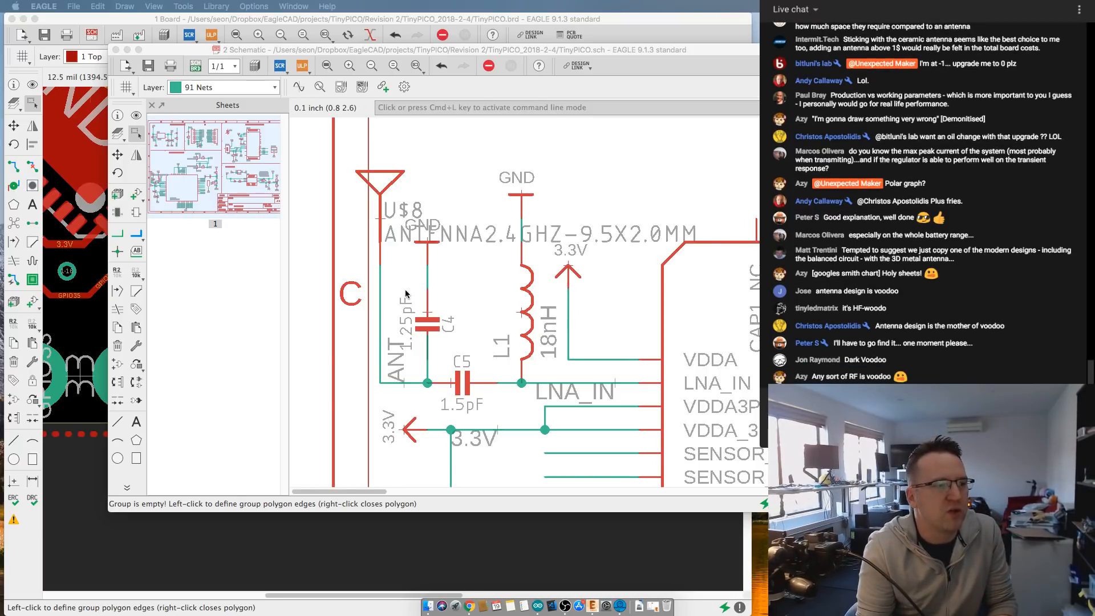
- Examine the antenna matching network in the schematic, with C4, C5 and L1 between the antenna and LNA_IN
scroll(410, 294, "up", 1)
scroll(453, 330, "up", 3)
scroll(442, 329, "down", 3)
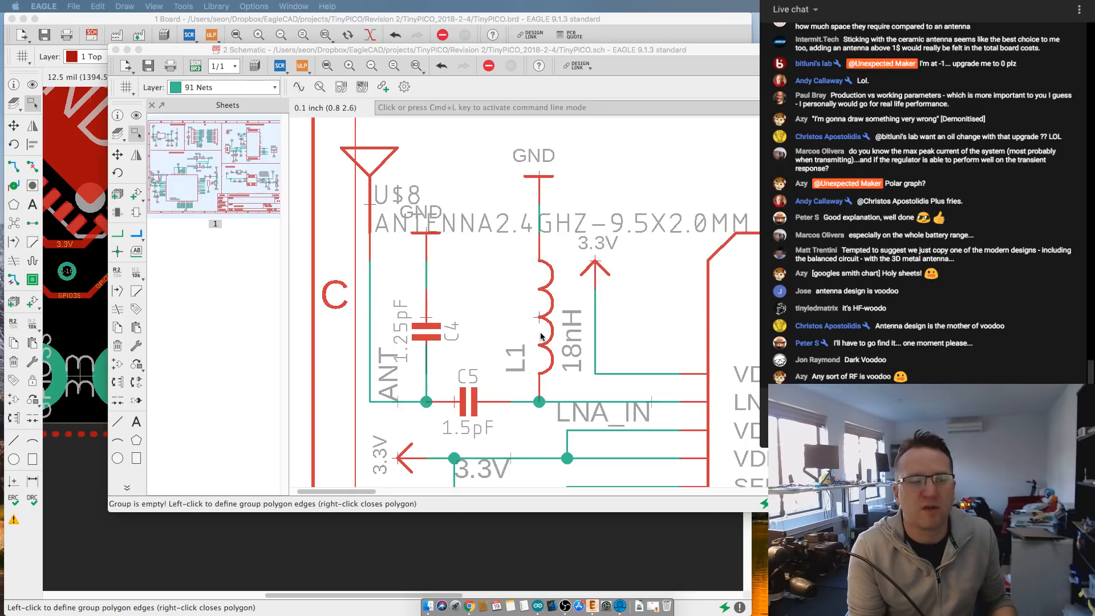
scroll(490, 396, "up", 2)
scroll(490, 392, "up", 4)
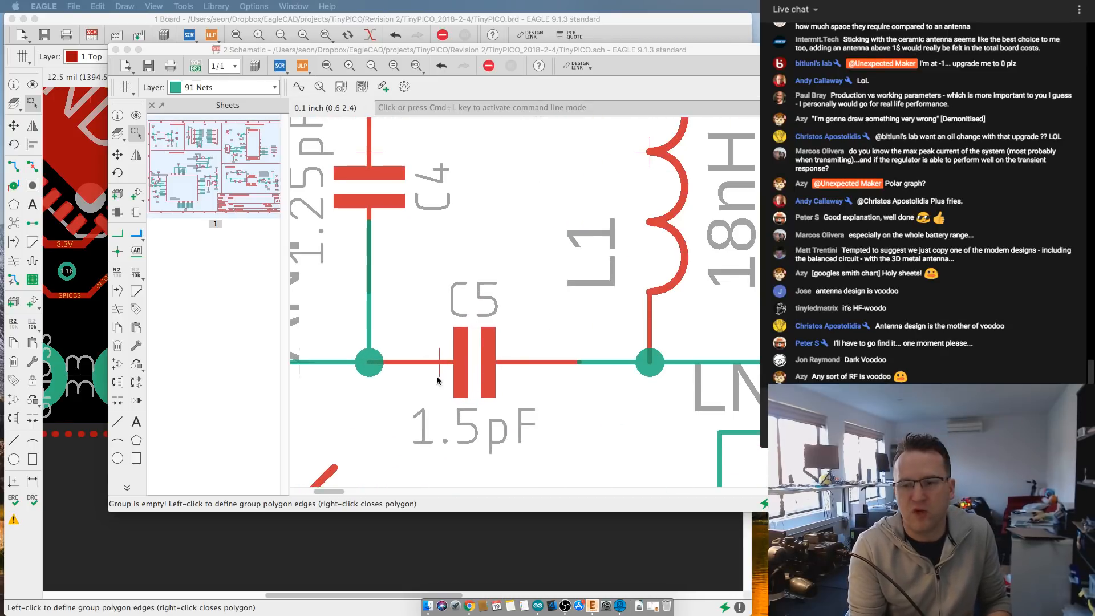
scroll(453, 377, "down", 3)
scroll(450, 373, "down", 1)
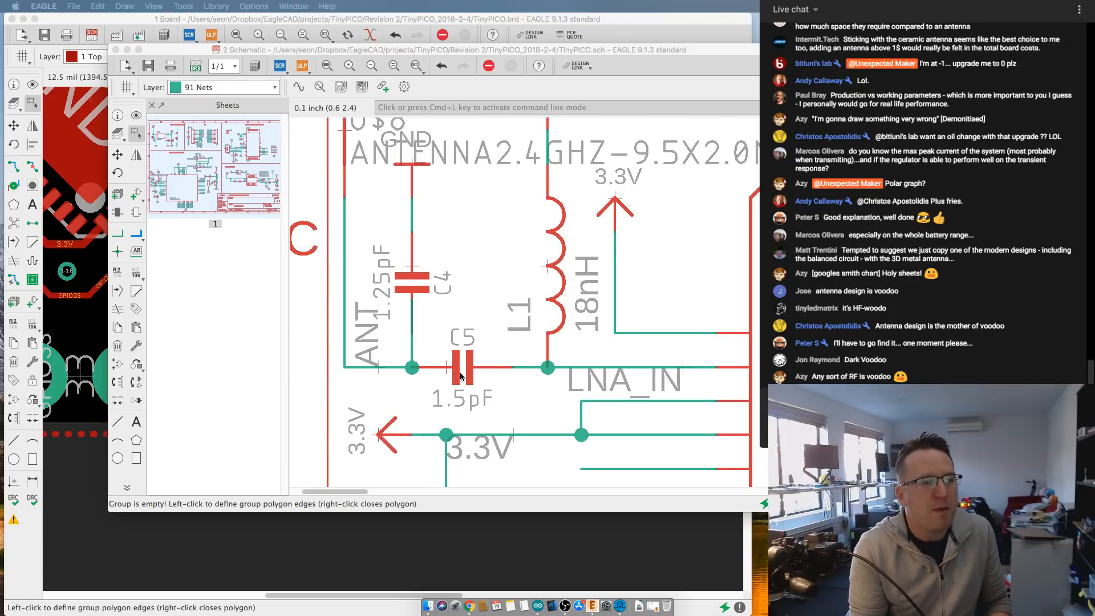
scroll(362, 256, "down", 1)
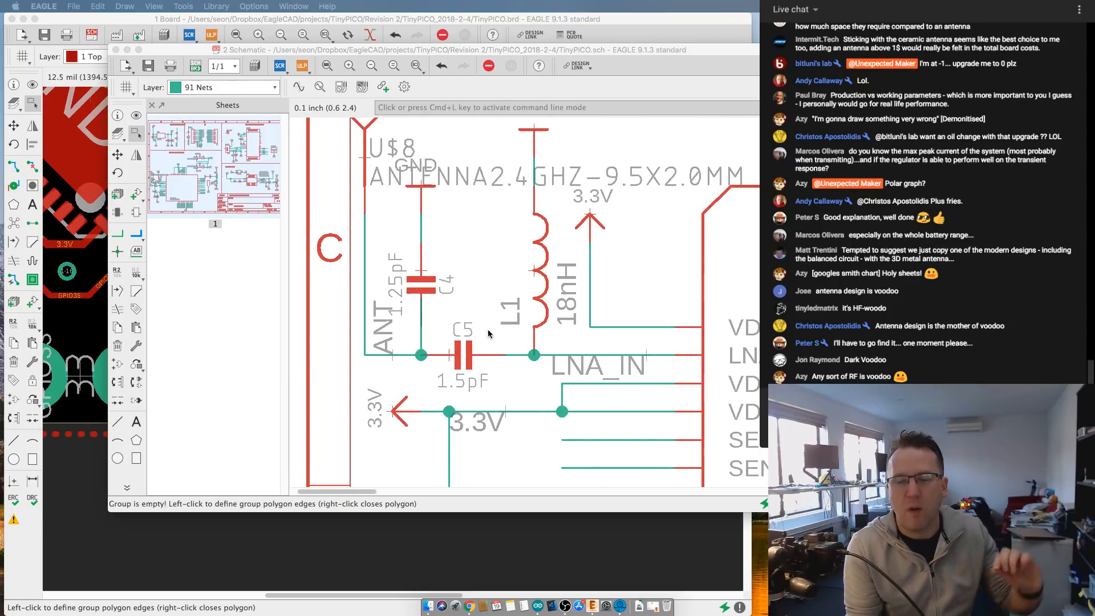
scroll(491, 333, "up", 2)
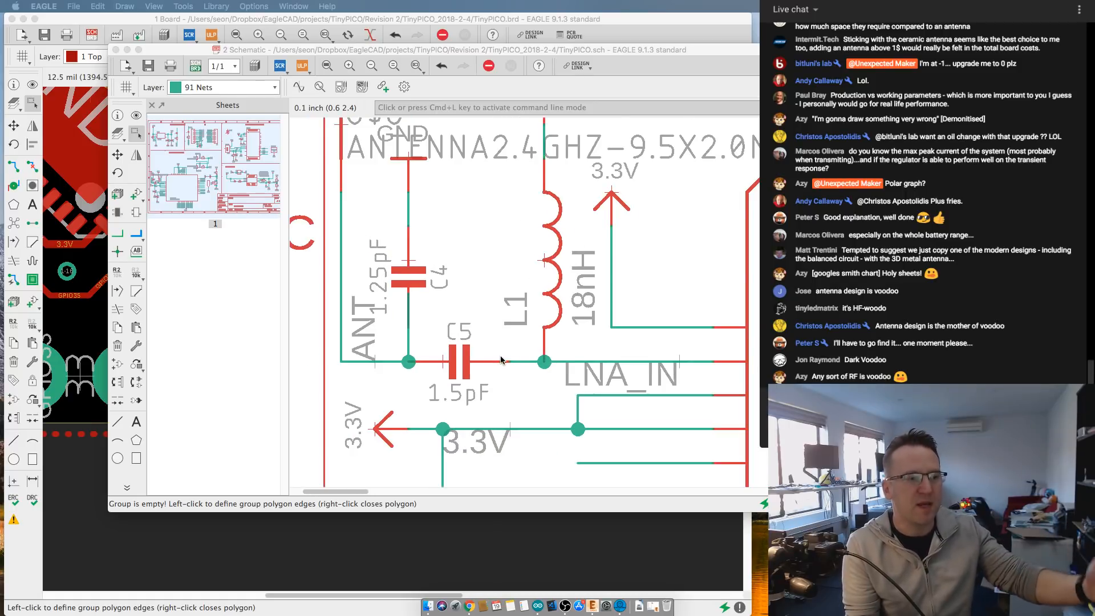
scroll(501, 360, "down", 2)
scroll(566, 334, "up", 2)
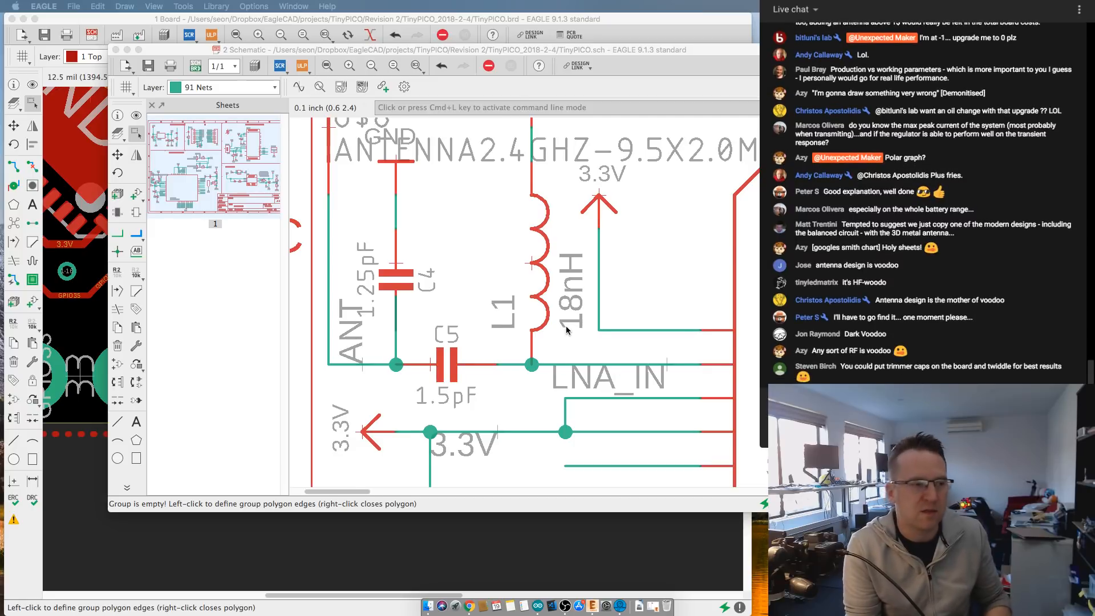
scroll(564, 334, "down", 1)
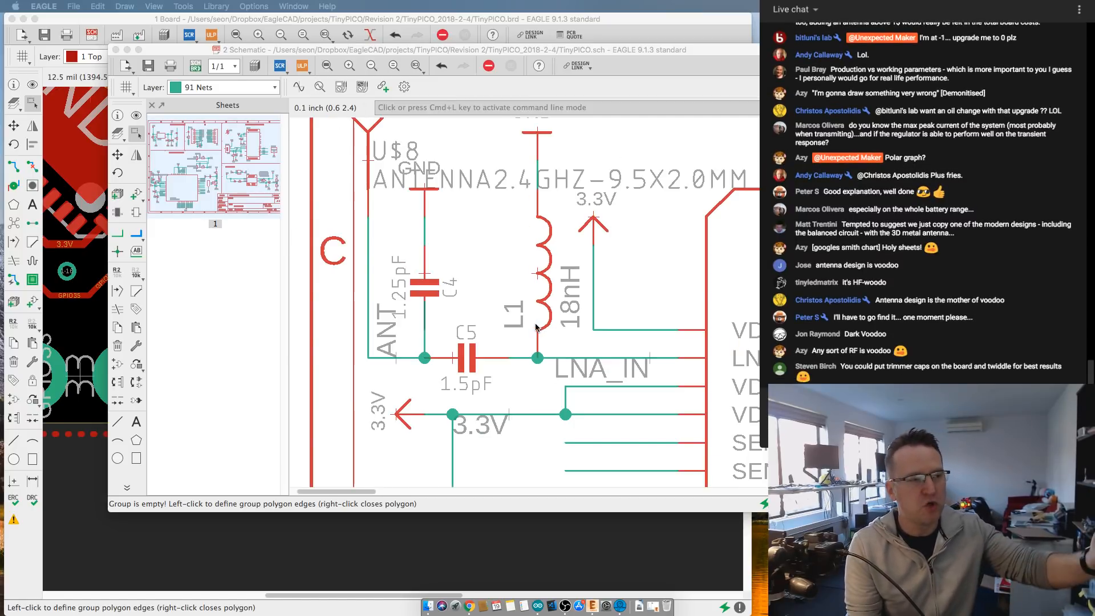
scroll(532, 336, "down", 1)
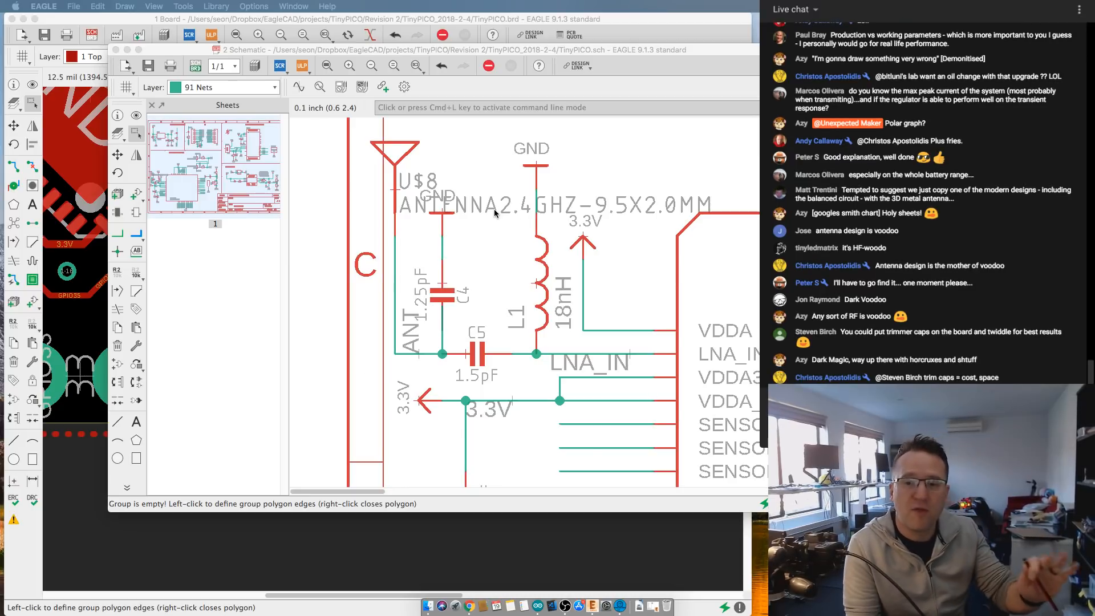
- Switch to the TinyPICO board layout and examine the matching components between the LNA_IN trace and the antenna feed pad
left_click(590, 19)
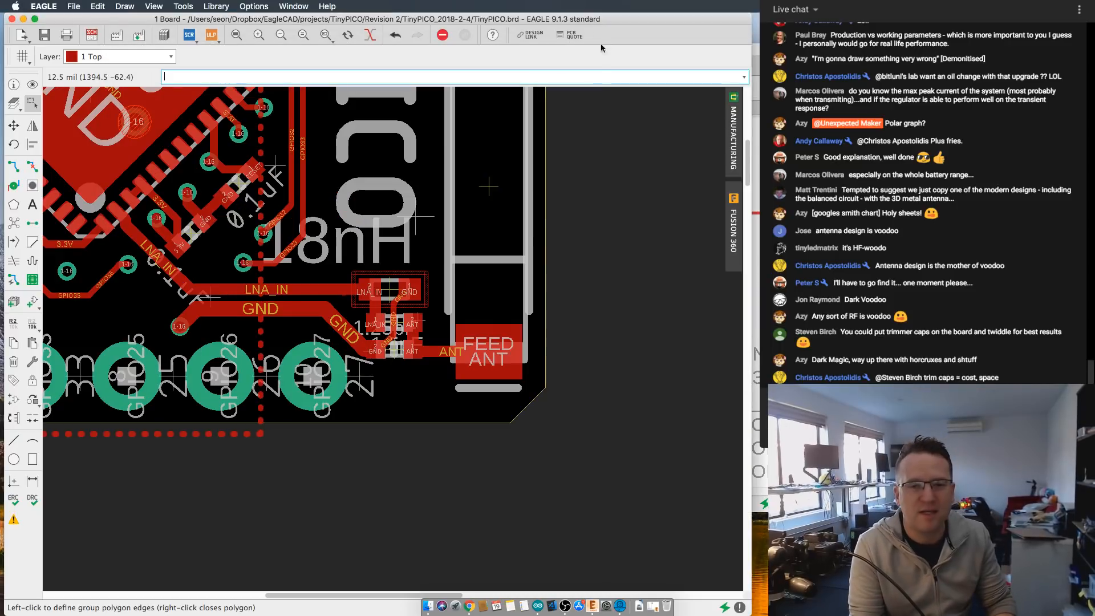
scroll(531, 306, "up", 3)
scroll(532, 307, "down", 2)
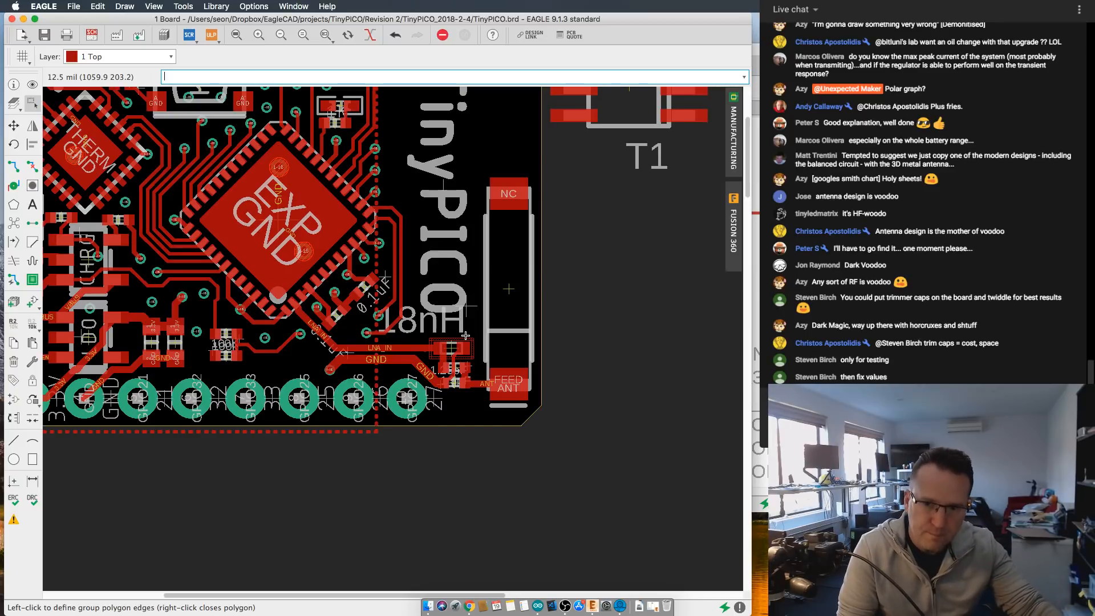
scroll(465, 335, "up", 3)
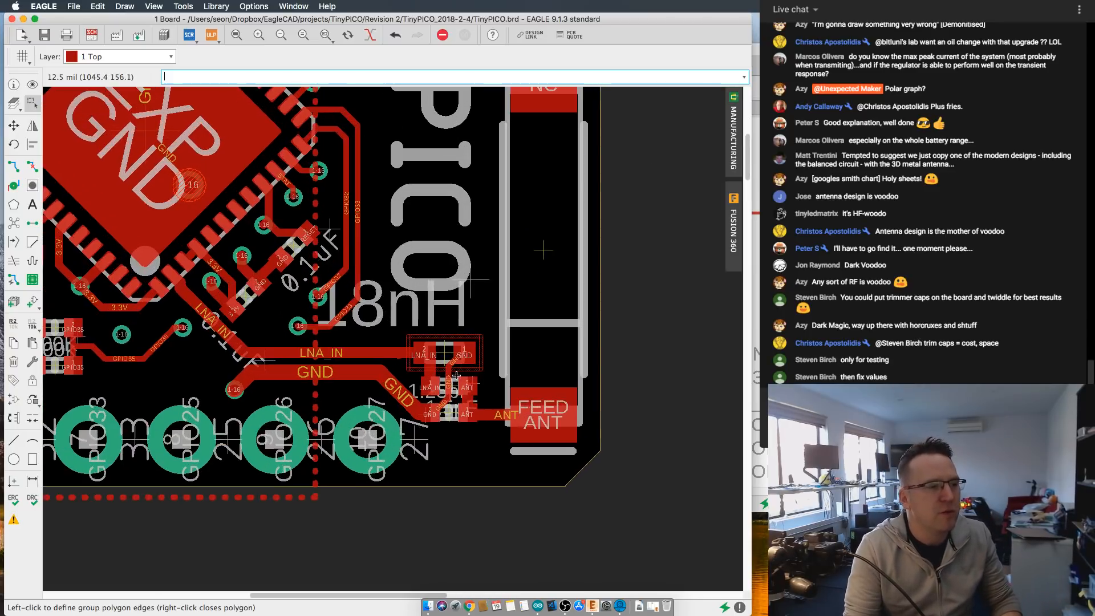
scroll(456, 376, "up", 5)
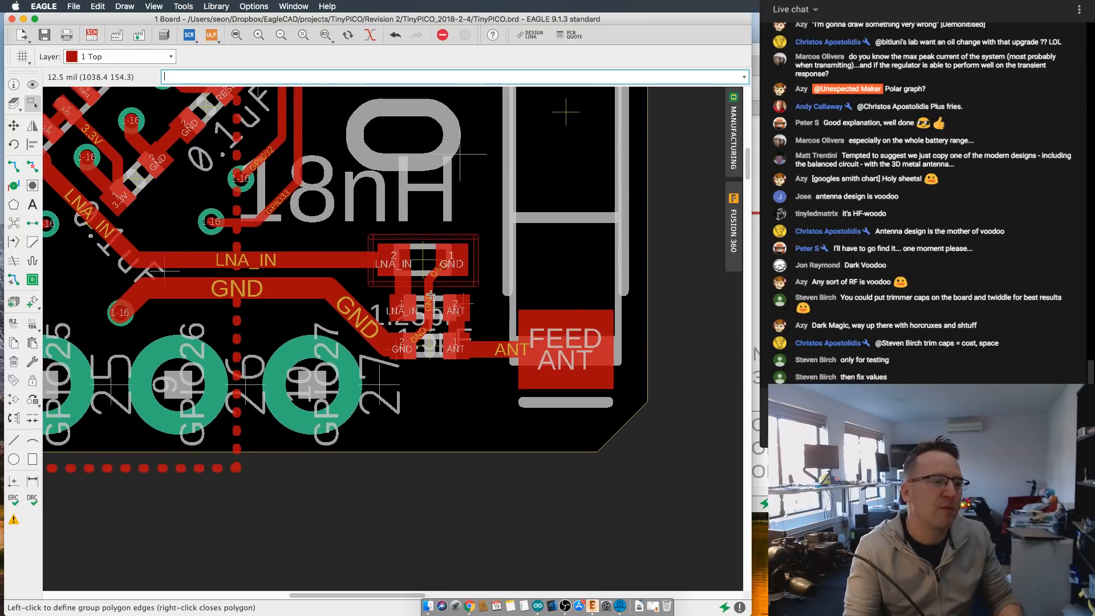
scroll(425, 294, "up", 2)
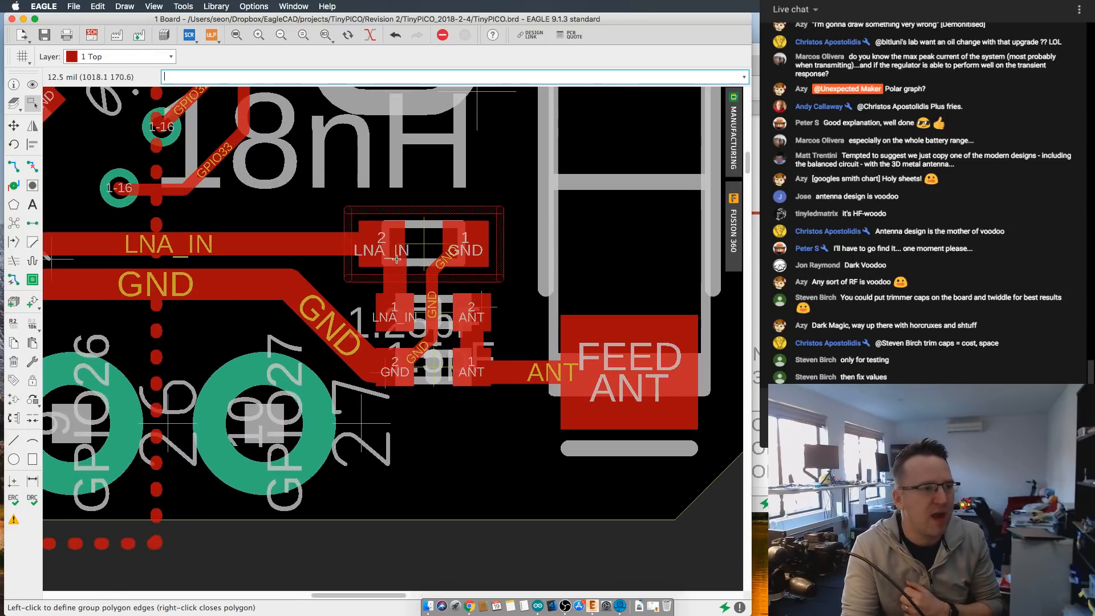
scroll(397, 259, "up", 1)
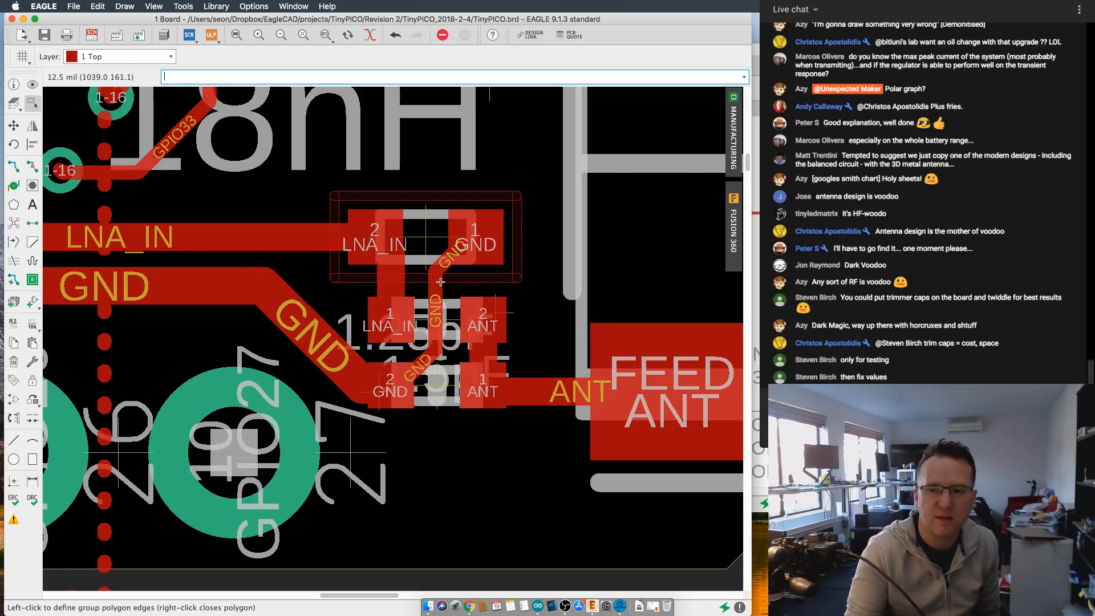
scroll(441, 282, "down", 2)
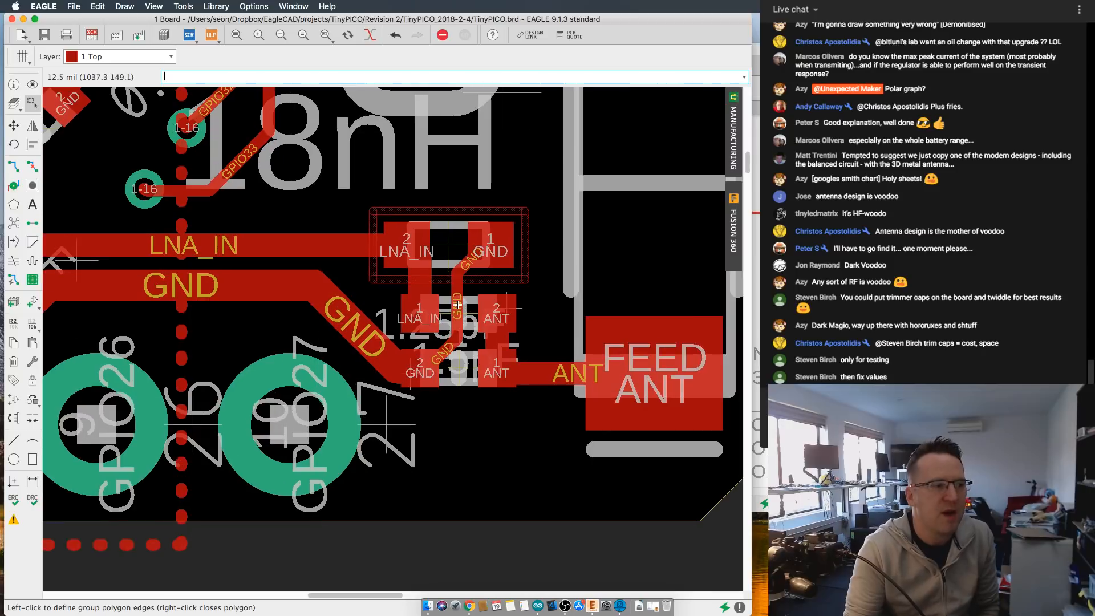
scroll(378, 300, "up", 2)
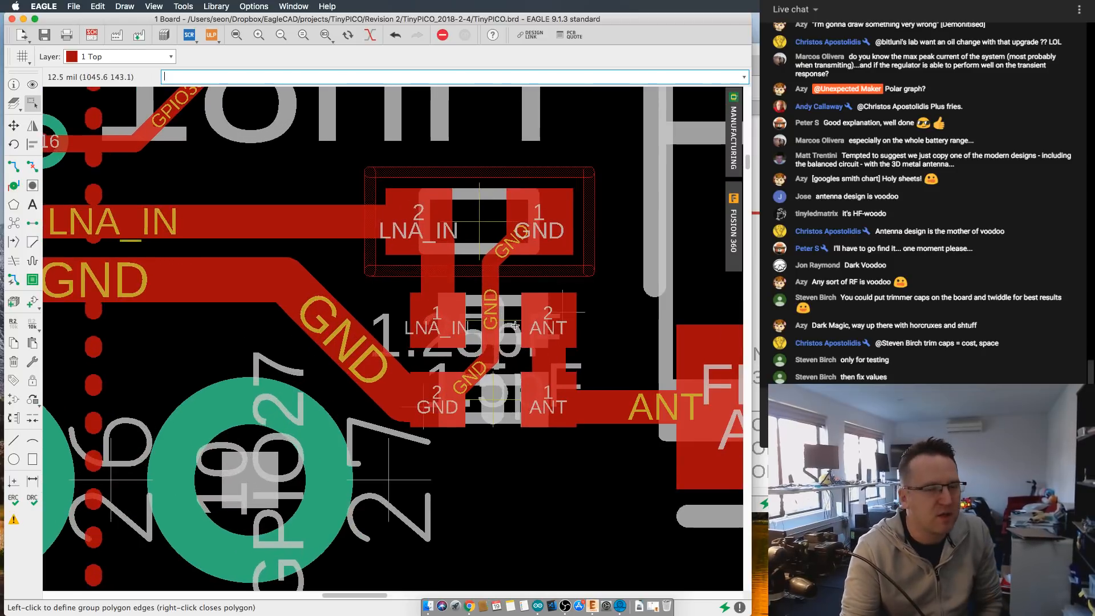
scroll(515, 324, "down", 2)
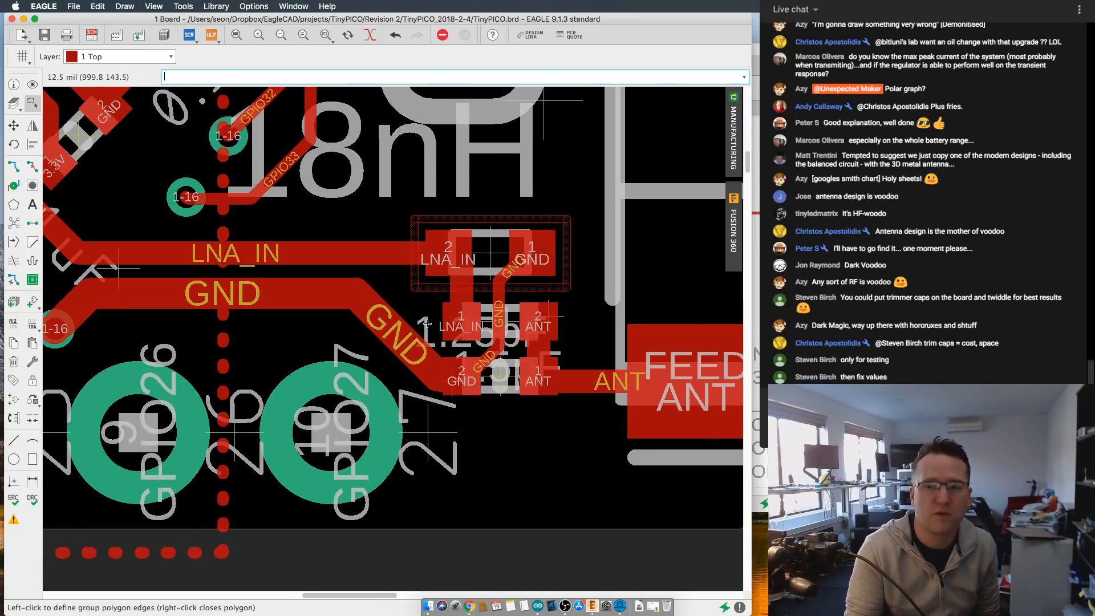
scroll(502, 345, "down", 1)
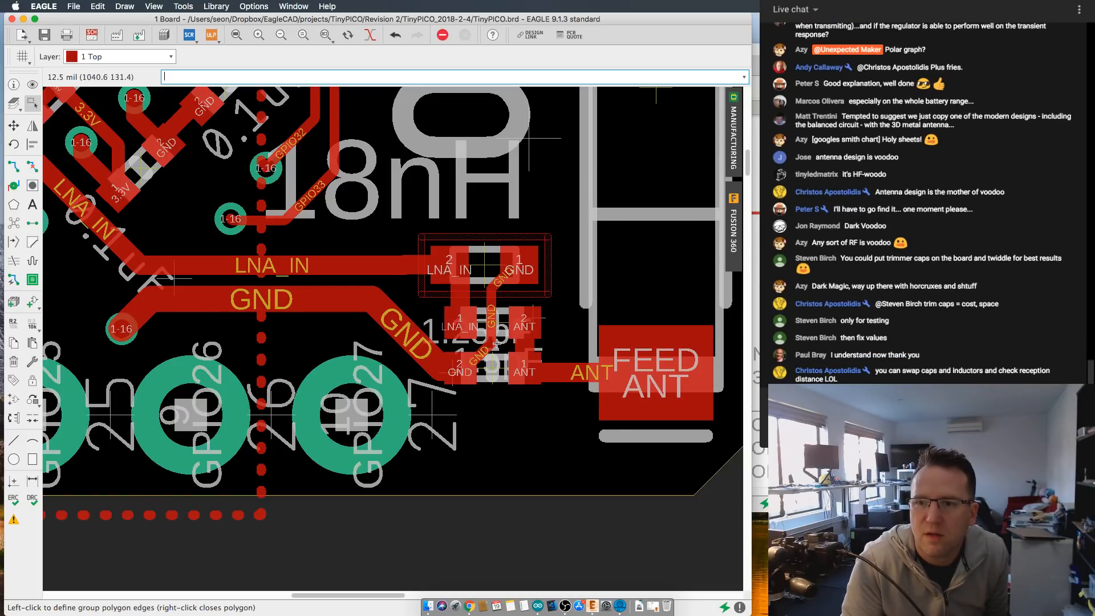
scroll(542, 344, "down", 2)
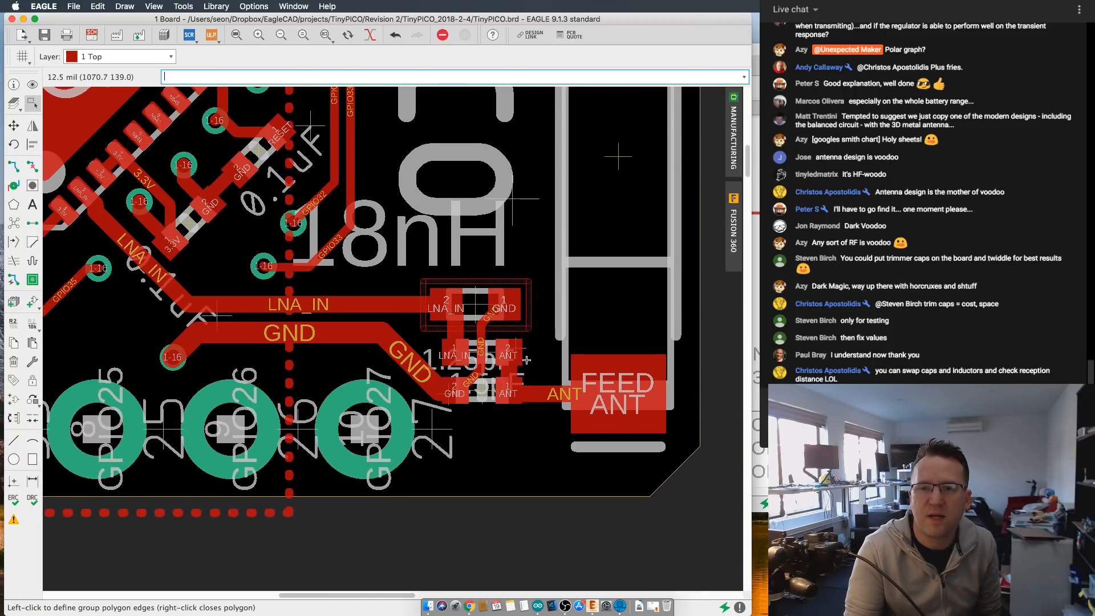
scroll(560, 361, "down", 1)
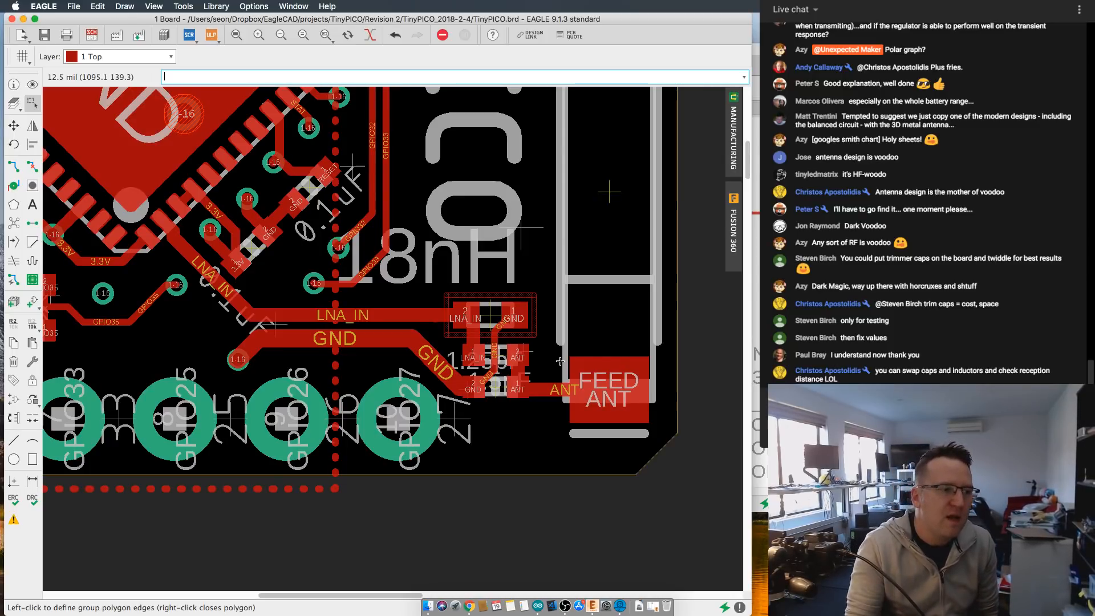
- Inspect the GND trace running between the pads of the 18nH inductor and the two matching capacitors on the board
scroll(494, 365, "up", 5)
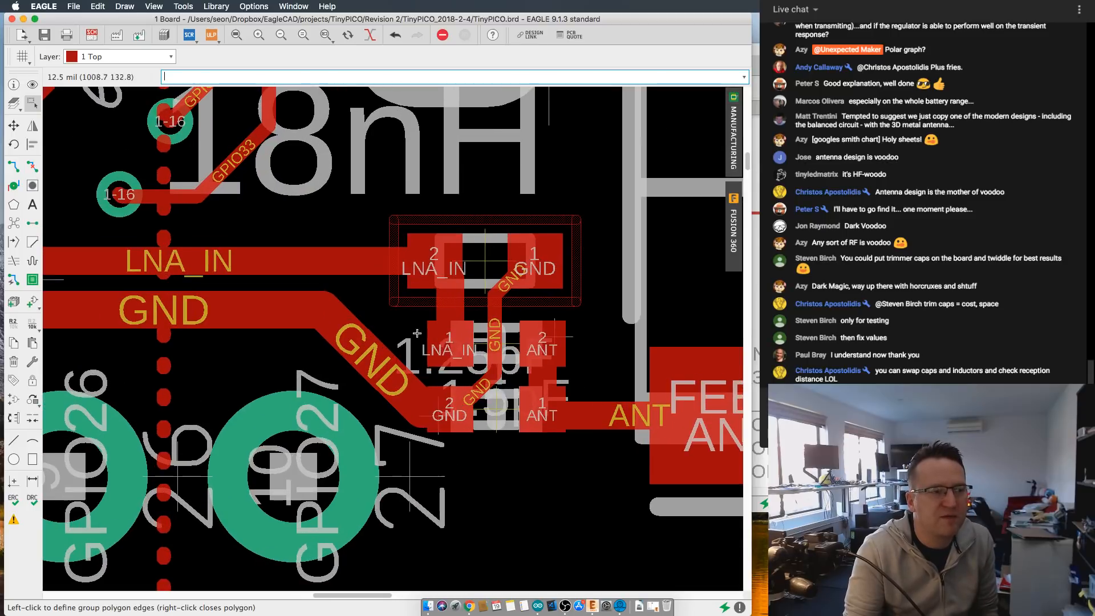
scroll(477, 308, "down", 2)
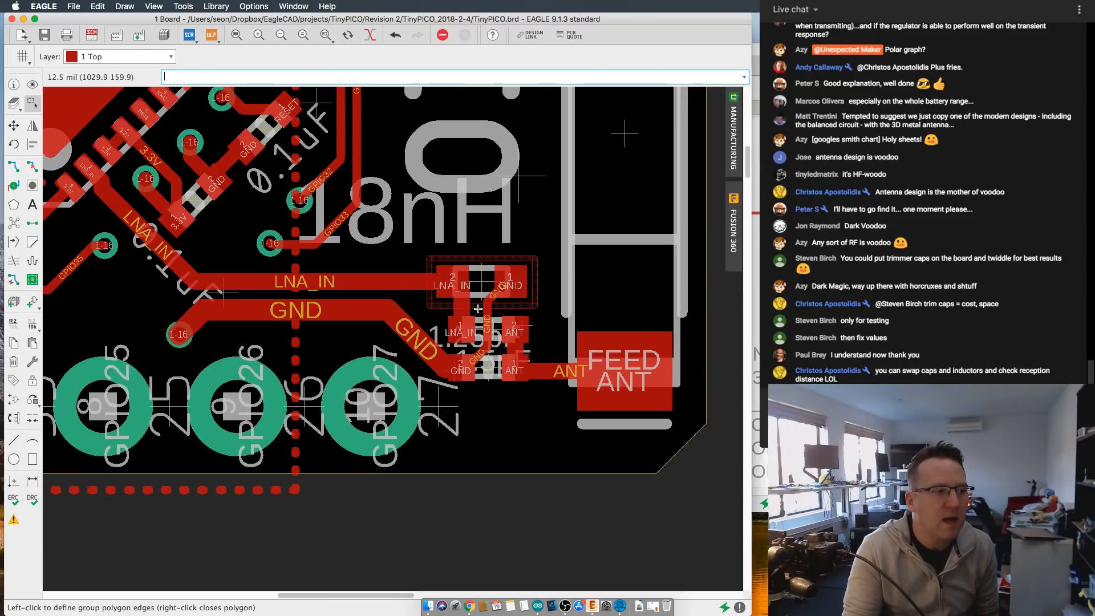
scroll(478, 309, "up", 4)
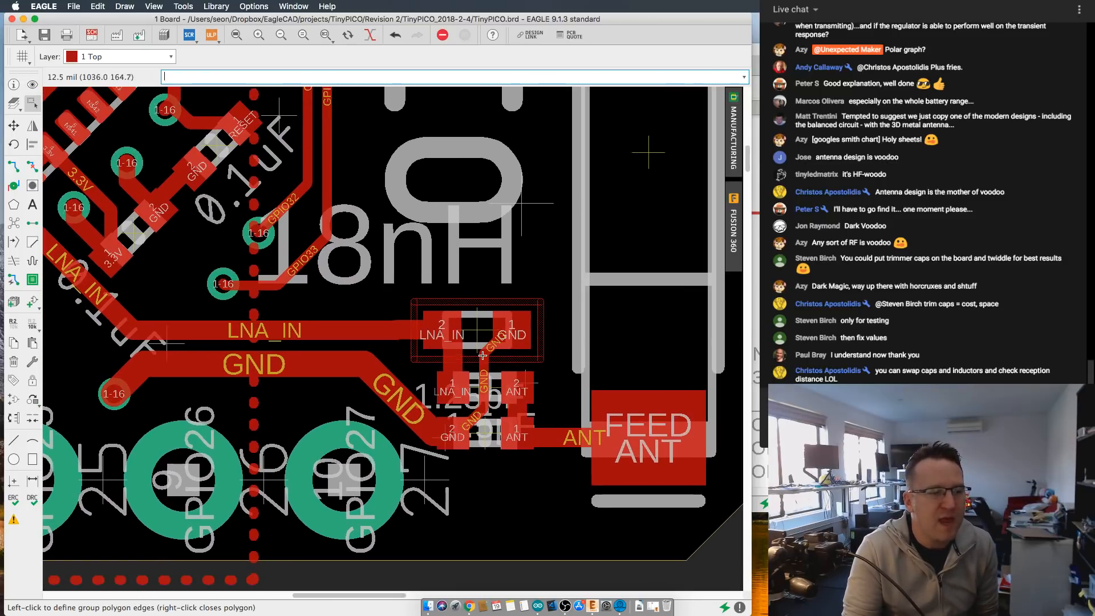
scroll(474, 357, "down", 1)
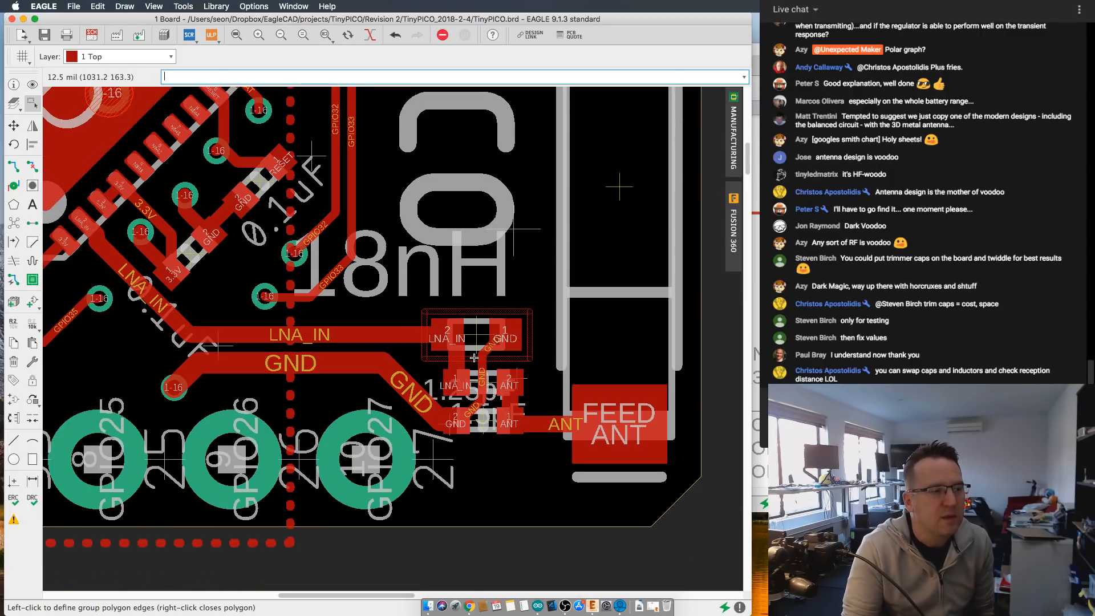
scroll(474, 358, "up", 2)
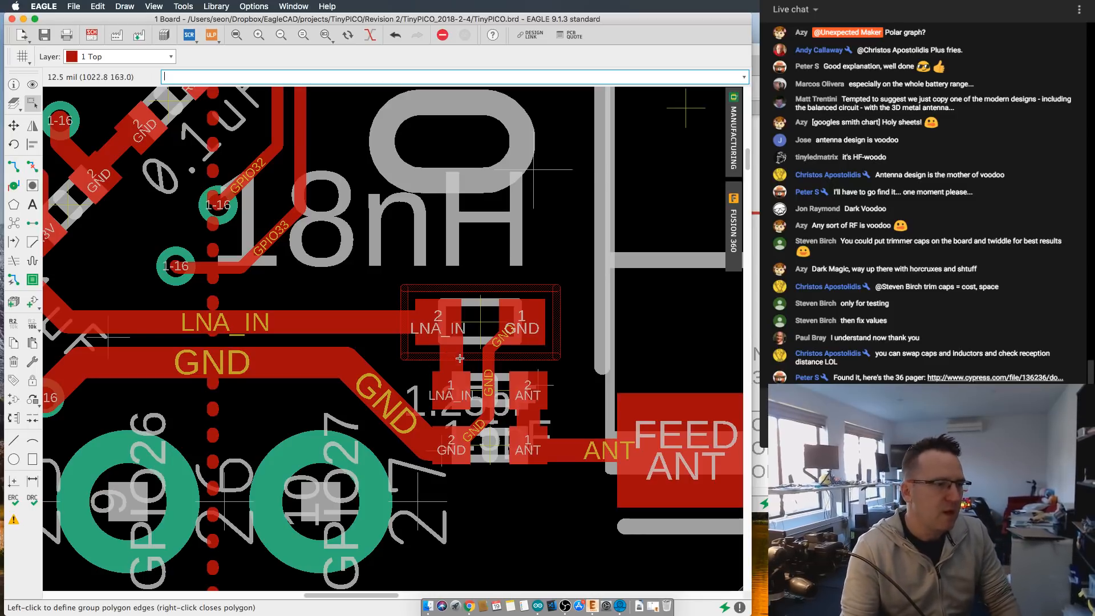
scroll(459, 389, "down", 1)
scroll(459, 390, "down", 1)
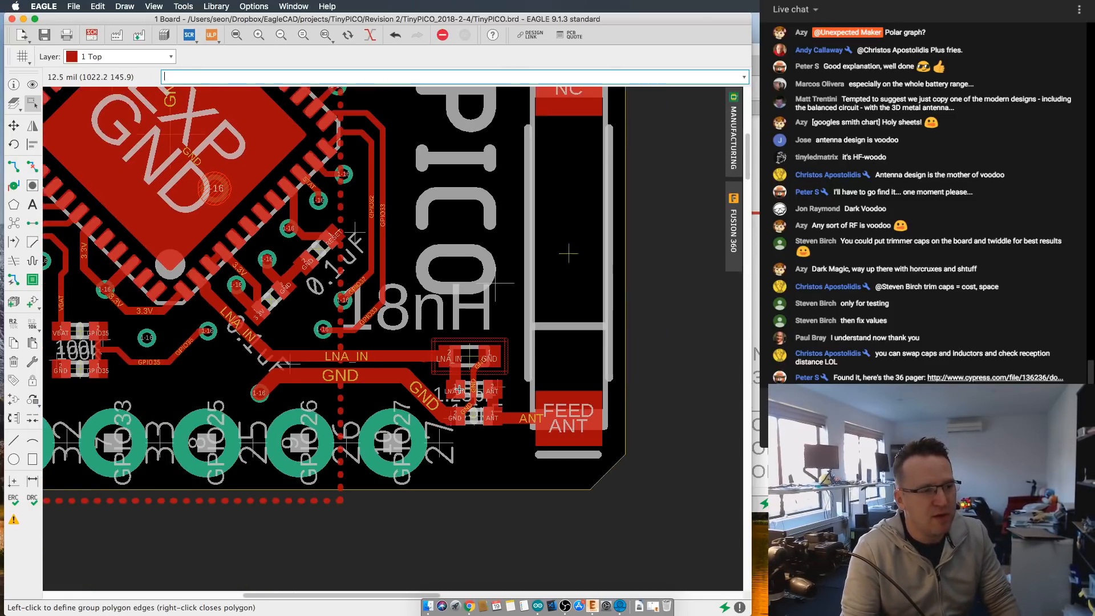
scroll(459, 390, "down", 1)
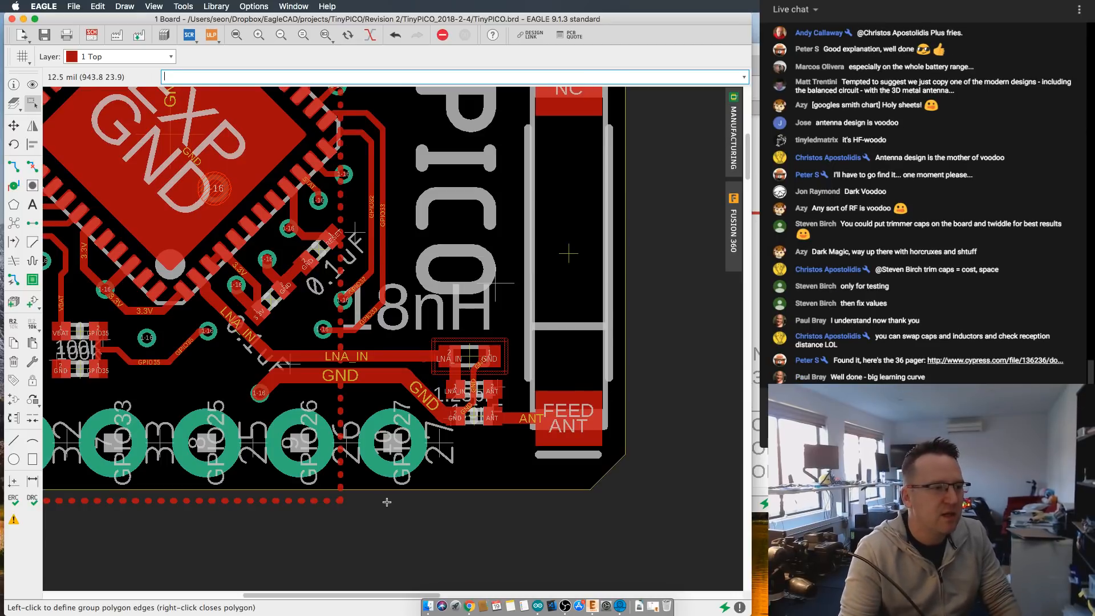
scroll(469, 432, "up", 1)
scroll(469, 431, "up", 1)
scroll(503, 390, "up", 1)
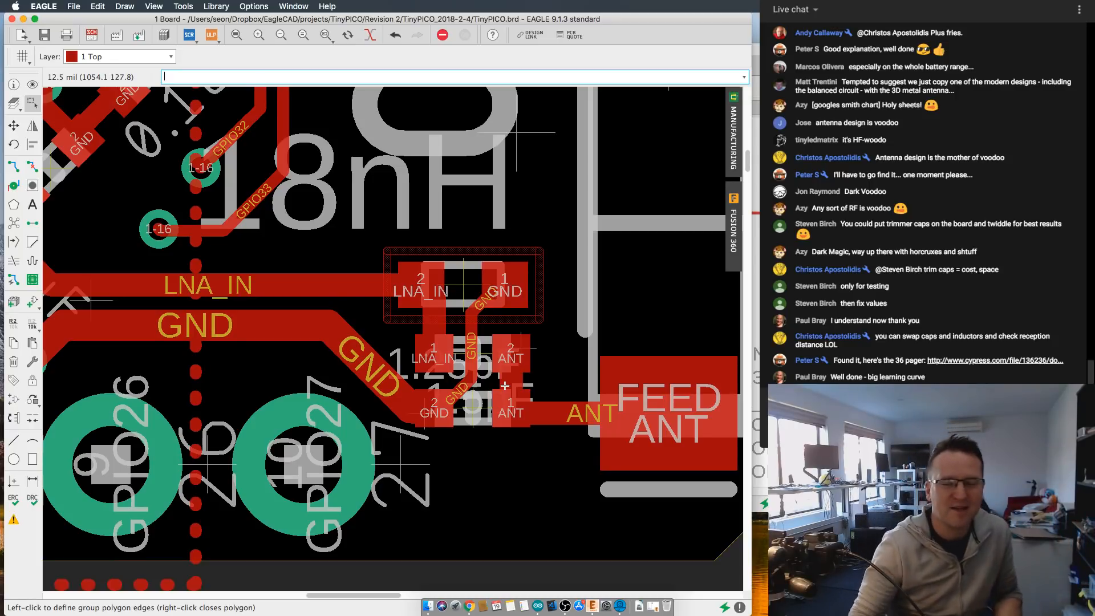
- Review the ceramic antenna's placement and feed connection relative to the main chip and the board's corner
scroll(443, 360, "down", 1)
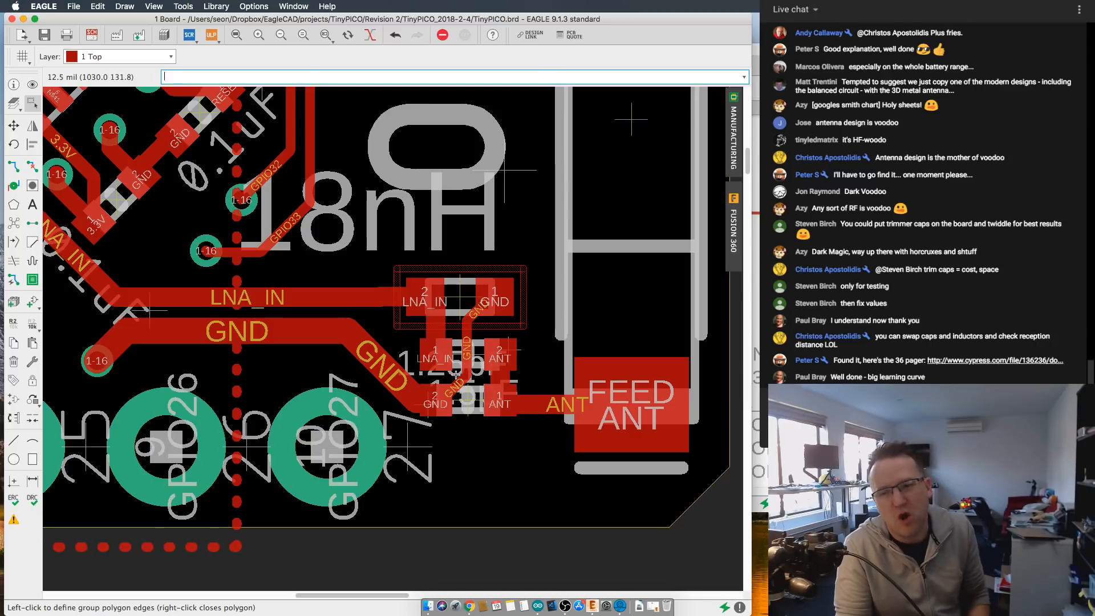
scroll(439, 374, "up", 1)
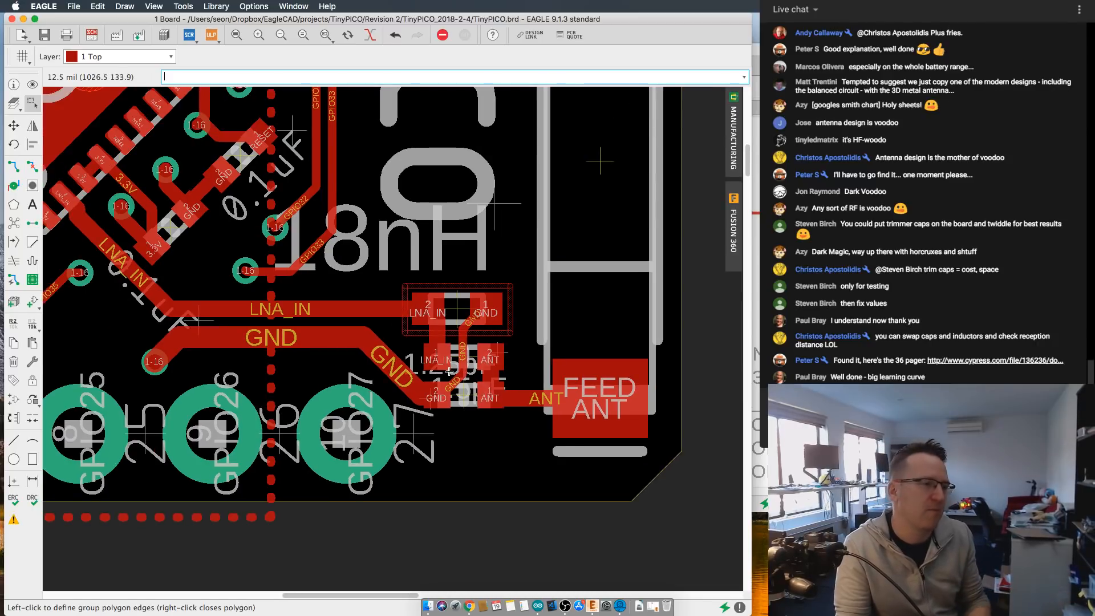
scroll(440, 375, "up", 1)
scroll(548, 402, "down", 1)
scroll(565, 402, "down", 1)
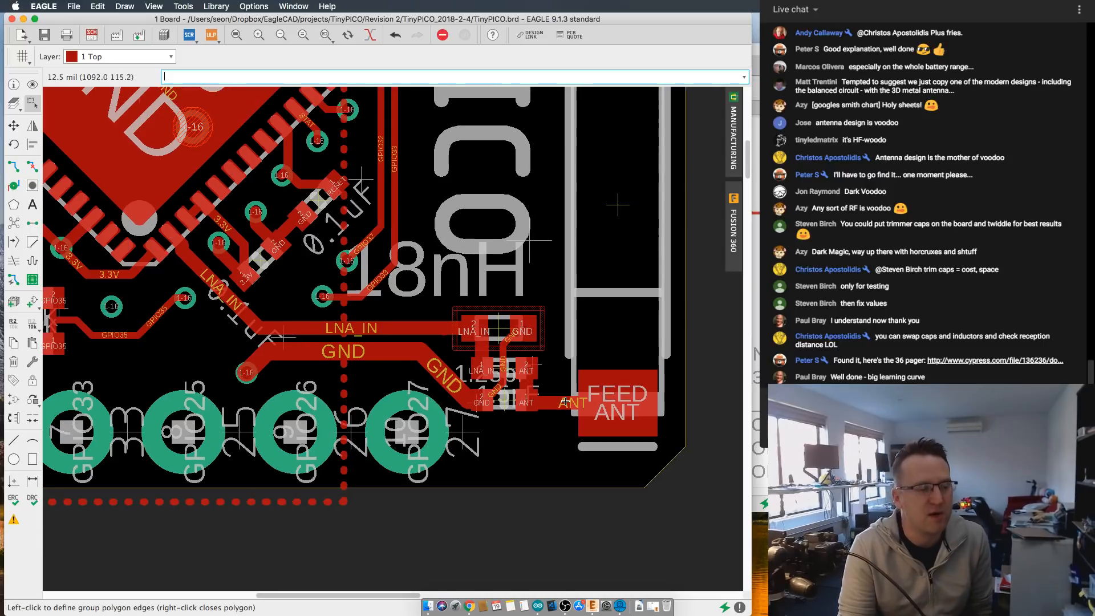
scroll(568, 405, "down", 4)
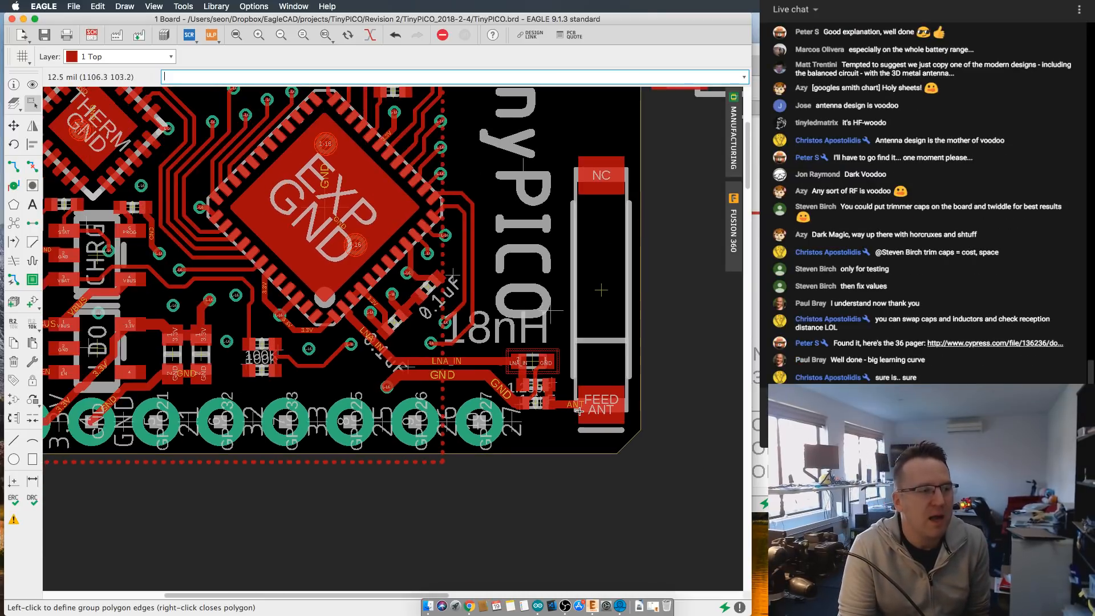
scroll(596, 445, "down", 3)
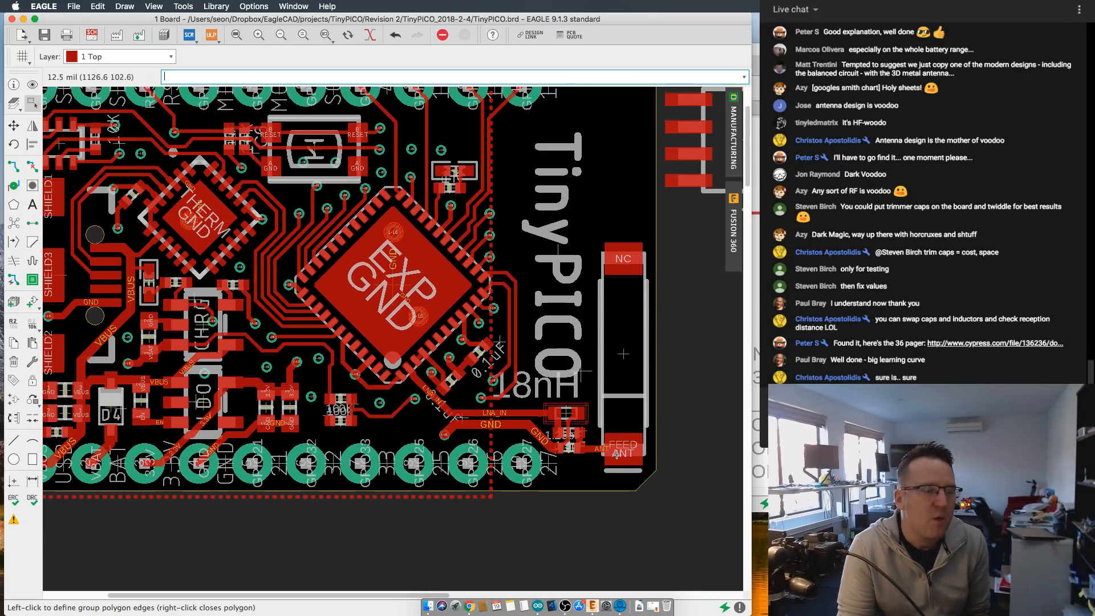
scroll(603, 452, "up", 5)
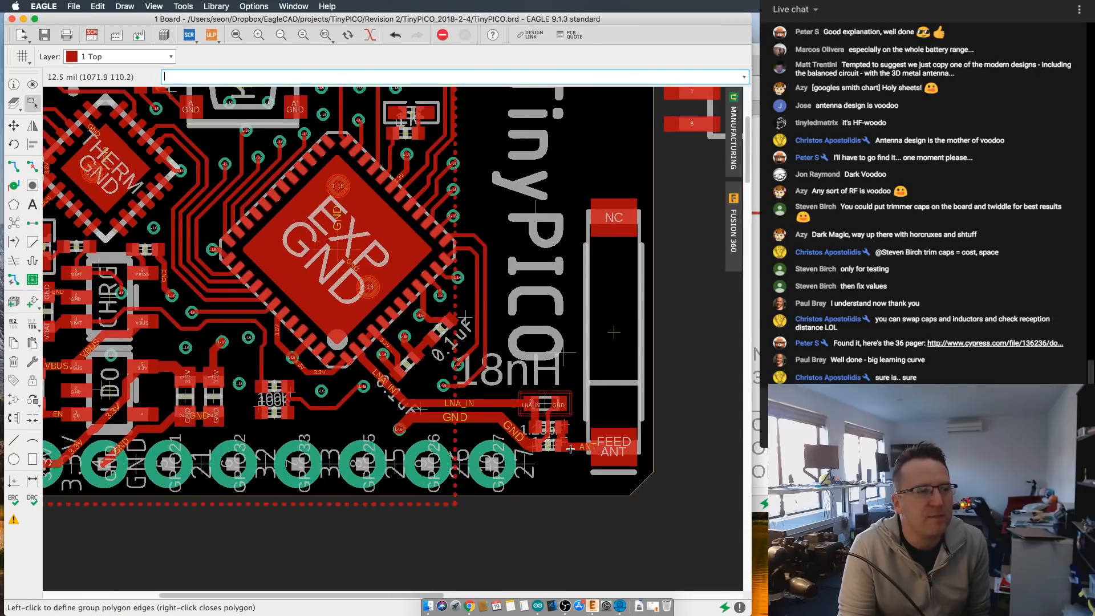
middle_click_drag(566, 453, 548, 463)
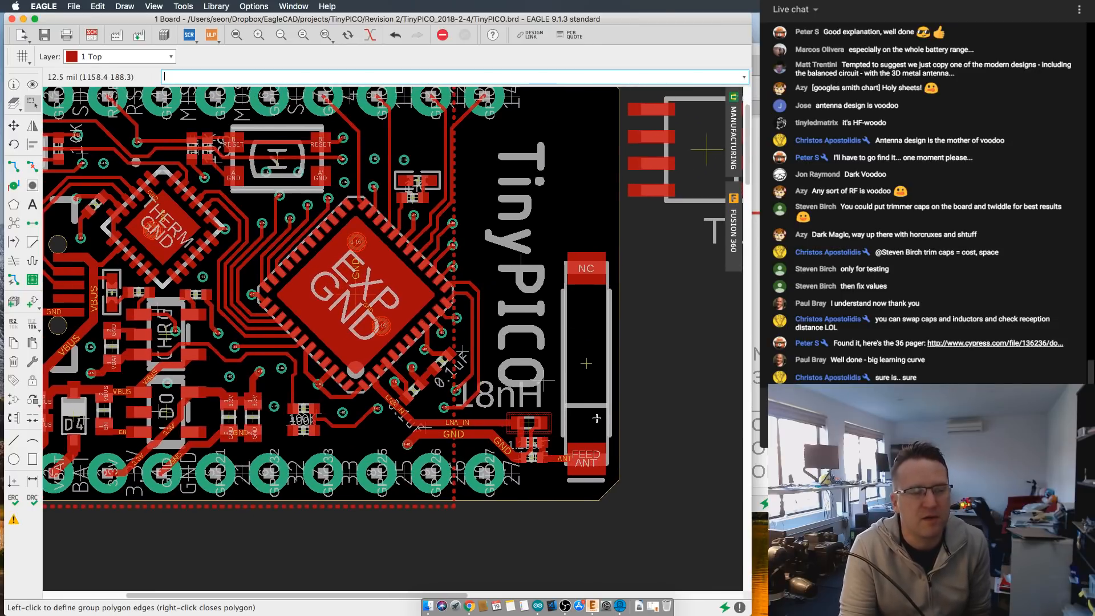
- Examine the overall TinyPICO board layout, including the space around the ceramic antenna and the area beside the main chip
middle_click_drag(597, 418, 604, 438)
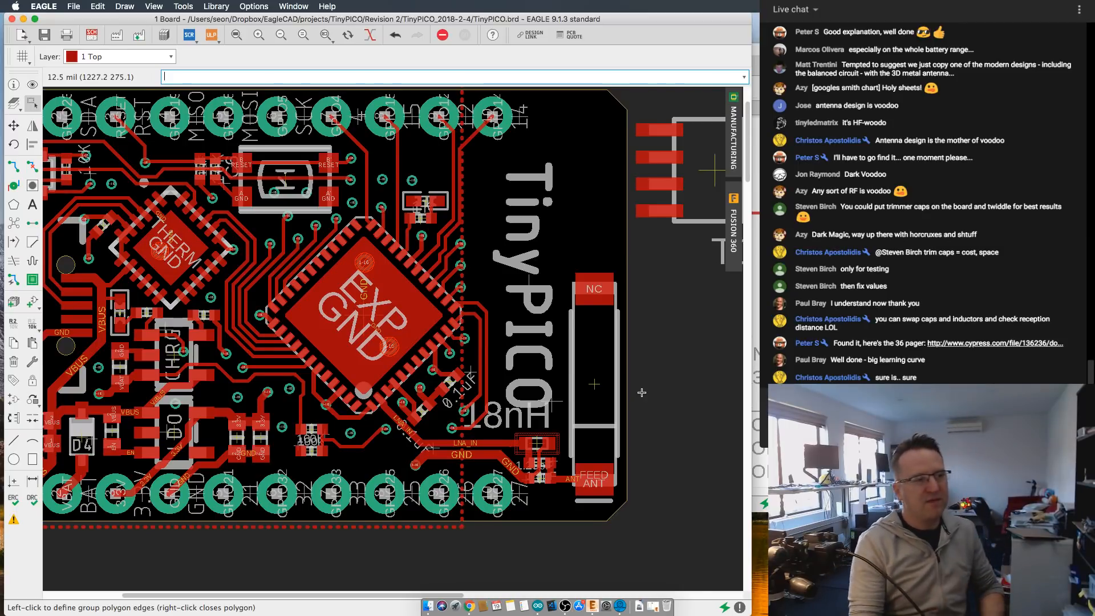
scroll(641, 393, "down", 2)
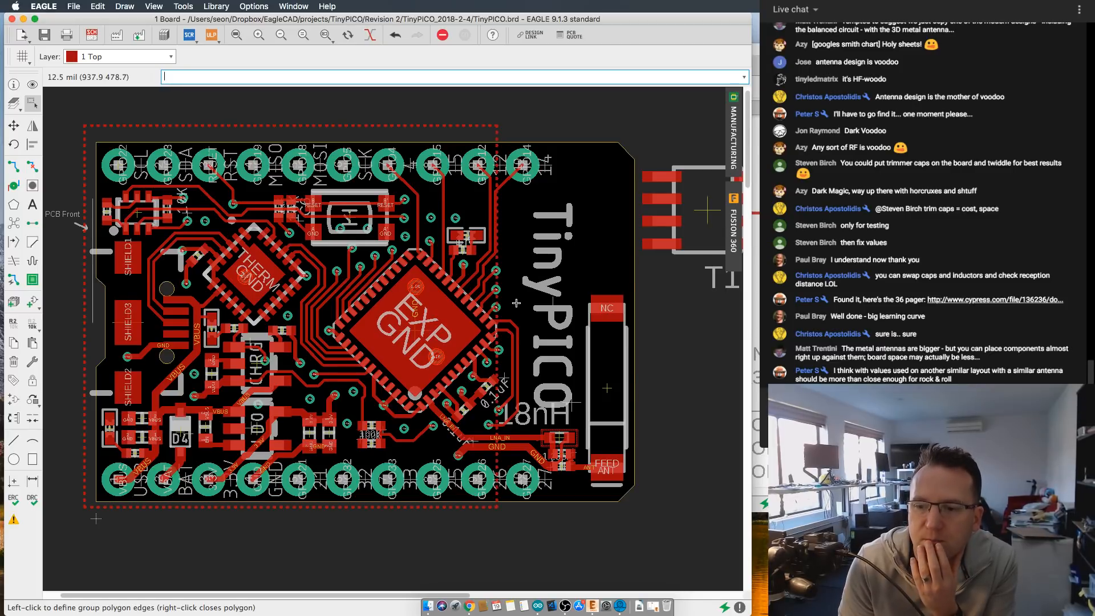
scroll(515, 304, "down", 1)
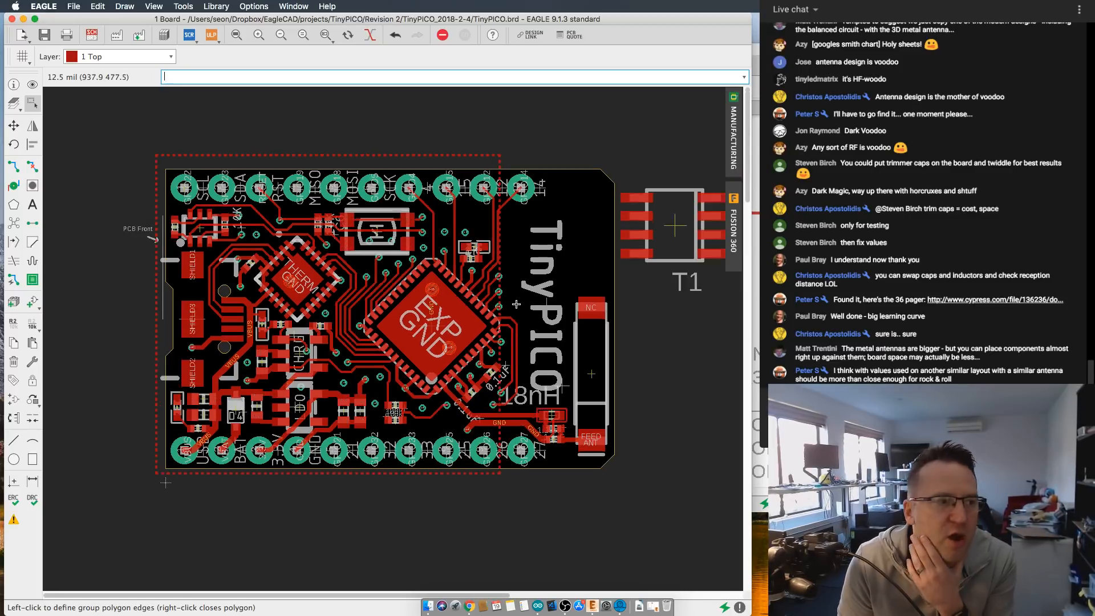
scroll(568, 279, "up", 1)
scroll(568, 279, "down", 1)
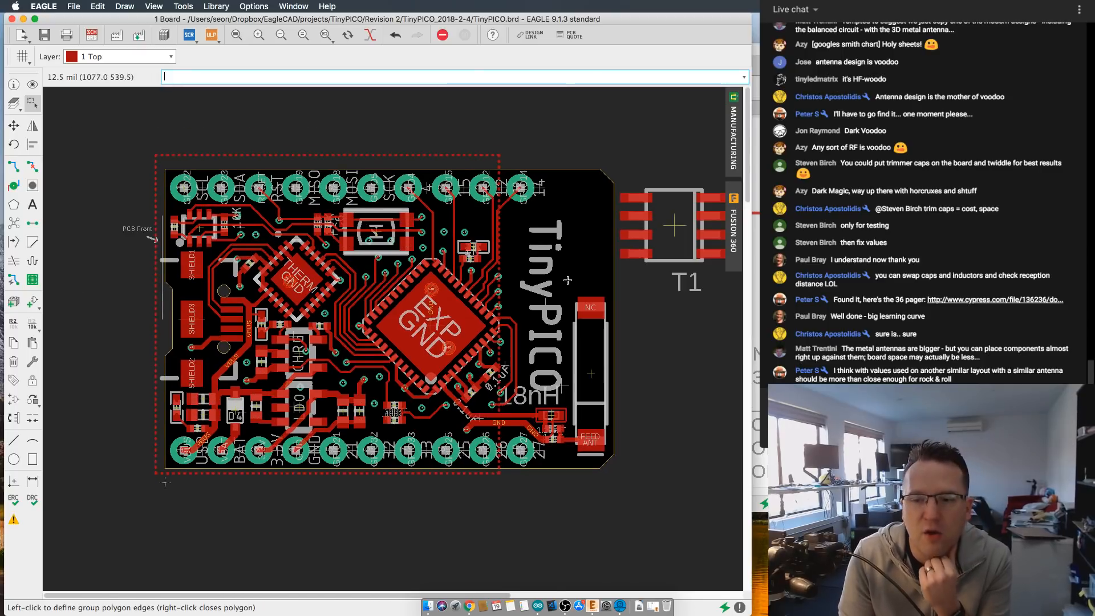
scroll(542, 288, "up", 2)
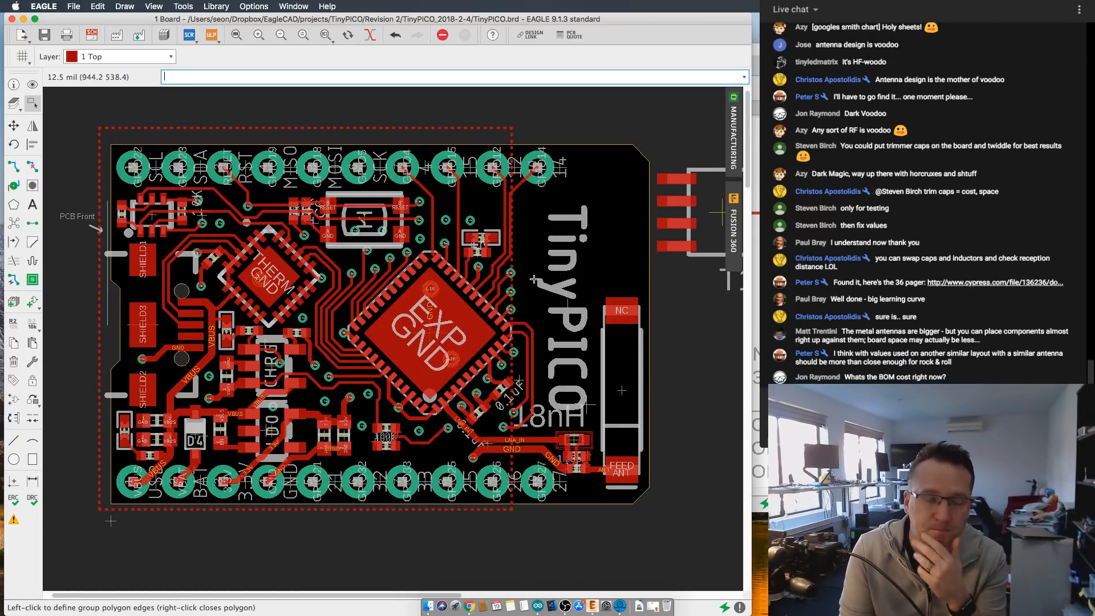
scroll(535, 280, "down", 1)
scroll(535, 280, "up", 1)
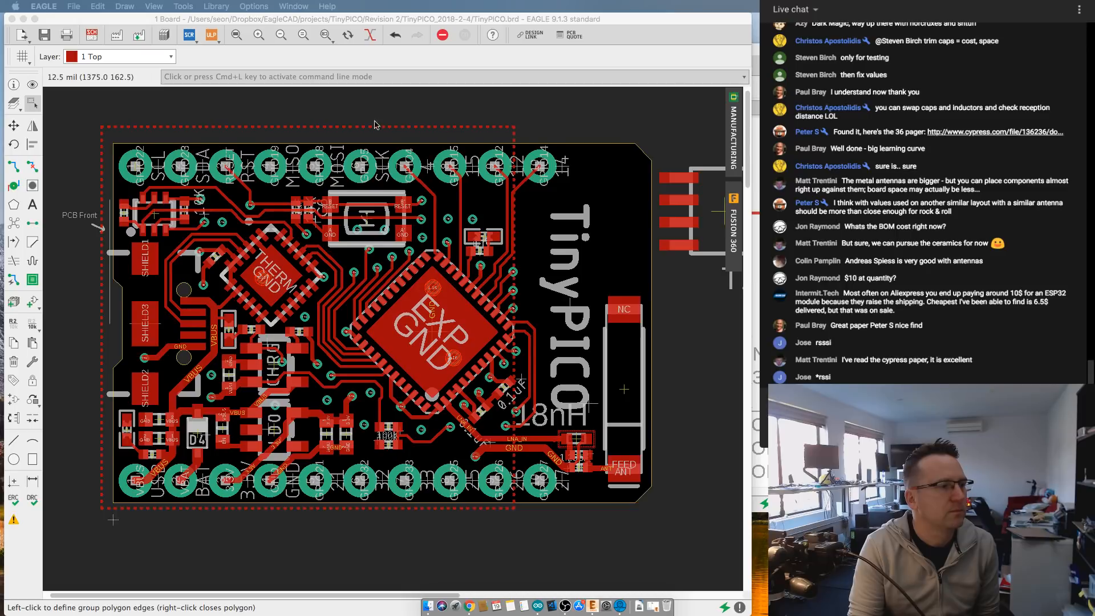
scroll(442, 409, "up", 2)
scroll(434, 401, "down", 1)
middle_click_drag(436, 406, 515, 368)
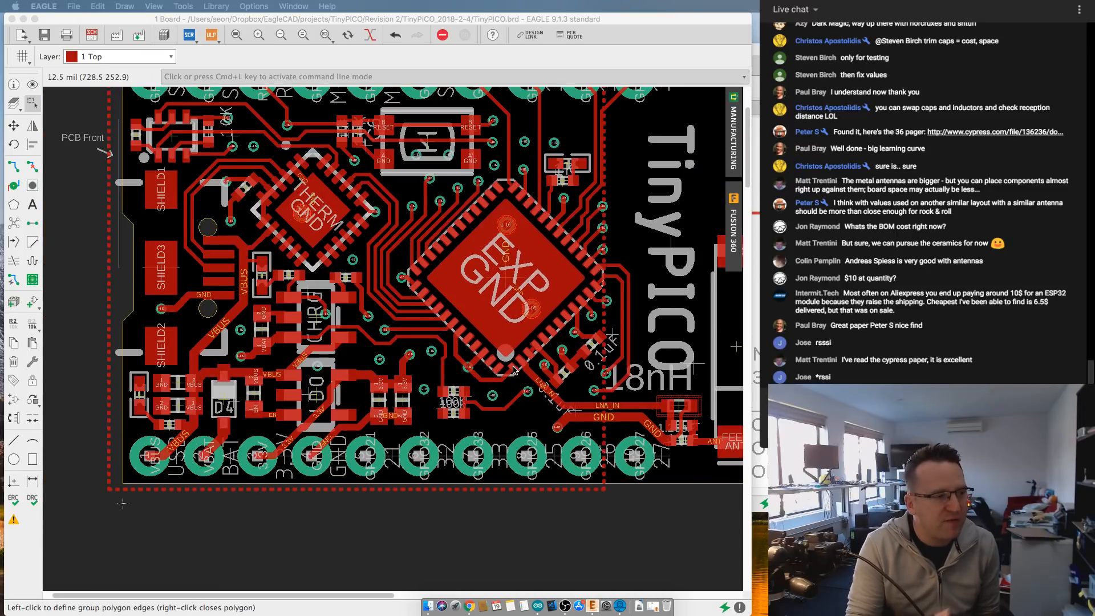
scroll(477, 377, "down", 4)
scroll(478, 376, "up", 1)
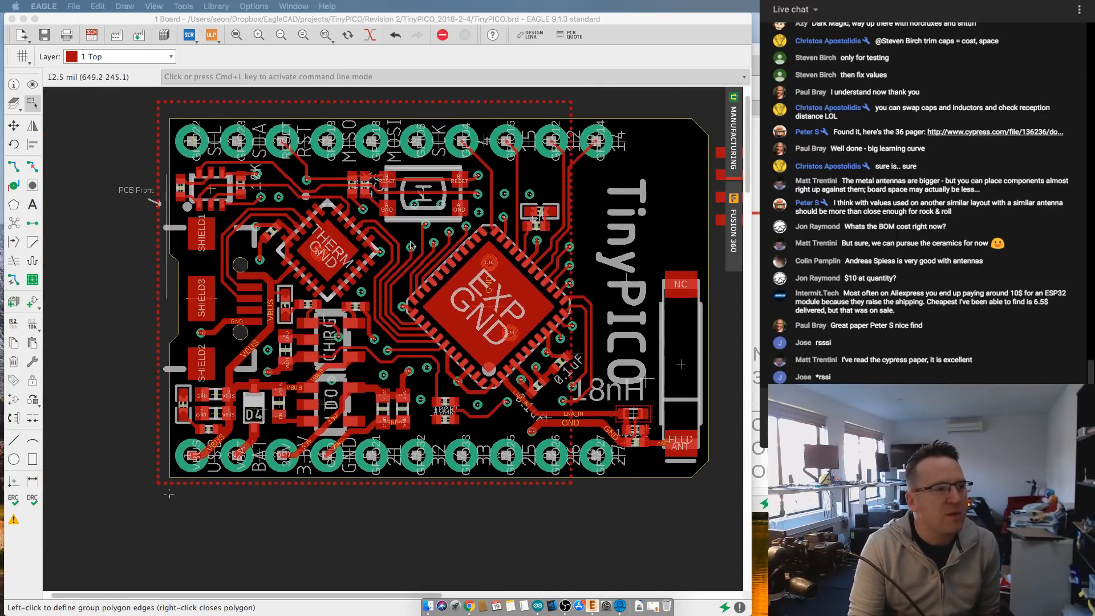
scroll(415, 243, "up", 4)
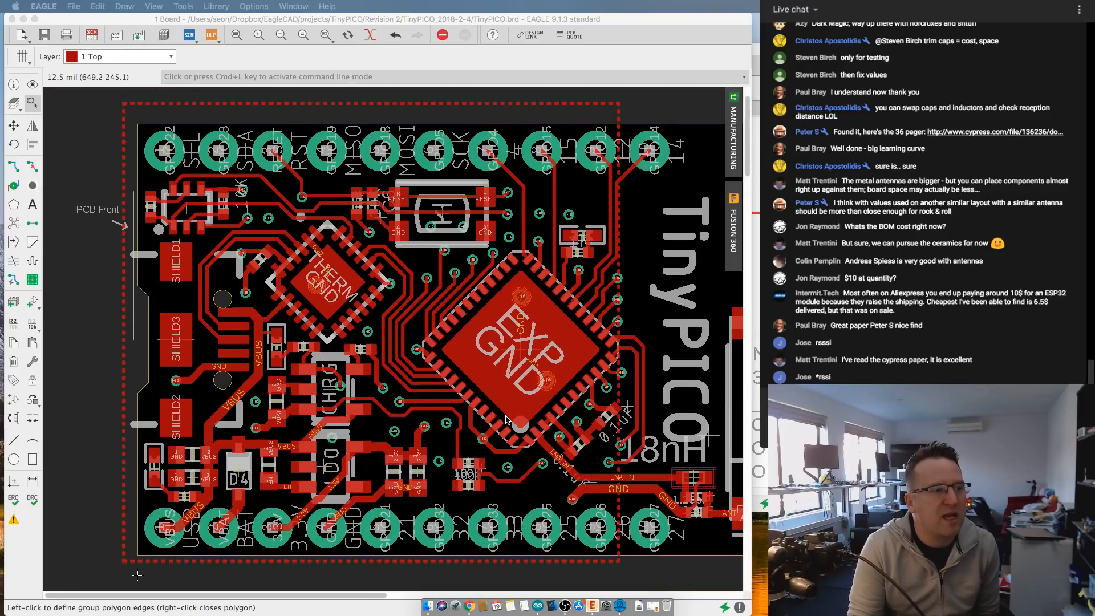
scroll(509, 400, "down", 1)
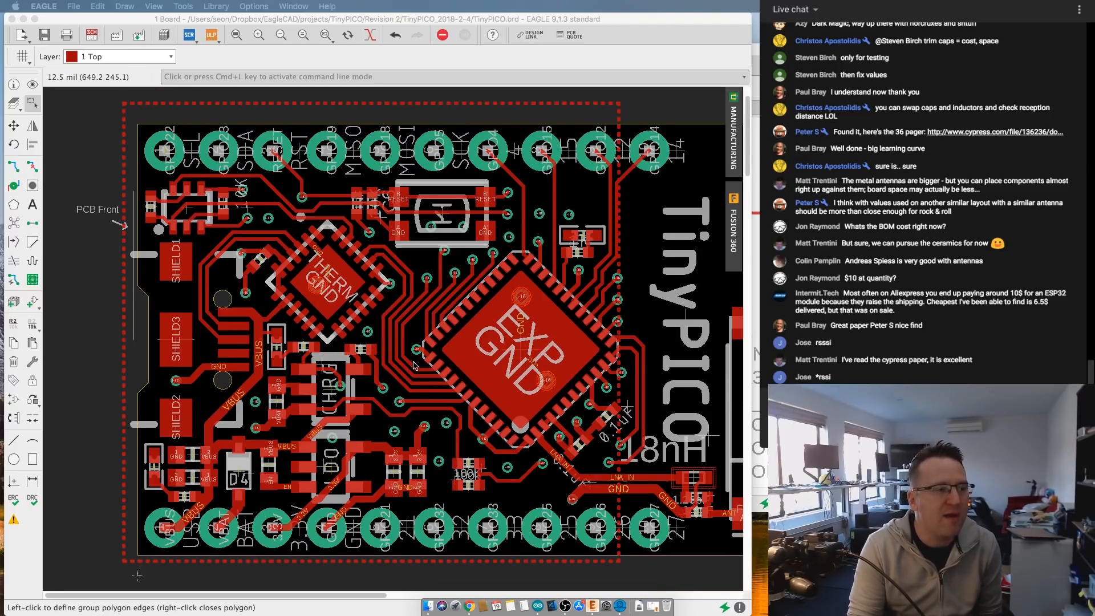
scroll(414, 359, "down", 1)
scroll(421, 361, "down", 2)
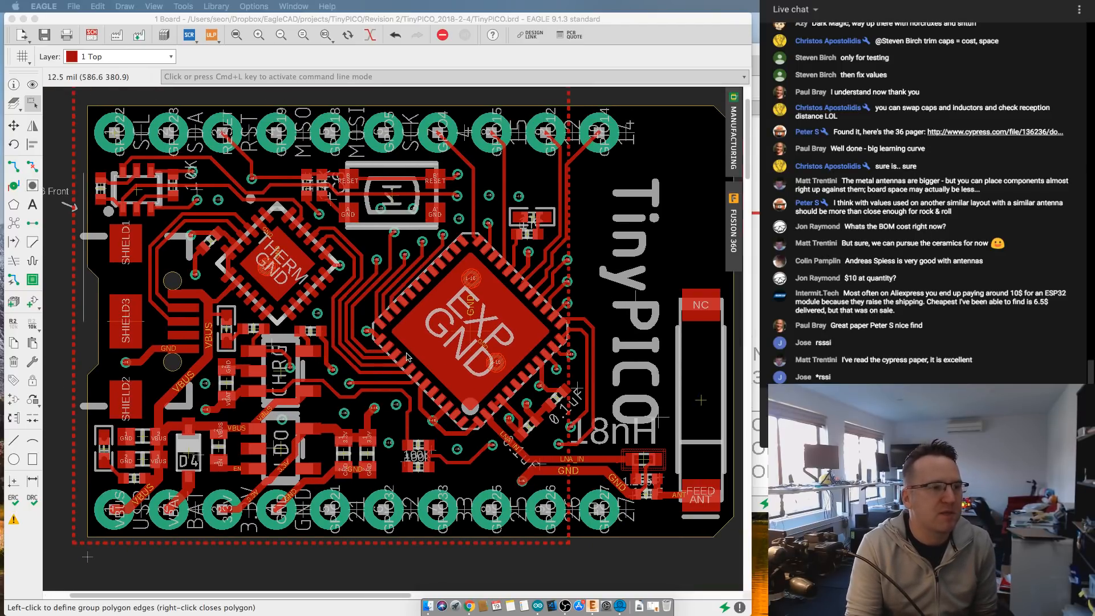
middle_click_drag(420, 360, 394, 362)
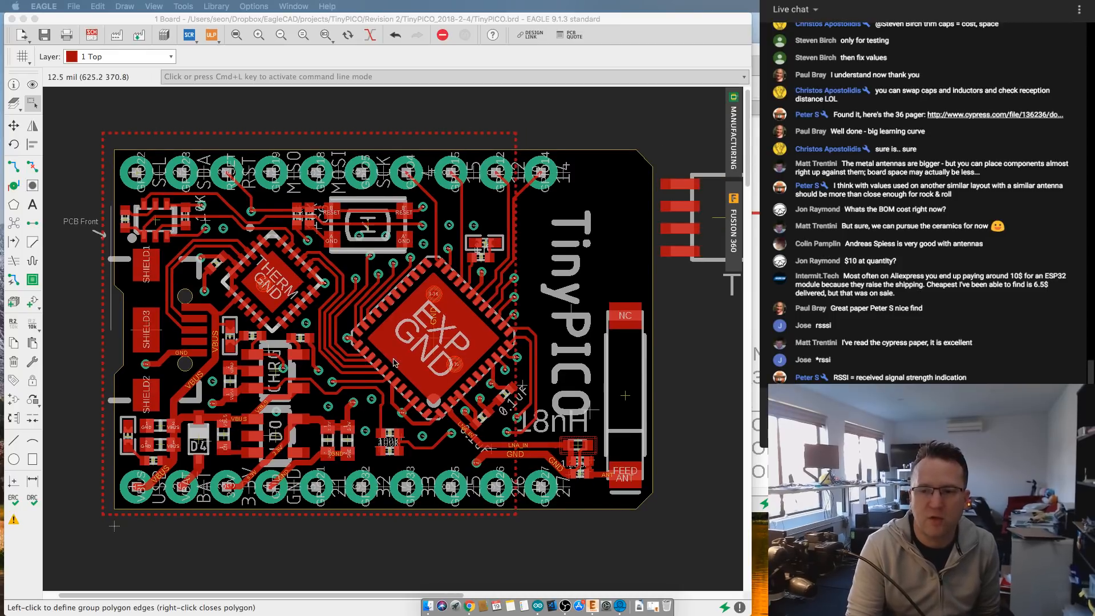
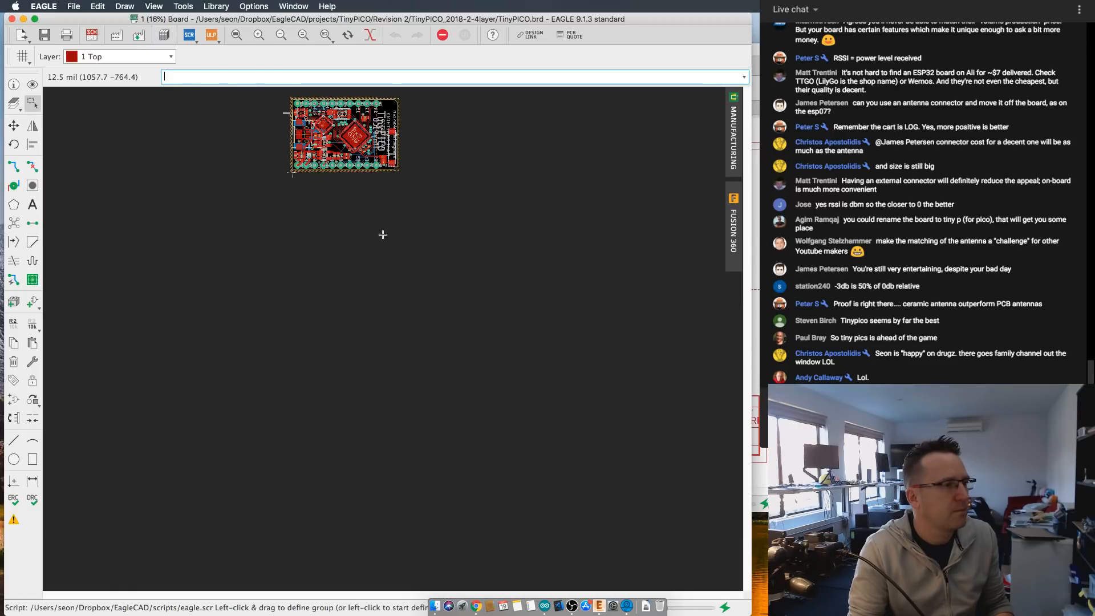
- Examine the routing and component placement across the full TinyPICO board, from the USB connector to the antenna end
middle_click_drag(367, 202, 442, 391)
scroll(443, 391, "up", 4)
middle_click_drag(439, 313, 467, 387)
scroll(444, 390, "up", 4)
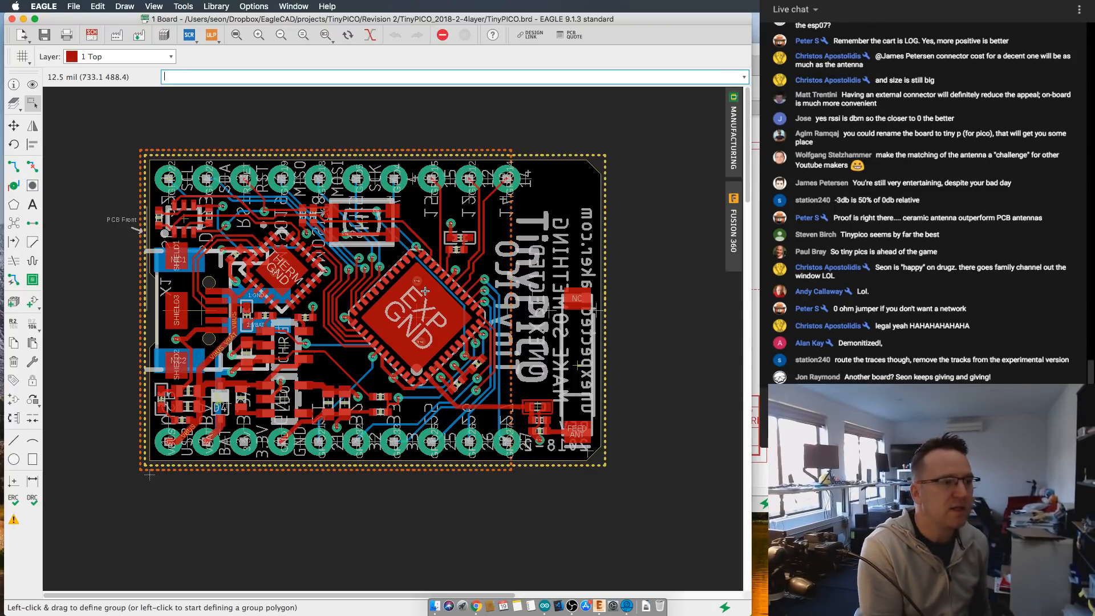
scroll(316, 288, "up", 1)
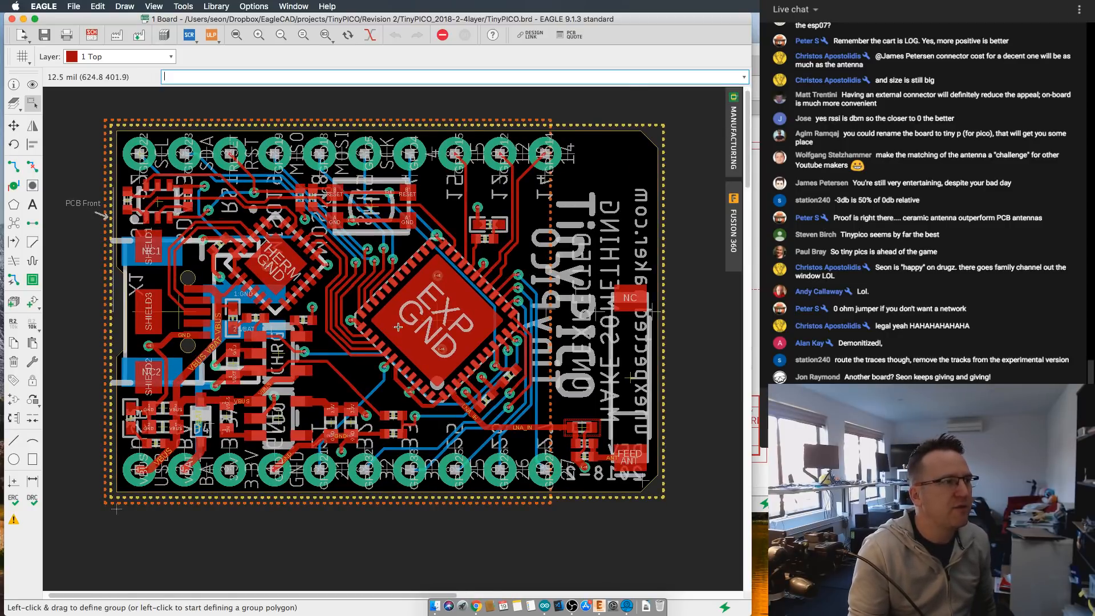
left_click(119, 56)
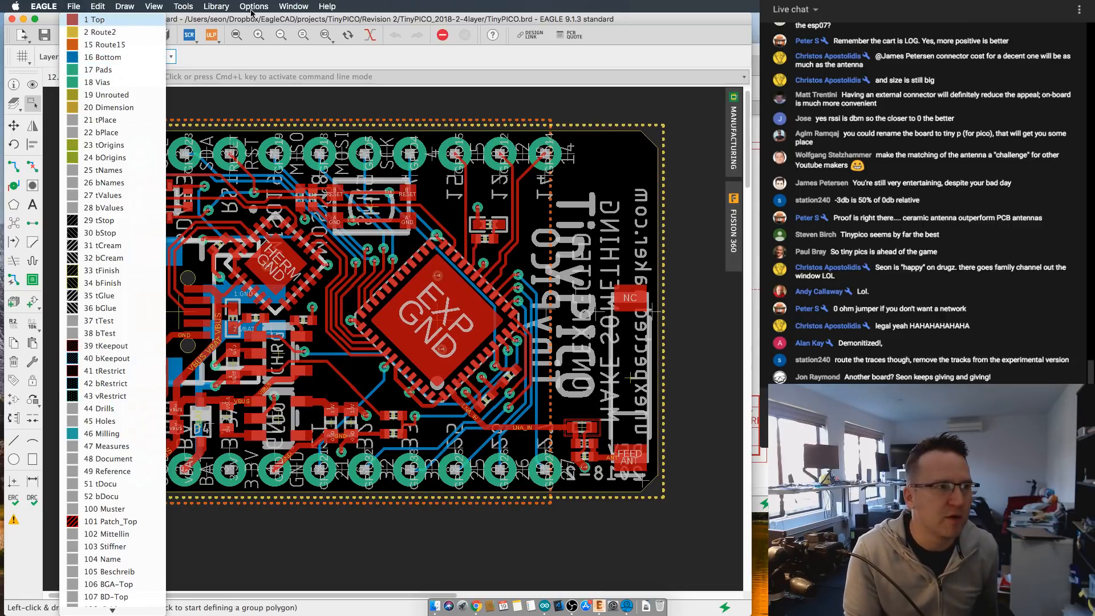
left_click(667, 44)
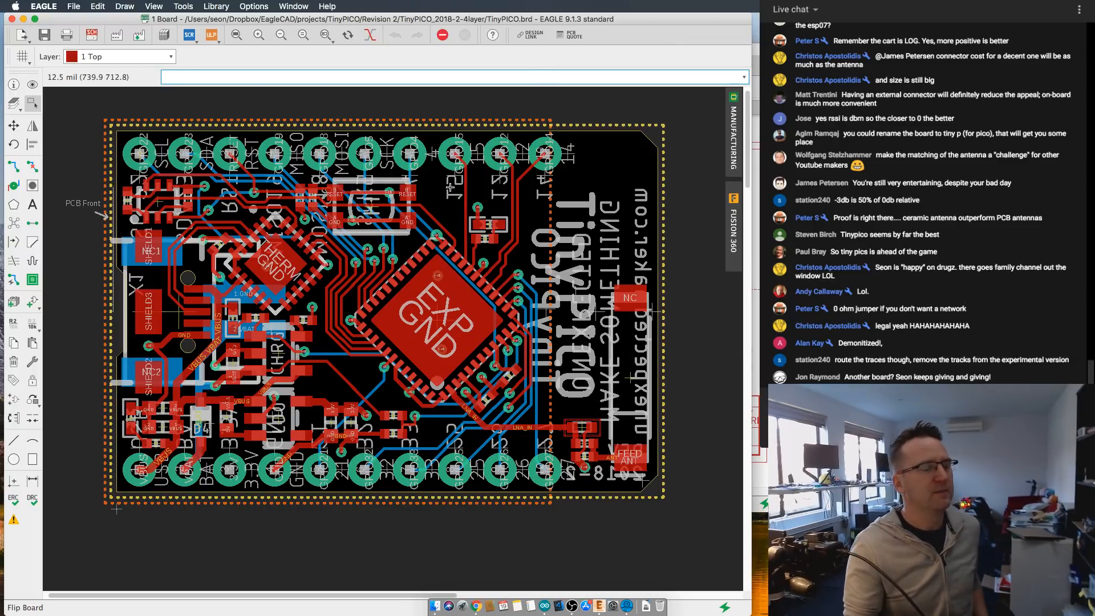
scroll(395, 387, "up", 3)
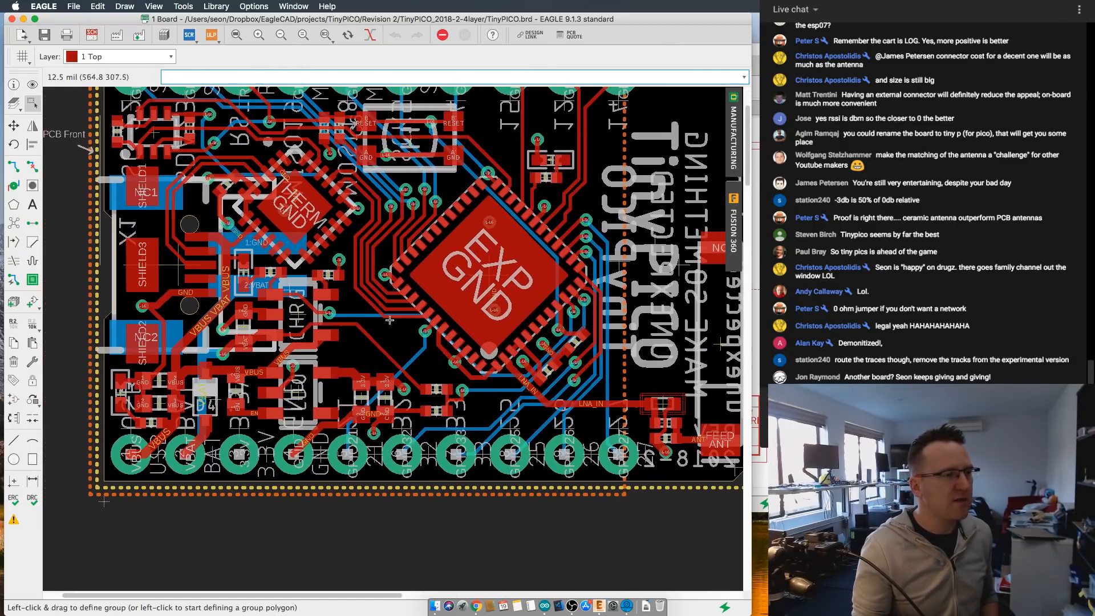
scroll(393, 348, "down", 4)
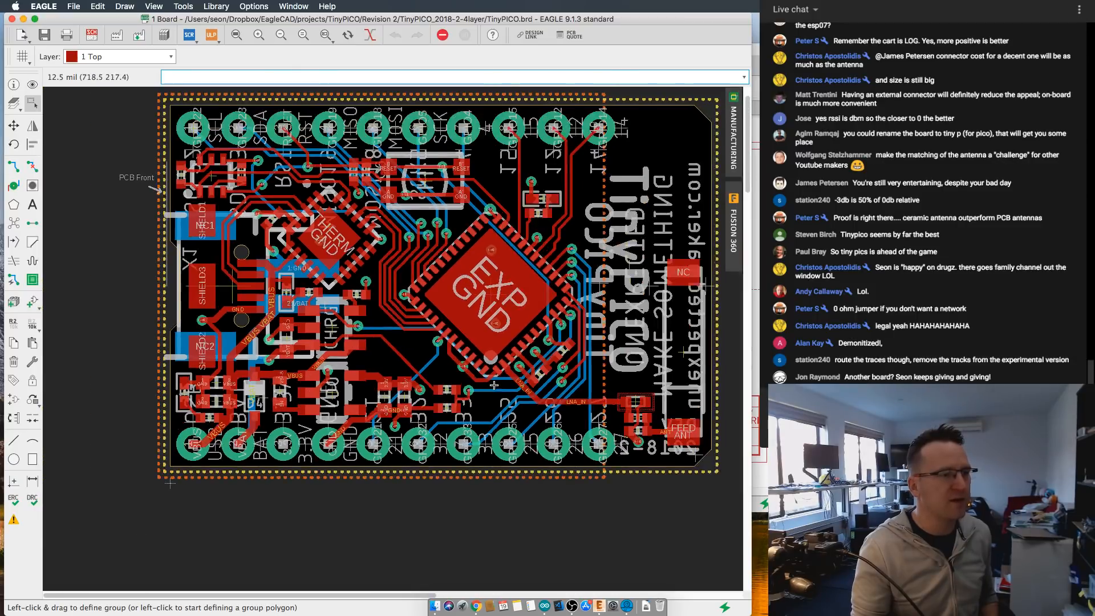
- Calculate the airwires to fill the copper polygons, review the pours around the chip and antenna, and clear the fills
left_click(14, 222)
middle_click_drag(431, 343, 422, 354)
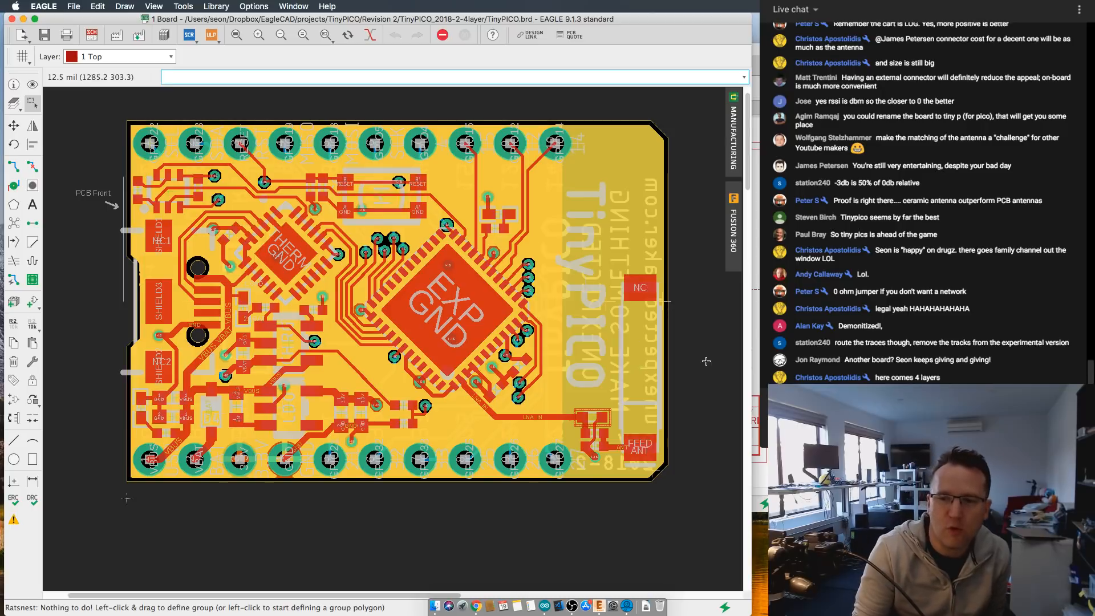
scroll(421, 294, "up", 2)
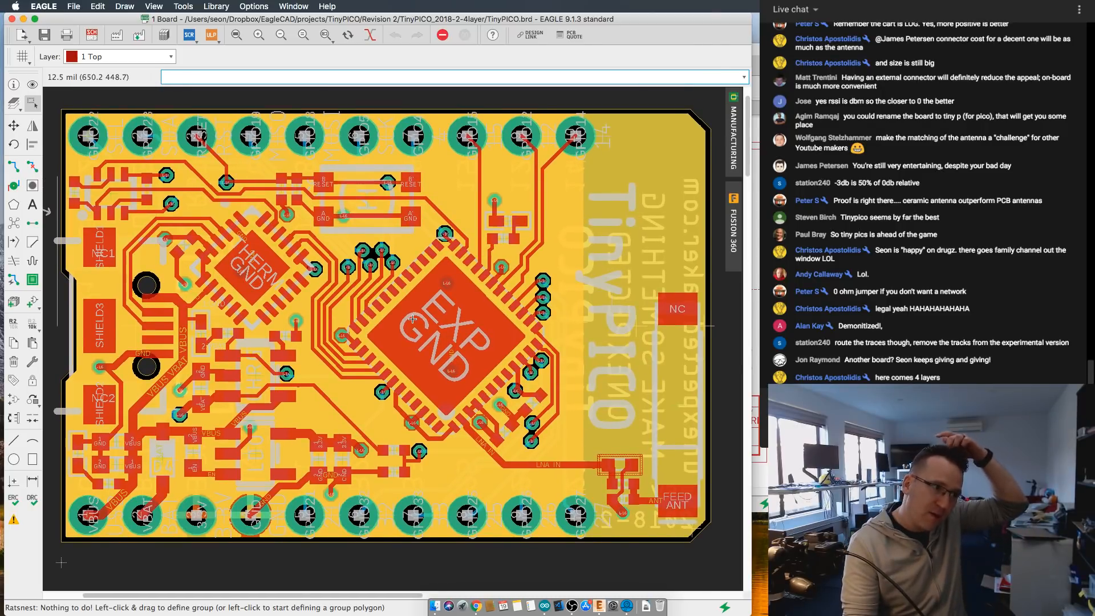
scroll(413, 319, "down", 1)
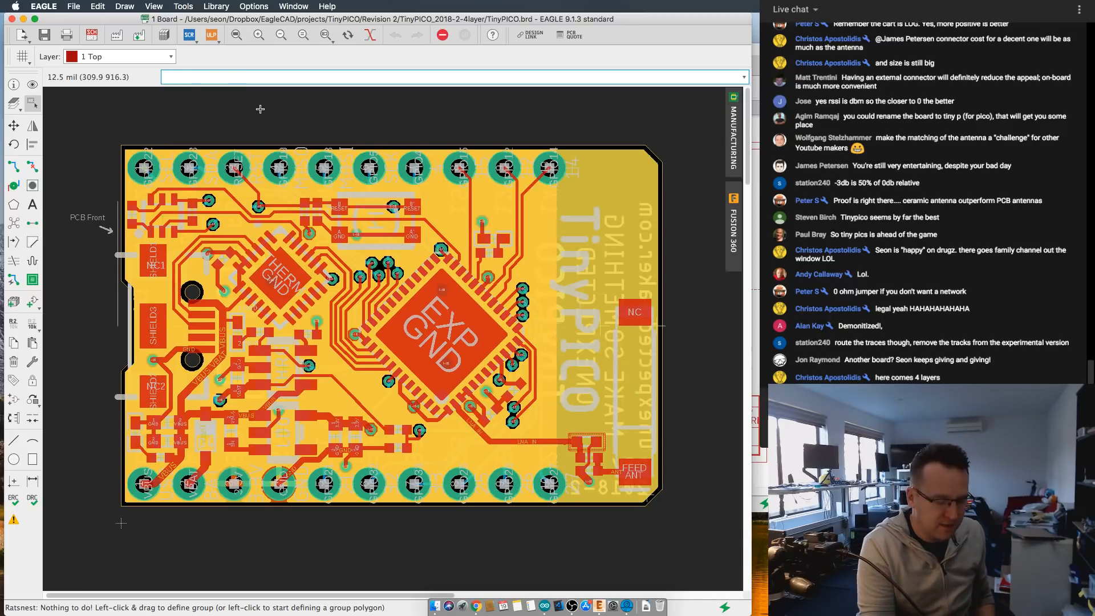
key("Return")
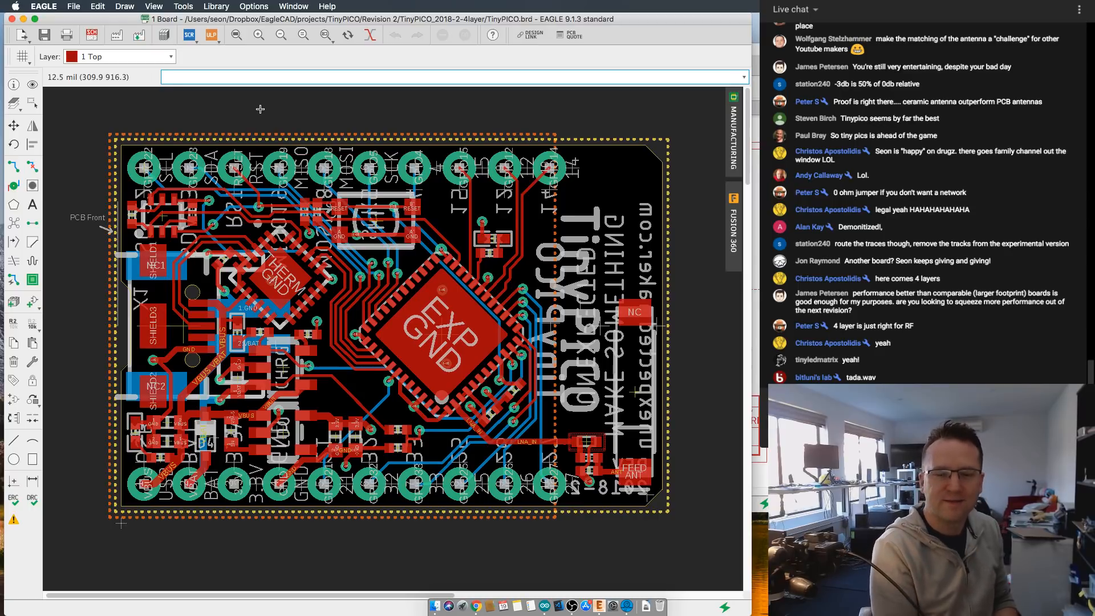
left_click(32, 103)
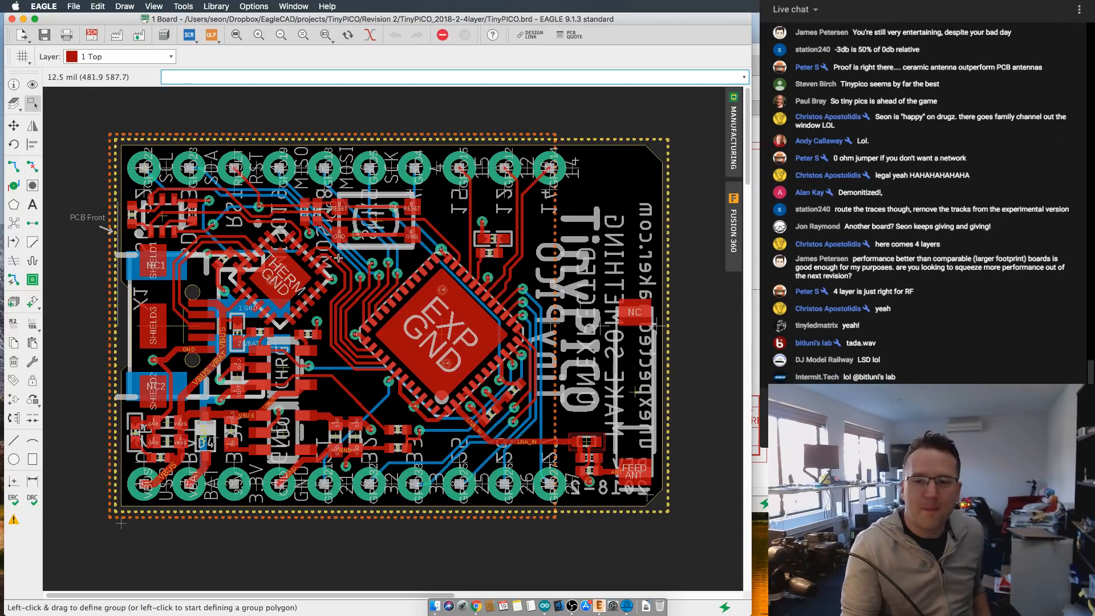
- Inspect the parallel TXD, RXD and GPIO traces running between the THERM GND chip and the main EXP GND chip
scroll(368, 306, "up", 3)
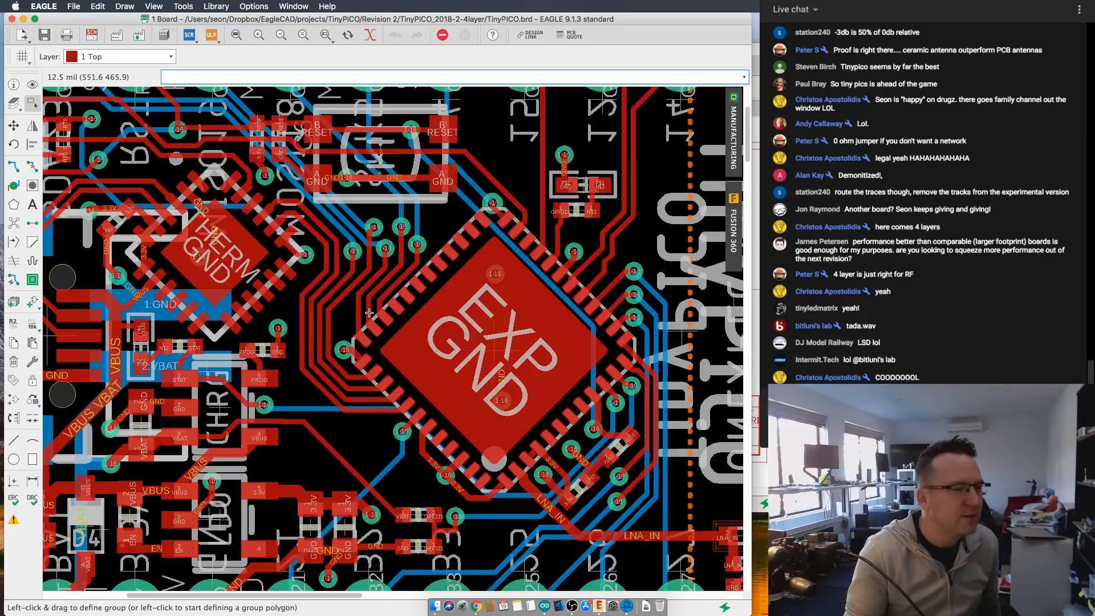
scroll(389, 308, "down", 3)
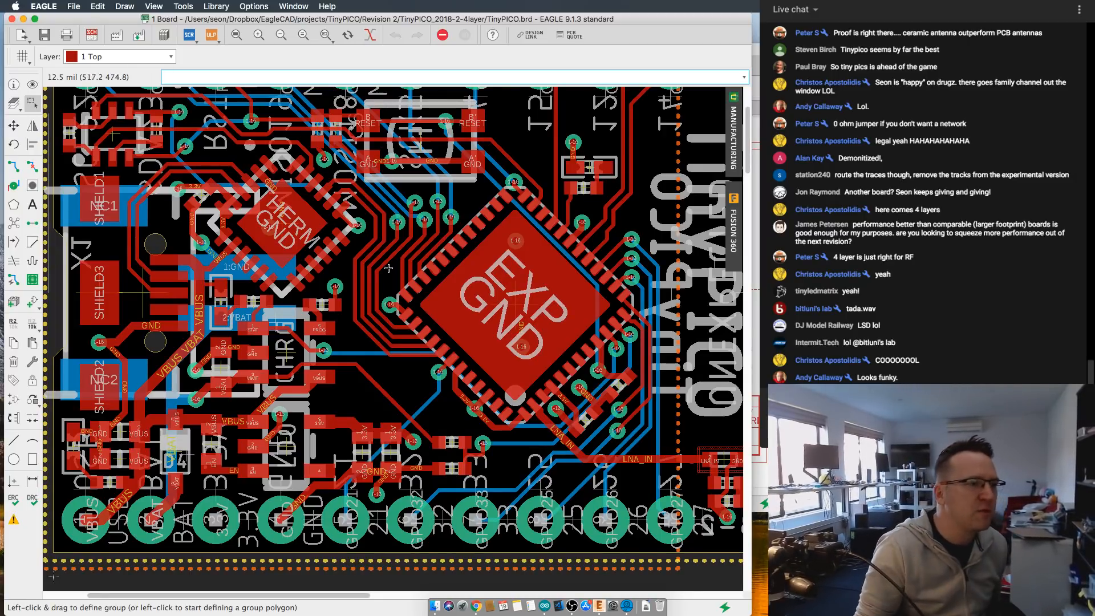
scroll(413, 303, "down", 1)
scroll(414, 304, "up", 1)
scroll(359, 275, "up", 2)
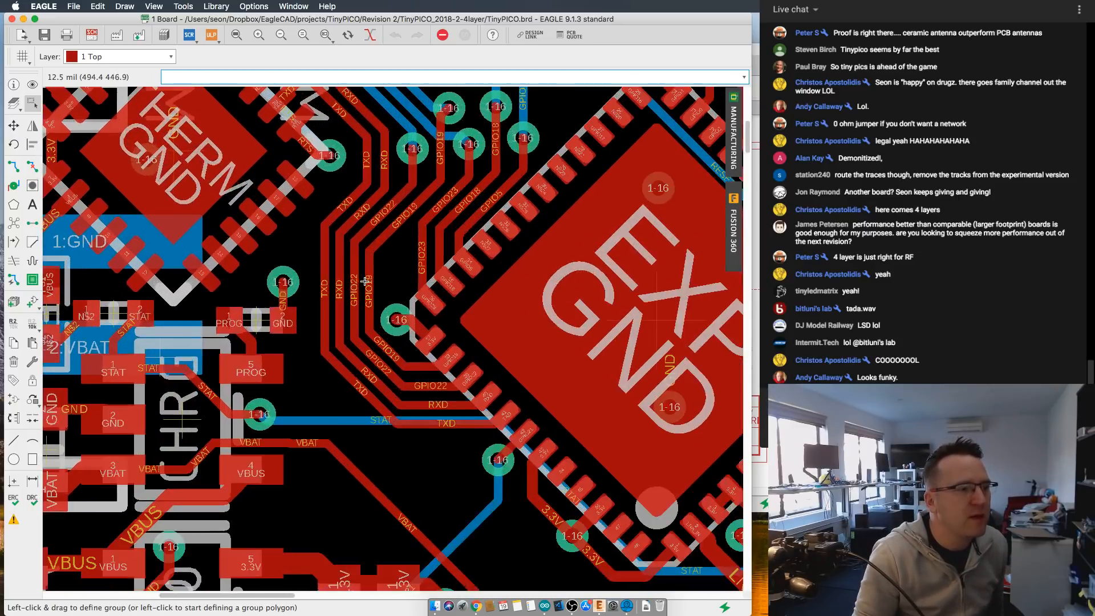
scroll(370, 283, "down", 1)
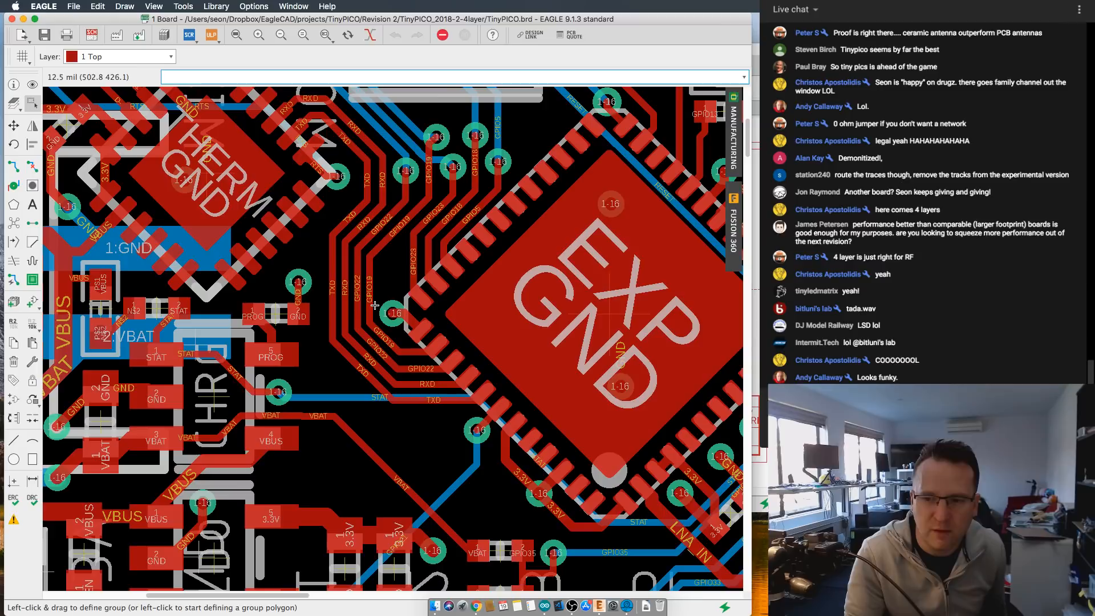
scroll(375, 306, "down", 4)
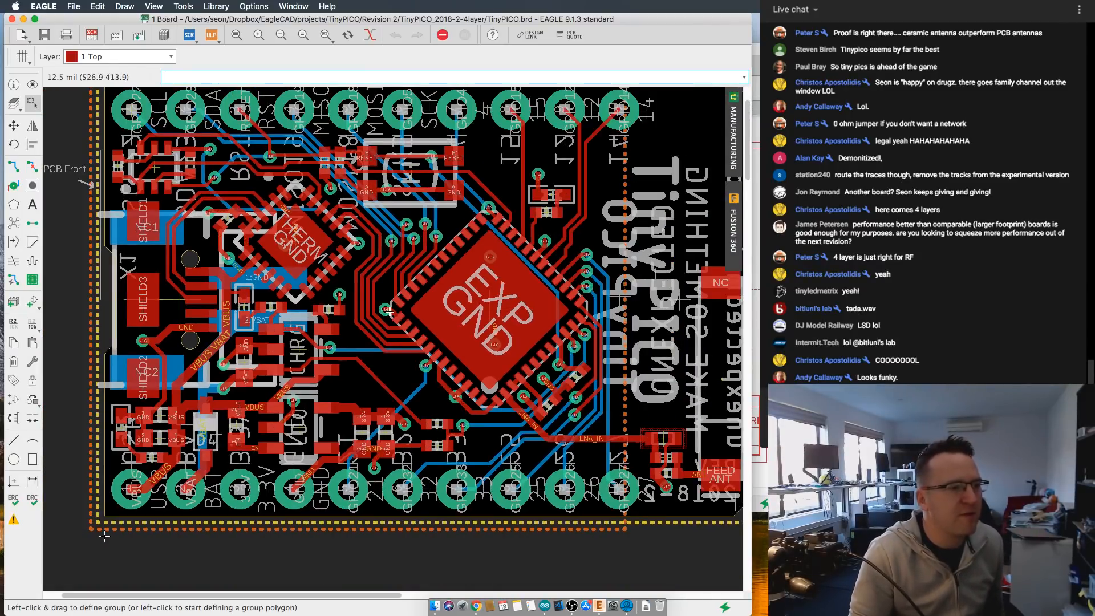
middle_click_drag(388, 313, 366, 326)
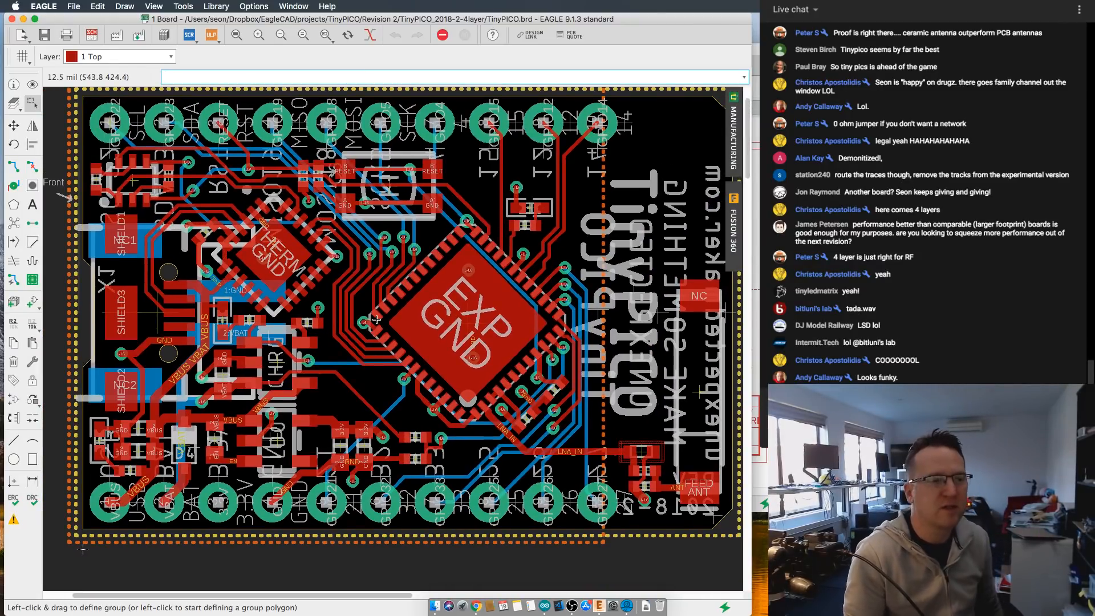
scroll(454, 341, "down", 1)
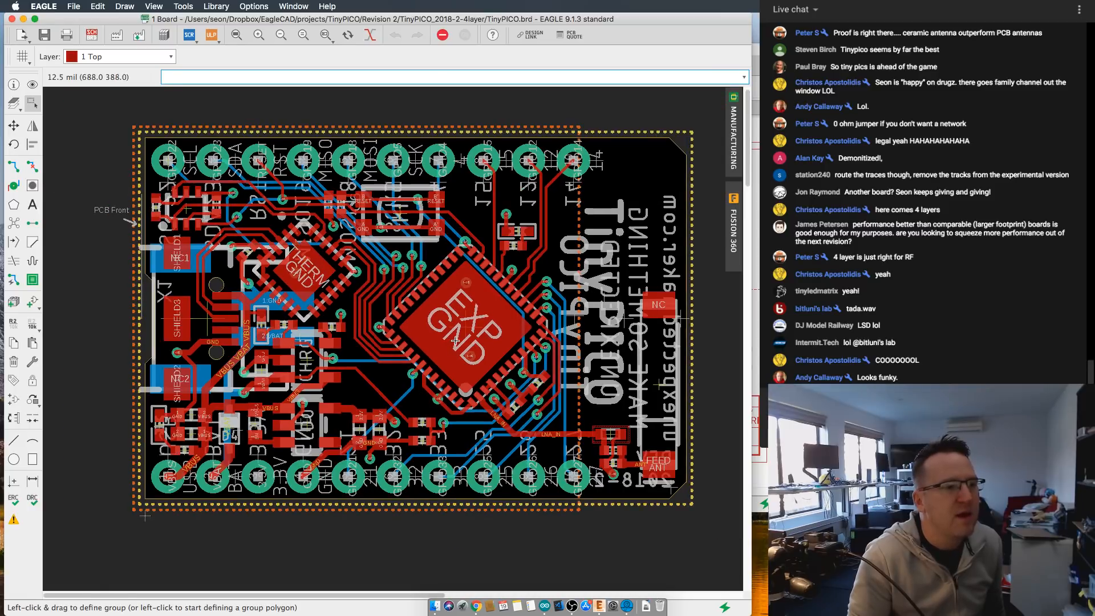
- Hide the bPlace layer so the bottom silkscreen no longer shows over the board
left_click(17, 105)
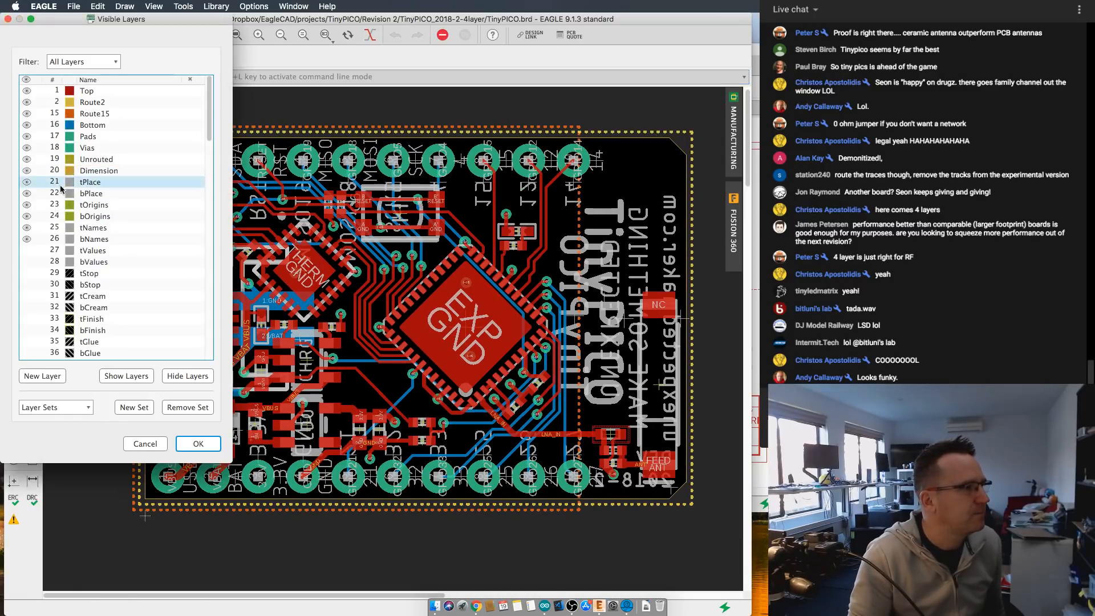
left_click(26, 194)
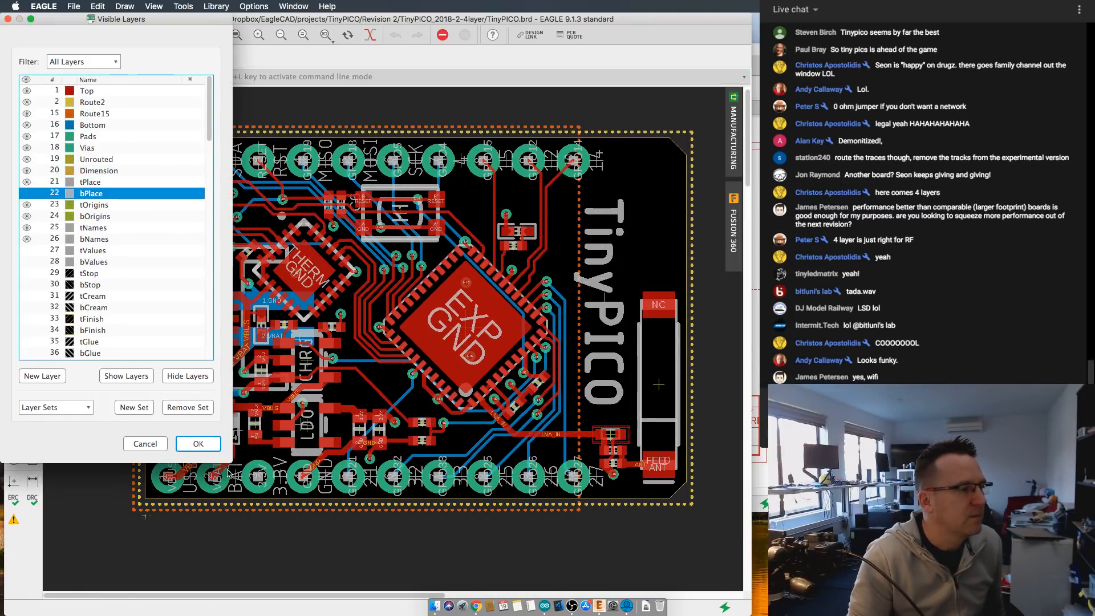
left_click(199, 443)
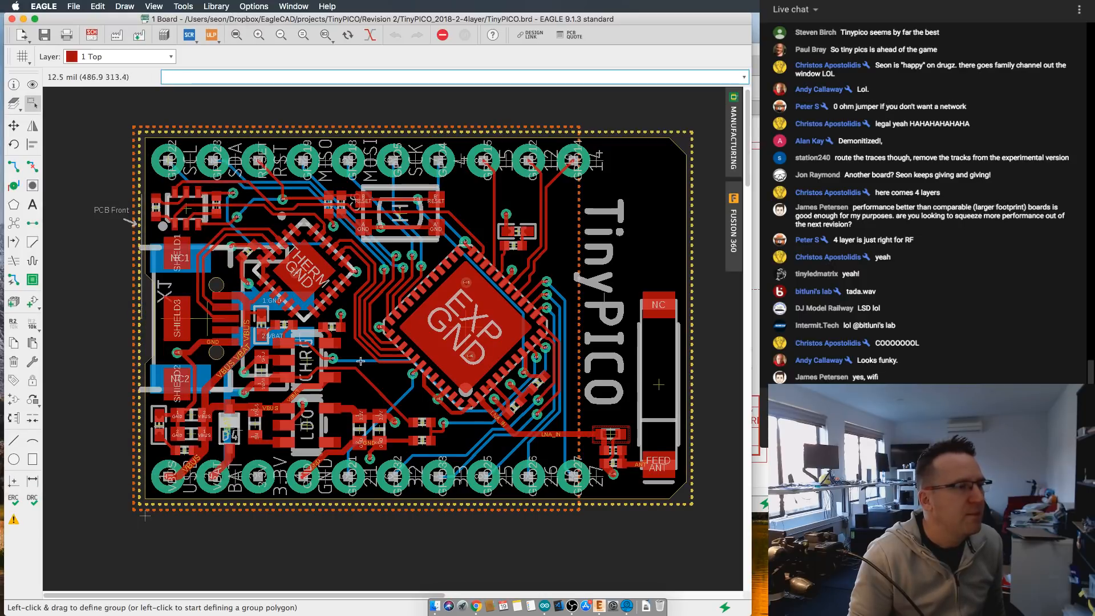
- Make 16 Bottom the active layer and display it alone with the other layers greyed out
left_click(126, 57)
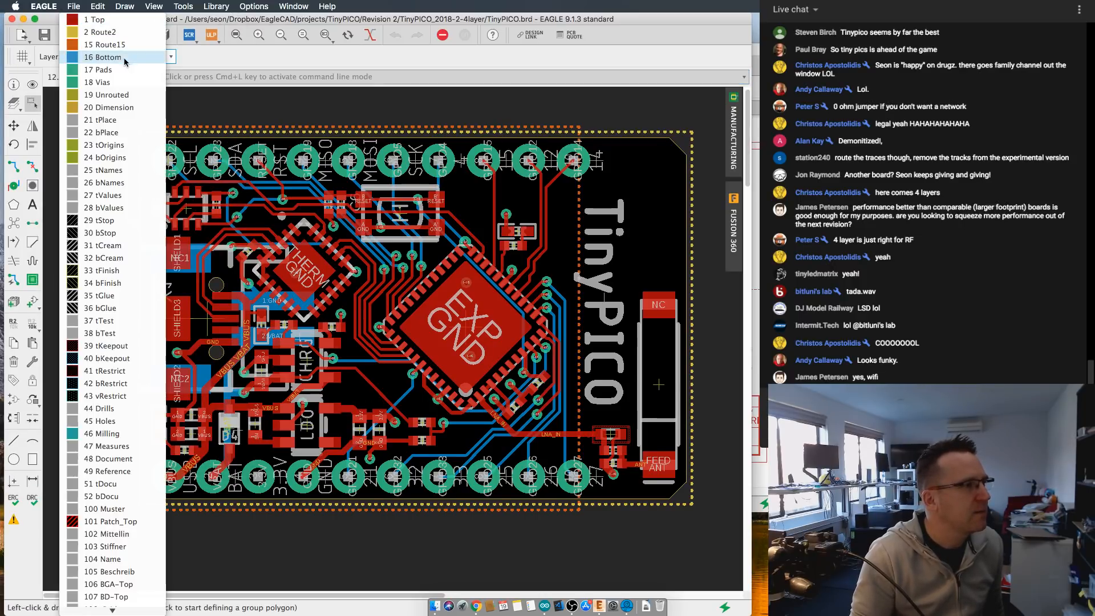
left_click(114, 57)
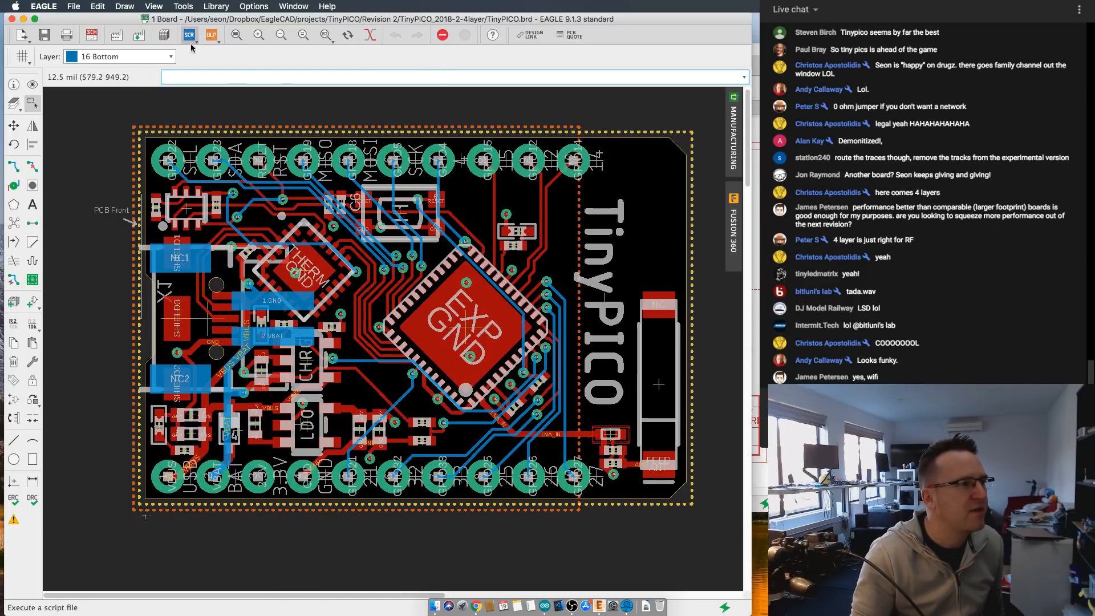
left_click(347, 35)
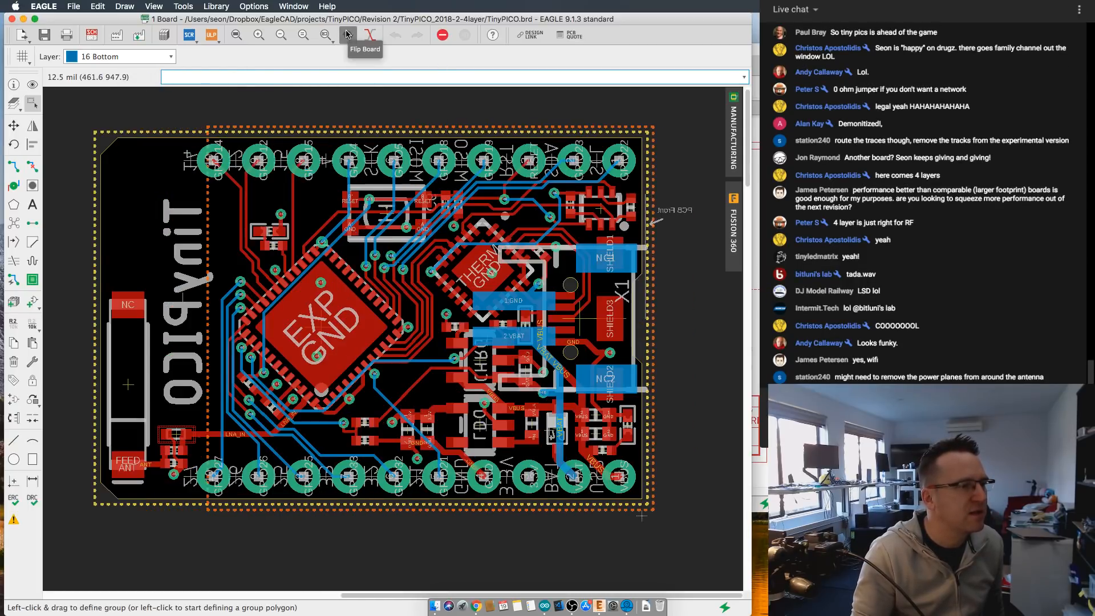
left_click(347, 35)
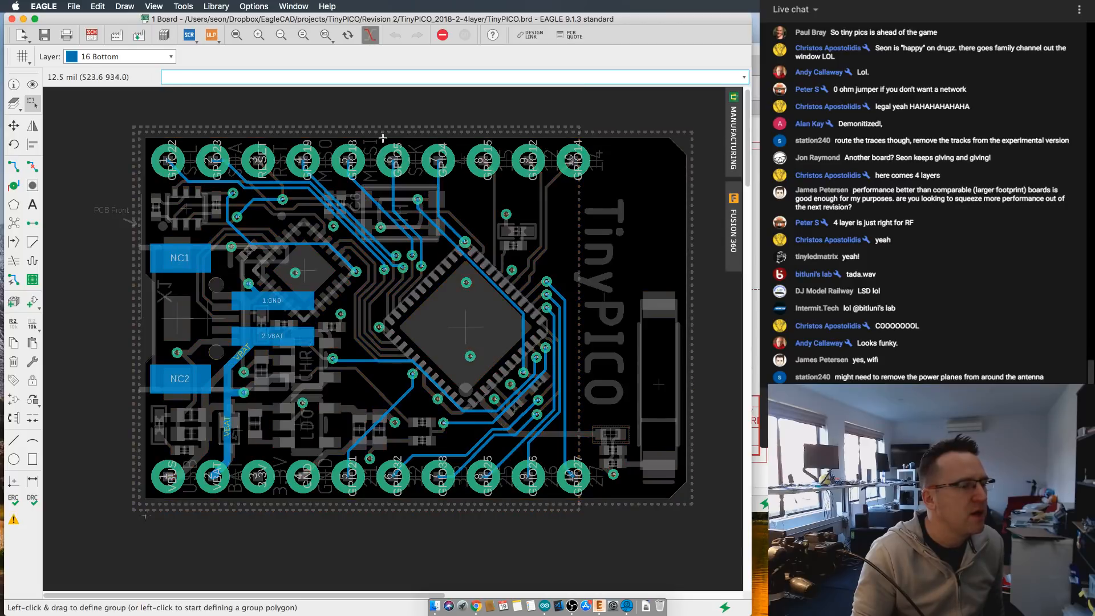
- Examine the bottom-layer traces around the main chip and header pads, and restore the display of all layers
scroll(374, 263, "up", 1)
scroll(381, 316, "up", 1)
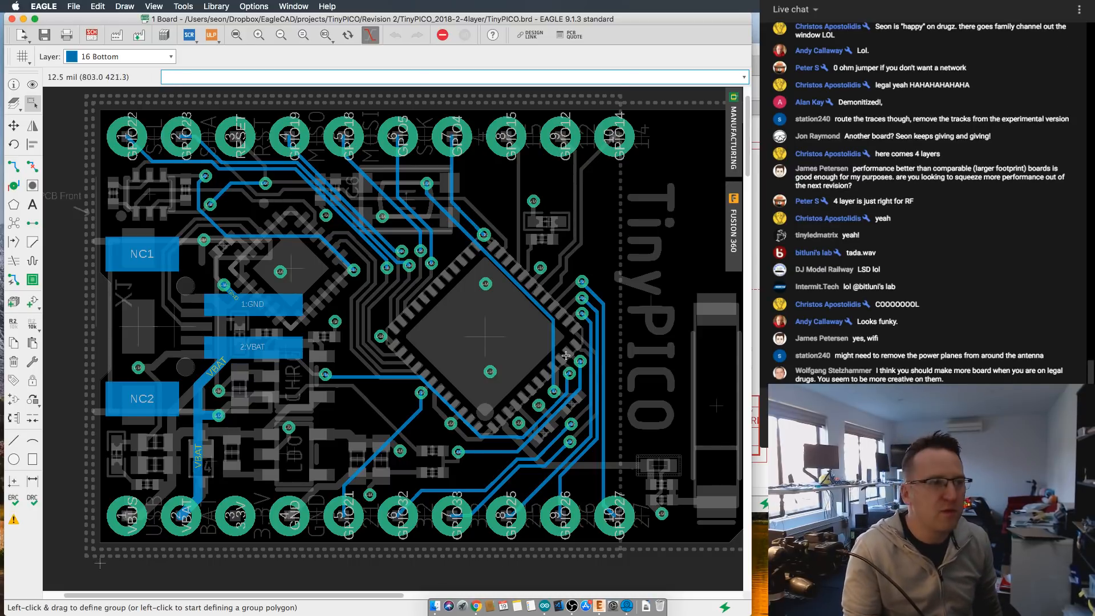
scroll(622, 395, "down", 1)
scroll(625, 395, "down", 1)
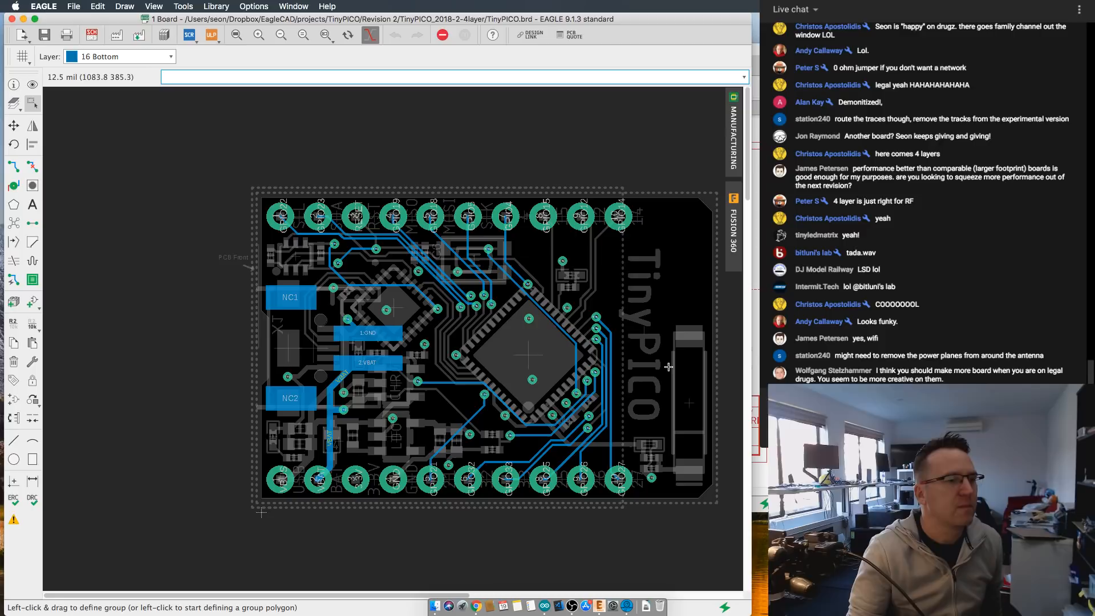
middle_click_drag(668, 366, 611, 349)
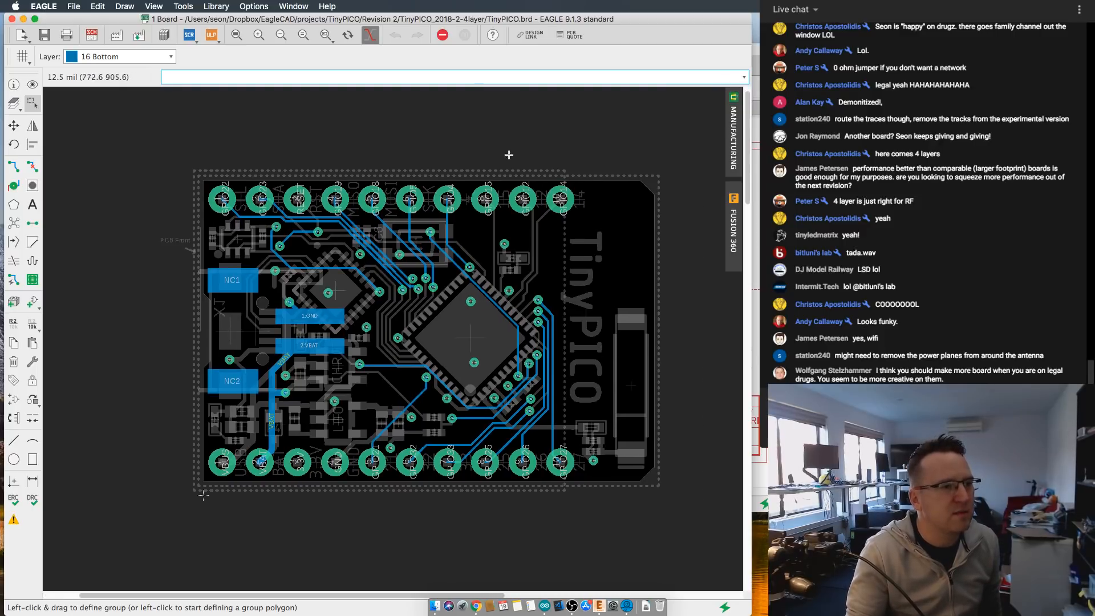
left_click(370, 35)
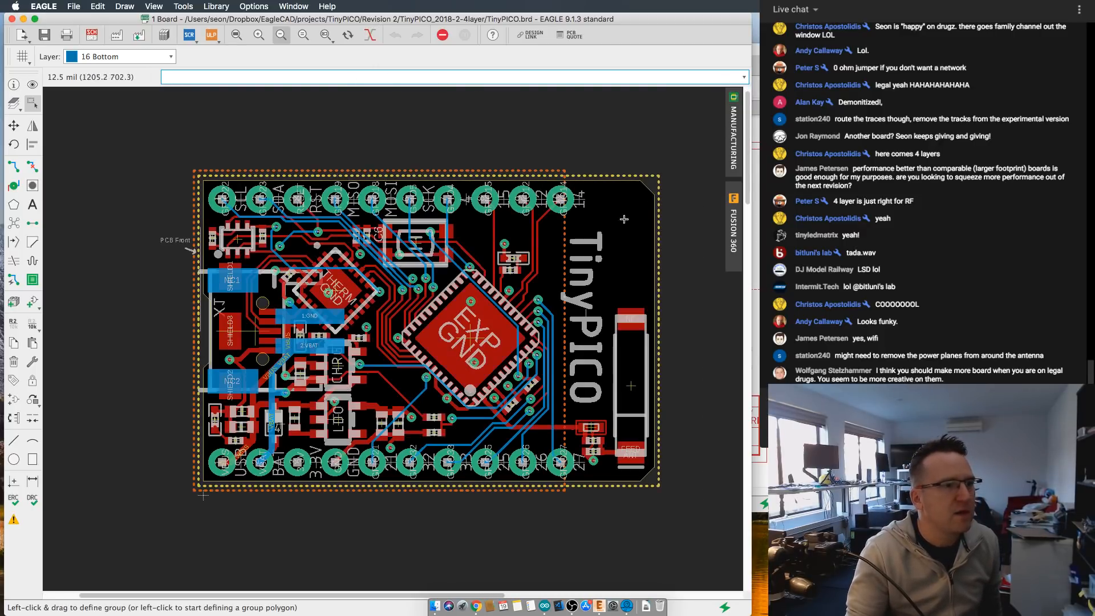
- Examine the area around the ceramic antenna and how far the copper plane outlines extend beneath it
middle_click_drag(622, 183, 590, 173)
scroll(591, 173, "up", 1)
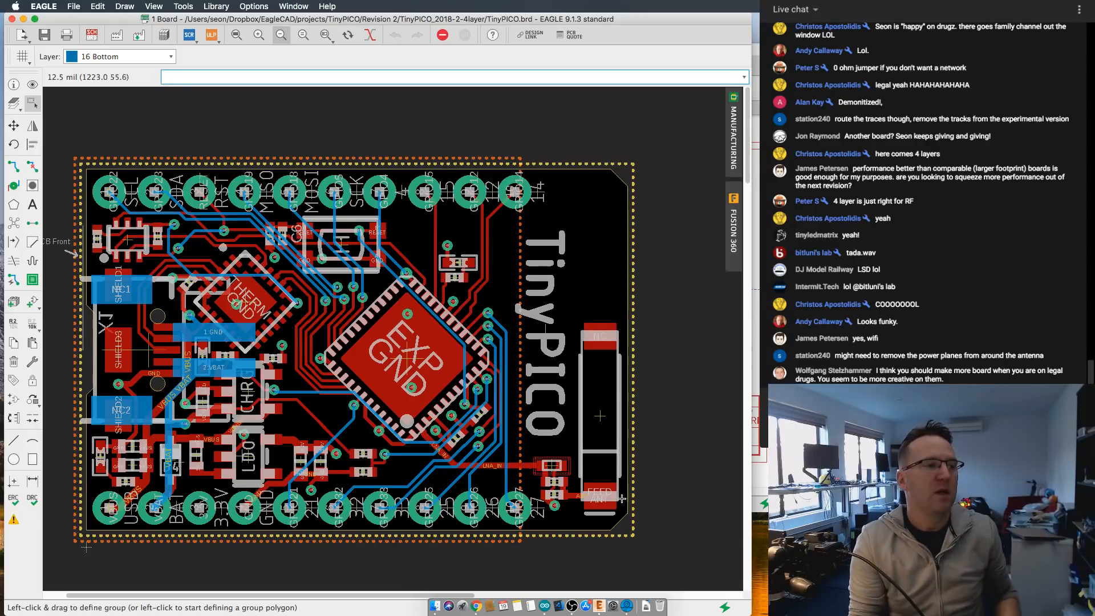
scroll(445, 299, "left", 2)
scroll(553, 285, "up", 3)
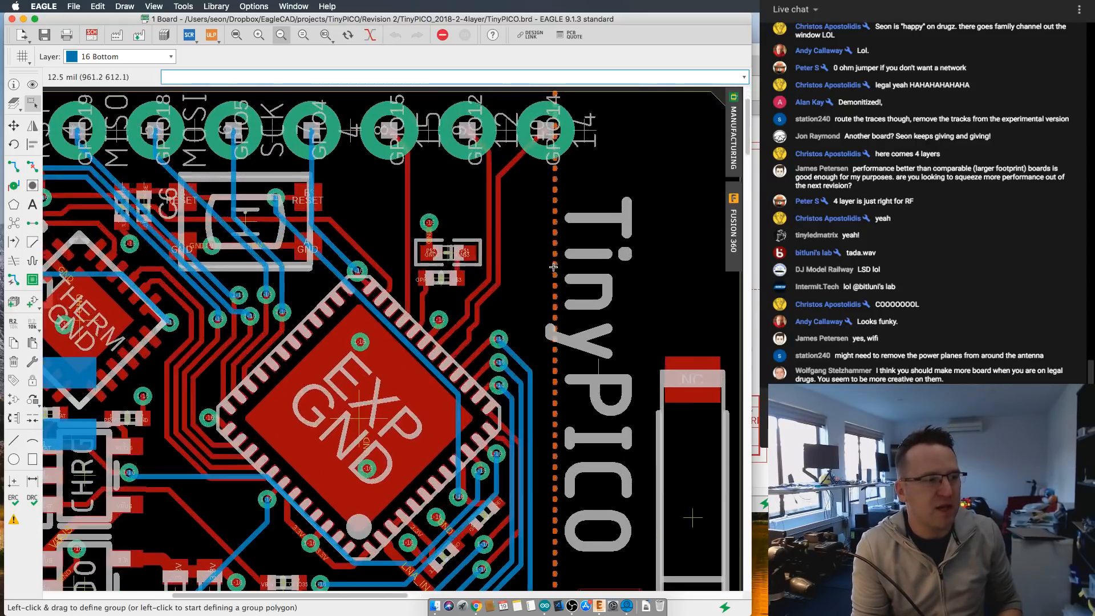
scroll(557, 268, "down", 3)
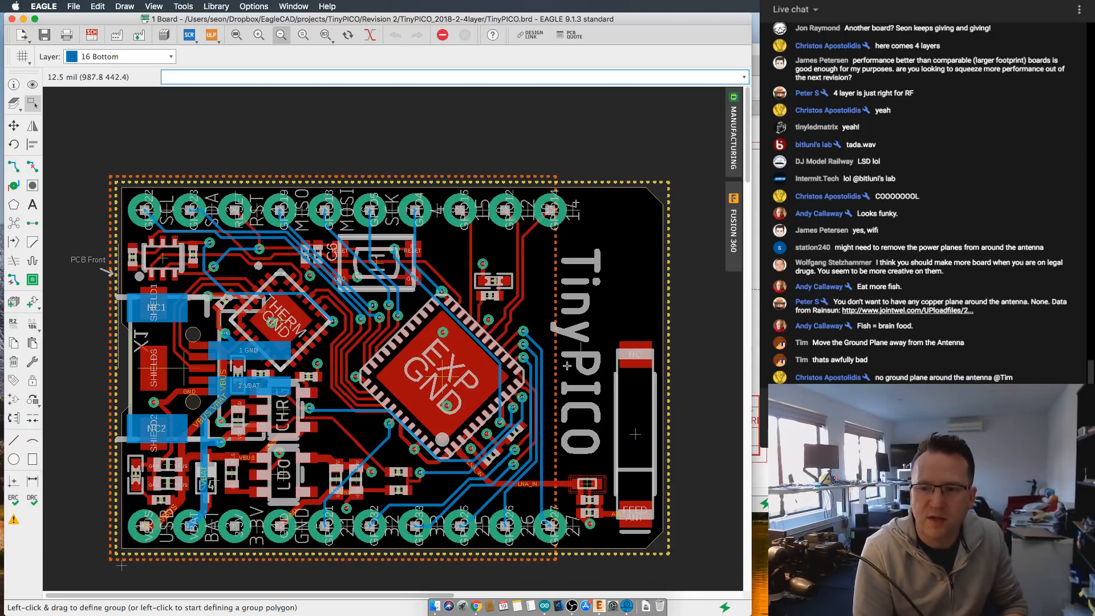
scroll(662, 248, "up", 1)
scroll(659, 260, "down", 1)
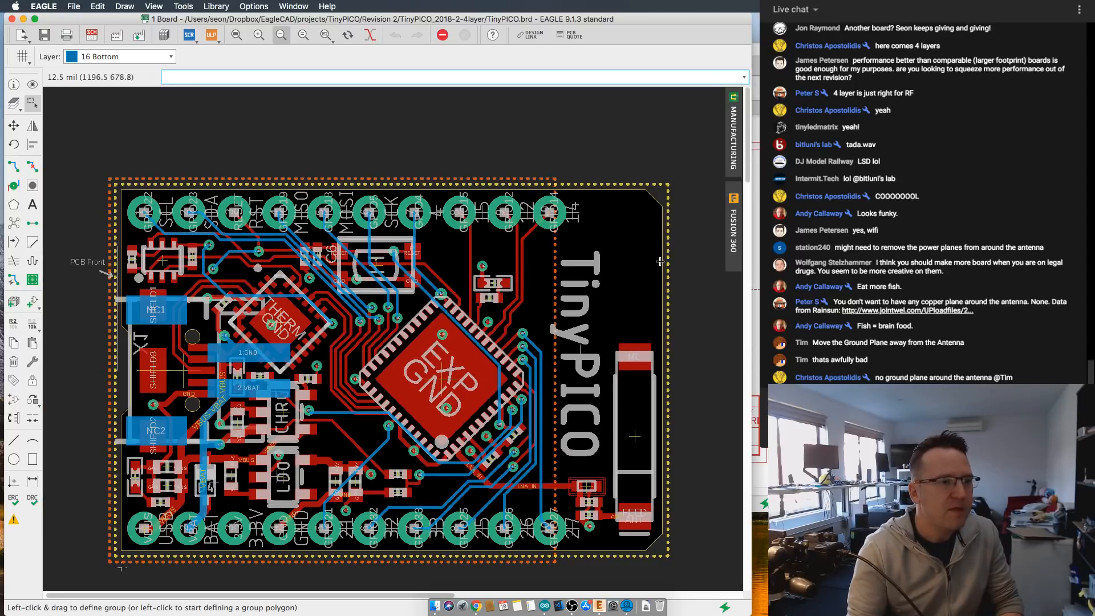
- Move the antenna-side edge of the yellow plane outline inward to the last header pins, about X 950 mil, and recalculate the fills
middle_click_drag(662, 270, 659, 237)
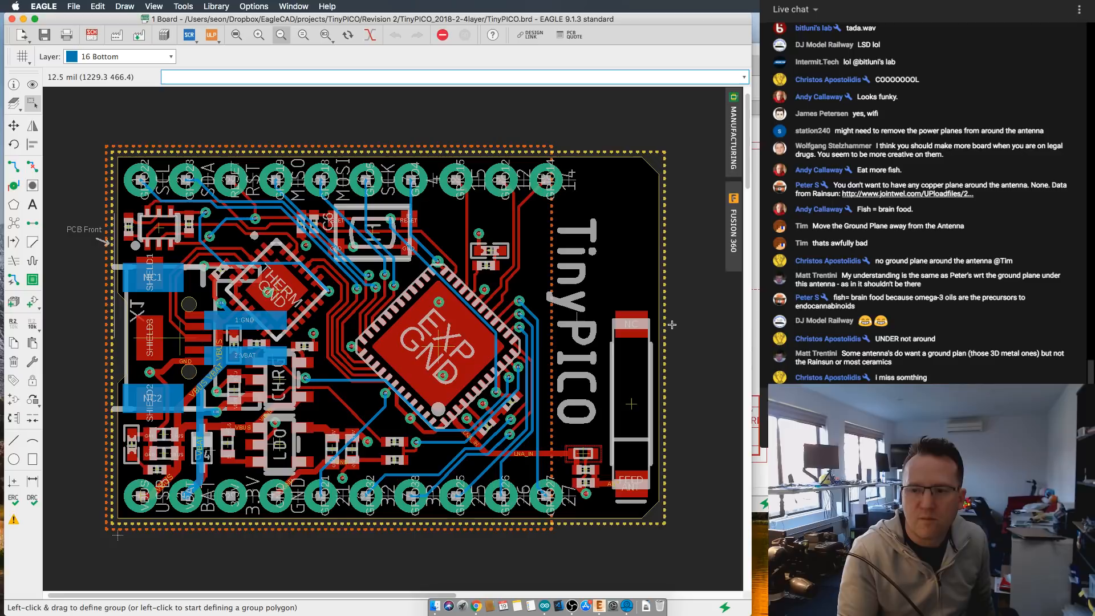
left_click(14, 125)
left_click(663, 339)
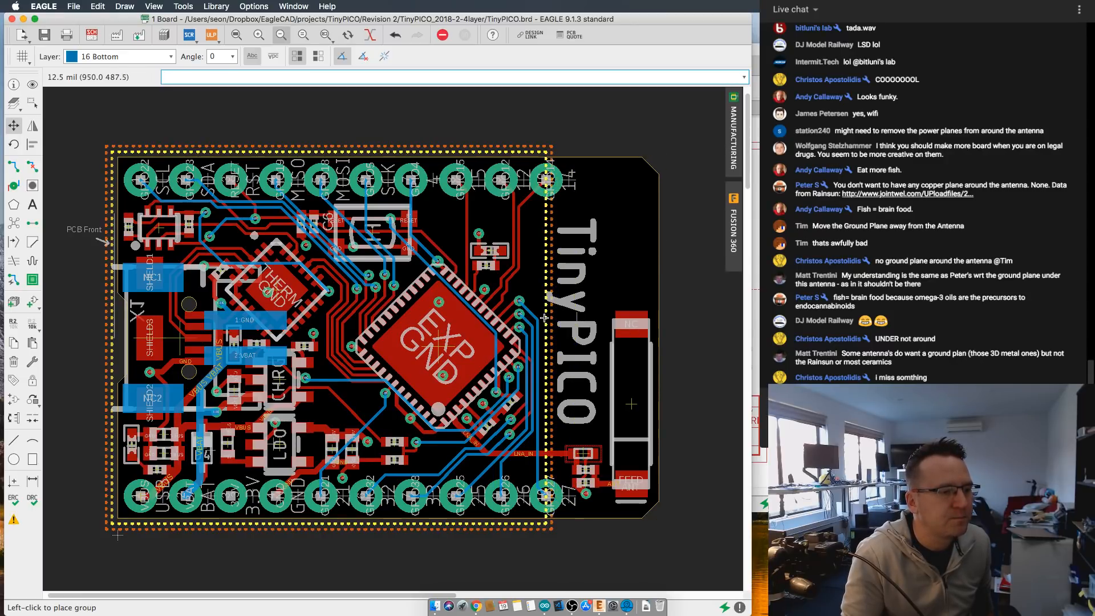
left_click(544, 317)
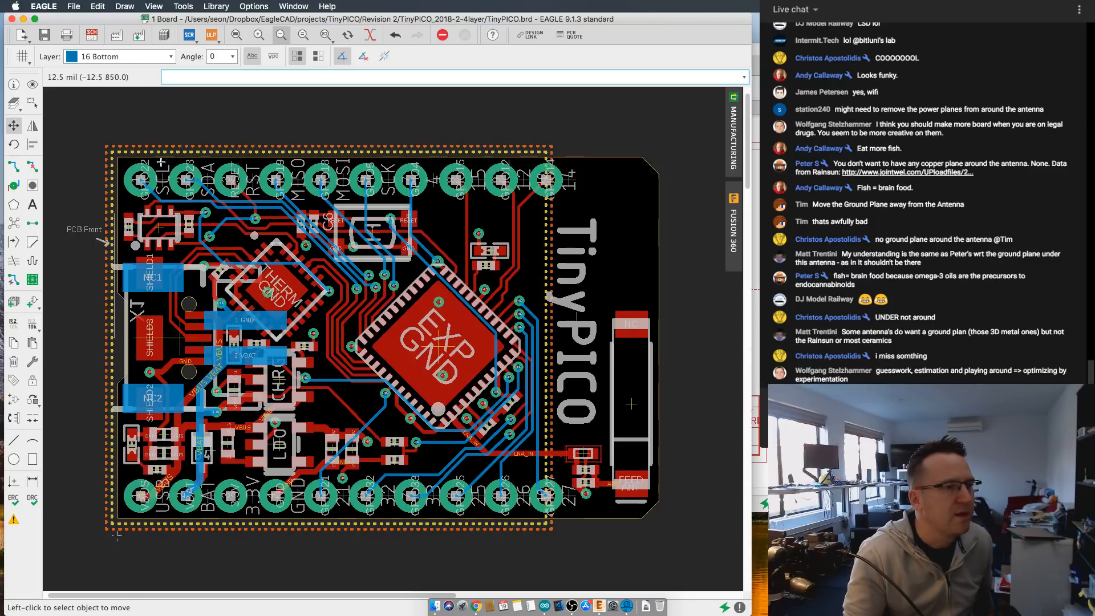
left_click(14, 222)
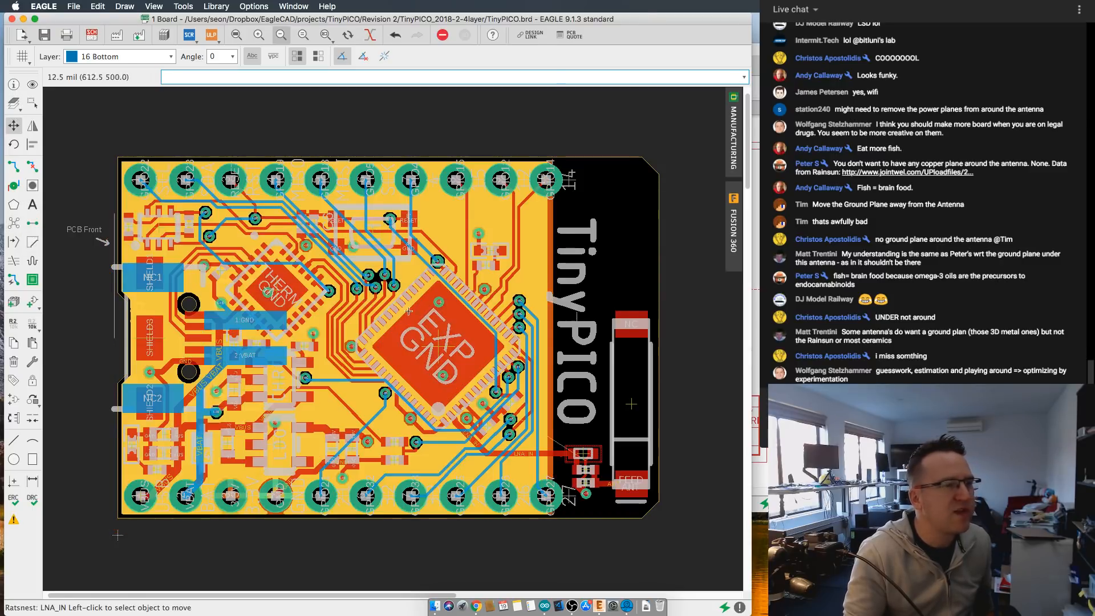
- Examine the LNA_IN trace and the antenna matching components beside the new plane edge
scroll(460, 323, "up", 1)
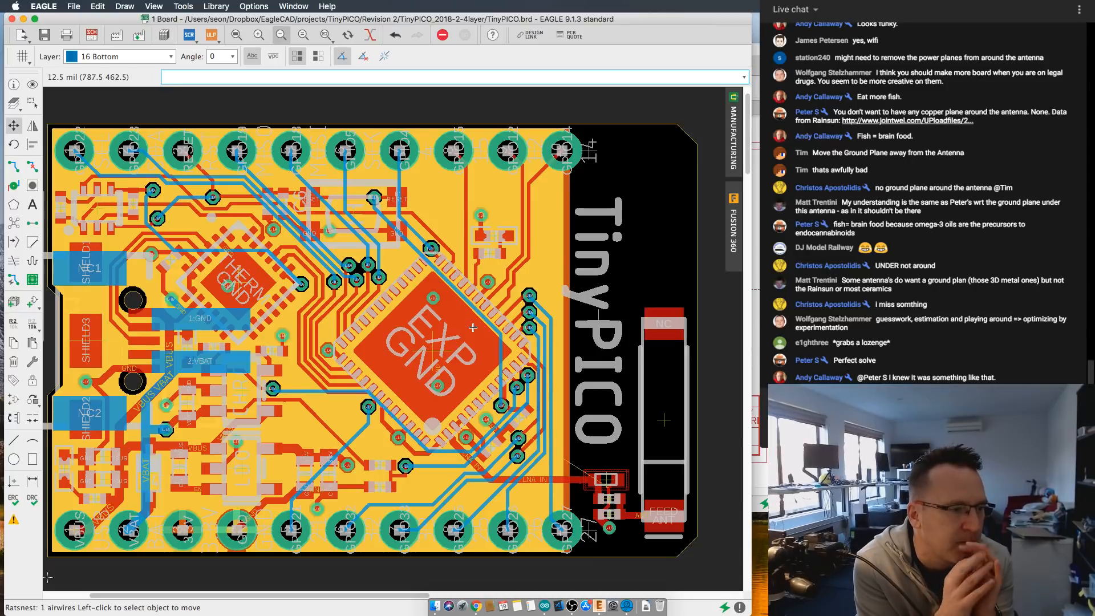
scroll(565, 395, "up", 3)
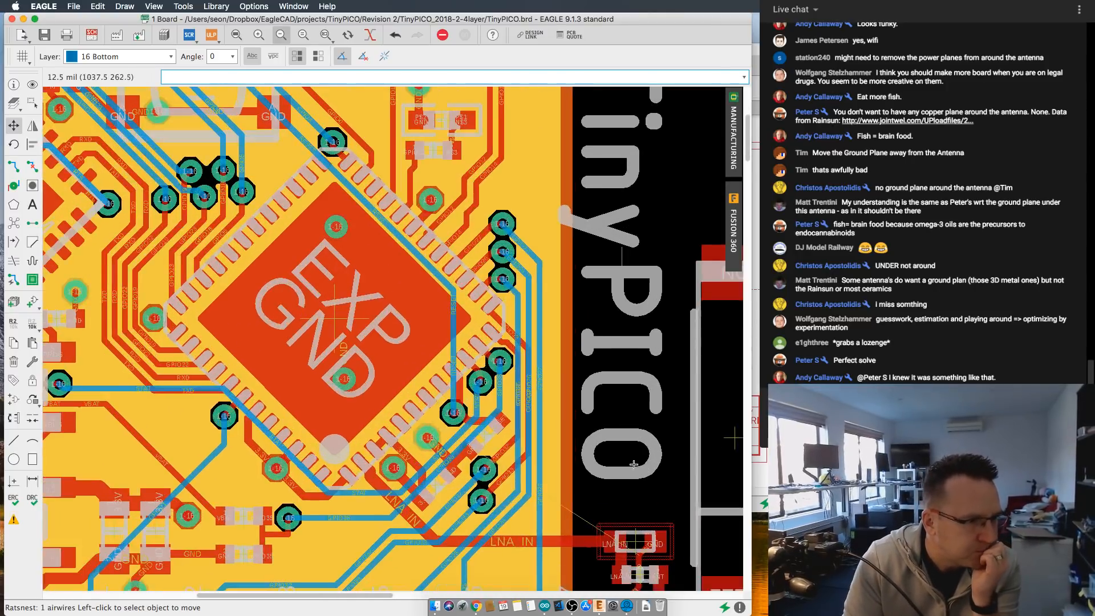
middle_click_drag(635, 490, 630, 361)
scroll(631, 361, "up", 1)
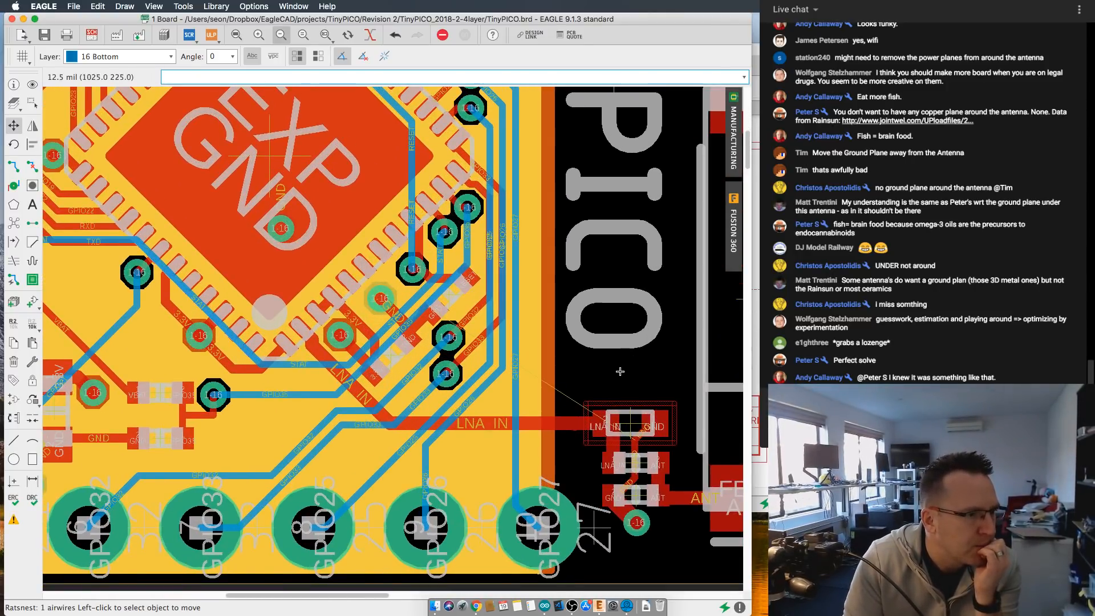
scroll(619, 371, "up", 1)
scroll(619, 371, "down", 2)
scroll(619, 372, "up", 2)
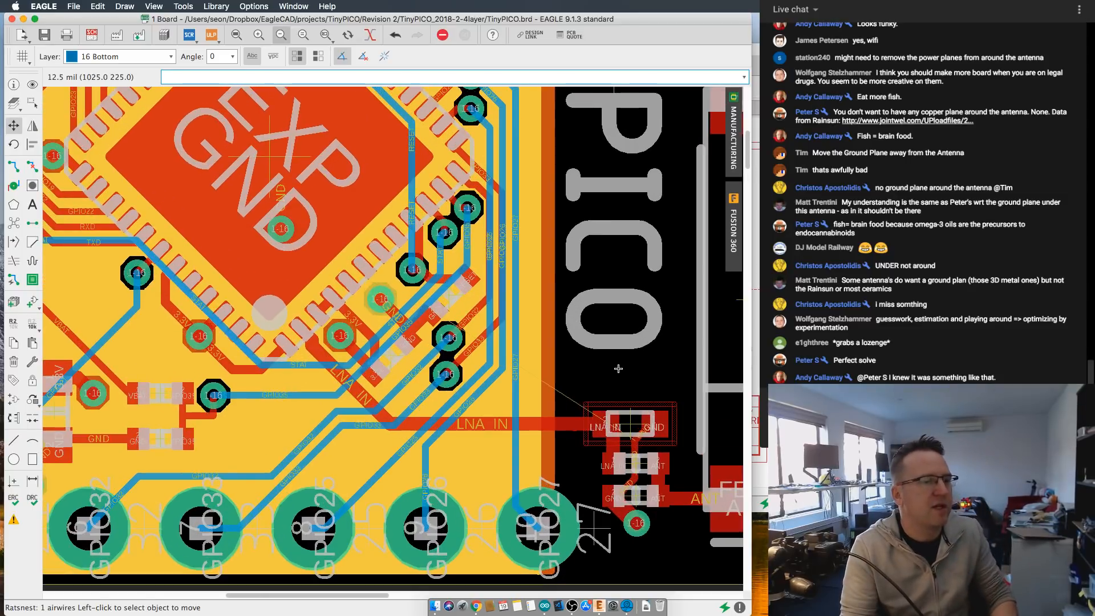
- Set the trace width to 8 and try routing GND from the lowest matching component's pad toward the filled plane
left_click(14, 185)
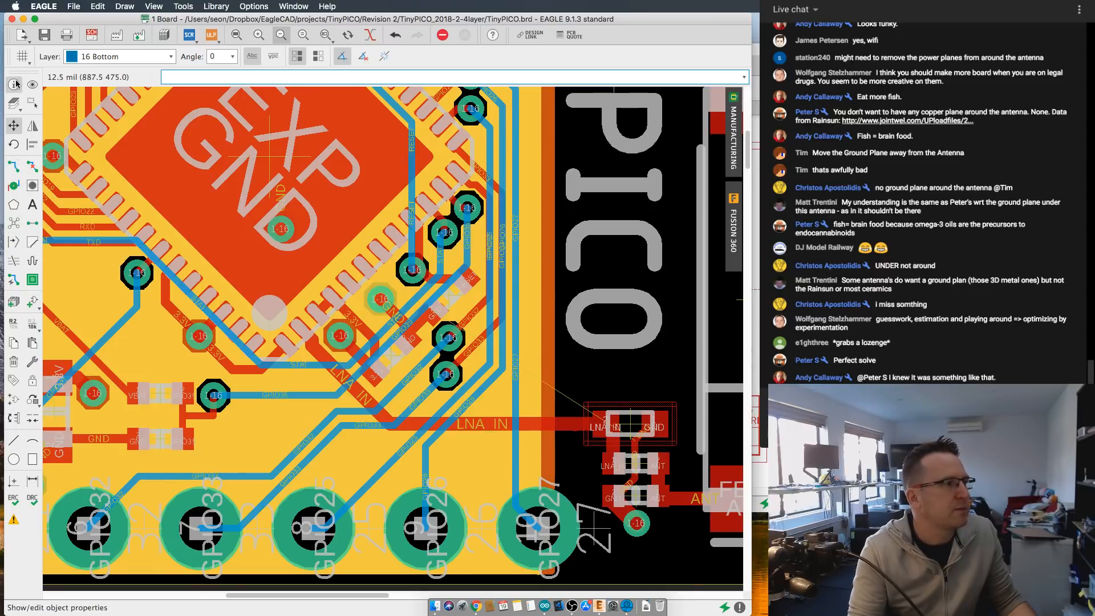
left_click(13, 166)
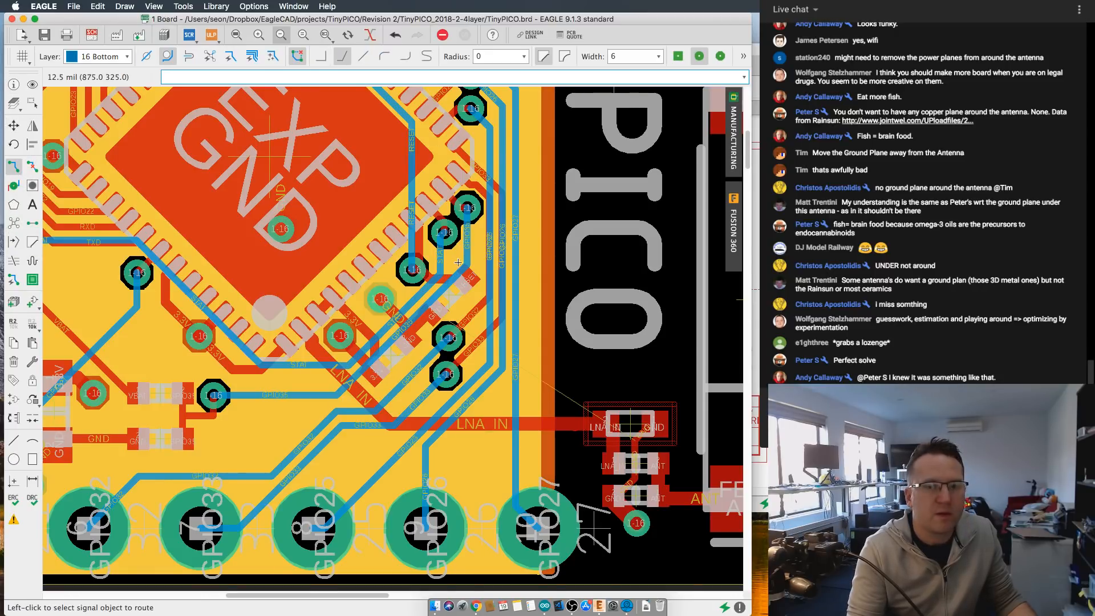
middle_click_drag(562, 140, 520, 121)
left_click(657, 56)
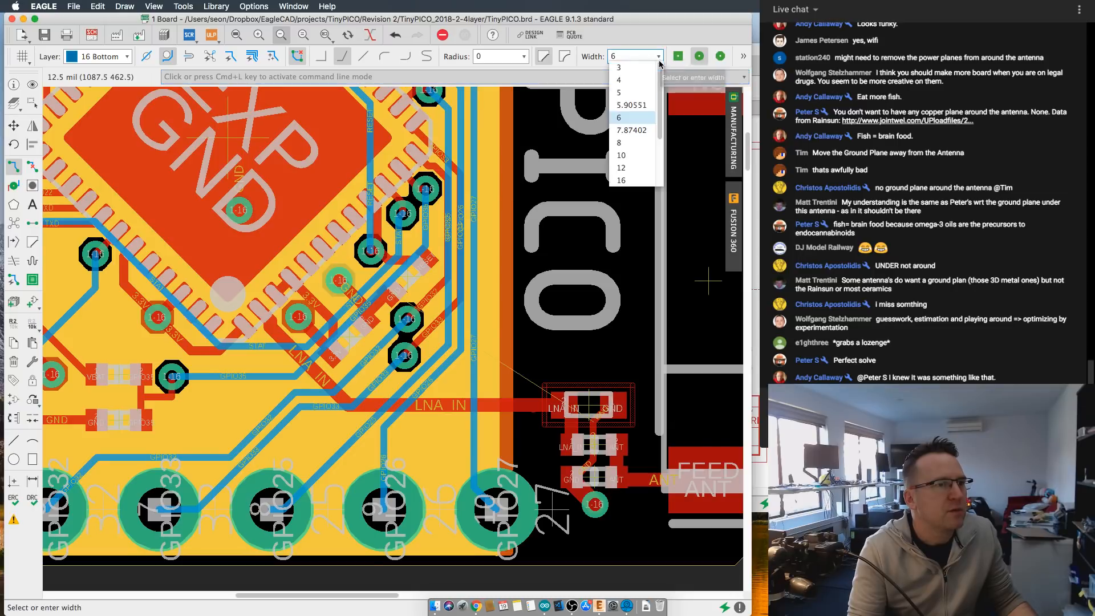
left_click(634, 145)
scroll(617, 494, "up", 1)
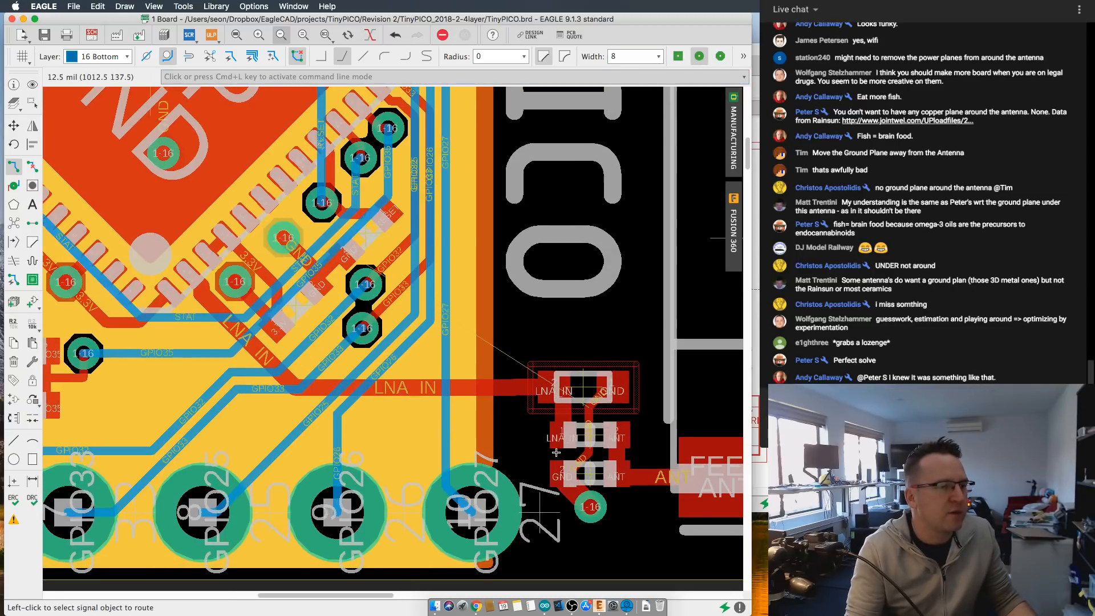
left_click(561, 473)
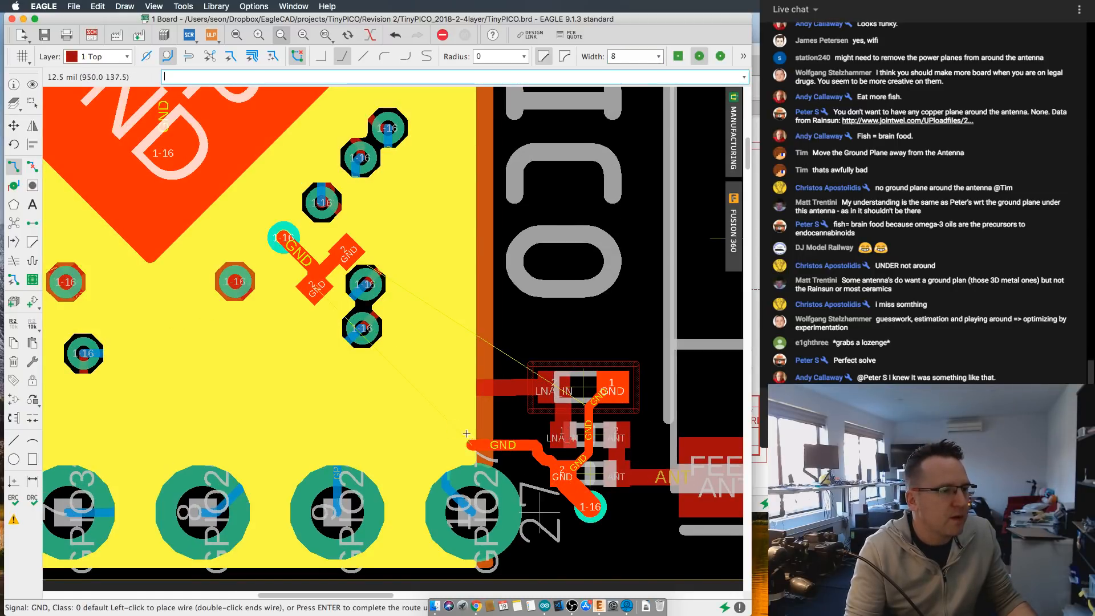
key("Escape")
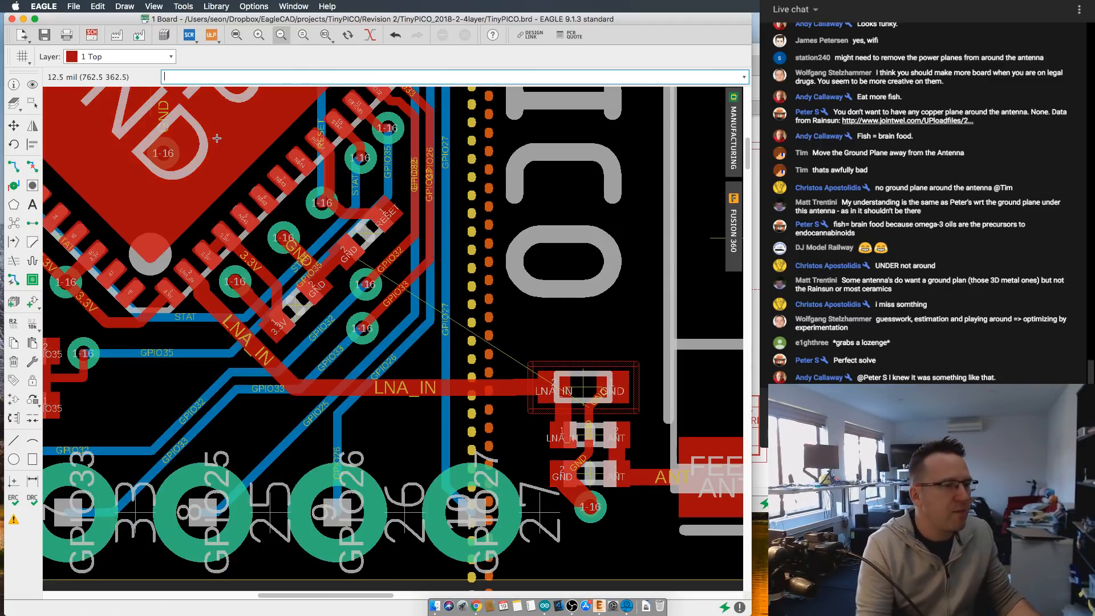
- Route a top-layer GND trace from the lowest matching component's ground pad and end it in a via inside the plane outline
left_click(33, 103)
left_click(14, 166)
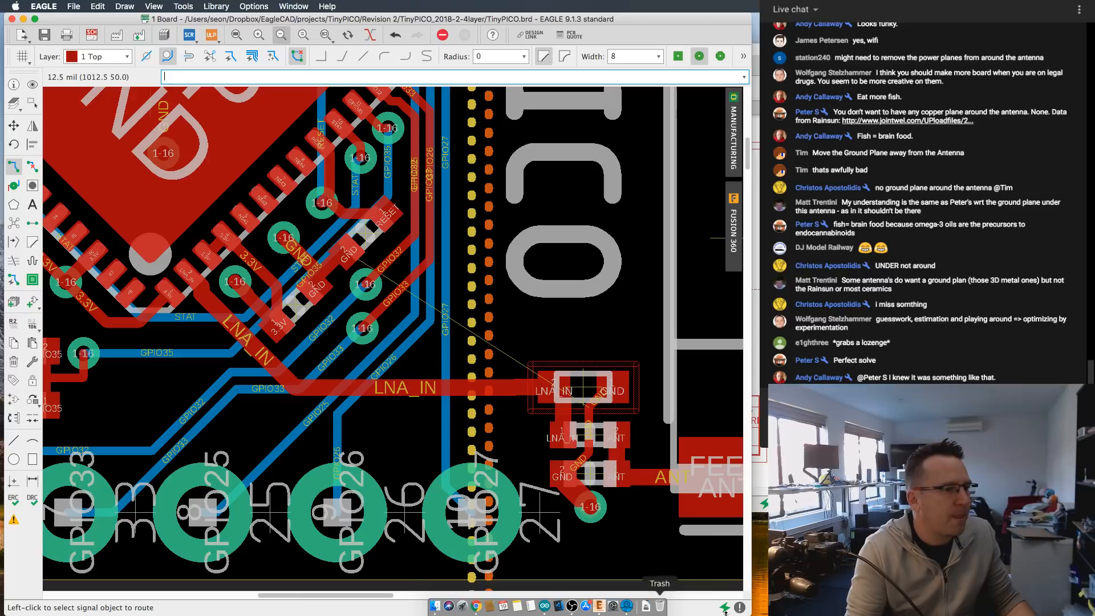
left_click(558, 474)
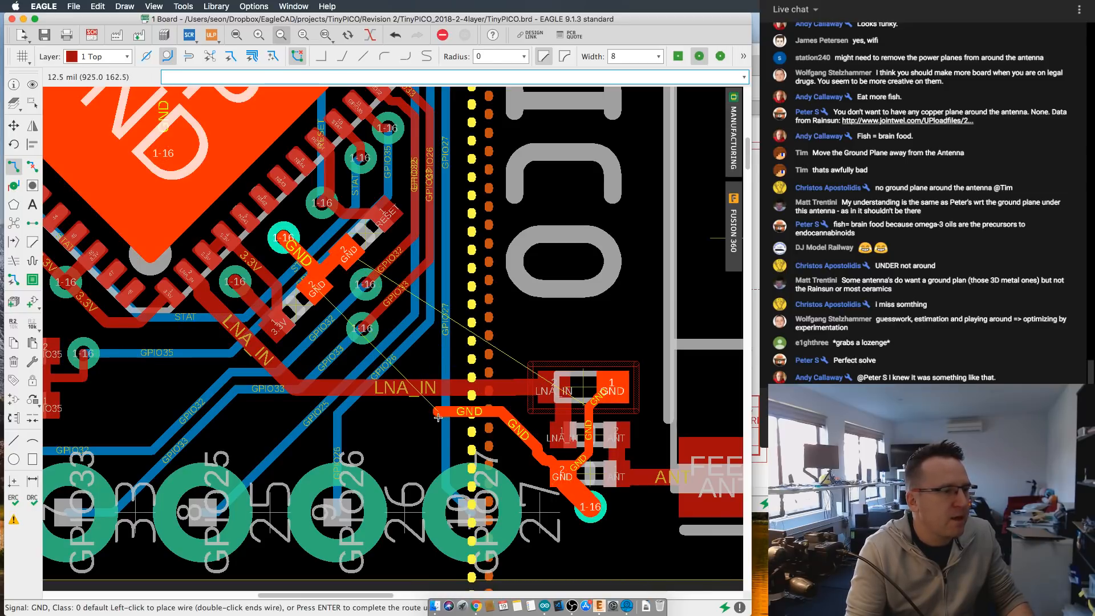
middle_click(405, 428)
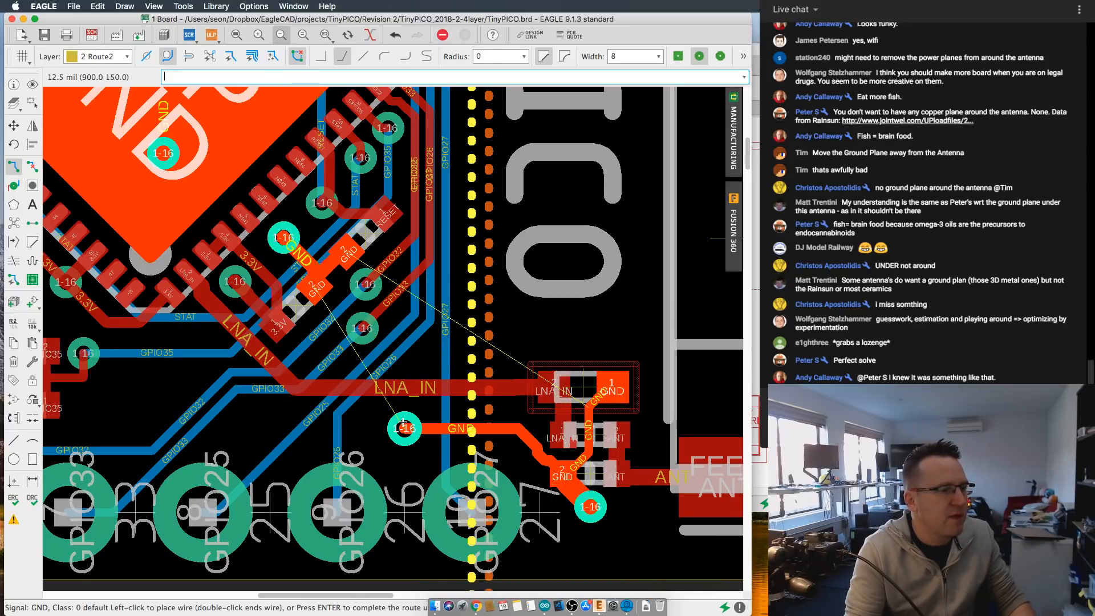
key("Escape")
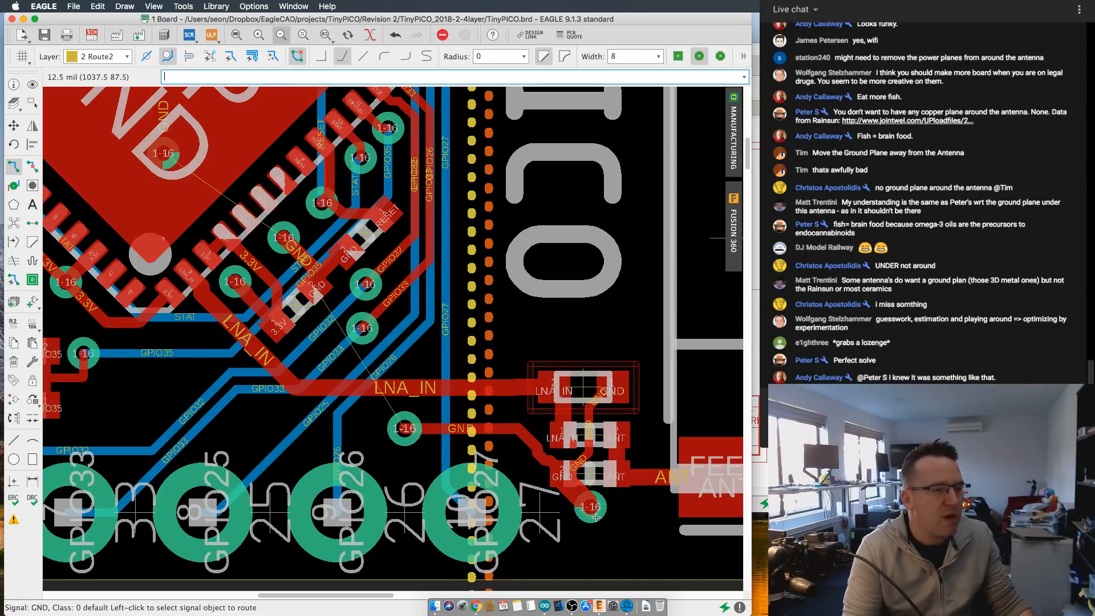
- Rip up the old GND via below the matching components together with the short trace feeding it
scroll(596, 517, "up", 2)
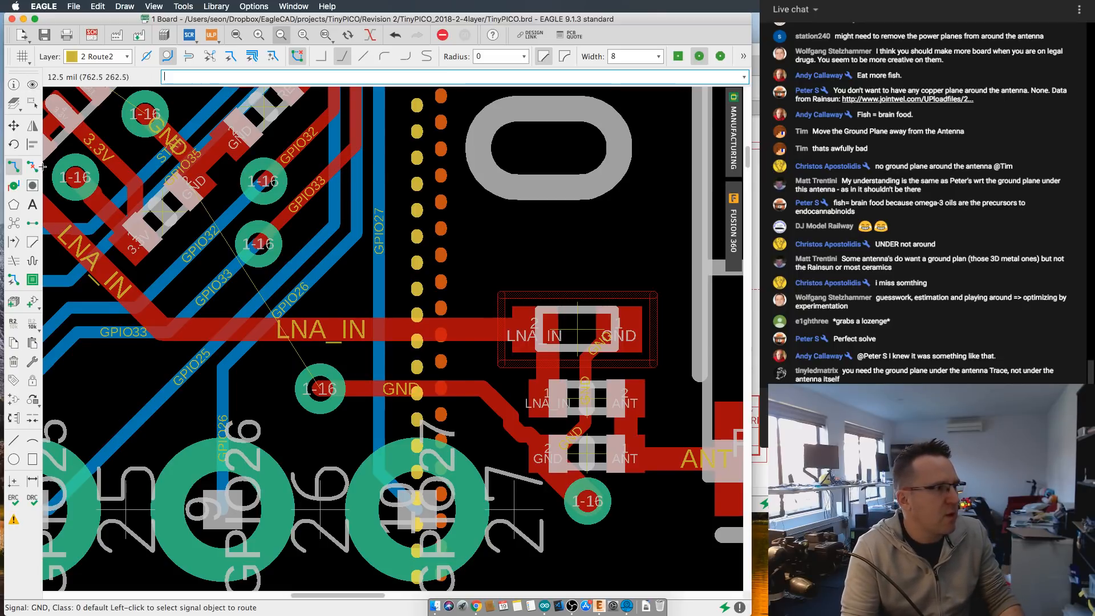
left_click(580, 499)
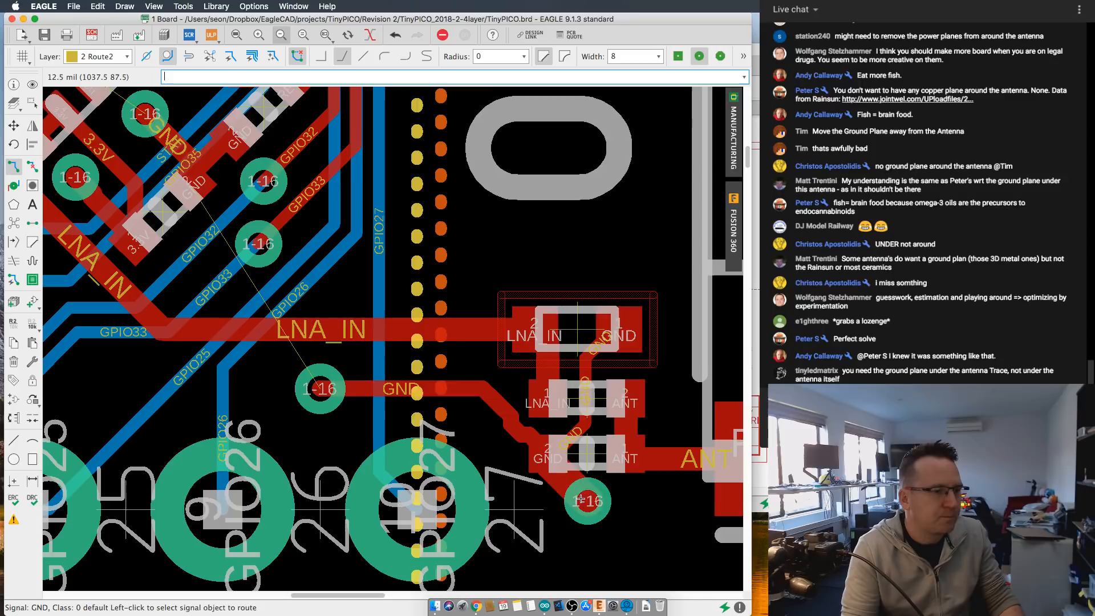
left_click(580, 499)
key("Escape")
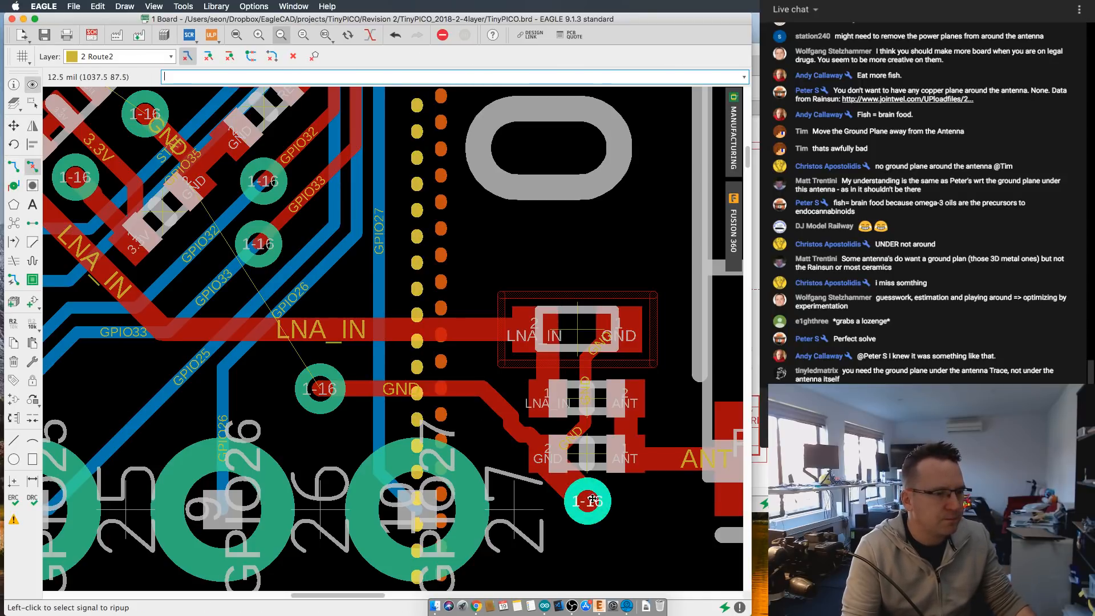
left_click(561, 487)
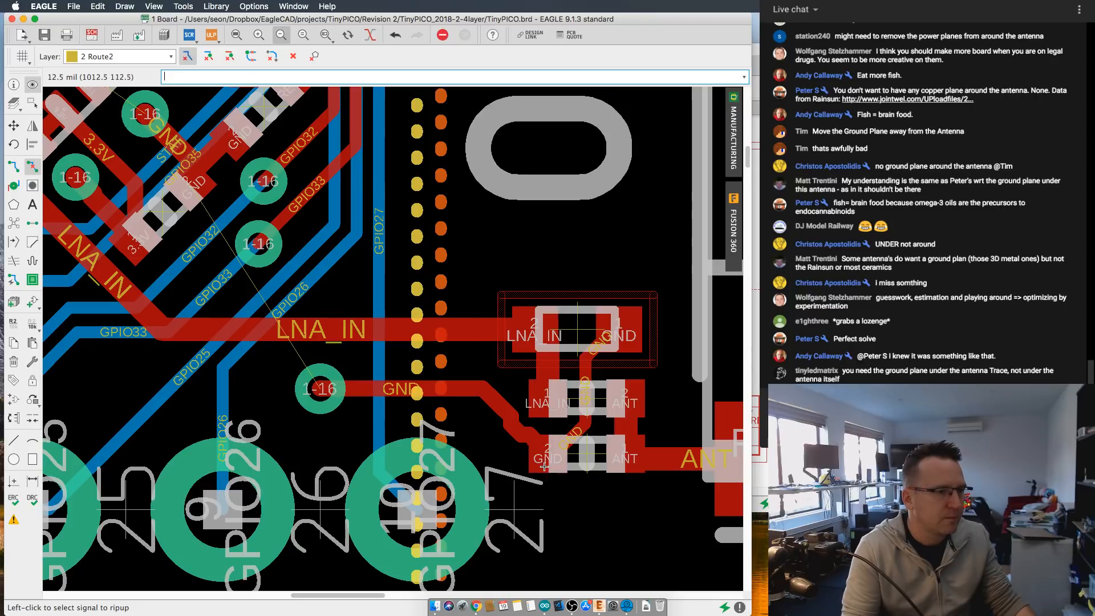
- Straighten the kinked GND trace into one diagonal run from the matching component's pad, and recalculate the plane fills
left_click(13, 125)
scroll(507, 447, "up", 2)
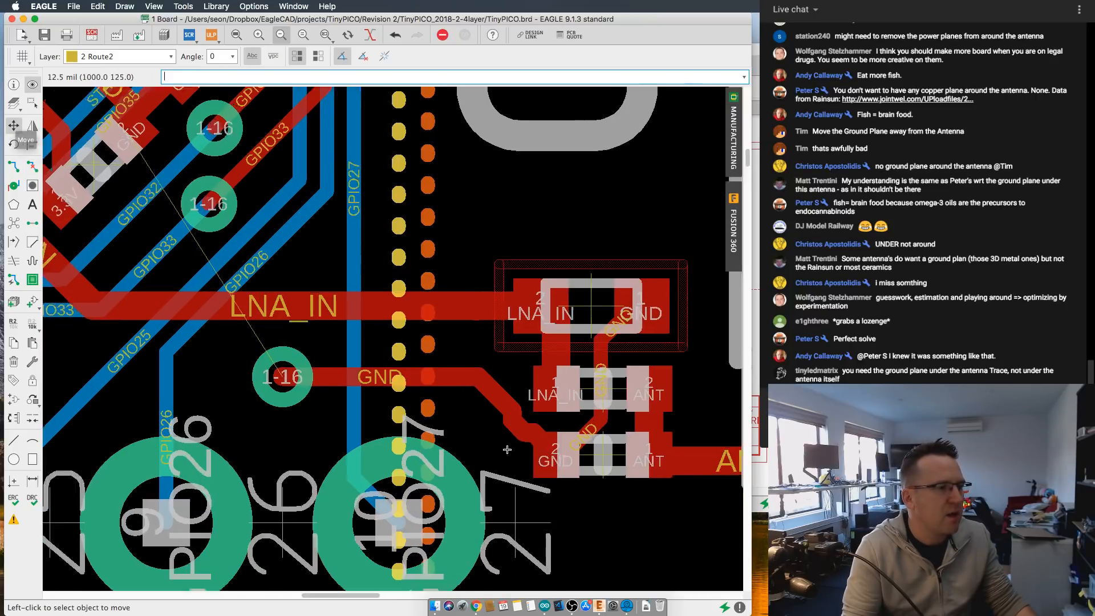
left_click(541, 444)
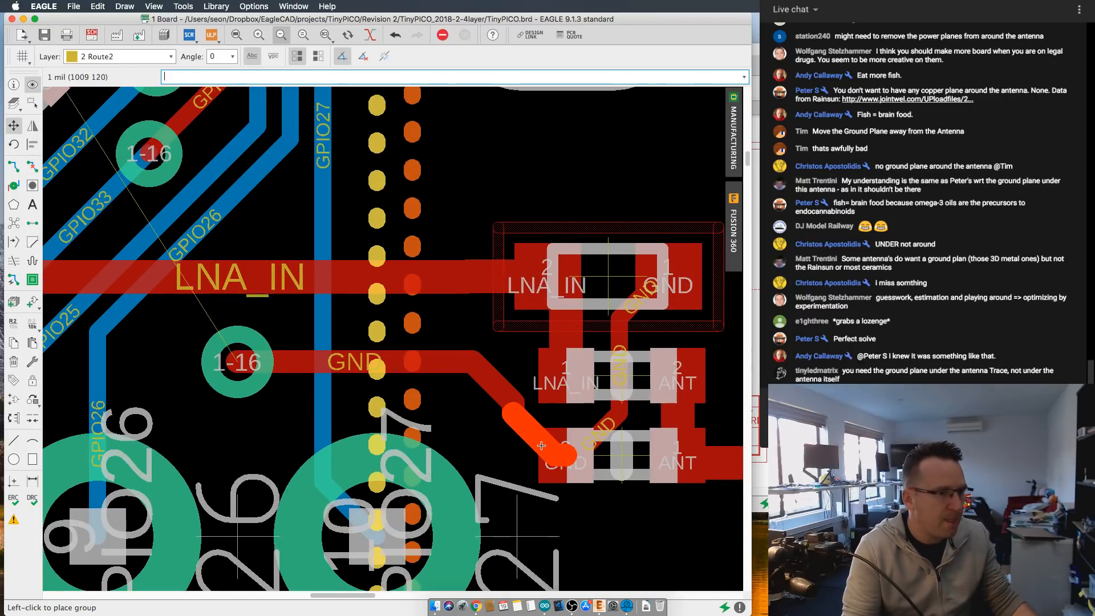
left_click(541, 444)
left_click(485, 378, "alt")
left_click(477, 384, "alt")
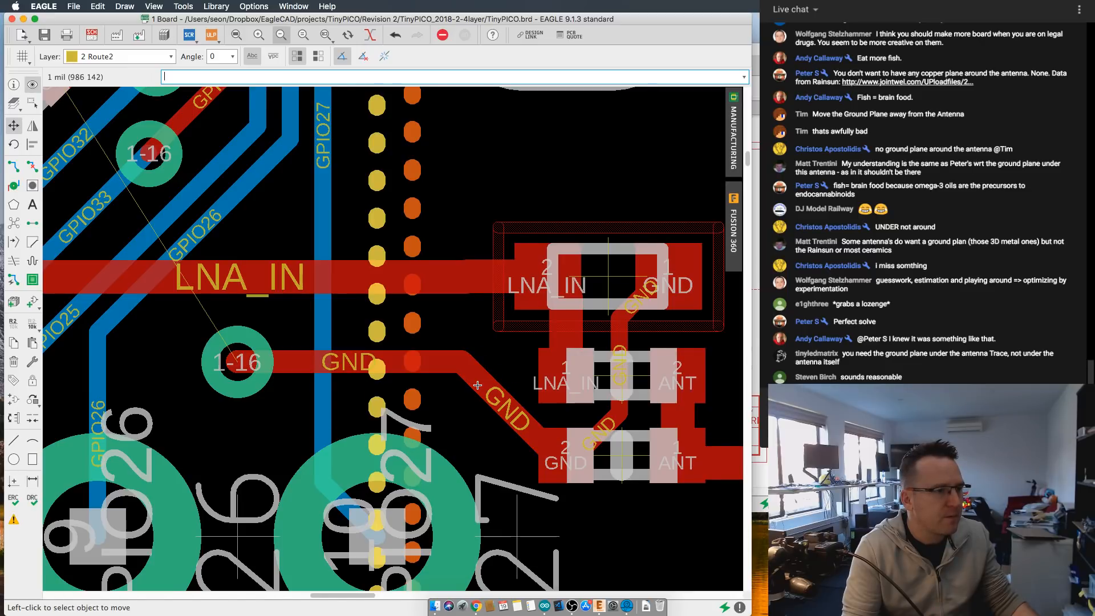
scroll(484, 379, "down", 3)
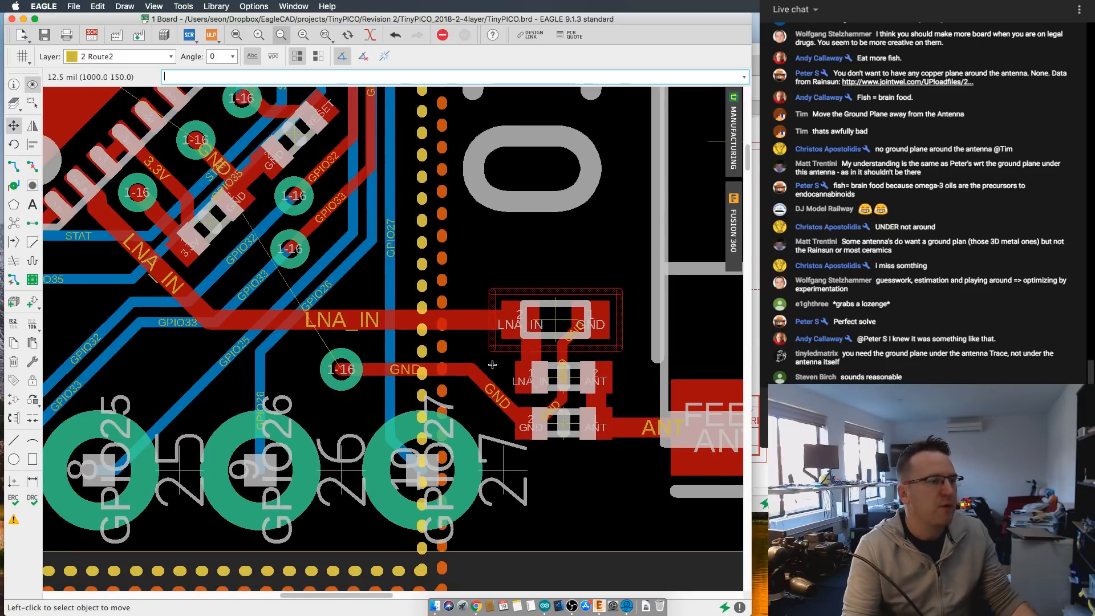
left_click(17, 225)
- Examine the refilled planes around the matching circuit and the clearance between their edge and the ceramic antenna
scroll(572, 371, "down", 2)
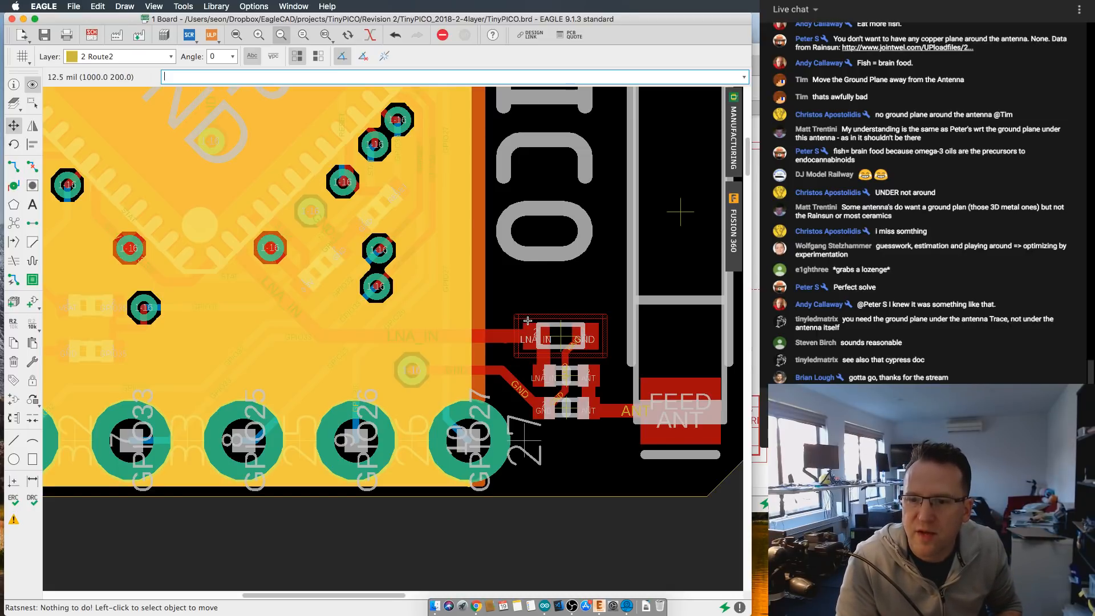
scroll(524, 318, "up", 1)
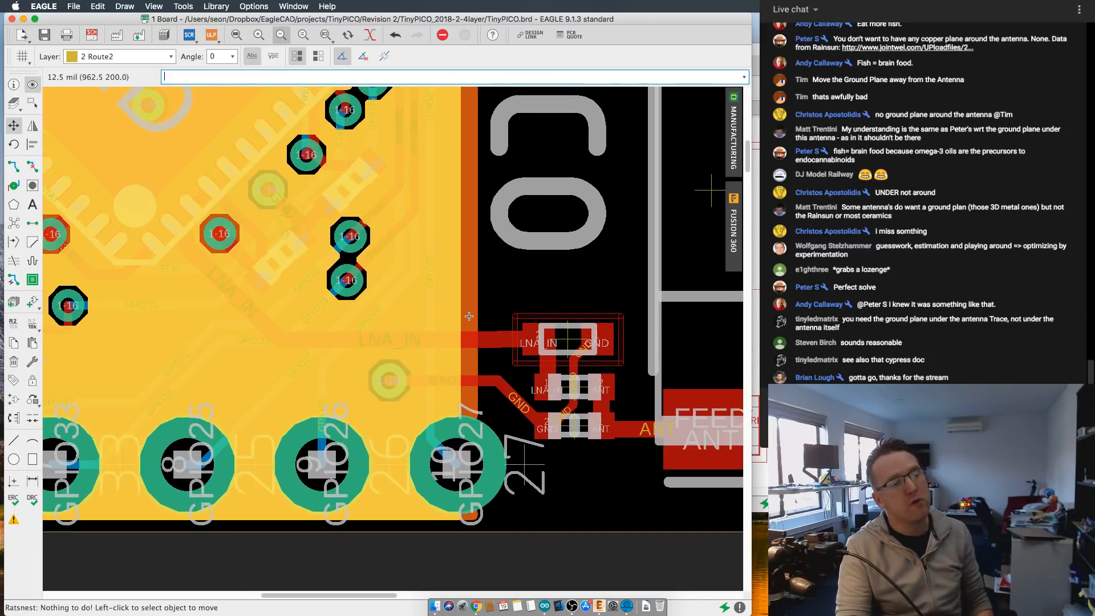
scroll(471, 315, "down", 1)
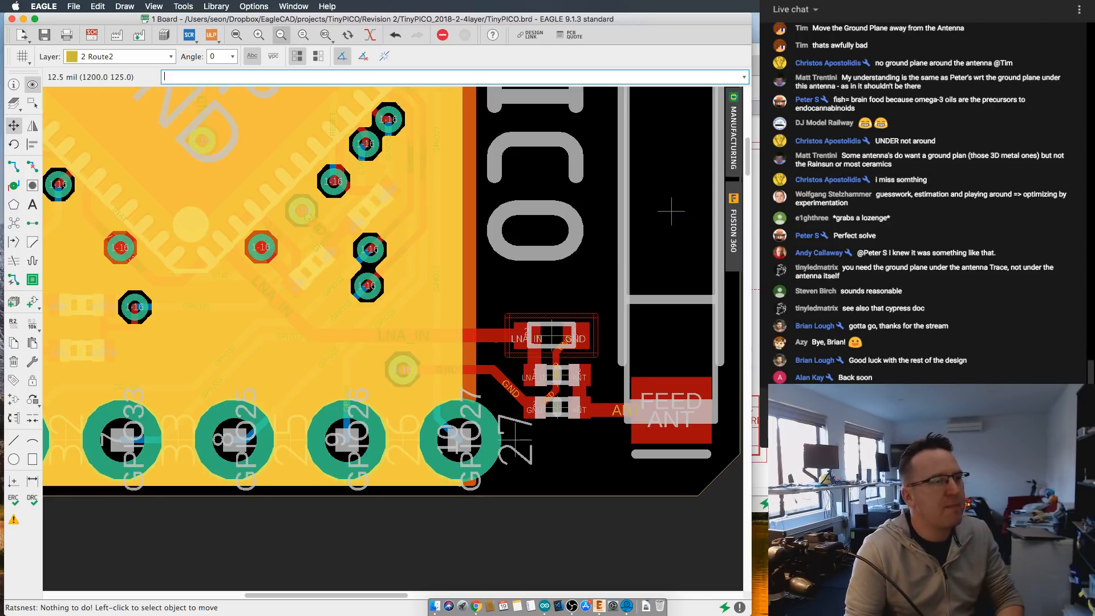
scroll(205, 201, "down", 2)
middle_click_drag(351, 219, 483, 358)
scroll(483, 358, "down", 1)
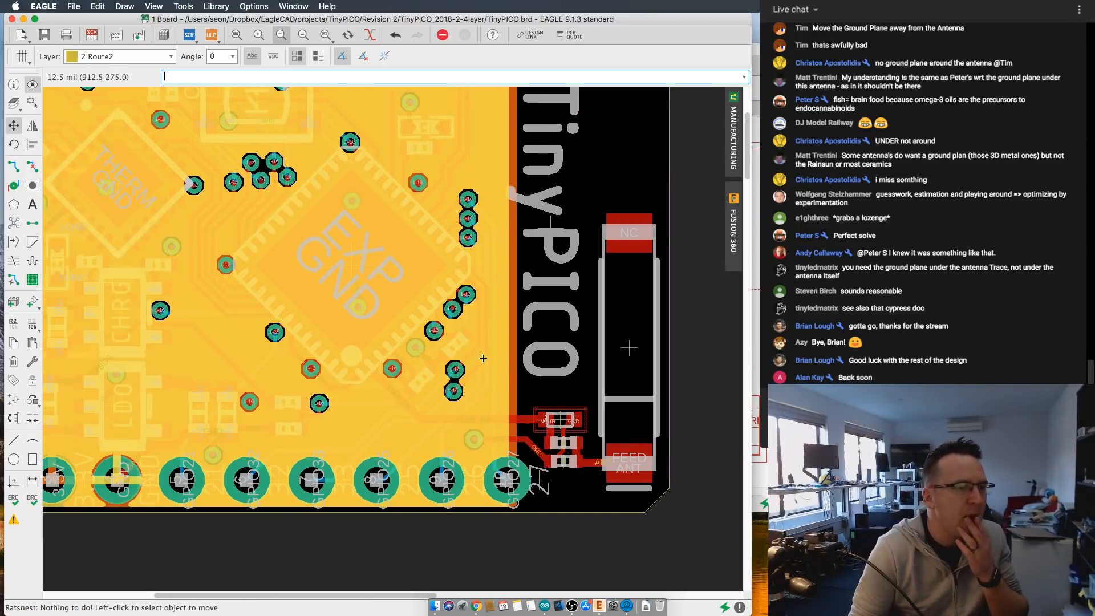
scroll(500, 359, "down", 1)
scroll(522, 352, "down", 1)
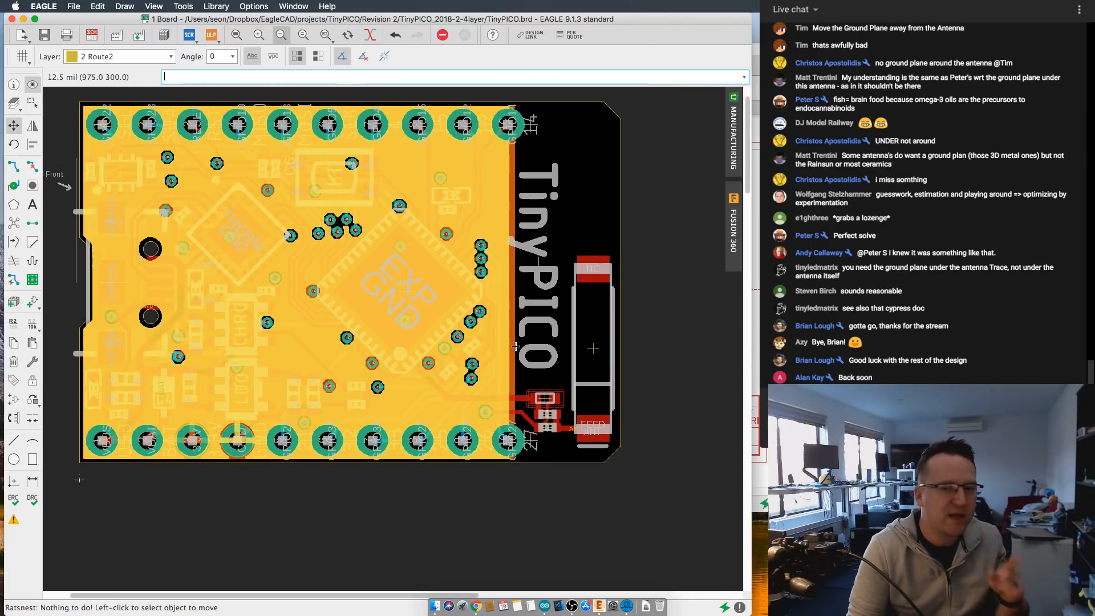
scroll(523, 351, "up", 1)
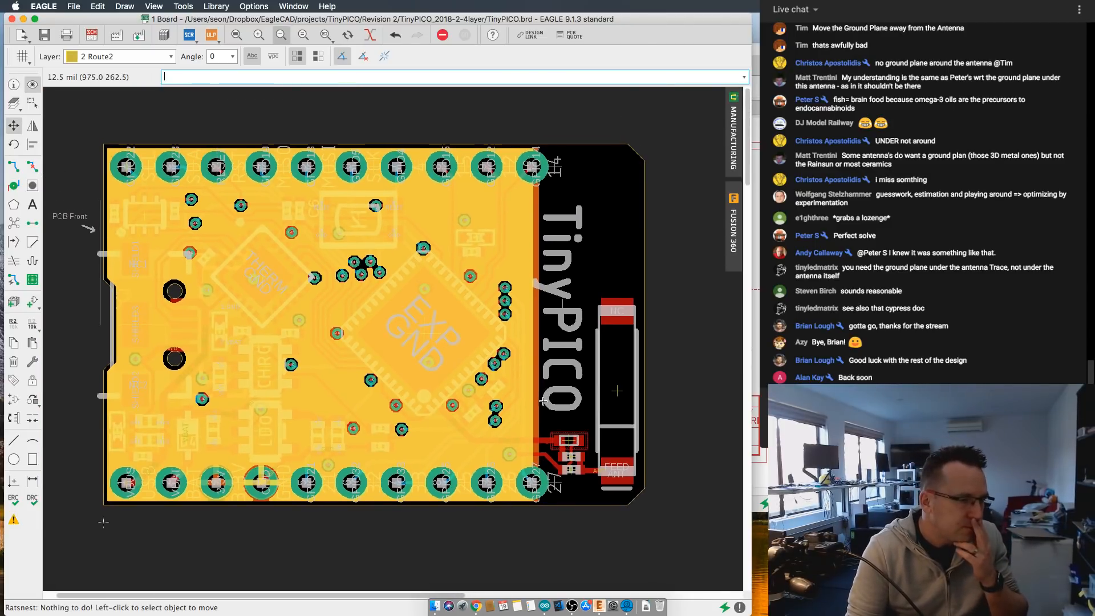
scroll(542, 399, "up", 1)
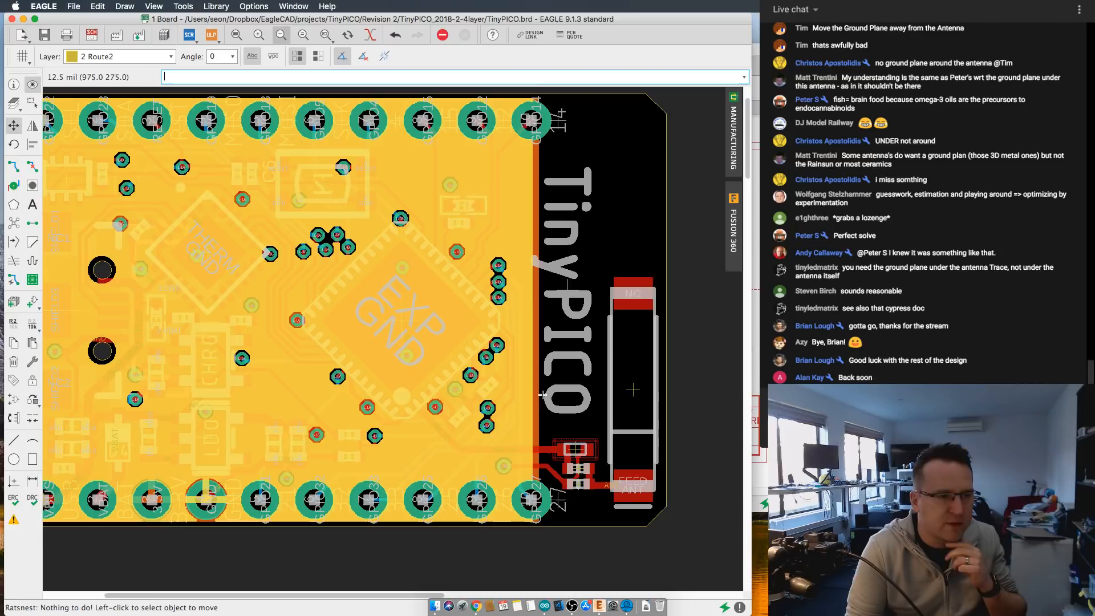
scroll(543, 395, "up", 1)
scroll(548, 394, "down", 1)
middle_click_drag(550, 395, 562, 417)
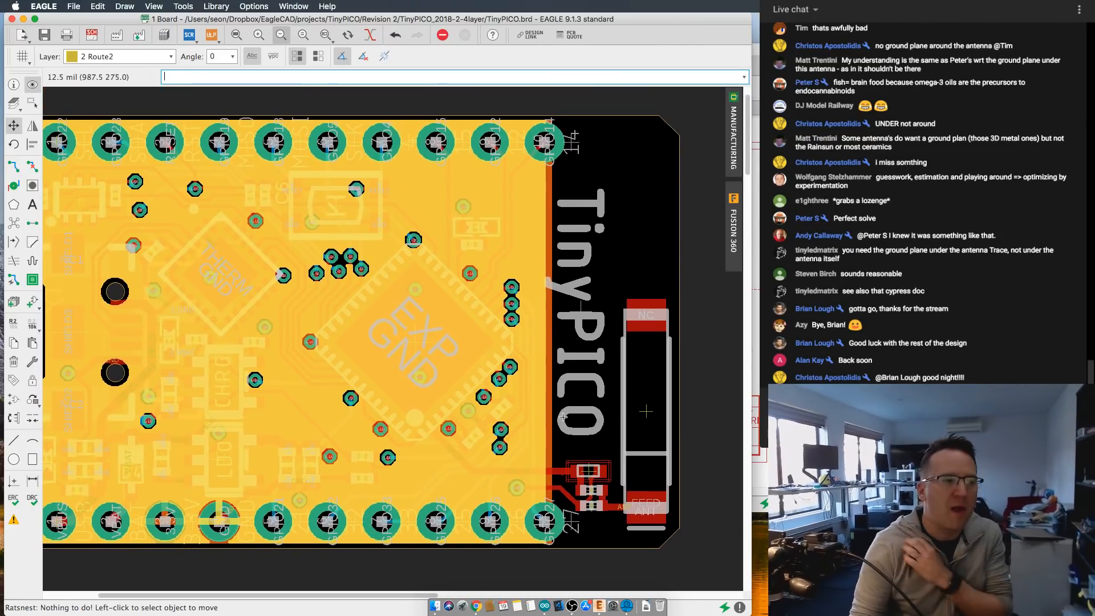
scroll(431, 295, "down", 1)
scroll(434, 298, "up", 1)
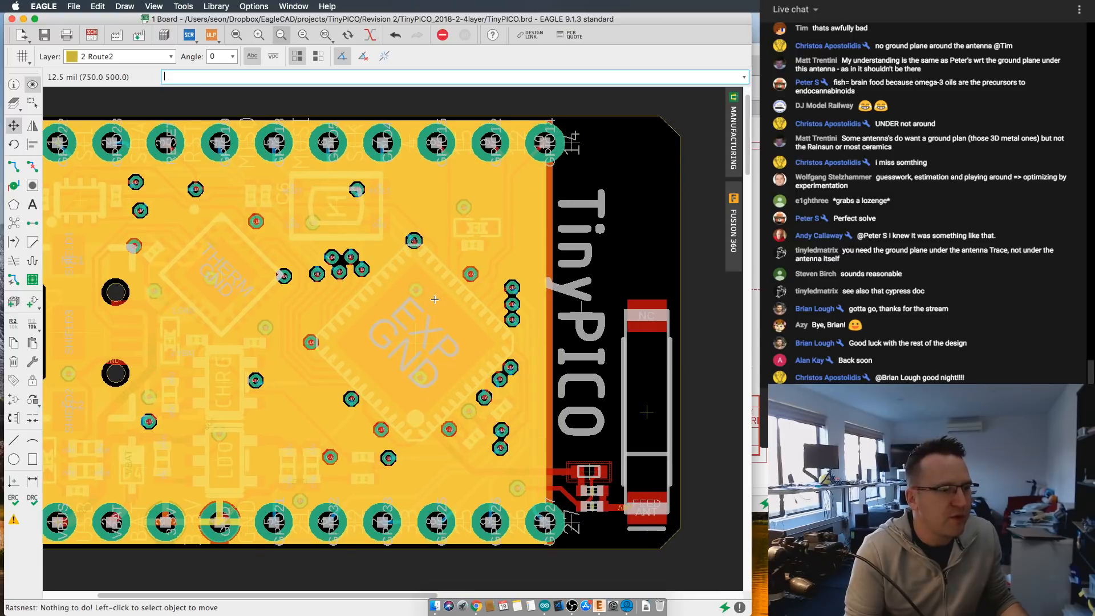
- Clear the calculated plane fills so only their polygon outlines and the signal traces are displayed
scroll(454, 317, "up", 1)
scroll(454, 317, "down", 1)
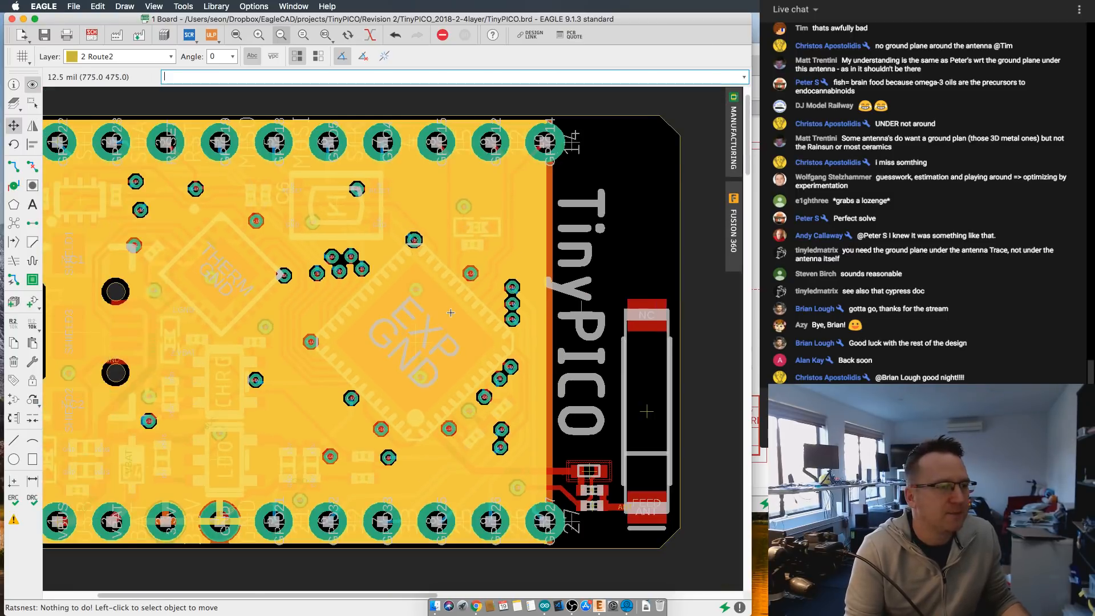
key("Return")
scroll(389, 310, "down", 3)
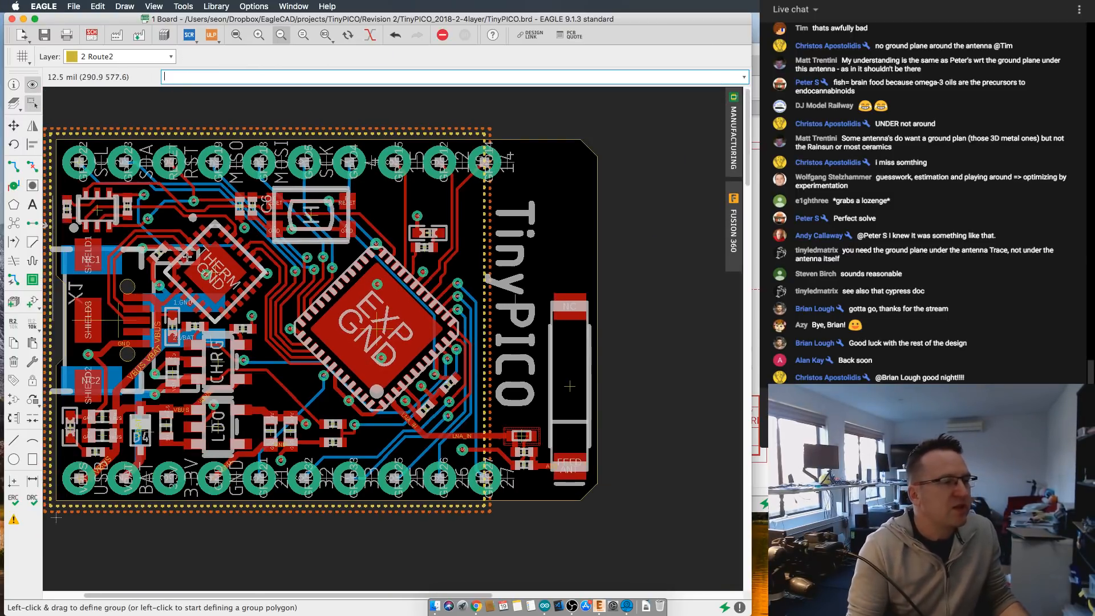
- Examine the LNA_IN trace and the matching components between the ESP chip and the antenna feed
scroll(389, 309, "up", 2)
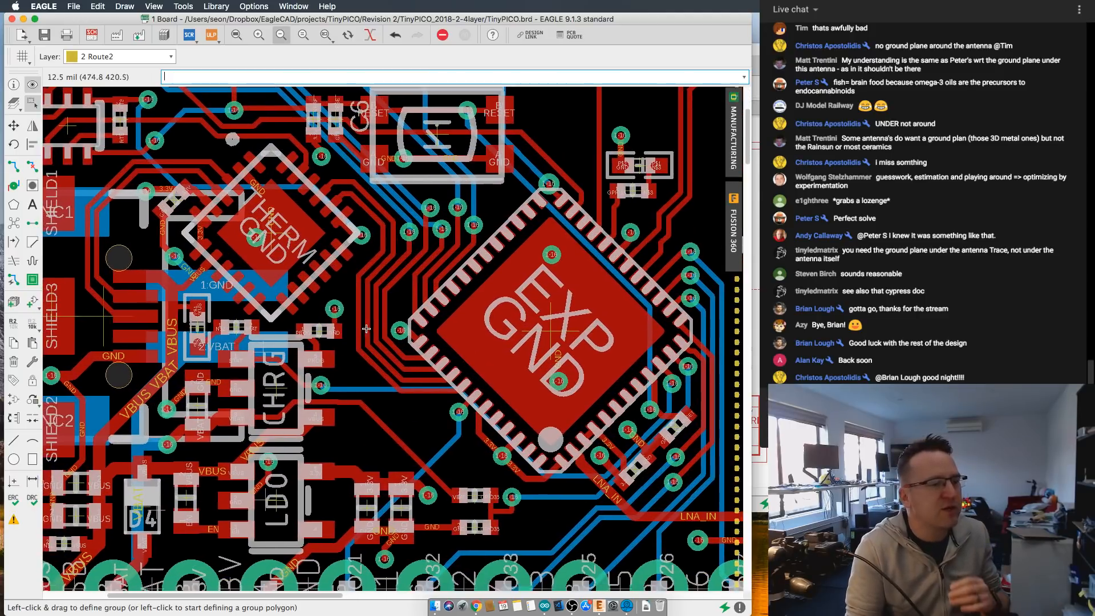
scroll(373, 315, "down", 1)
scroll(369, 303, "down", 1)
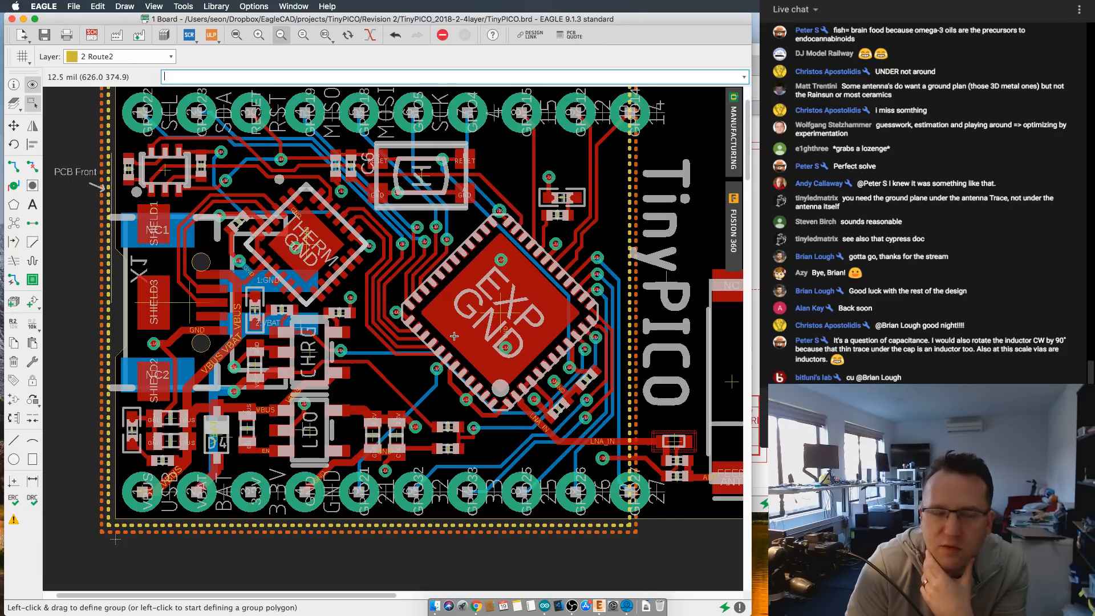
scroll(454, 336, "up", 5)
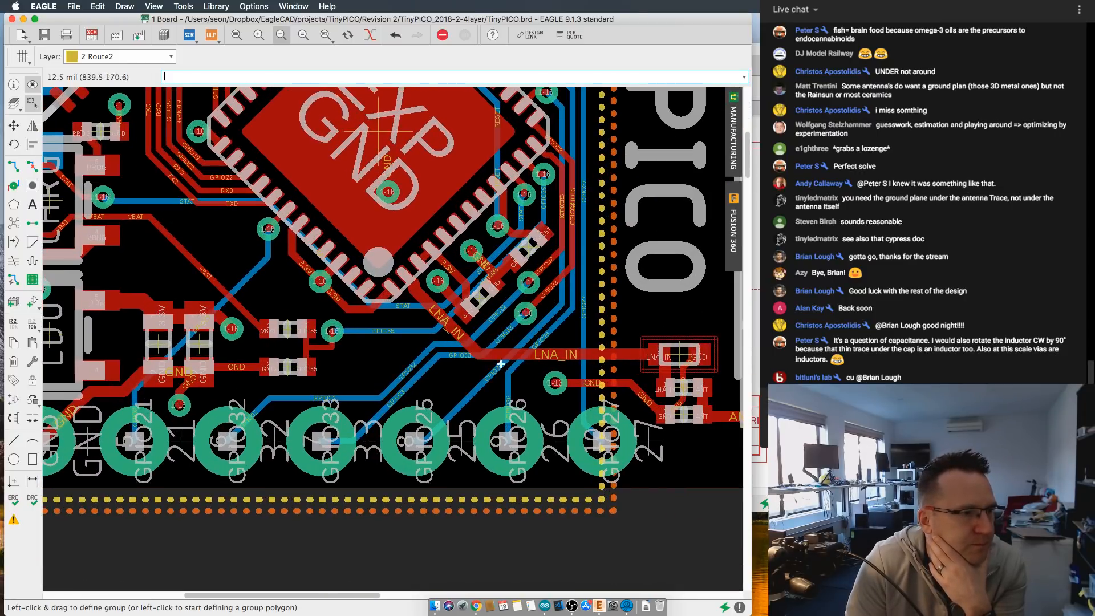
middle_click_drag(528, 366, 335, 283)
scroll(388, 299, "up", 2)
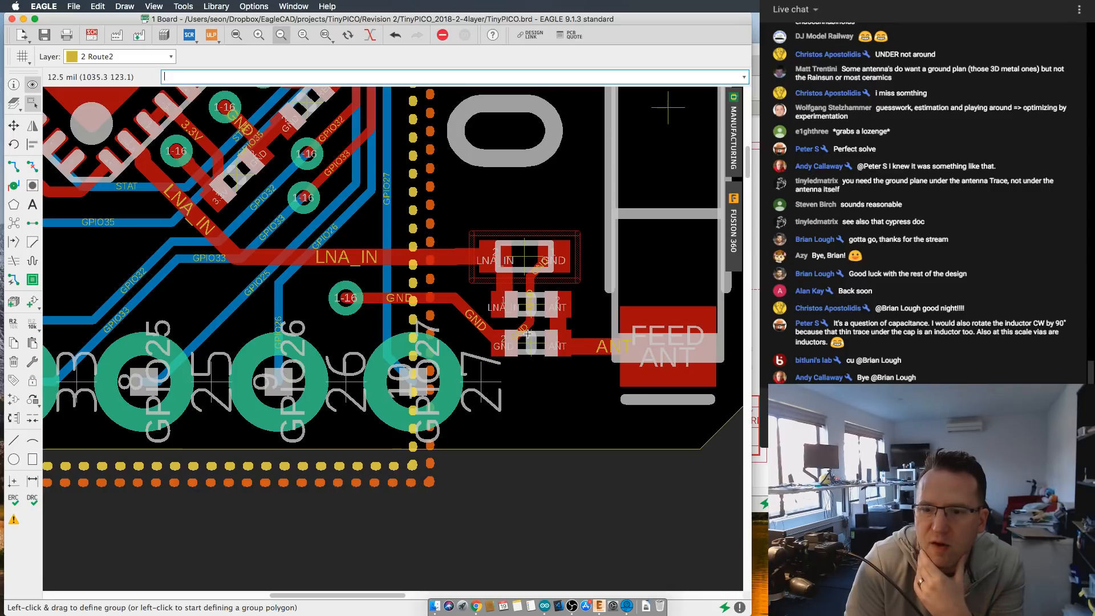
scroll(528, 334, "up", 1)
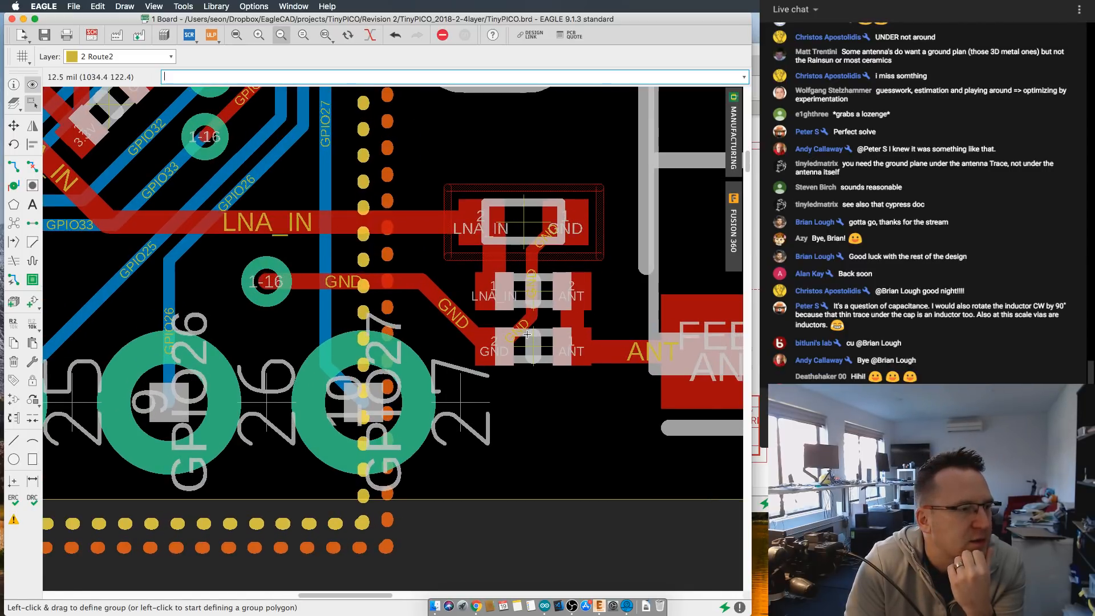
scroll(527, 333, "down", 1)
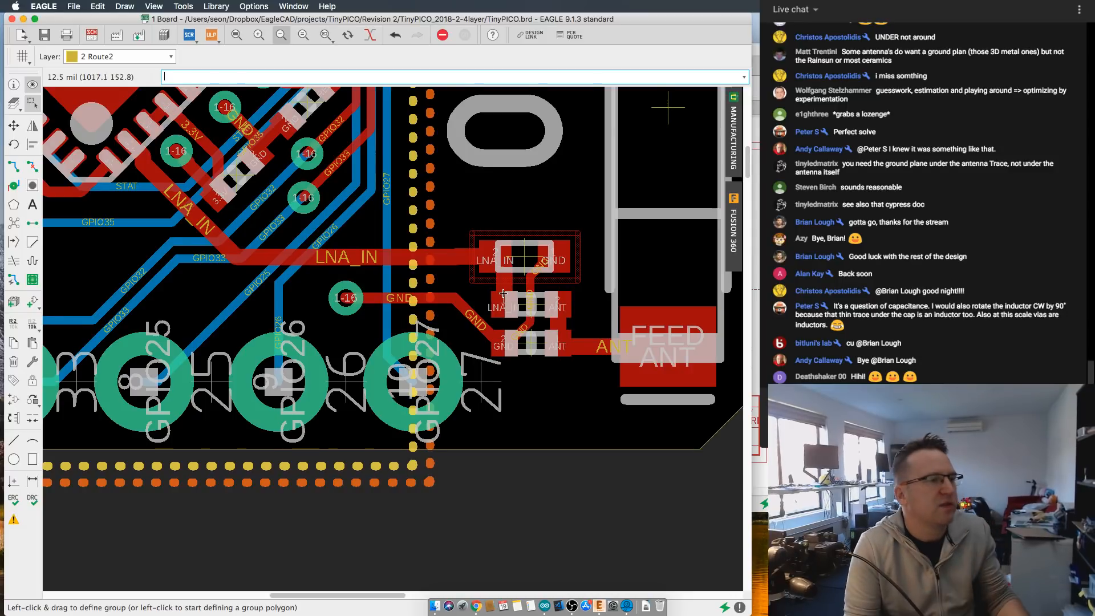
- Rotate the uppermost matching component by 90° and place it upright above the end of the LNA_IN trace
middle_click_drag(528, 333, 537, 375)
left_click(14, 125)
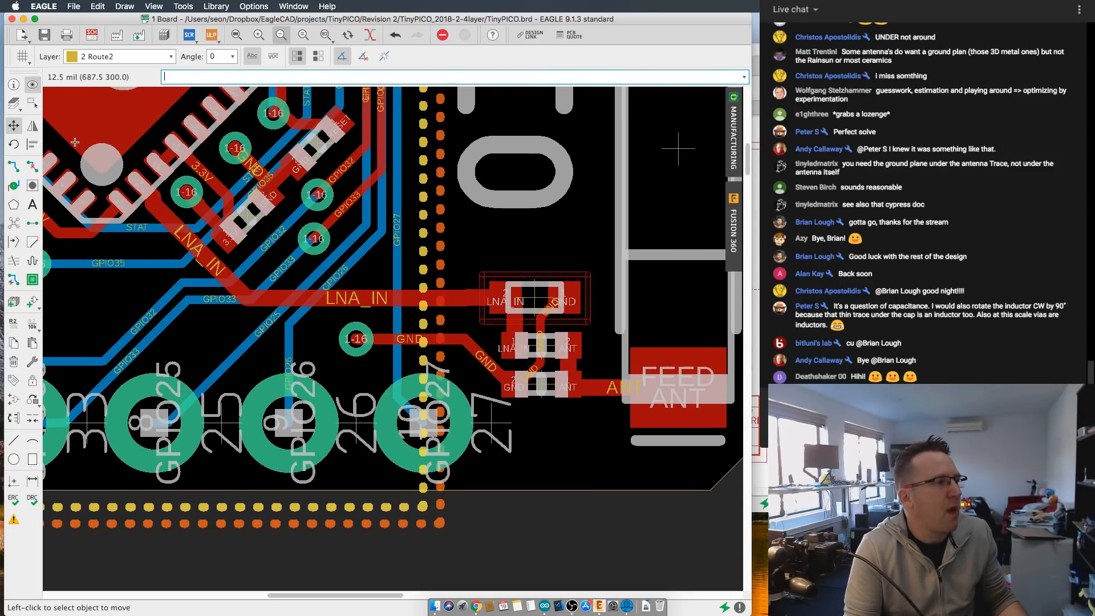
left_click(535, 302)
right_click(535, 301)
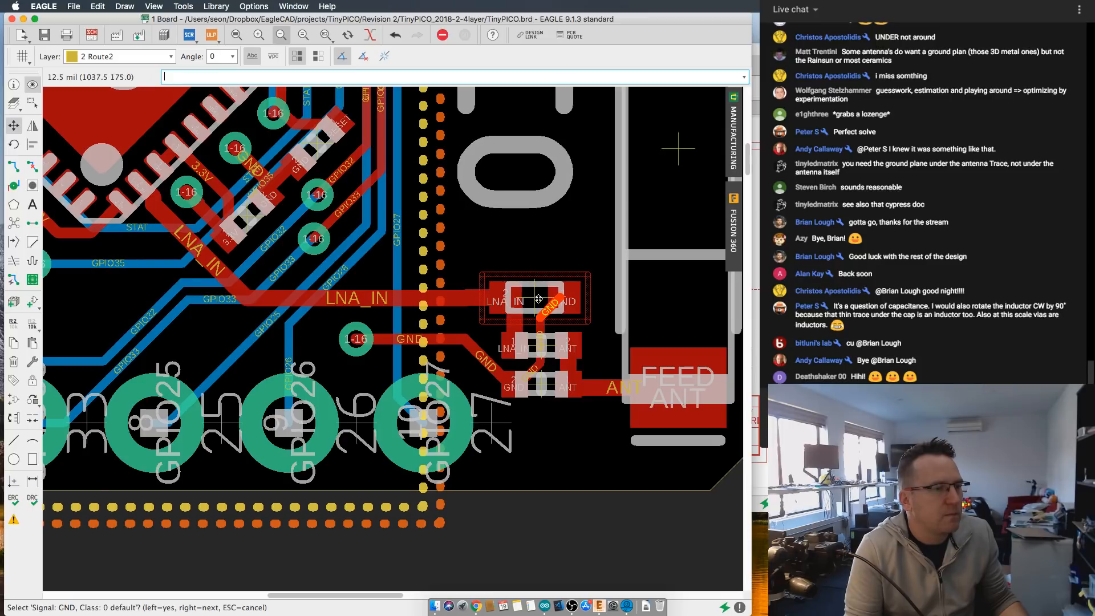
right_click(535, 298)
left_click(535, 298)
right_click(534, 297)
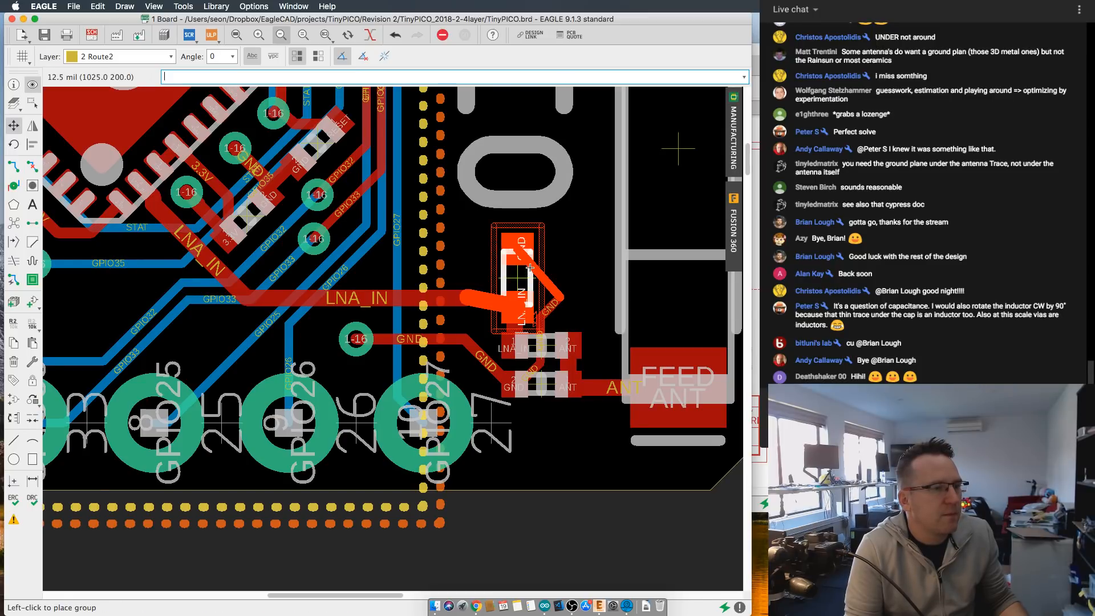
left_click(522, 256)
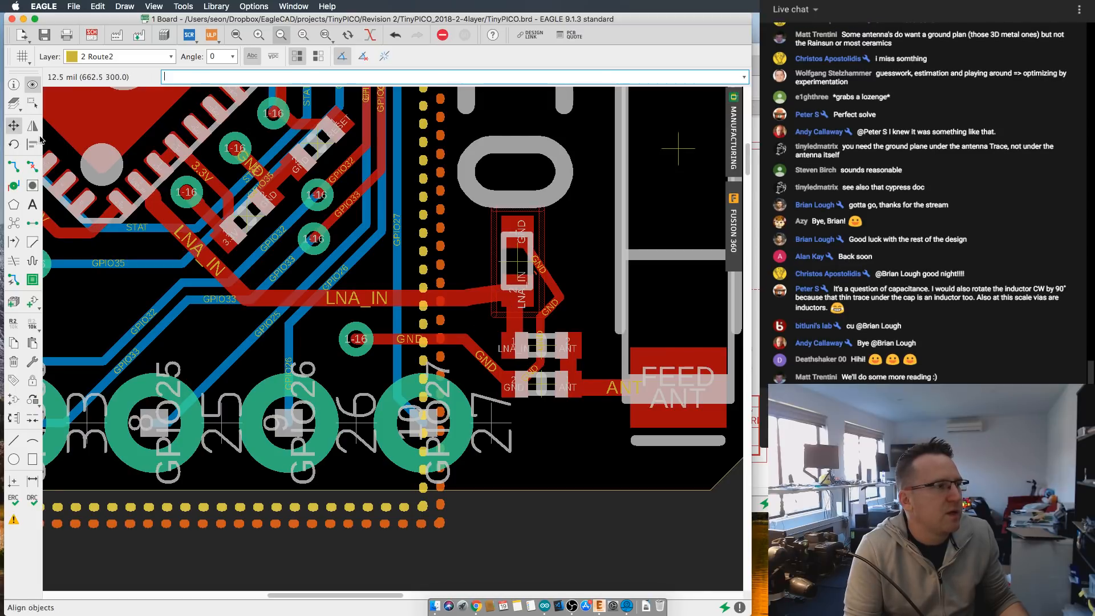
- Rip up the GND traces between the upright matching component and the lowest matching component's ground pad
left_click(32, 166)
left_click(543, 280)
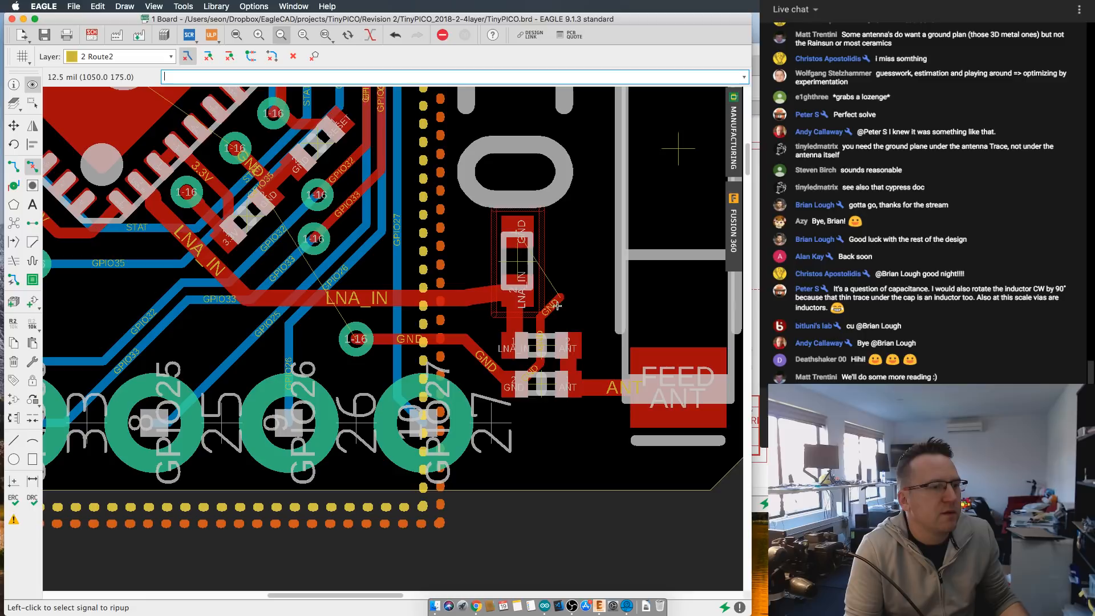
left_click(544, 320)
left_click(536, 369)
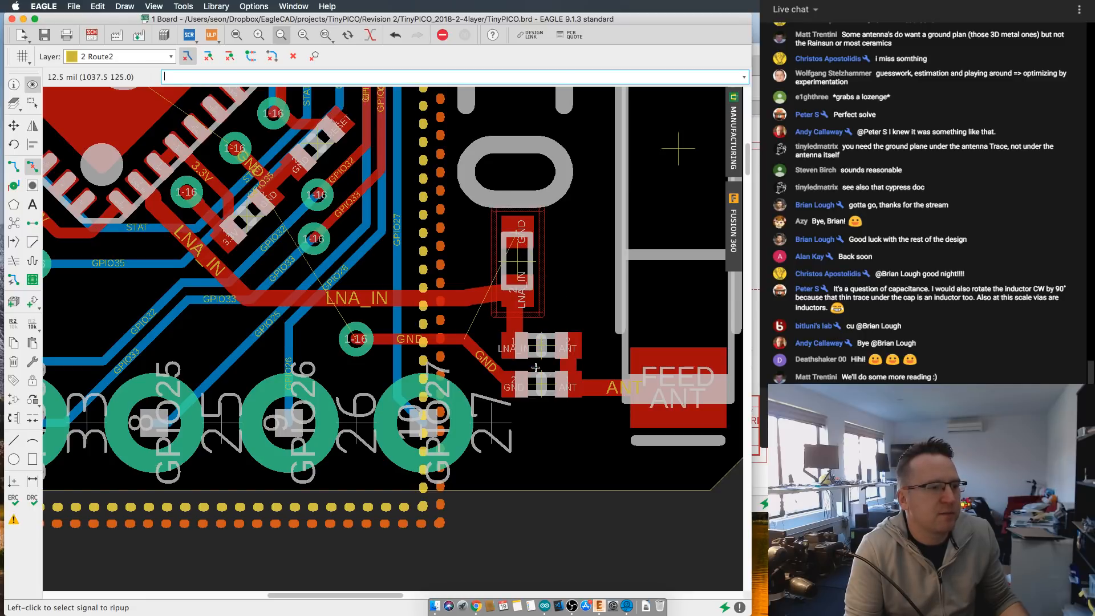
- Examine the upright matching component's placement and the surrounding traces and plane outlines across the whole board
middle_click_drag(542, 261, 543, 287)
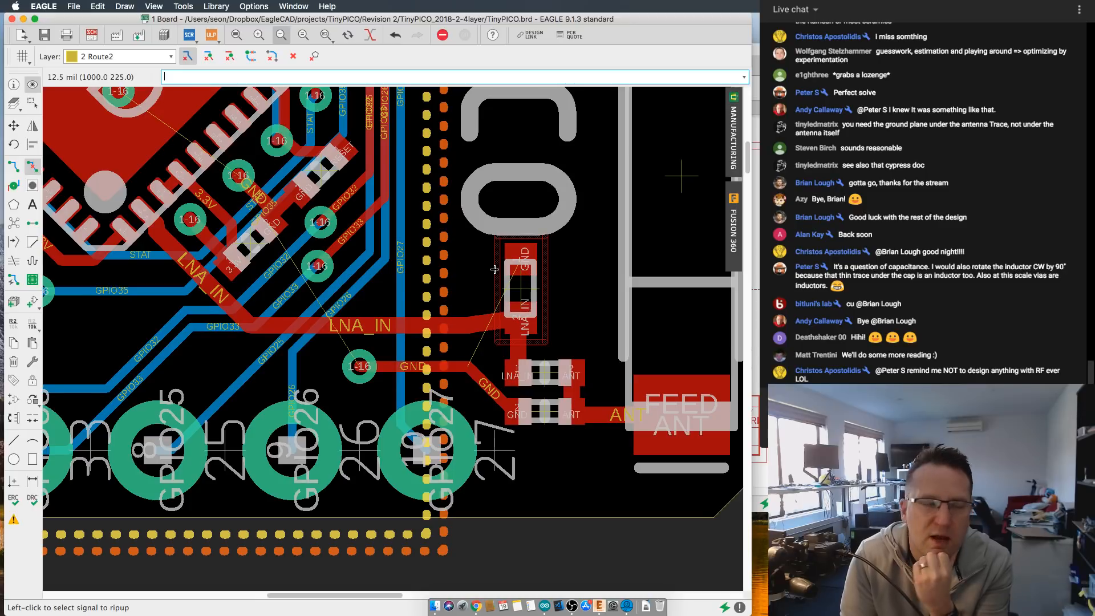
scroll(518, 291, "up", 1)
scroll(517, 290, "down", 1)
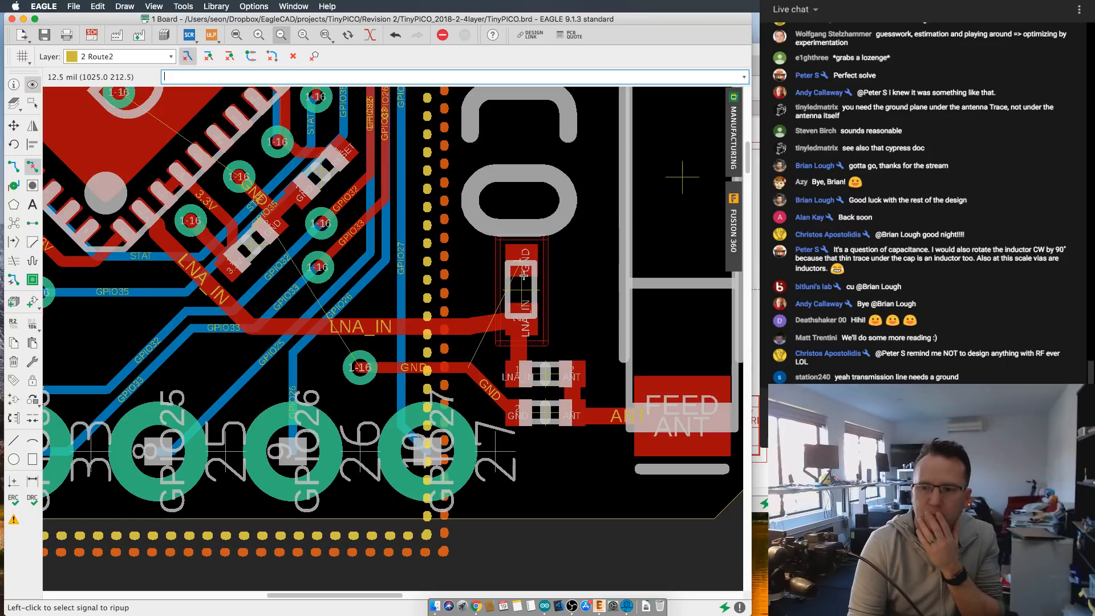
scroll(522, 278, "up", 3)
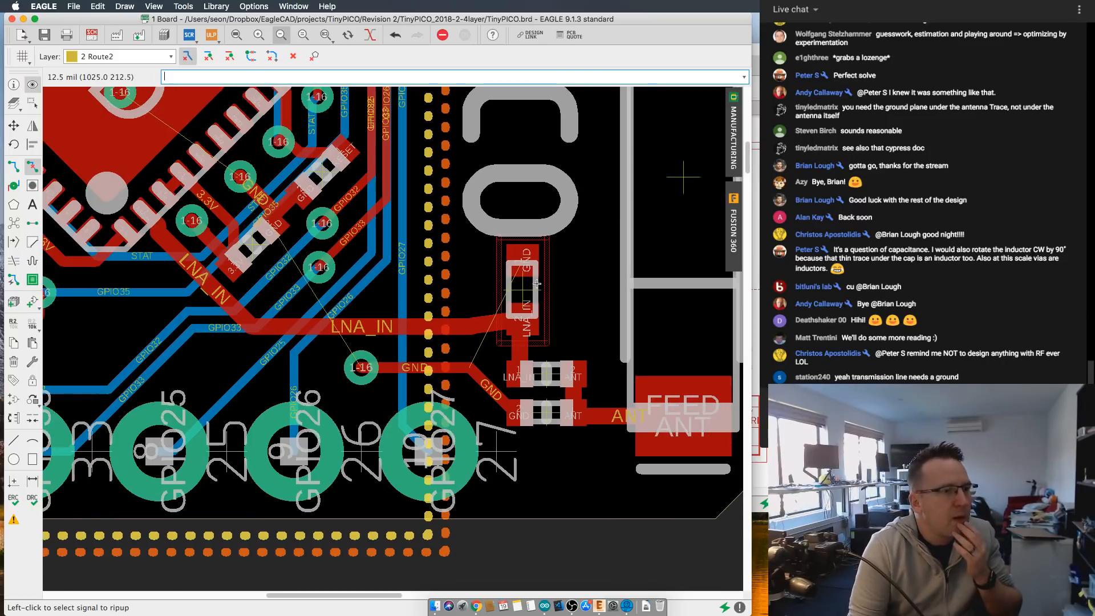
scroll(554, 309, "down", 1)
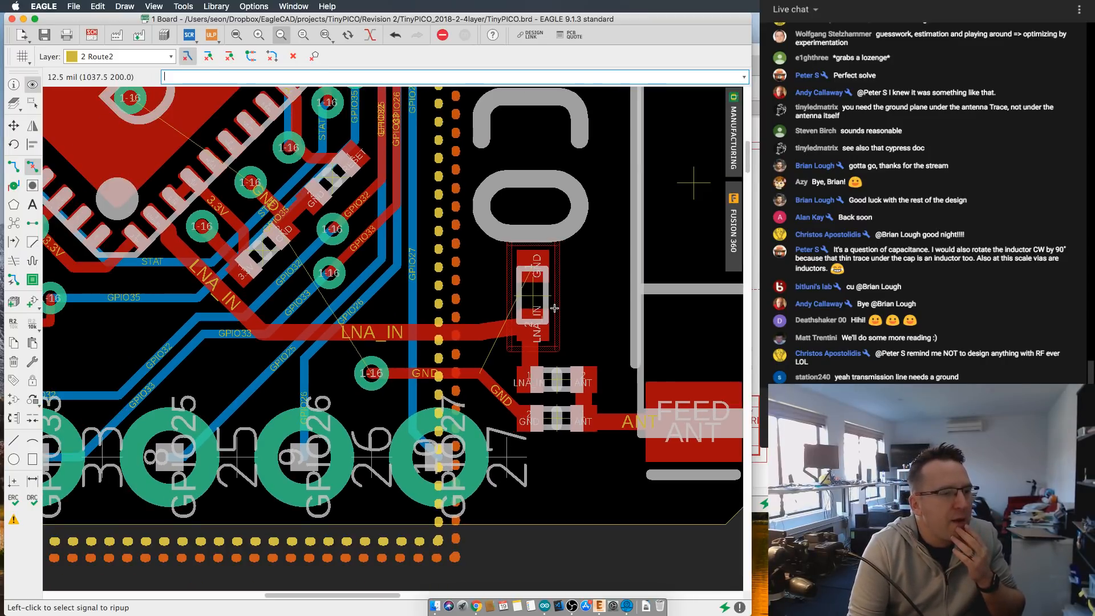
middle_click_drag(555, 308, 531, 316)
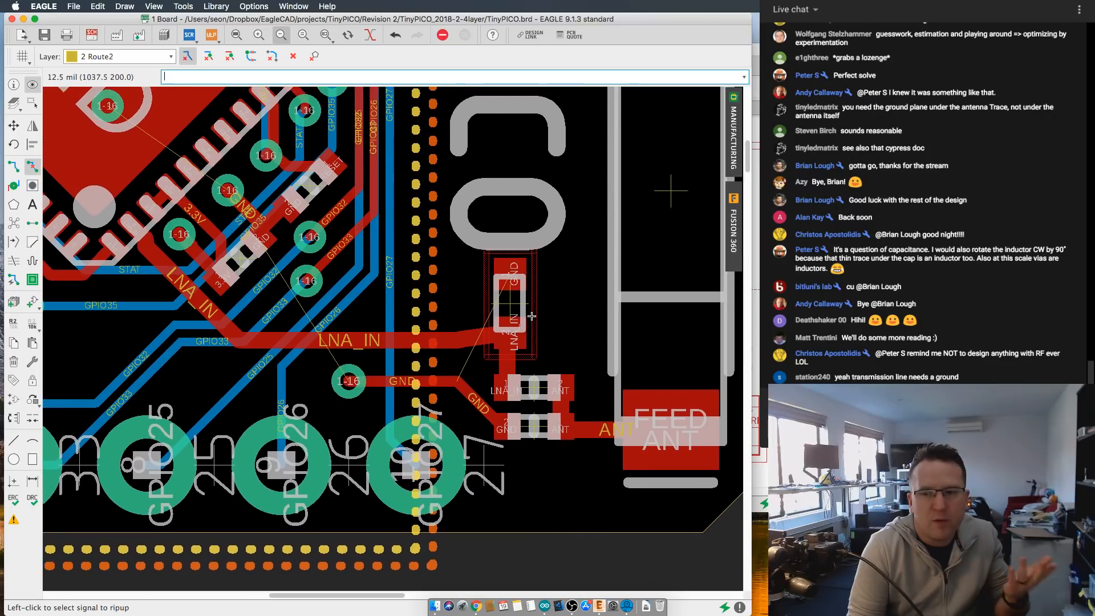
scroll(534, 313, "down", 5)
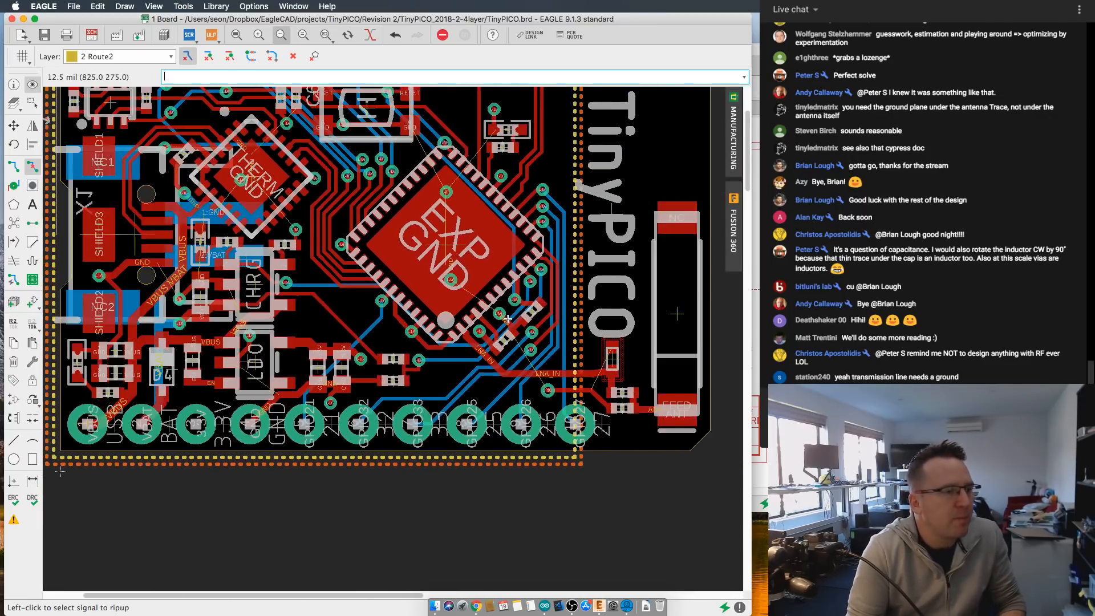
middle_click_drag(432, 319, 455, 348)
scroll(455, 348, "down", 1)
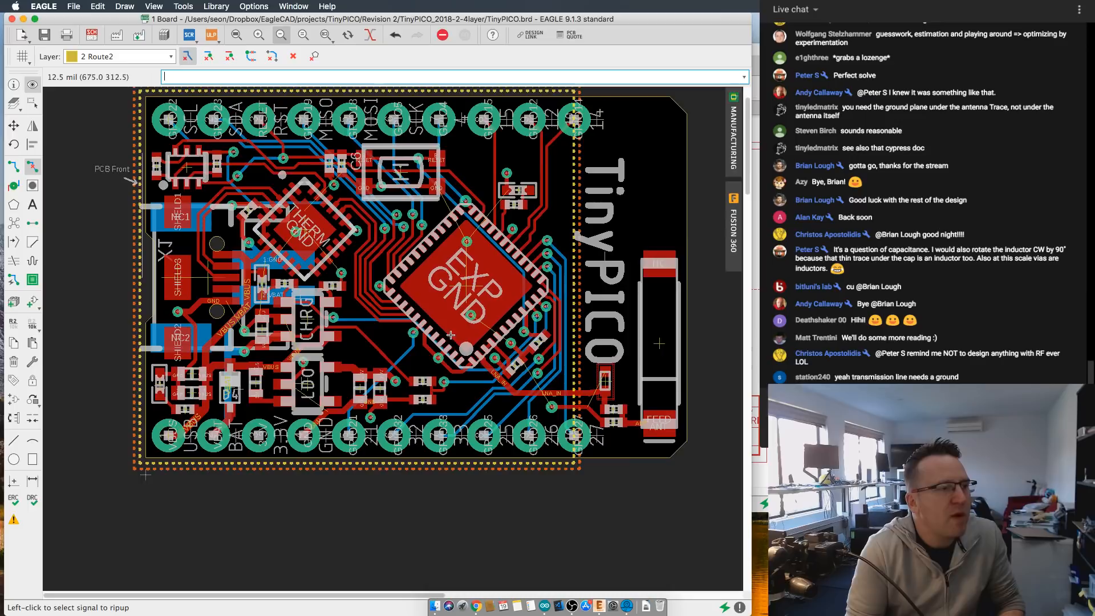
middle_click_drag(302, 238, 276, 259)
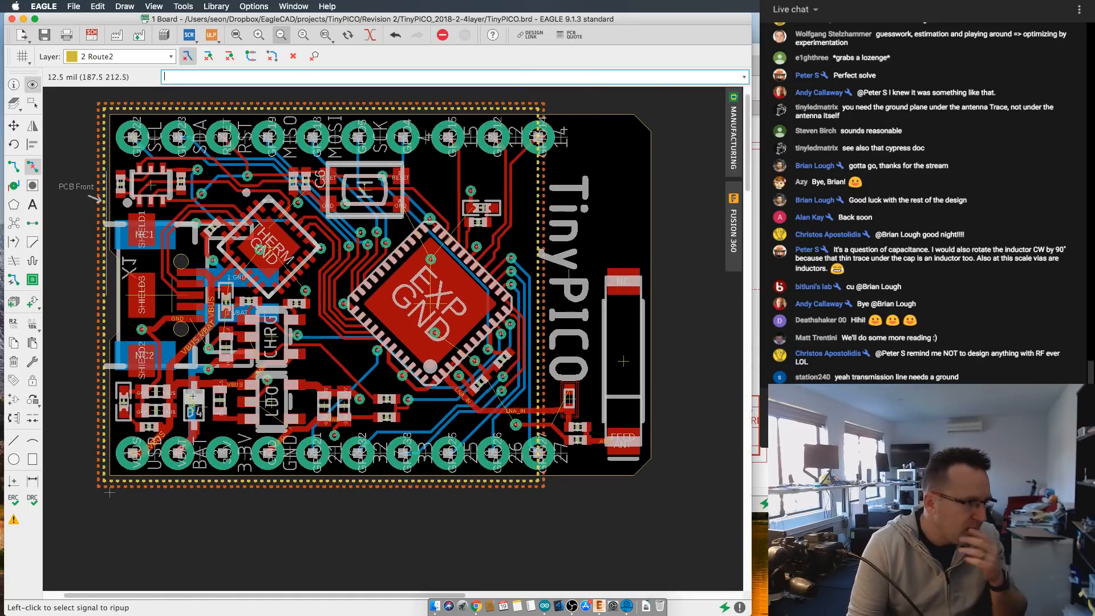
middle_click_drag(216, 404, 227, 417)
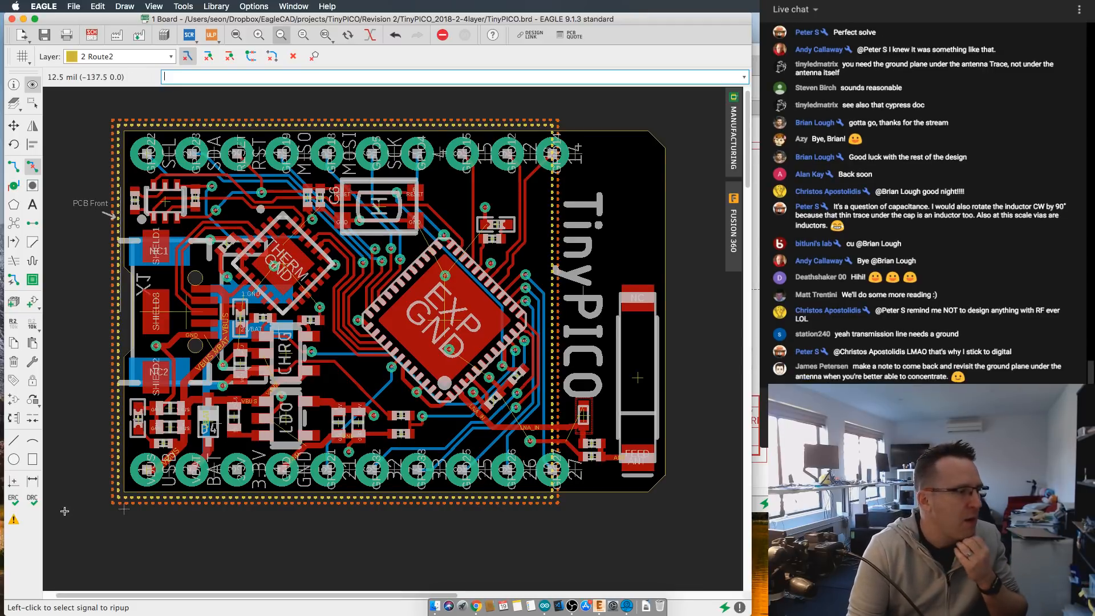
- Inspect the four-layer copper and isolation stackup in the design rules, and close them without running a check
left_click(32, 500)
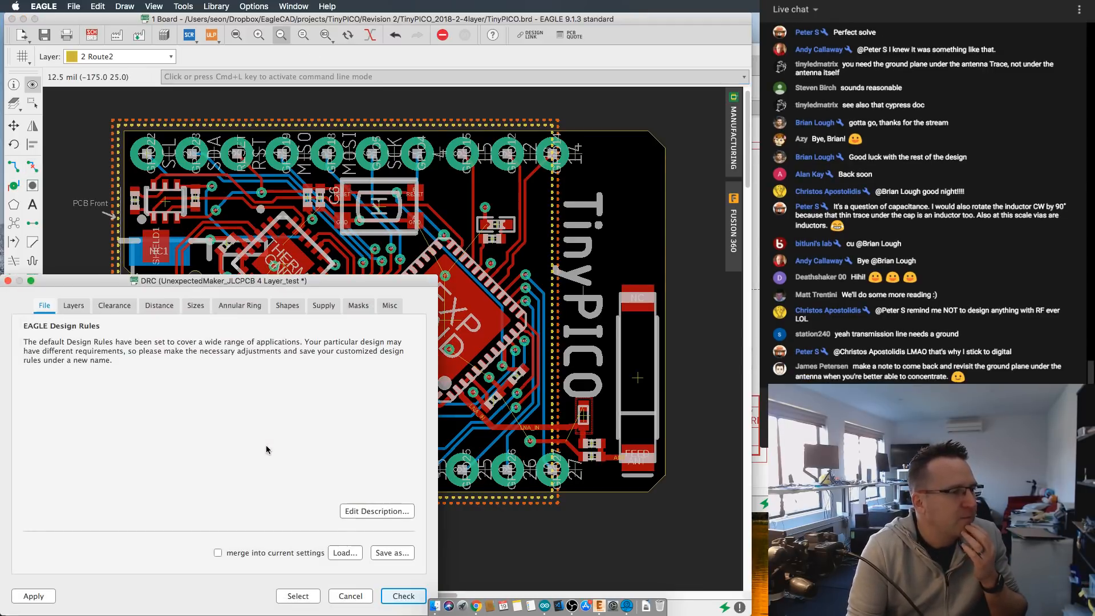
left_click_drag(244, 282, 391, 167)
left_click(174, 289)
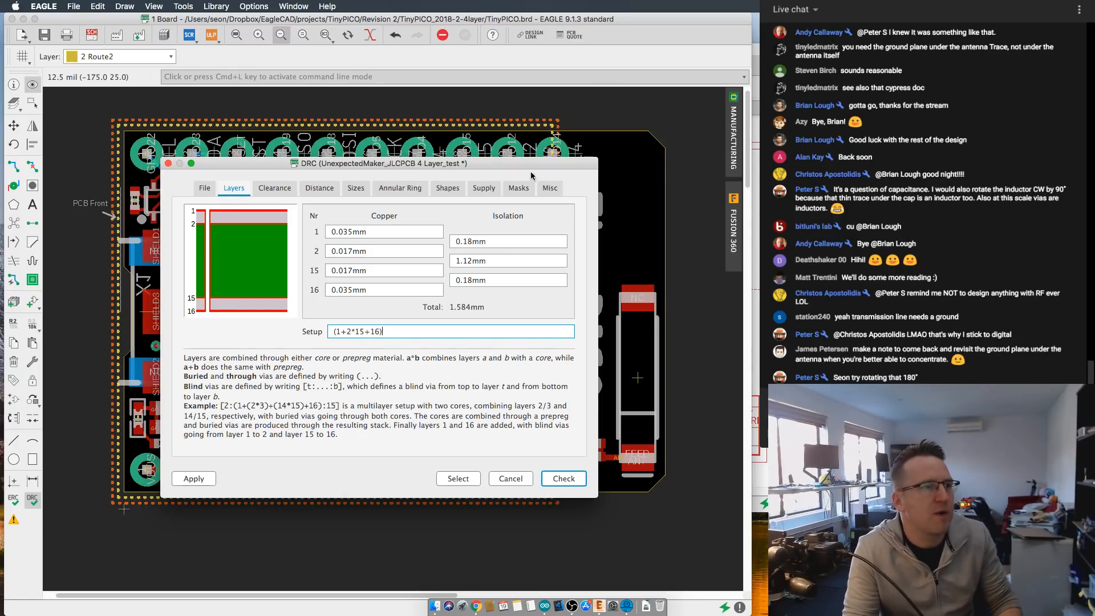
left_click(528, 479)
- Rotate the upright matching component by 180° in place so its LNA_IN pad faces the TinyPICO lettering
scroll(602, 434, "up", 5)
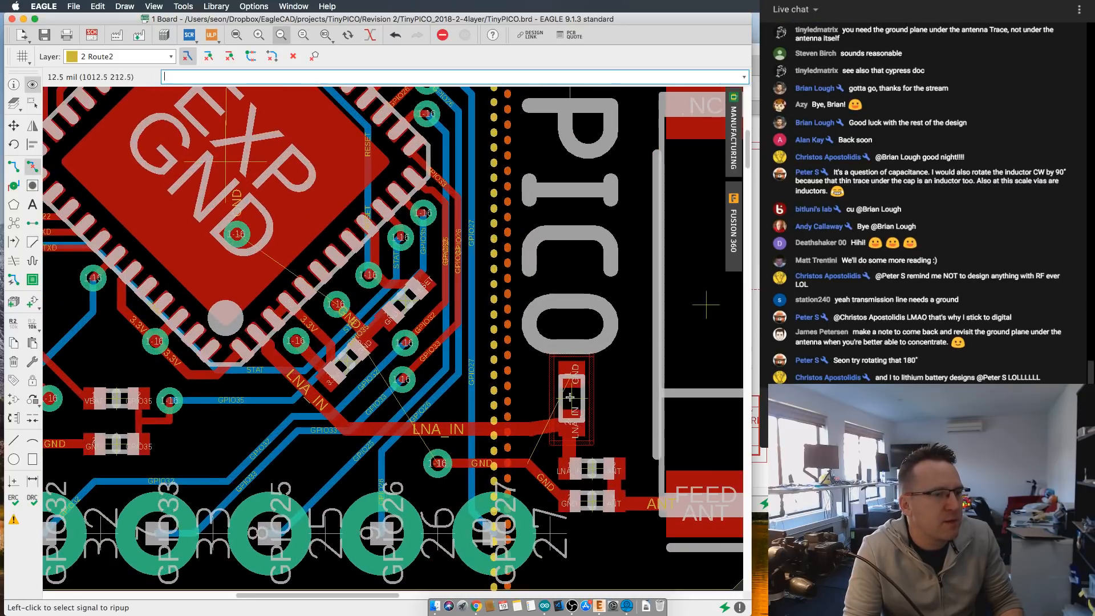
left_click(14, 125)
left_click(577, 387)
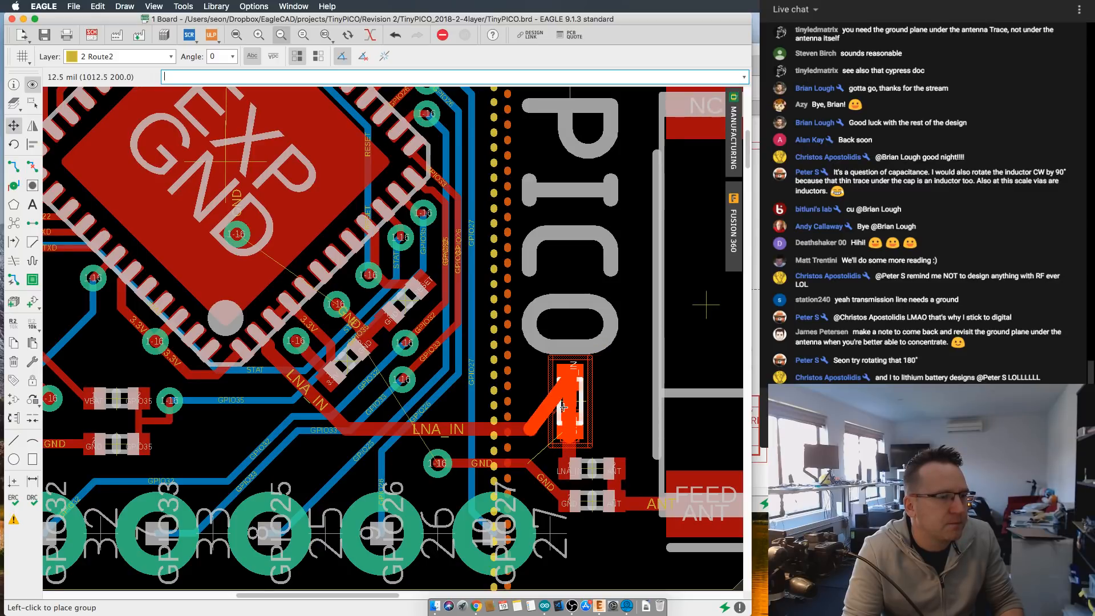
left_click(563, 407)
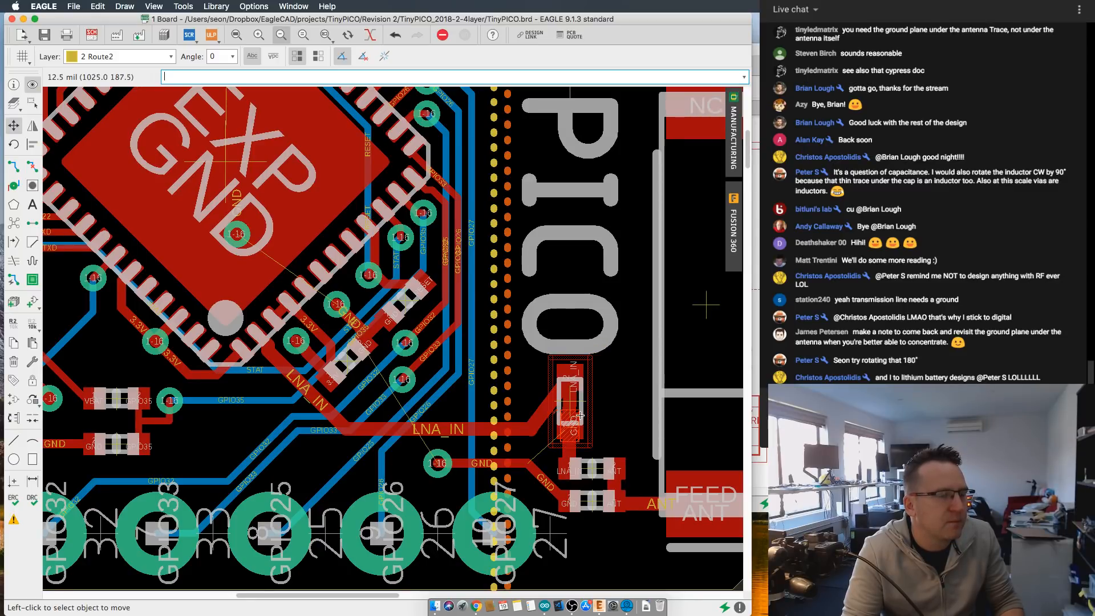
- Rip up the leftover LNA_IN trace segment running underneath the rotated matching component over its GND pad
scroll(576, 419, "up", 3)
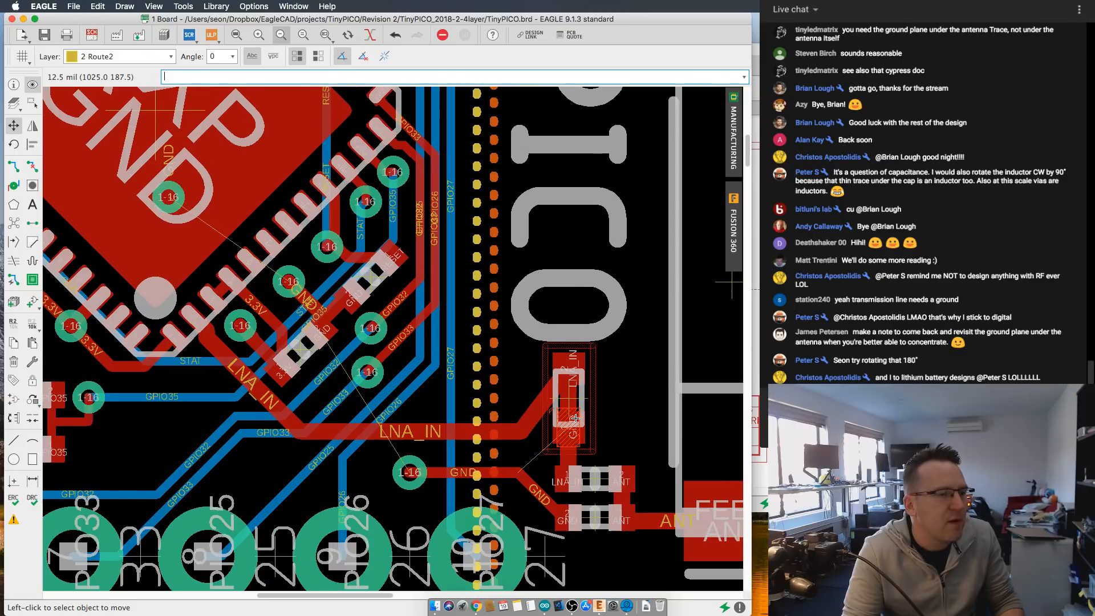
scroll(575, 419, "down", 3)
scroll(575, 418, "up", 1)
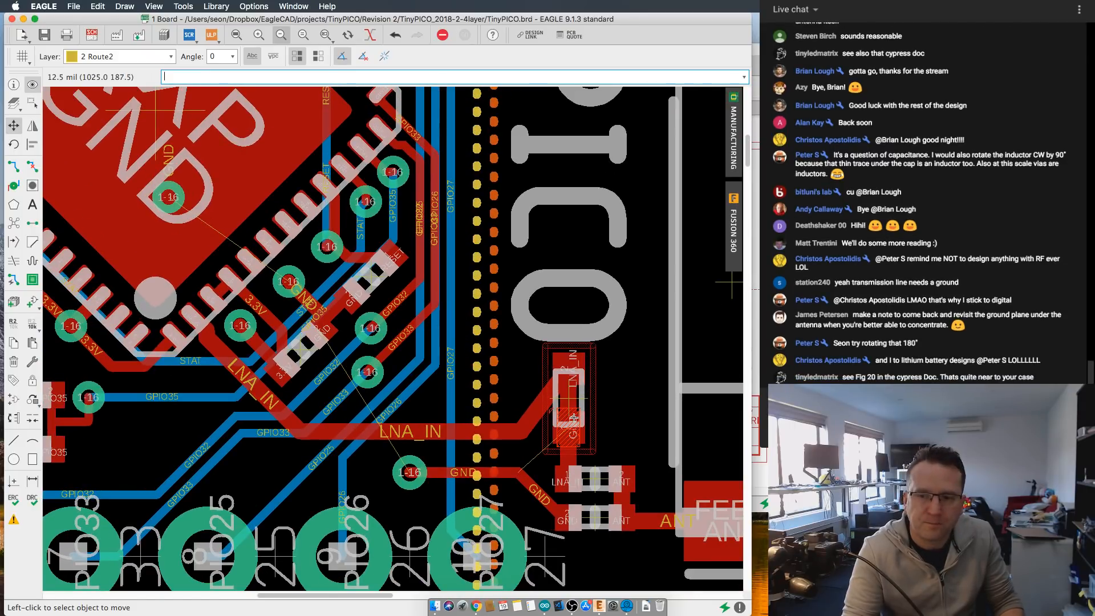
scroll(573, 419, "up", 1)
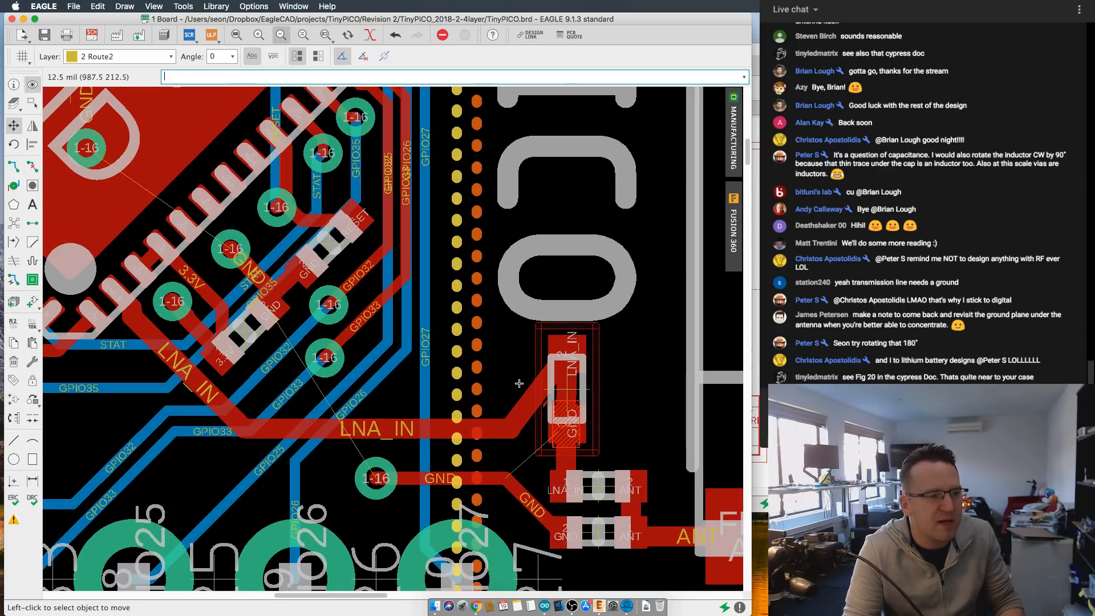
left_click(14, 169)
left_click(32, 167)
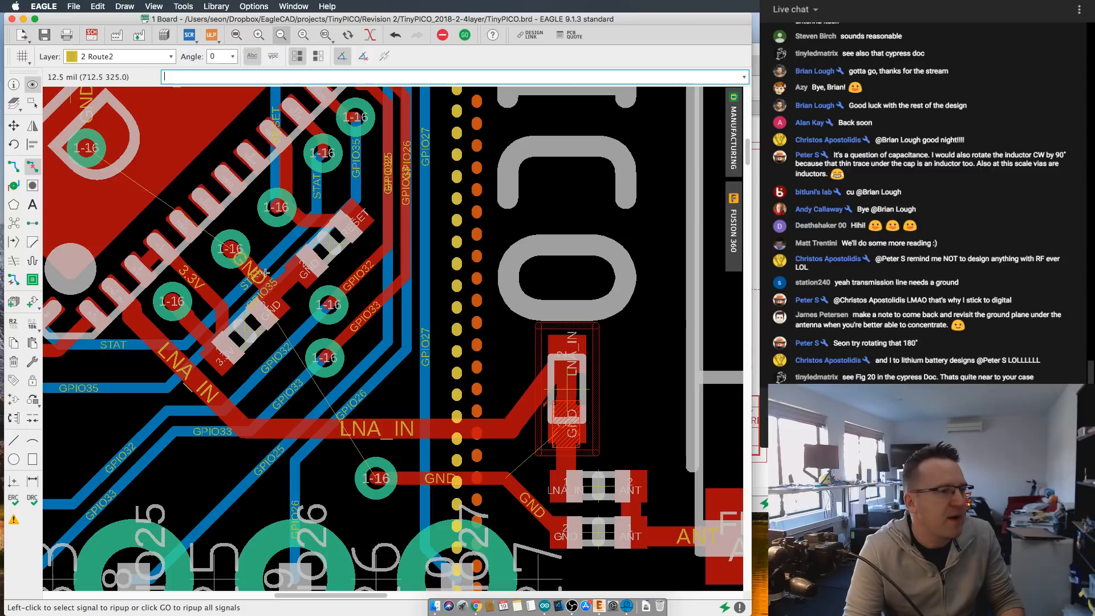
left_click(561, 394)
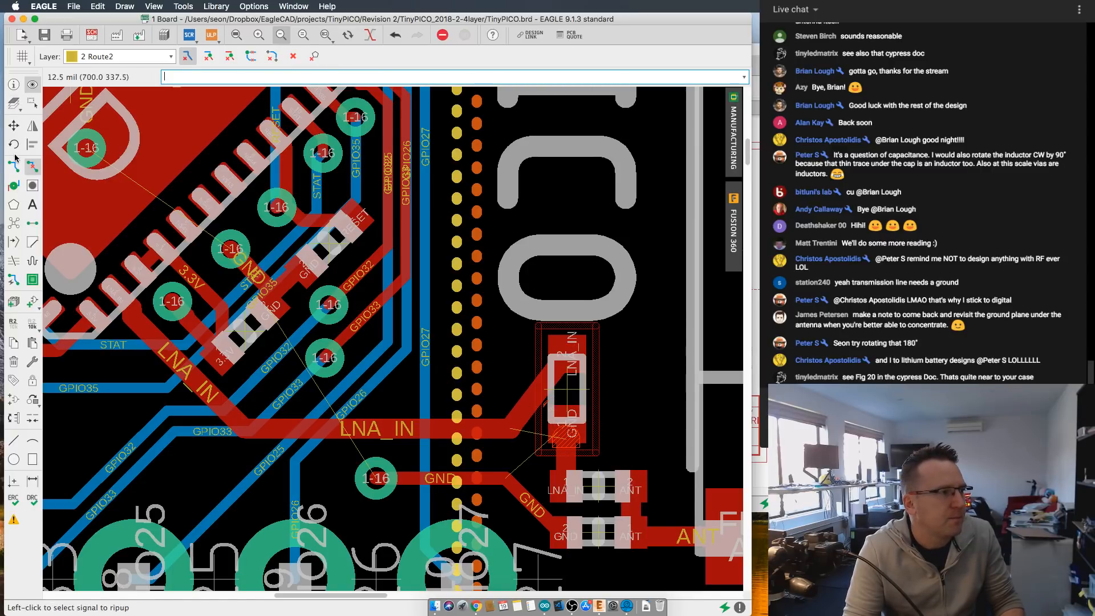
- Move the diagonal LNA_IN segment leading to the upright matching component slightly left, farther from its GND pad
left_click(14, 125)
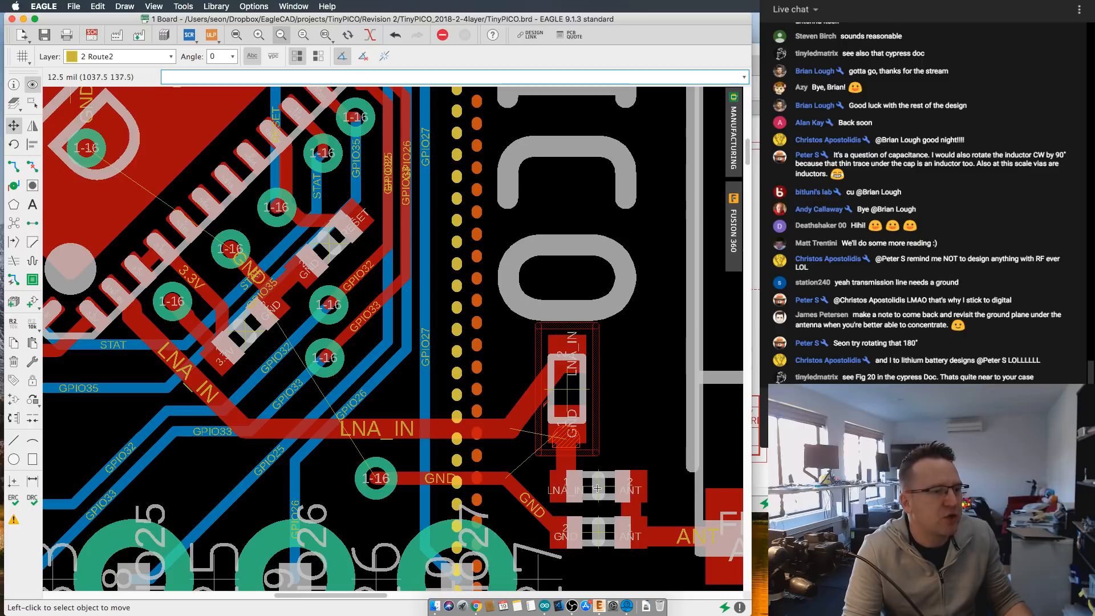
left_click(522, 398)
left_click(523, 398)
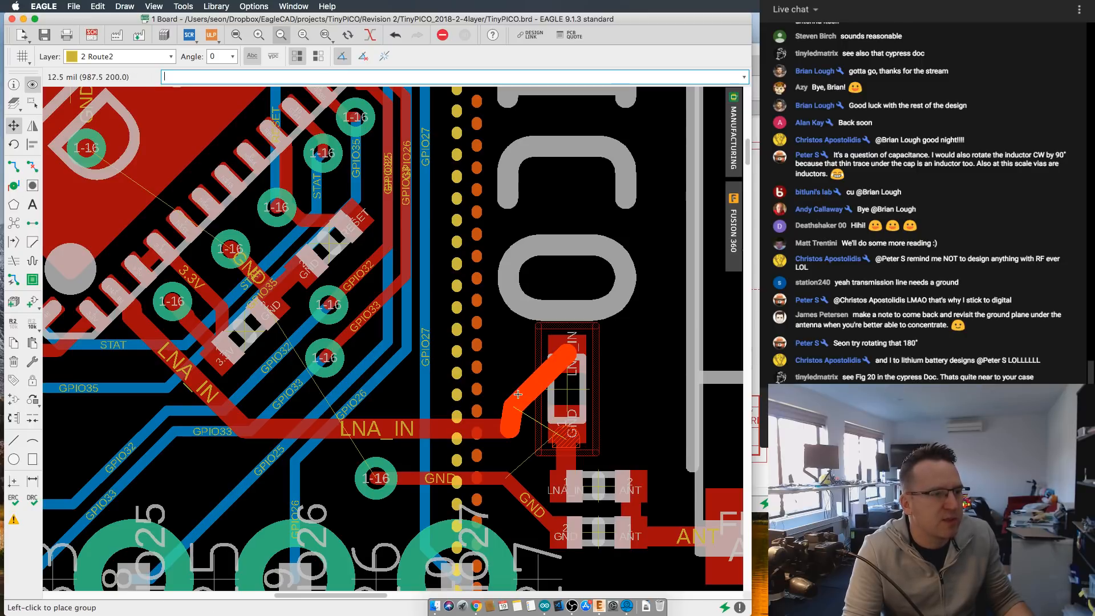
left_click(518, 394)
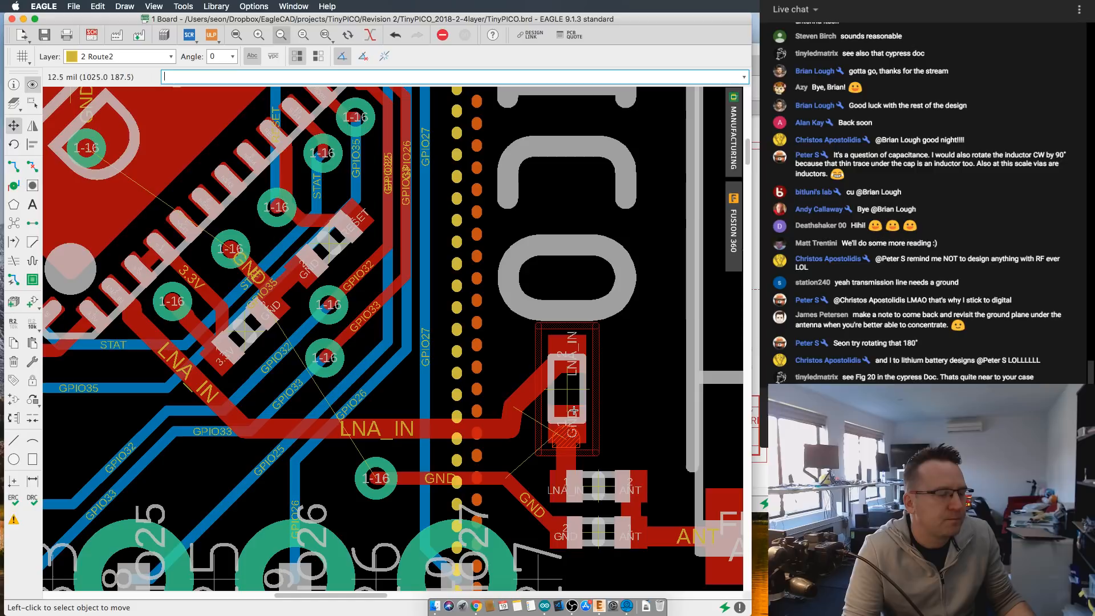
- Rip up the short trace below the upright component's GND pad, and route LNA_IN at width 12 around the pad to the lower component
left_click(33, 166)
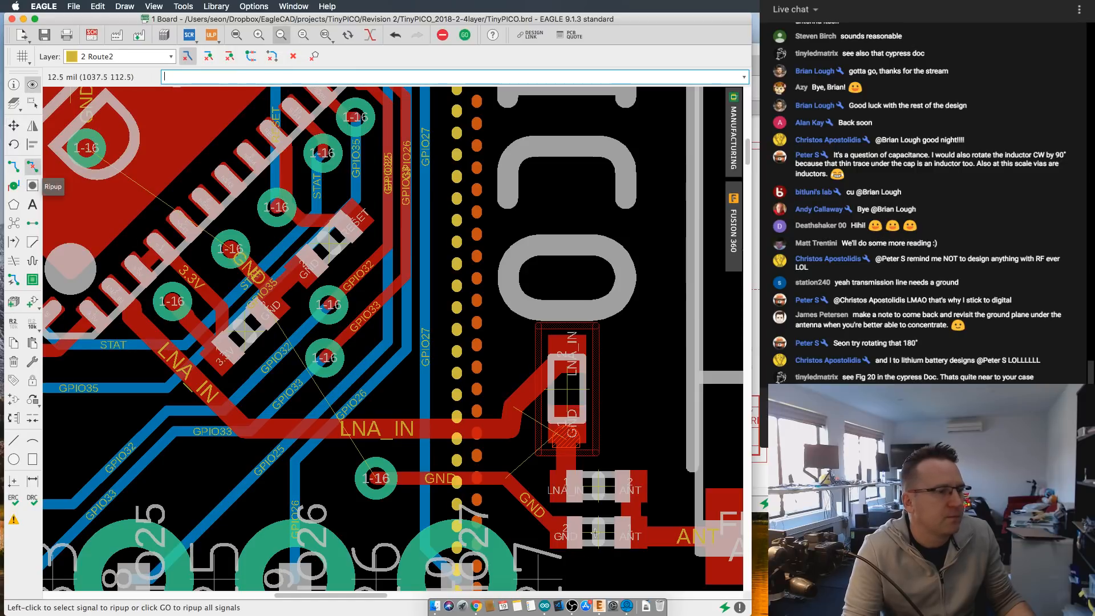
middle_click_drag(543, 414, 449, 342)
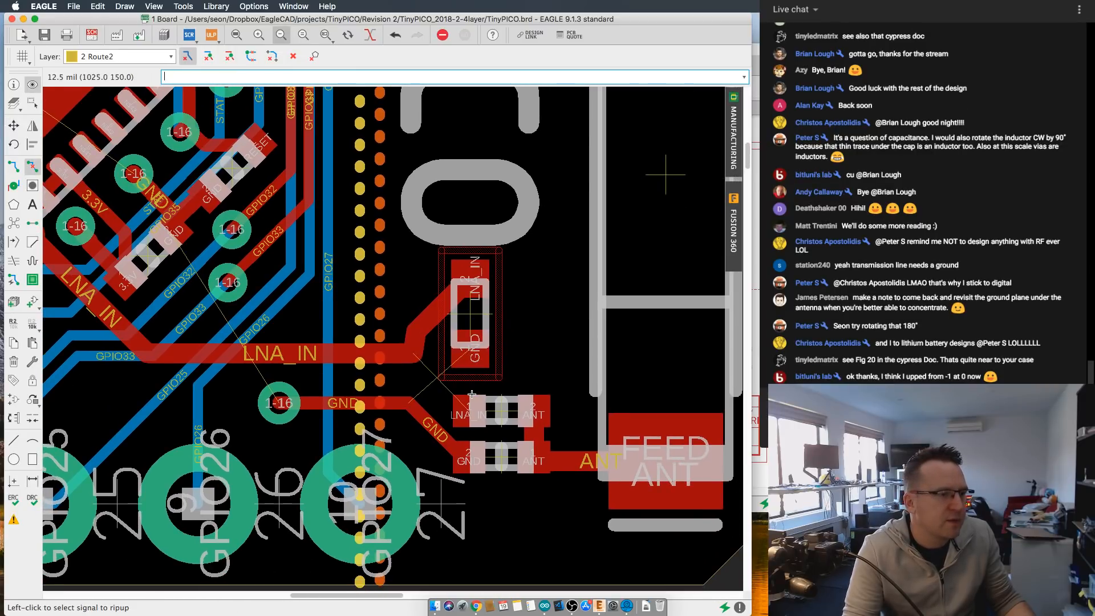
left_click(14, 166)
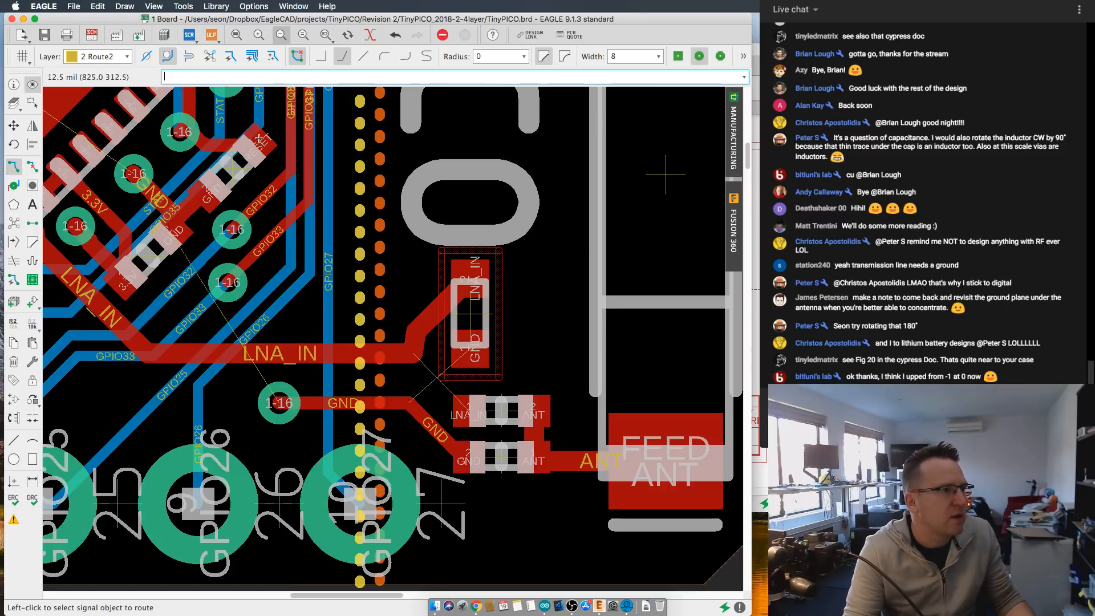
left_click(659, 57)
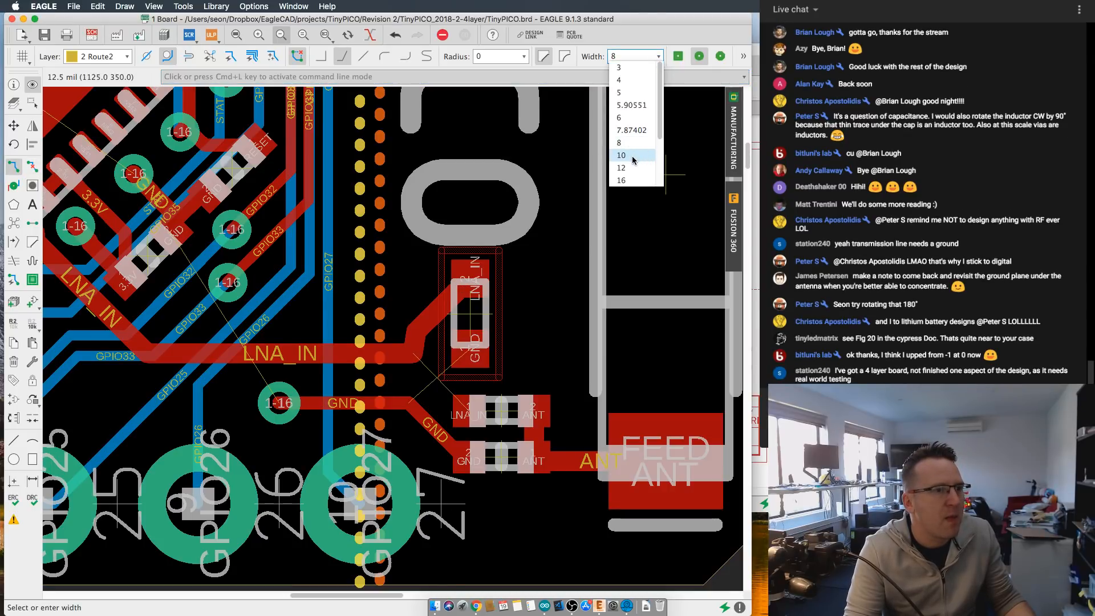
left_click(630, 167)
left_click(474, 277)
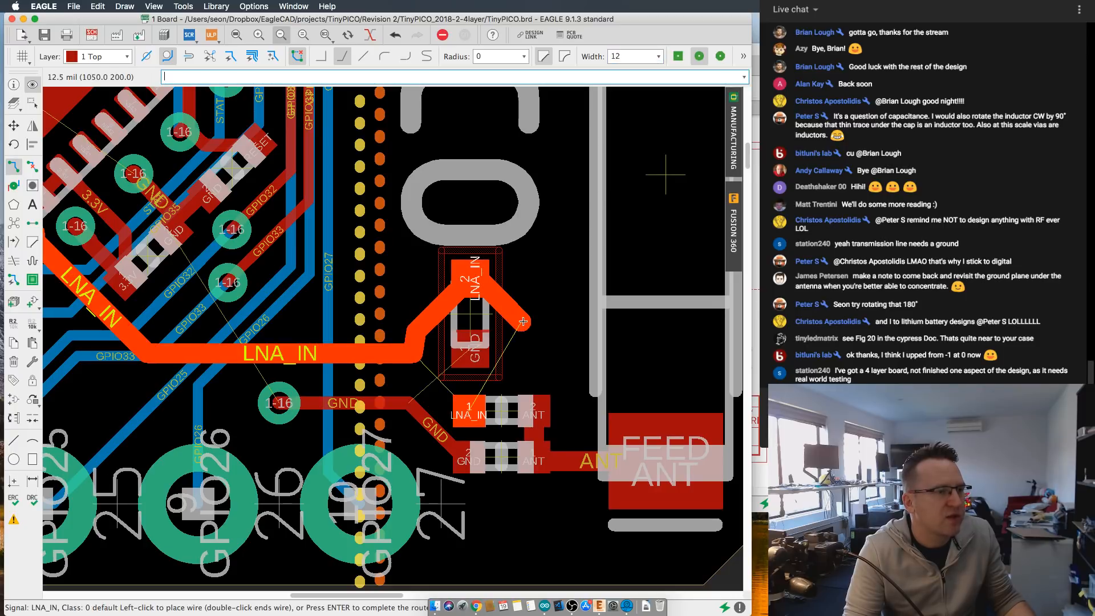
left_click(473, 403)
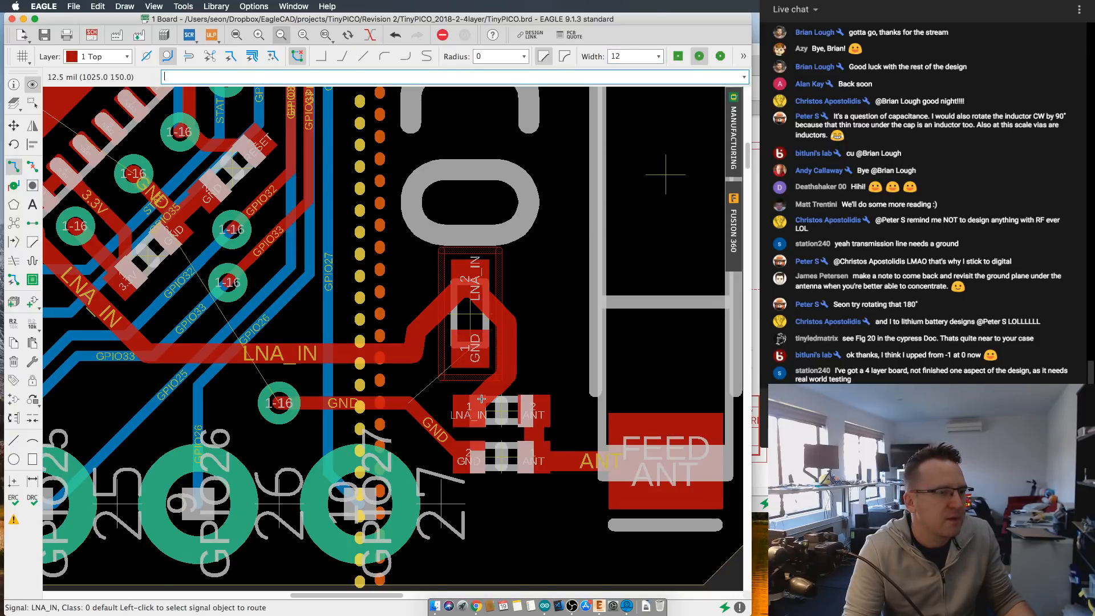
- Review the layer thicknesses and the layer setup expression in the design rules, and close them without running a check
scroll(491, 400, "down", 1)
scroll(502, 397, "up", 1)
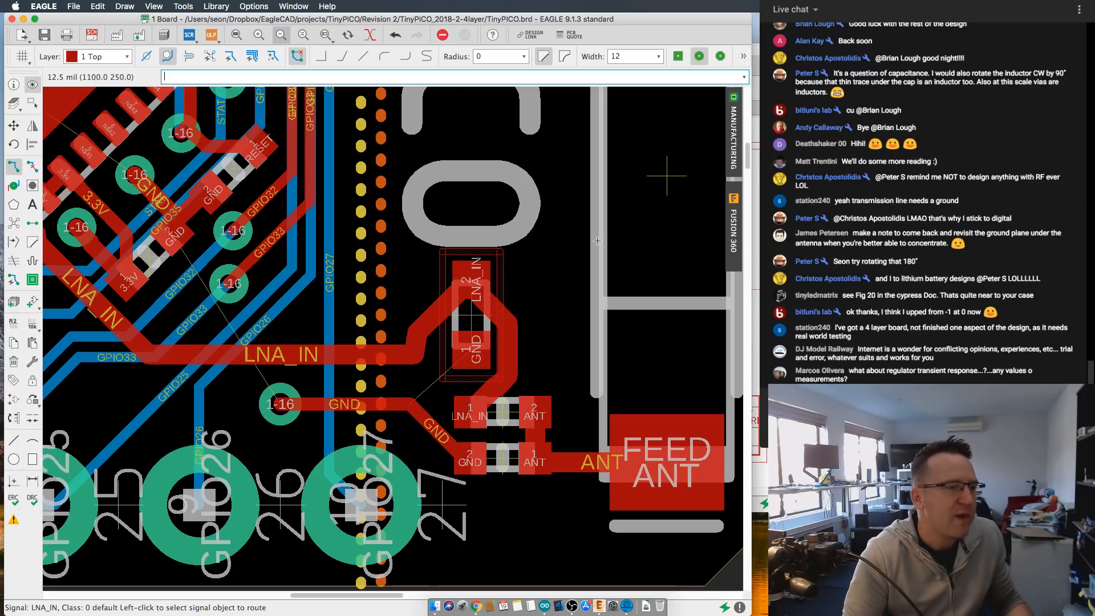
scroll(504, 255, "down", 2)
middle_click_drag(542, 275, 650, 273)
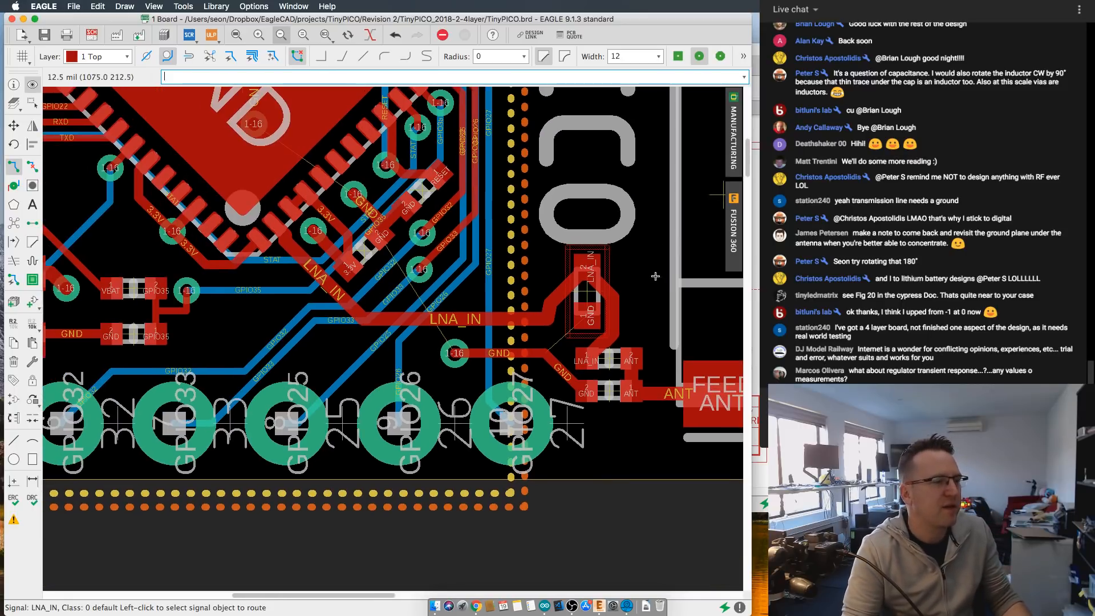
left_click(32, 500)
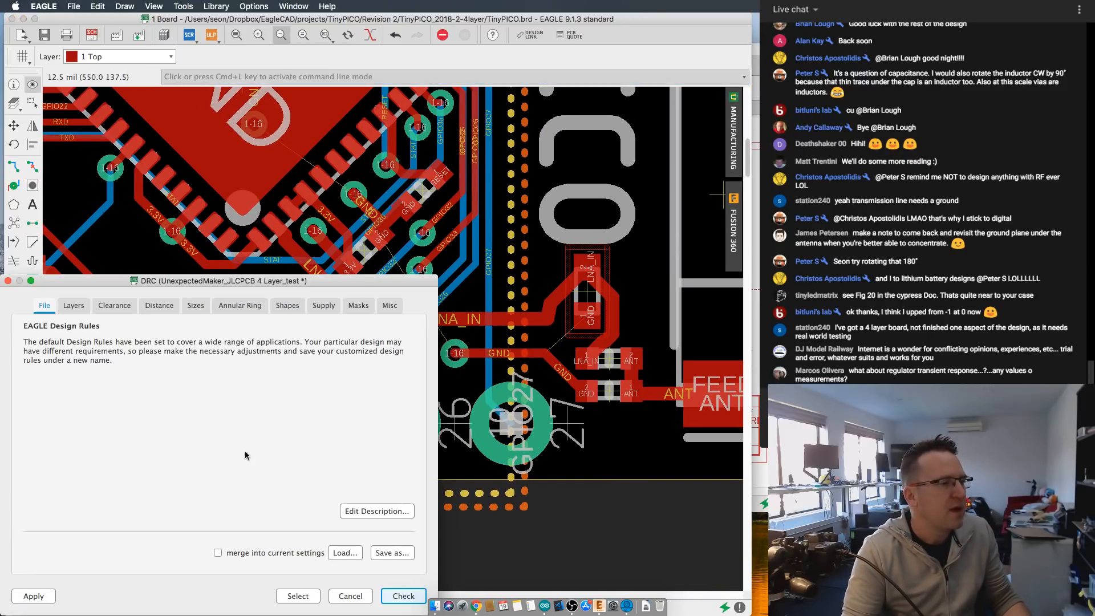
left_click(73, 307)
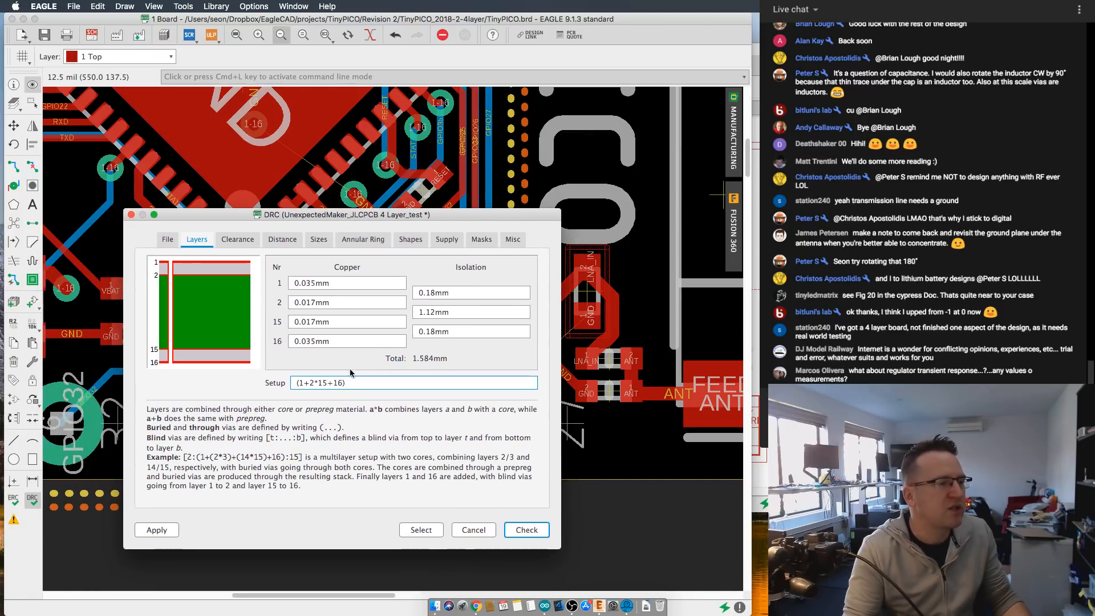
left_click_drag(372, 210, 386, 176)
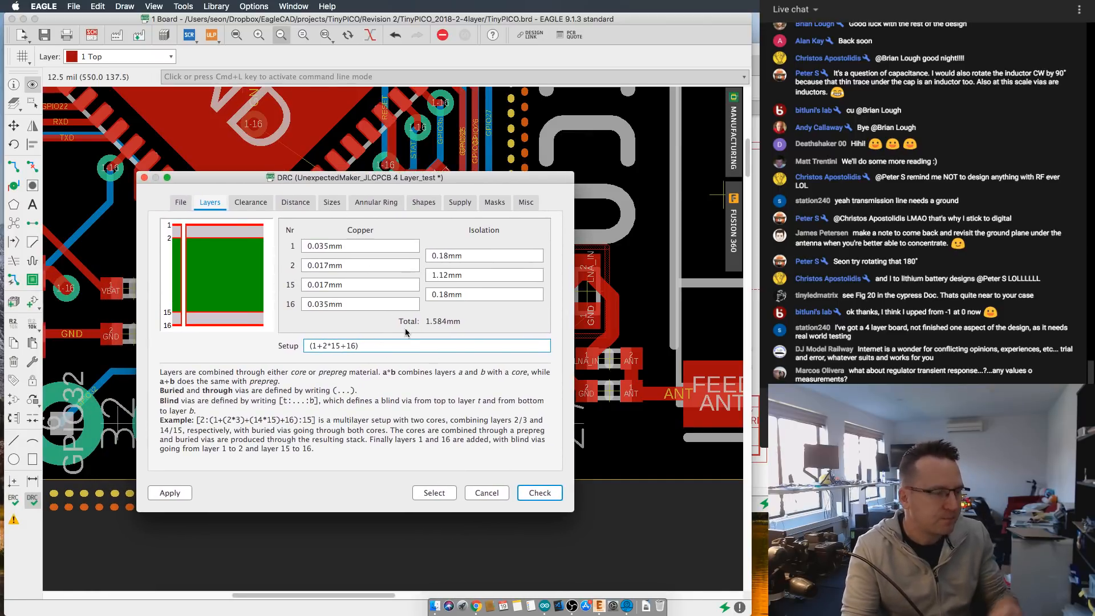
double_click(328, 345)
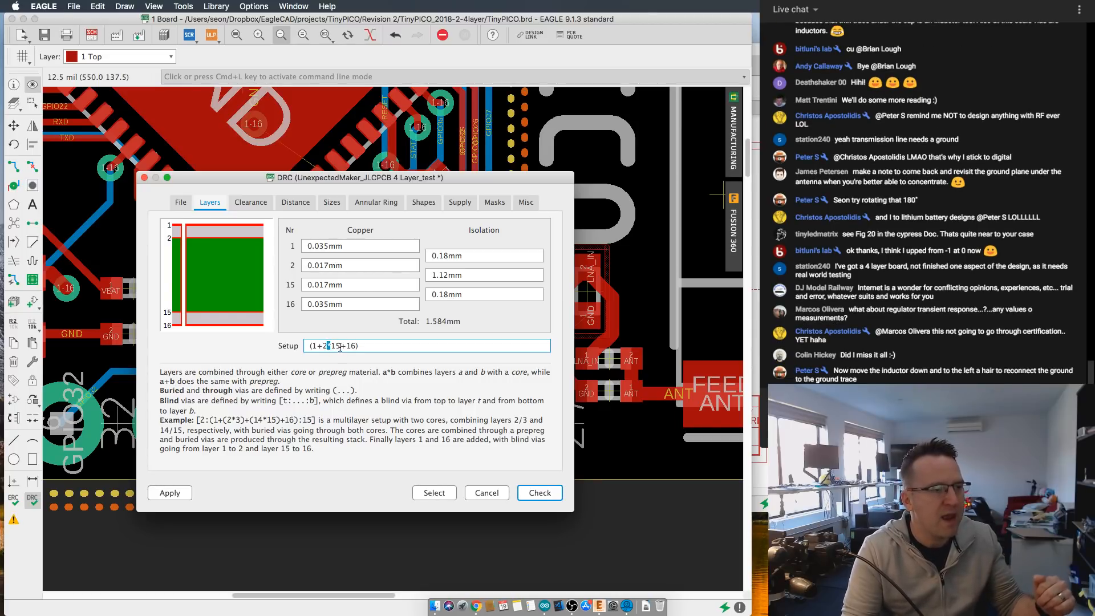
double_click(343, 345)
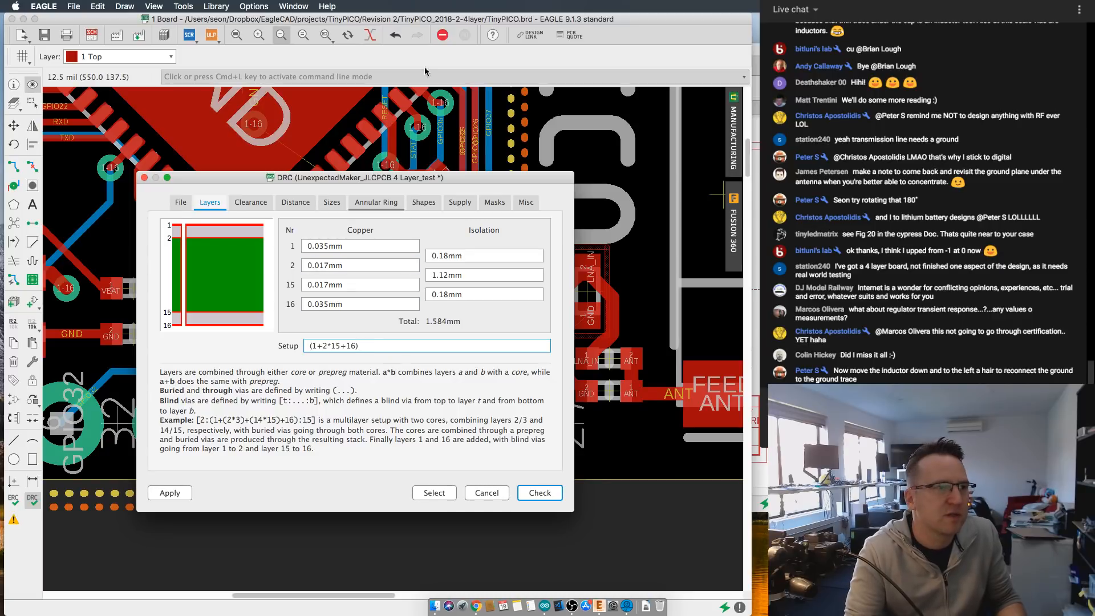
left_click(486, 492)
- Shift the diagonal GND trace left on the fine 1 mil grid, away from the lower matching components
scroll(548, 415, "up", 3)
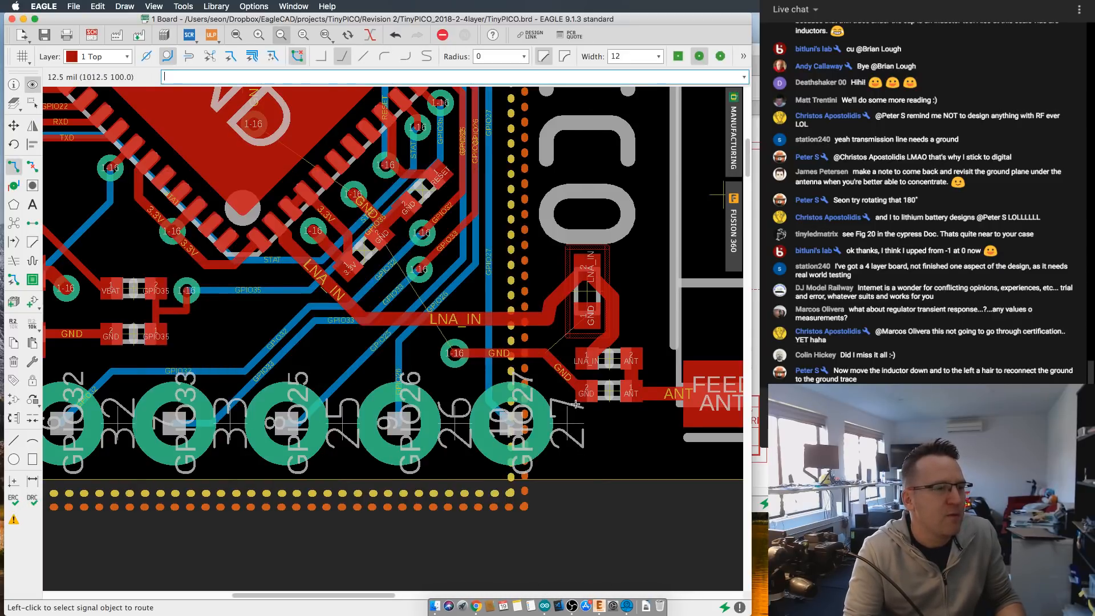
scroll(548, 415, "up", 2)
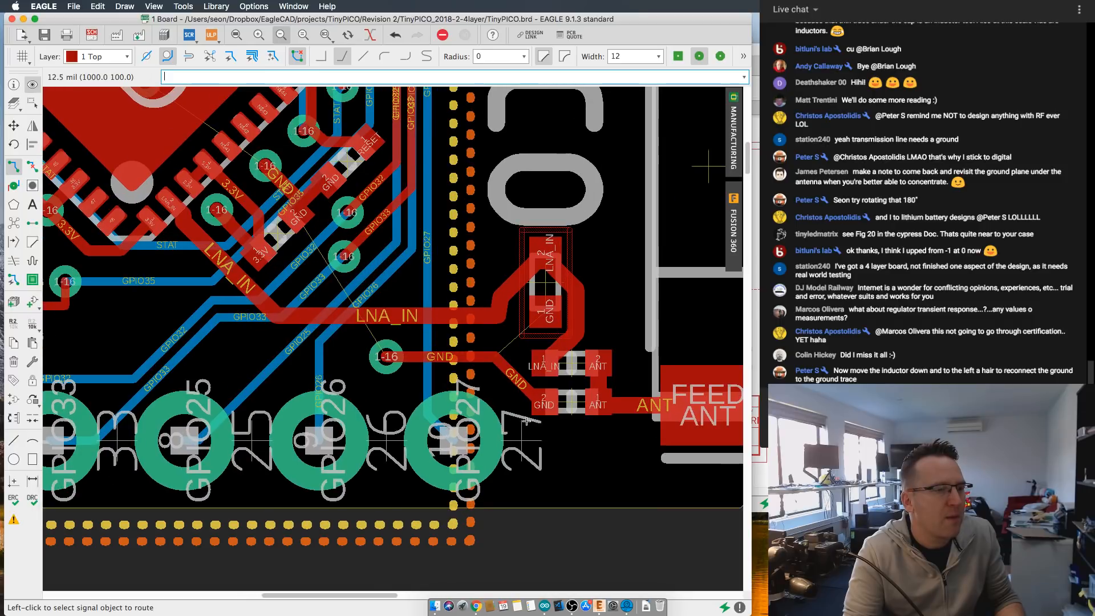
scroll(557, 242, "down", 2)
scroll(557, 242, "left", 2)
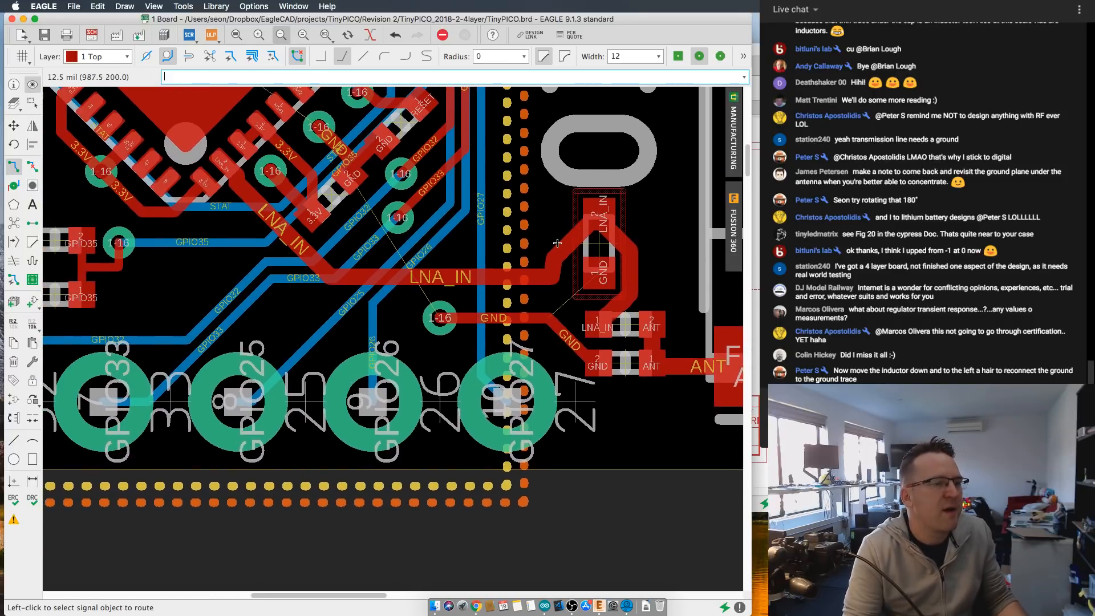
middle_click_drag(557, 243, 432, 259)
left_click(13, 125)
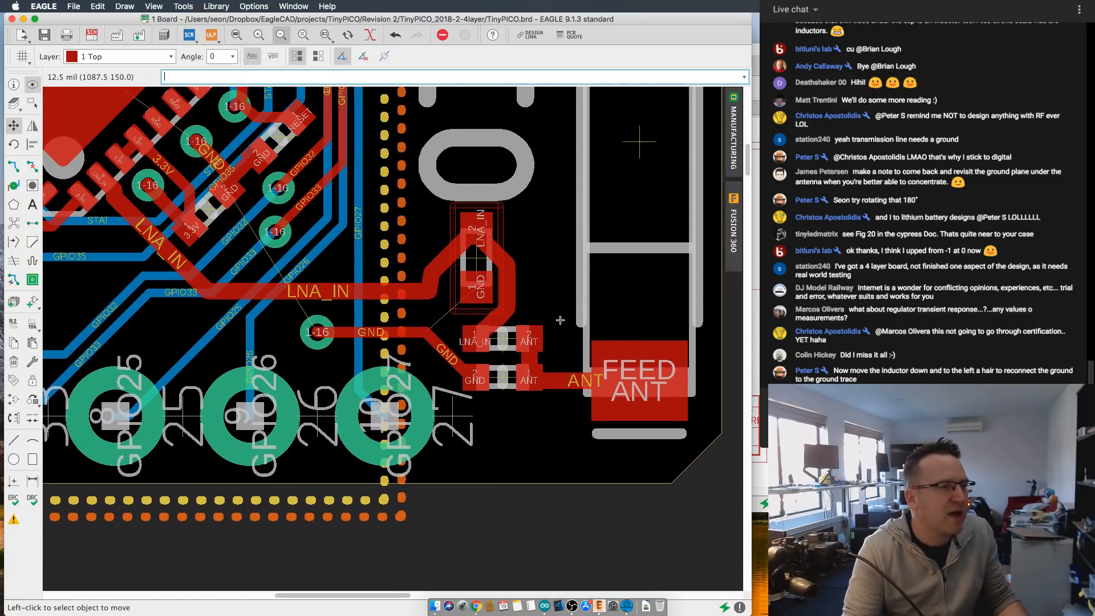
left_click(438, 346)
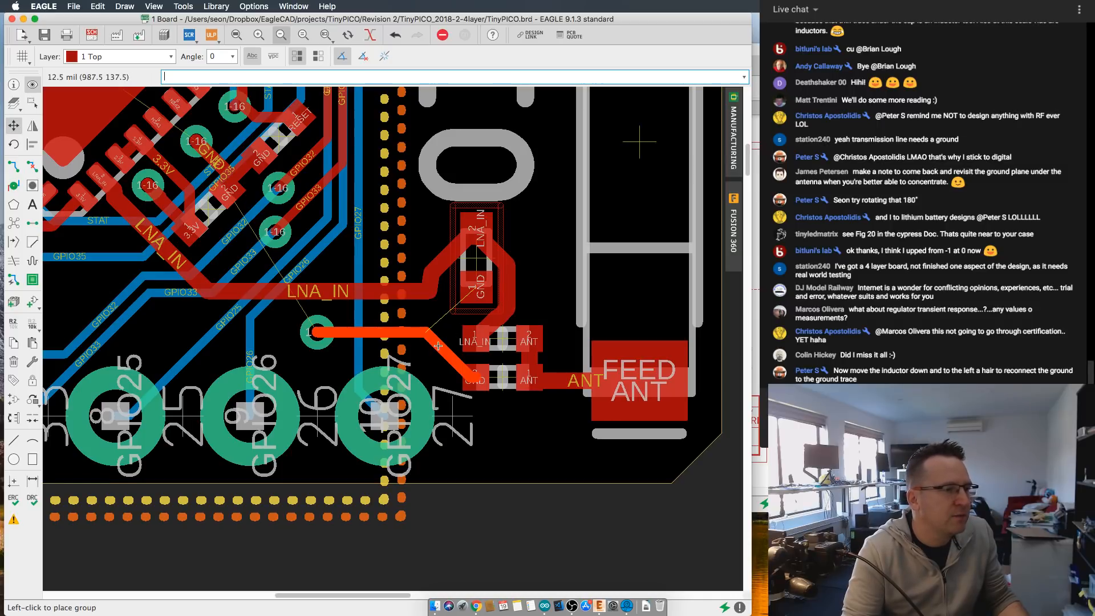
left_click(437, 347)
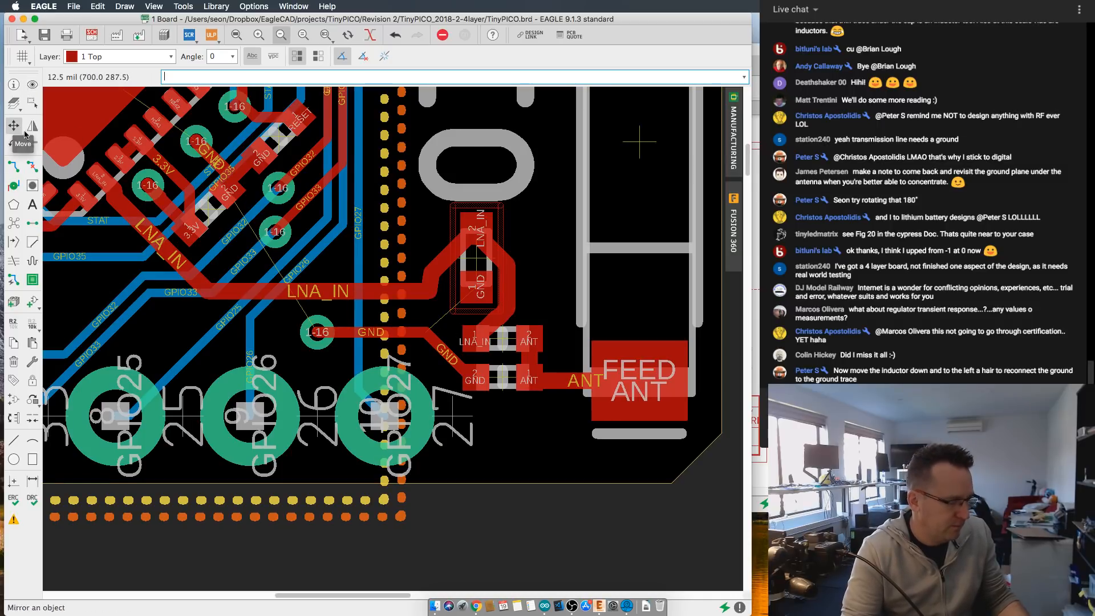
left_click(423, 342, "alt")
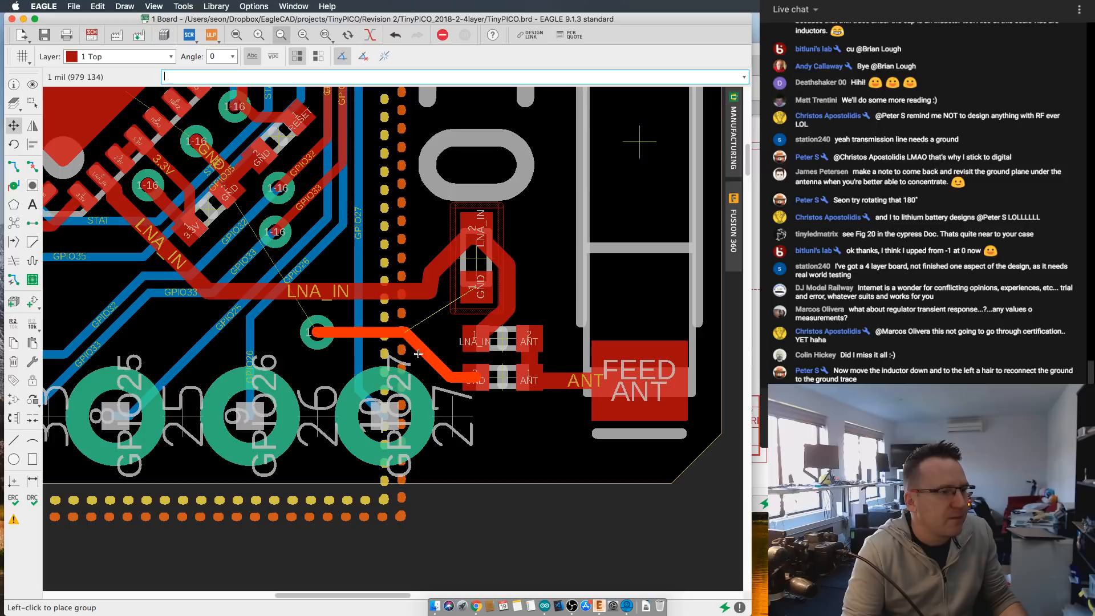
left_click(419, 351)
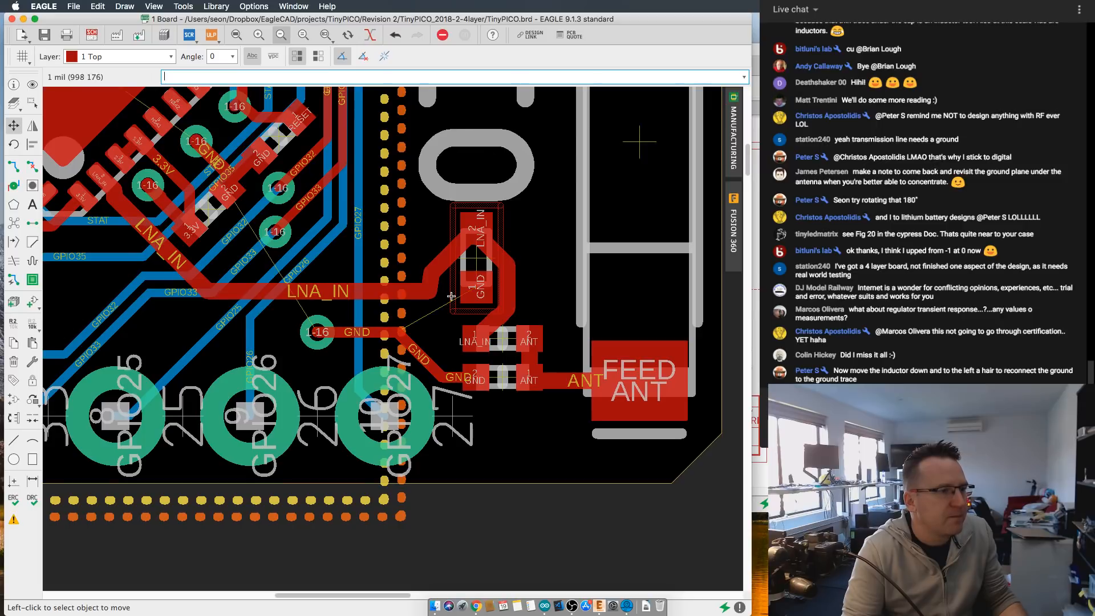
- Move the upright matching component about 14 mil left, and shift the LNA_IN traces on both sides of it to match
left_click(475, 259)
left_click(473, 260)
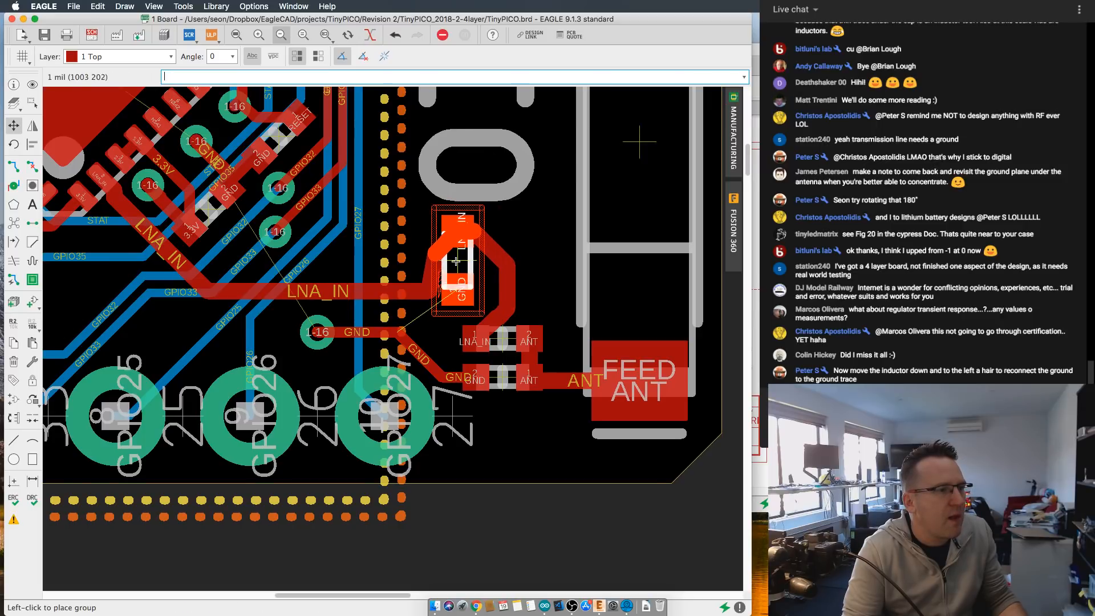
left_click(457, 261)
left_click(431, 293)
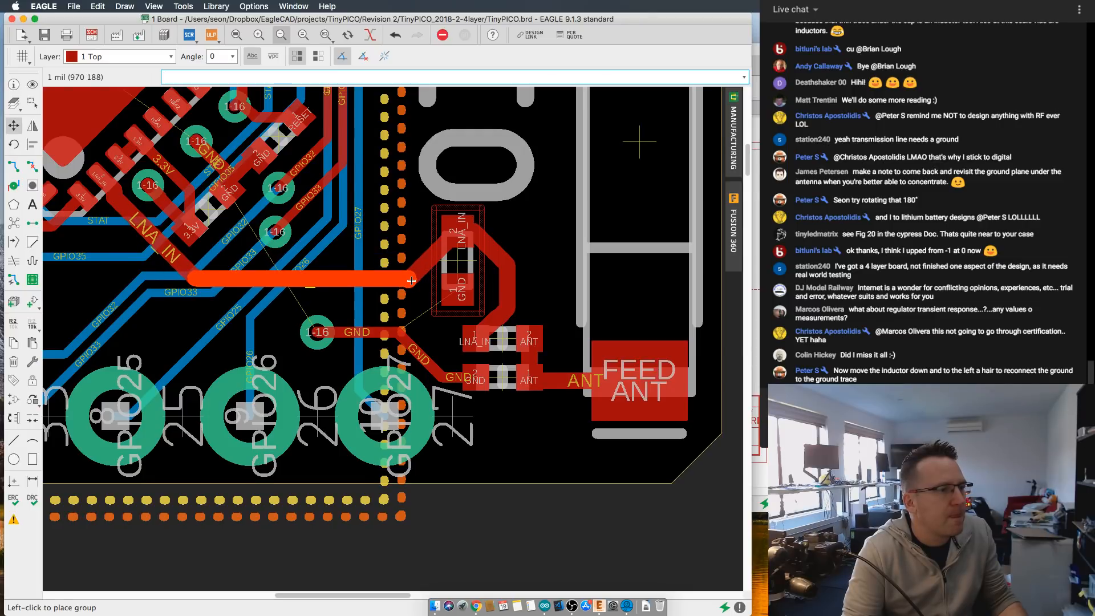
left_click(411, 280)
left_click(509, 295)
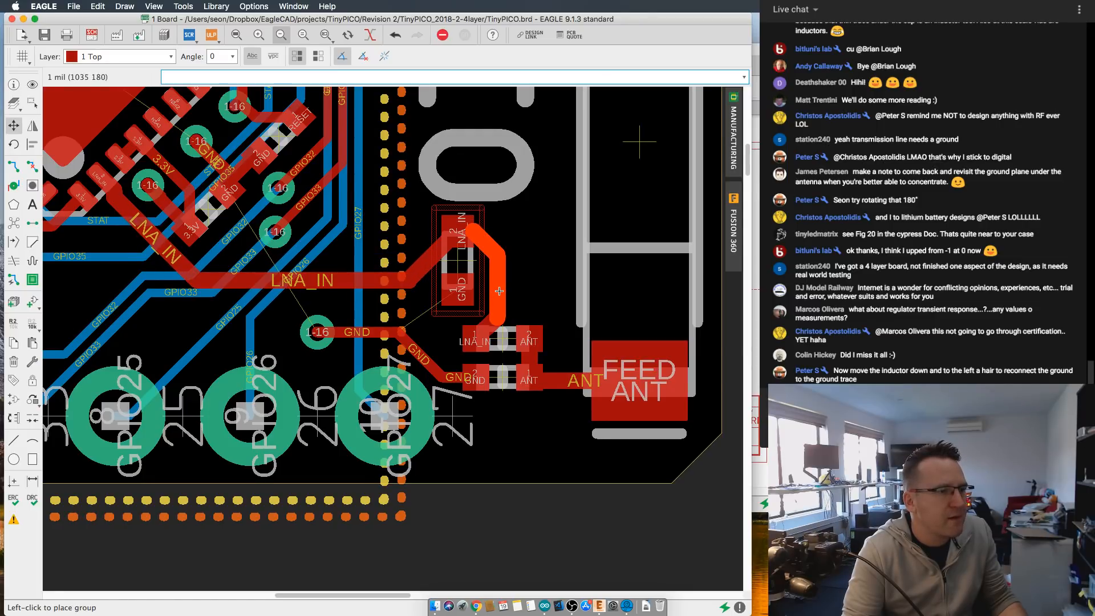
left_click(499, 291)
- Route a GND trace at width 8 from the diagonal GND trace to the upright component's GND pad
left_click(33, 166)
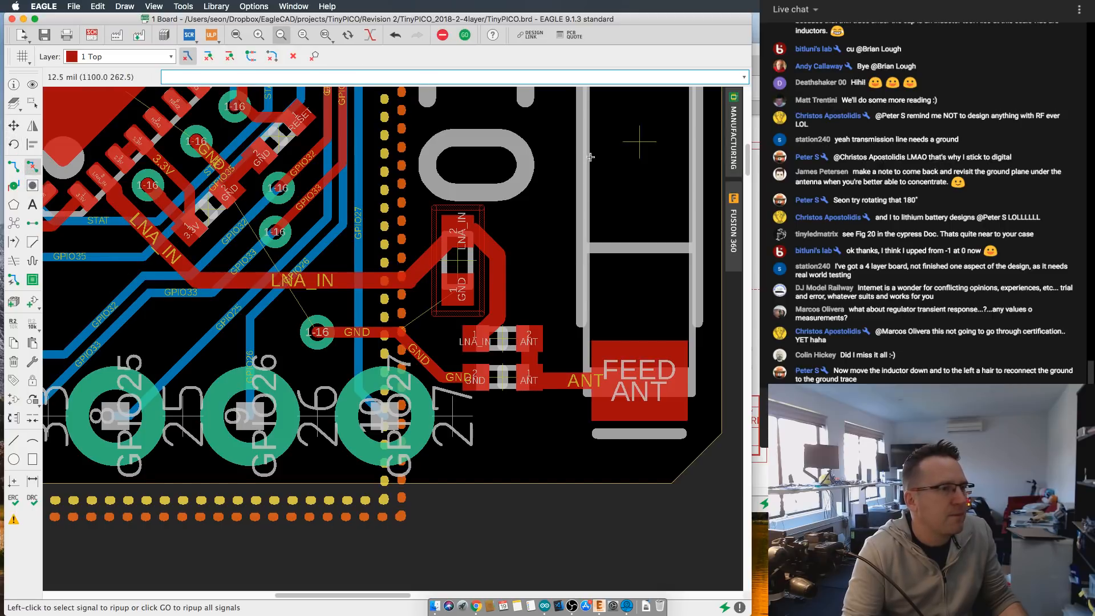
left_click(14, 166)
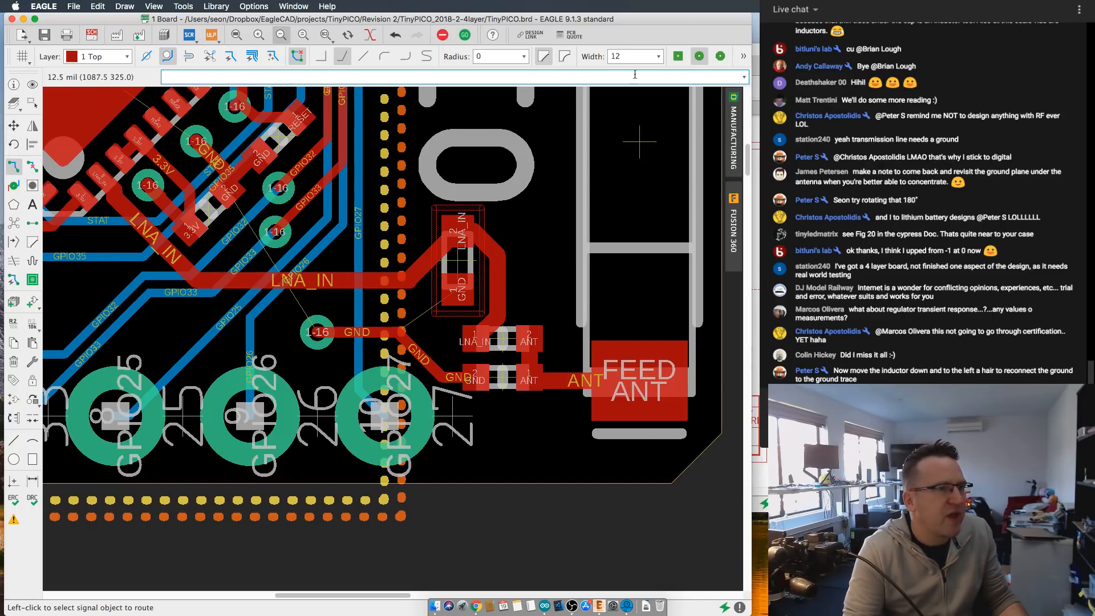
left_click(658, 56)
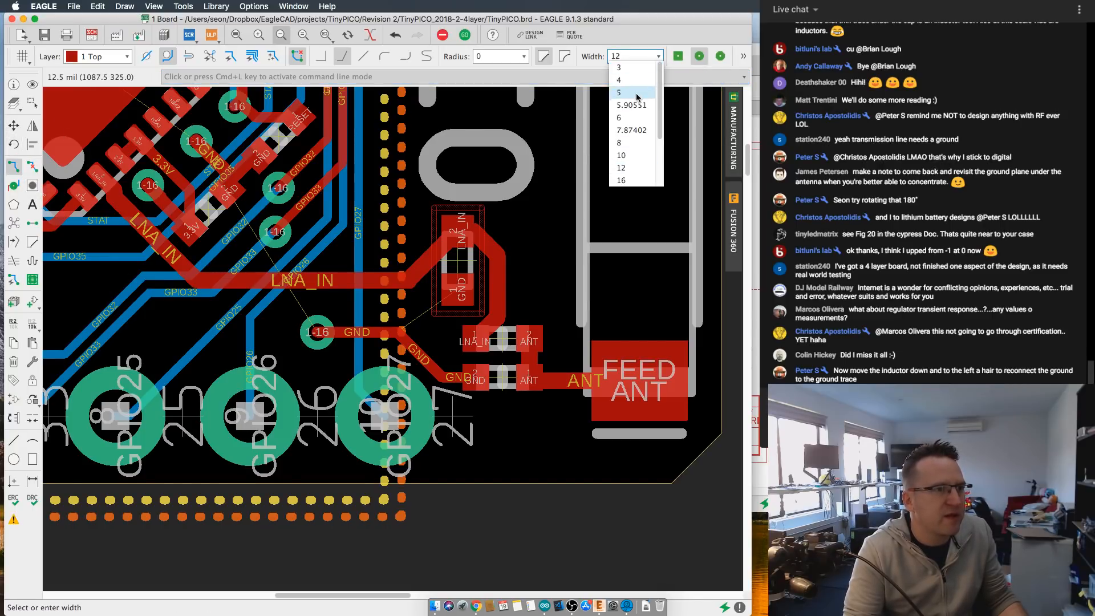
left_click(631, 143)
left_click(397, 331)
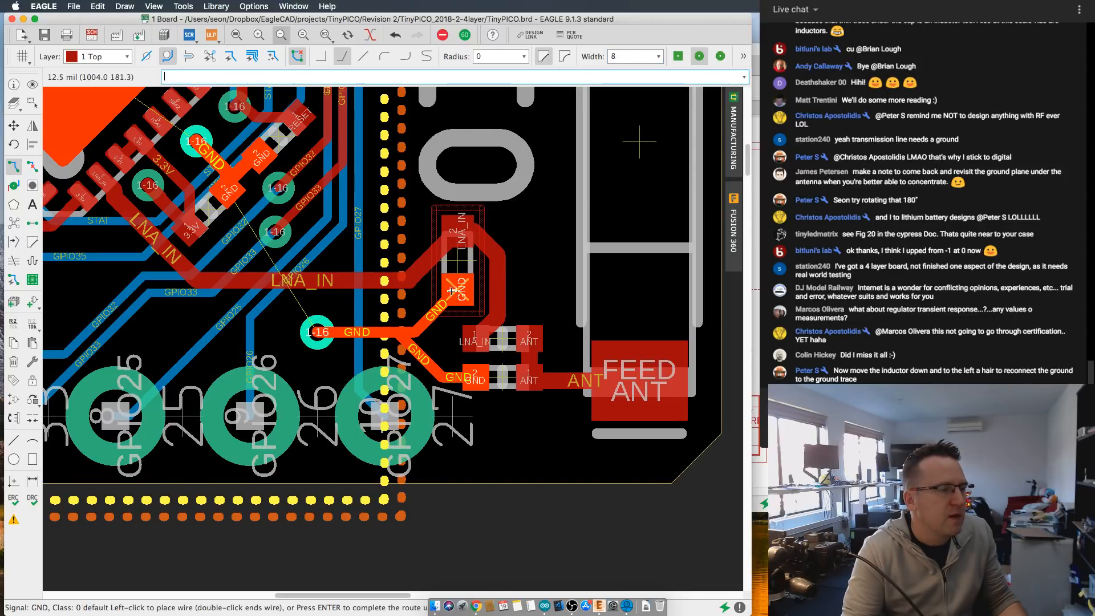
key("Escape")
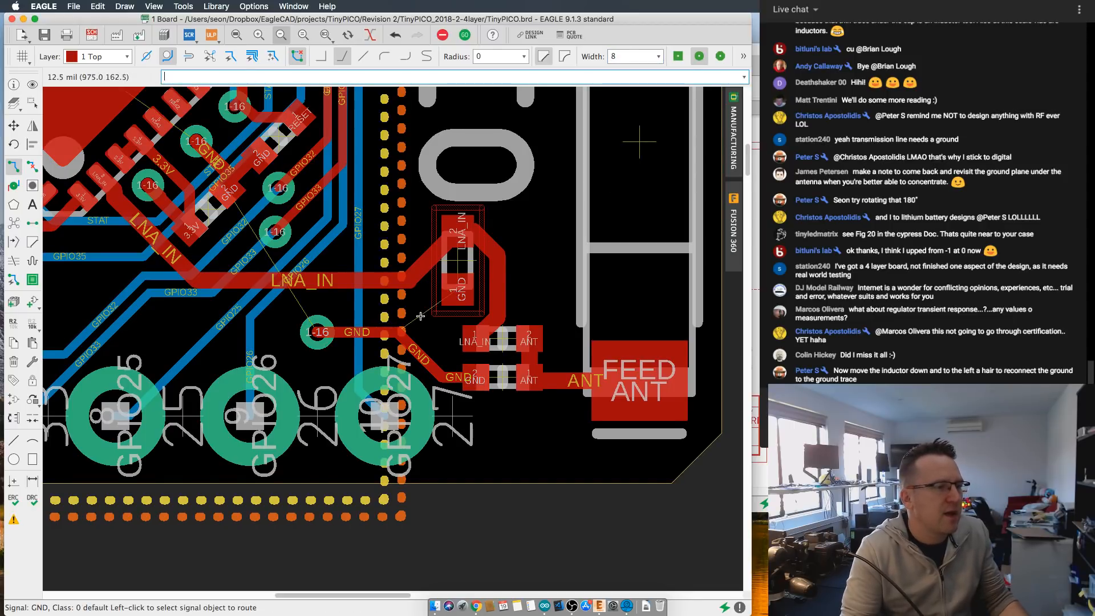
left_click(414, 347)
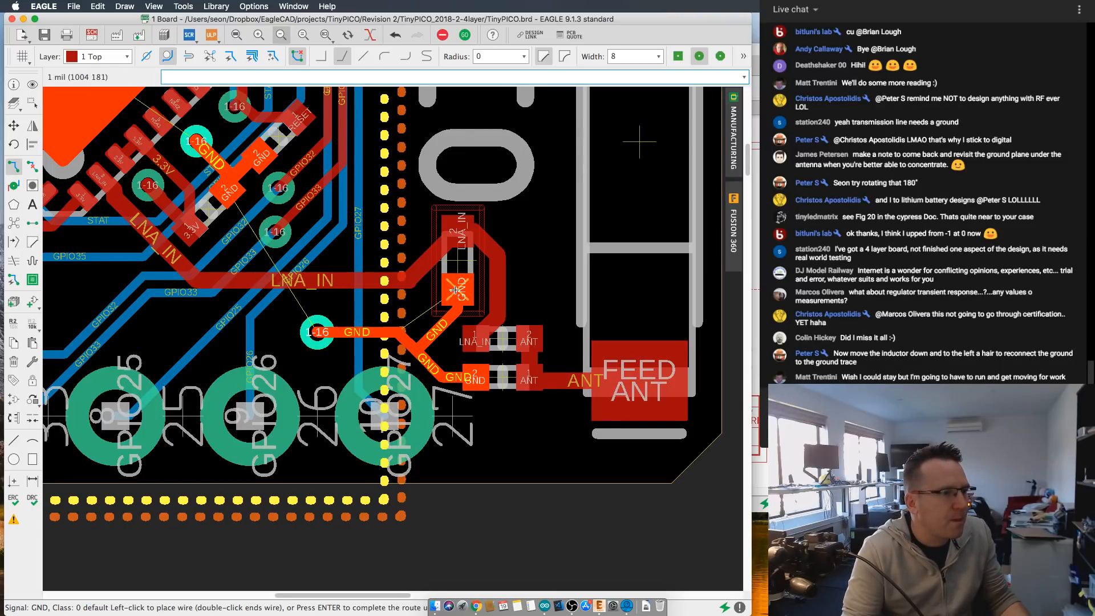
left_click(448, 310)
scroll(448, 311, "up", 4)
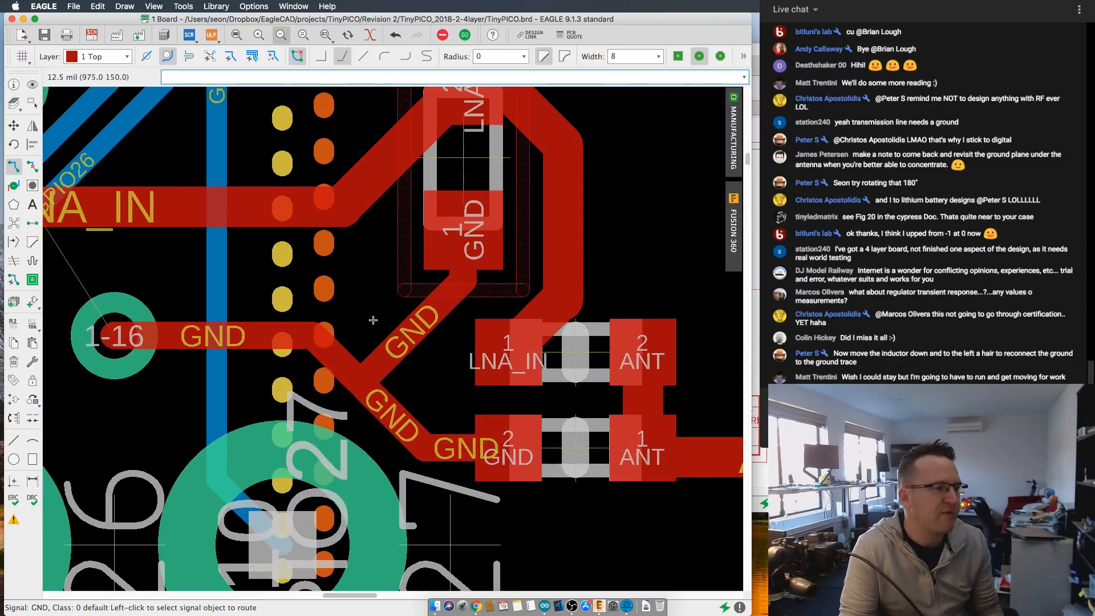
scroll(383, 362, "up", 1)
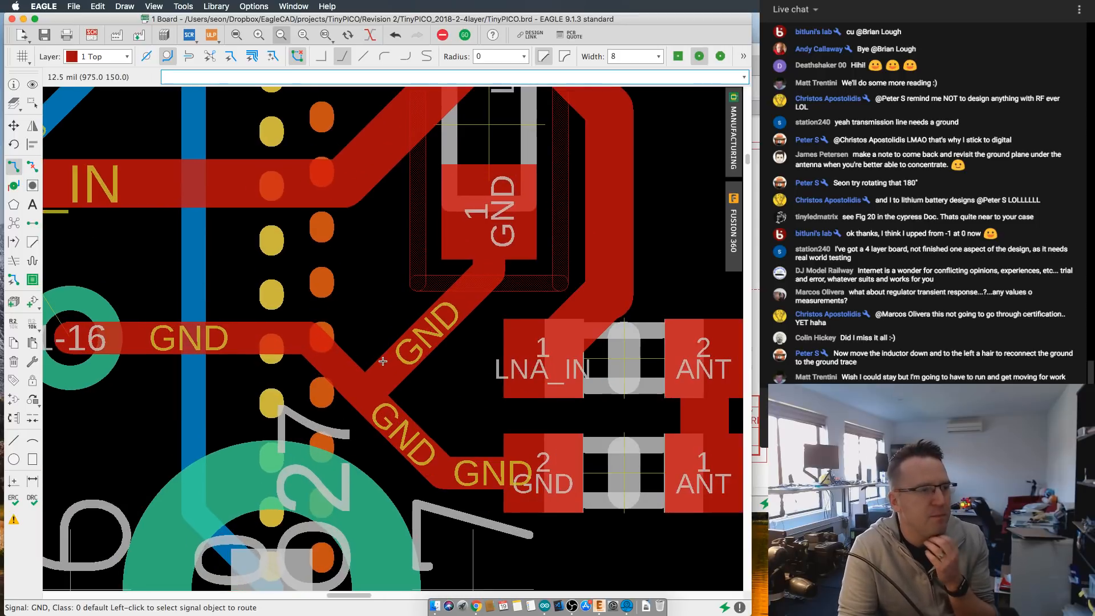
- Move the upright matching component down and left, bringing its GND pad closer to the diagonal GND trace
scroll(427, 354, "down", 1)
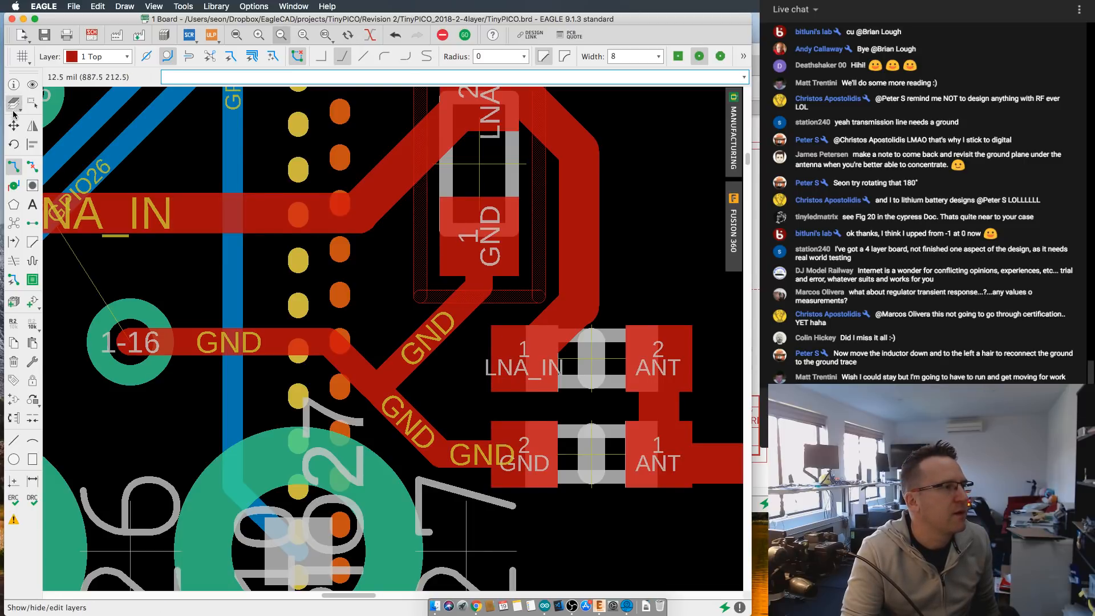
middle_click_drag(509, 295, 494, 179)
scroll(496, 193, "up", 1)
scroll(507, 218, "down", 4)
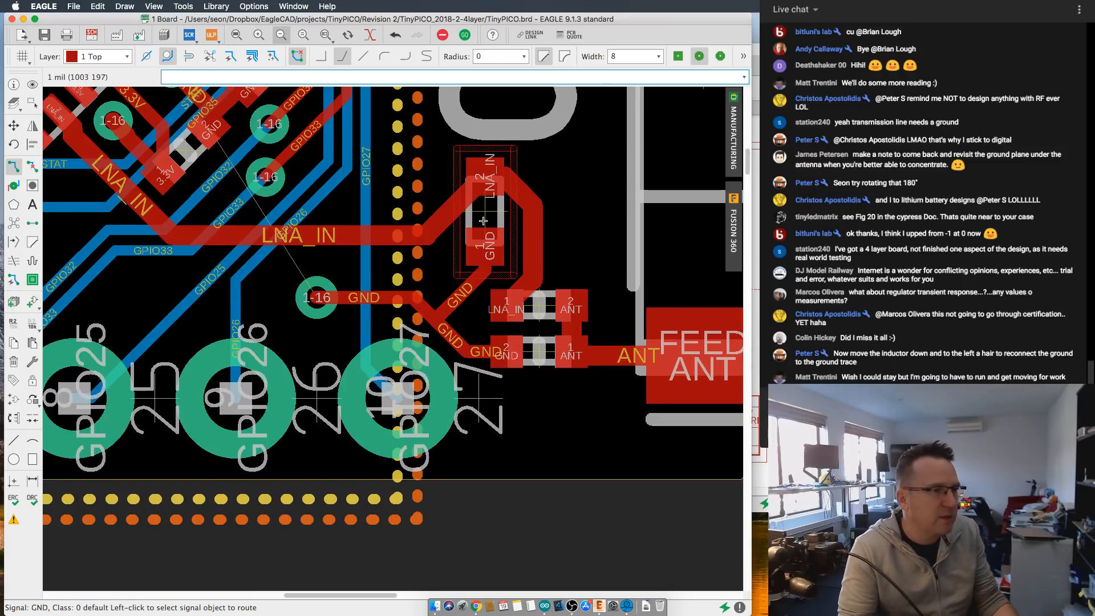
left_click(14, 127)
left_click(481, 222)
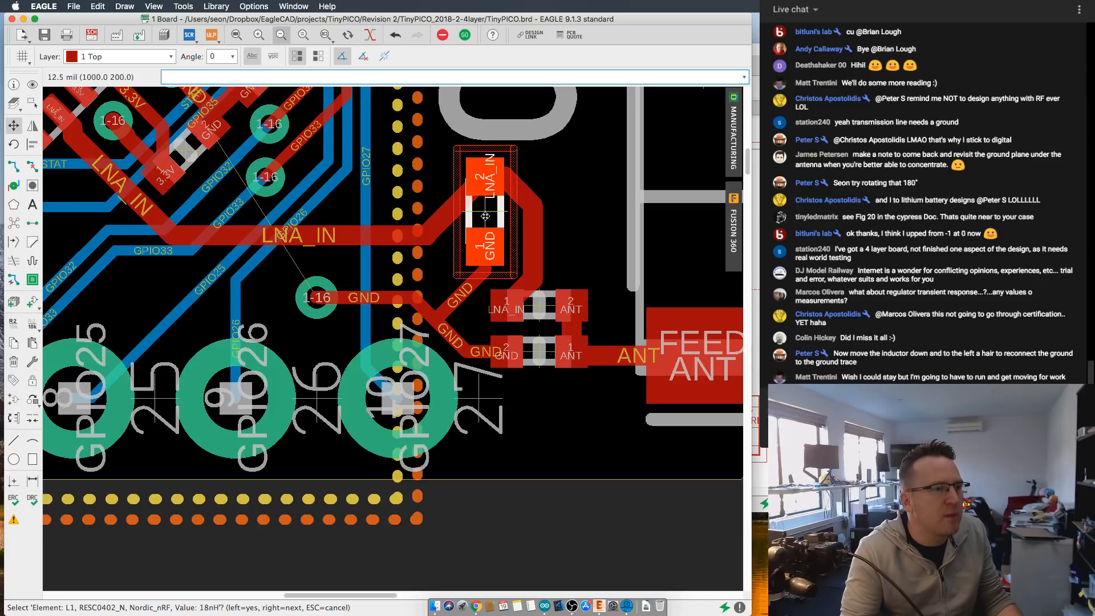
left_click(470, 225)
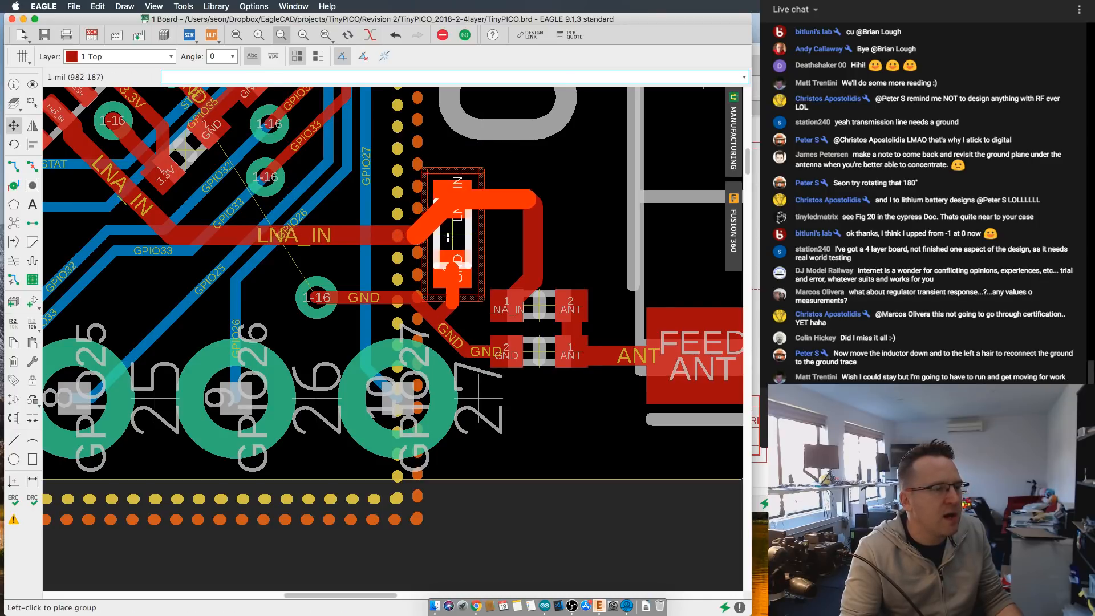
left_click(447, 242)
- Reshape the LNA_IN trace between the upright component and the series component into a short diagonal and a vertical drop onto the LNA_IN pad
left_click(505, 207)
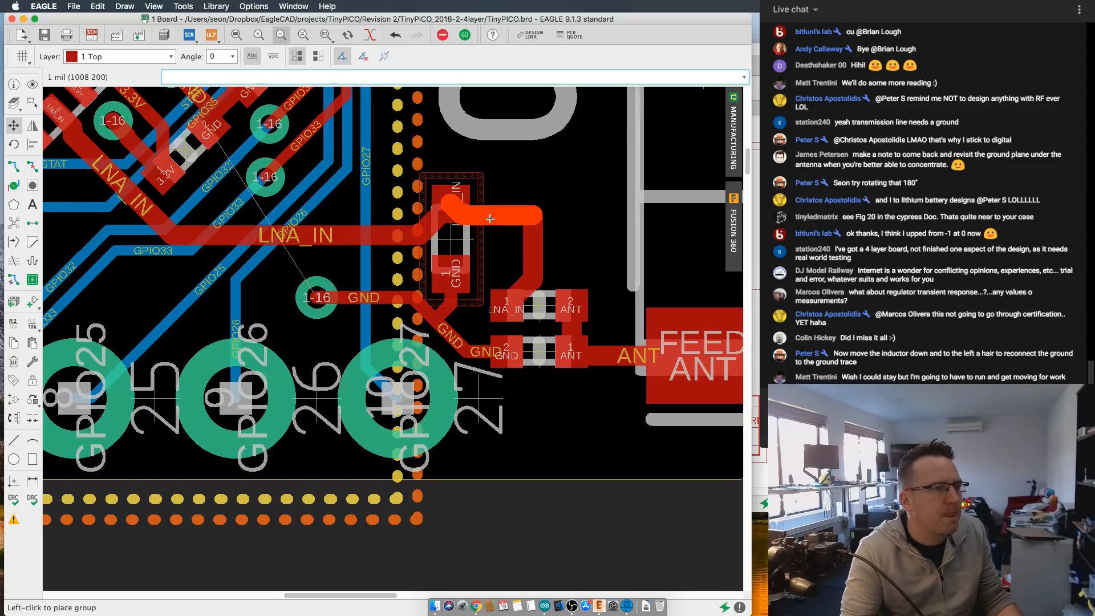
left_click(509, 205)
left_click(533, 238)
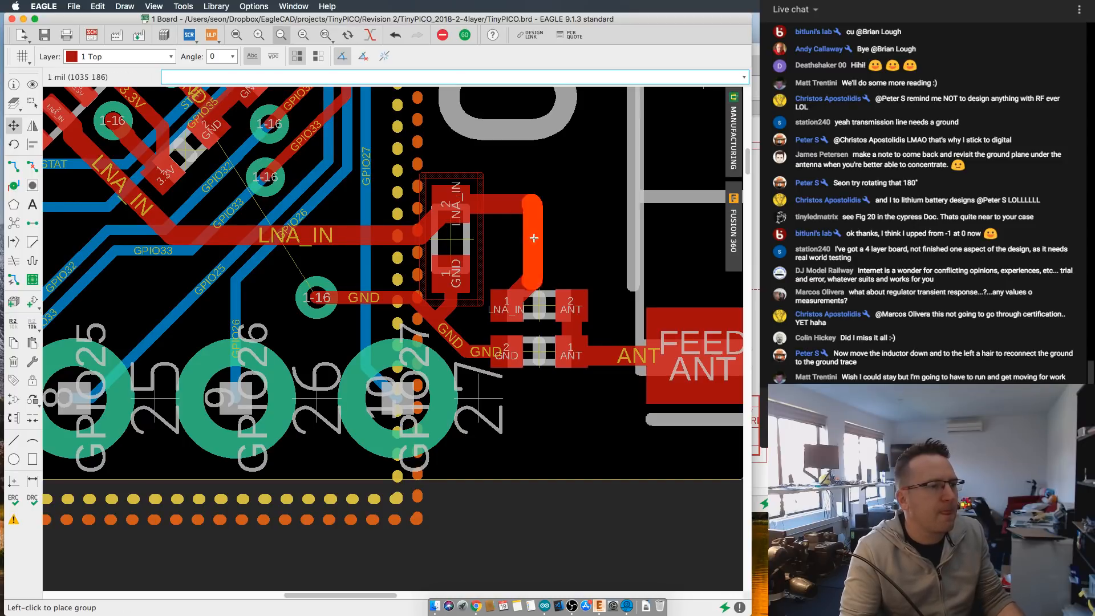
left_click(508, 237)
left_click(508, 237)
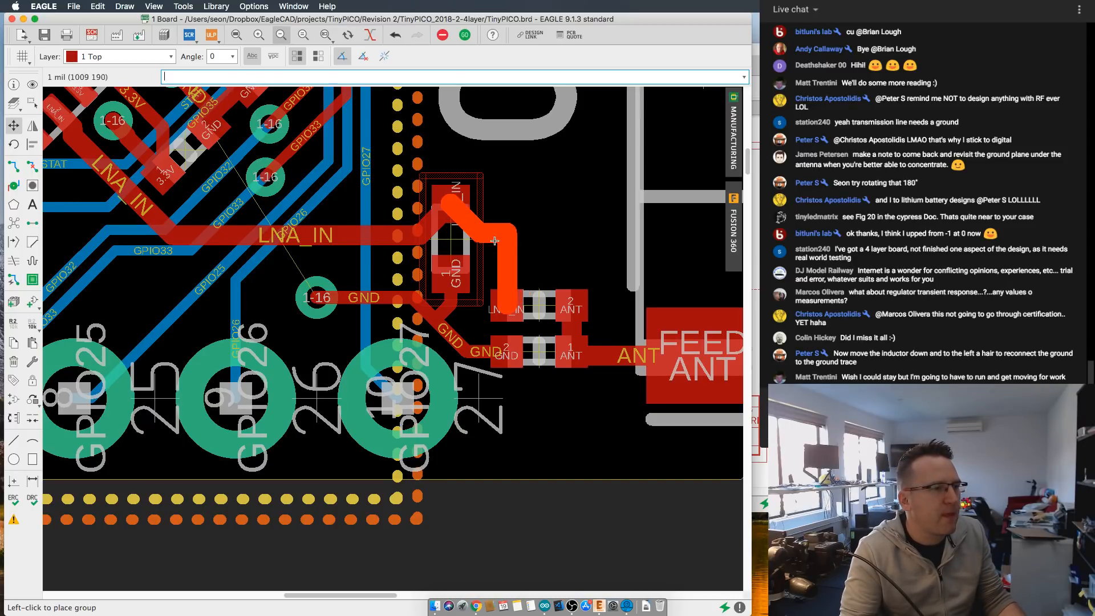
left_click(497, 262)
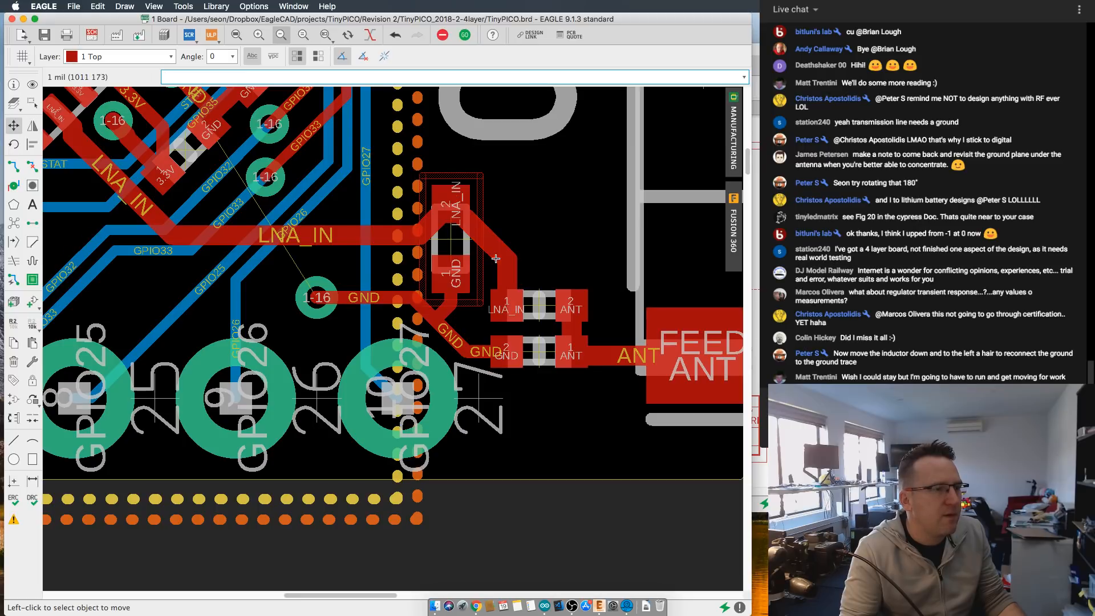
- Shift the horizontal LNA_IN trace from the chip upward to line up with the upright component's LNA_IN pad
scroll(446, 203, "up", 1)
scroll(609, 236, "down", 2)
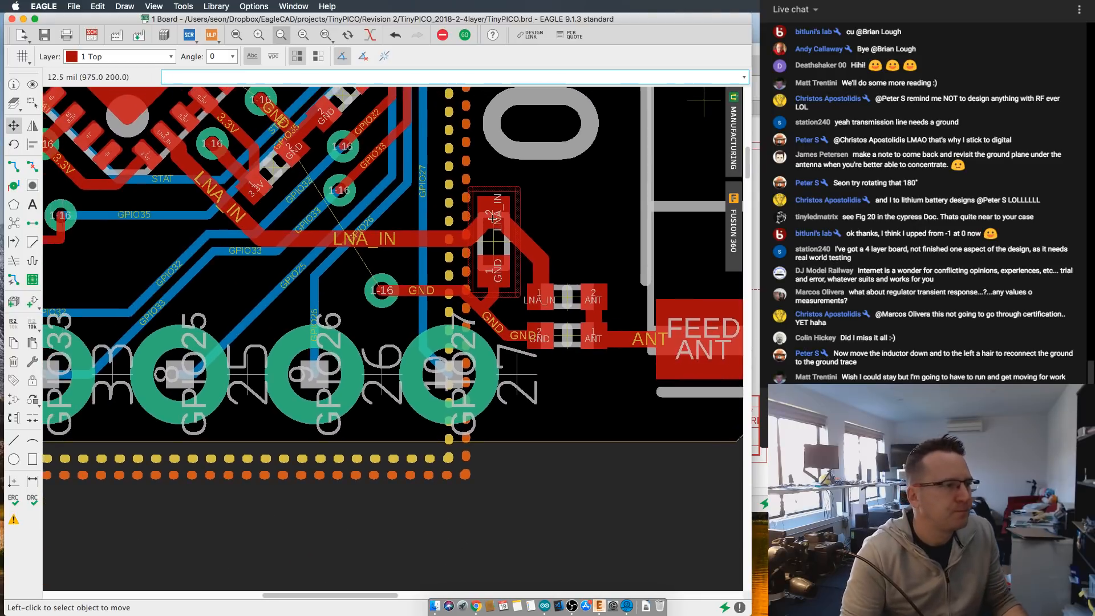
left_click(325, 240)
left_click(325, 237)
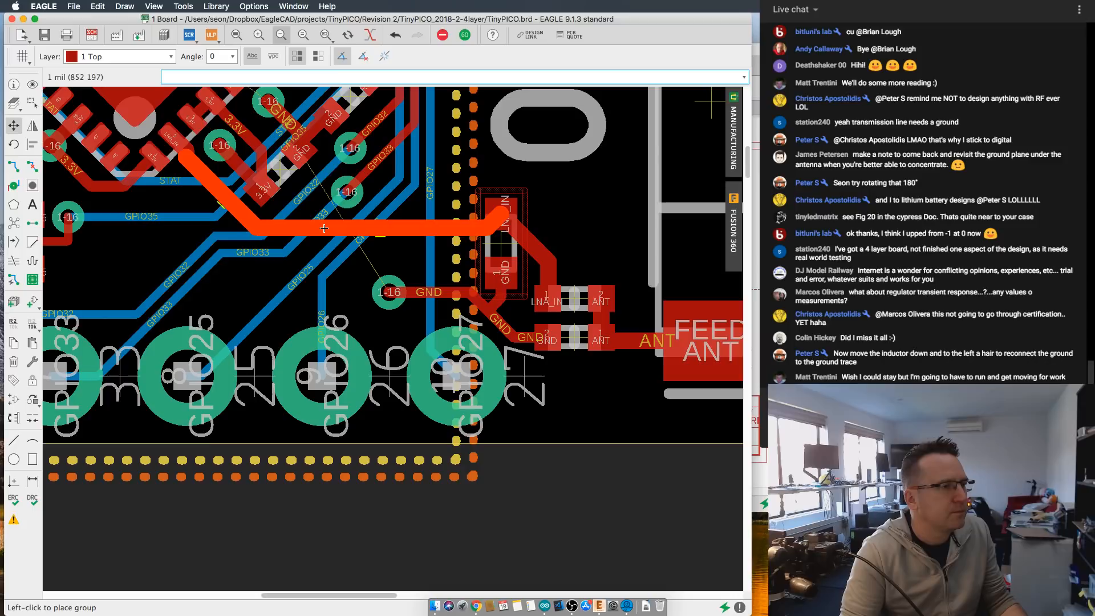
left_click(385, 219)
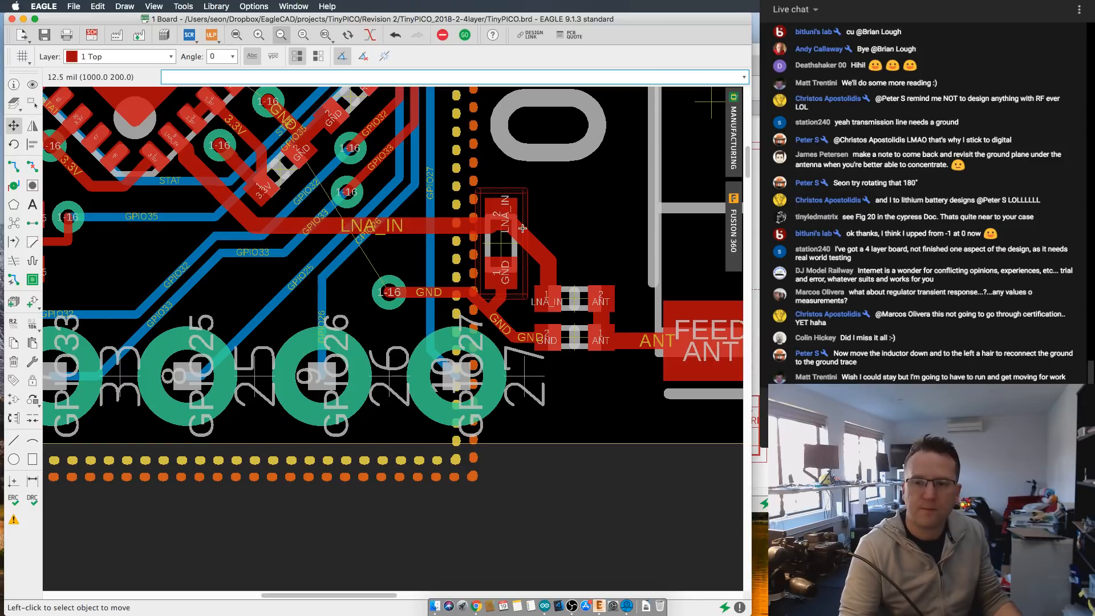
- Review the copper and isolation thicknesses of the layer stack in the design rules, and close them without running a check
scroll(581, 208, "down", 3)
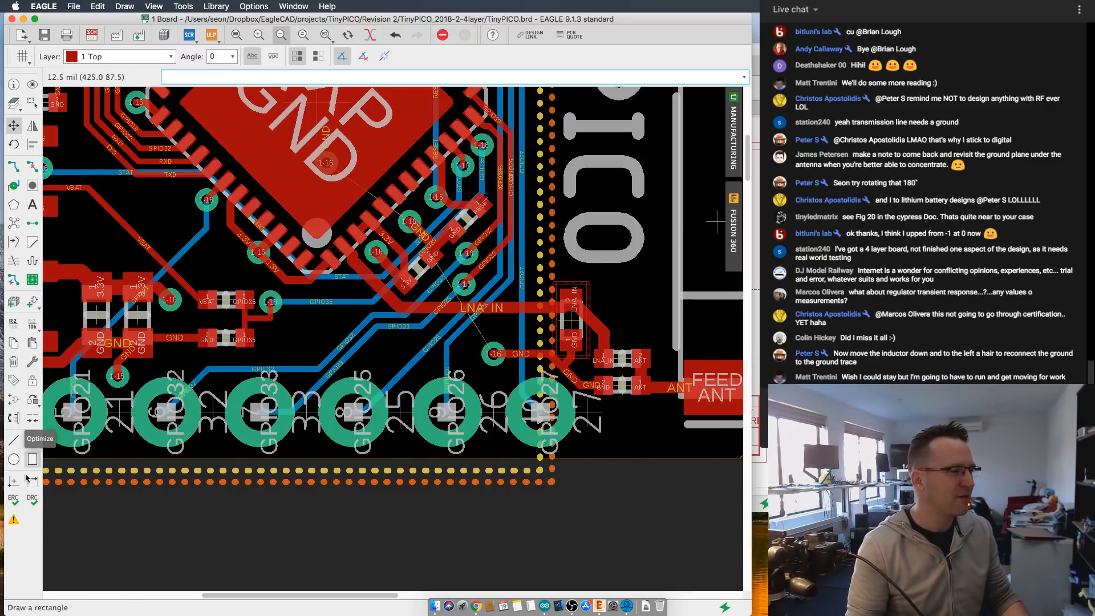
left_click(32, 500)
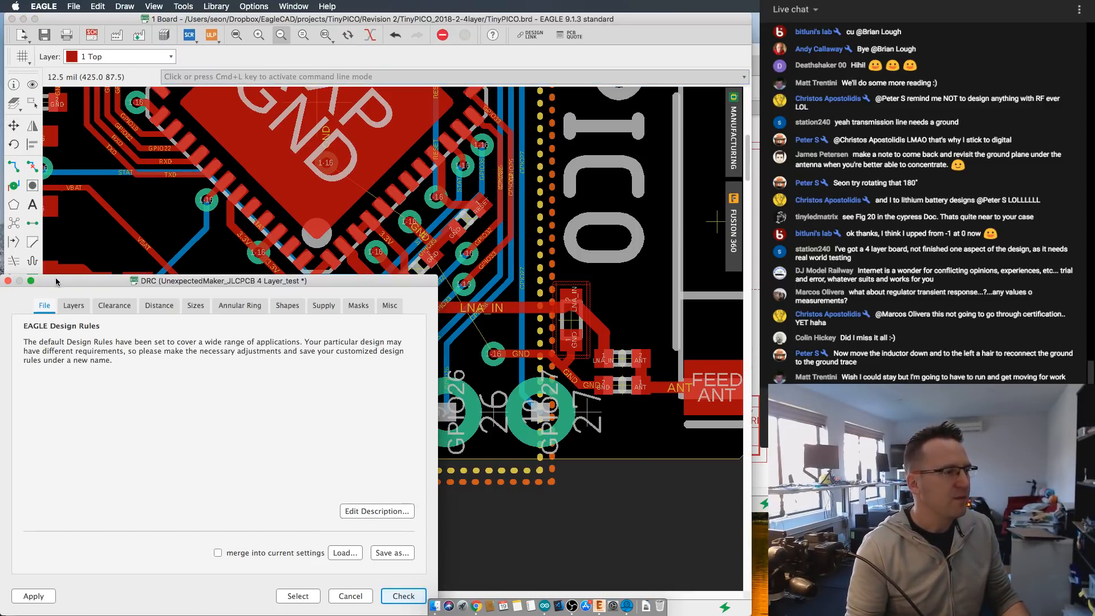
left_click(73, 305)
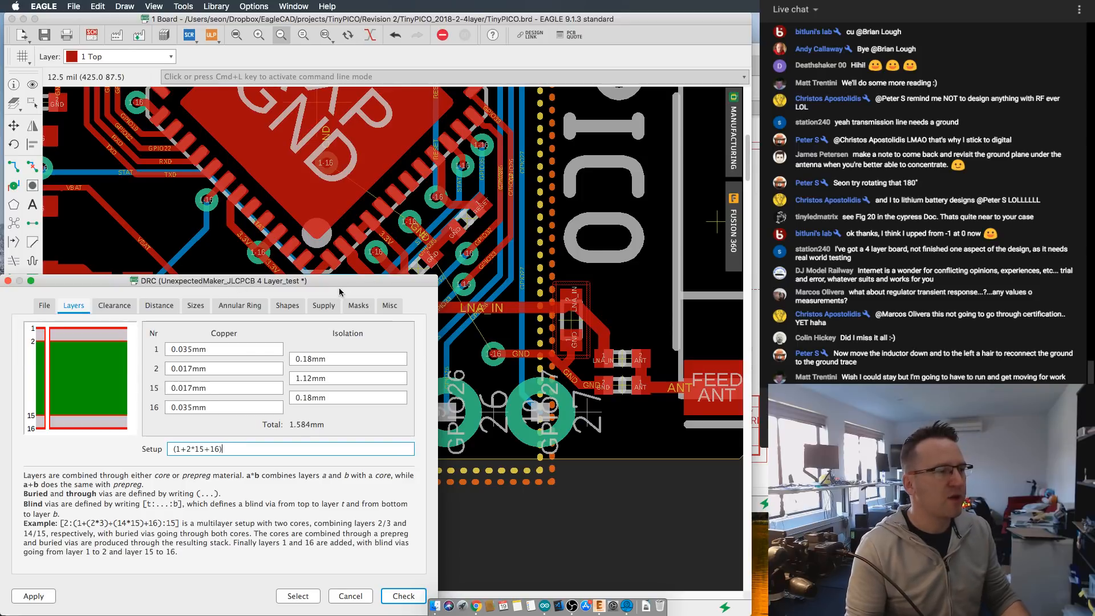
left_click_drag(383, 281, 549, 151)
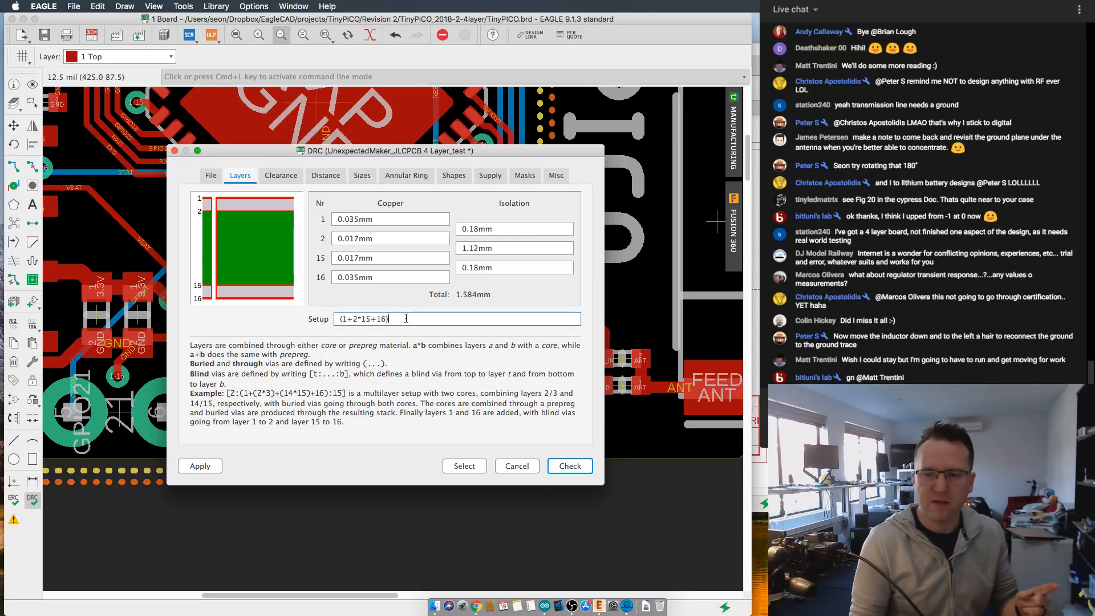
left_click(517, 467)
- Examine the overall board layout and follow the LNA_IN trace from the chip to the matching components
scroll(466, 373, "down", 2)
middle_click_drag(376, 325, 434, 359)
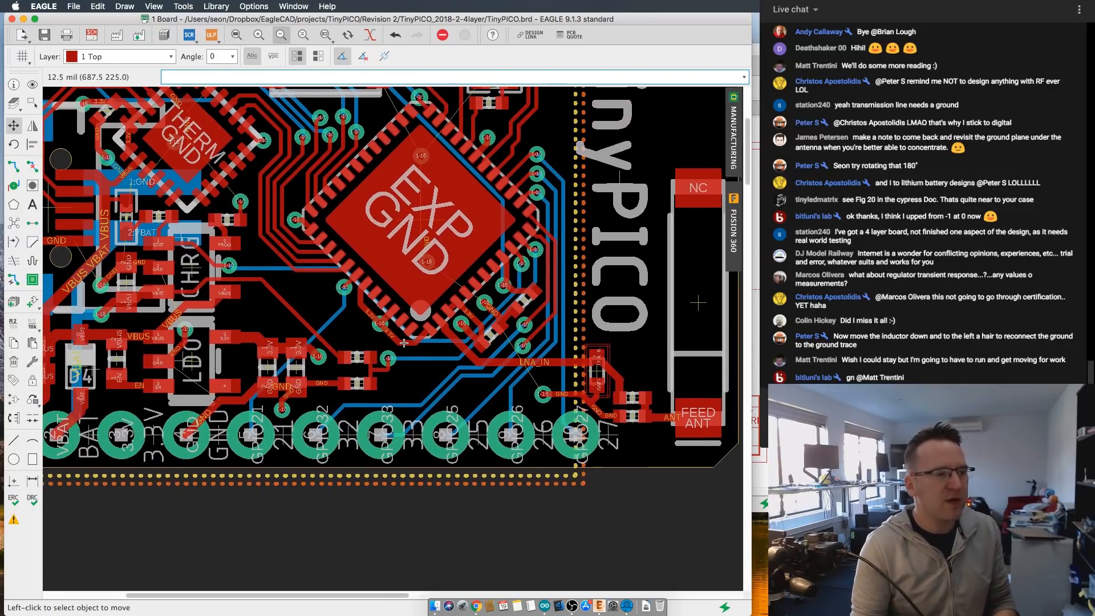
scroll(367, 323, "down", 2)
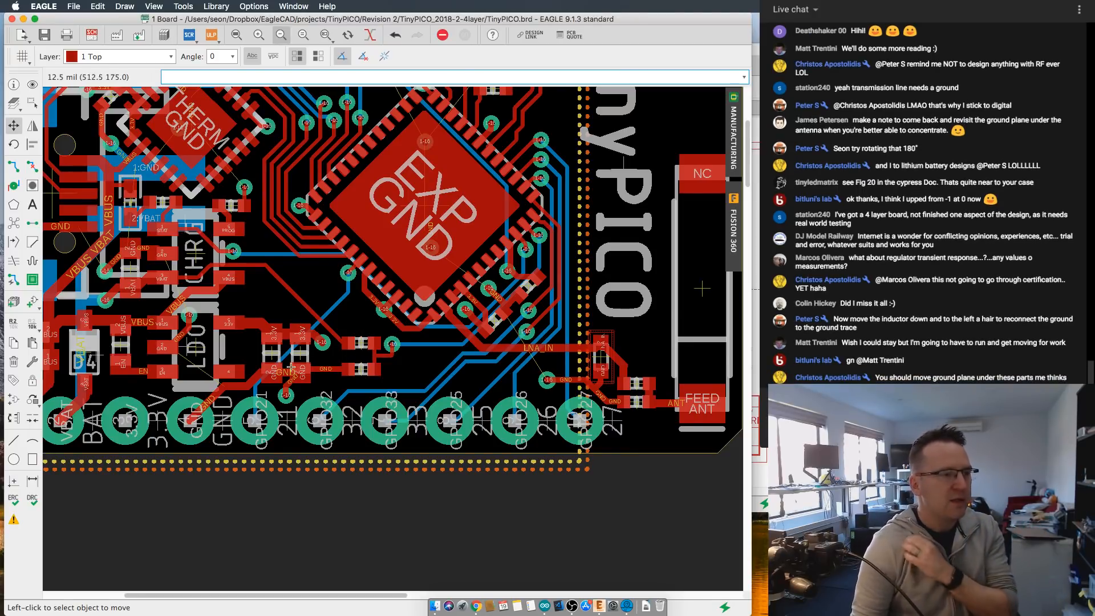
scroll(311, 365, "down", 2)
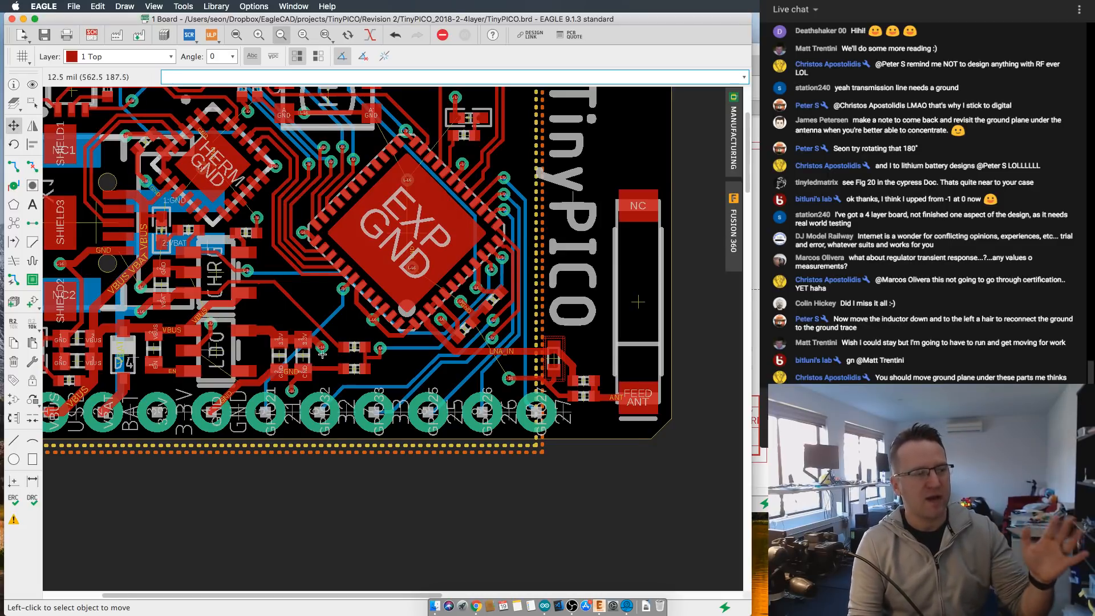
middle_click_drag(334, 356, 401, 425)
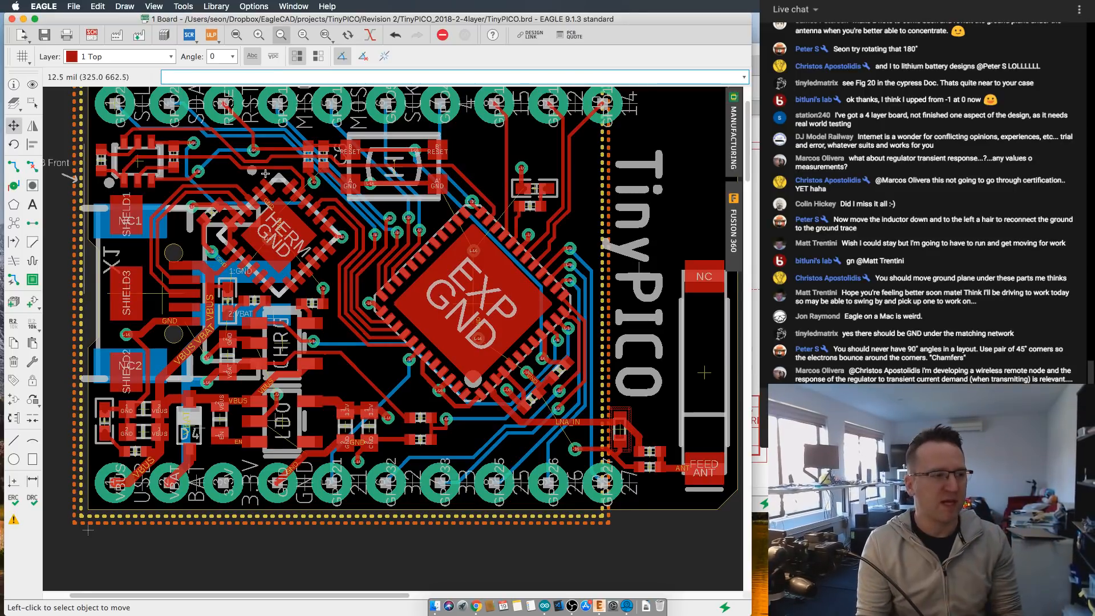
scroll(416, 360, "up", 5)
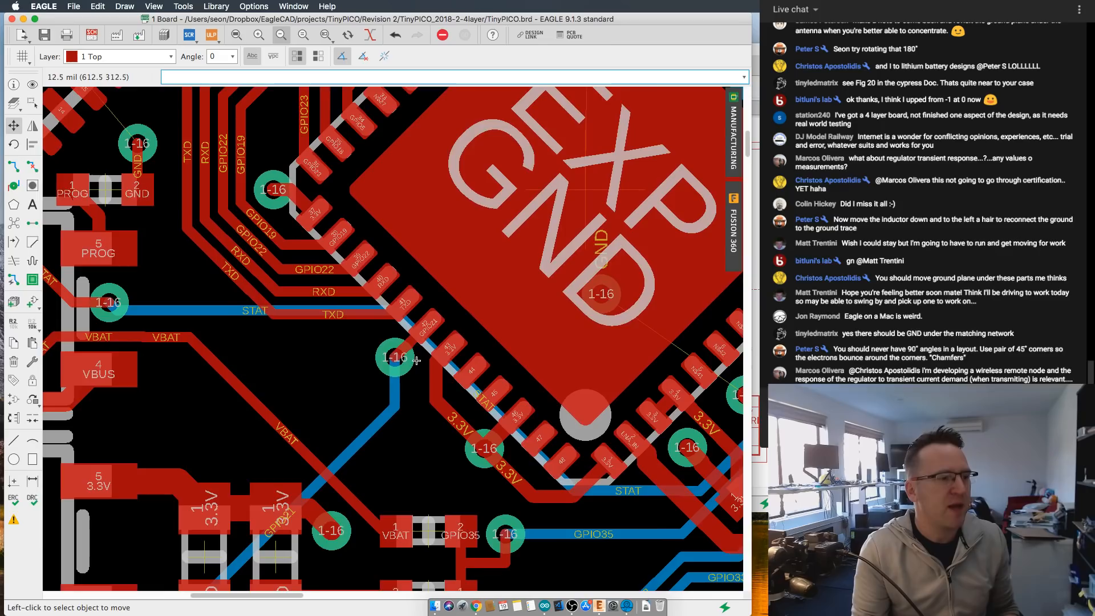
scroll(416, 361, "down", 5)
scroll(416, 361, "right", 7)
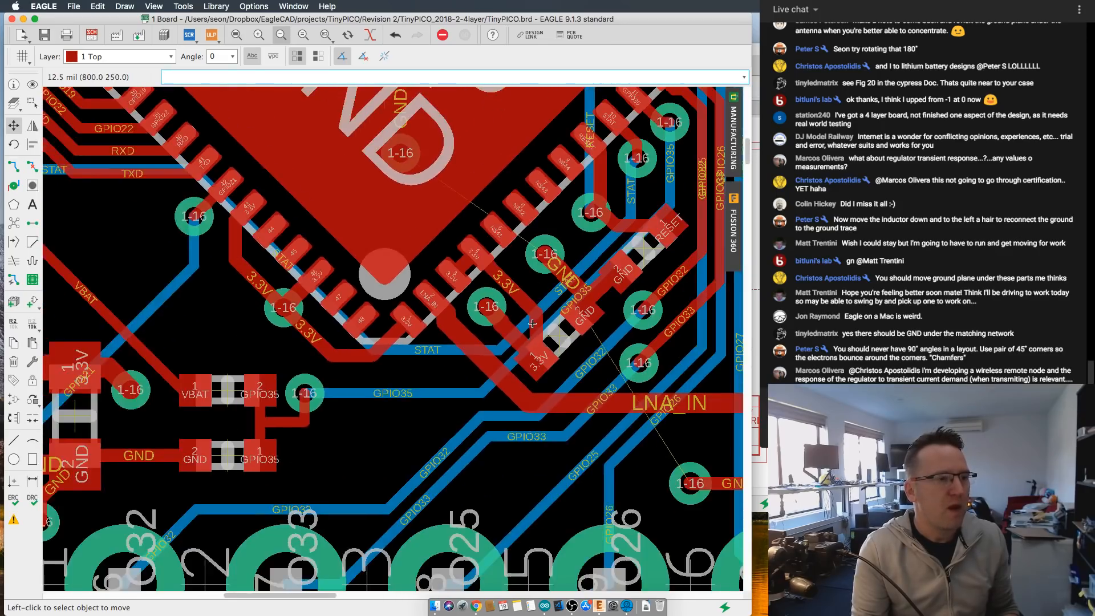
middle_click_drag(532, 324, 346, 352)
scroll(472, 344, "down", 1)
scroll(485, 347, "up", 3)
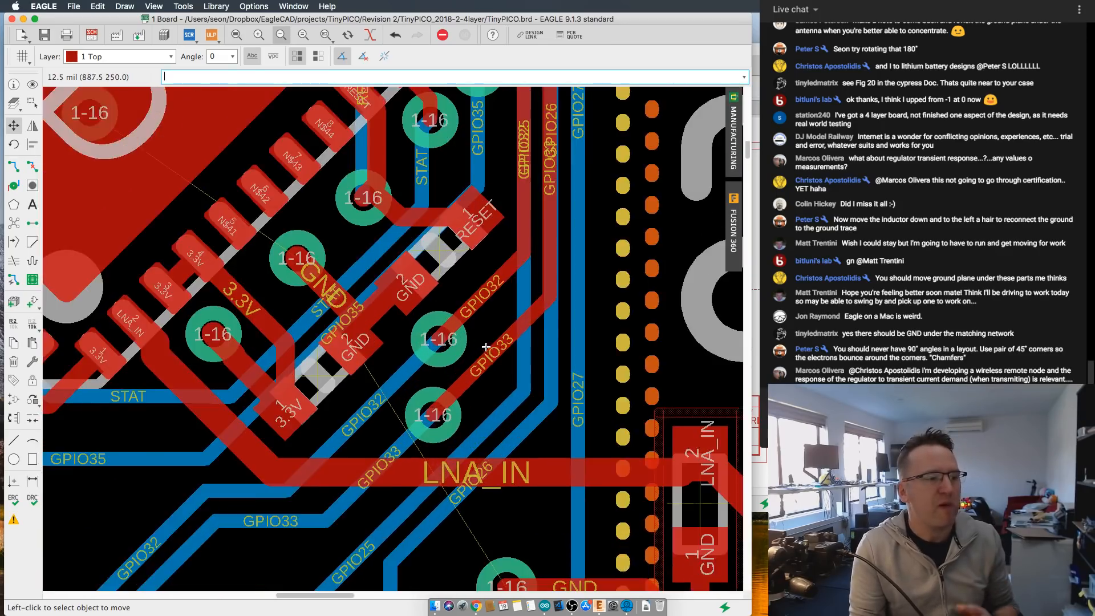
scroll(600, 478, "down", 1)
middle_click_drag(601, 477, 535, 310)
scroll(535, 310, "up", 1)
scroll(662, 463, "up", 3)
scroll(657, 462, "down", 1)
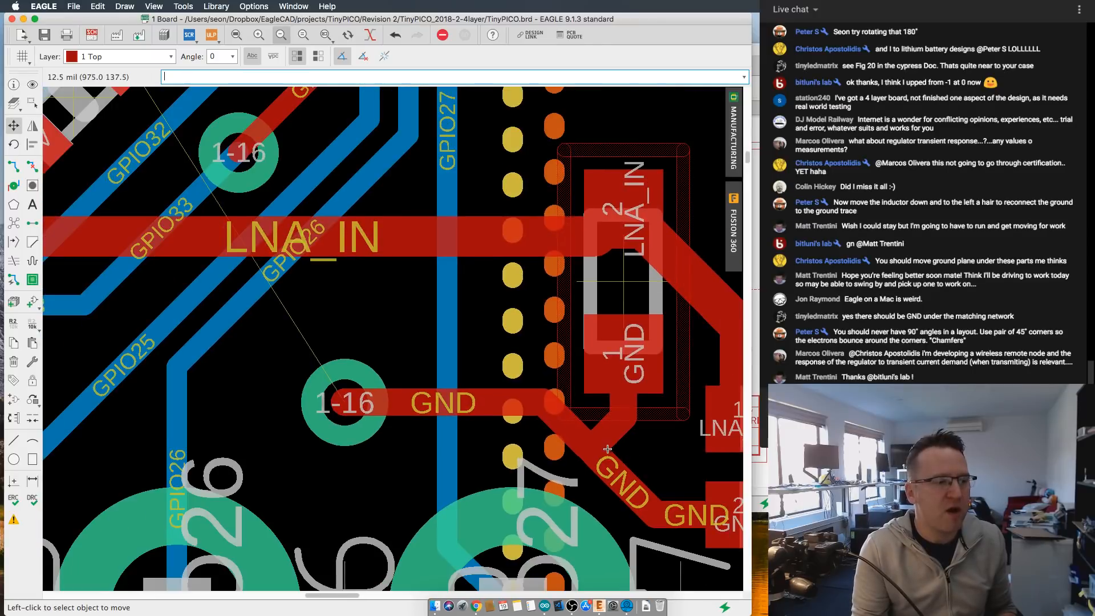
- Inspect the GND trace junction below the upright matching component and its path back to the GND via
scroll(607, 449, "up", 2)
middle_click_drag(610, 447, 487, 381)
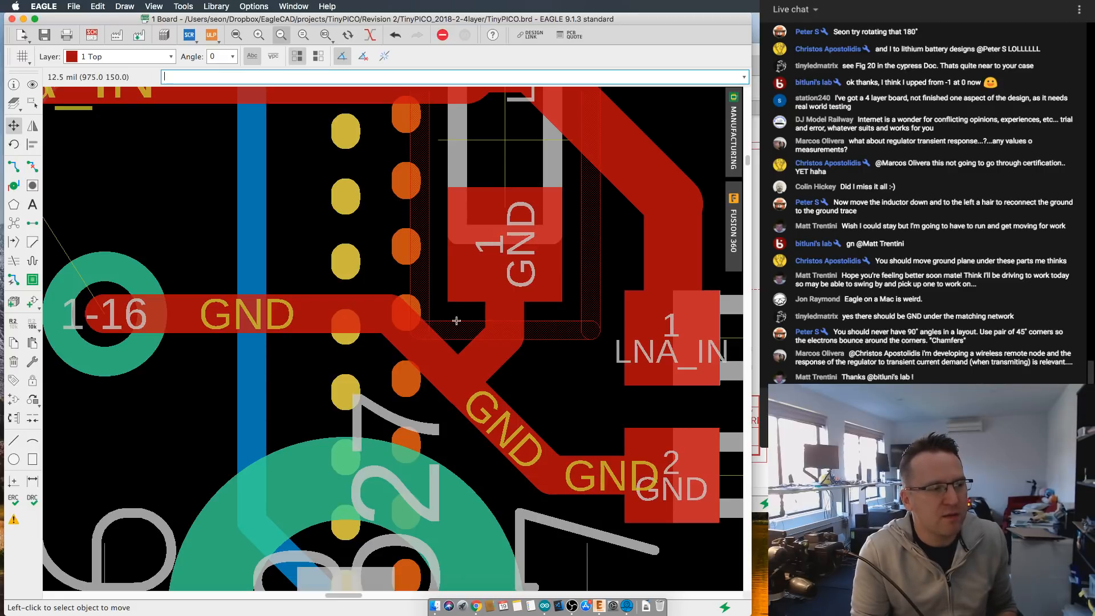
scroll(456, 344, "down", 1)
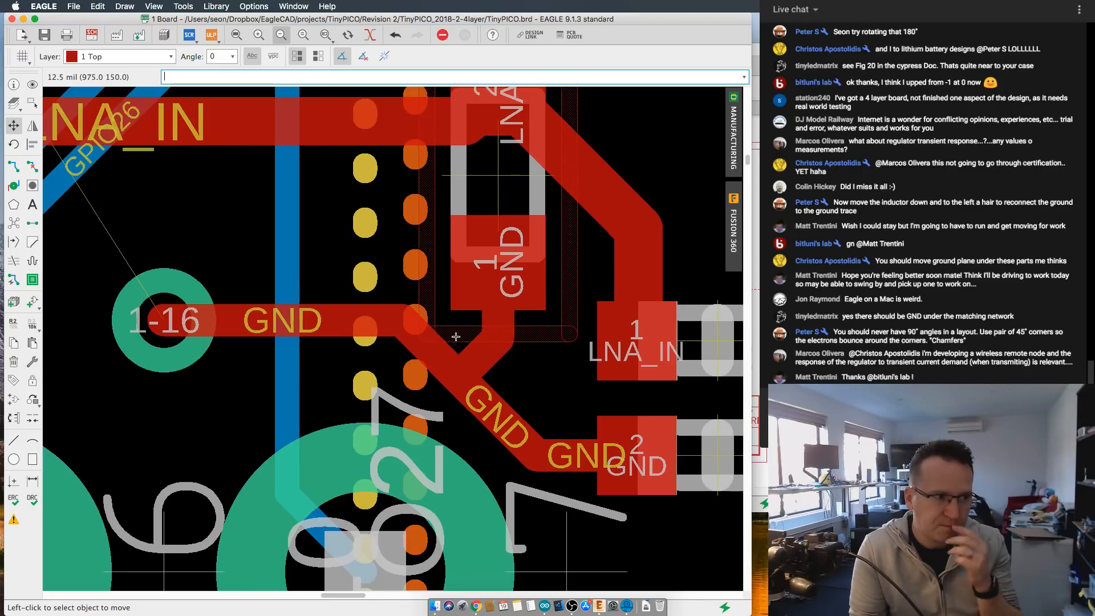
scroll(457, 323, "down", 1)
scroll(457, 323, "up", 1)
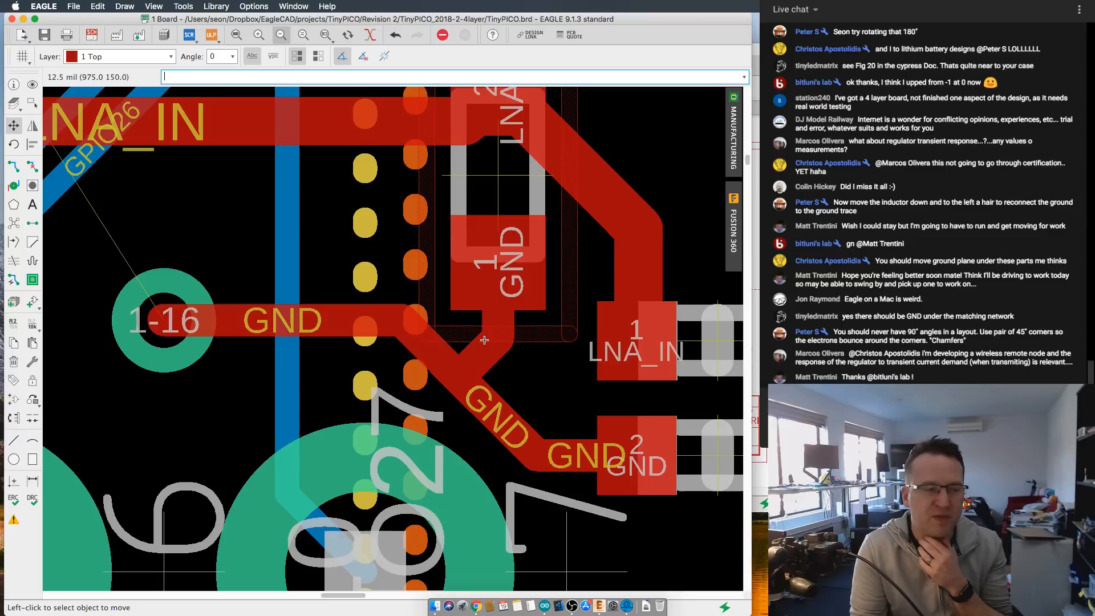
scroll(481, 359, "down", 2)
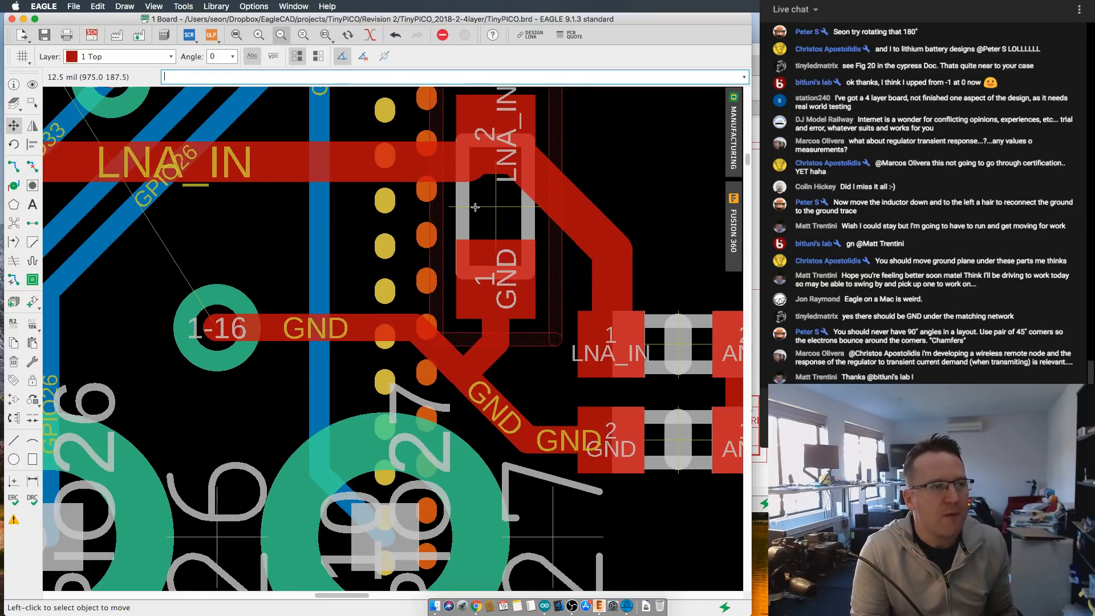
scroll(512, 241, "up", 1)
scroll(512, 242, "down", 4)
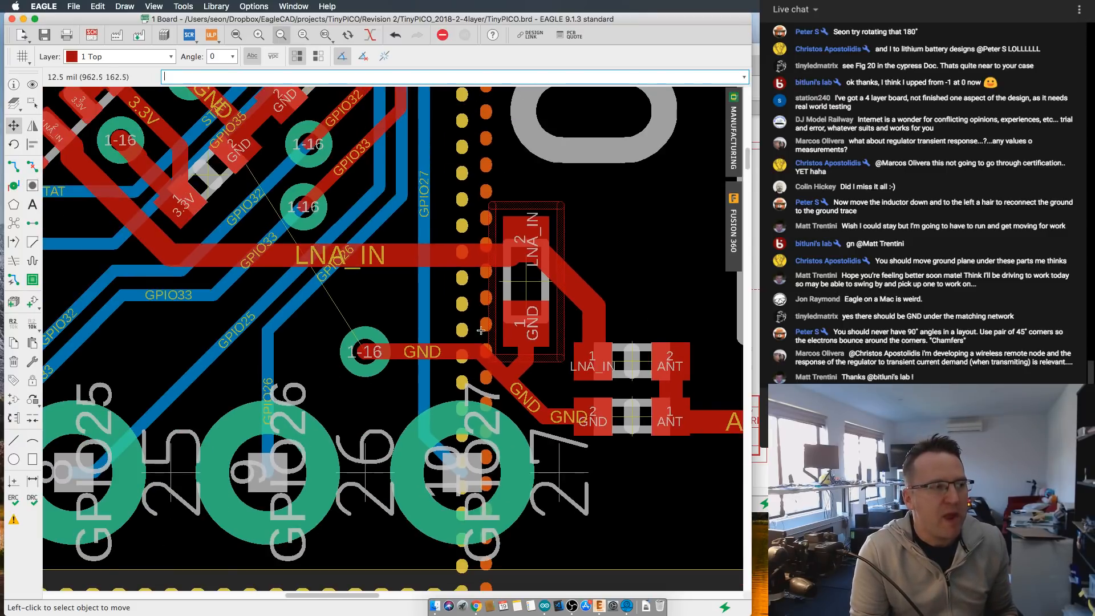
scroll(416, 318, "up", 1)
scroll(415, 318, "up", 2)
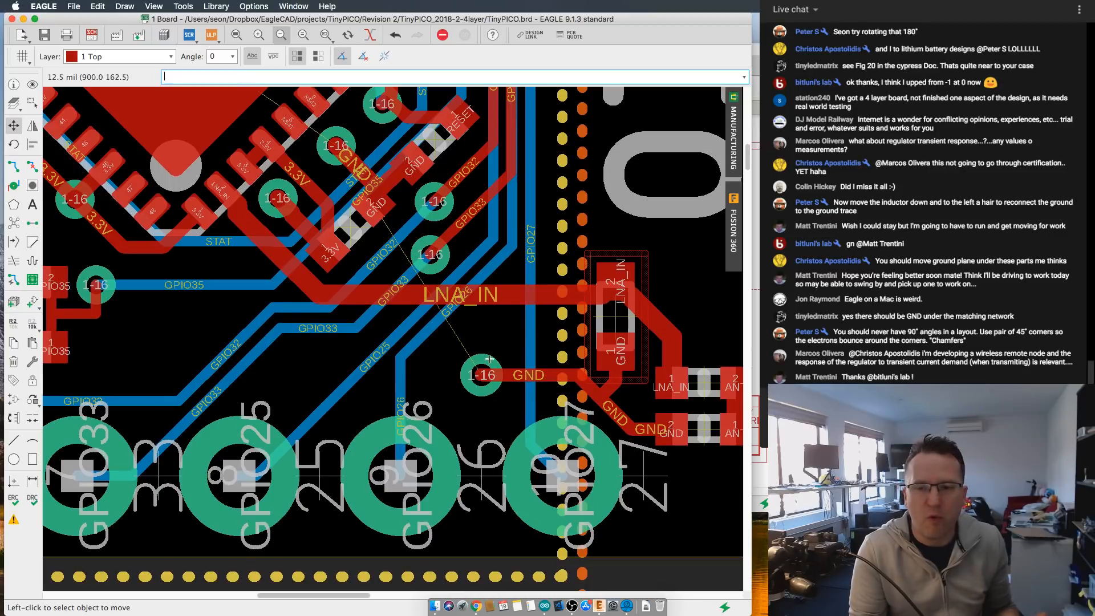
scroll(489, 358, "up", 3)
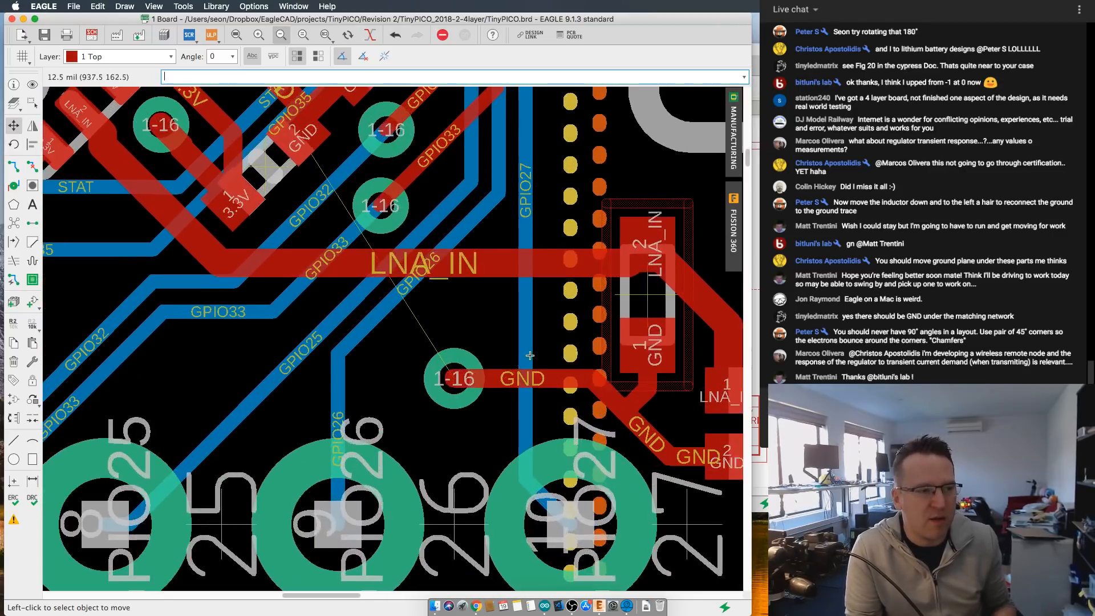
scroll(530, 356, "down", 5)
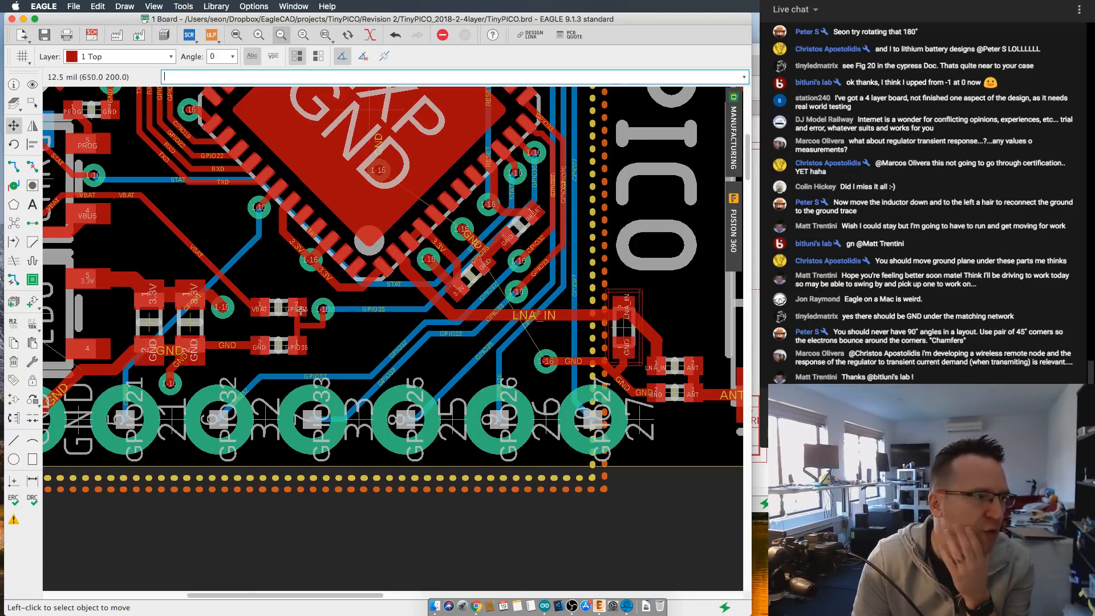
- Inspect the GND traces around the LDO and its capacitors, and the angled corner where a trace from a via meets the VBAT pad
scroll(171, 322, "up", 3)
scroll(409, 323, "up", 3)
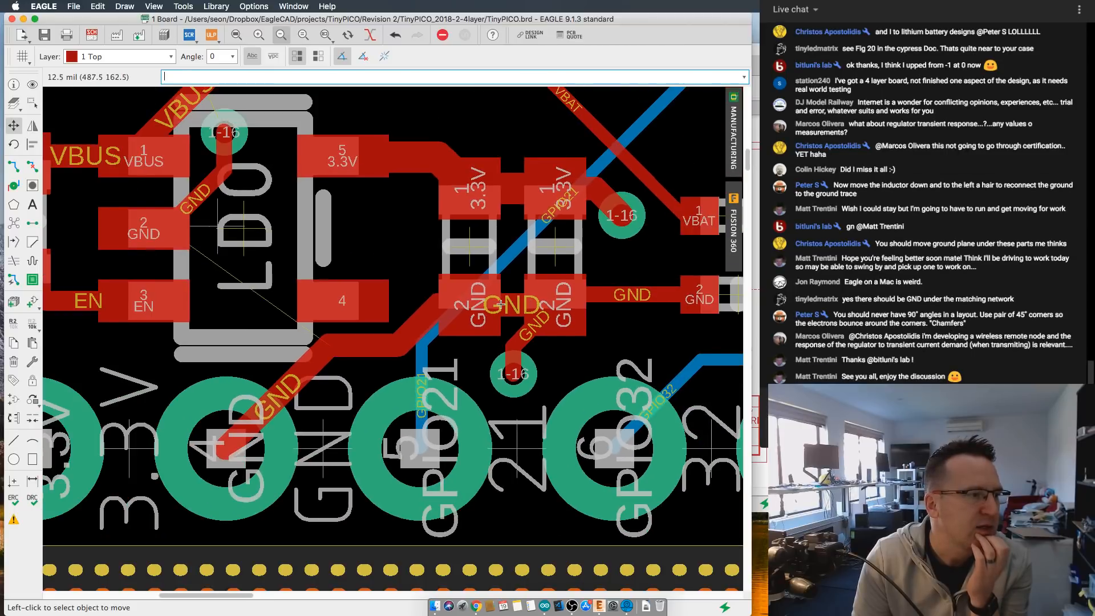
middle_click_drag(500, 304, 623, 333)
scroll(411, 235, "down", 1)
middle_click_drag(143, 108, 326, 253)
scroll(326, 252, "up", 5)
scroll(443, 275, "up", 1)
scroll(429, 272, "up", 1)
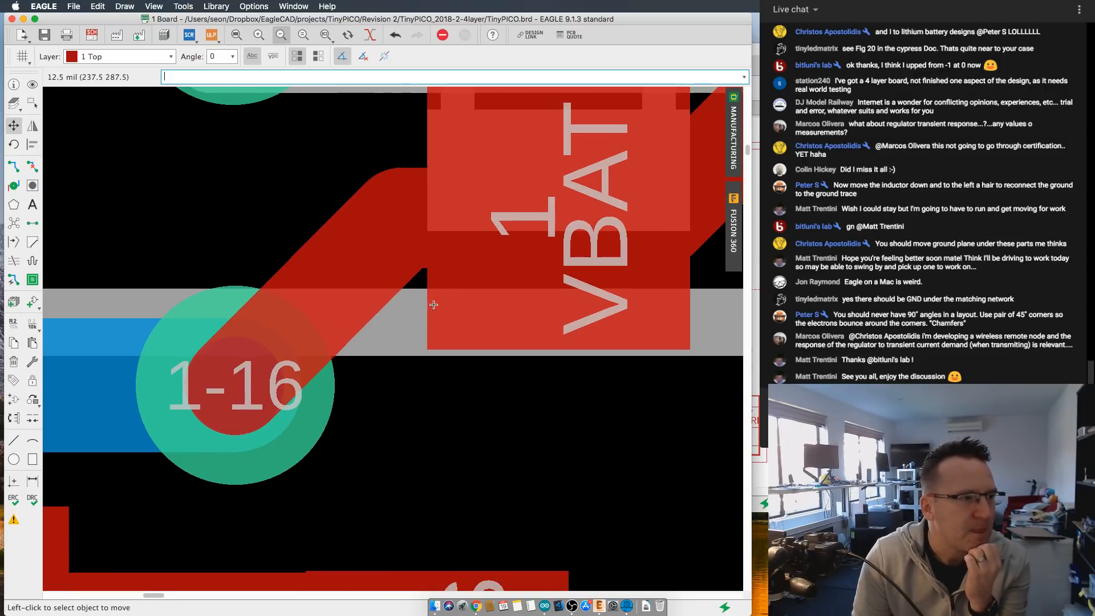
scroll(413, 274, "up", 2)
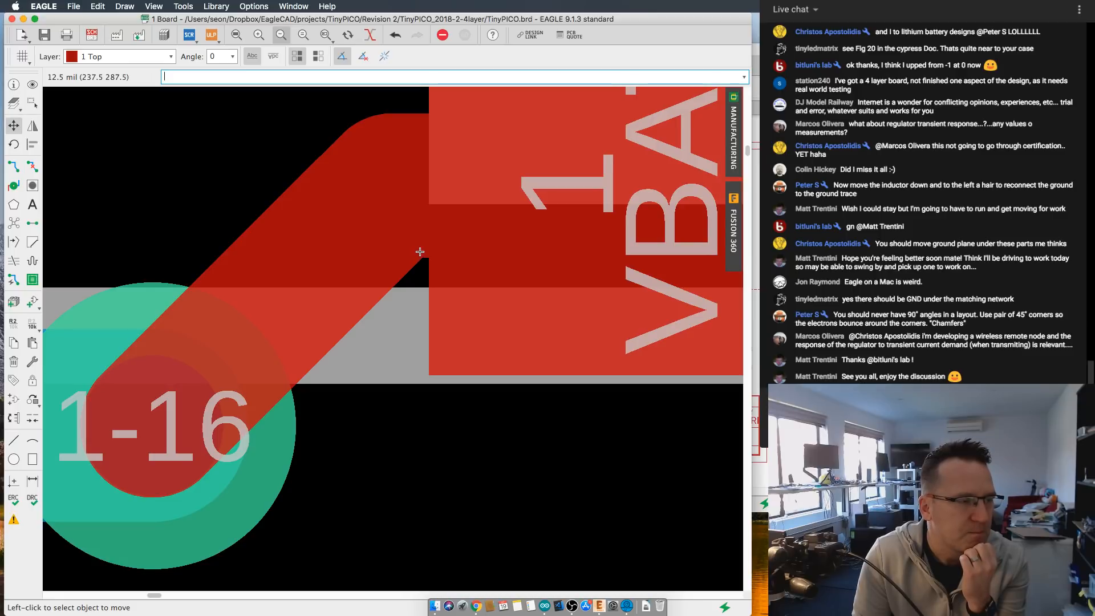
scroll(420, 251, "down", 1)
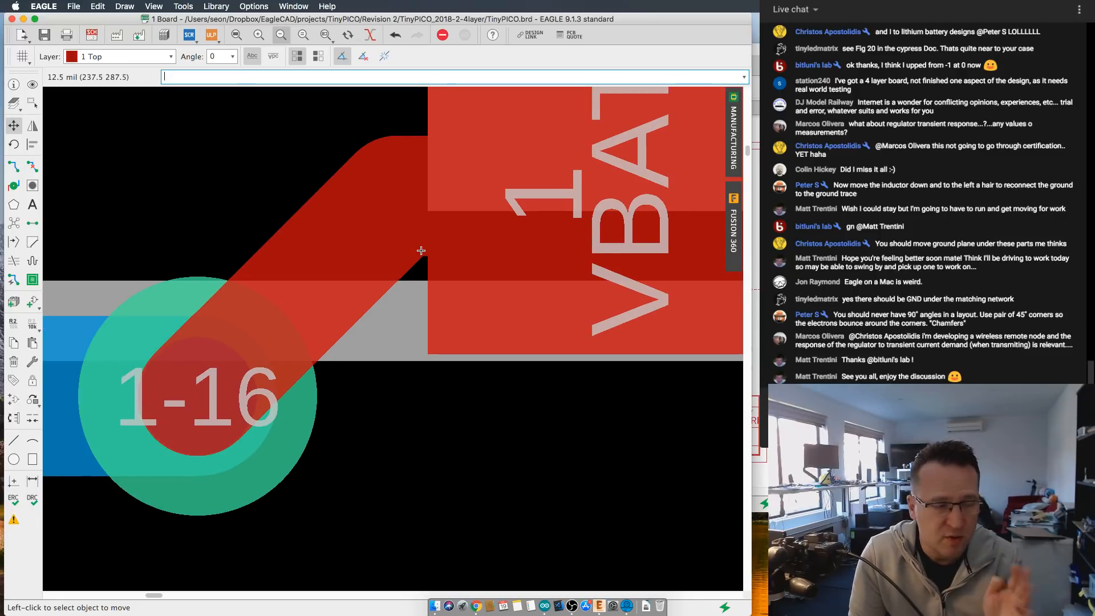
- Inspect the trace corners around the charger and LDO, and the VBUS junction between the USB connector and the THERM GND chip
scroll(421, 251, "down", 5)
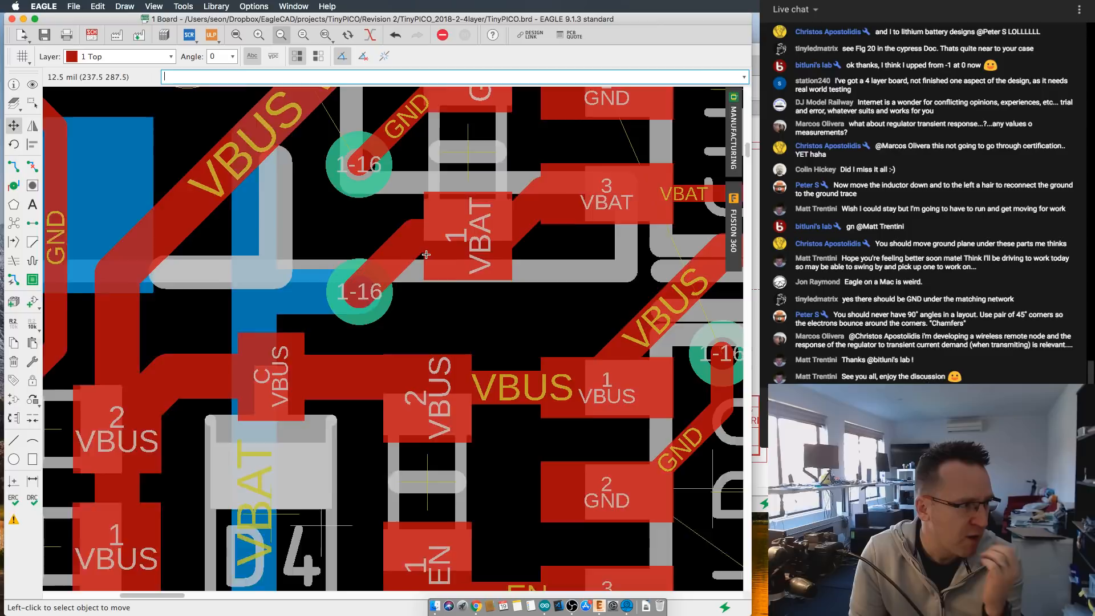
scroll(426, 254, "down", 4)
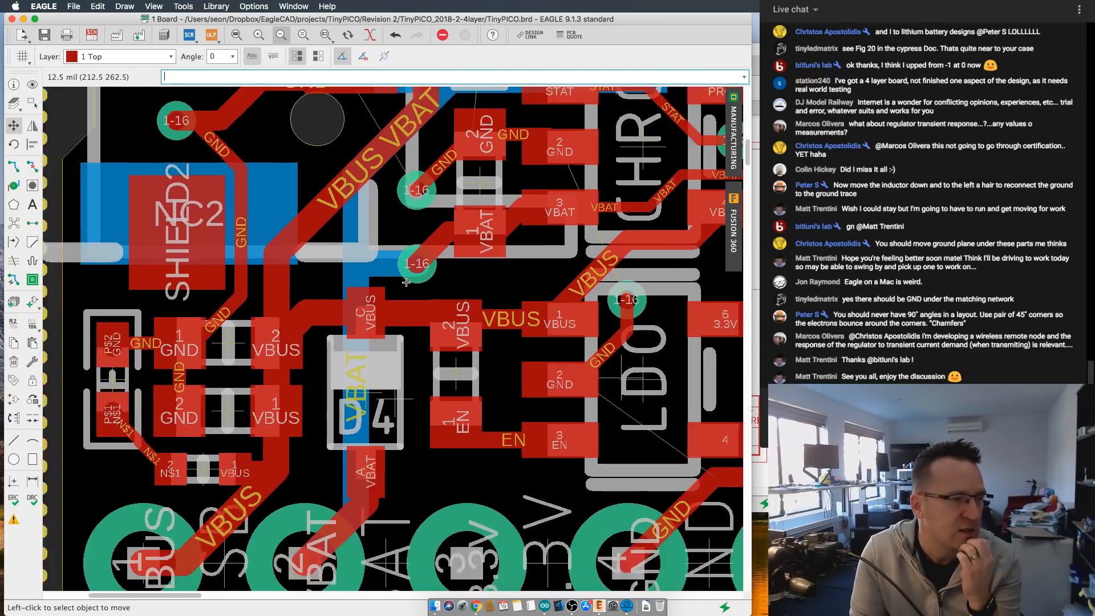
scroll(406, 282, "down", 5)
scroll(436, 416, "up", 2)
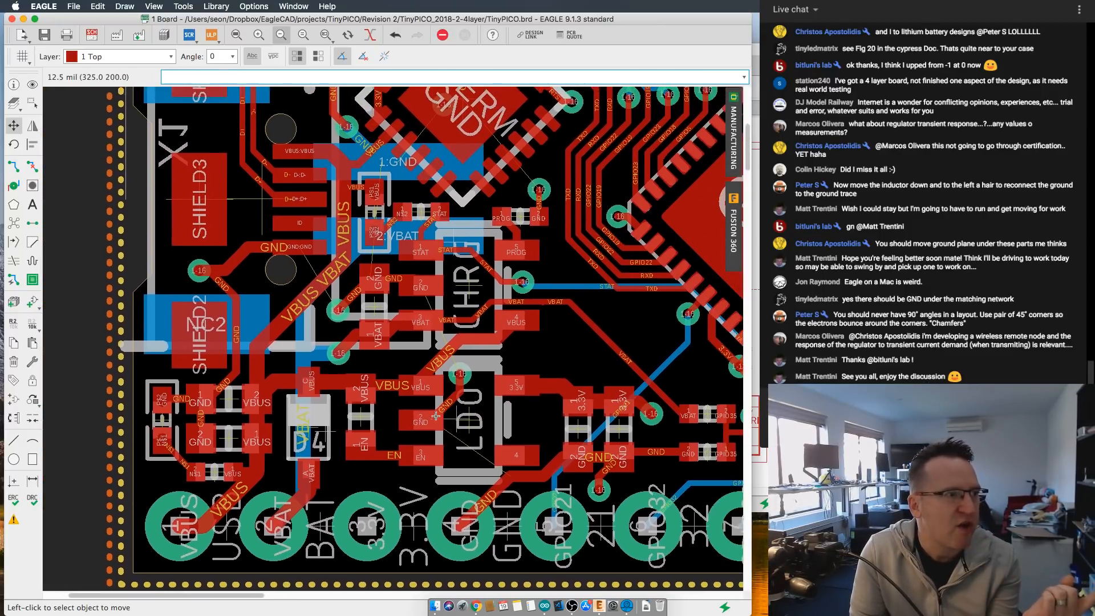
scroll(436, 416, "up", 3)
scroll(459, 357, "up", 2)
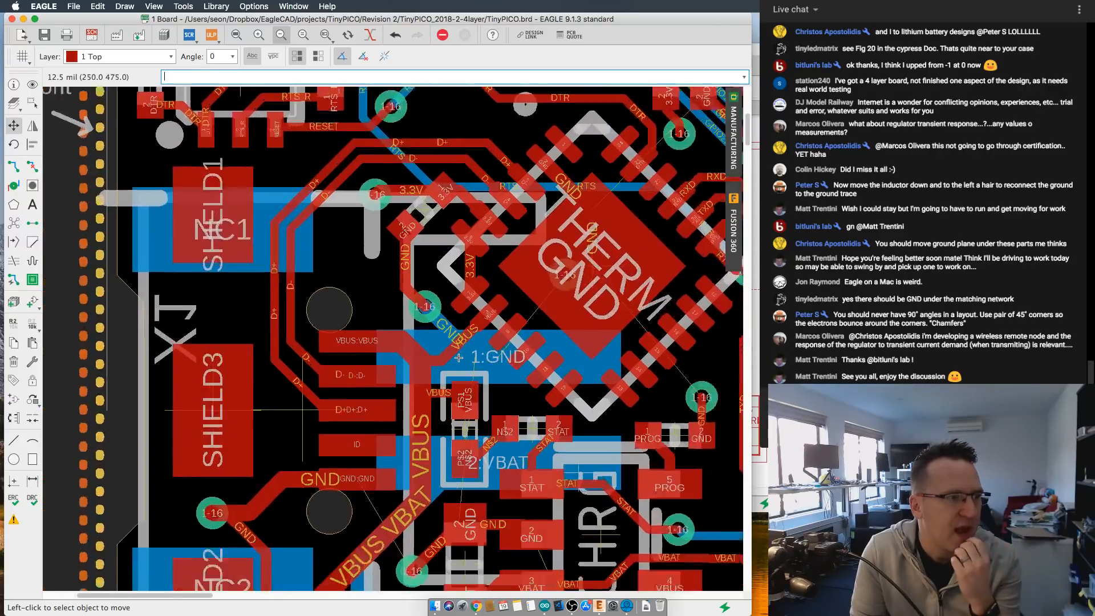
scroll(456, 355, "up", 3)
scroll(442, 348, "up", 2)
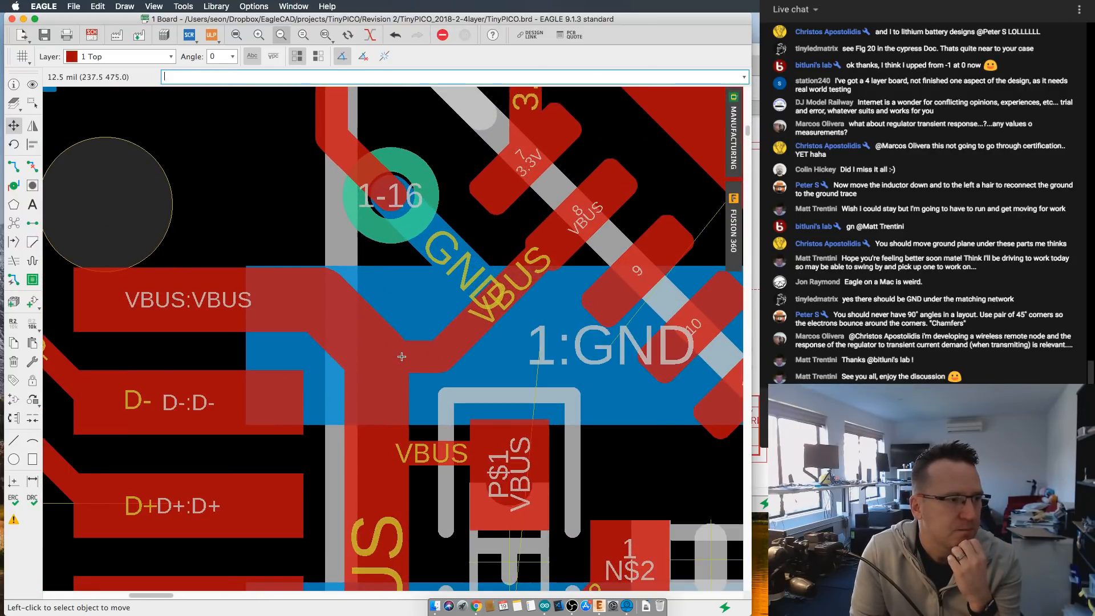
scroll(442, 357, "down", 5)
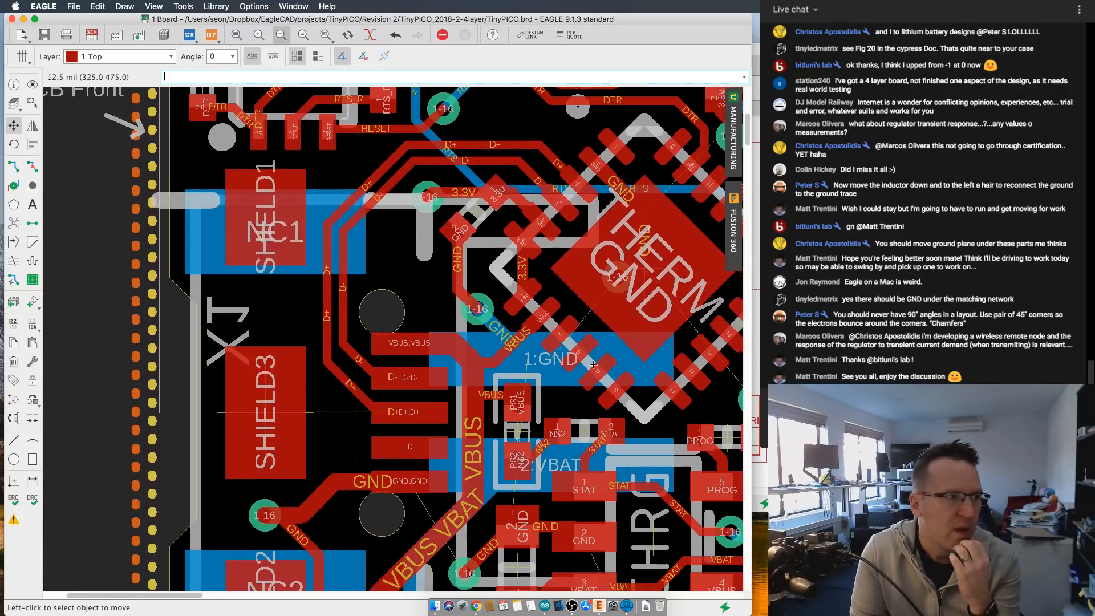
scroll(512, 358, "down", 6)
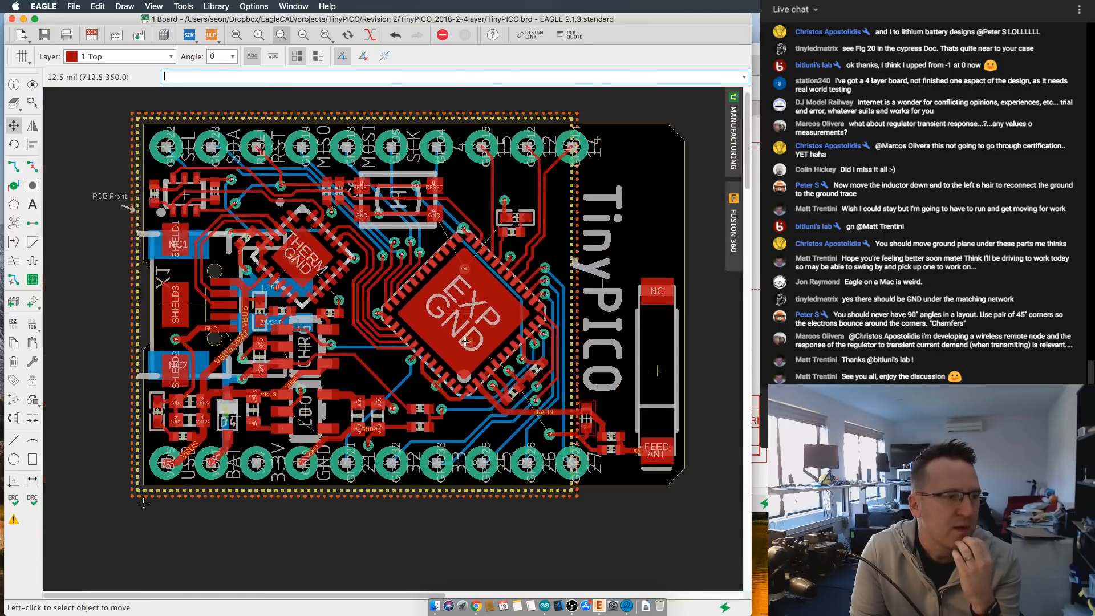
- Examine the GND junction below the upright matching component, its link to the GND via and the nearby LNA_IN corners
scroll(570, 422, "up", 6)
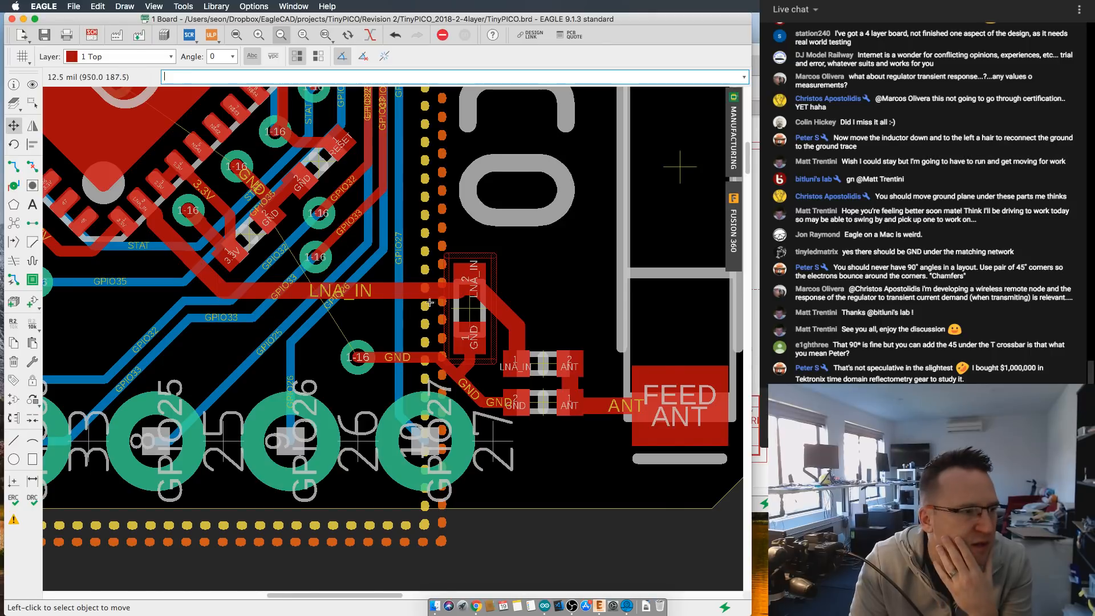
scroll(473, 333, "up", 4)
scroll(490, 301, "up", 2)
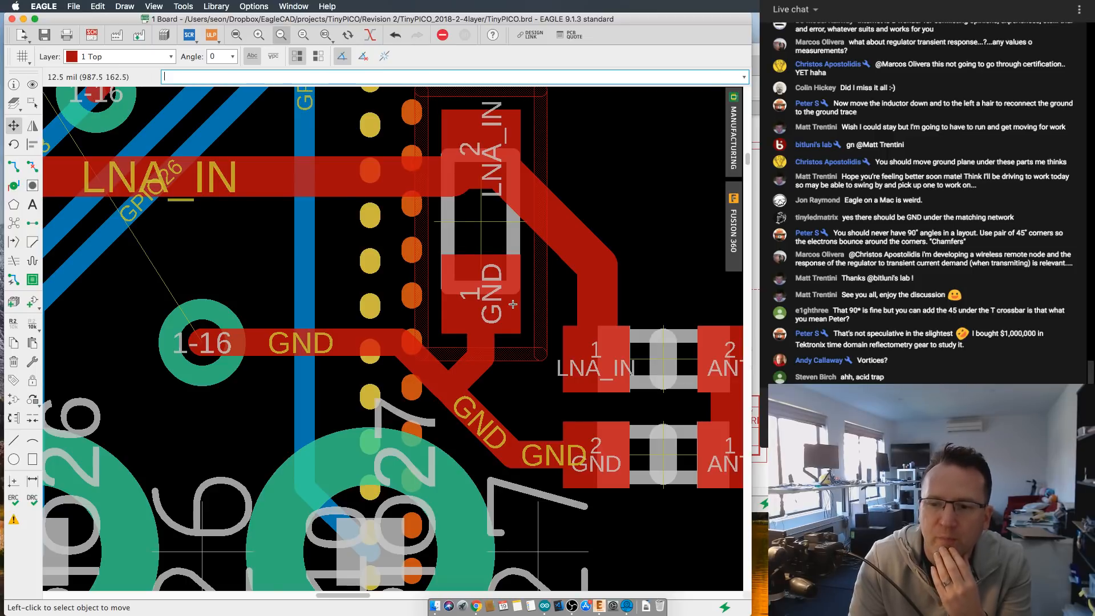
scroll(511, 304, "up", 2)
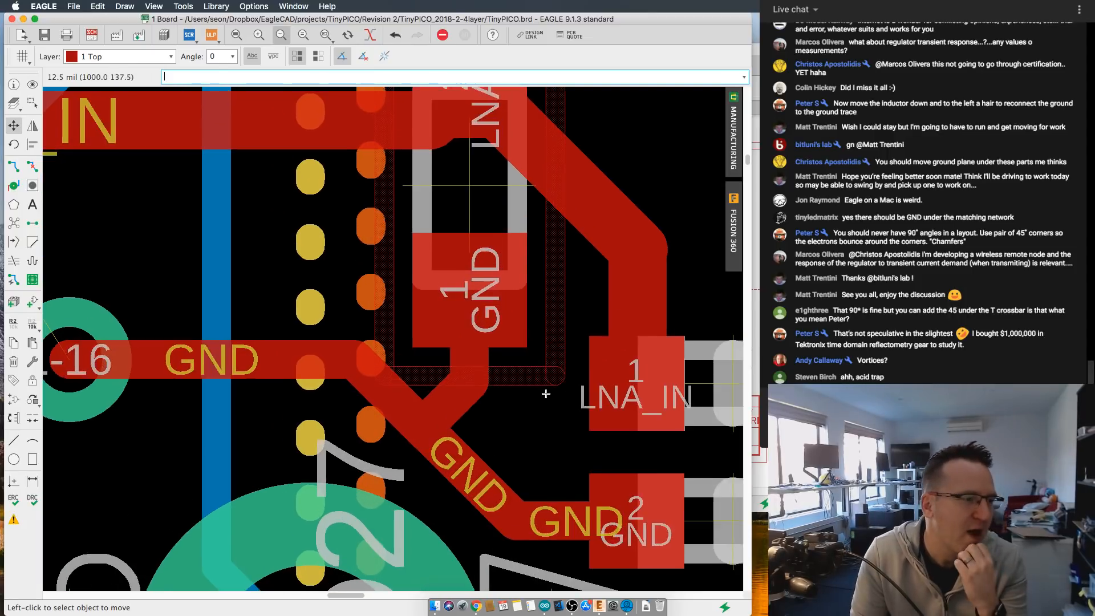
scroll(545, 391, "up", 1)
middle_click_drag(546, 392, 581, 334)
scroll(582, 335, "down", 3)
scroll(581, 334, "up", 2)
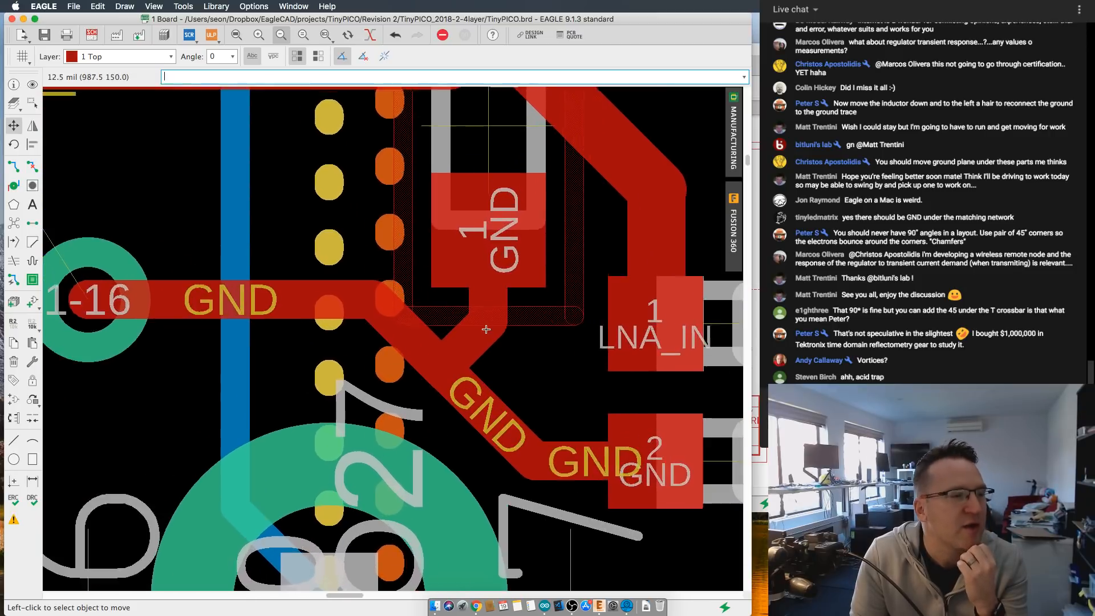
scroll(450, 327, "down", 2)
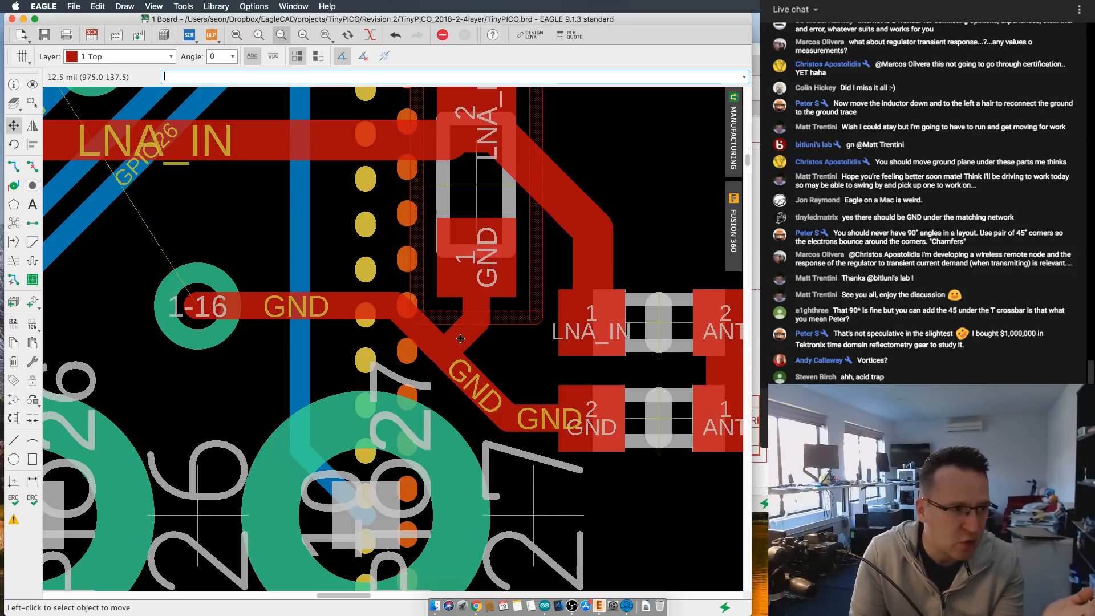
scroll(465, 335, "up", 1)
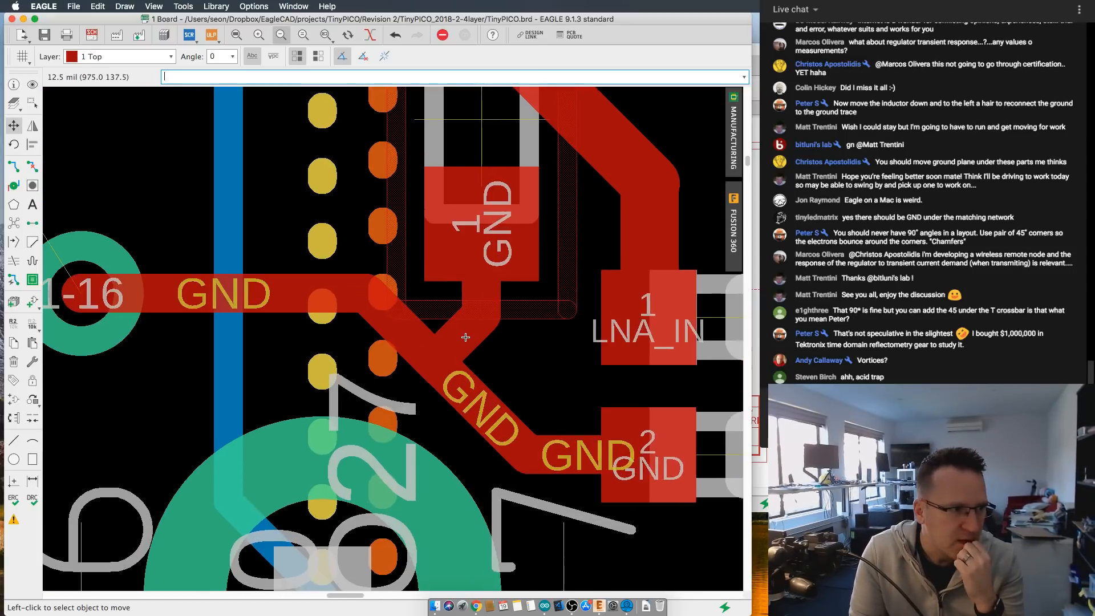
scroll(464, 334, "down", 3)
scroll(467, 334, "up", 1)
scroll(467, 334, "up", 2)
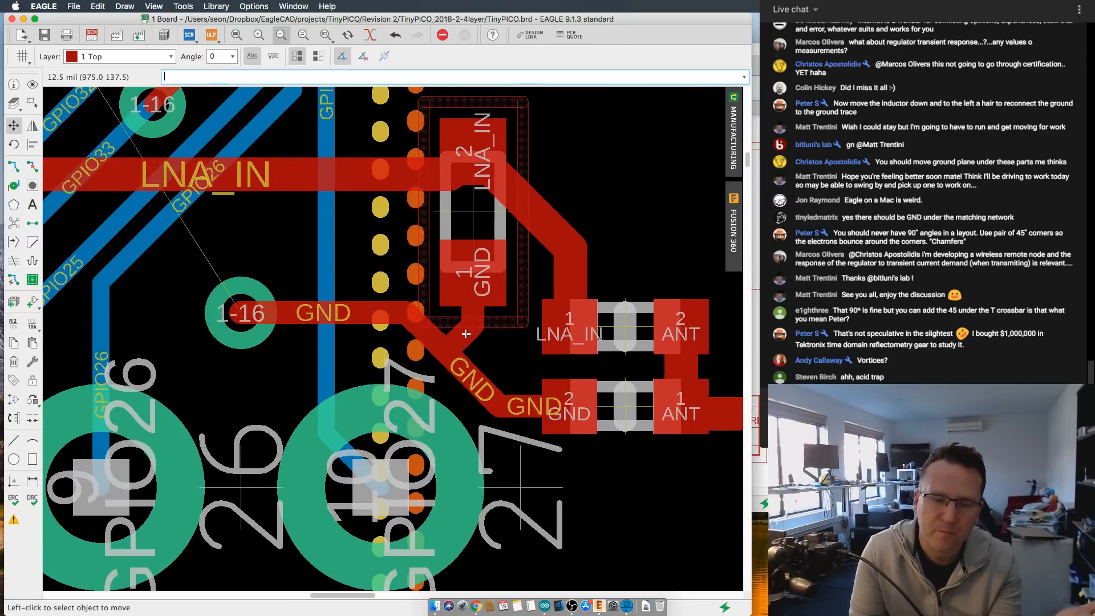
scroll(466, 334, "down", 4)
scroll(468, 333, "up", 3)
scroll(468, 333, "up", 1)
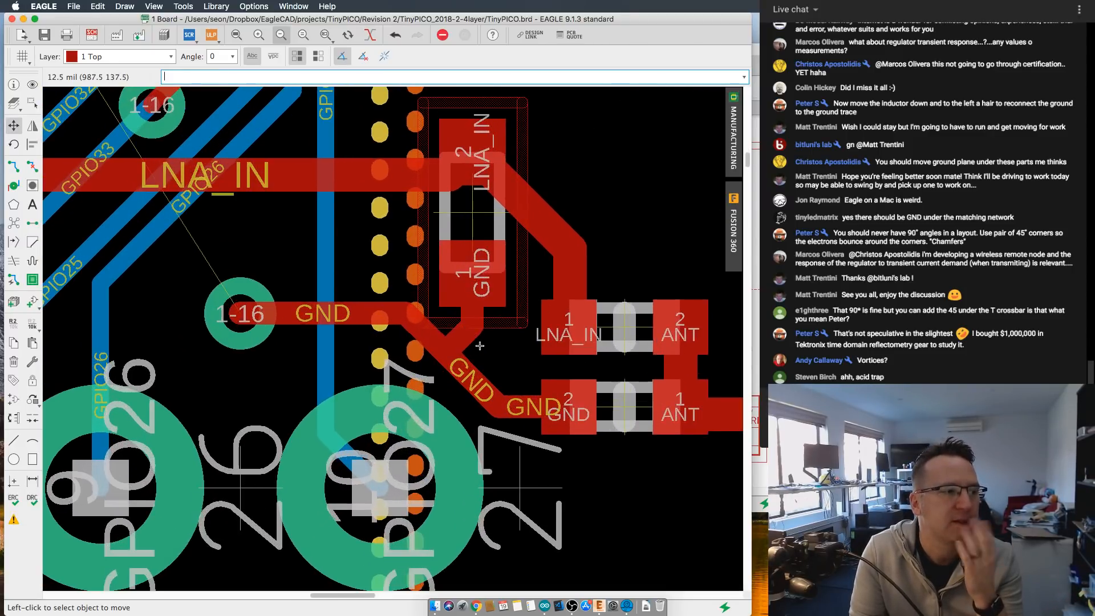
- Route GND on the top layer from the via to the upright component's GND pad and onward to the lower matching component's GND trace
left_click(13, 166)
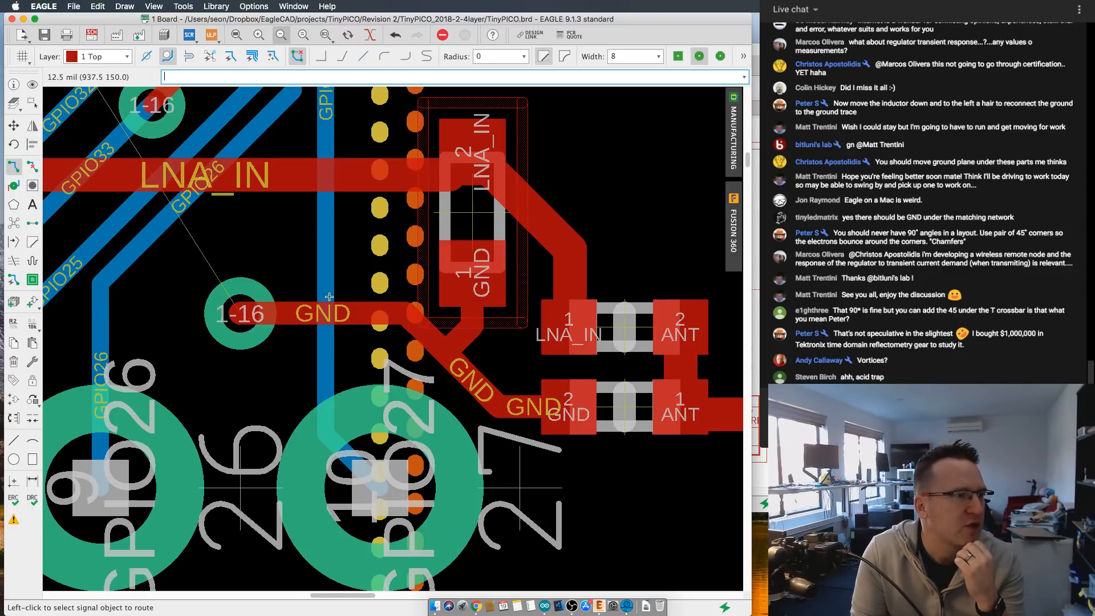
left_click(243, 307)
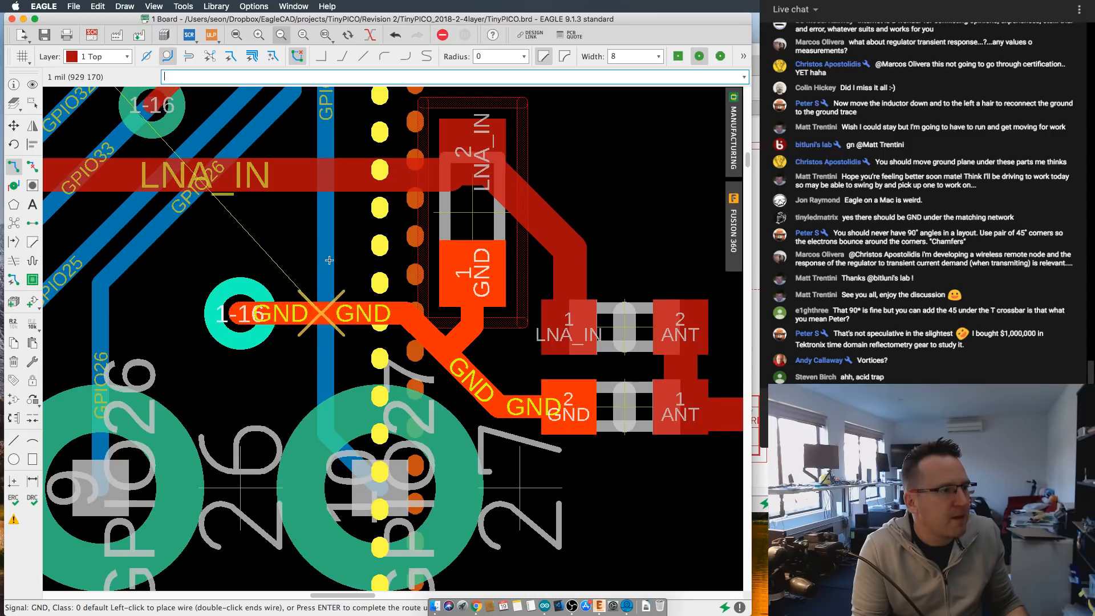
left_click(452, 261)
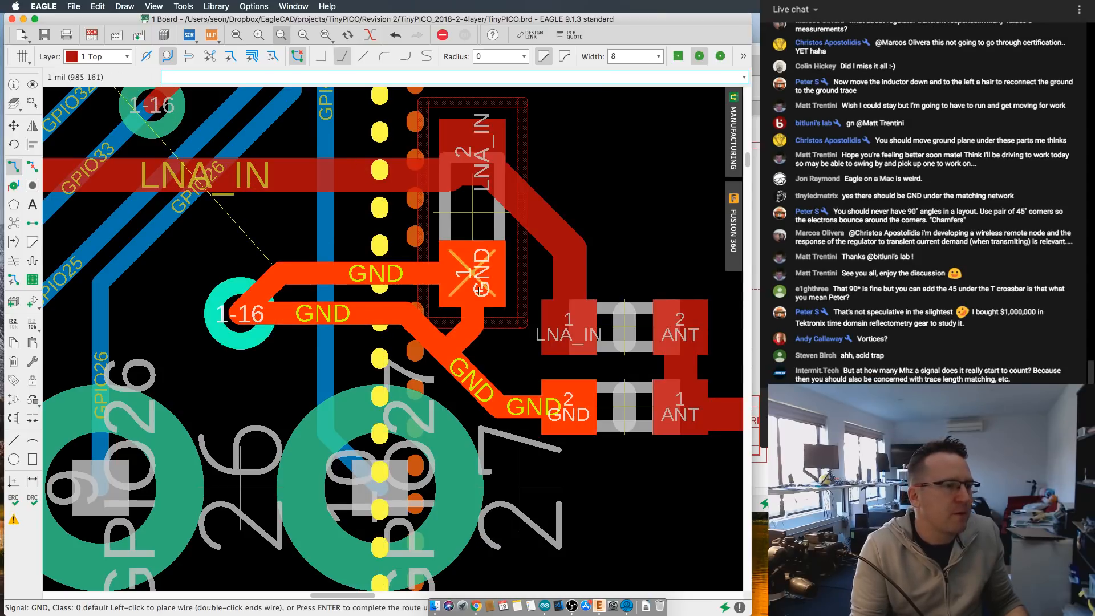
left_click(518, 404)
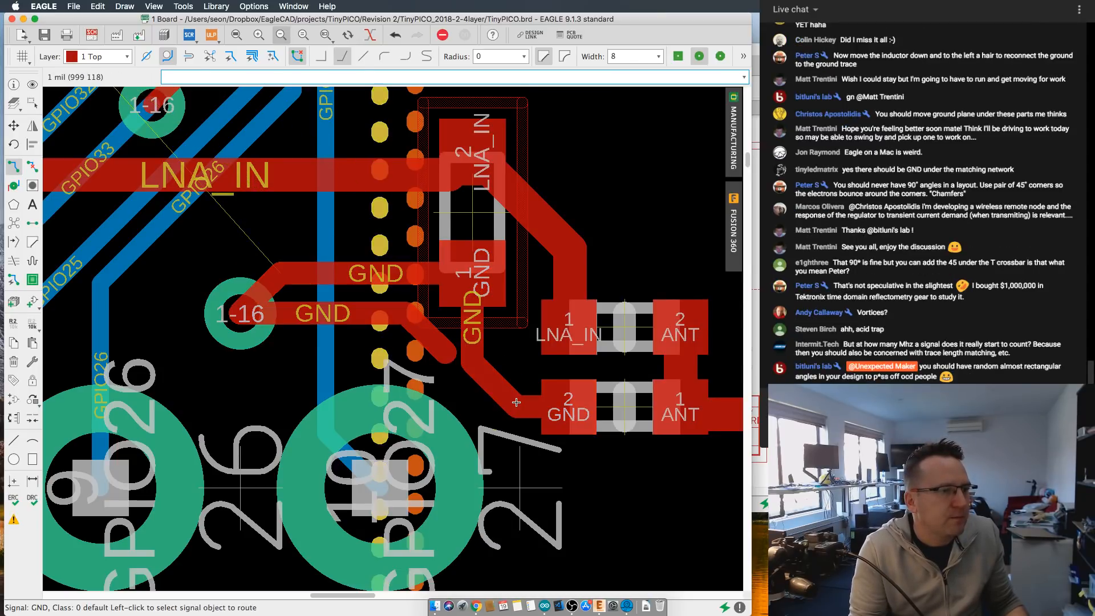
- Rip up the old GND trace segments between the via and the former junction below the upright component
left_click(33, 166)
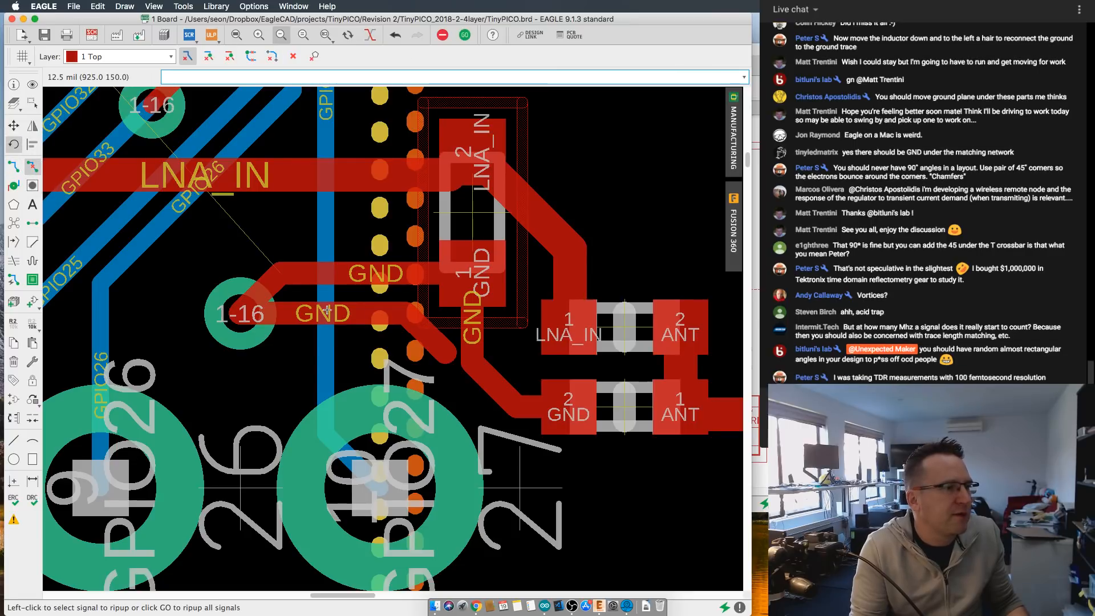
left_click(303, 315)
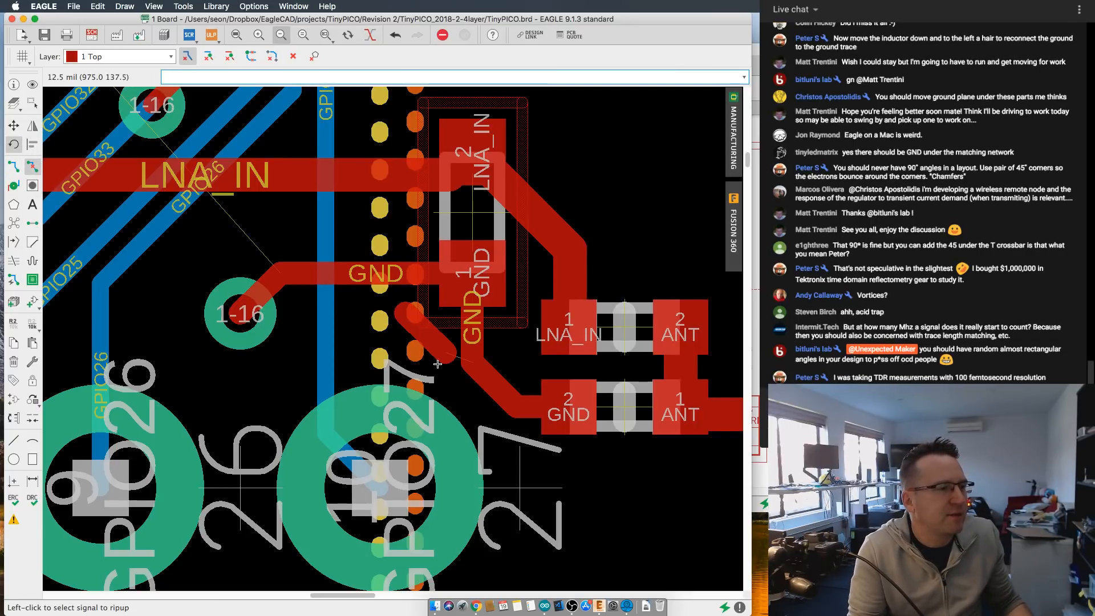
scroll(428, 348, "down", 2)
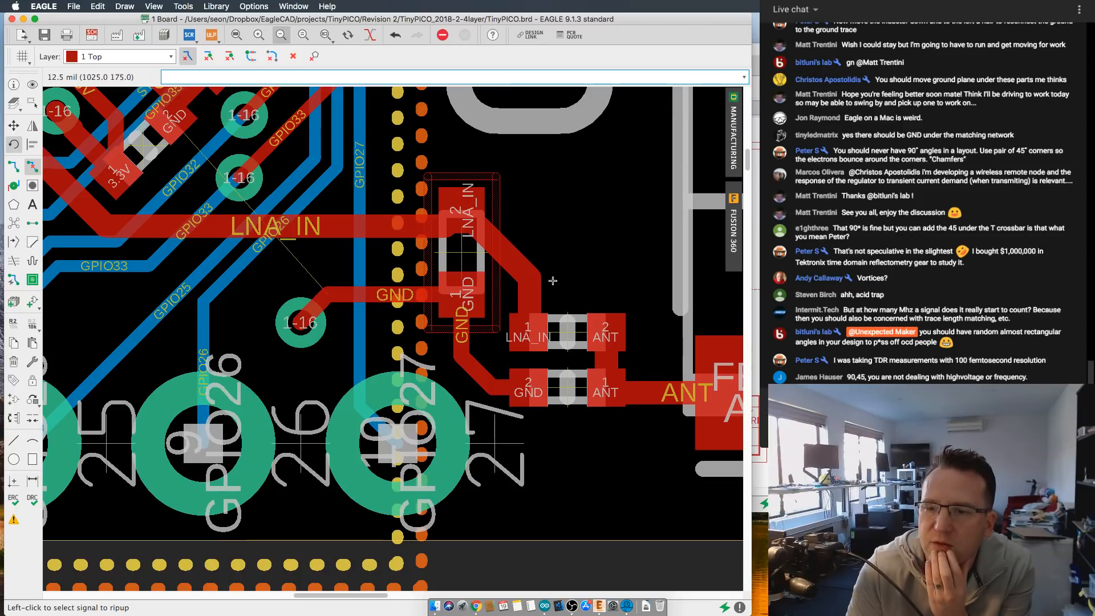
scroll(551, 276, "down", 3)
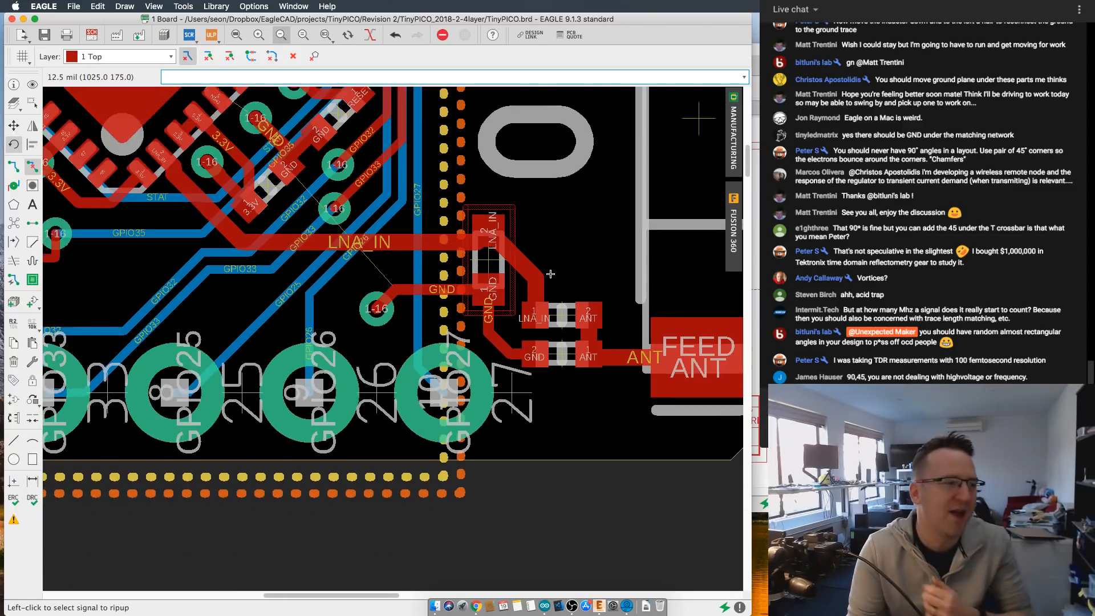
- Move the upright matching component slightly down, along with its attached LNA_IN and GND traces
scroll(549, 270, "up", 2)
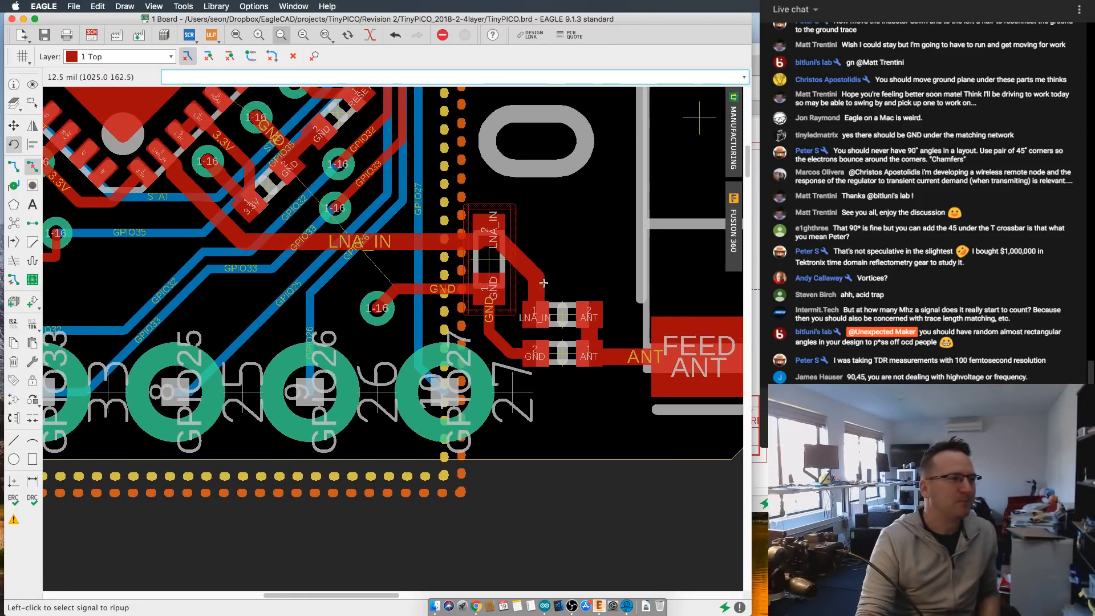
scroll(469, 264, "up", 2)
scroll(469, 264, "up", 2)
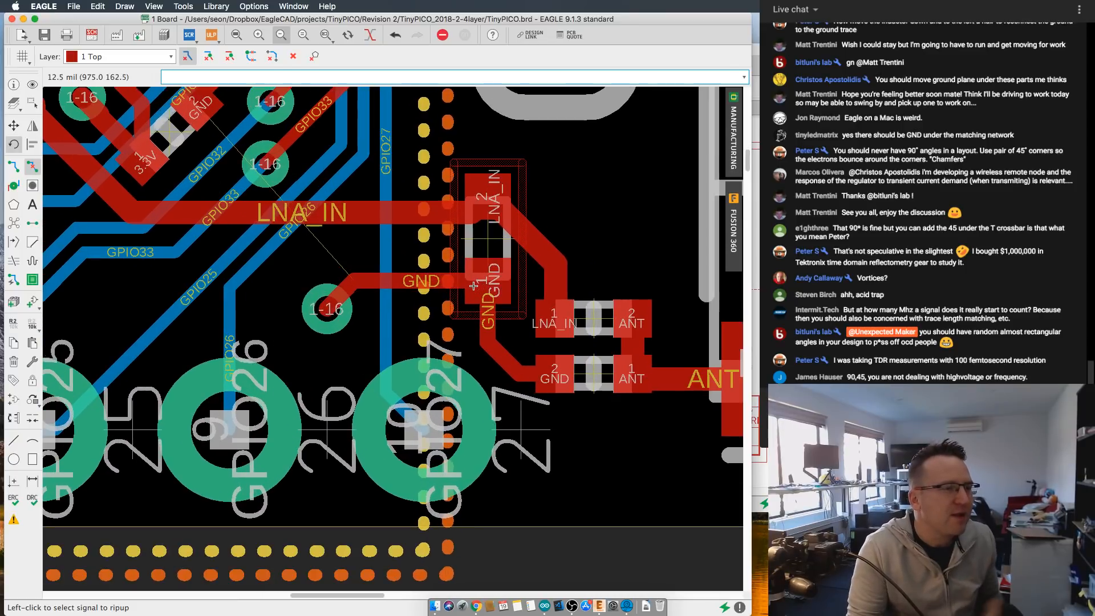
left_click(14, 125)
left_click(486, 240)
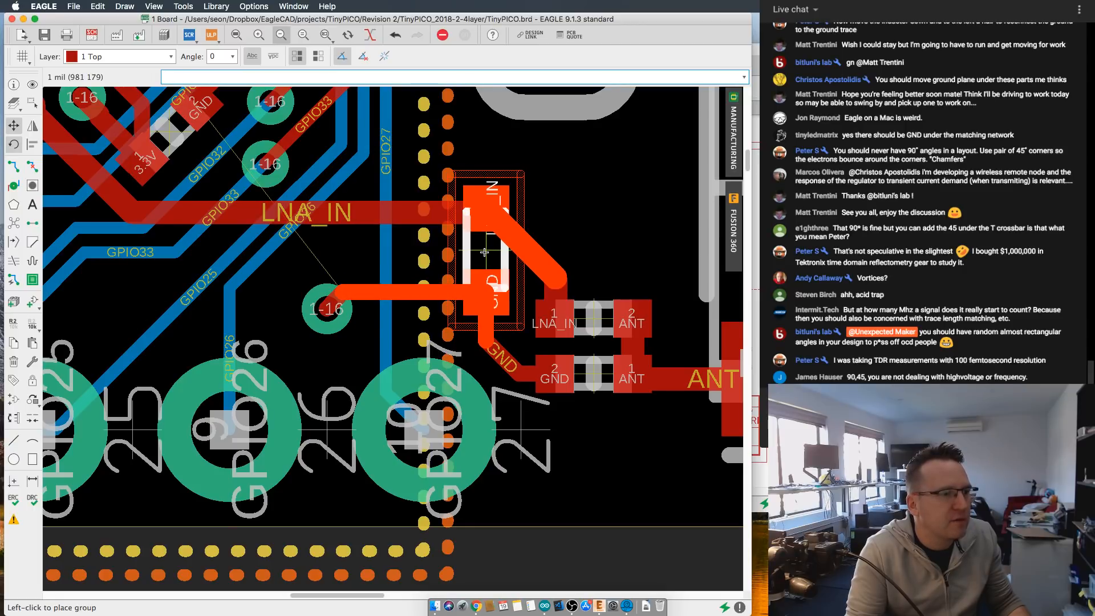
left_click(484, 251)
- Extend the GND polygon's antenna-side edge past the matching components toward the antenna, keeping the 3.3V polygon edge in place
scroll(405, 206, "down", 3)
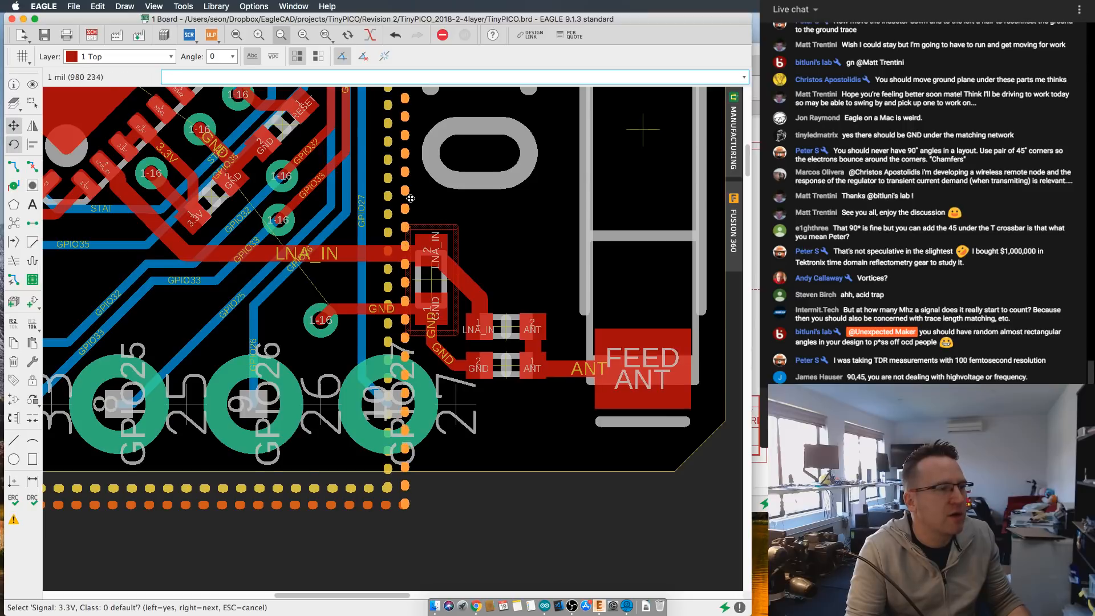
left_click(405, 200)
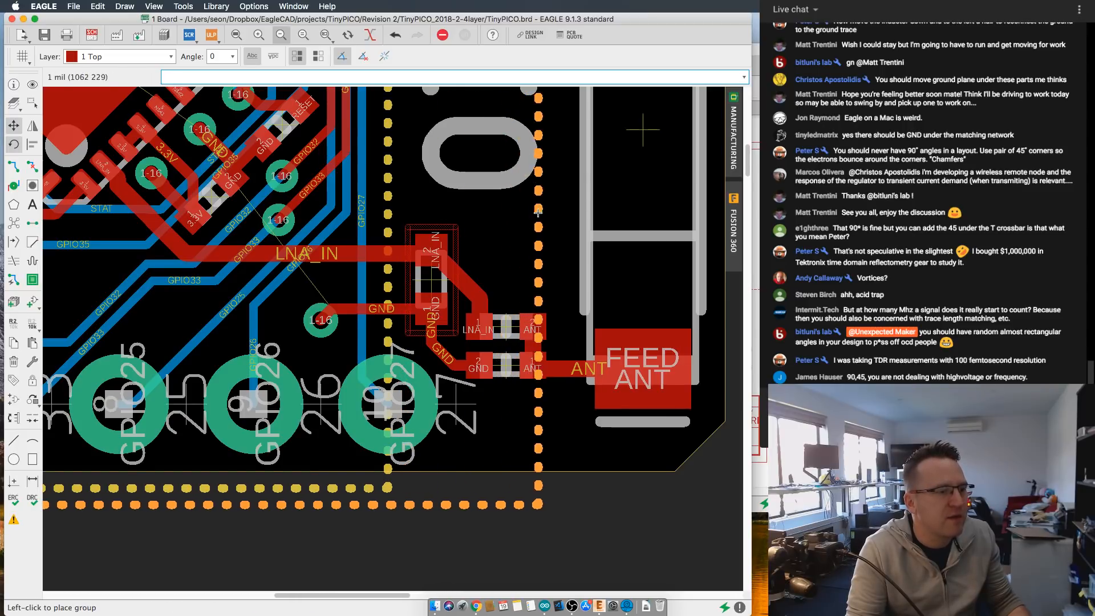
left_click(384, 188)
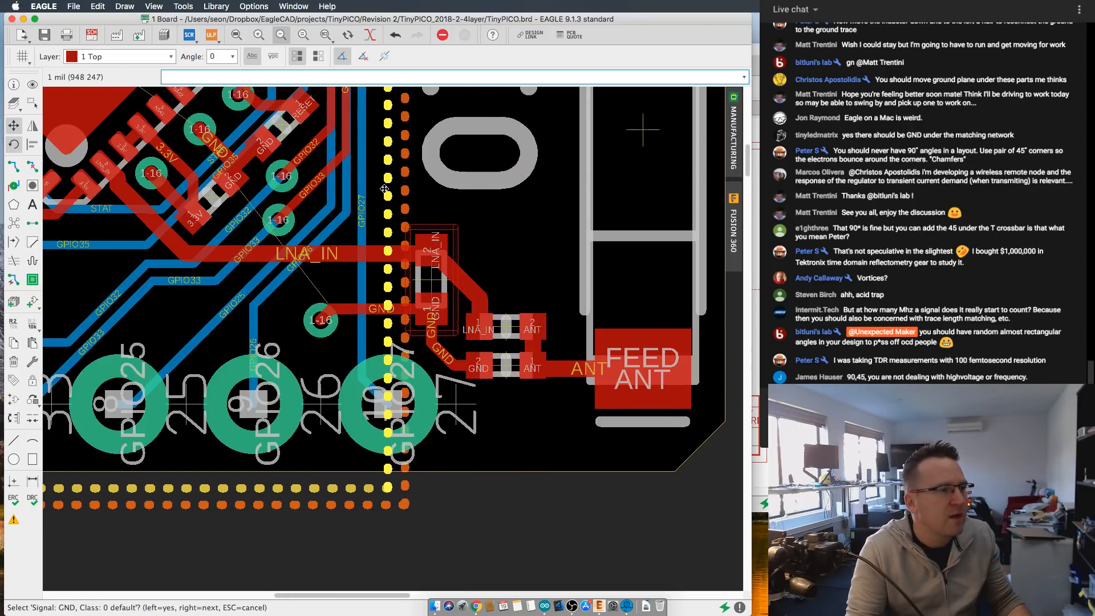
left_click(388, 193)
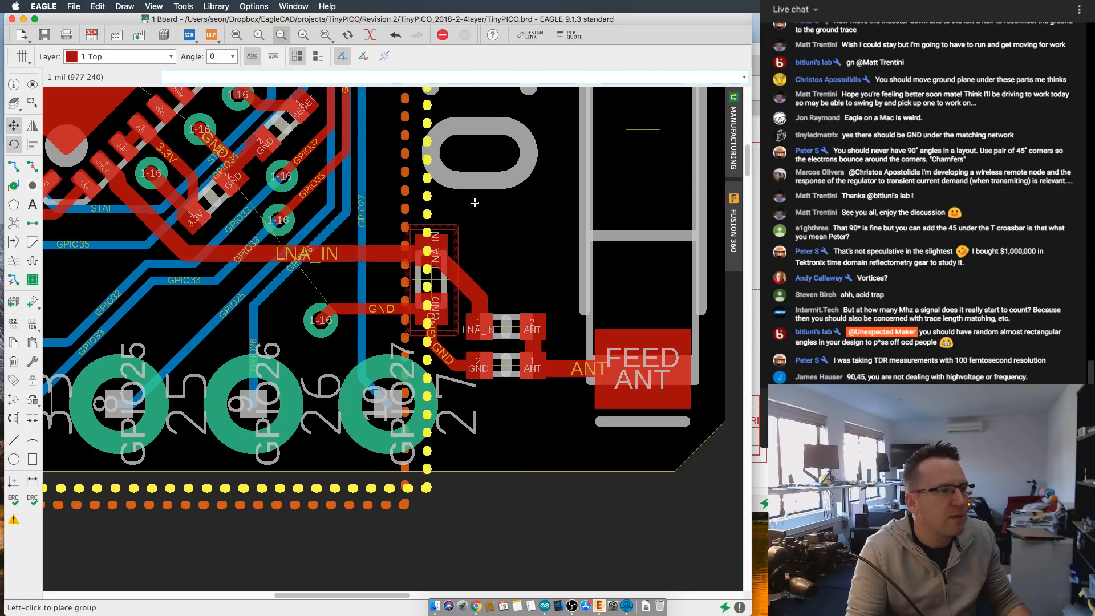
left_click(546, 216)
- Review the GND polygon outline against the matching circuit, the antenna and the rest of the board
scroll(521, 400, "down", 3)
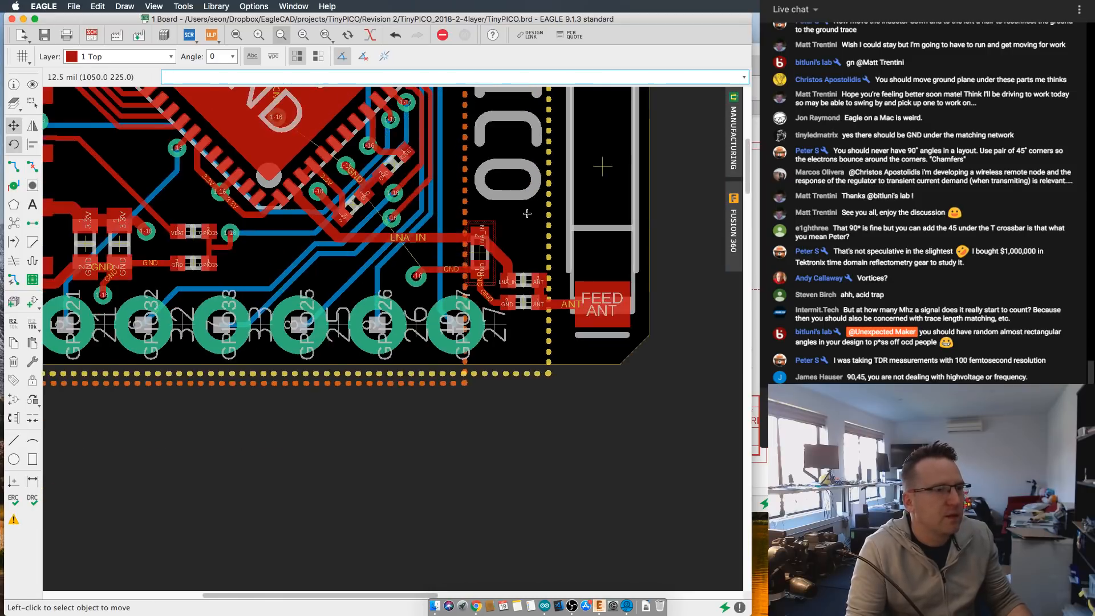
scroll(521, 400, "down", 2)
scroll(513, 378, "up", 5)
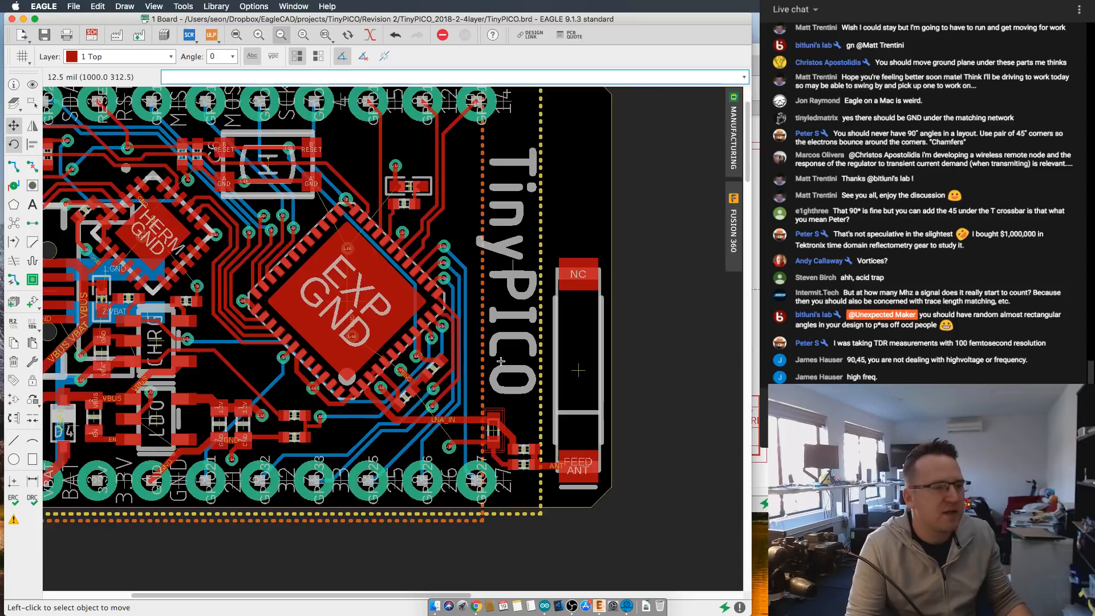
scroll(564, 349, "down", 1)
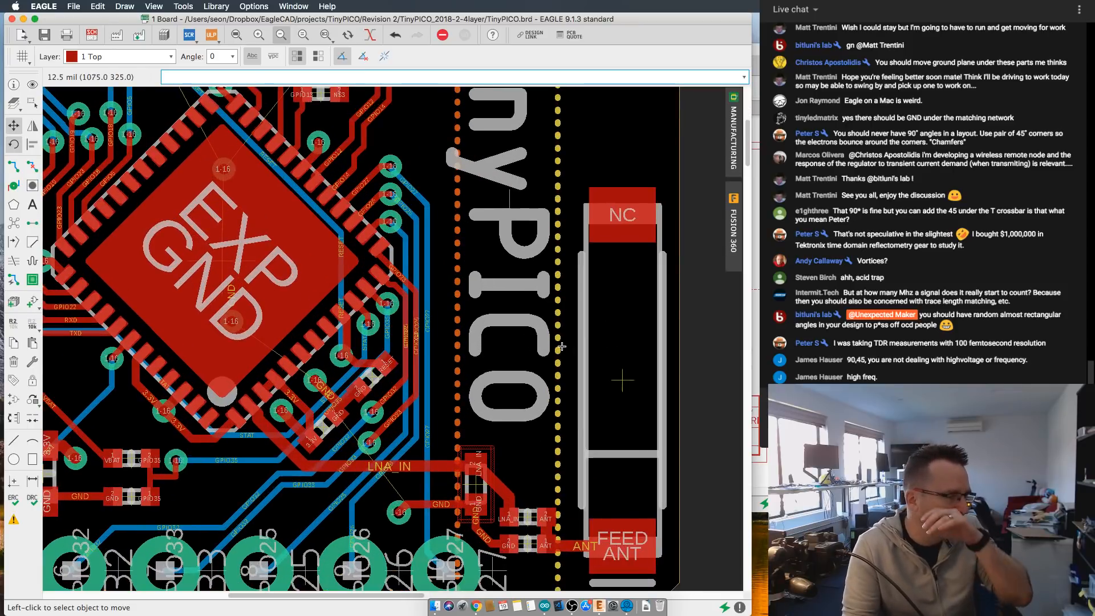
scroll(561, 346, "down", 1)
scroll(560, 344, "down", 1)
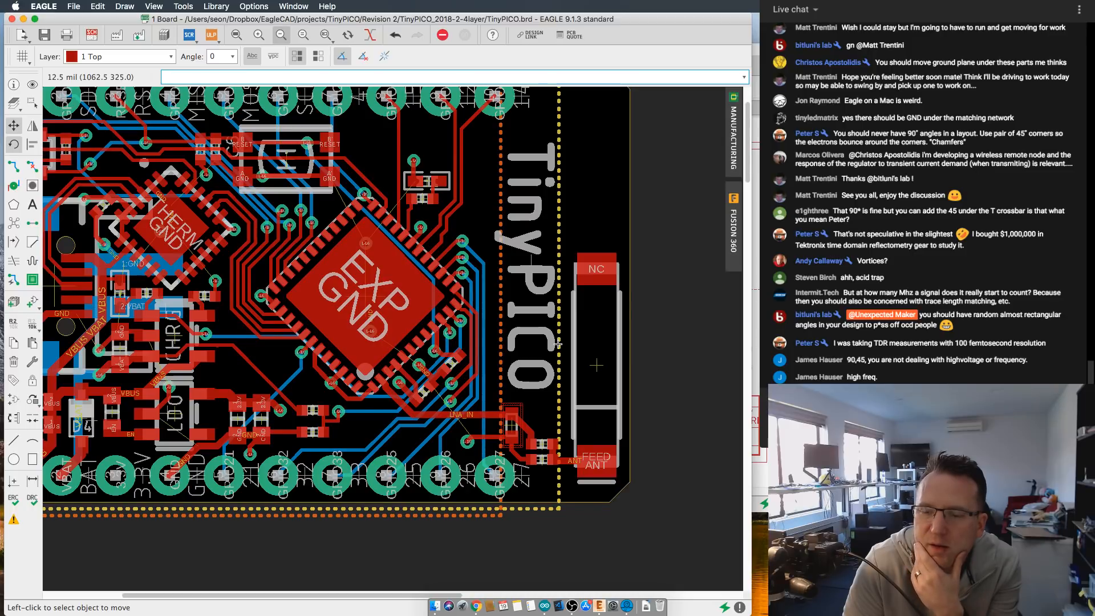
scroll(557, 344, "down", 3)
scroll(526, 352, "up", 4)
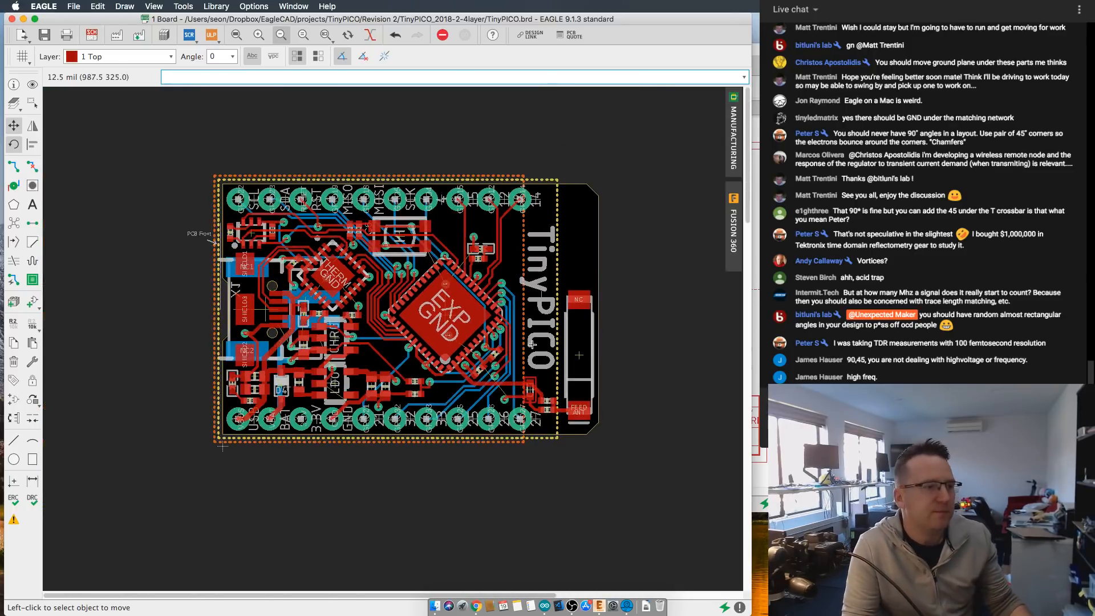
- Examine the LNA_IN and GND routing around the antenna matching components at close range
scroll(525, 352, "up", 2)
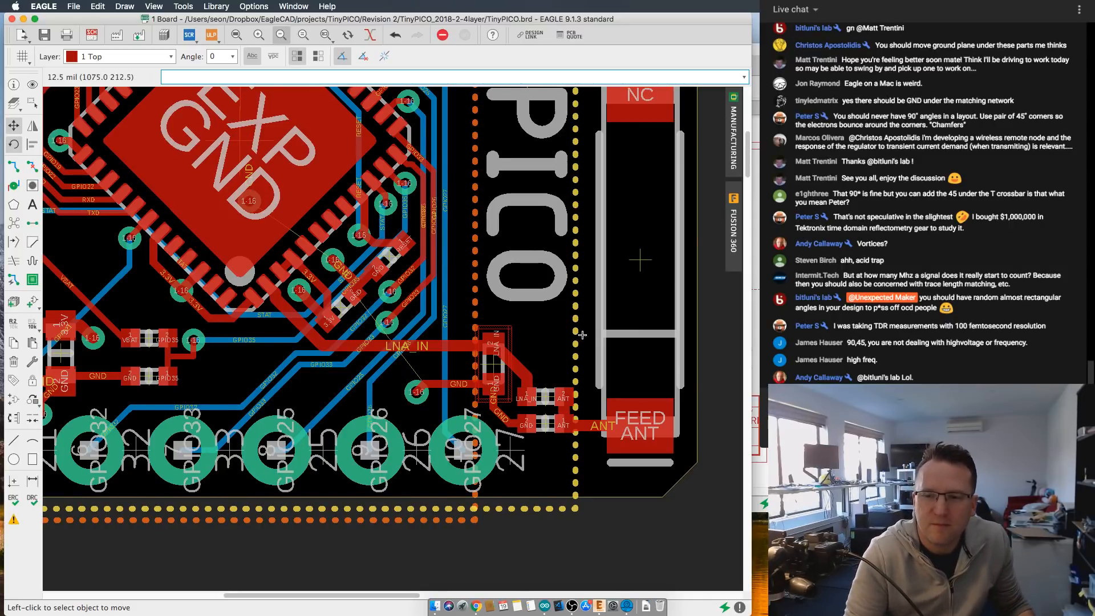
scroll(285, 317, "up", 2)
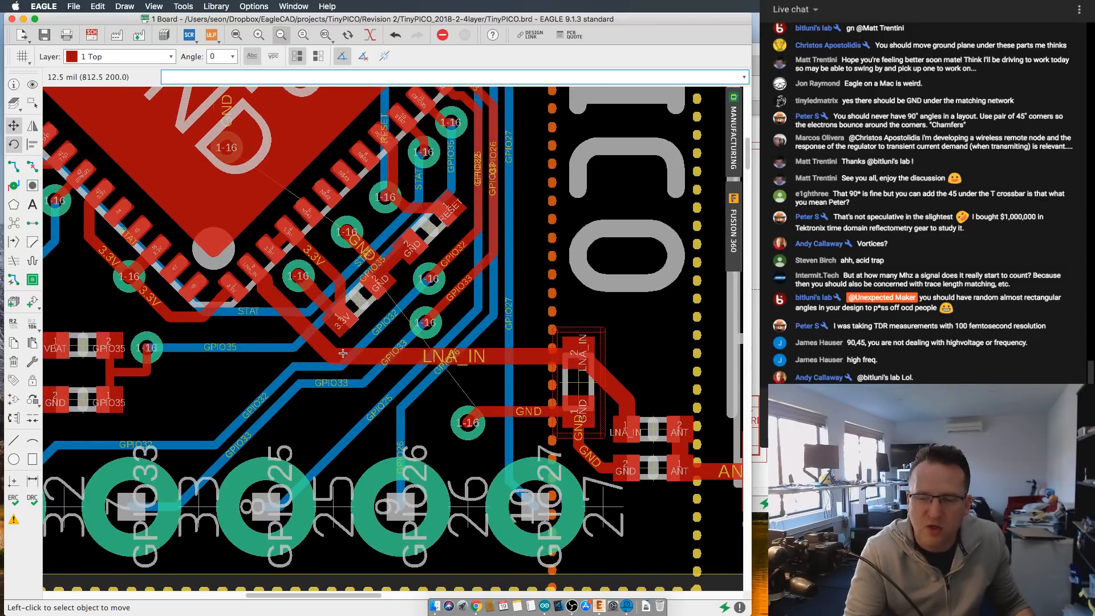
scroll(343, 353, "down", 1)
scroll(483, 385, "up", 1)
scroll(486, 385, "up", 2)
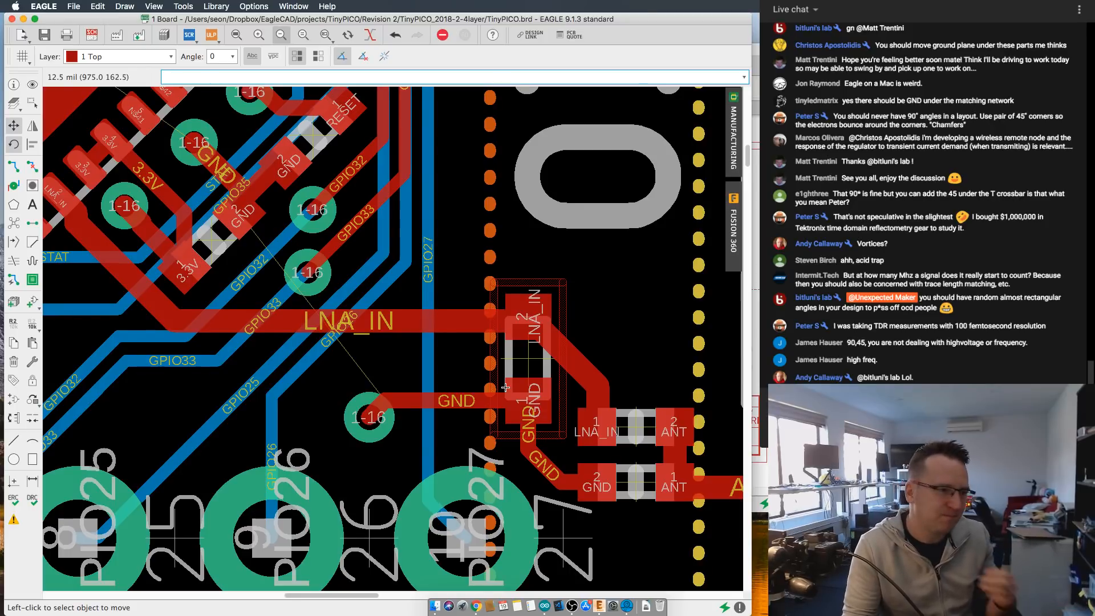
scroll(505, 388, "down", 3)
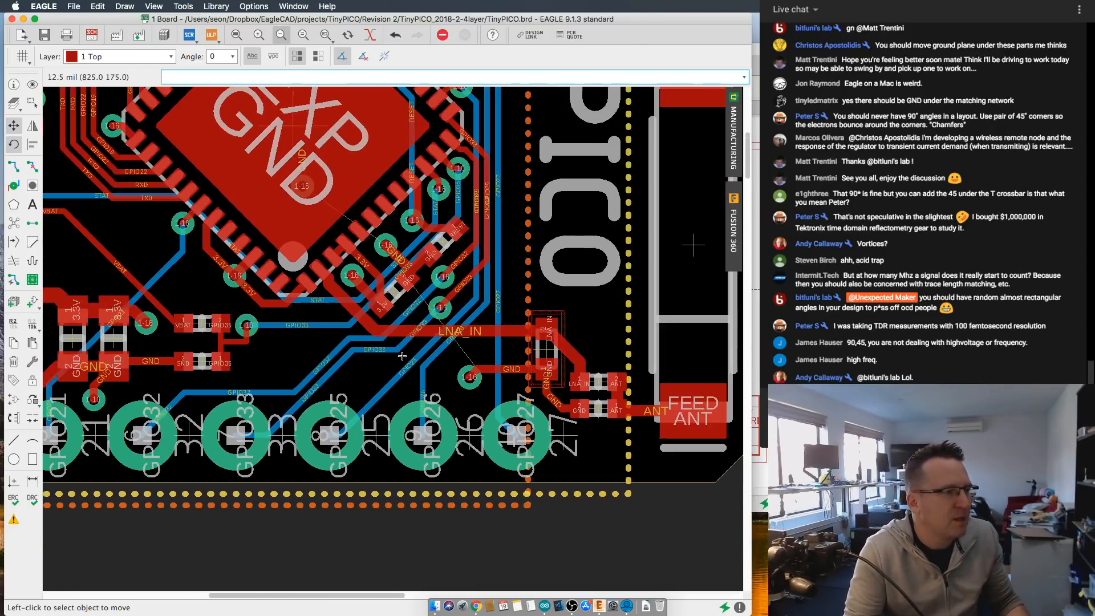
- Move the right-angle corner of the GPIO35 trace inward so it meets the via at 45 degrees
scroll(357, 421, "up", 4)
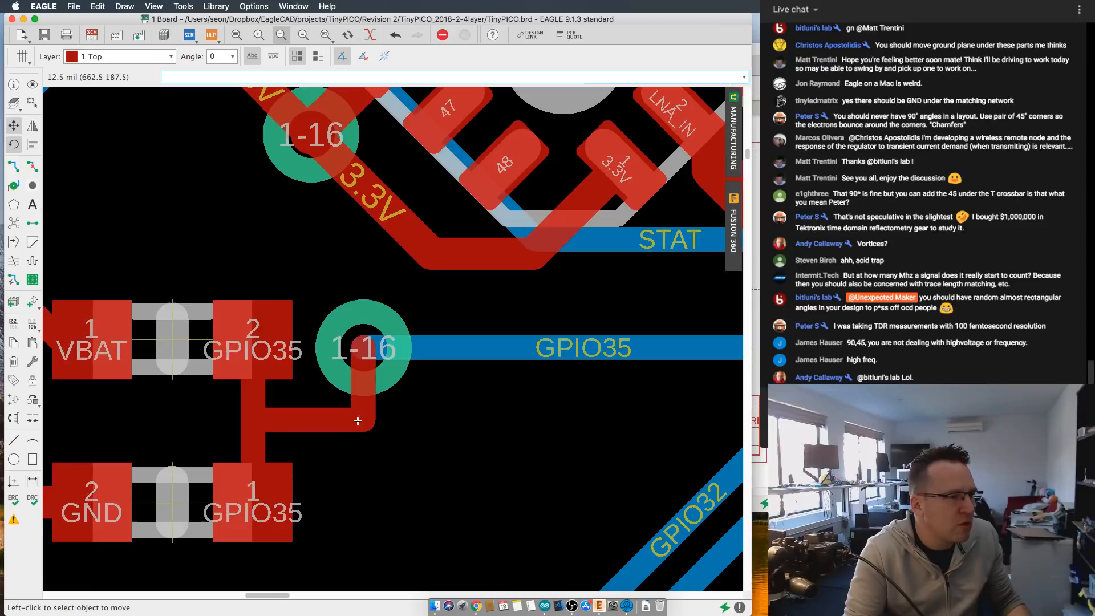
scroll(358, 420, "down", 2)
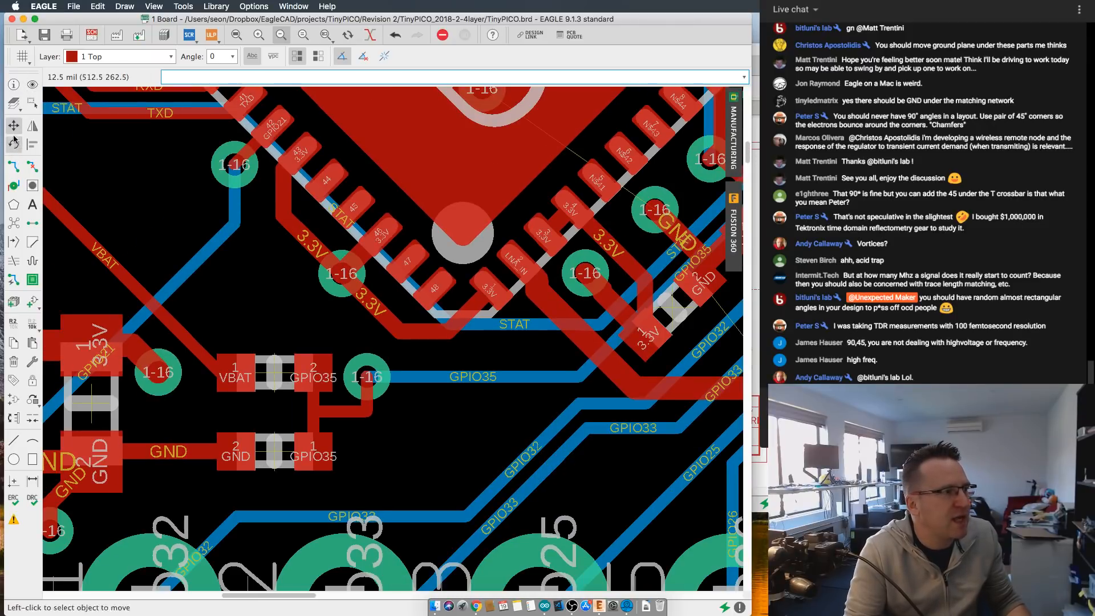
scroll(368, 416, "up", 2)
left_click(368, 409)
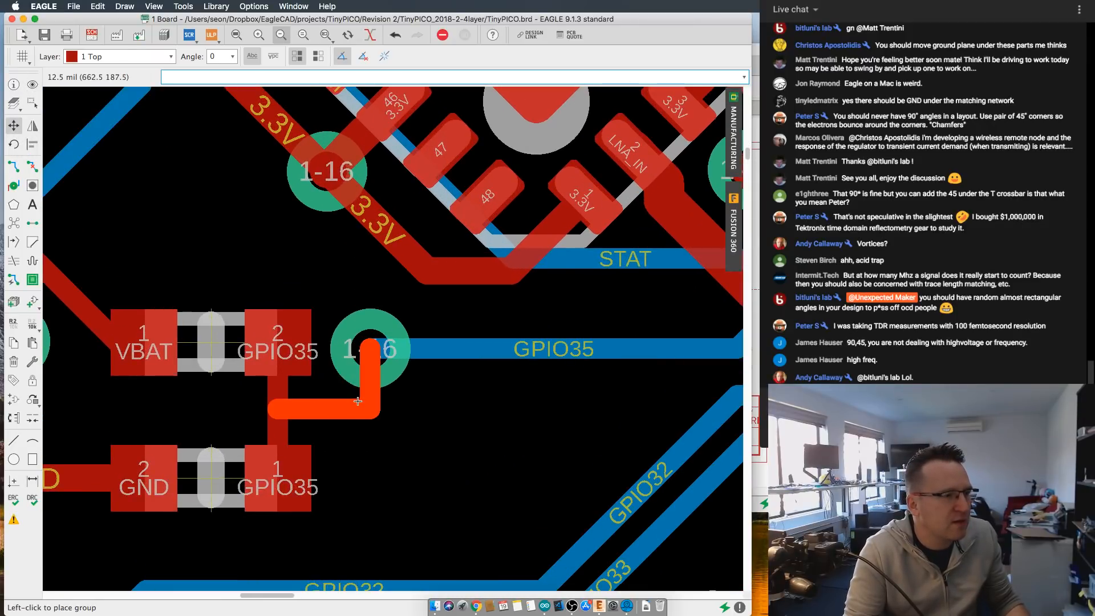
left_click(313, 408)
scroll(390, 409, "down", 5)
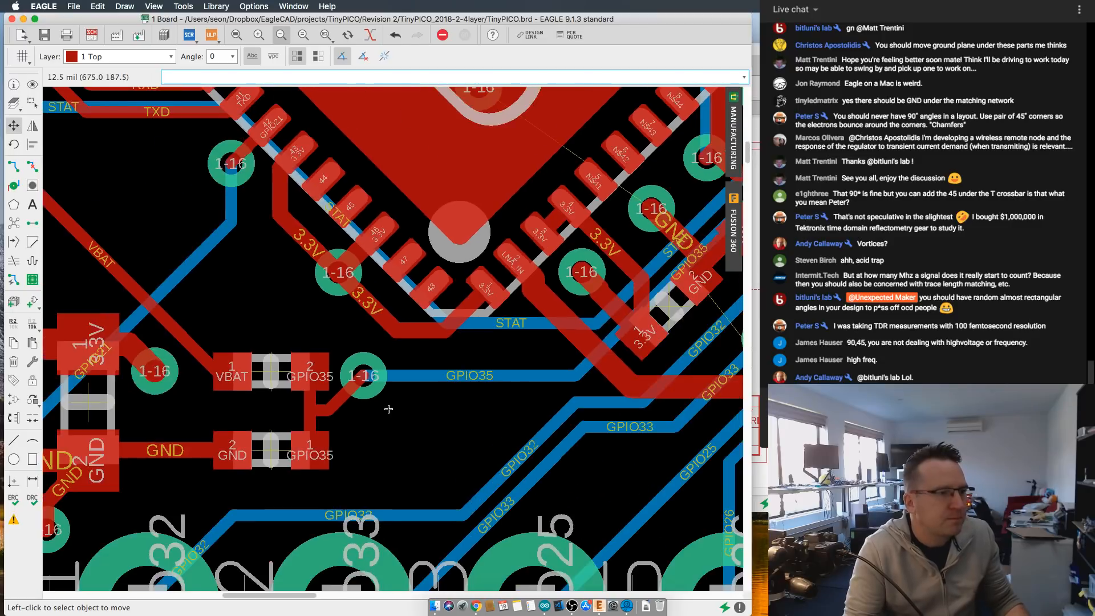
- Examine the board layout and the GND via beside the PROG component between the THERM and EXP chips
scroll(457, 418, "down", 2)
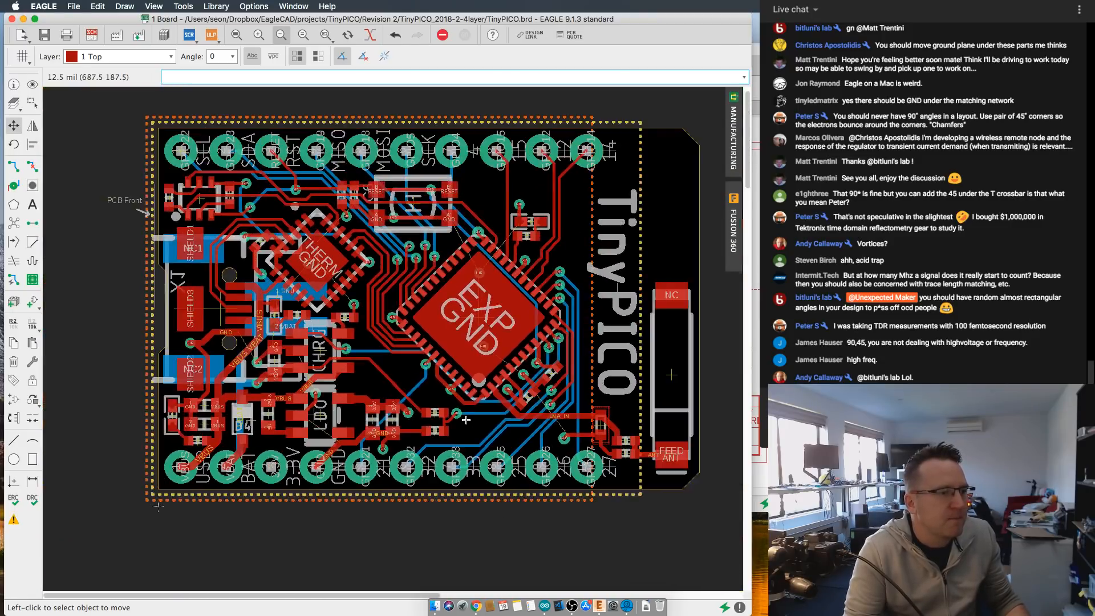
middle_click_drag(449, 411, 393, 393)
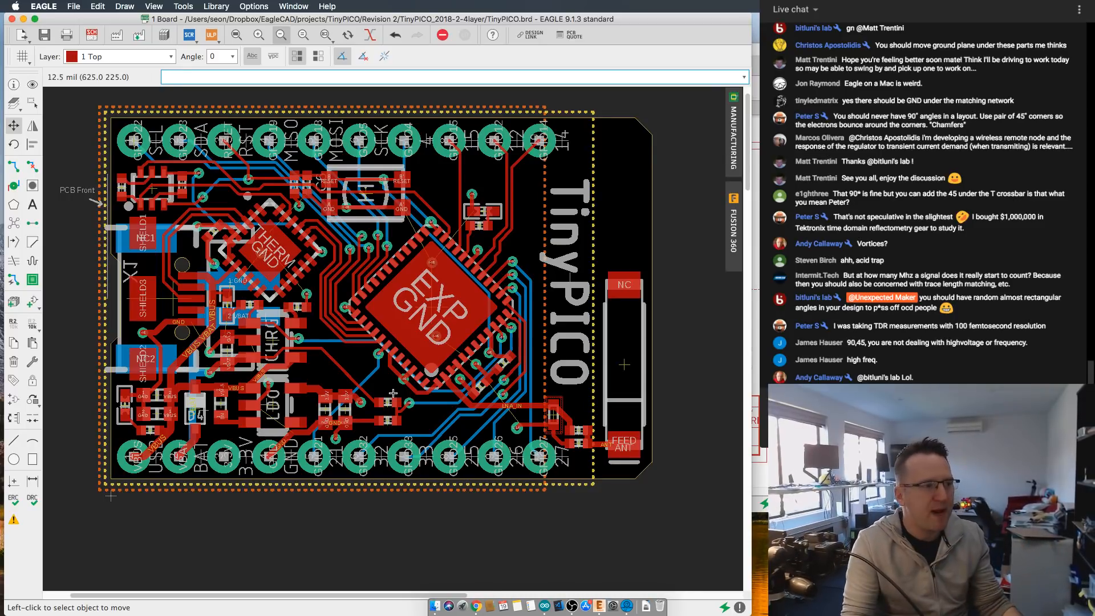
scroll(387, 389, "up", 5)
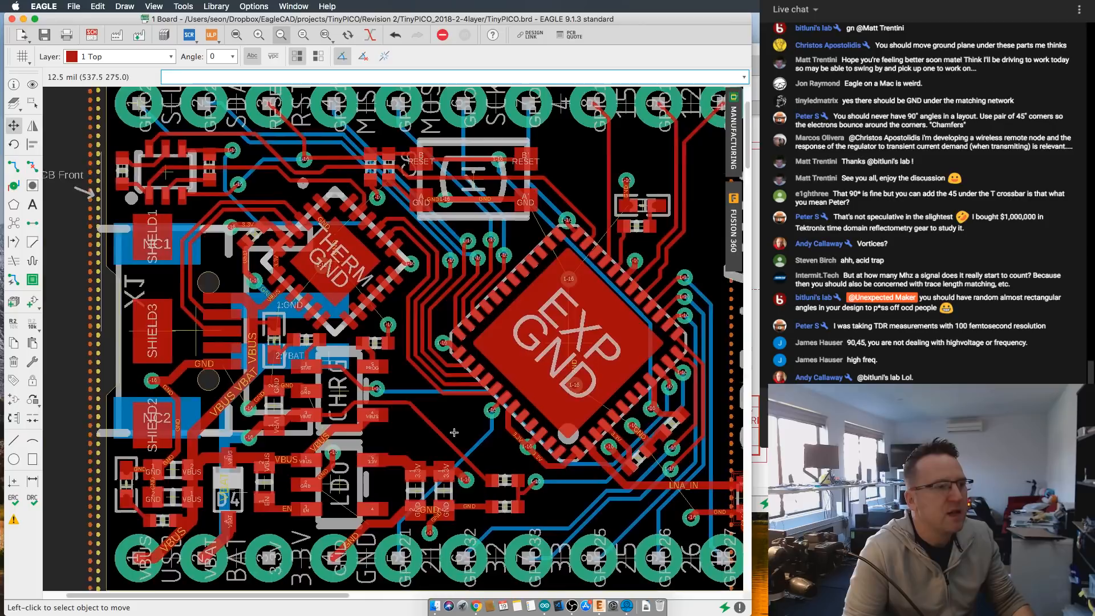
scroll(370, 355, "up", 4)
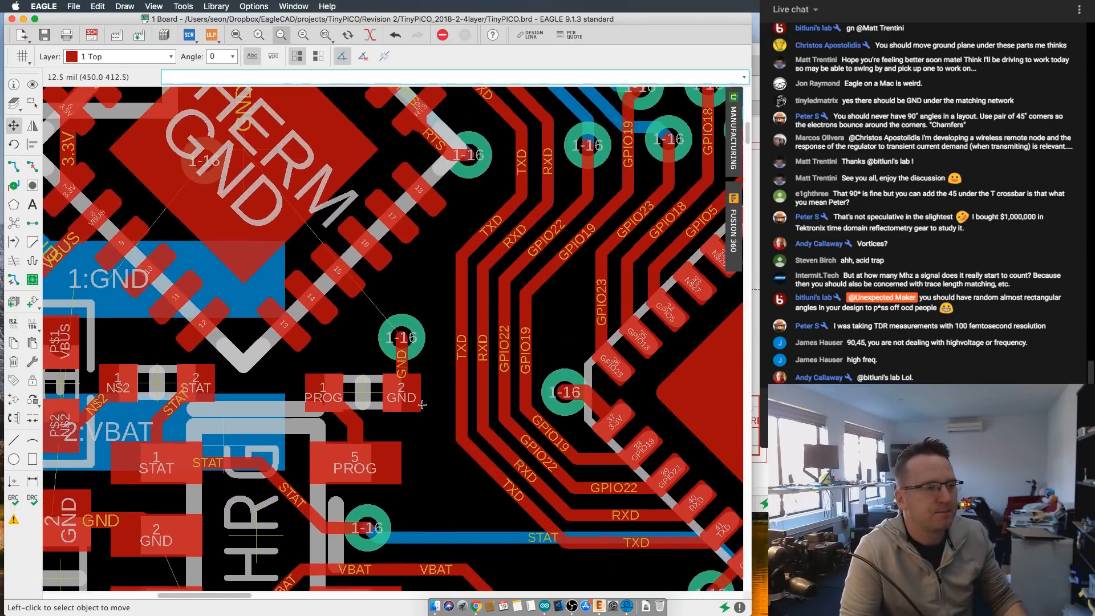
scroll(424, 402, "up", 3)
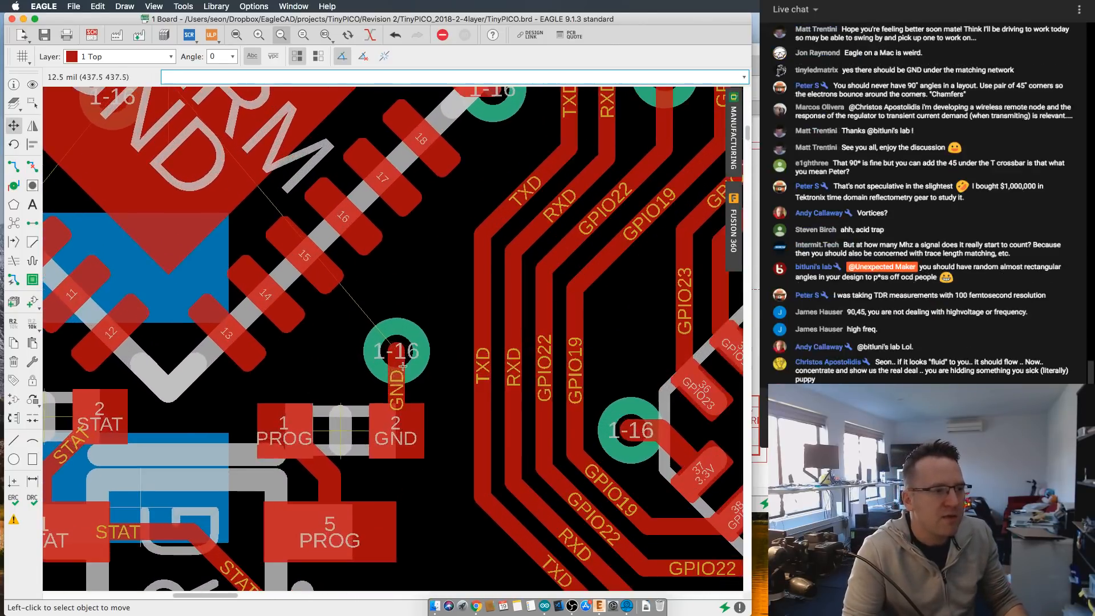
scroll(394, 340, "down", 1)
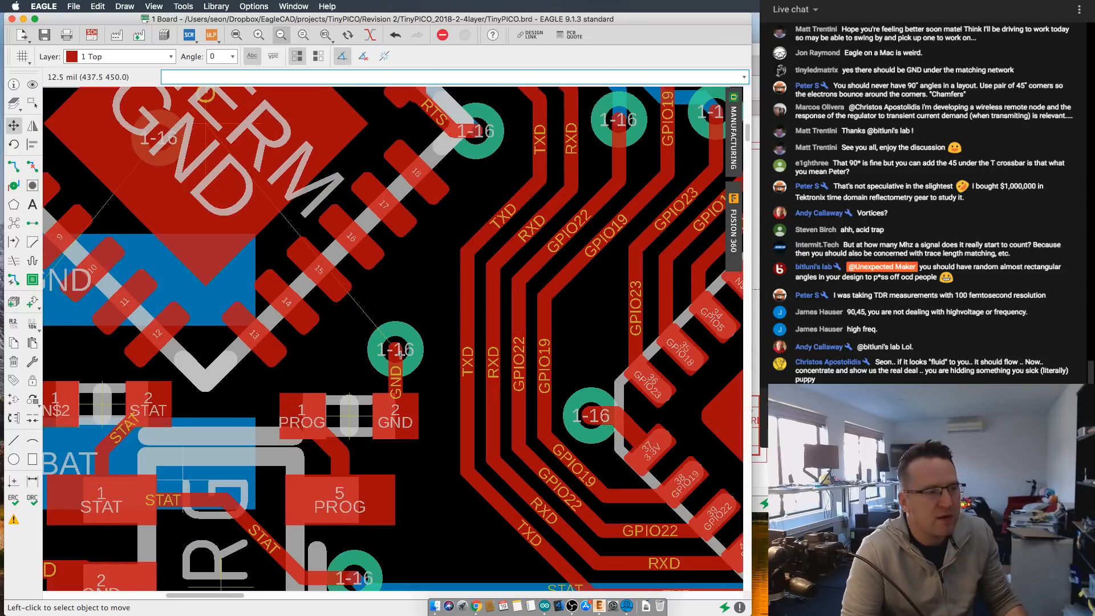
scroll(400, 352, "down", 1)
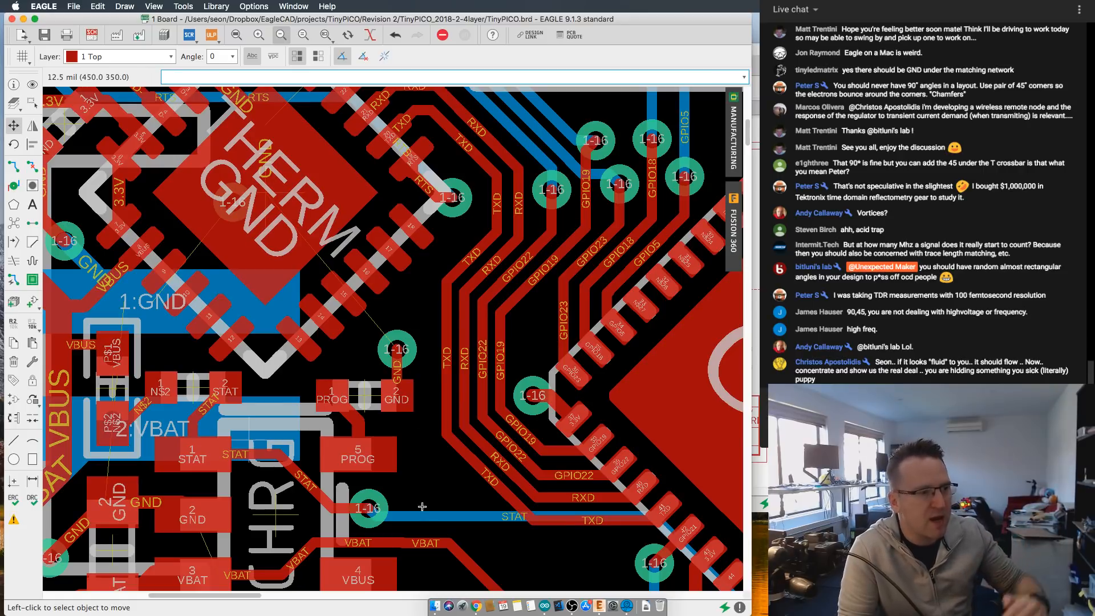
scroll(414, 361, "up", 2)
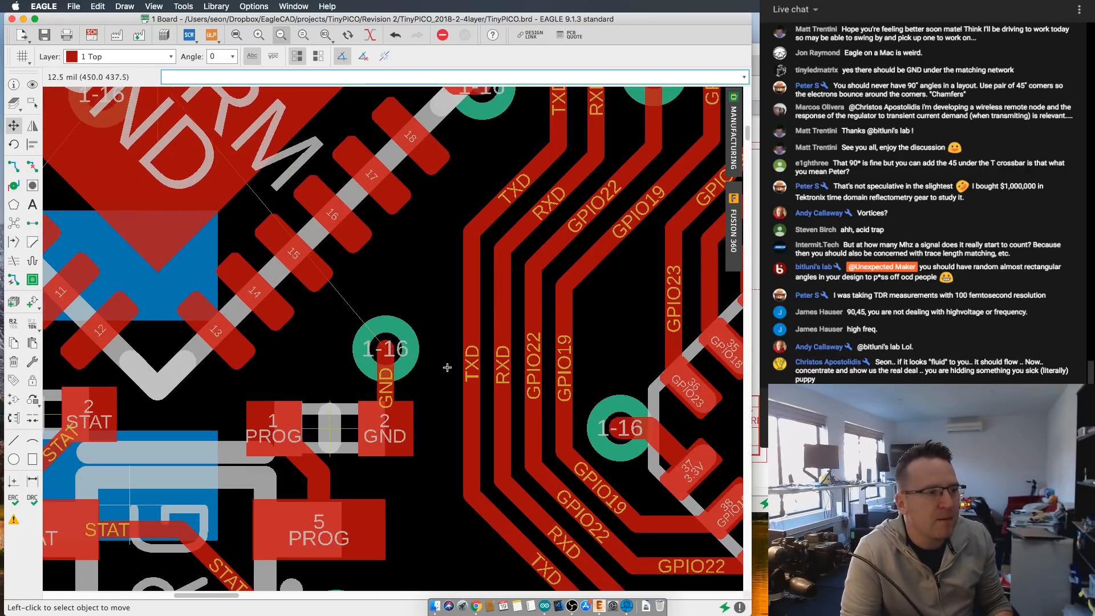
scroll(380, 331, "down", 3)
left_click(13, 166)
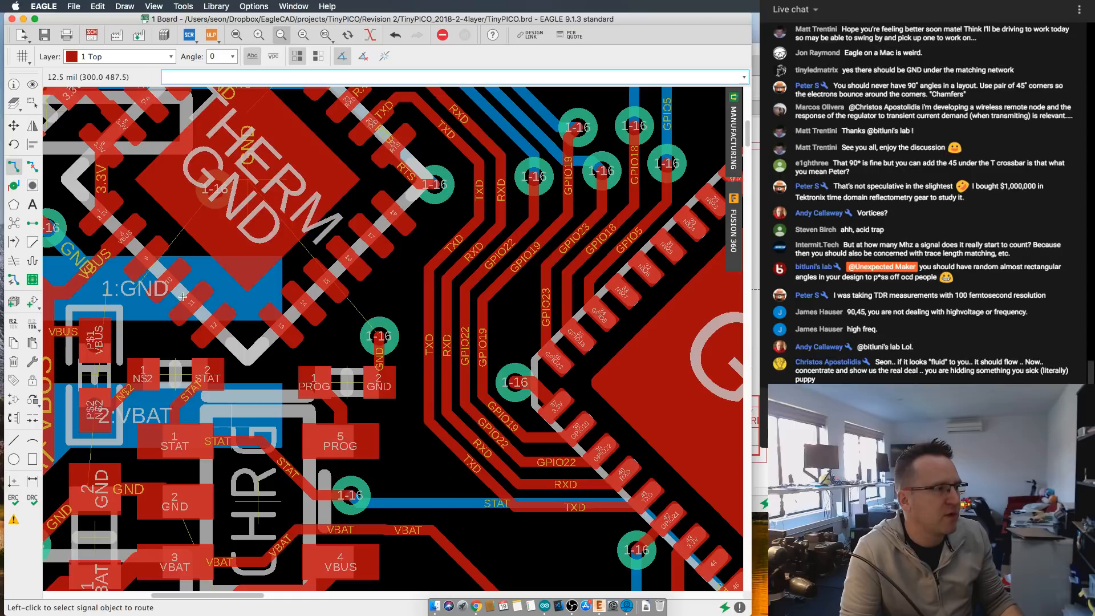
left_click(114, 56)
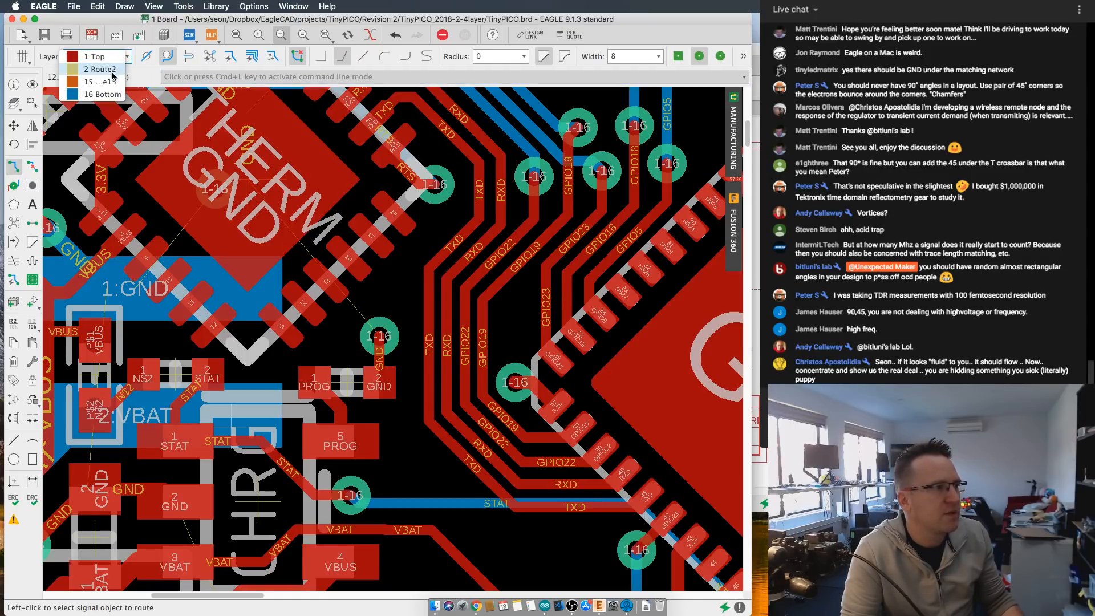
left_click(102, 94)
left_click(431, 501)
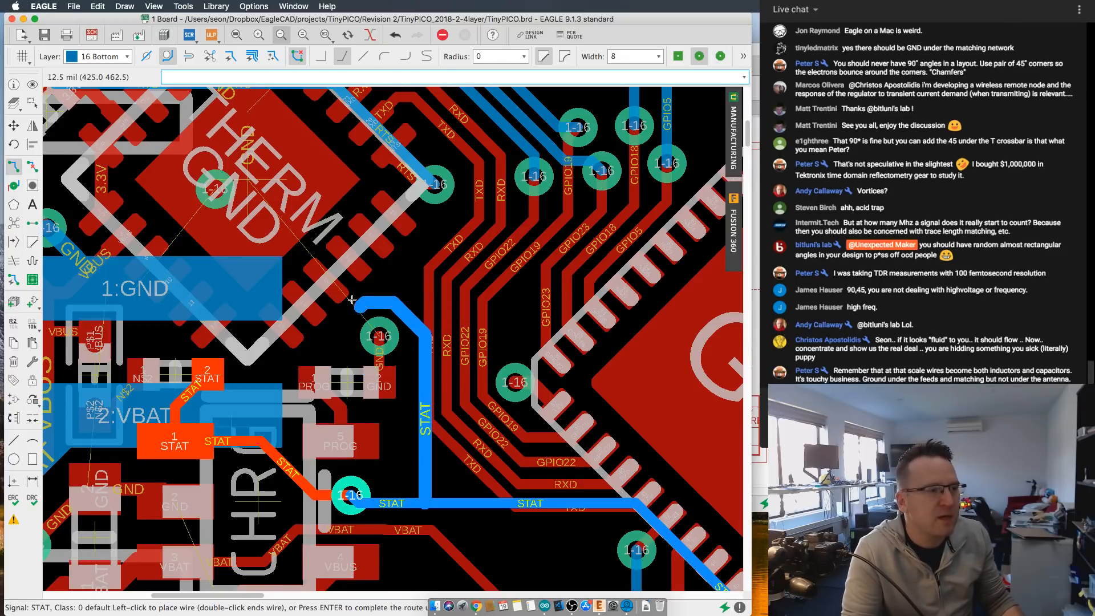
scroll(351, 300, "up", 4)
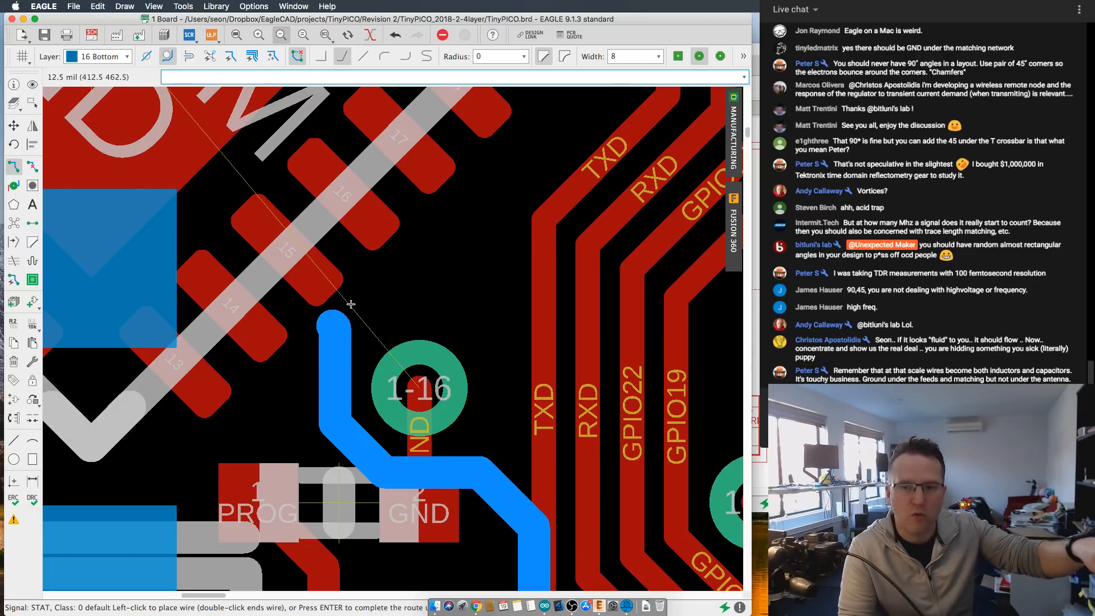
scroll(351, 304, "down", 3)
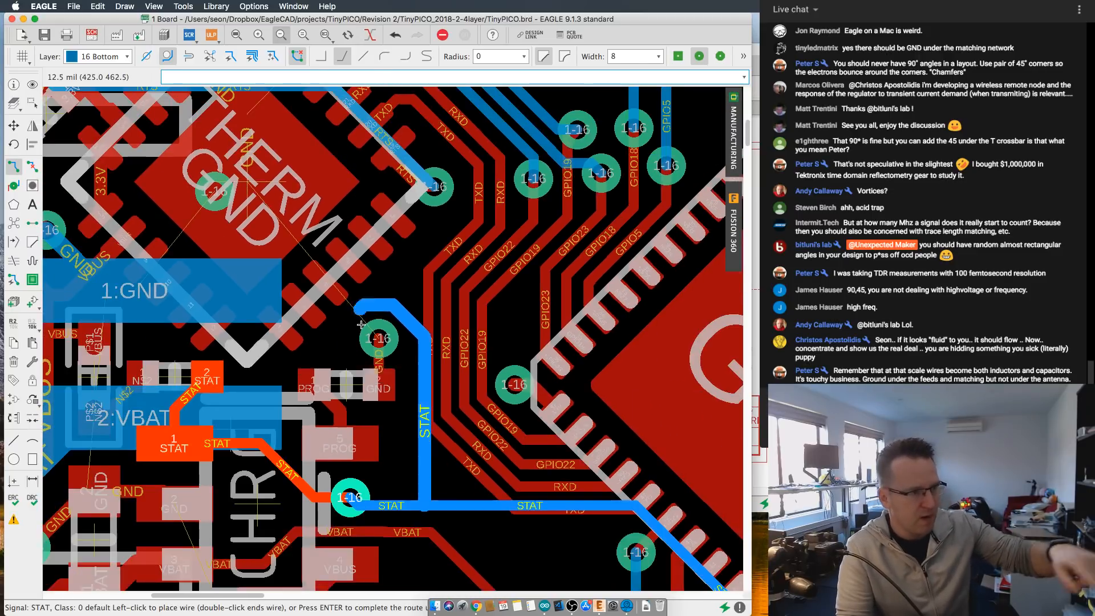
scroll(486, 358, "down", 2)
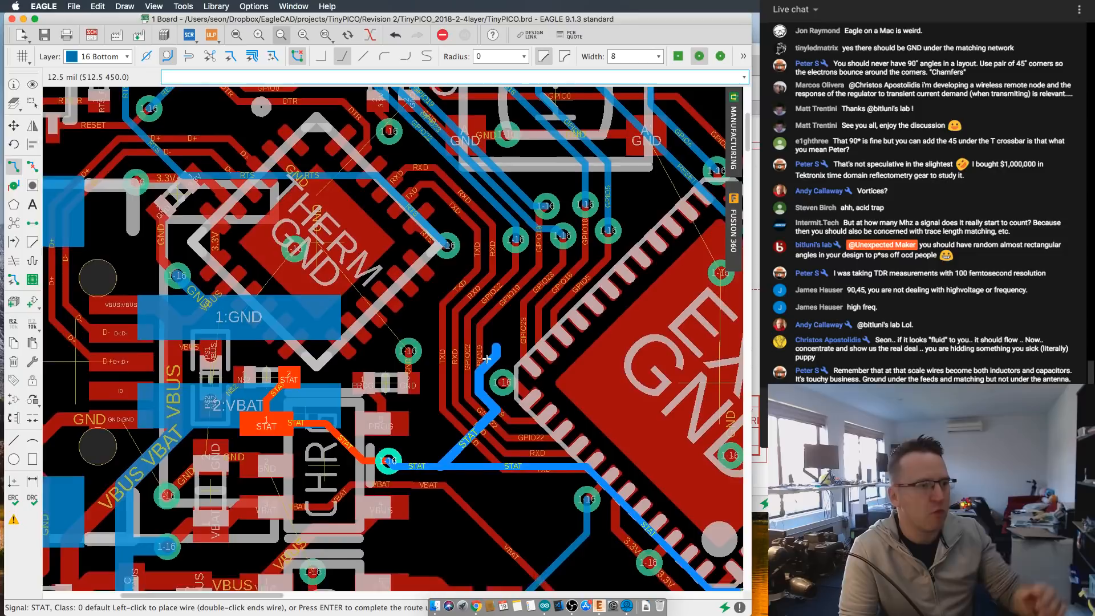
middle_click_drag(487, 359, 536, 399)
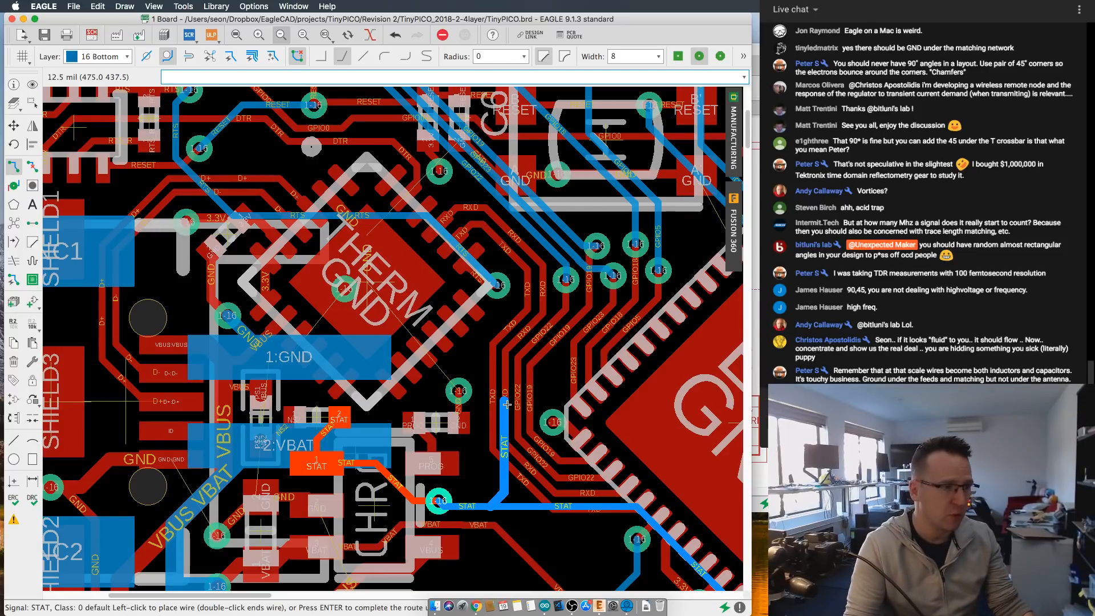
key("Escape")
- Review the routing around the THERM chip and charger, and the polygon edges near the antenna and matching circuit
scroll(496, 406, "up", 1)
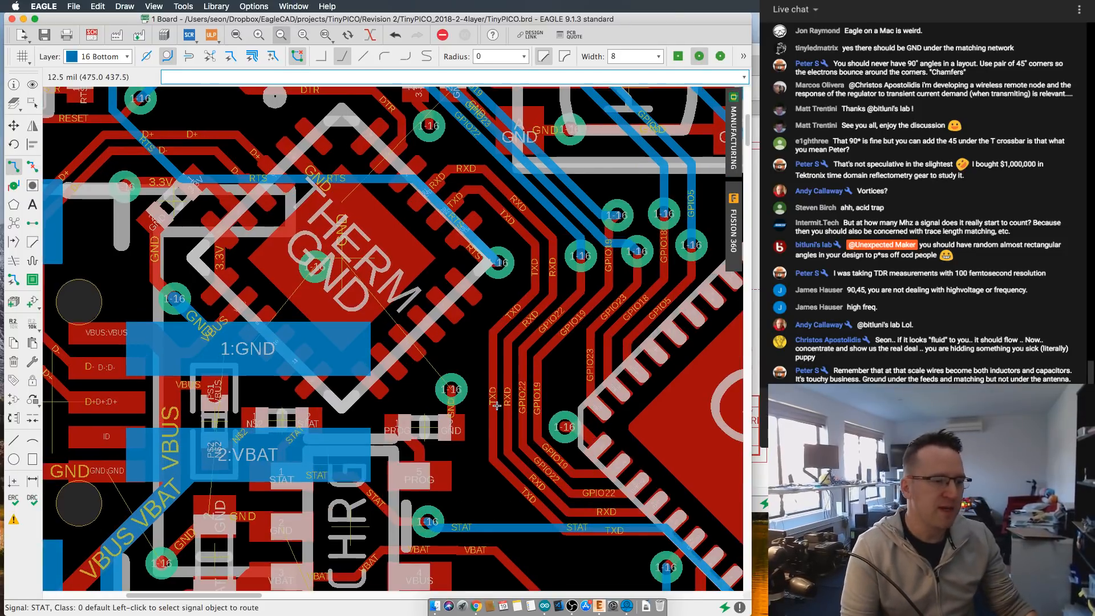
scroll(497, 406, "down", 1)
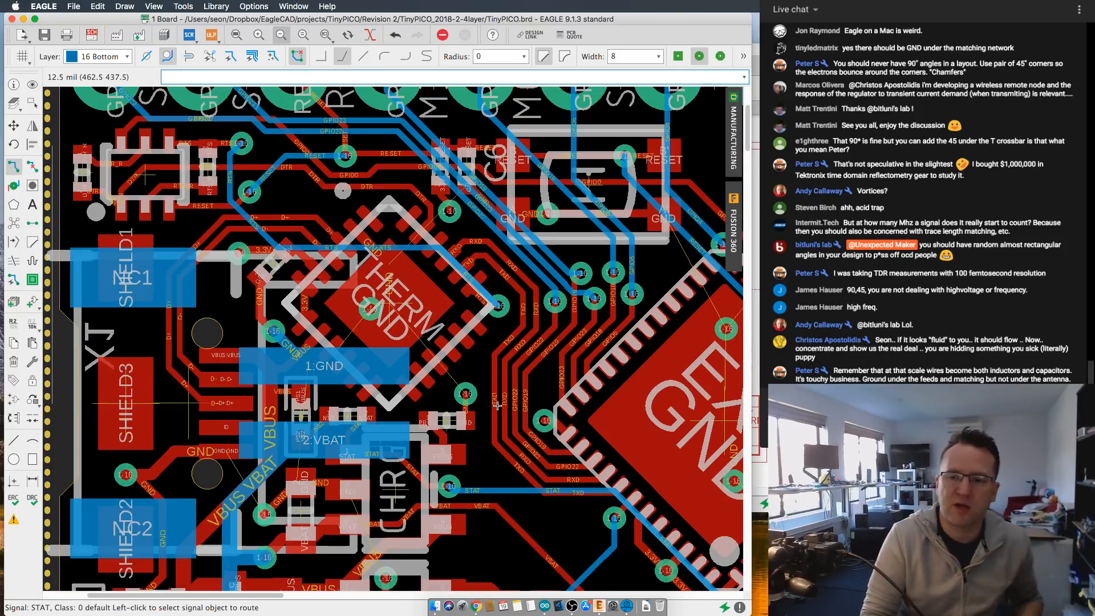
scroll(520, 405, "down", 1)
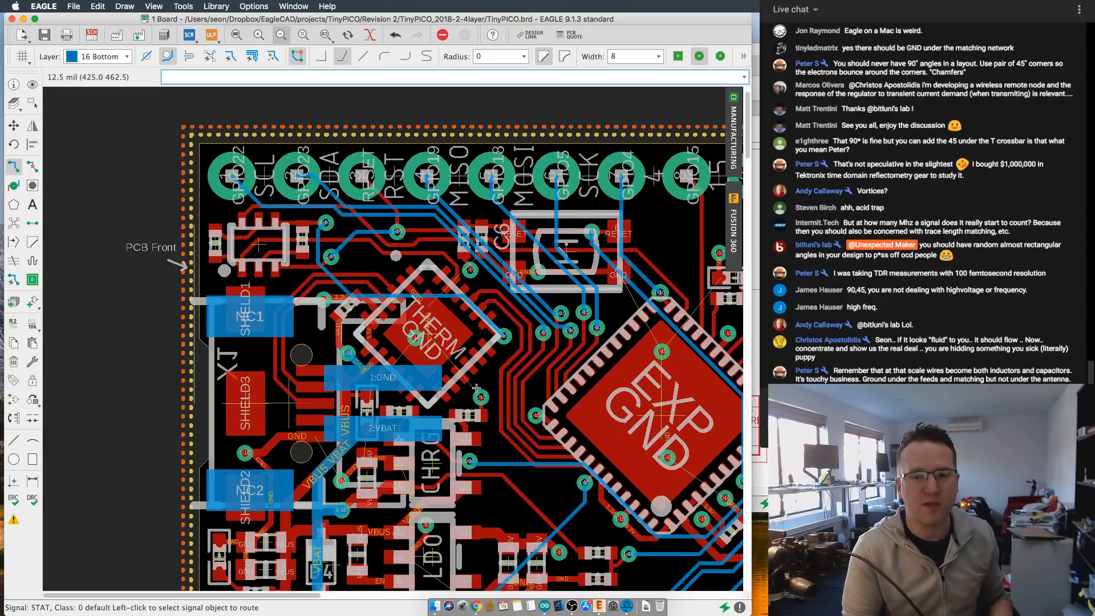
middle_click_drag(478, 389, 377, 271)
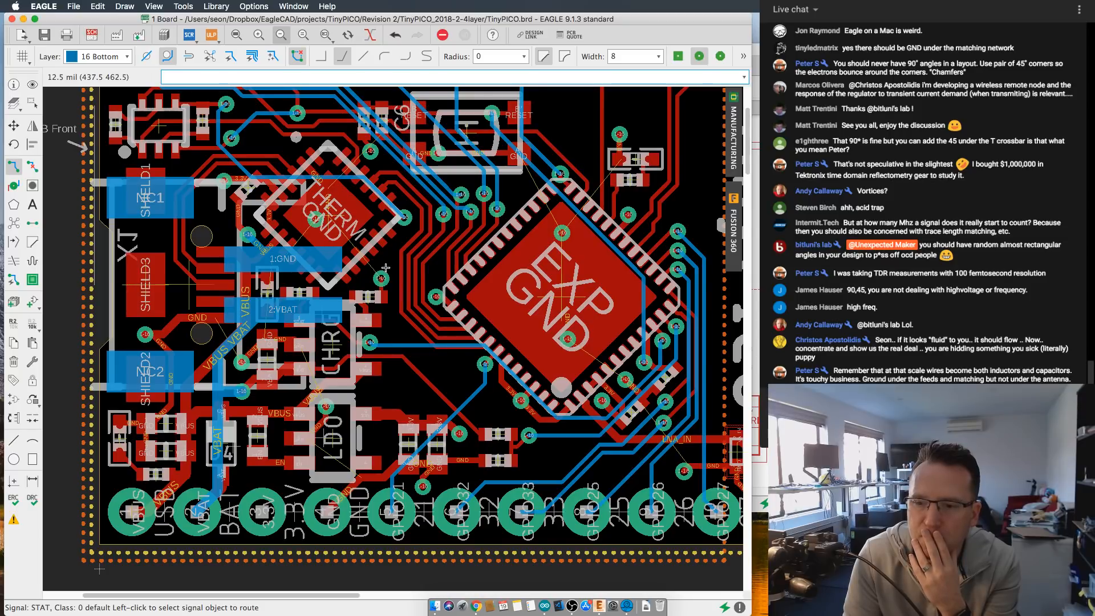
scroll(362, 269, "down", 5)
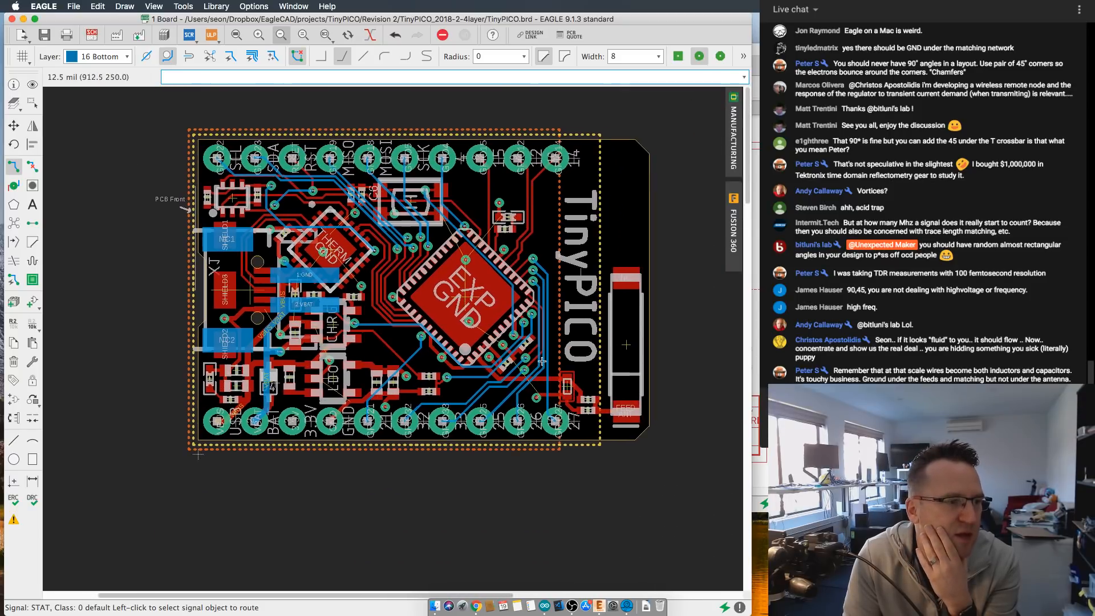
scroll(665, 340, "up", 5)
middle_click_drag(665, 341, 614, 332)
scroll(617, 336, "up", 2)
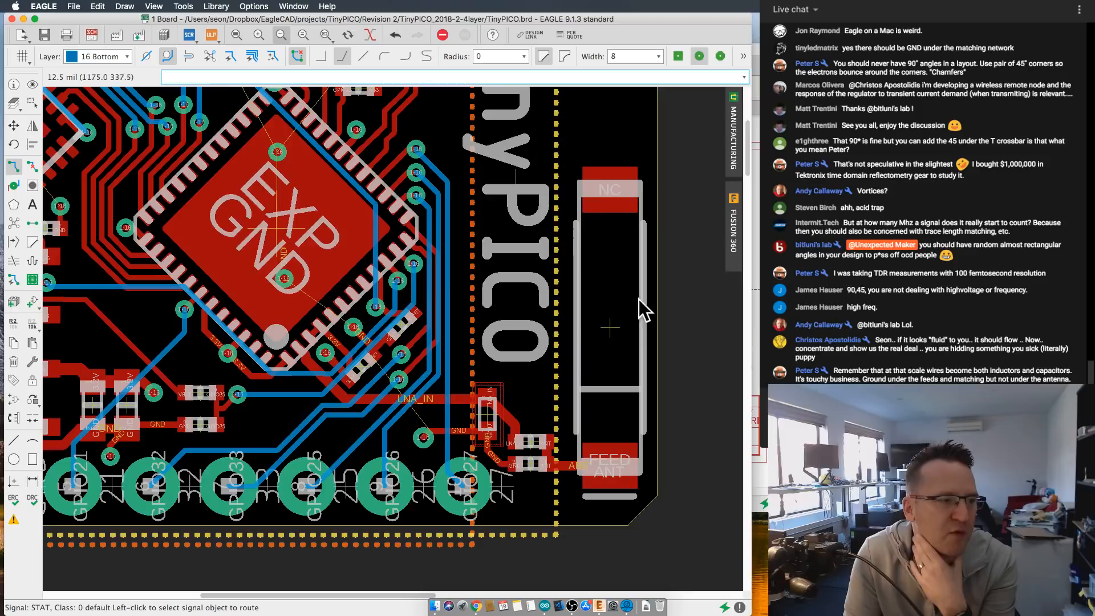
scroll(606, 326, "down", 2)
scroll(590, 312, "up", 1)
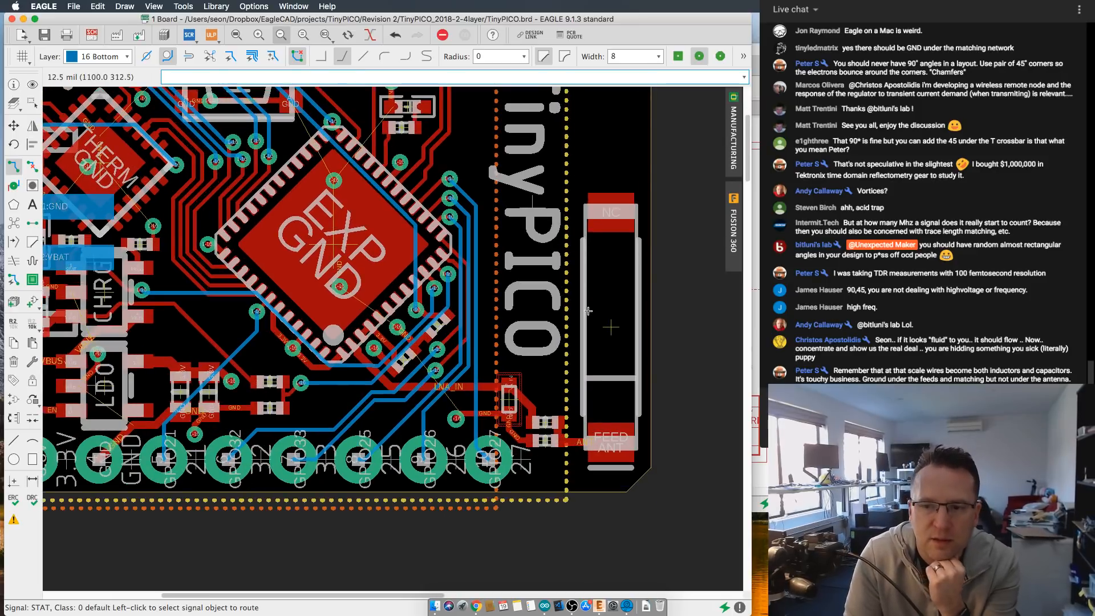
scroll(575, 312, "down", 5)
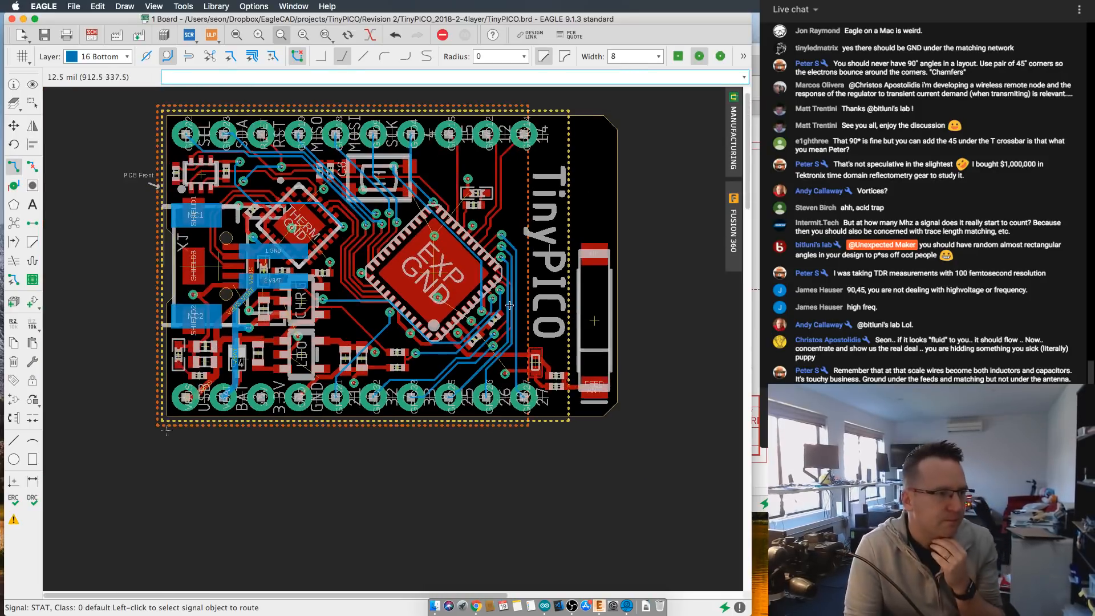
- Examine the STAT trace and neighbouring routing between the charger and the EXP chip
scroll(466, 377, "up", 5)
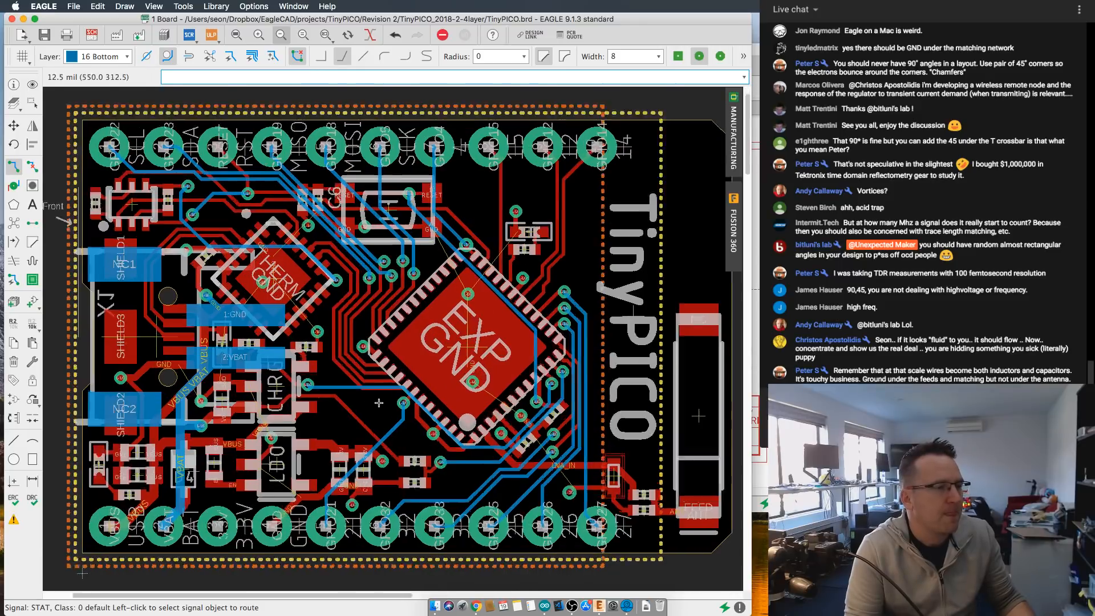
scroll(389, 374, "down", 3)
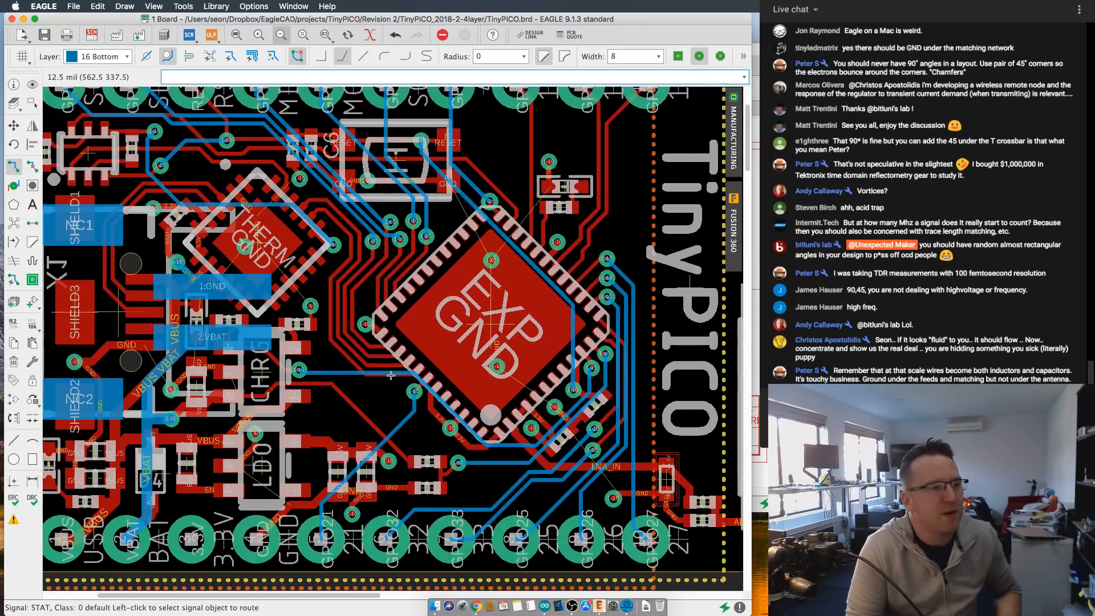
scroll(423, 374, "up", 1)
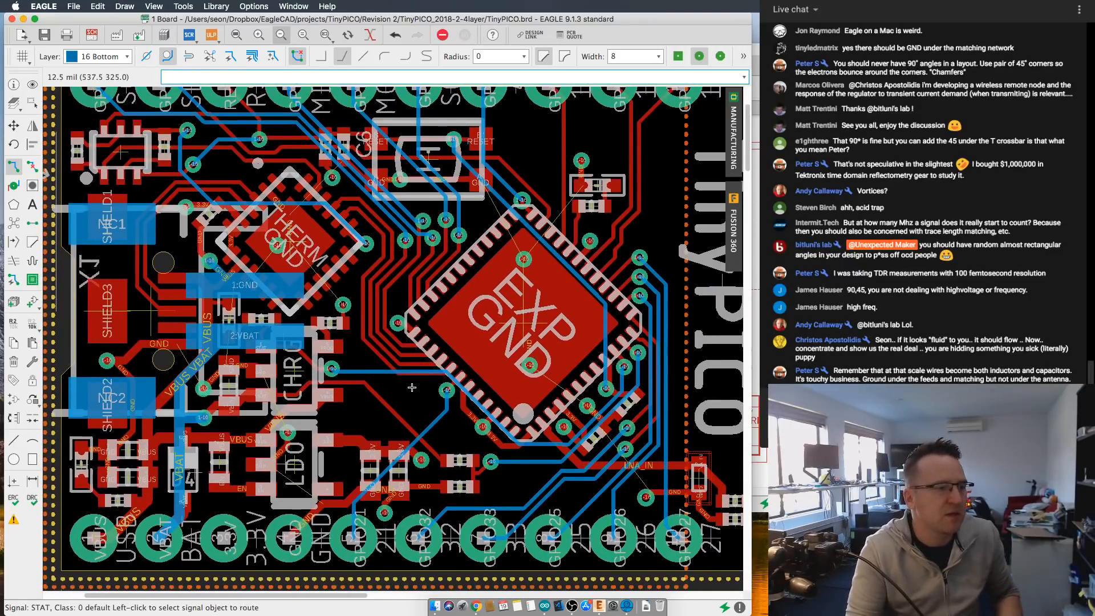
scroll(412, 388, "down", 3)
scroll(410, 382, "up", 3)
scroll(409, 376, "up", 1)
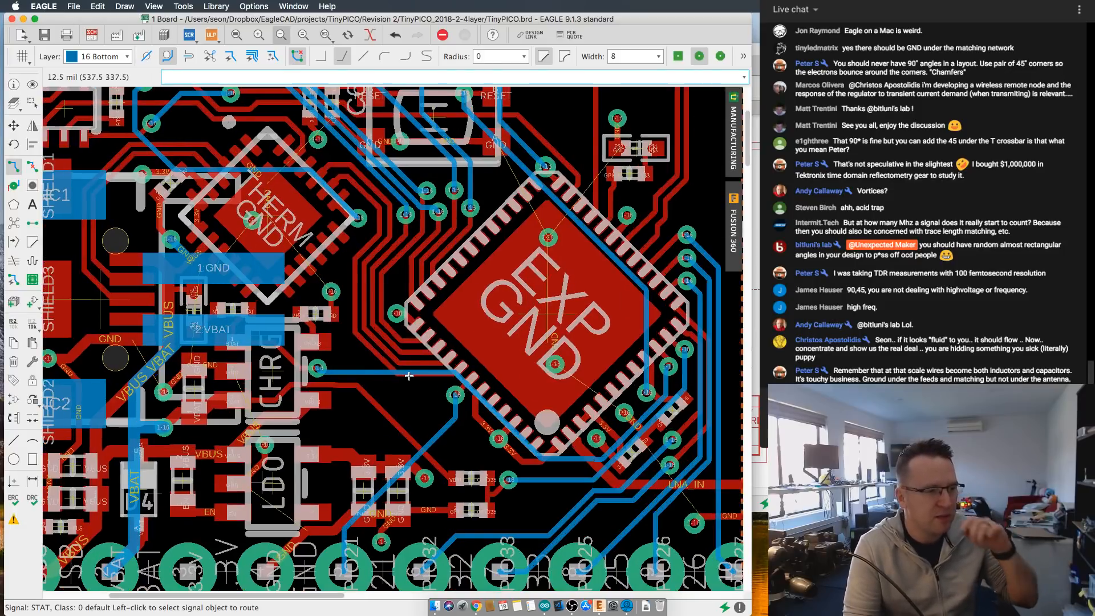
scroll(480, 387, "up", 2)
scroll(485, 398, "up", 2)
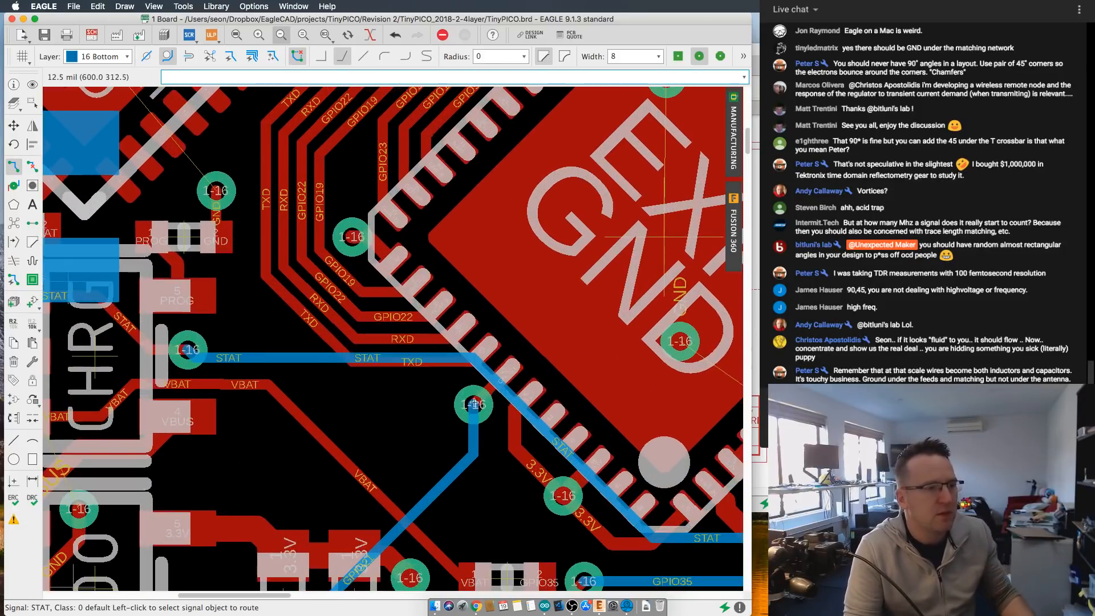
scroll(450, 396, "down", 1)
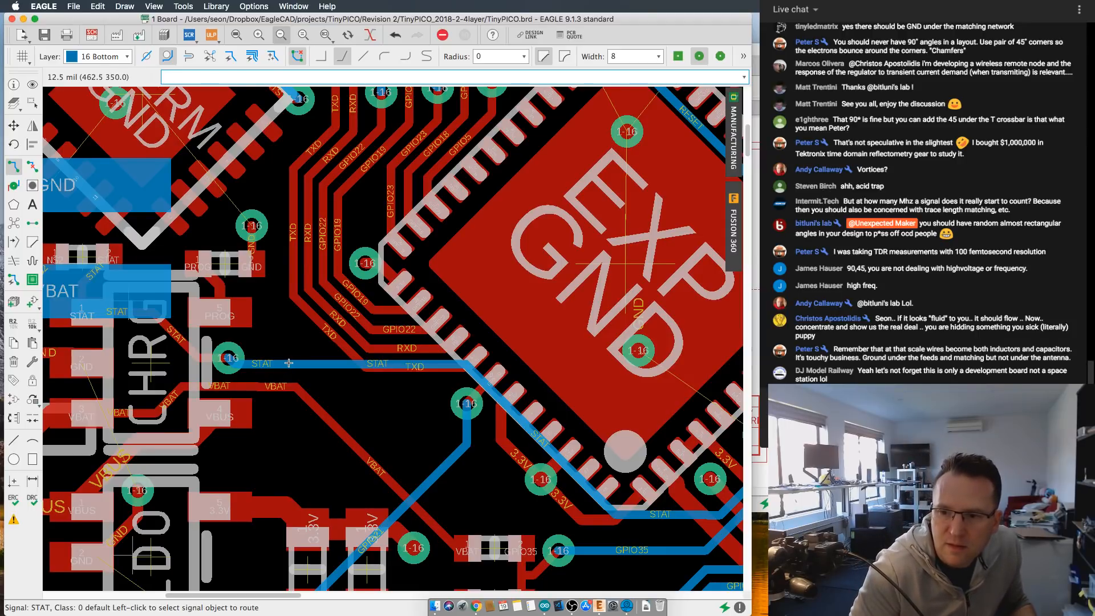
scroll(300, 359, "down", 3)
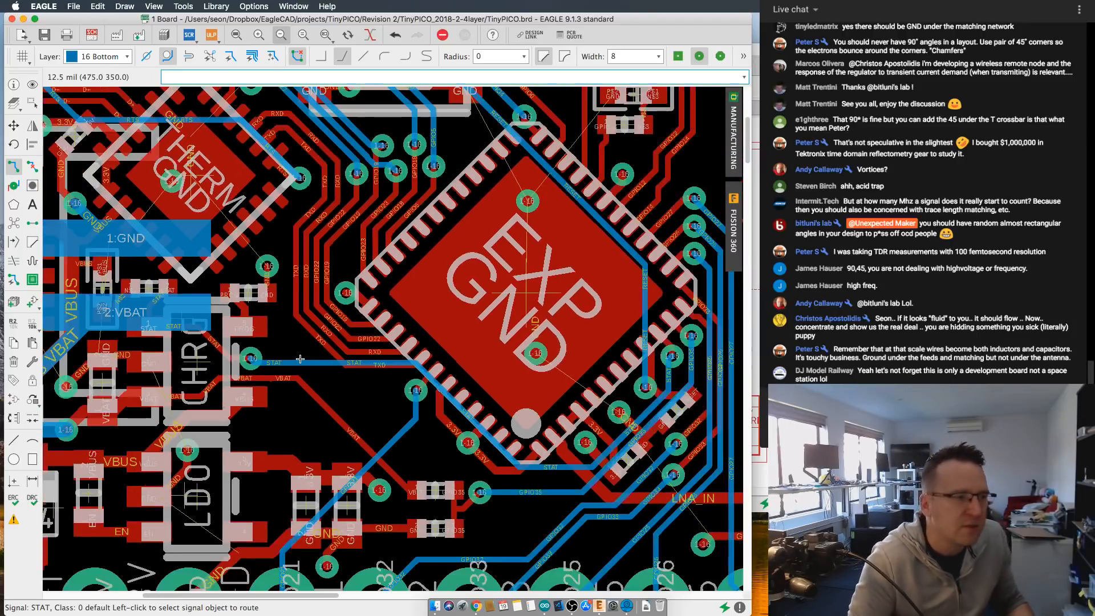
scroll(306, 359, "up", 4)
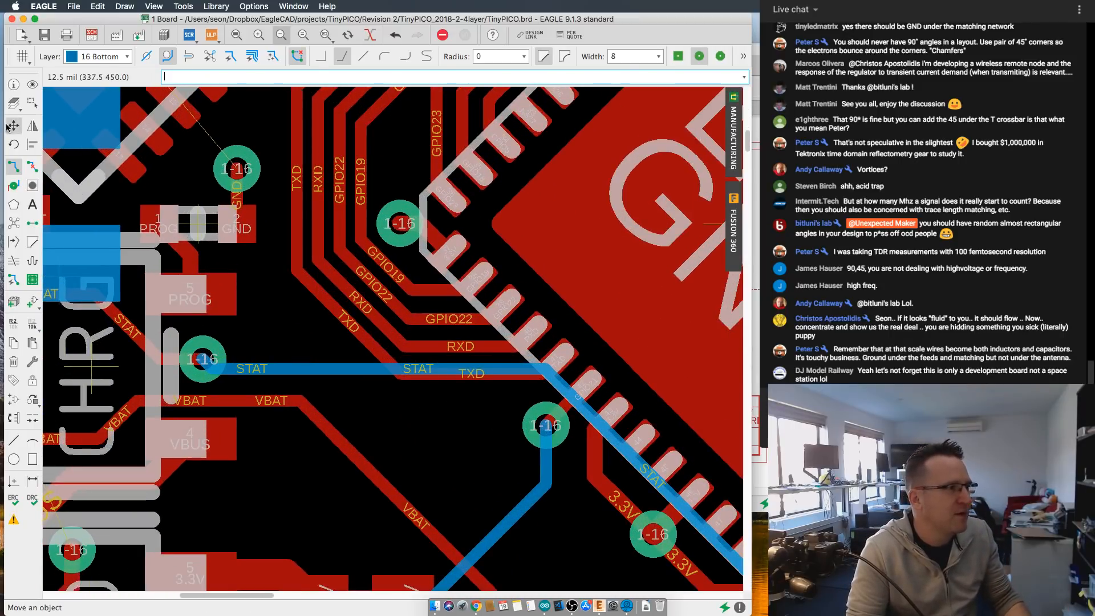
- Move the horizontal bottom-layer STAT trace segments into line with the via beside the charger, forming one straight run to the 45-degree bend at the EXP chip
left_click(13, 125)
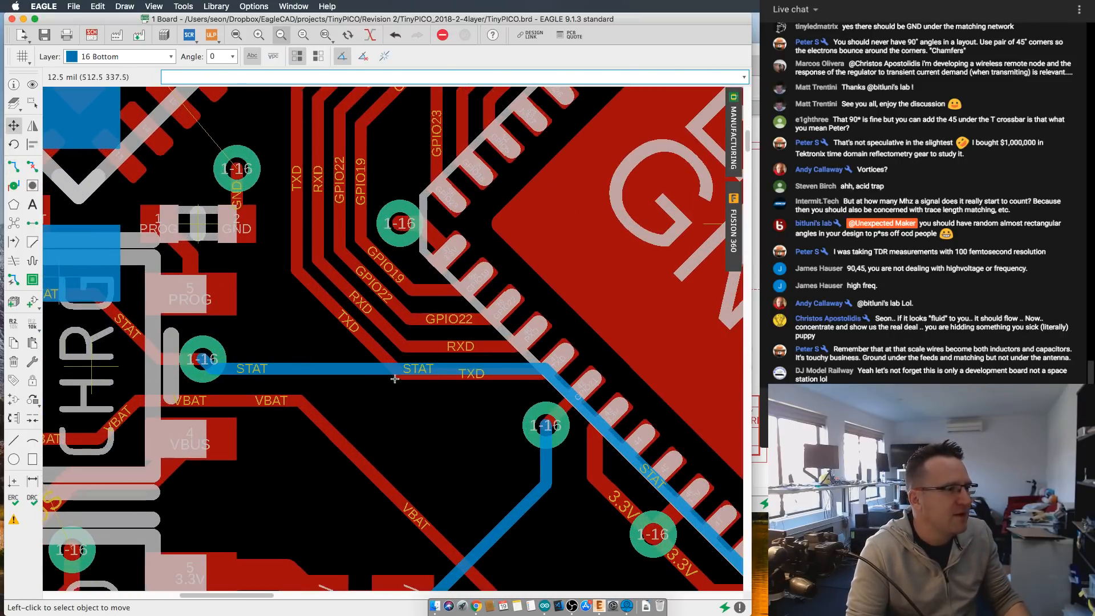
left_click(330, 362)
left_click(328, 365)
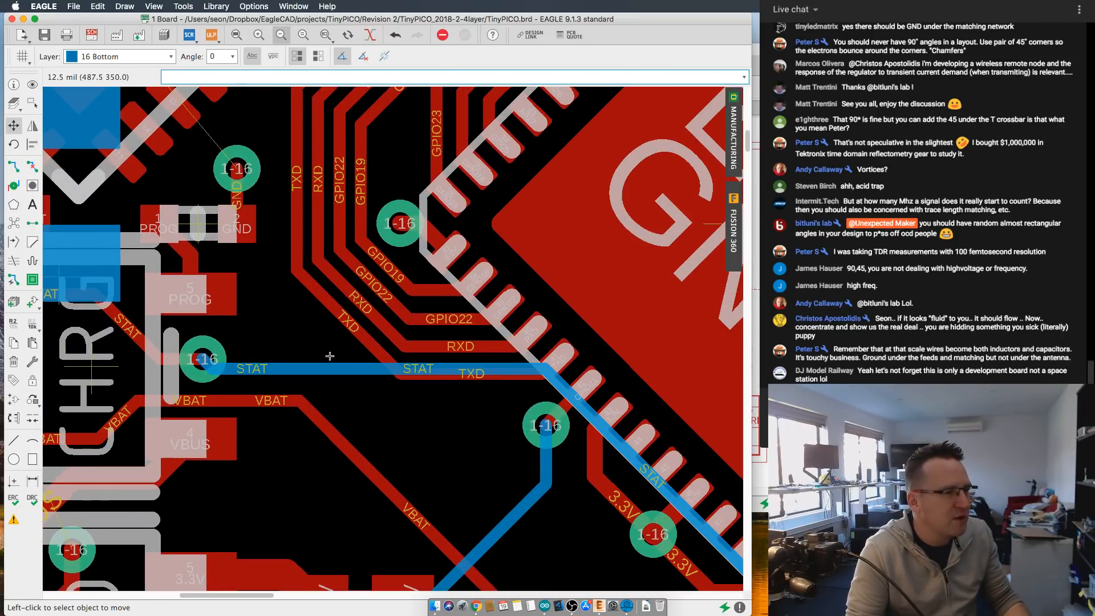
left_click(329, 366)
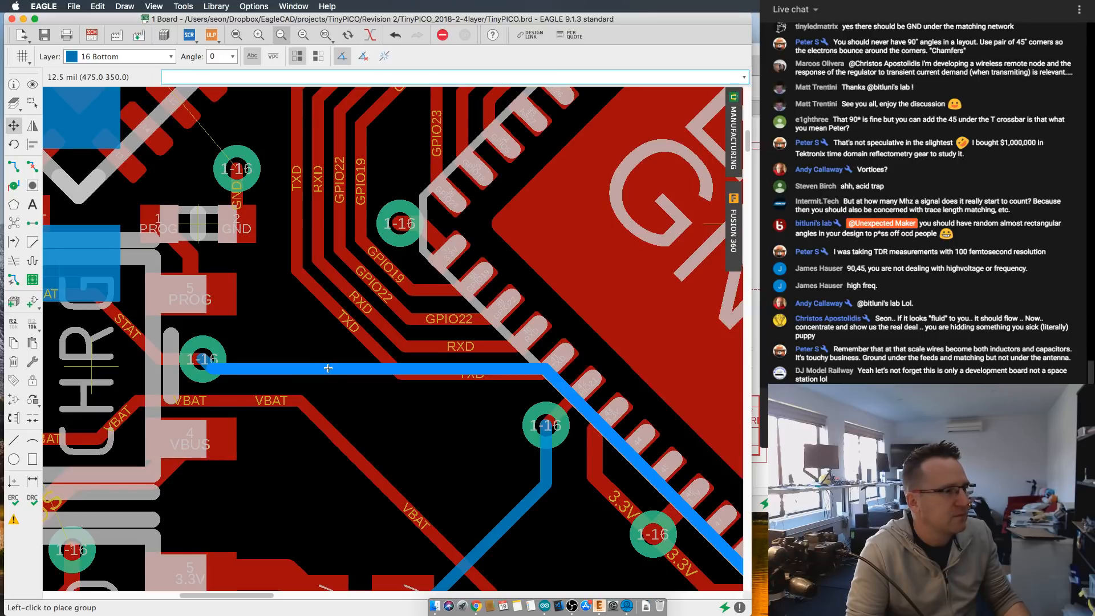
key("super+z")
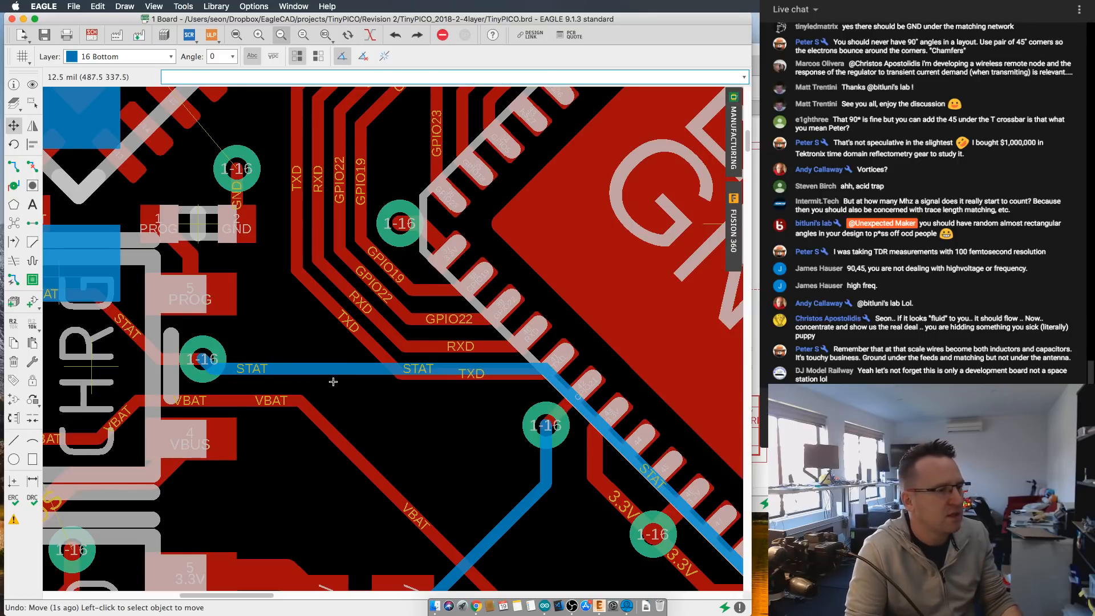
left_click(330, 369)
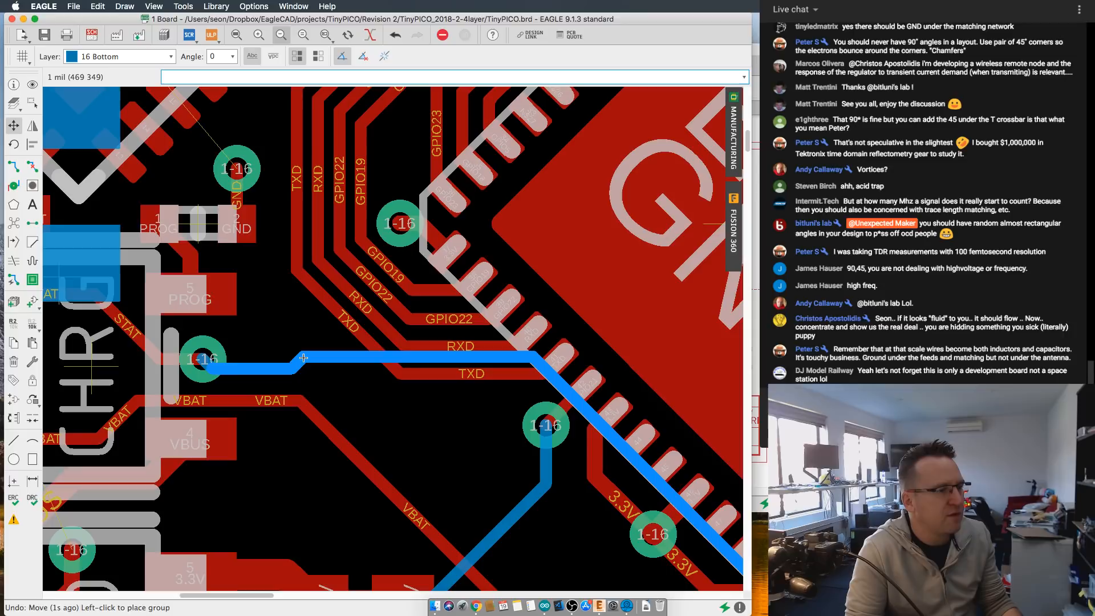
left_click(304, 358)
left_click(267, 366)
left_click(268, 357)
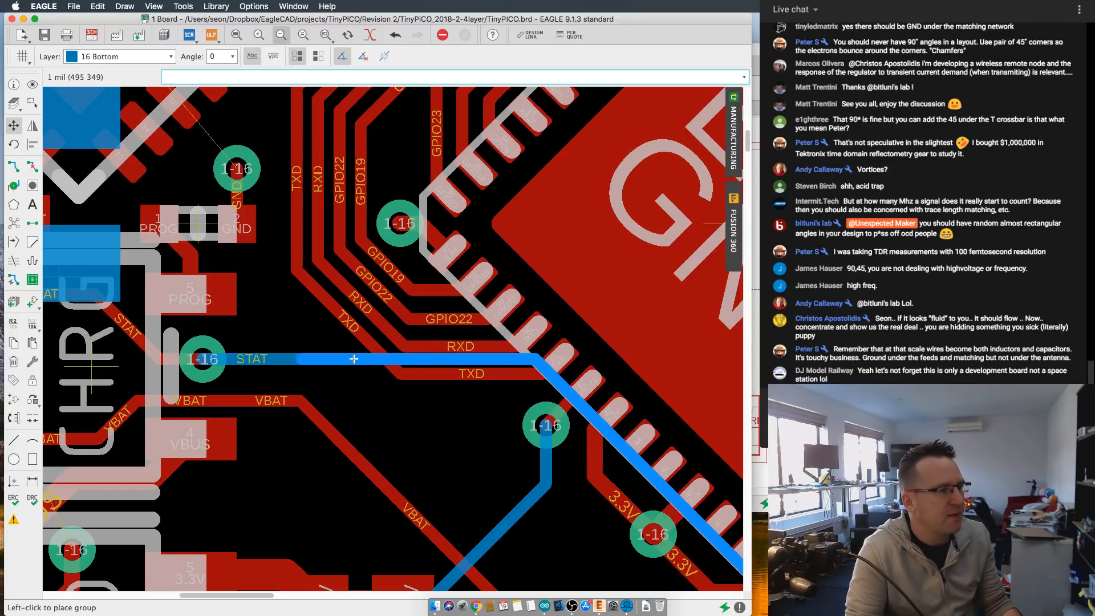
scroll(357, 358, "down", 2)
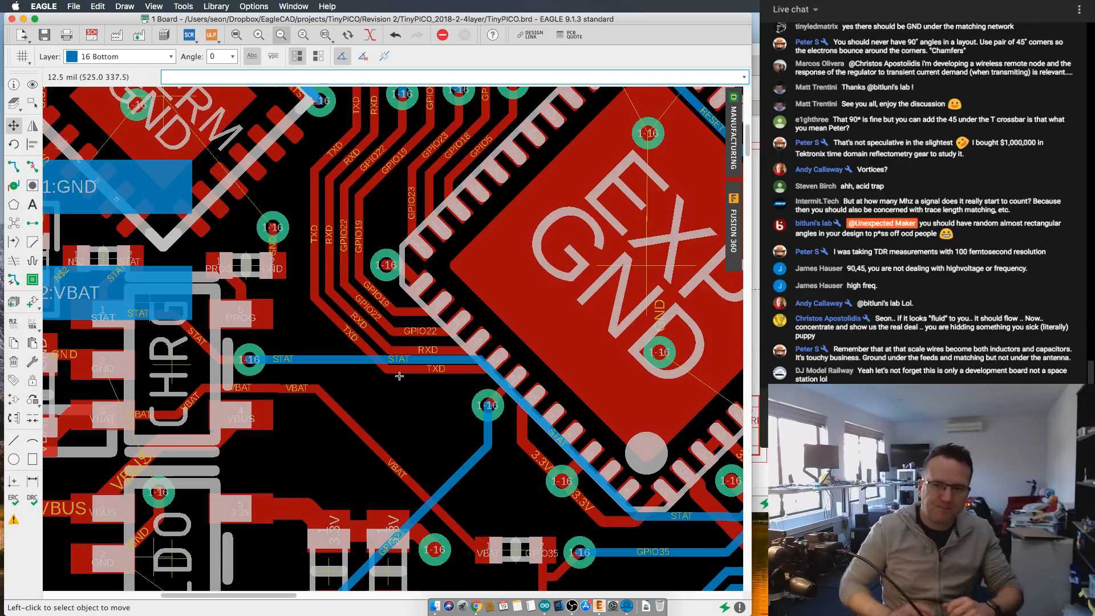
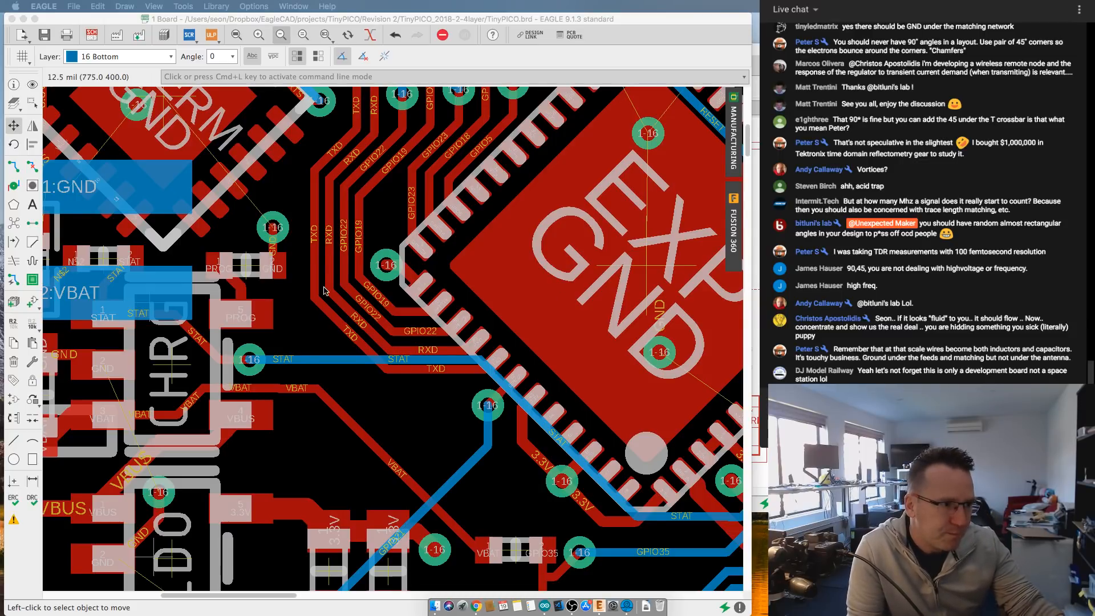
- Examine the overall board layout and the bottom-layer traces running around the EXP chip
scroll(324, 290, "down", 2)
left_click(395, 366)
scroll(399, 365, "down", 3)
scroll(403, 344, "down", 1)
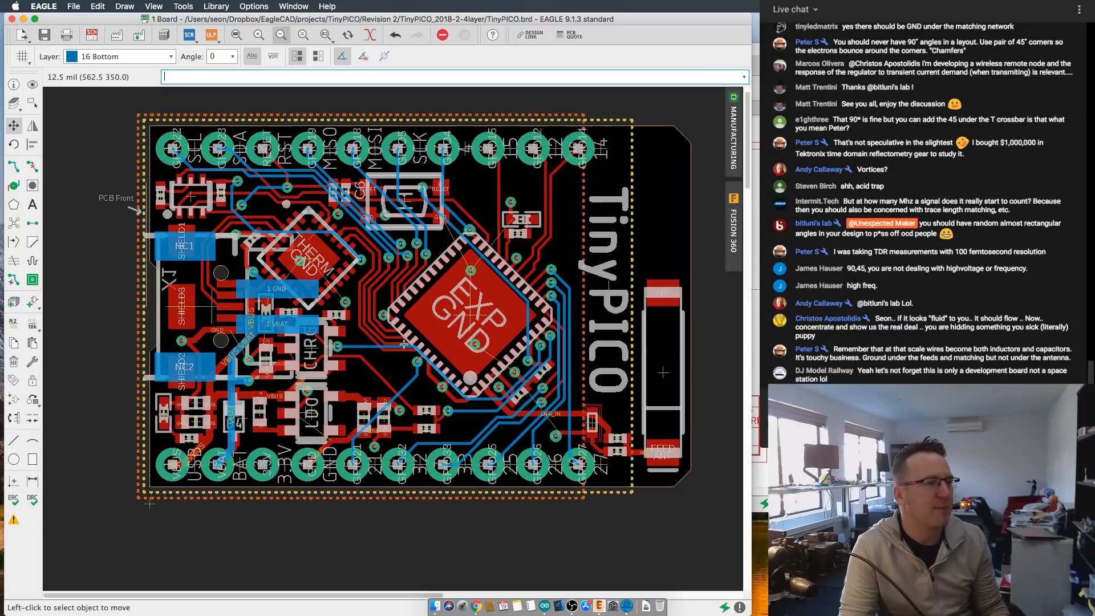
scroll(403, 344, "up", 3)
scroll(451, 313, "down", 3)
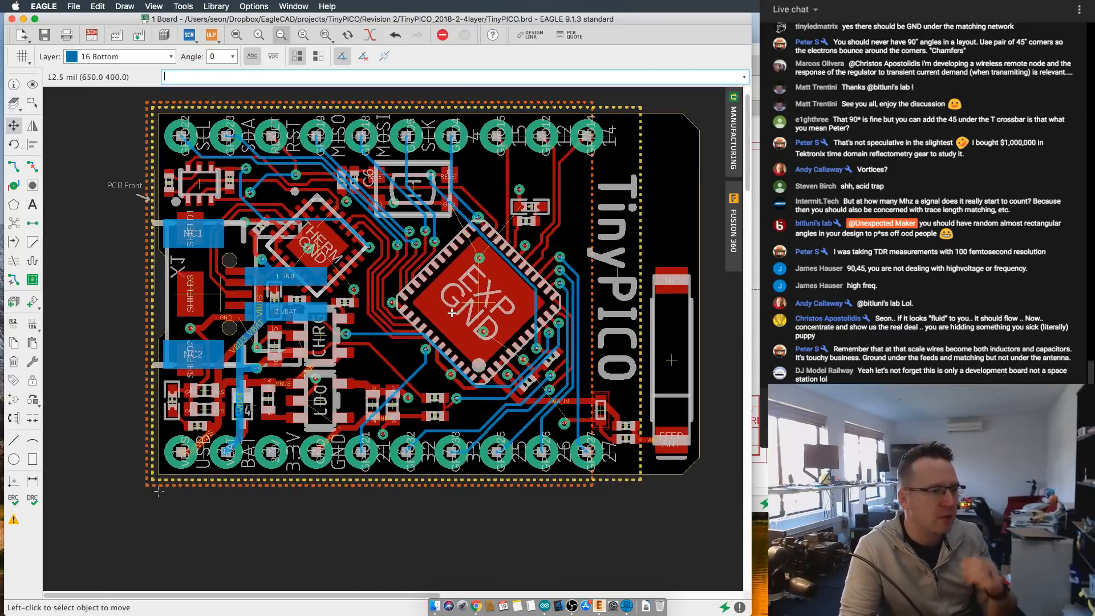
middle_click_drag(451, 312, 456, 310)
scroll(425, 326, "up", 2)
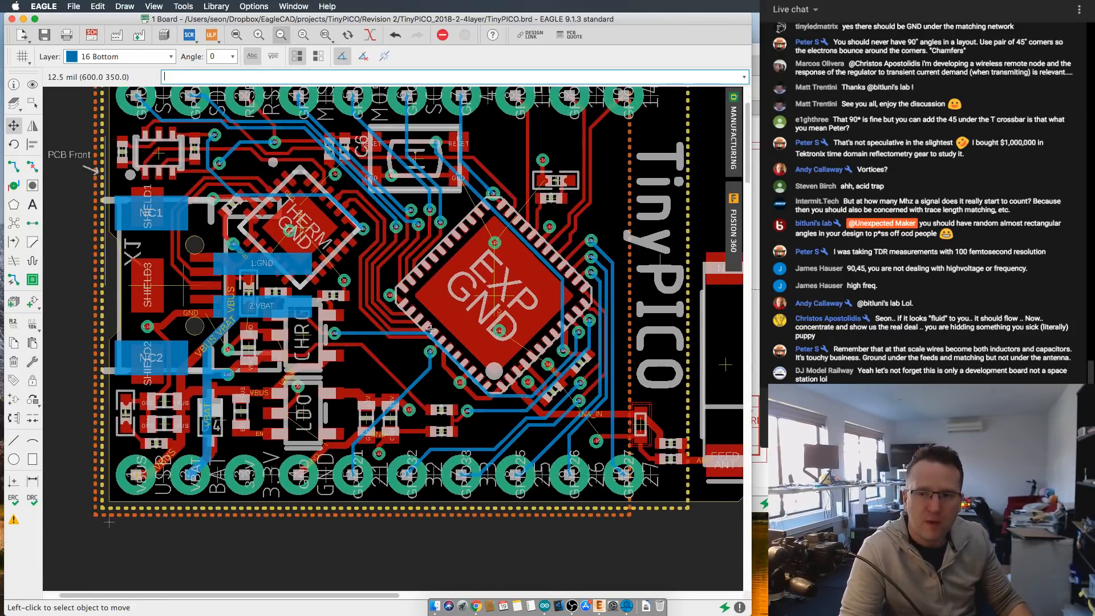
scroll(415, 313, "up", 2)
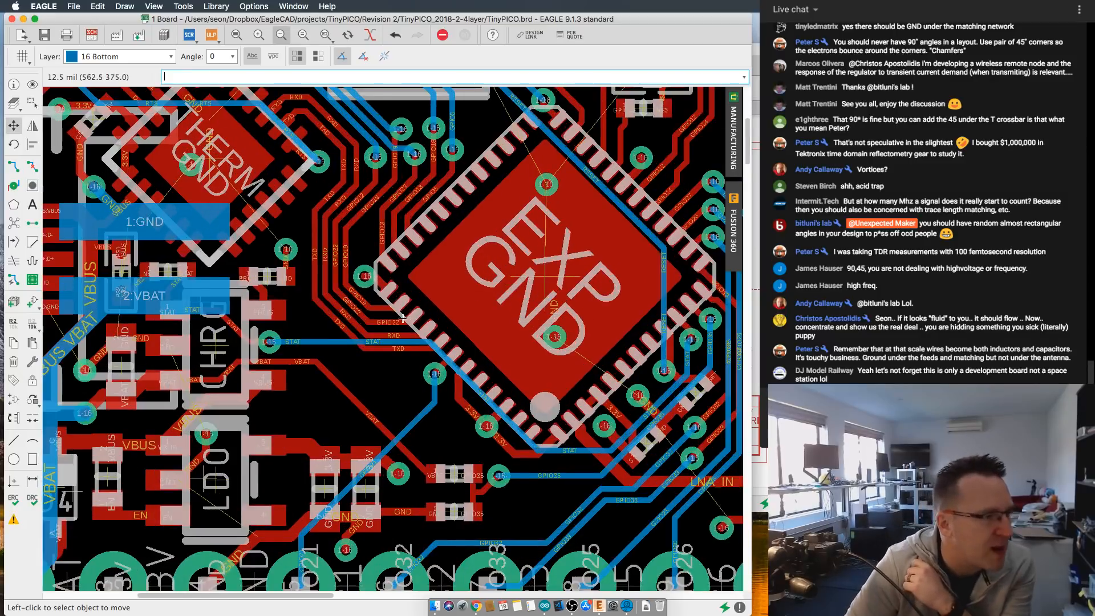
- Make 1 Top the active layer so the top copper is drawn in front
scroll(412, 327, "down", 2)
middle_click_drag(412, 327, 438, 305)
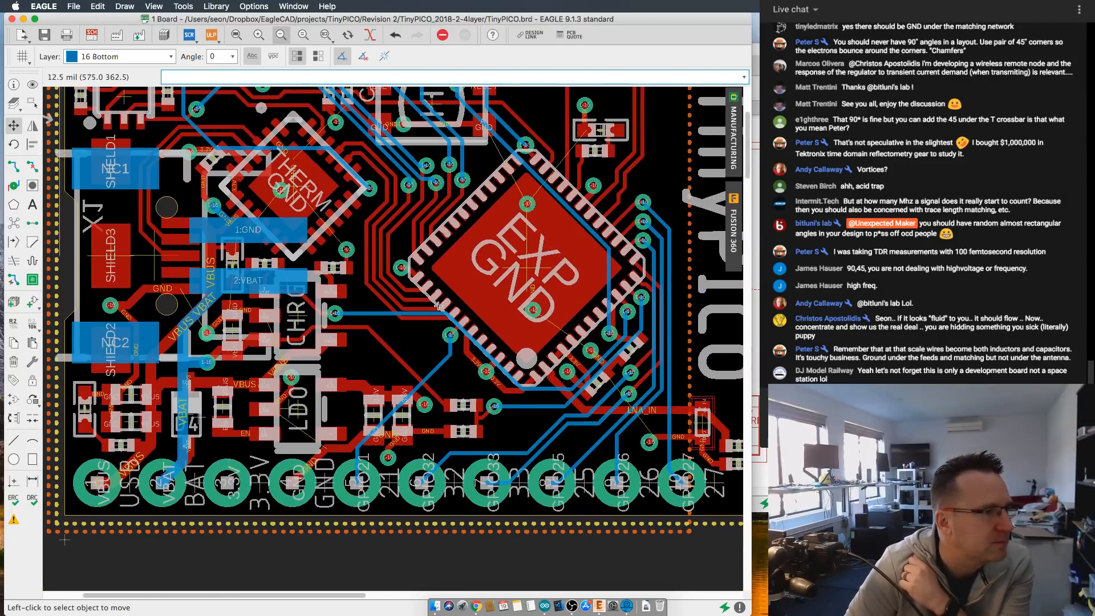
left_click(100, 56)
left_click(98, 26)
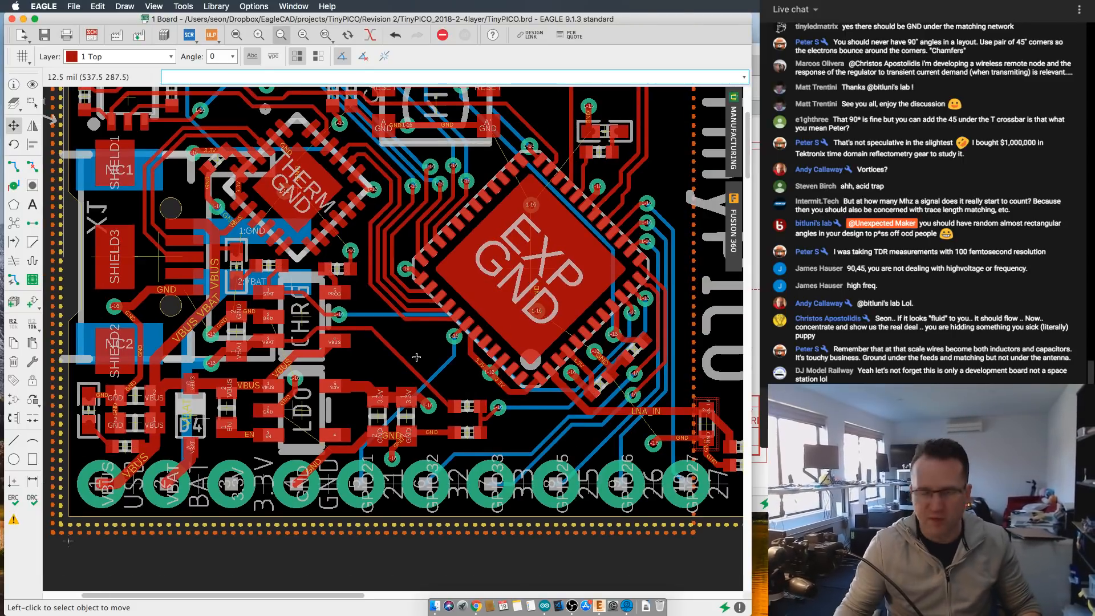
- Examine the STAT, GPIO35, GPIO32 and RESET traces between the EXP chip's pads and their neighbouring vias
scroll(567, 307, "up", 2)
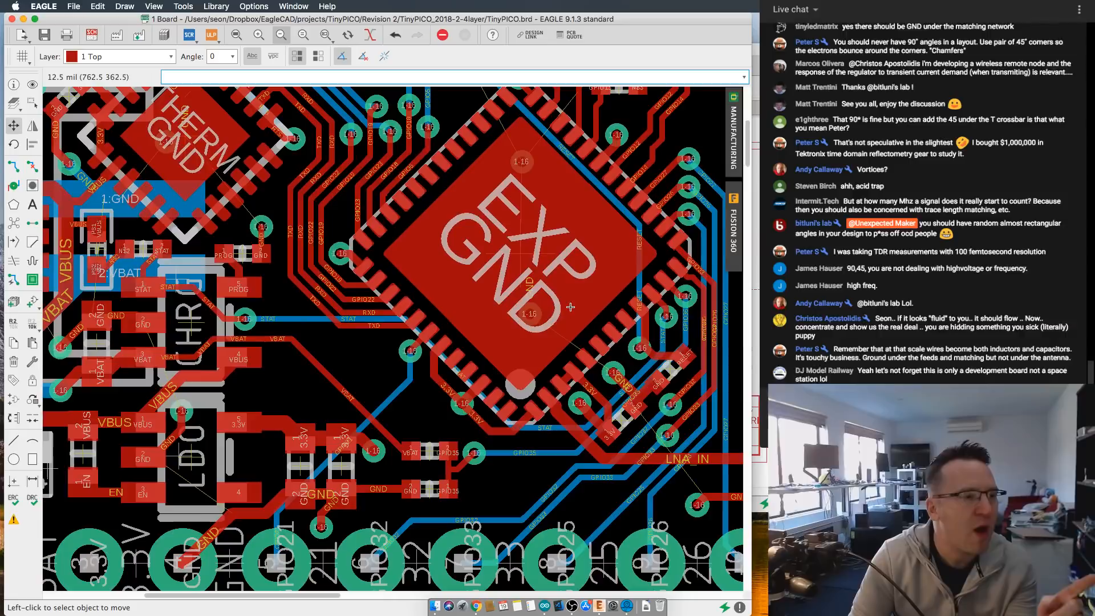
scroll(571, 307, "right", 5)
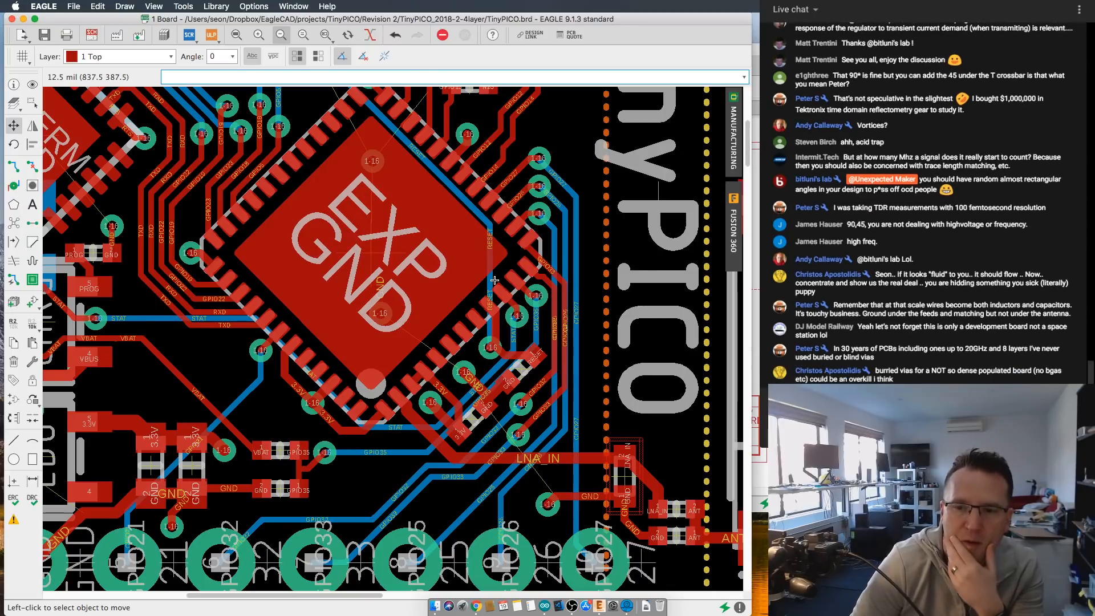
scroll(494, 281, "up", 2)
scroll(539, 281, "up", 2)
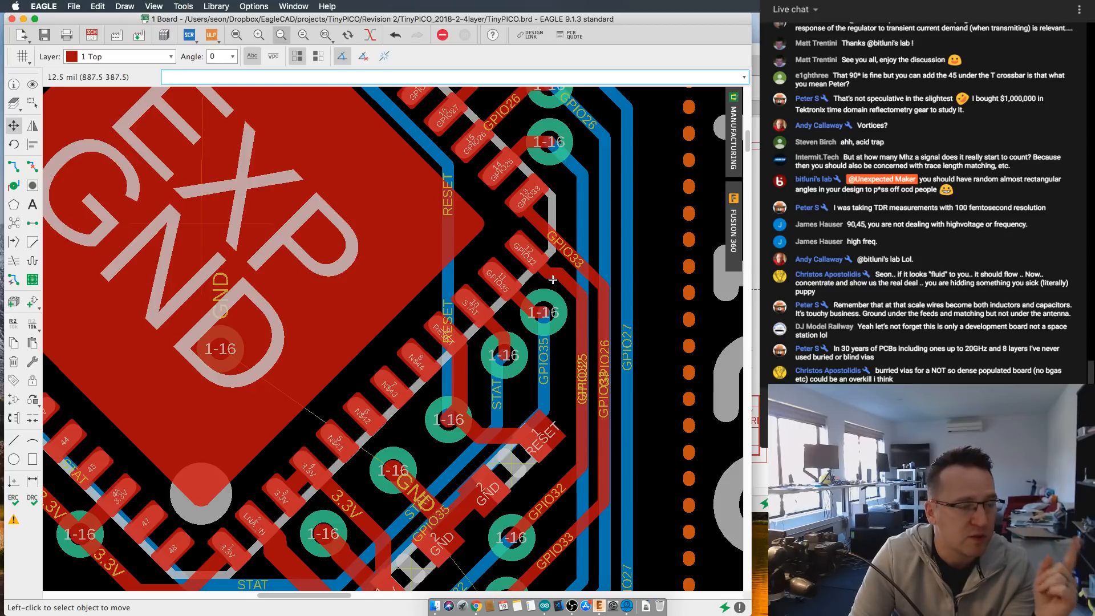
scroll(553, 280, "down", 1)
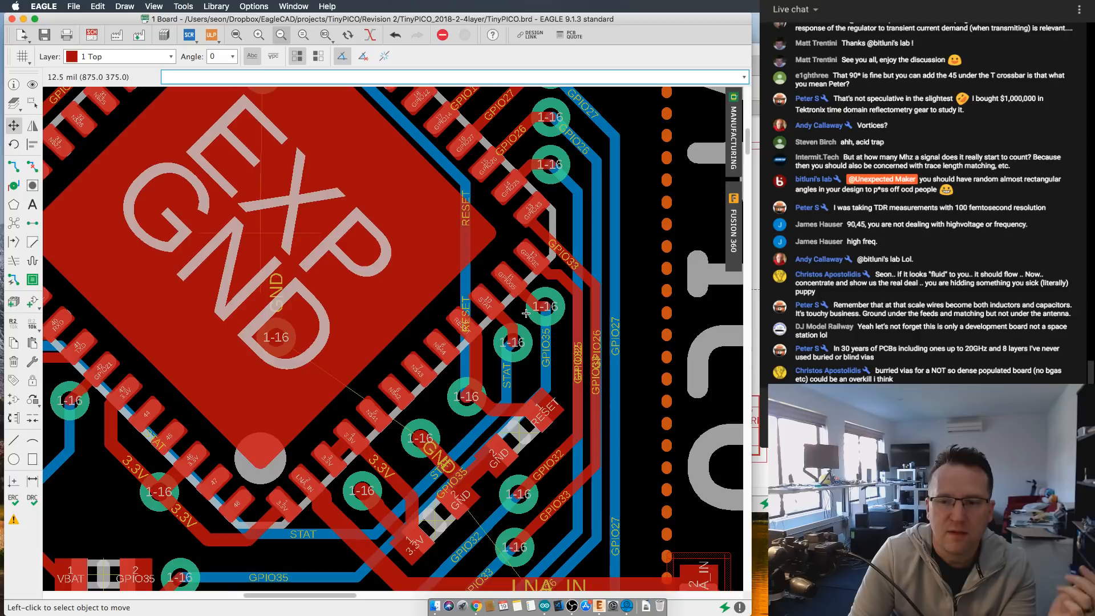
scroll(522, 314, "up", 2)
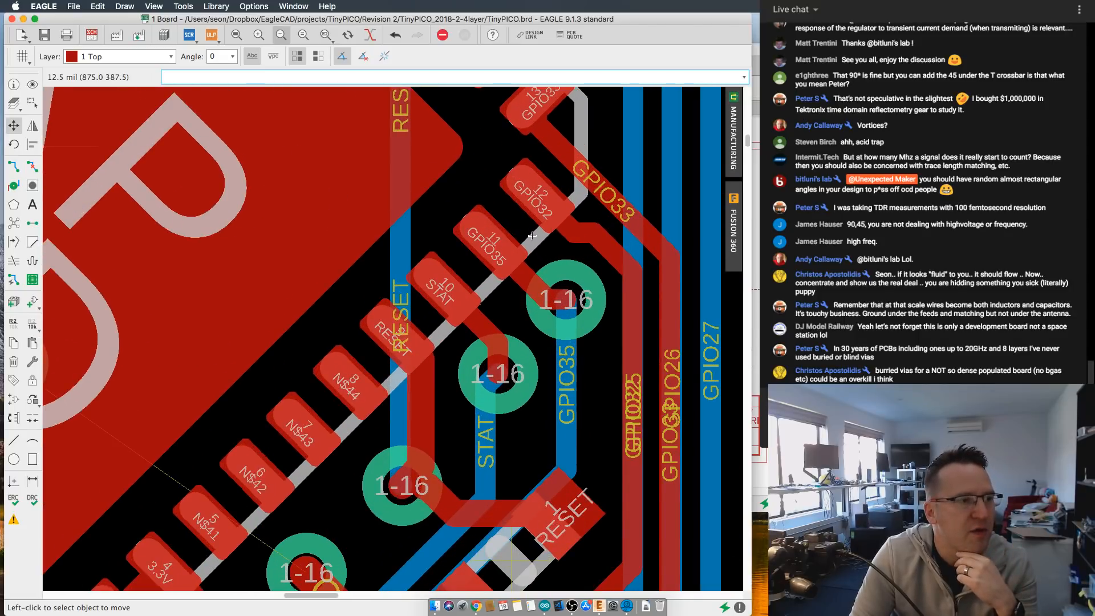
scroll(479, 333, "up", 1)
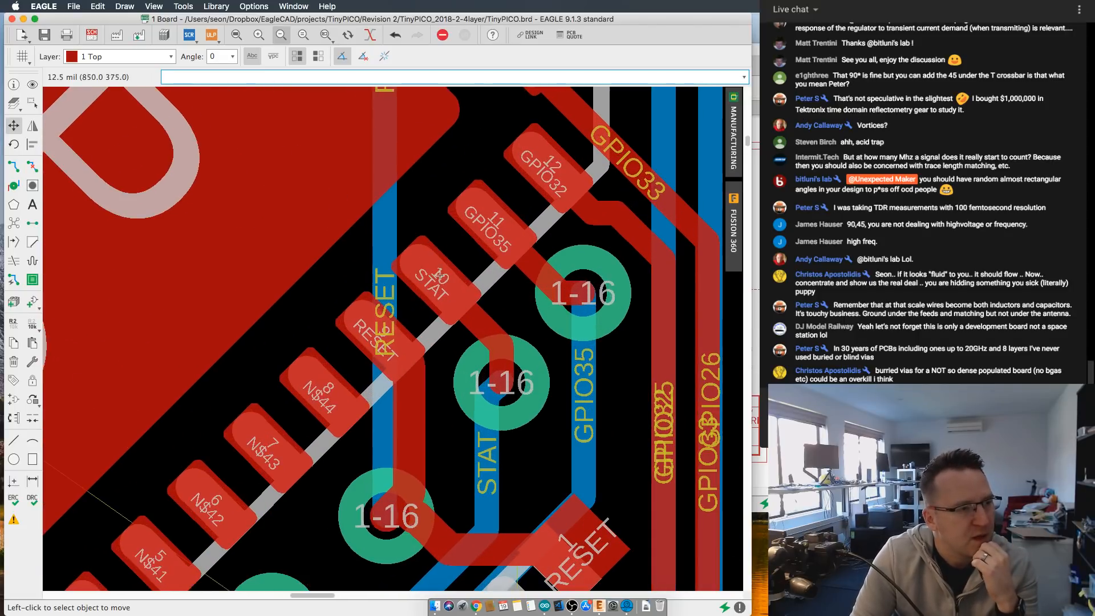
scroll(432, 290, "down", 1)
scroll(425, 290, "up", 1)
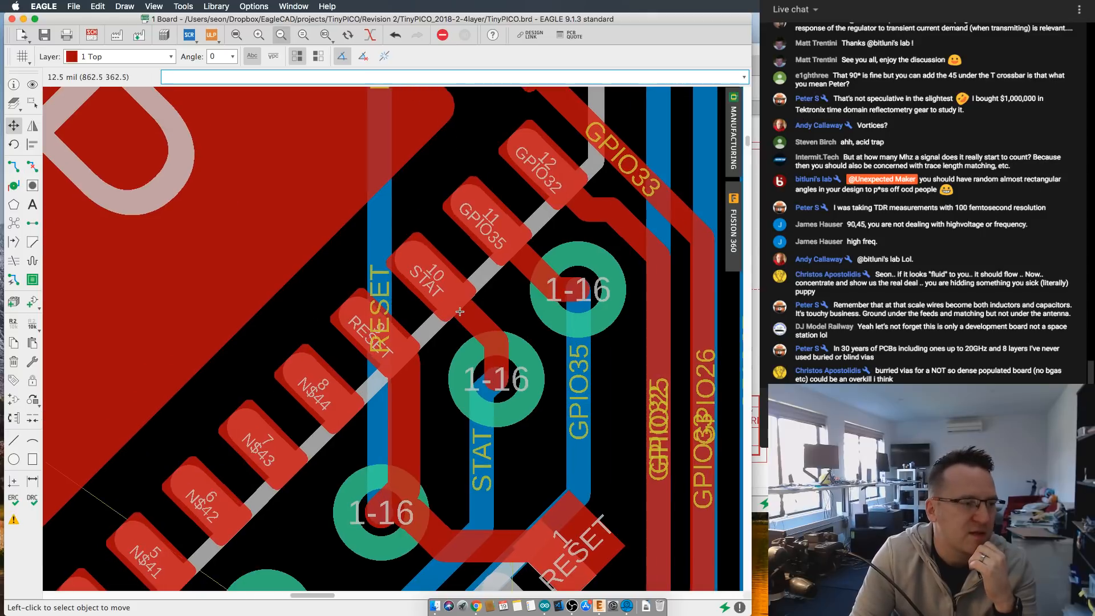
scroll(459, 310, "down", 3)
scroll(459, 310, "down", 5)
scroll(417, 343, "up", 5)
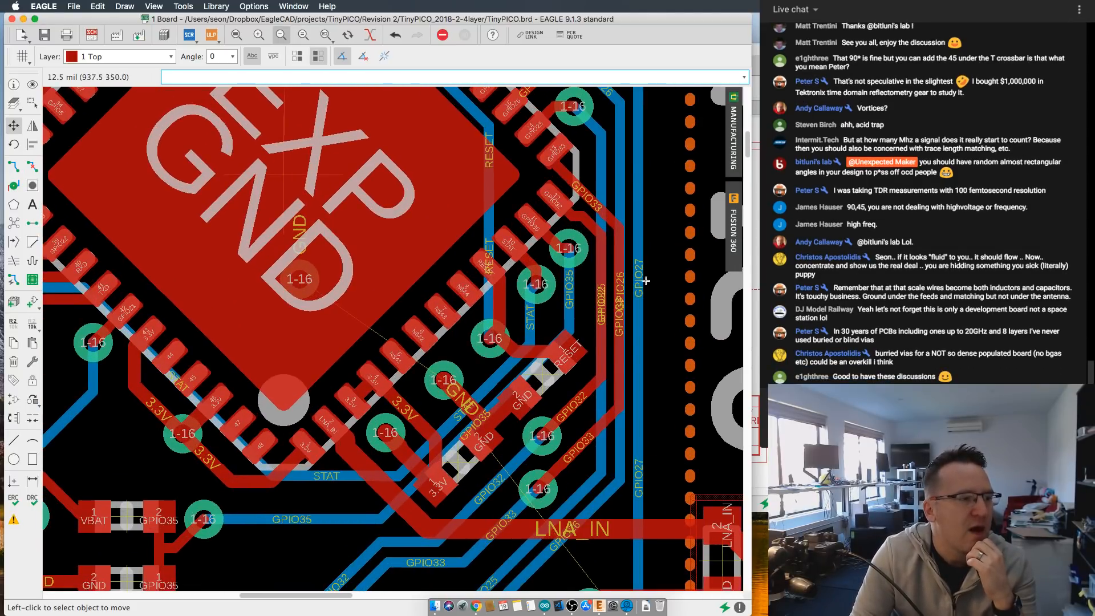
scroll(570, 257, "down", 5)
scroll(420, 359, "up", 3)
scroll(421, 359, "up", 3)
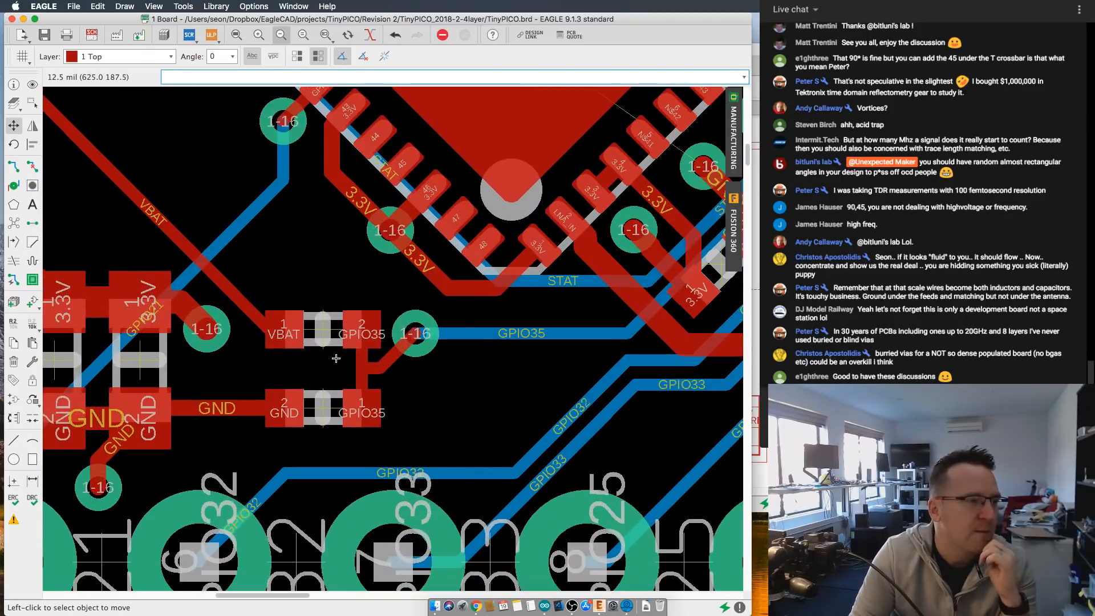
- Review the VBAT/GPIO35 components, the LNA_IN trace and the crowded vias beside the EXP chip's pads
scroll(425, 350, "down", 4)
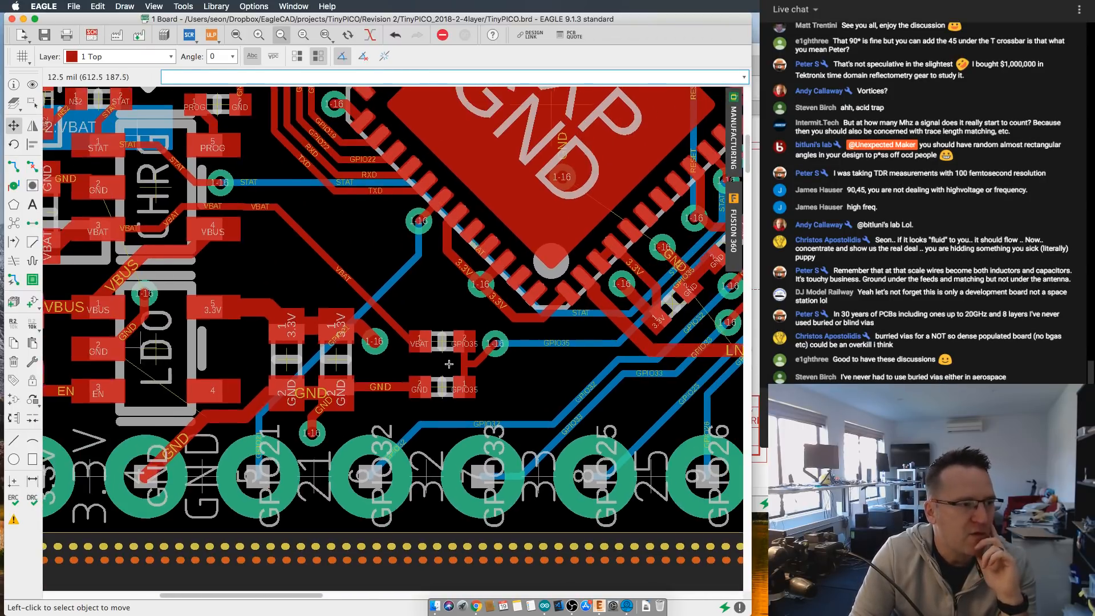
middle_click_drag(449, 364, 467, 378)
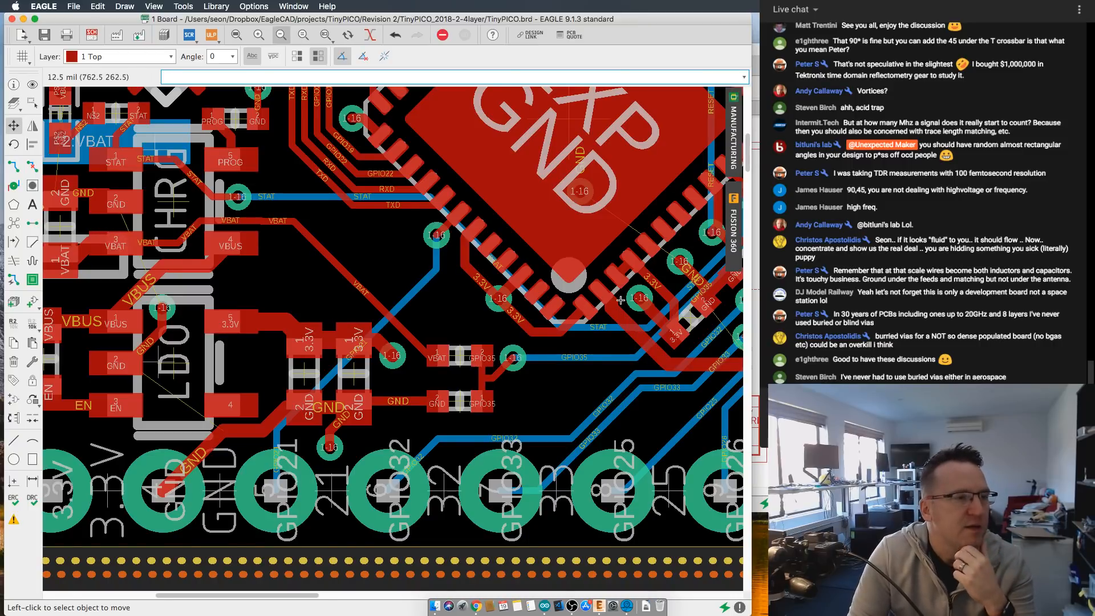
middle_click_drag(621, 300, 474, 328)
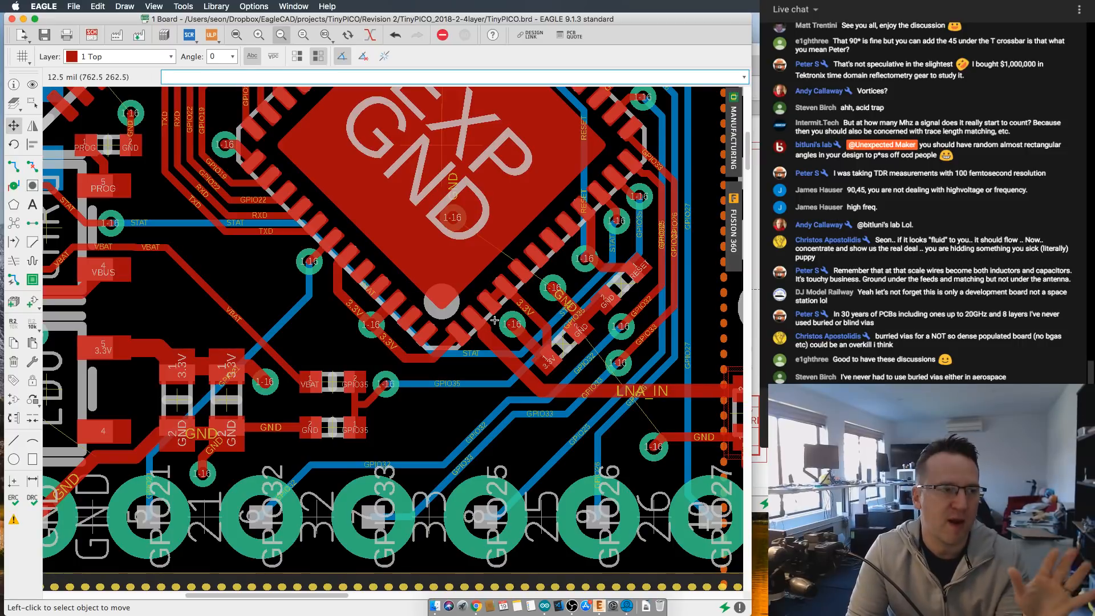
scroll(609, 195, "up", 3)
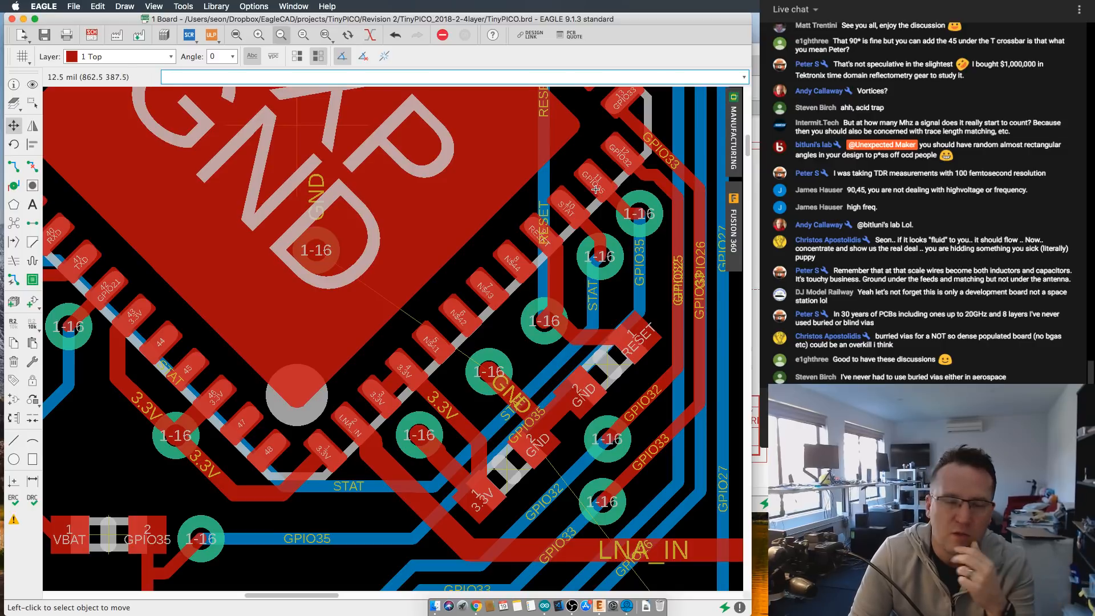
scroll(597, 191, "down", 2)
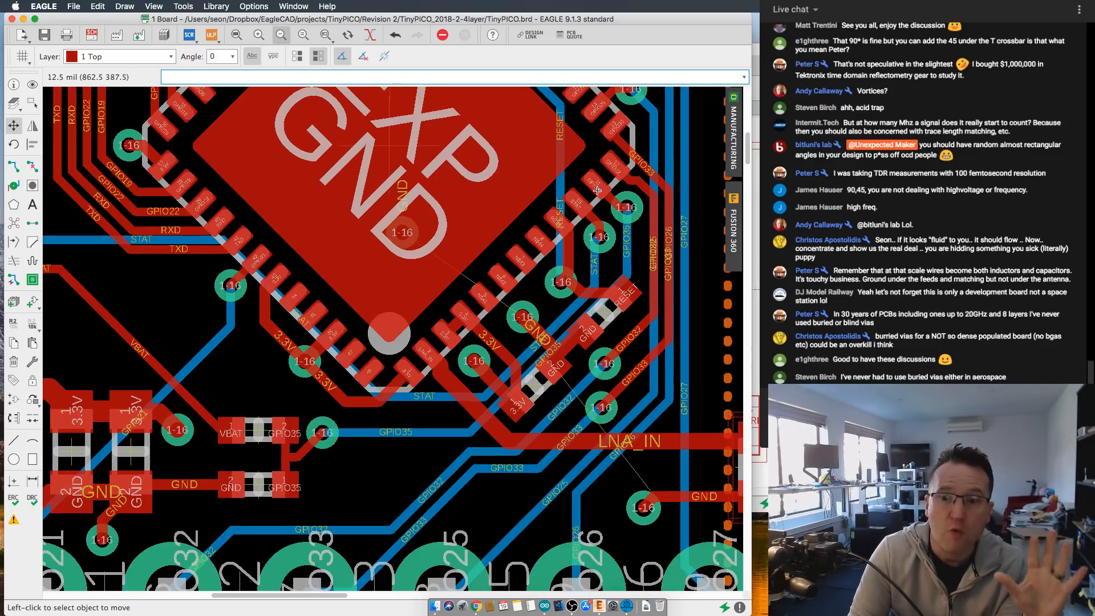
scroll(597, 190, "down", 1)
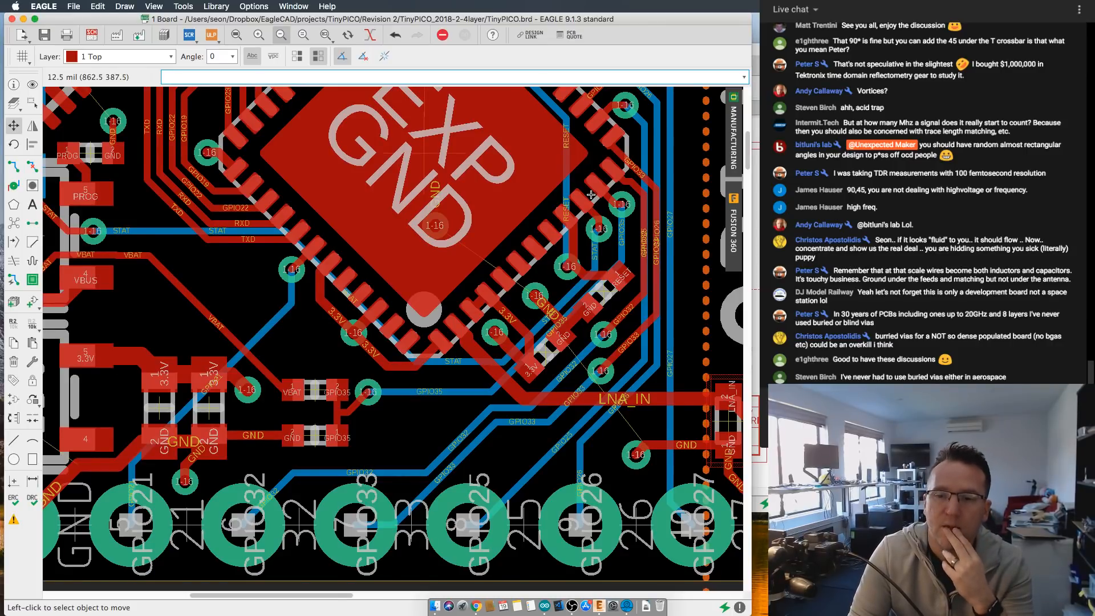
scroll(589, 195, "down", 1)
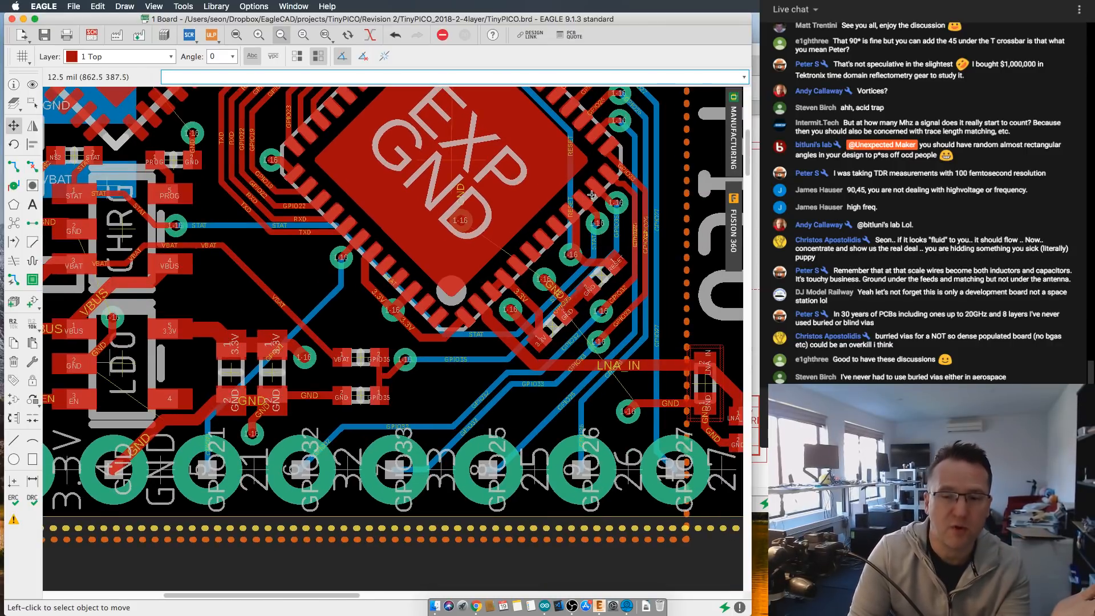
scroll(610, 191, "up", 5)
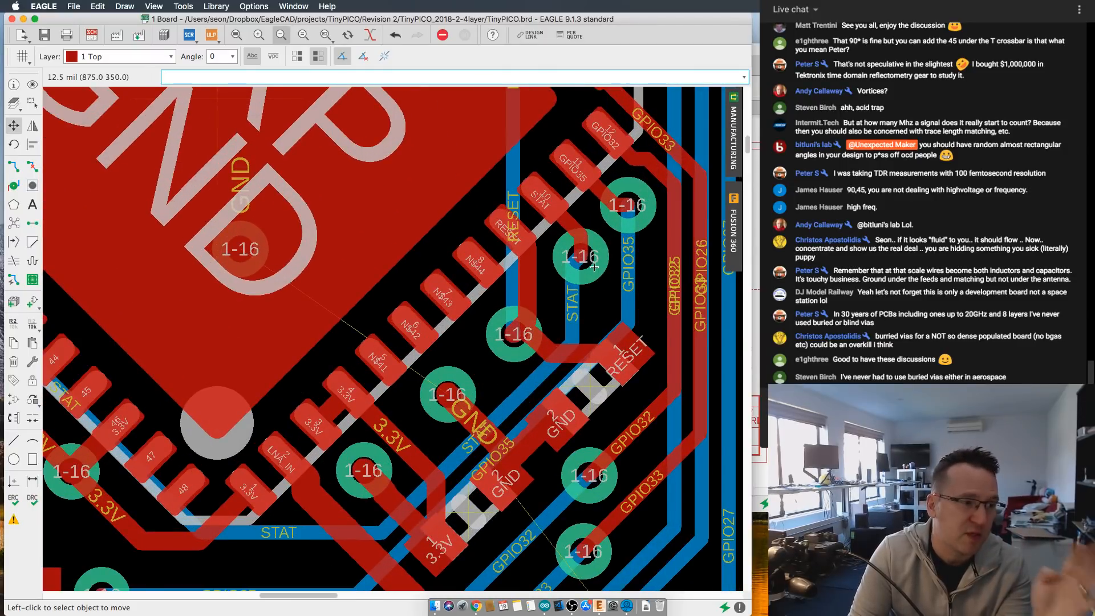
scroll(596, 272, "down", 1)
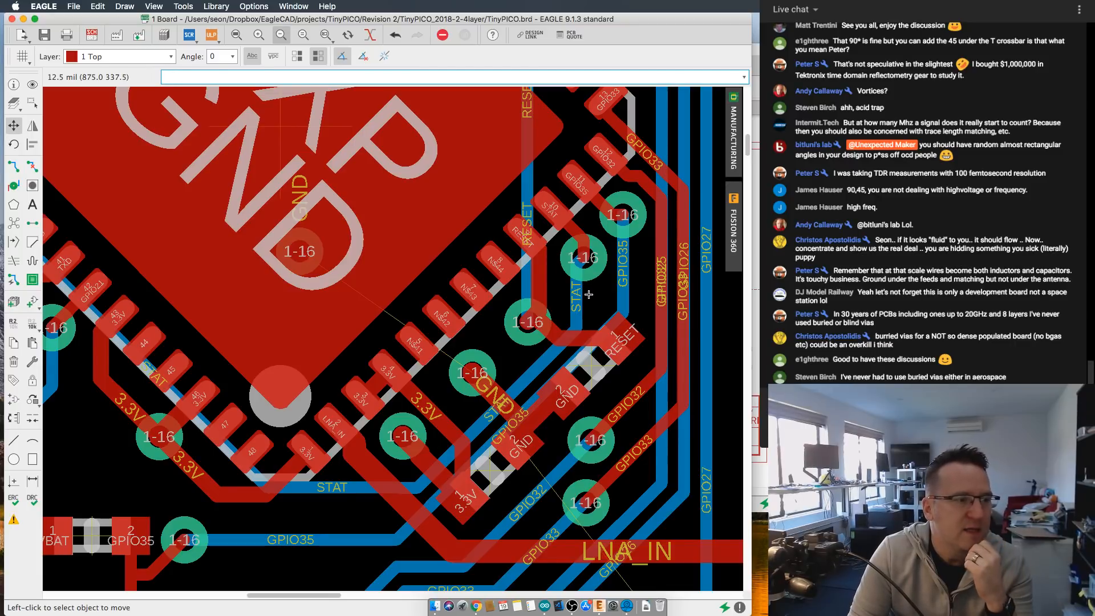
scroll(568, 234, "up", 2)
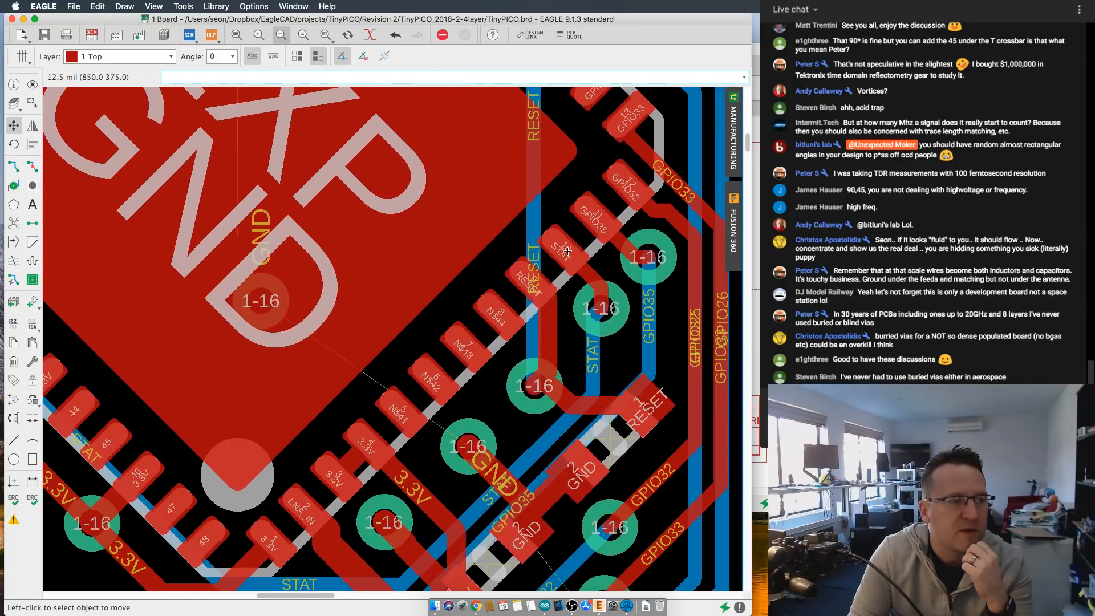
scroll(582, 267, "down", 3)
middle_click_drag(582, 266, 677, 229)
scroll(371, 268, "down", 1)
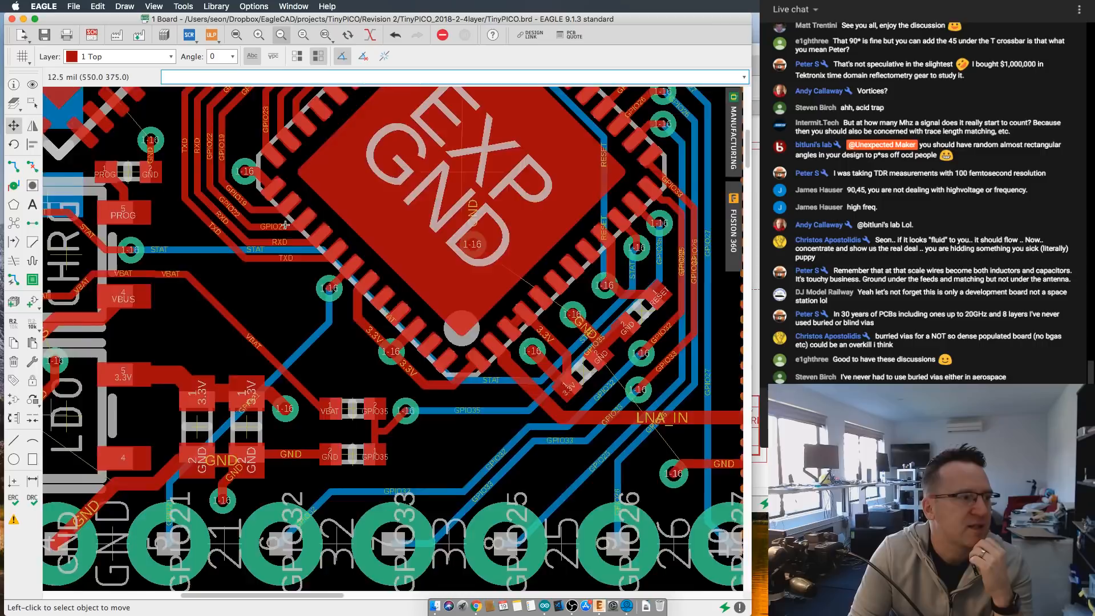
- Examine the charger area, including the STAT, VBAT and VBUS traces and the components around the CHRG chip
middle_click_drag(274, 237, 635, 265)
scroll(325, 259, "up", 2)
scroll(422, 259, "down", 2)
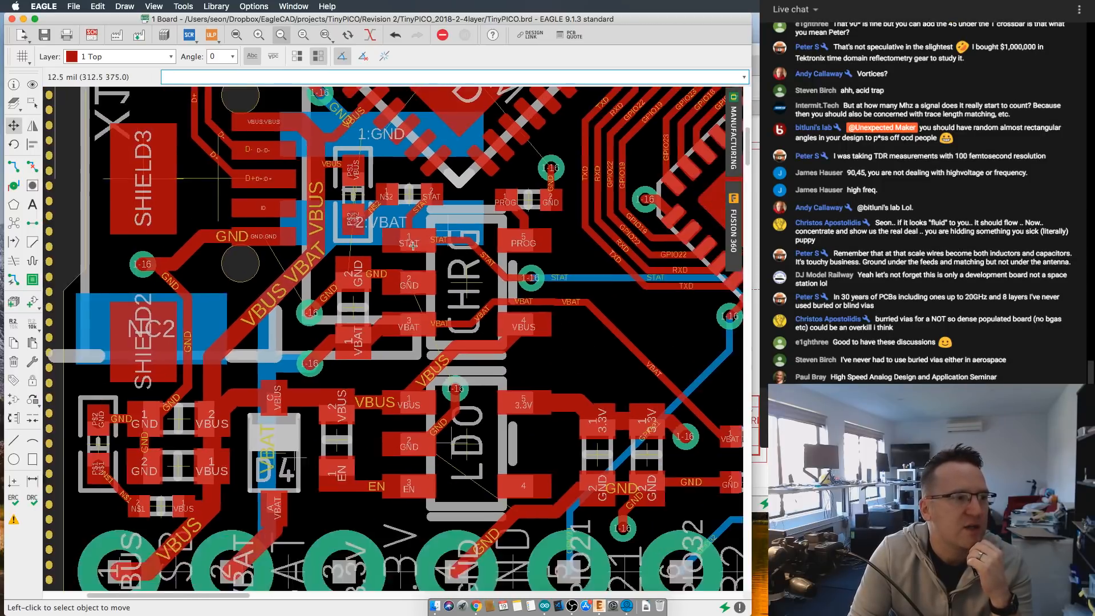
middle_click_drag(378, 206, 379, 250)
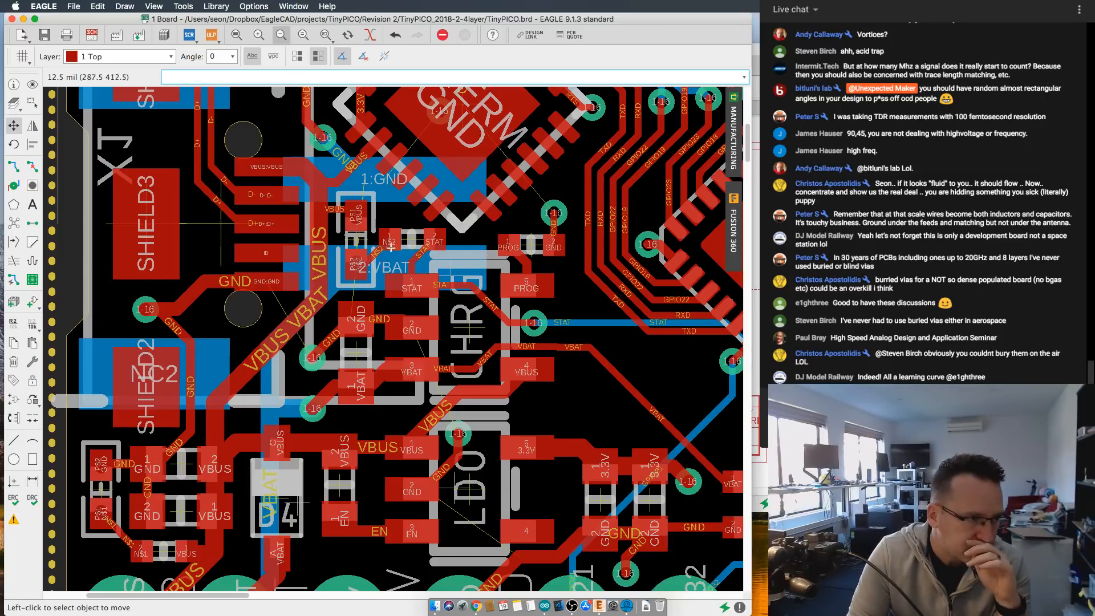
scroll(430, 261, "up", 1)
scroll(460, 264, "down", 2)
scroll(445, 285, "up", 2)
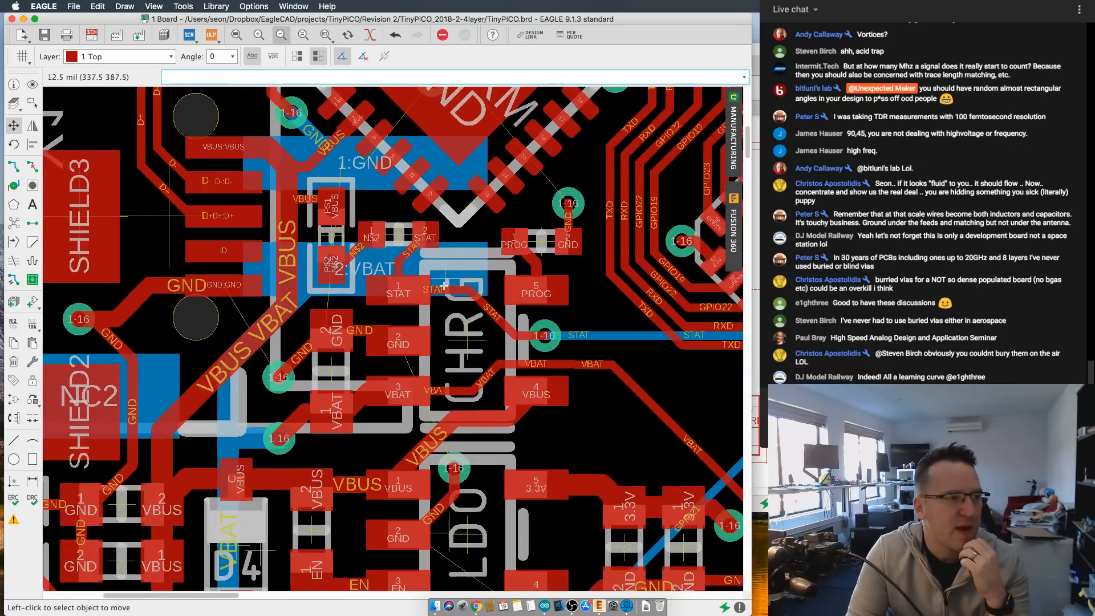
scroll(444, 285, "up", 2)
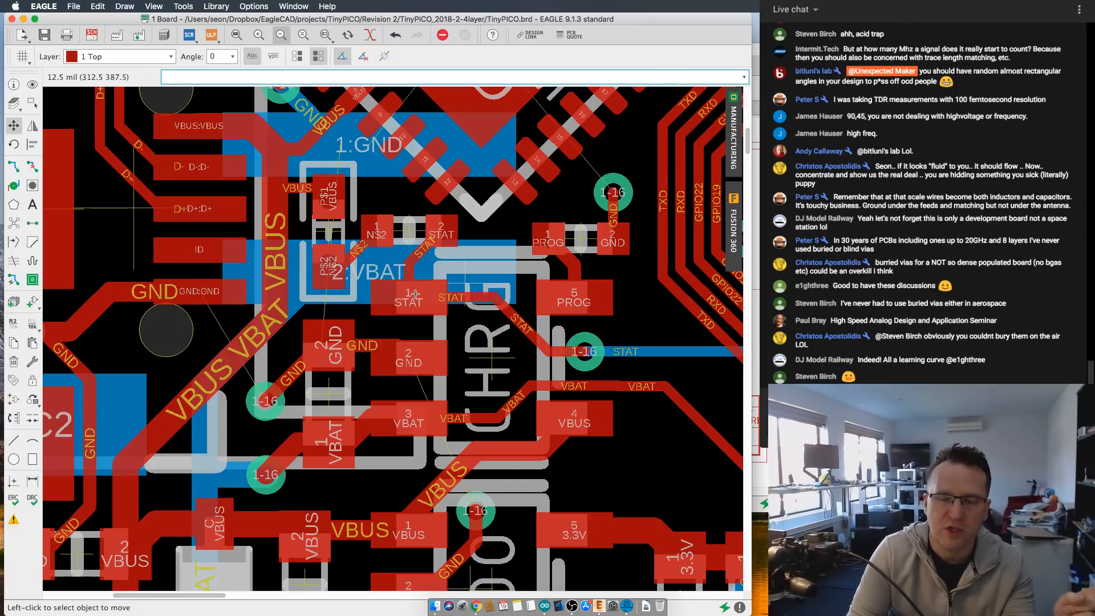
scroll(415, 294, "down", 2)
scroll(524, 356, "down", 5)
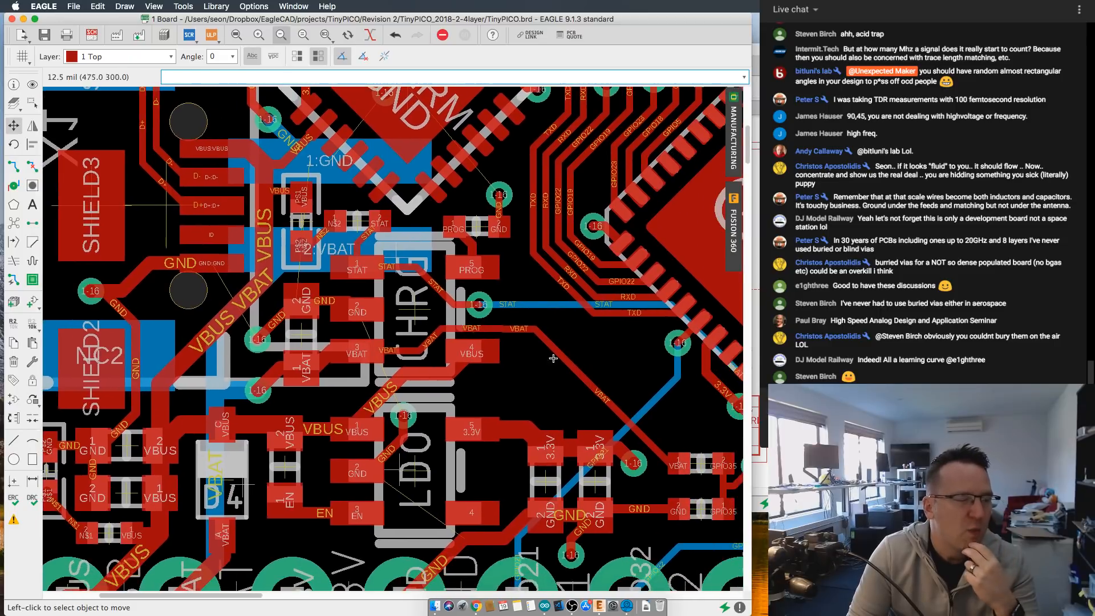
- Trace the STAT net from its EXP chip pad back to the via and pad at the charger
scroll(690, 335, "up", 6)
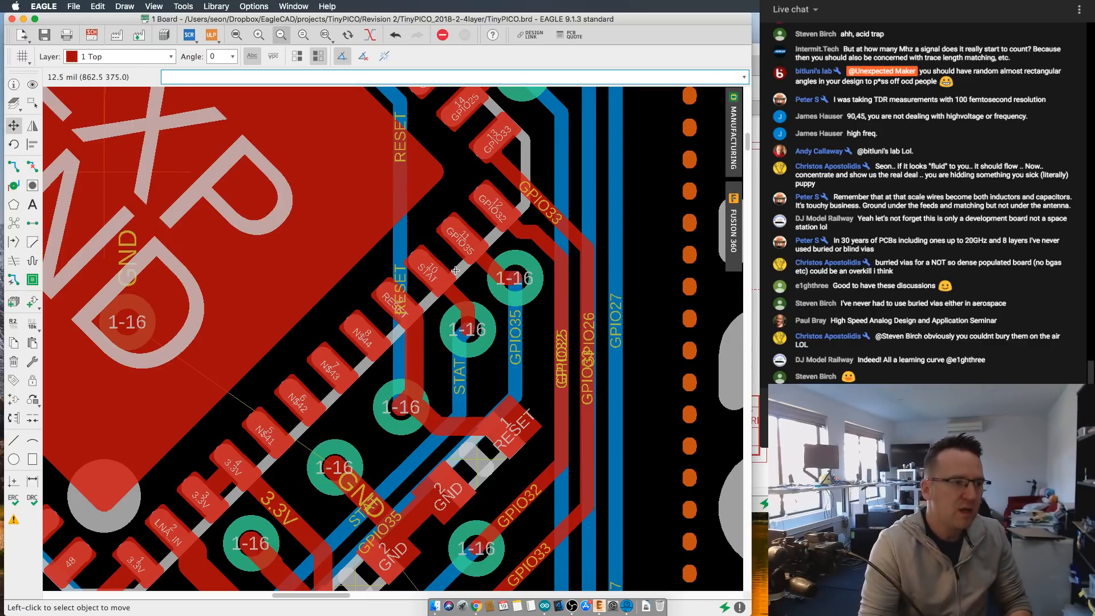
scroll(475, 317, "down", 2)
middle_click_drag(255, 376, 495, 334)
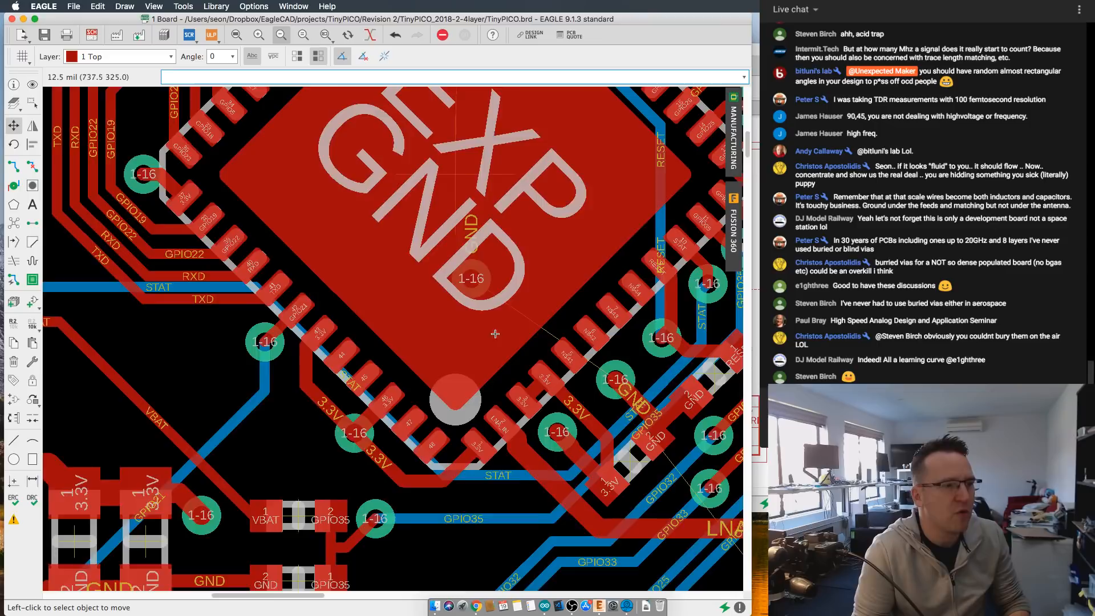
scroll(494, 333, "down", 3)
scroll(284, 268, "up", 4)
middle_click_drag(67, 284, 307, 255)
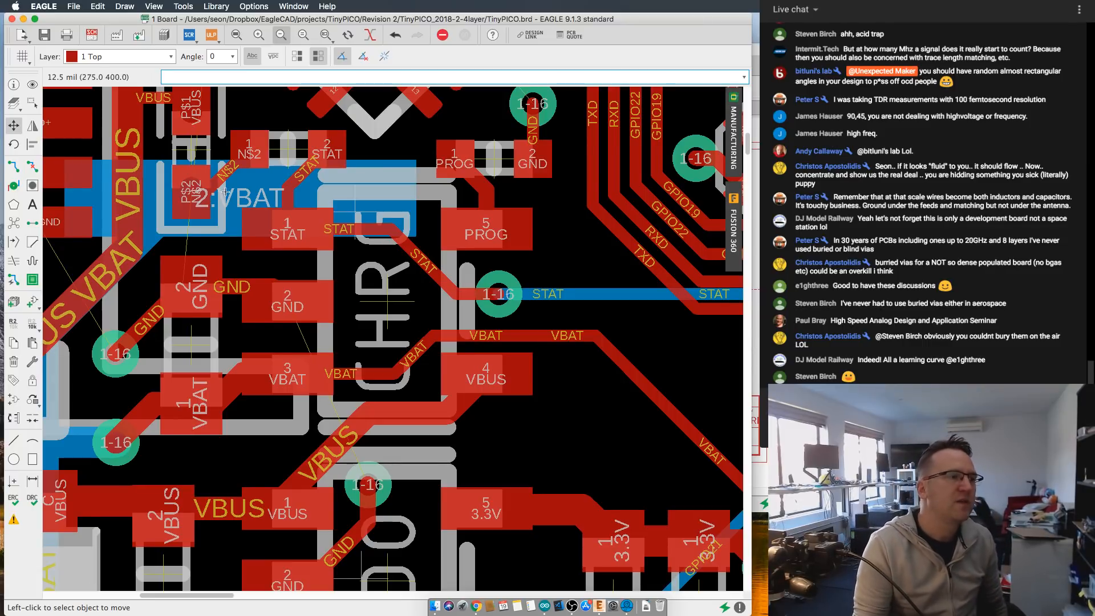
middle_click_drag(299, 247, 312, 281)
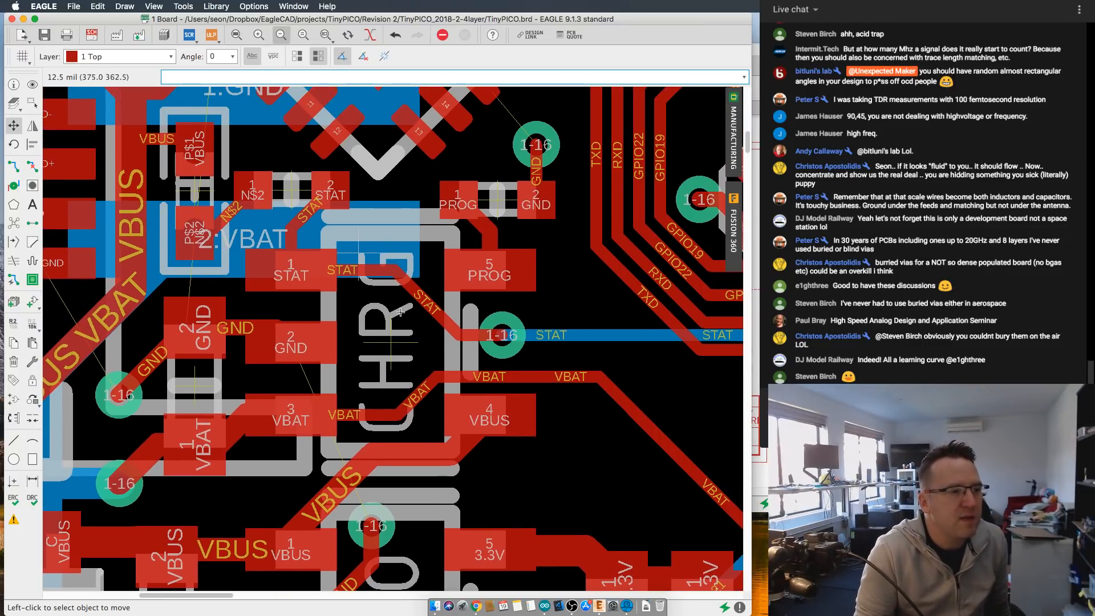
- Examine the CHRG chip's STAT pad and the STAT trace running from it through its via toward the EXP chip
scroll(361, 280, "up", 2)
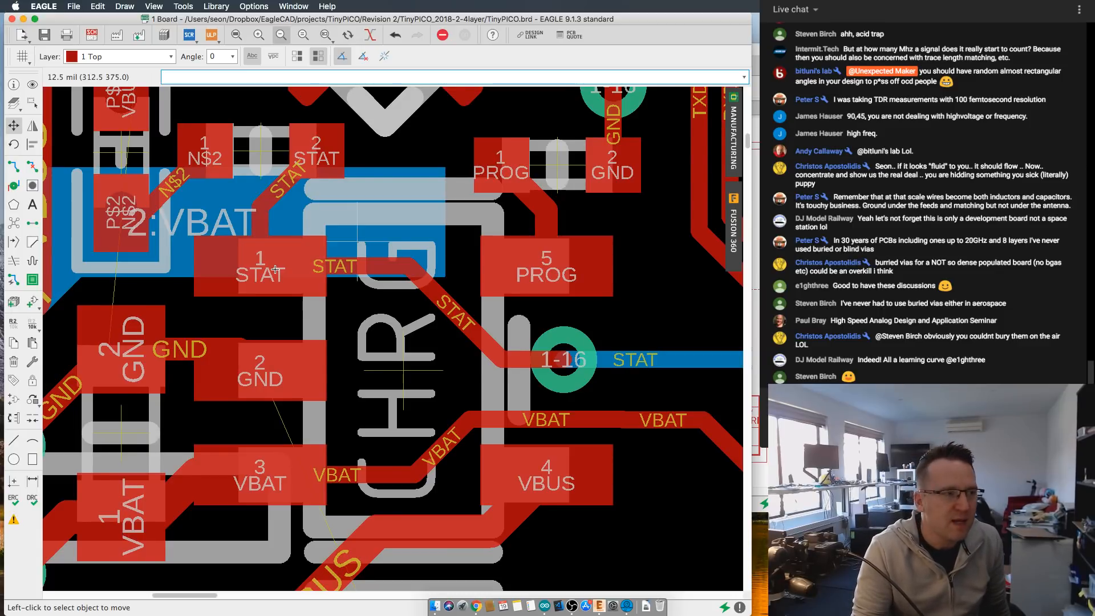
scroll(251, 269, "down", 1)
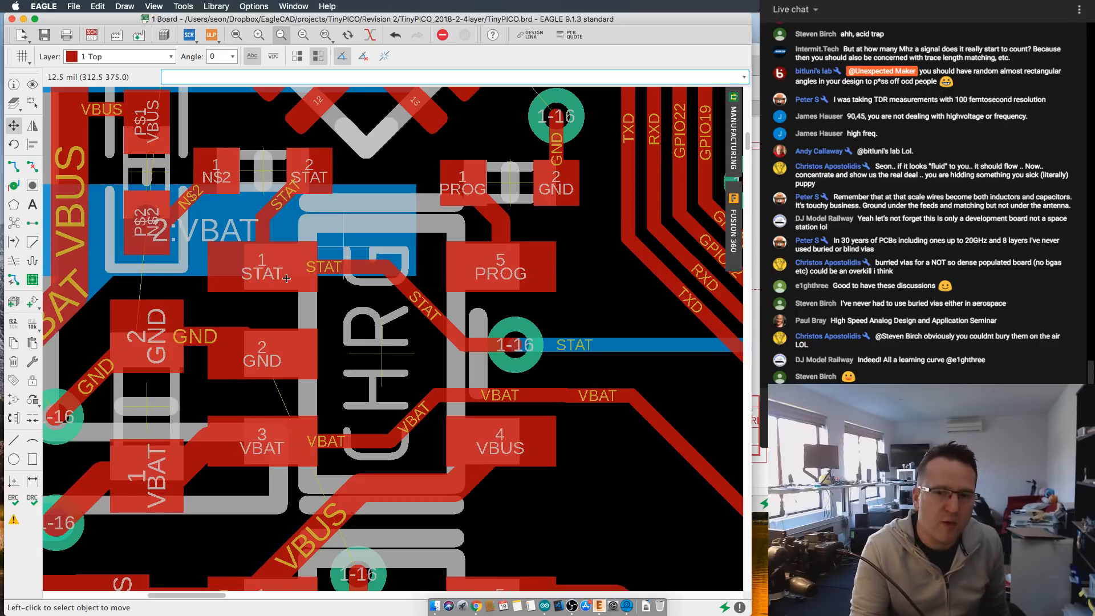
scroll(275, 273, "down", 1)
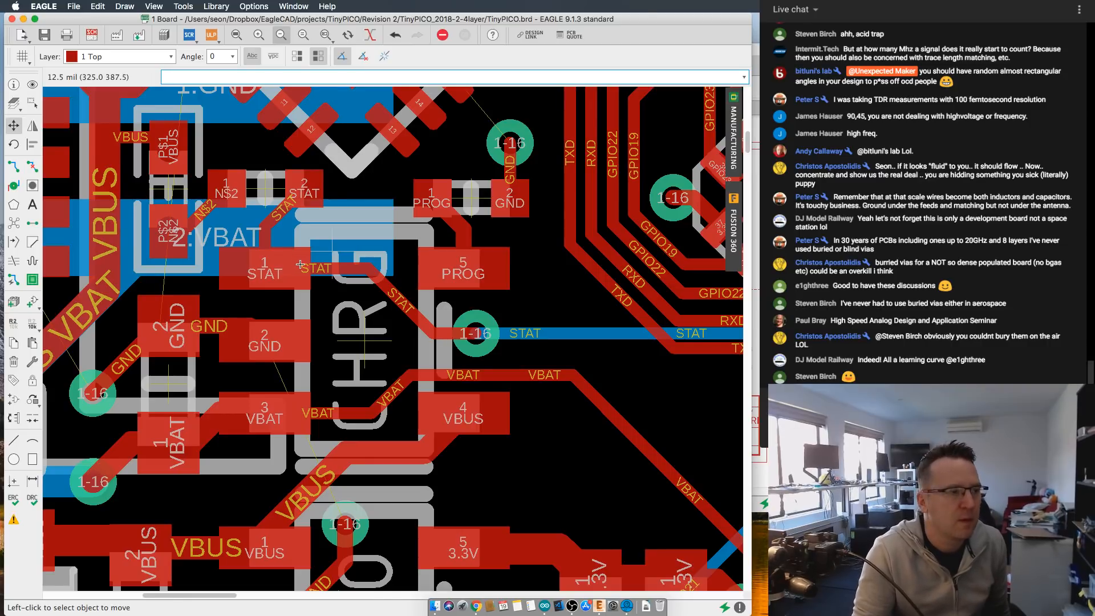
scroll(300, 264, "down", 1)
scroll(282, 309, "right", 2)
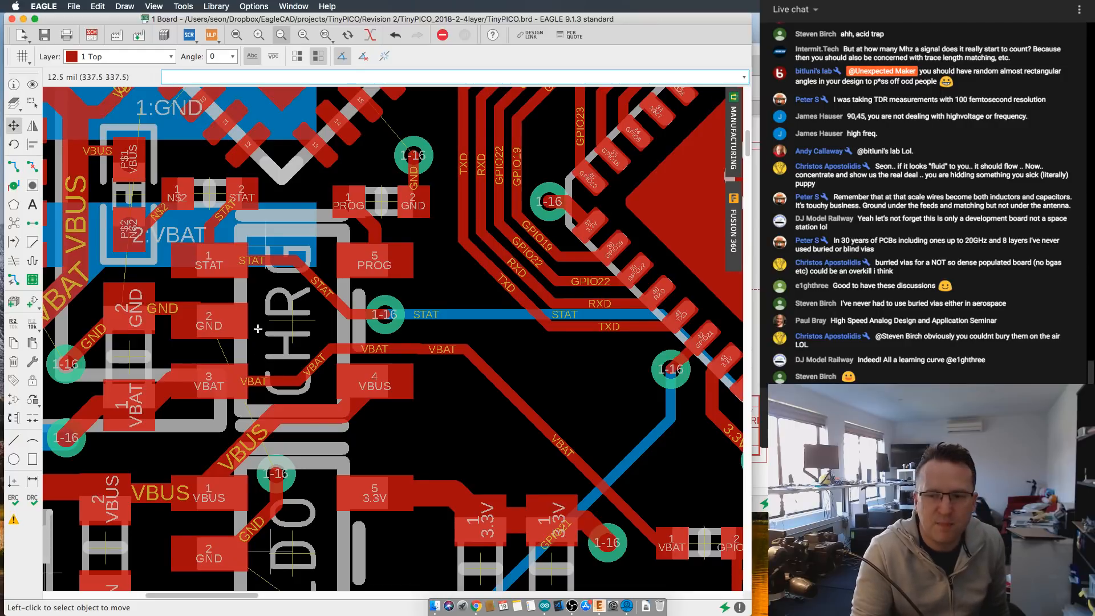
scroll(256, 323, "down", 2)
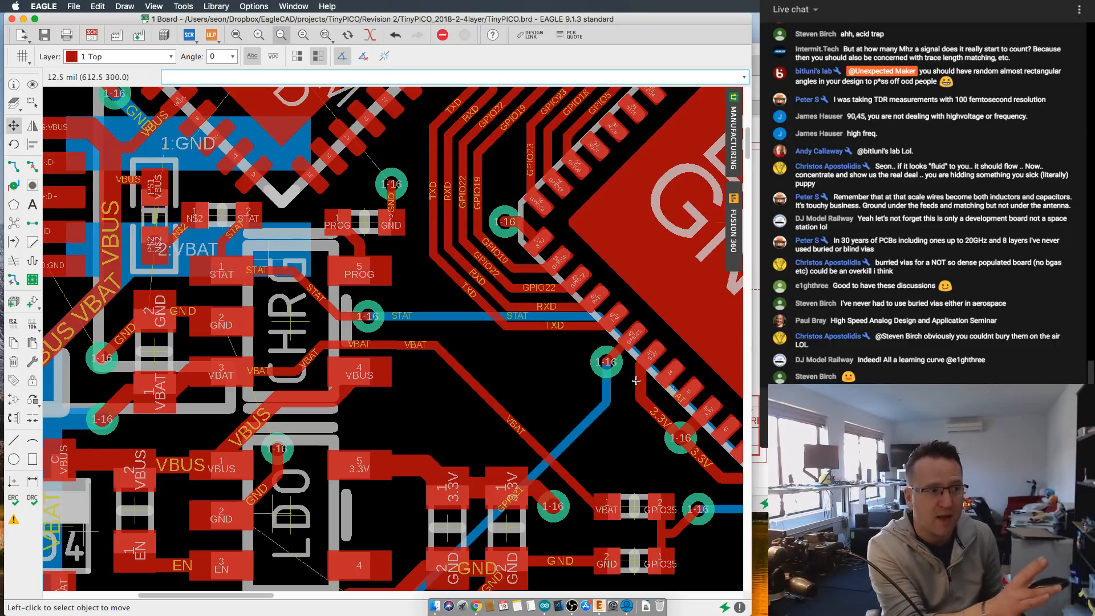
scroll(424, 345, "down", 1)
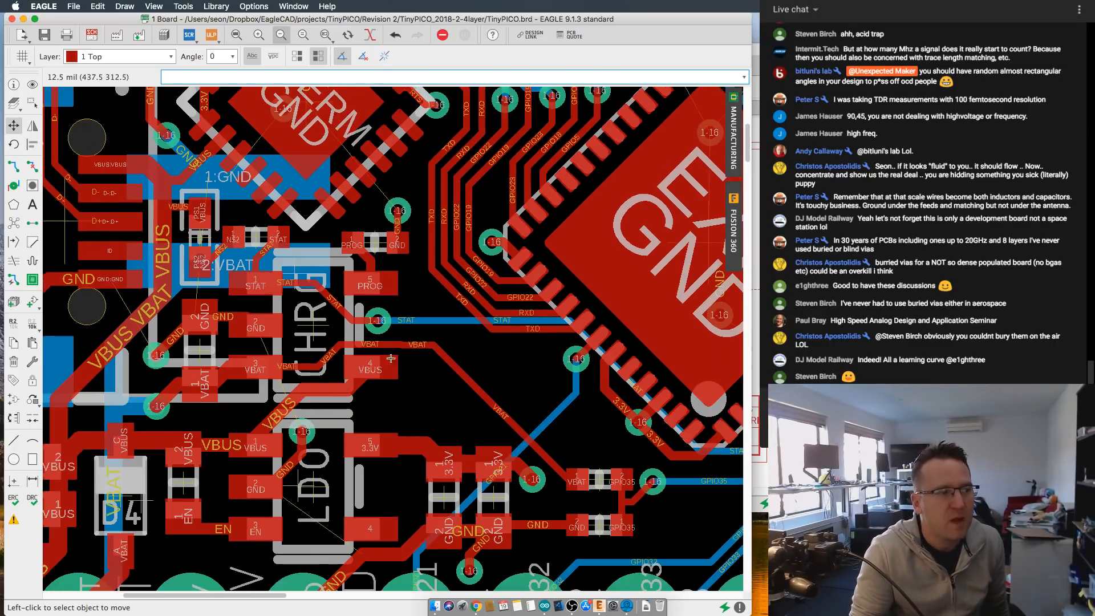
- Follow the STAT net across the board to pin 10 of the EXP chip and the via beside it
scroll(479, 355, "right", 5)
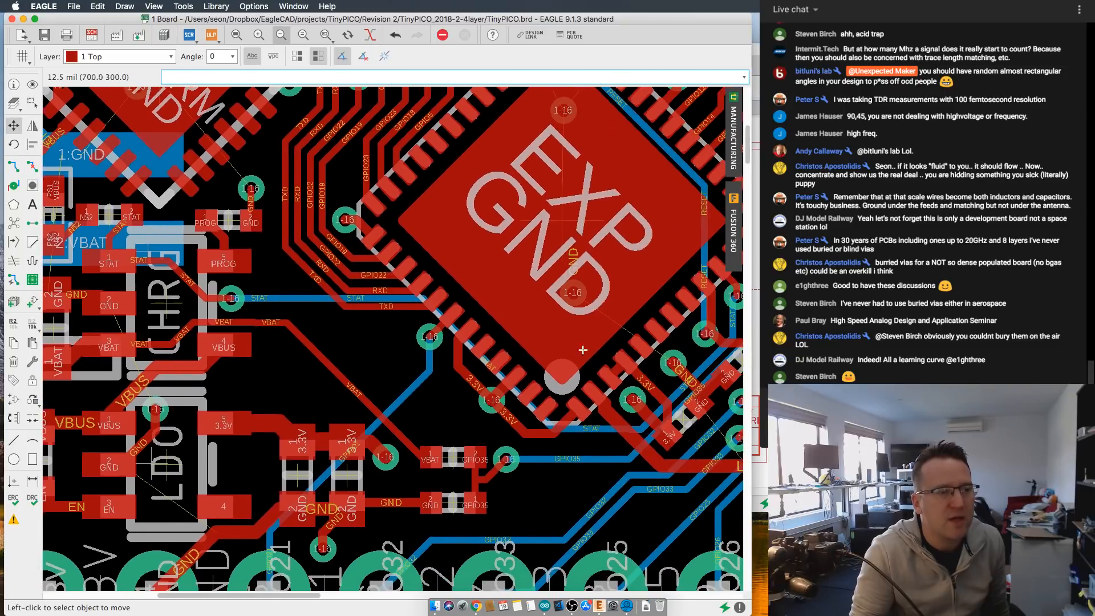
scroll(583, 349, "up", 5)
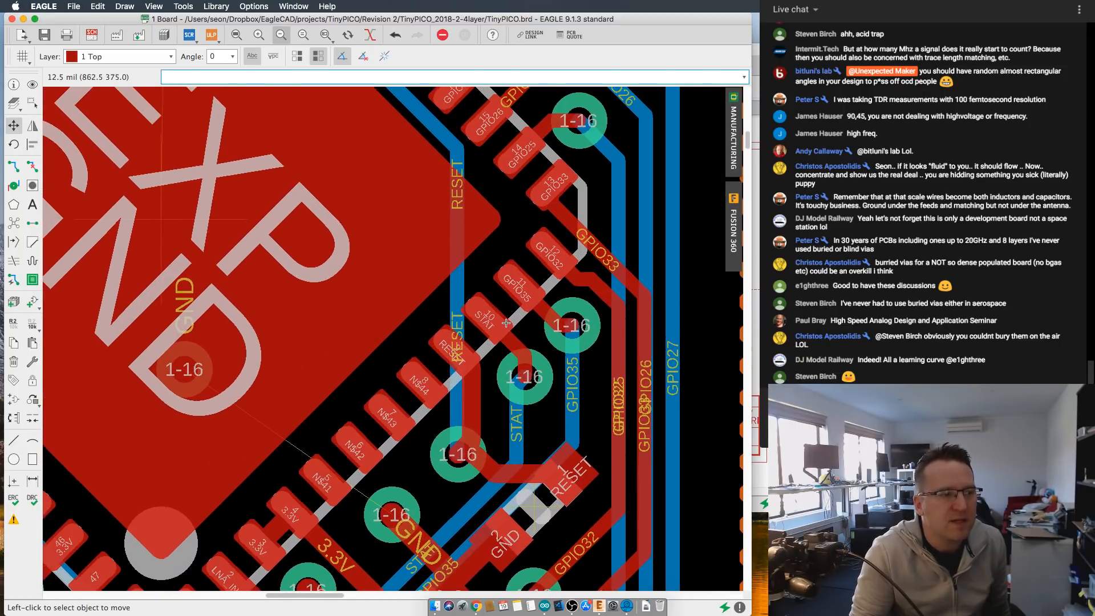
scroll(475, 320, "up", 2)
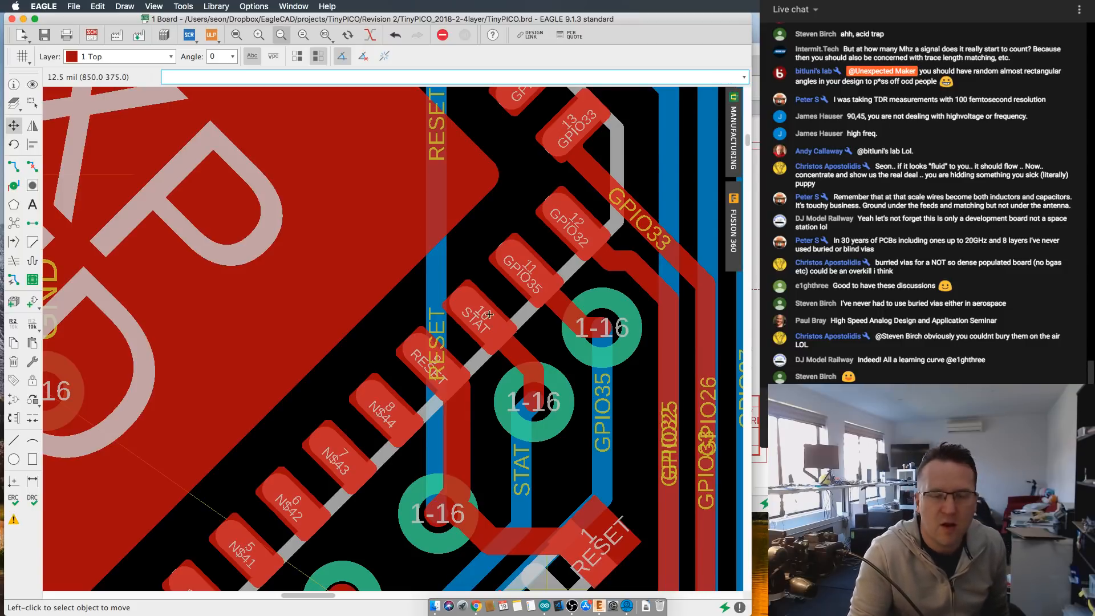
scroll(506, 337, "down", 4)
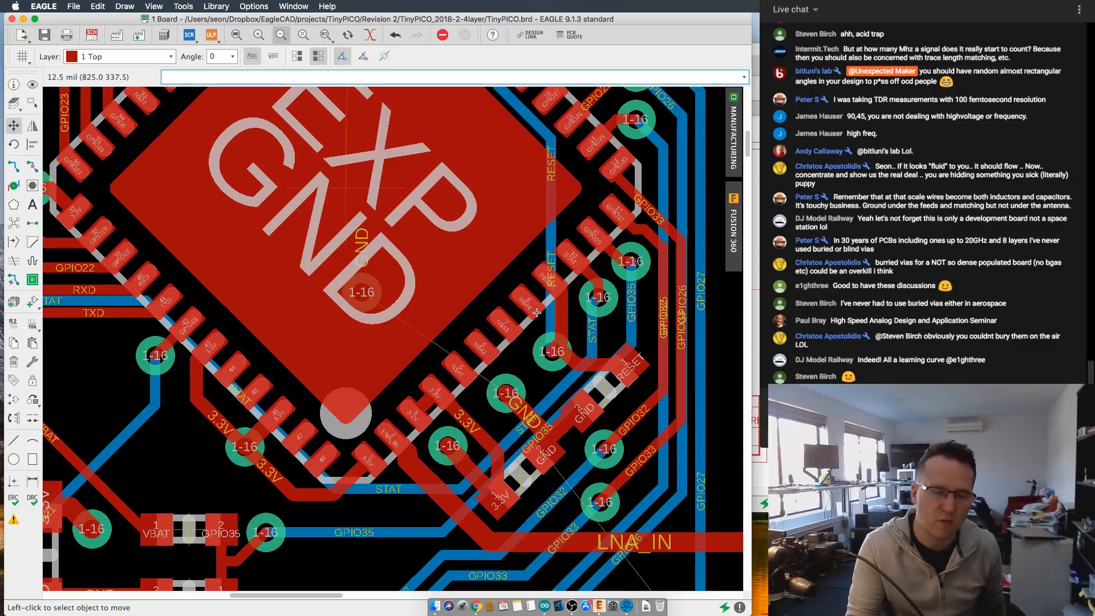
scroll(538, 322, "down", 1)
scroll(368, 344, "left", 10)
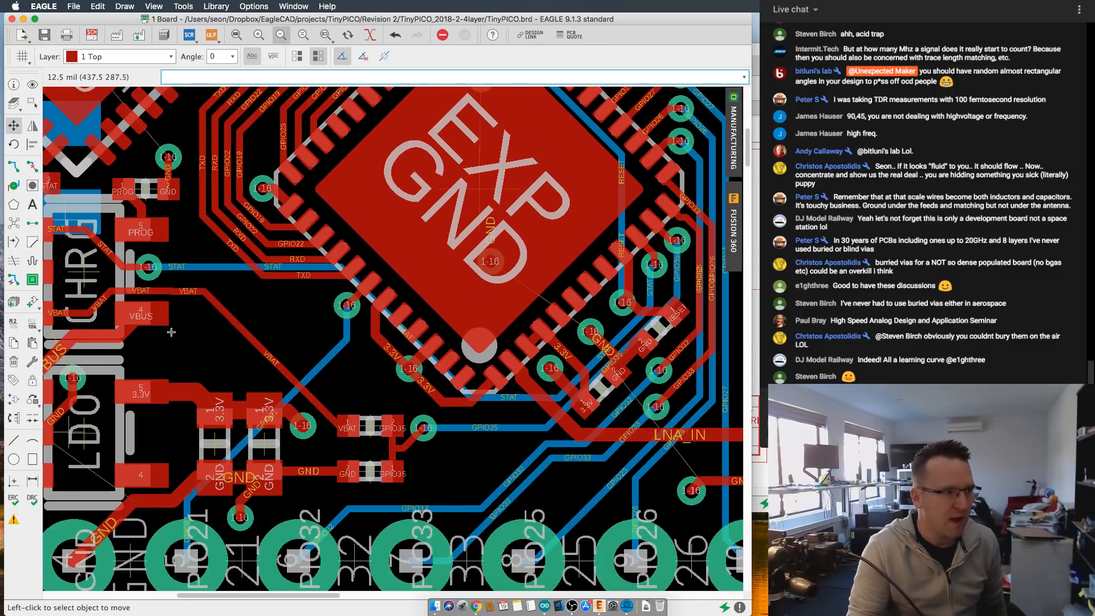
- Recheck the charger end of the STAT net, including the N$2/STAT component and pin 1 of the CHRG chip
scroll(290, 326, "up", 1)
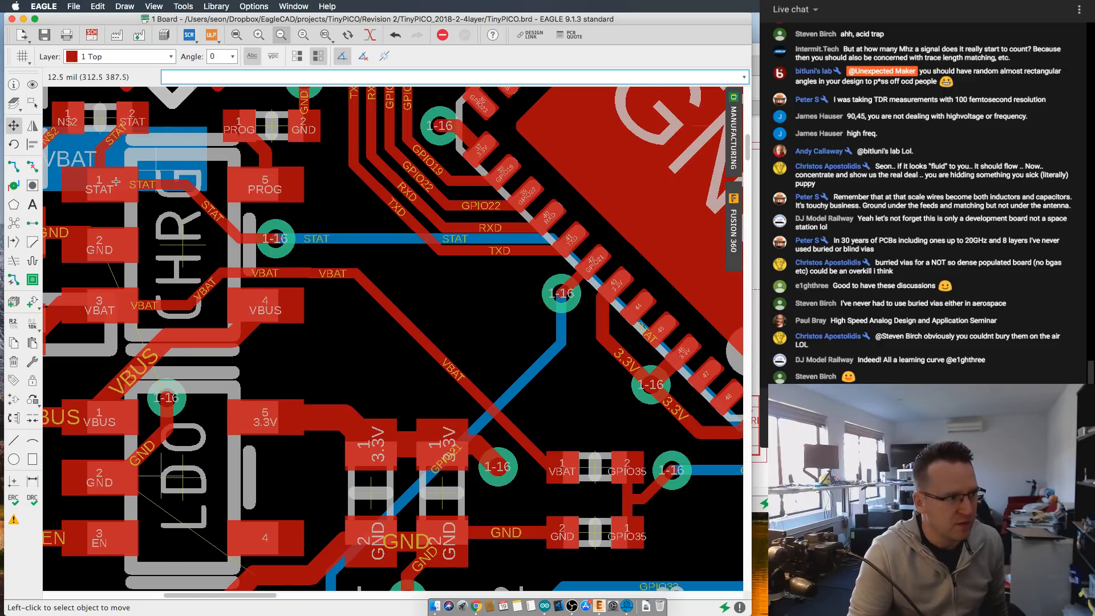
middle_click_drag(86, 186, 207, 232)
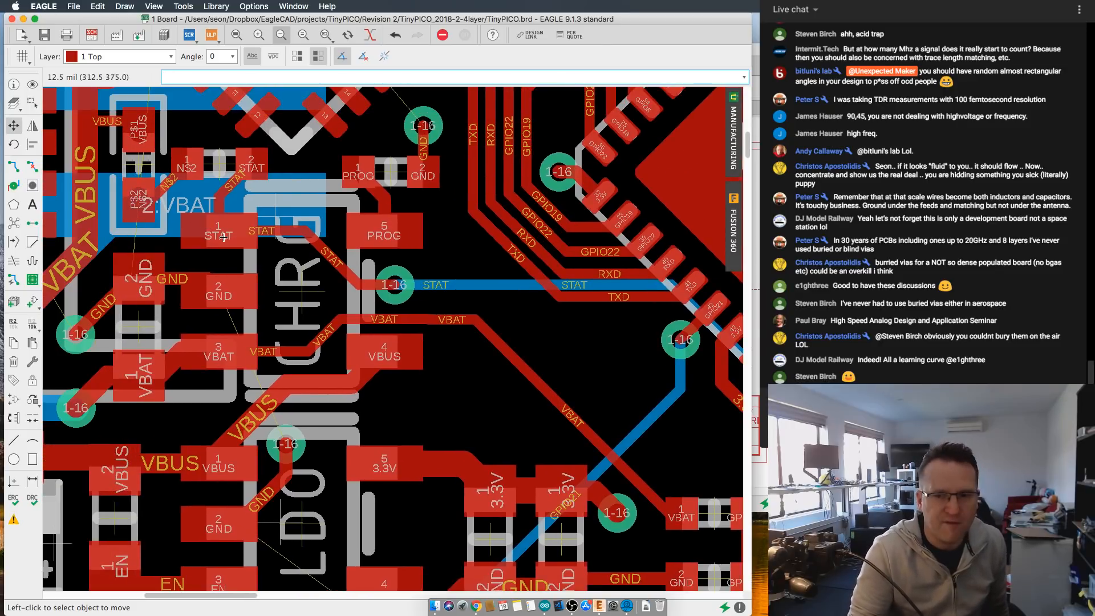
scroll(221, 227, "up", 2)
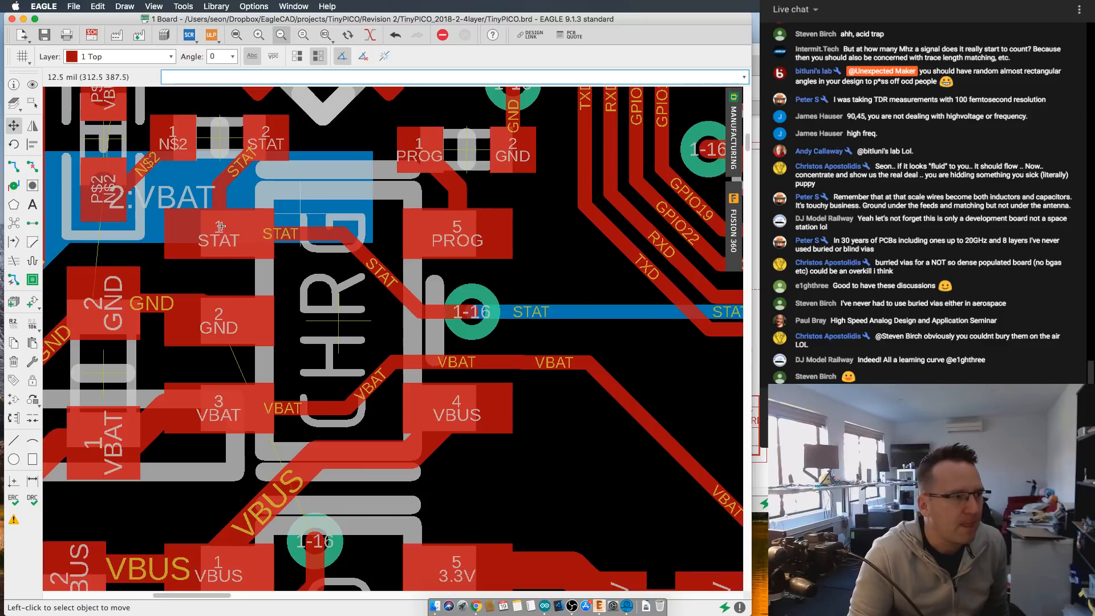
scroll(353, 320, "down", 2)
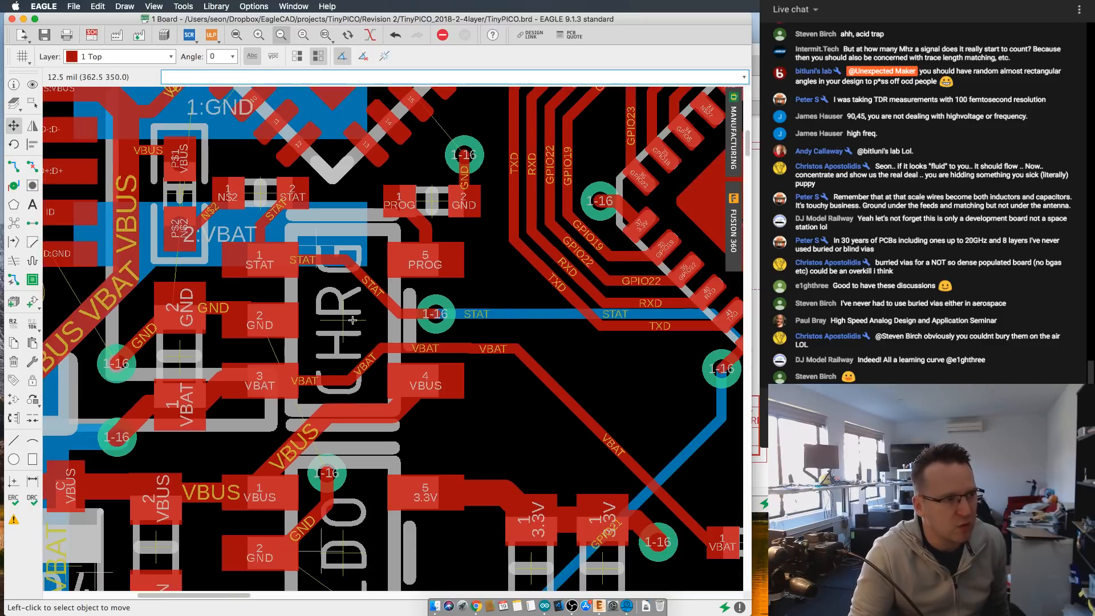
scroll(265, 272, "up", 1)
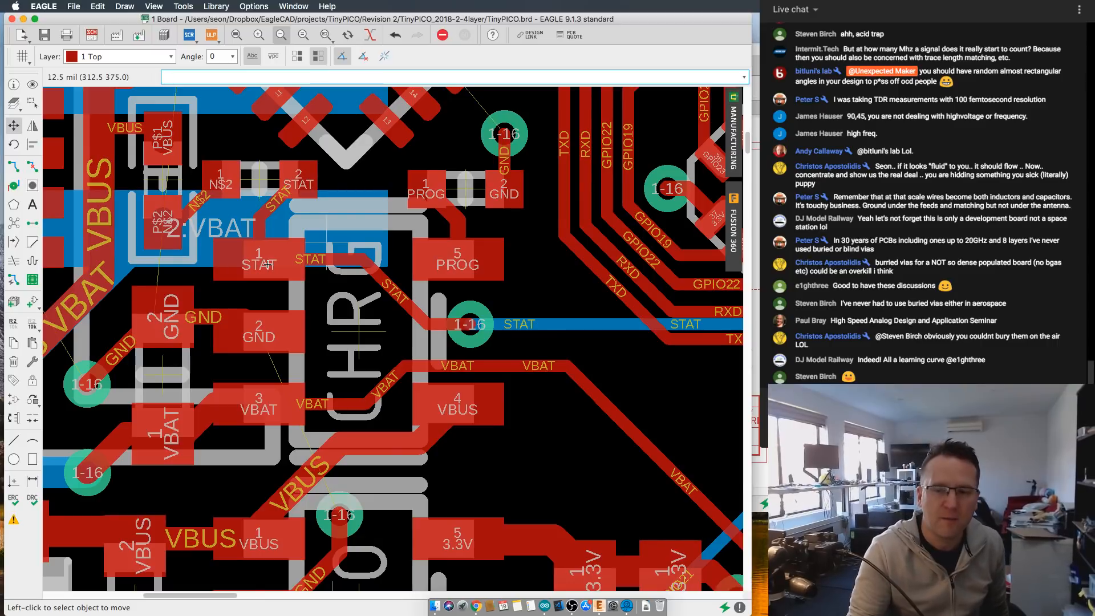
scroll(271, 268, "down", 2)
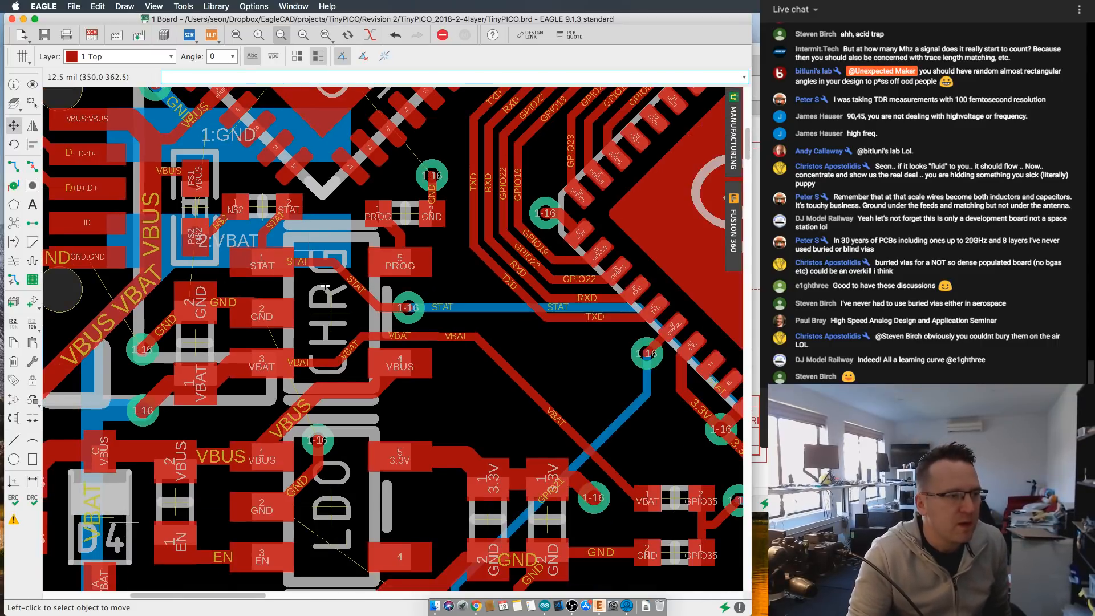
- Inspect the STAT and GPIO35 vias next to pins 10 and 11 of the EXP chip
scroll(513, 331, "right", 10)
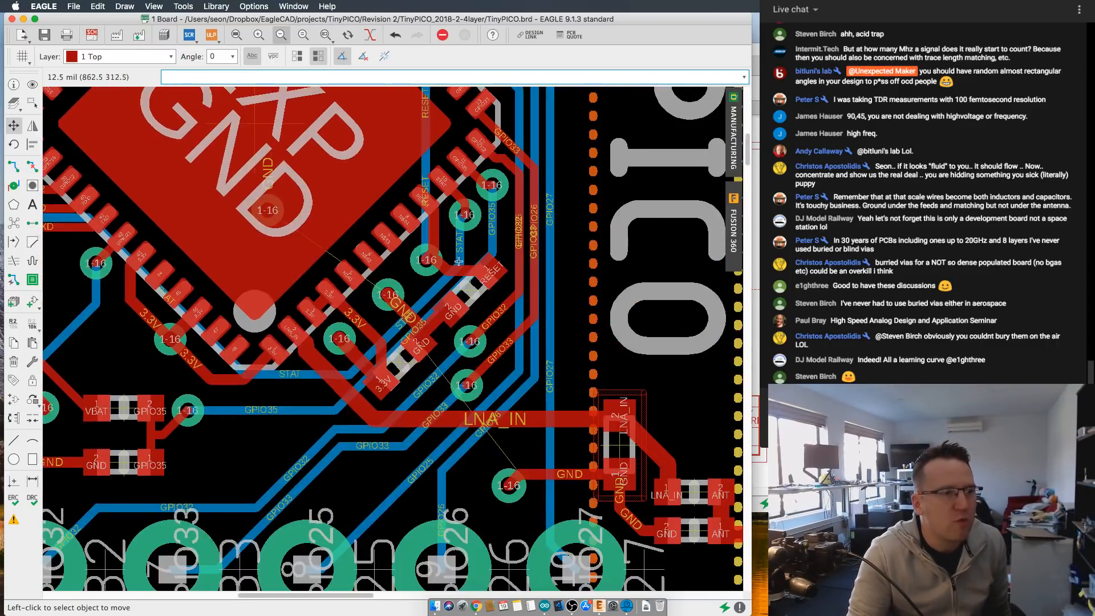
scroll(467, 361, "up", 3)
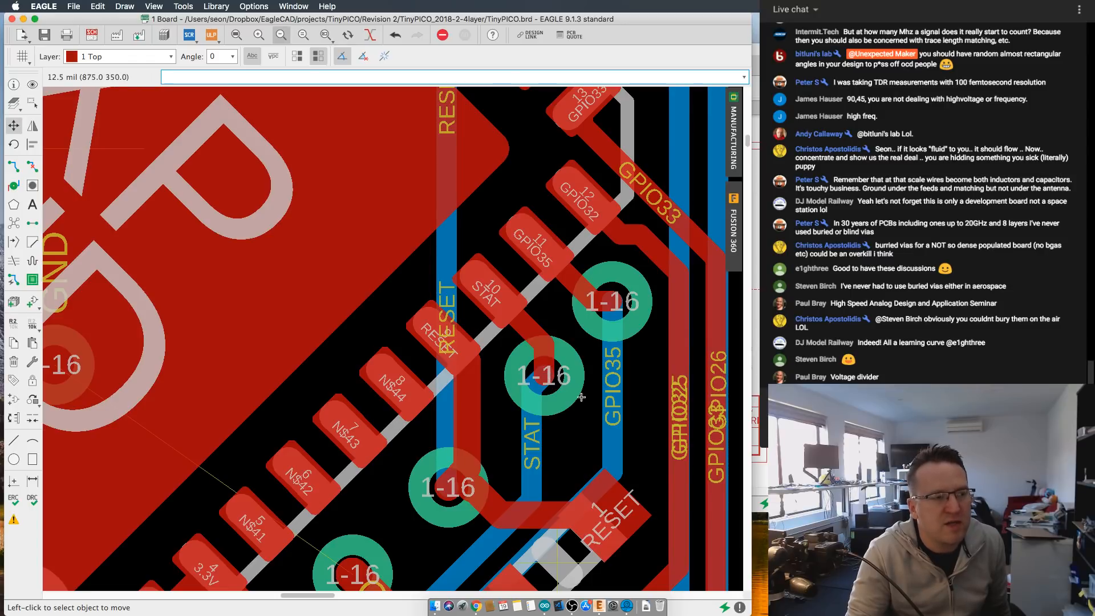
scroll(606, 455, "down", 5)
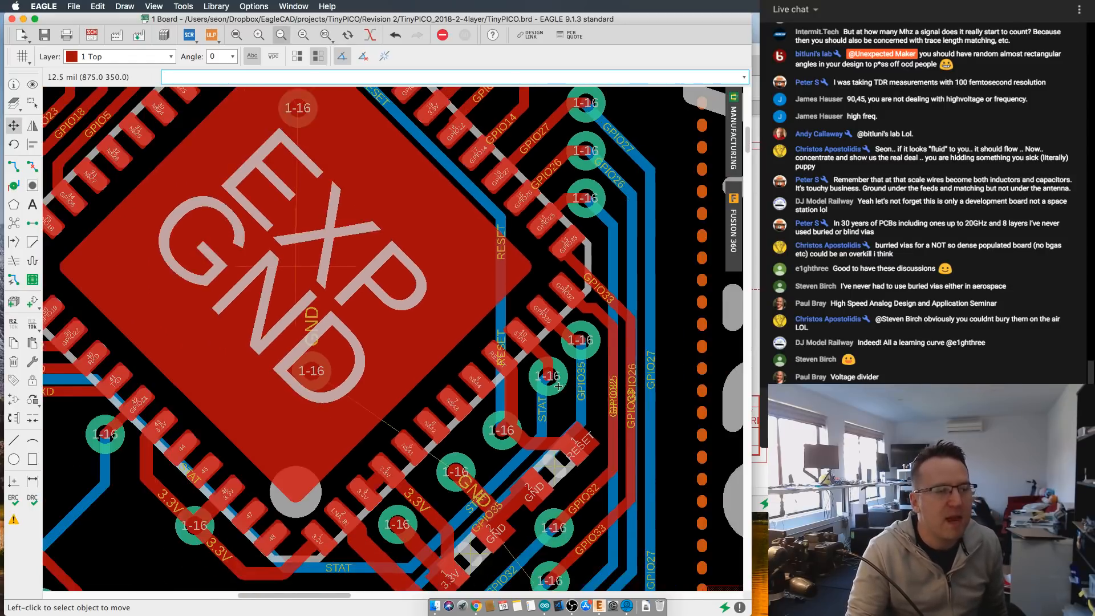
- Review the two GPIO35 divider components between VBAT and GND, and the traces back to the LDO and CHRG chips
scroll(307, 397, "up", 3)
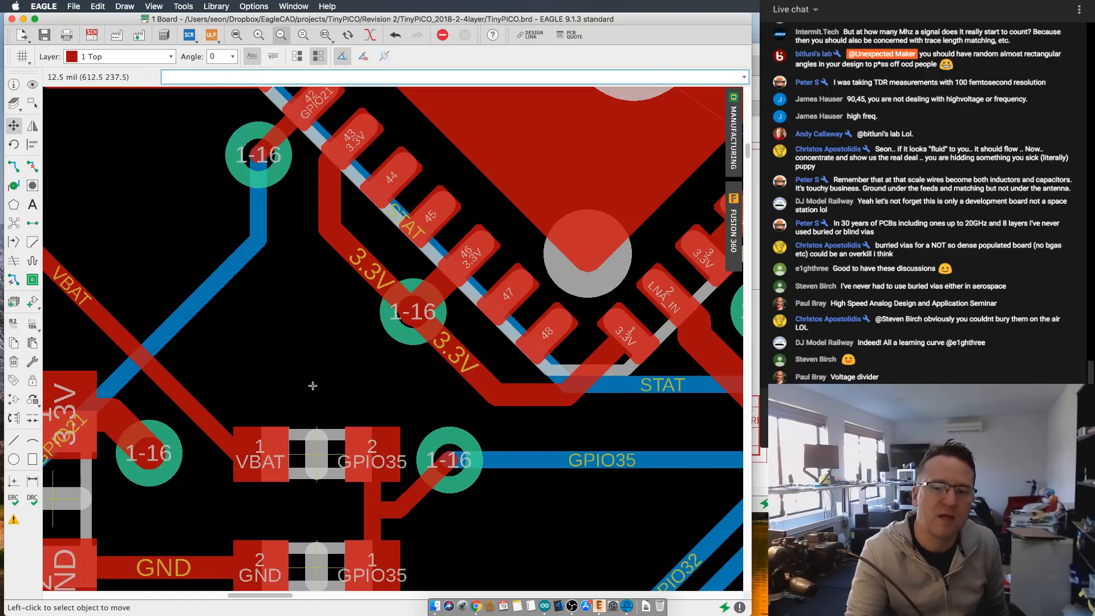
scroll(618, 402, "down", 1)
middle_click_drag(618, 402, 507, 319)
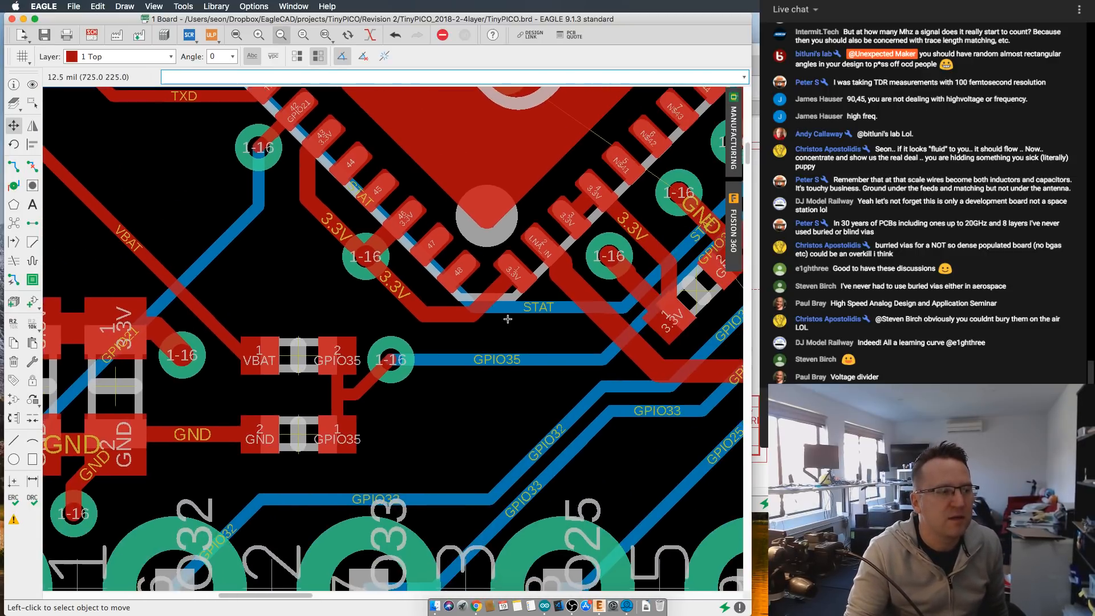
middle_click_drag(246, 336, 589, 330)
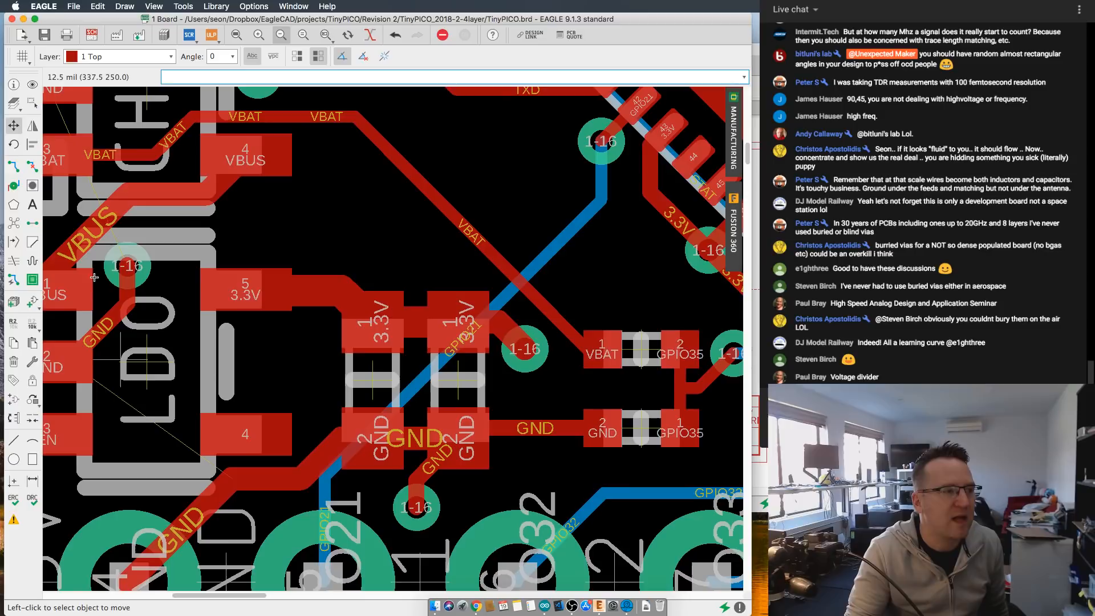
middle_click_drag(98, 271, 197, 279)
middle_click_drag(157, 154, 225, 366)
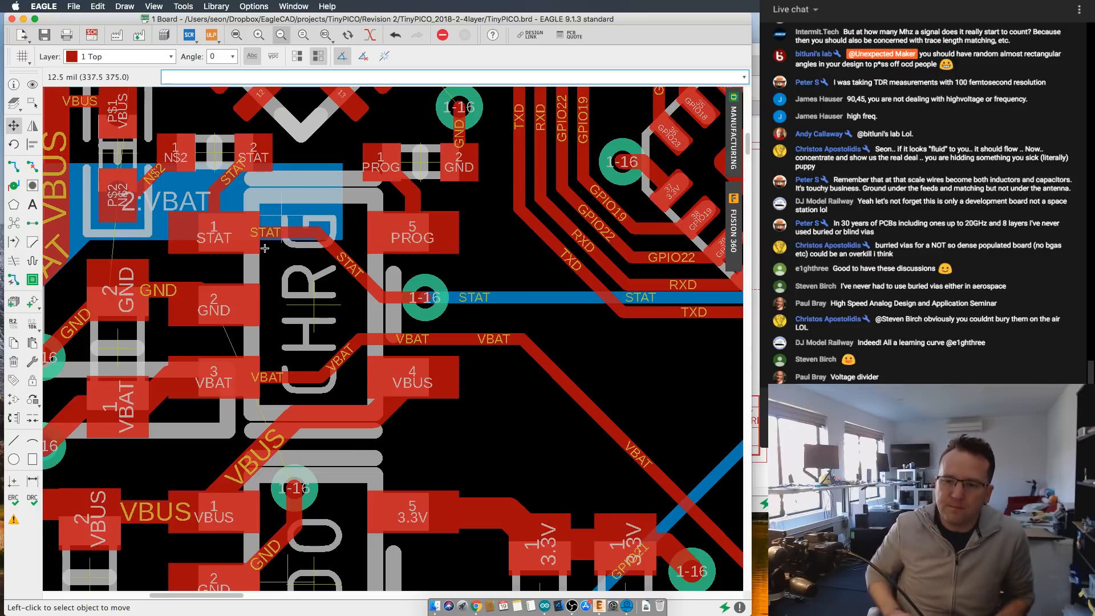
- Examine the GPIO35 divider's VBAT feed, its GND connection and the via leading to the GPIO35 trace
scroll(517, 394, "down", 3)
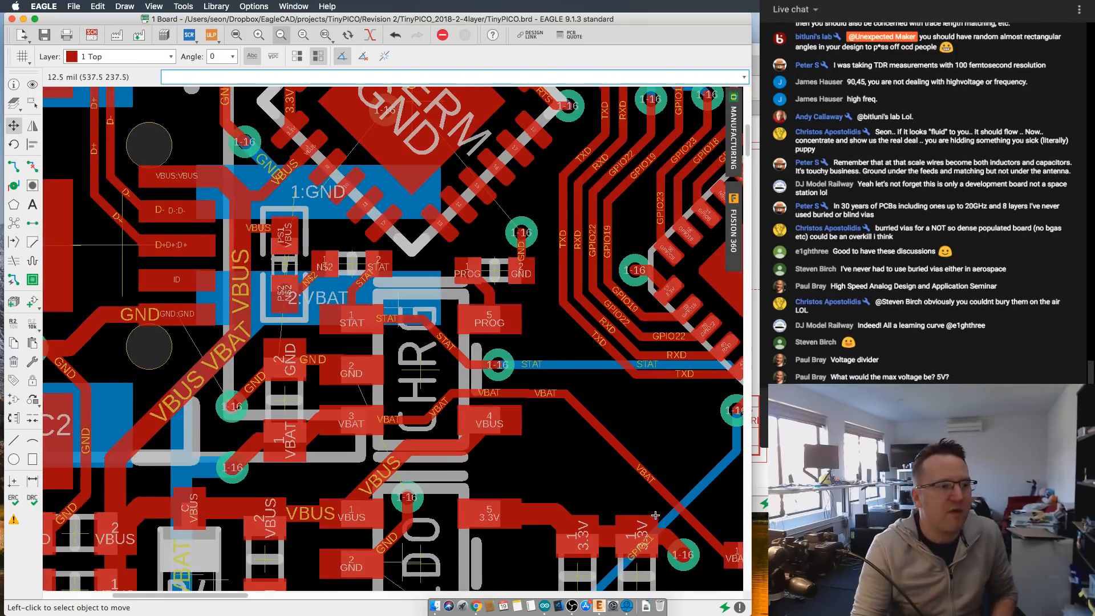
scroll(481, 432, "up", 1)
middle_click_drag(653, 515, 372, 427)
scroll(372, 427, "up", 1)
scroll(372, 427, "up", 1)
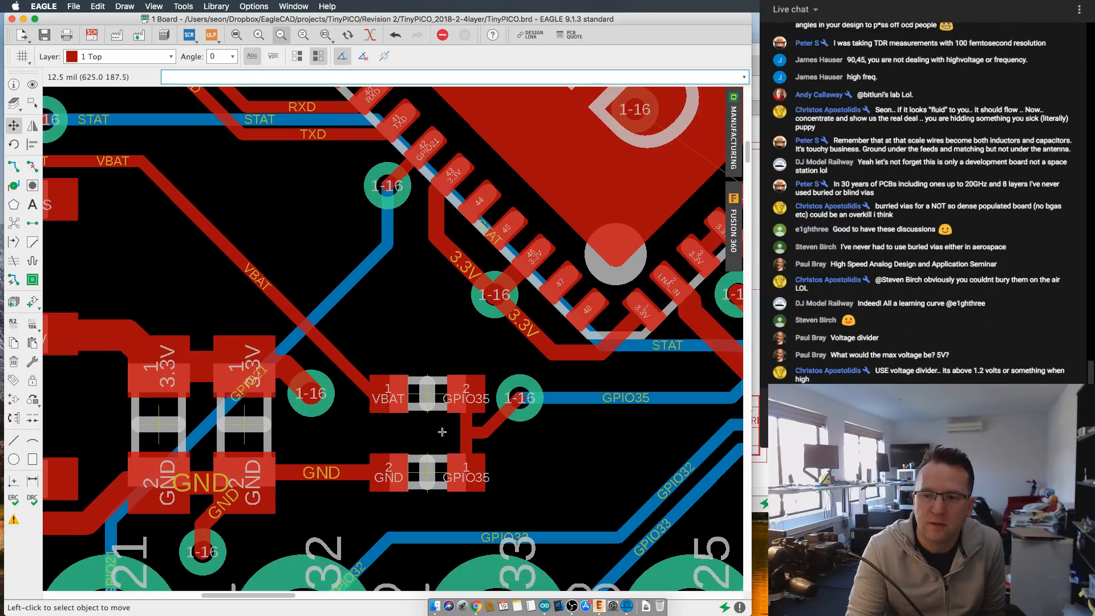
scroll(411, 434, "down", 2)
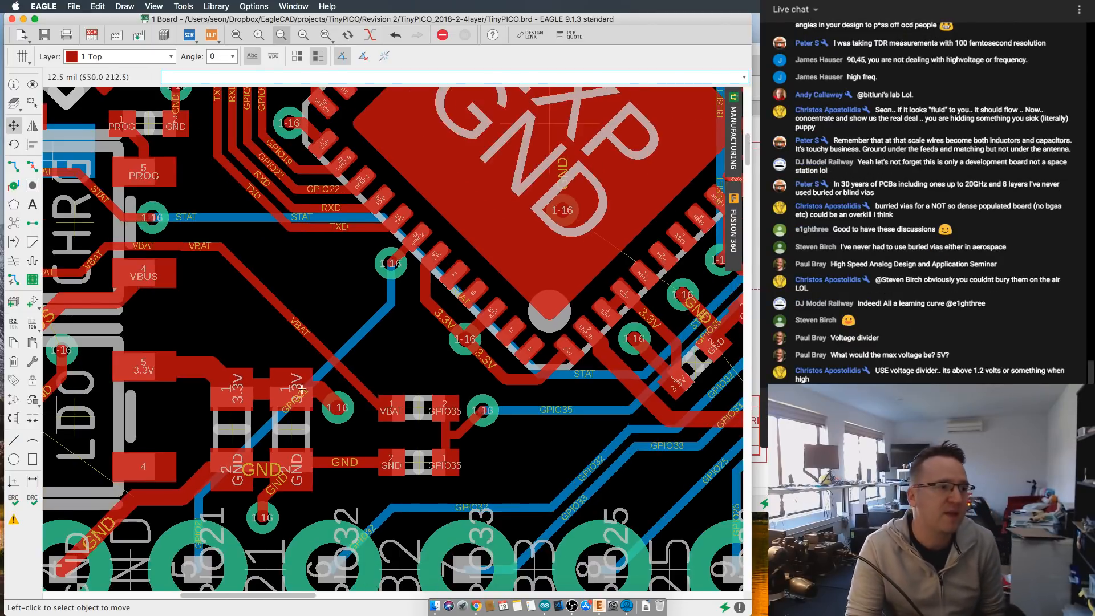
- Examine the VBAT trace from pin 3 of the CHRG chip toward the GPIO35 divider, alongside the STAT trace
middle_click_drag(405, 434, 655, 509)
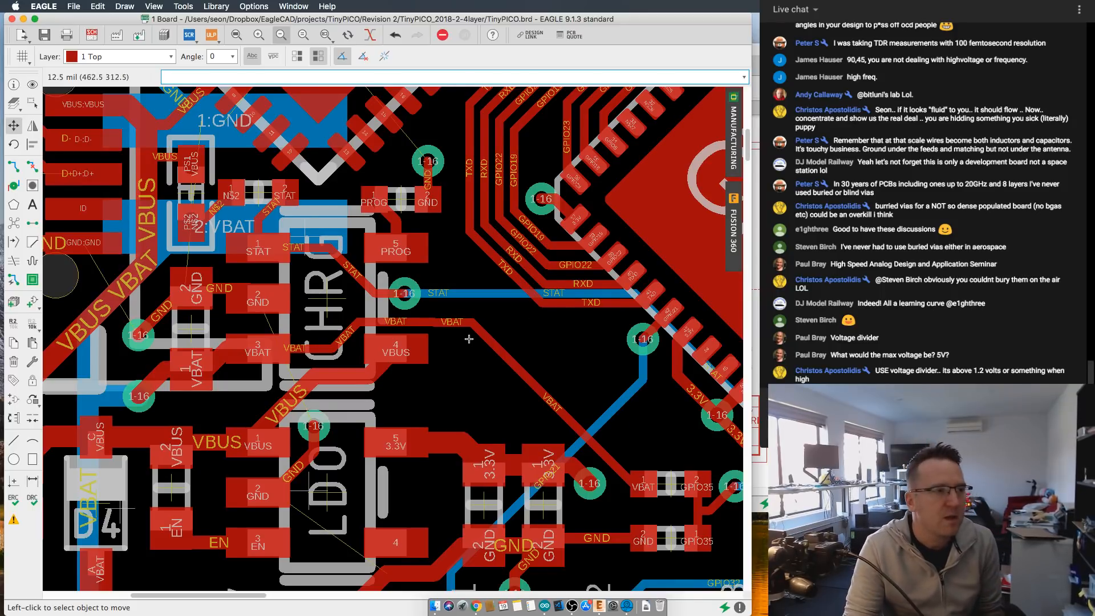
scroll(469, 339, "right", 5)
scroll(469, 338, "down", 2)
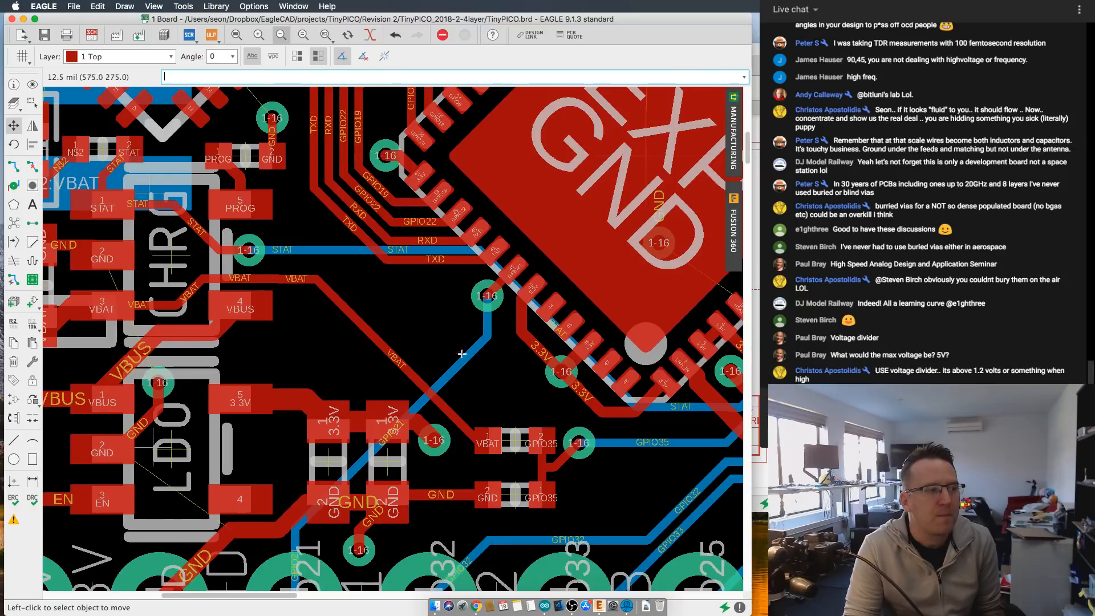
middle_click_drag(390, 337, 520, 375)
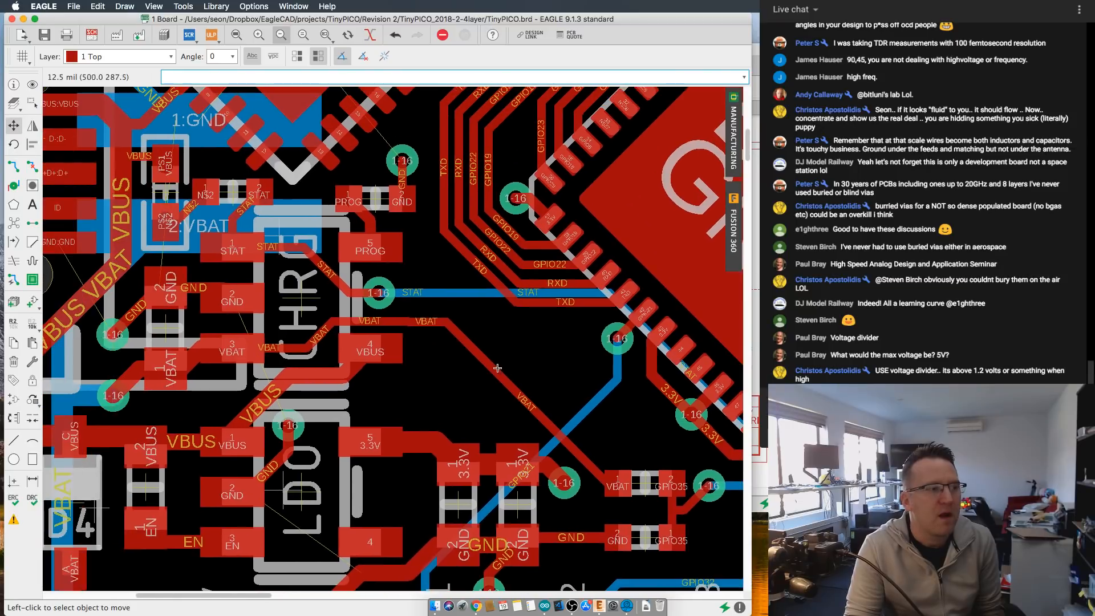
scroll(237, 247, "up", 3)
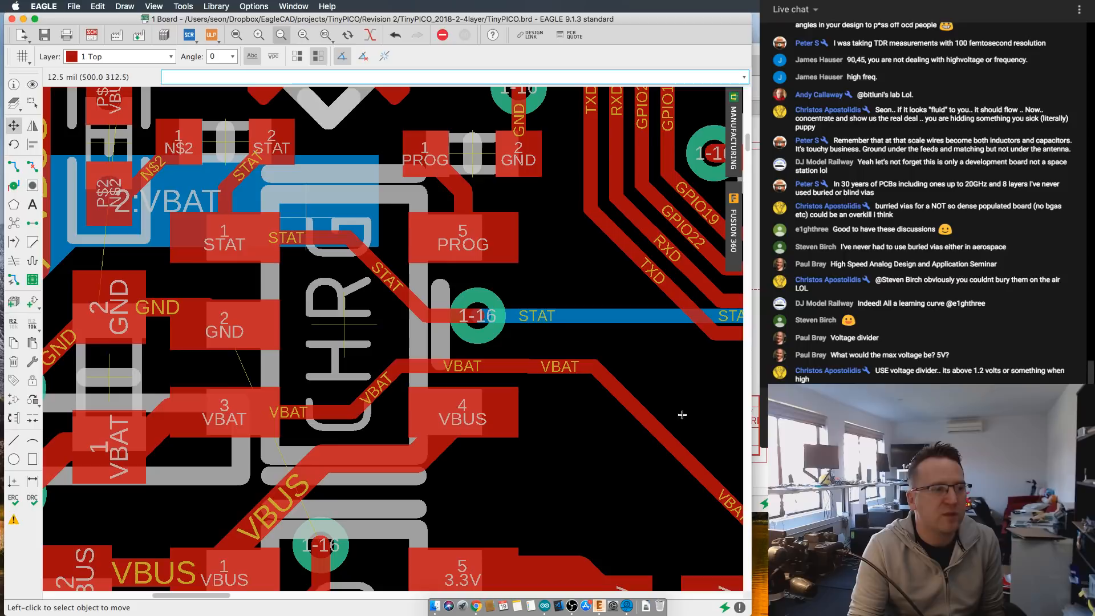
scroll(679, 359, "down", 1)
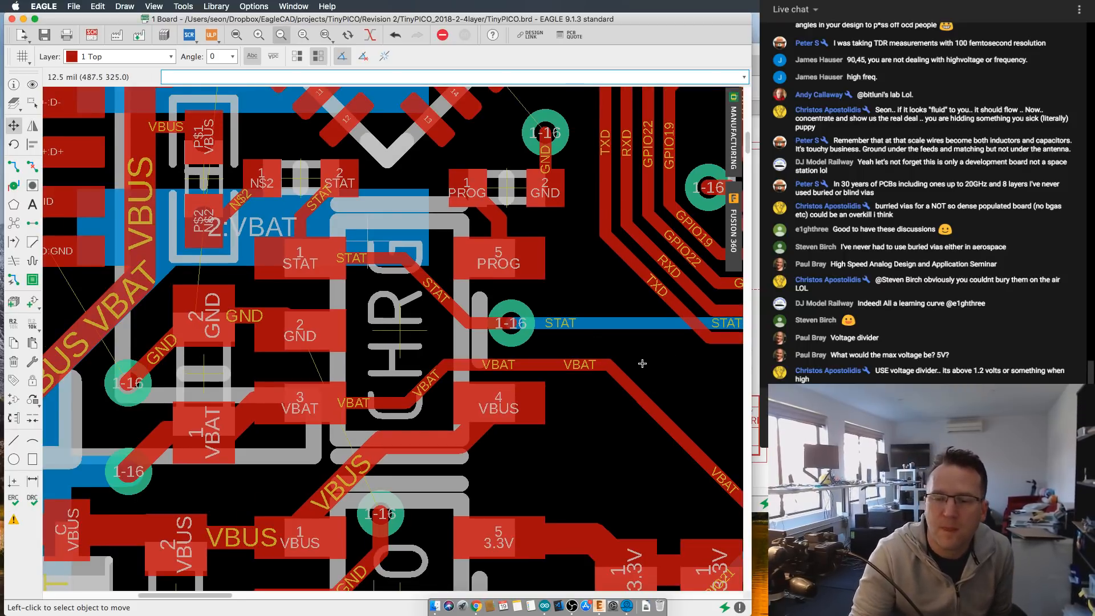
scroll(698, 374, "down", 2)
- Survey the board from the charger across to the antenna, and inspect the STAT and GPIO35 pins on the EXP chip
middle_click_drag(561, 378, 269, 241)
scroll(533, 432, "down", 4)
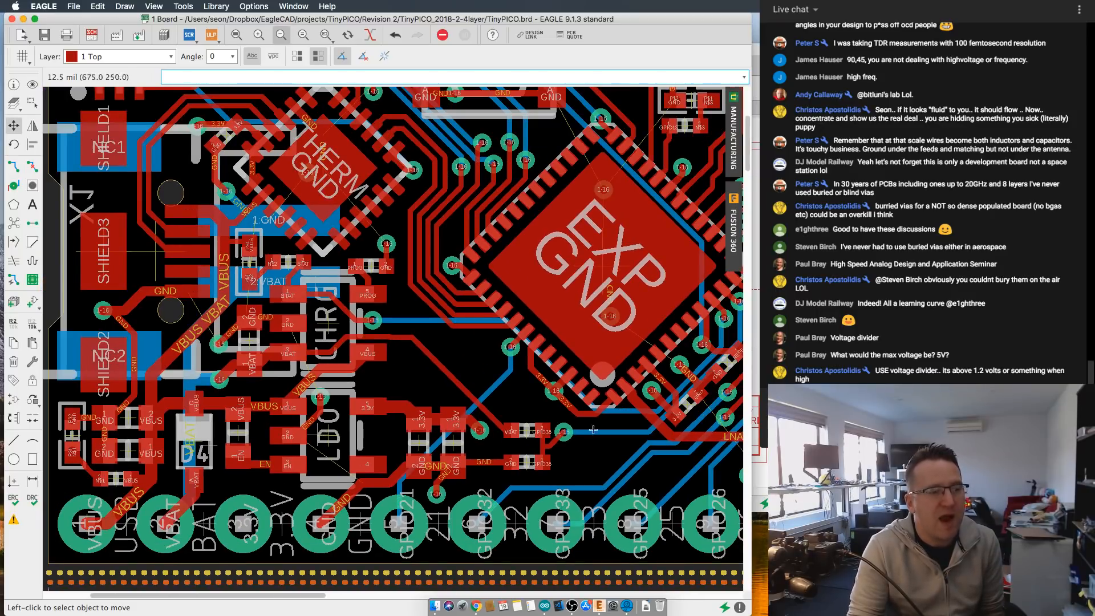
scroll(528, 422, "up", 1)
scroll(481, 367, "up", 1)
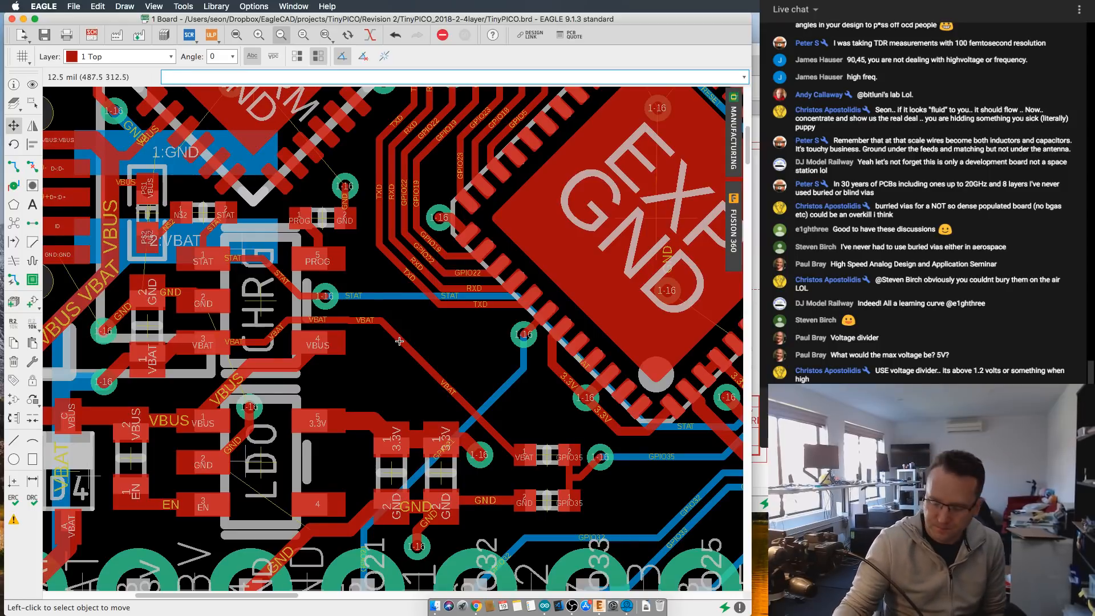
scroll(380, 338, "down", 3)
scroll(423, 274, "up", 4)
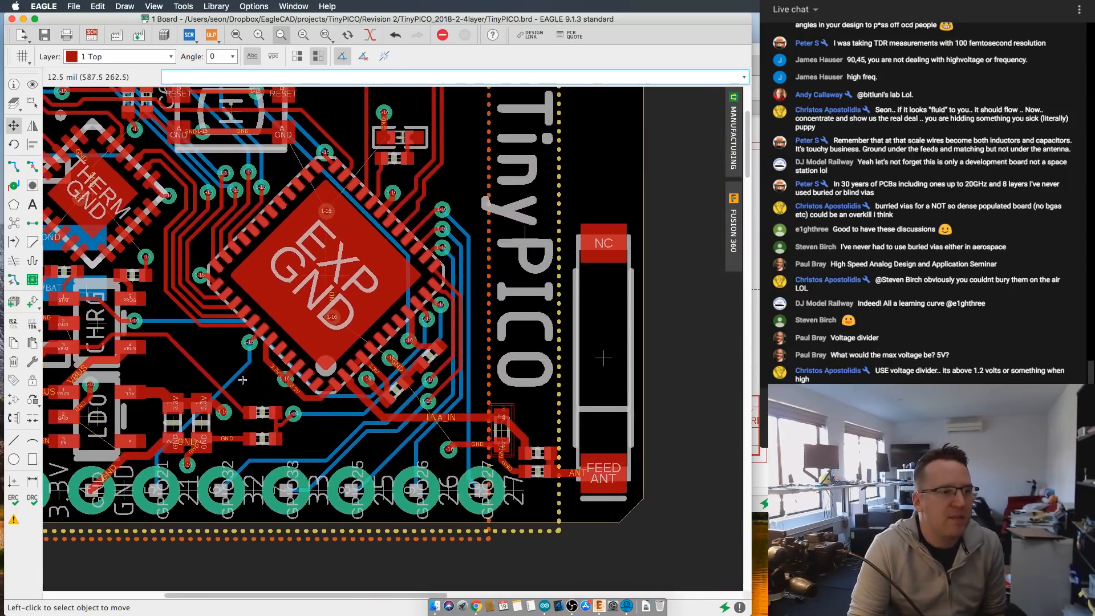
scroll(423, 274, "up", 3)
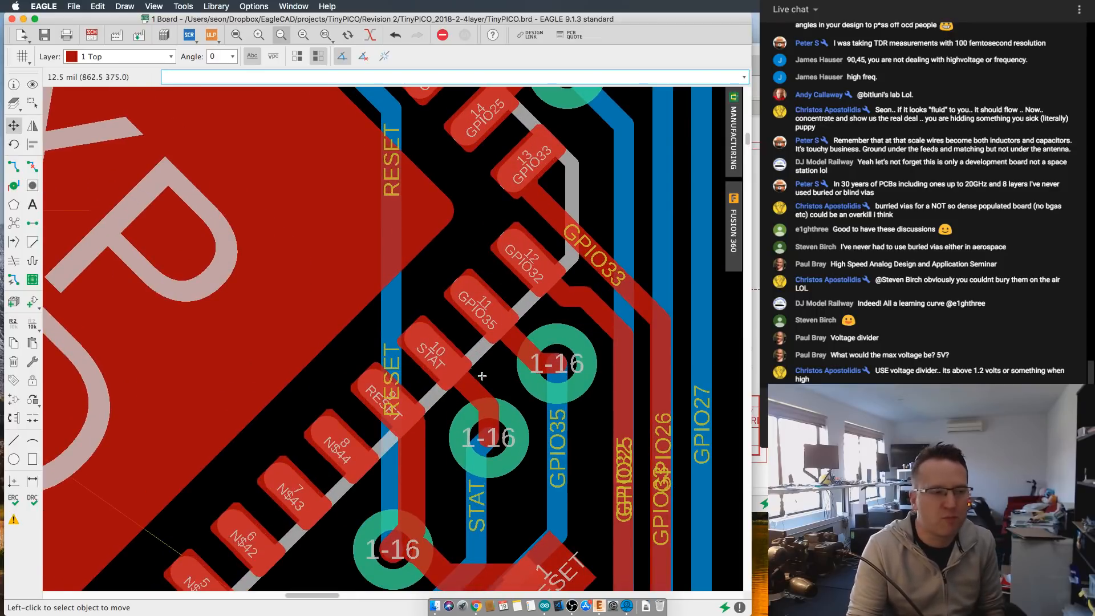
- Survey the four-layer board from the EXP chip's STAT and GPIO35 pins out to the charger, header pads and antenna
scroll(479, 377, "down", 3)
middle_click_drag(462, 386, 497, 344)
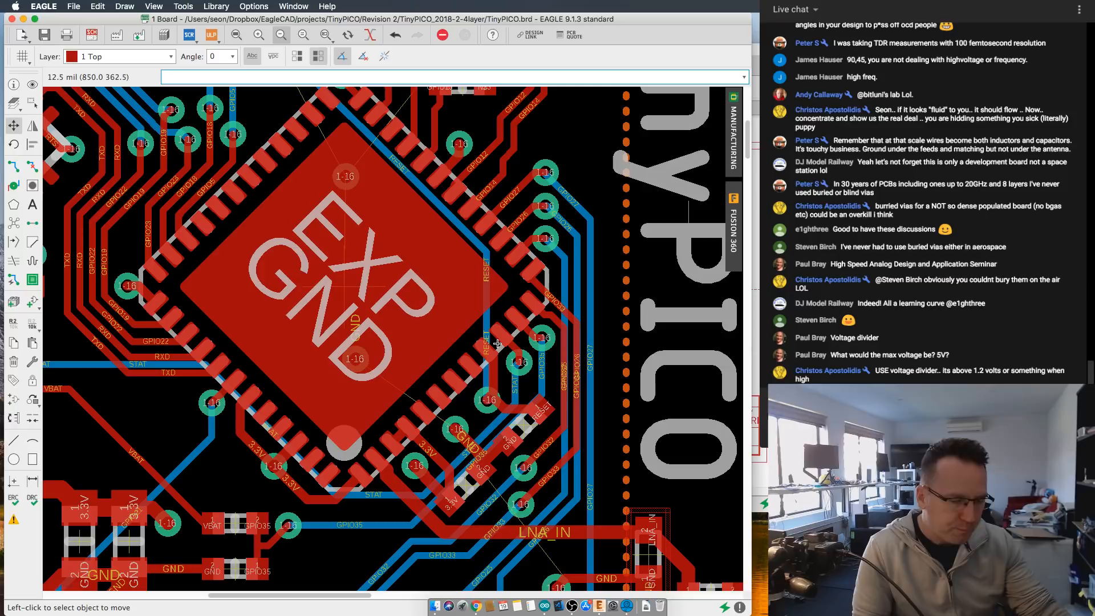
scroll(498, 343, "down", 5)
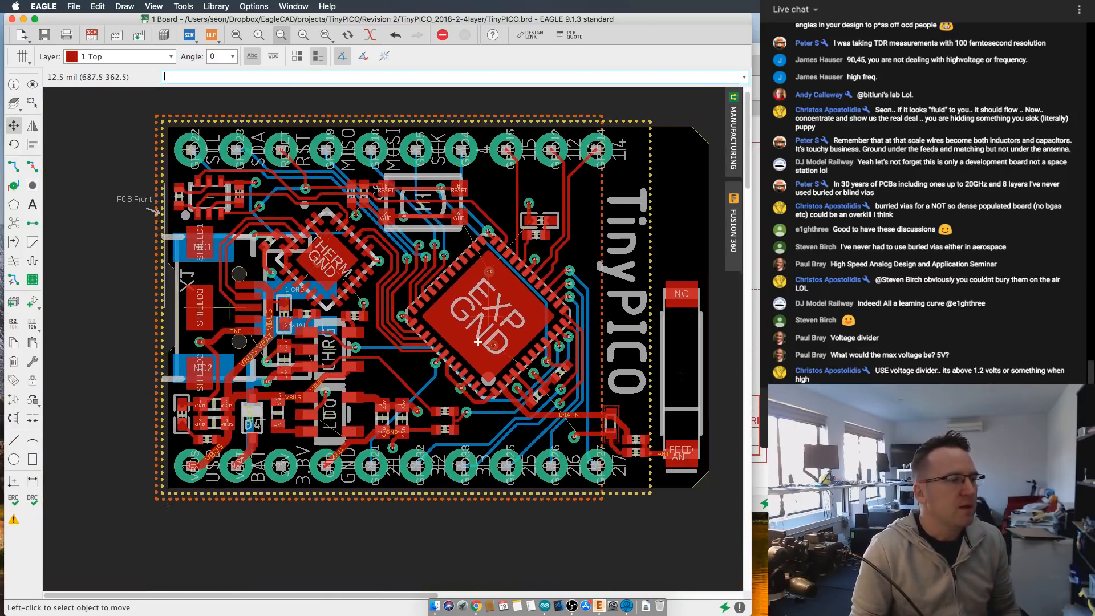
middle_click_drag(460, 341, 442, 343)
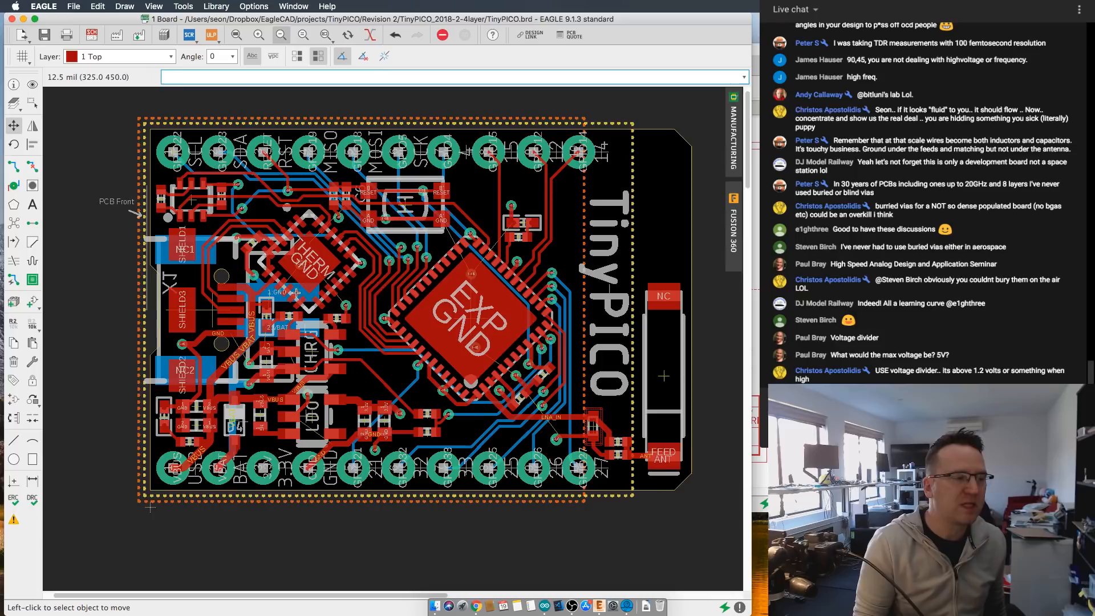
scroll(393, 323, "up", 2)
scroll(393, 323, "down", 2)
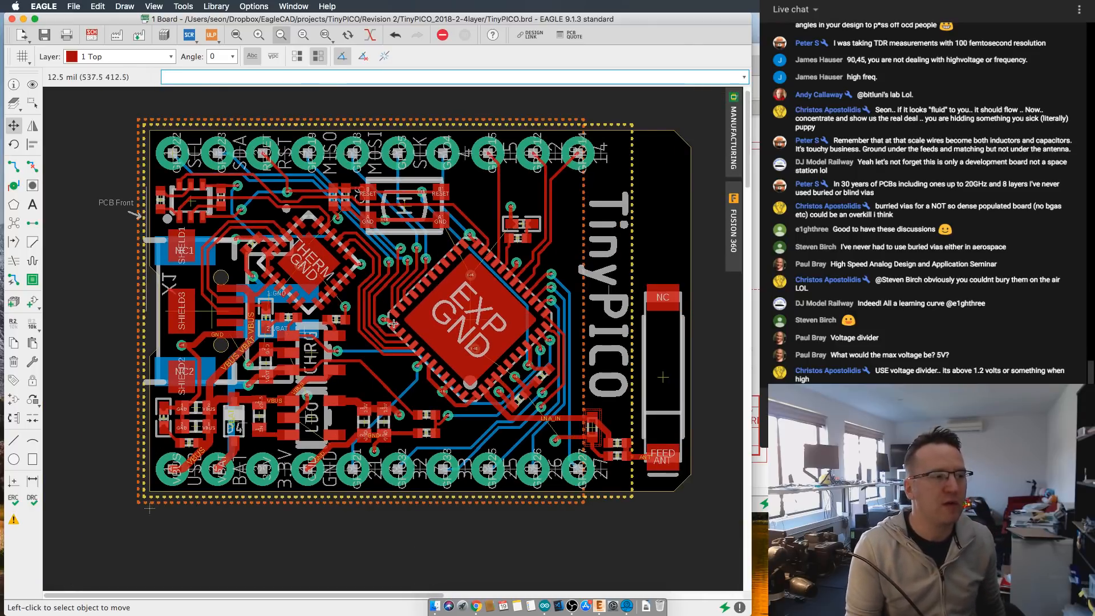
scroll(394, 324, "up", 2)
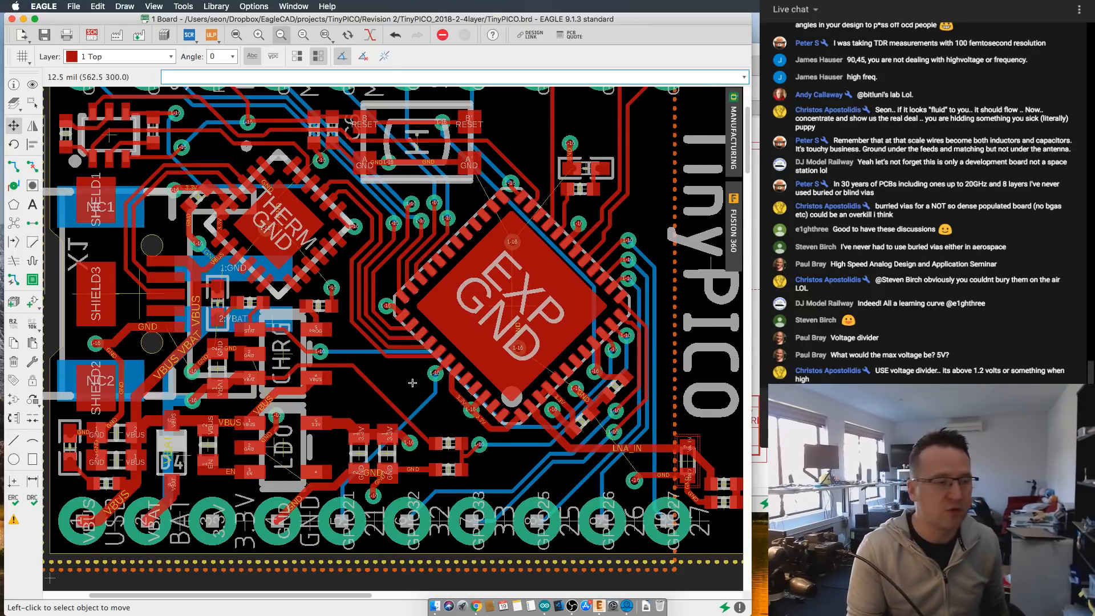
scroll(400, 393, "down", 1)
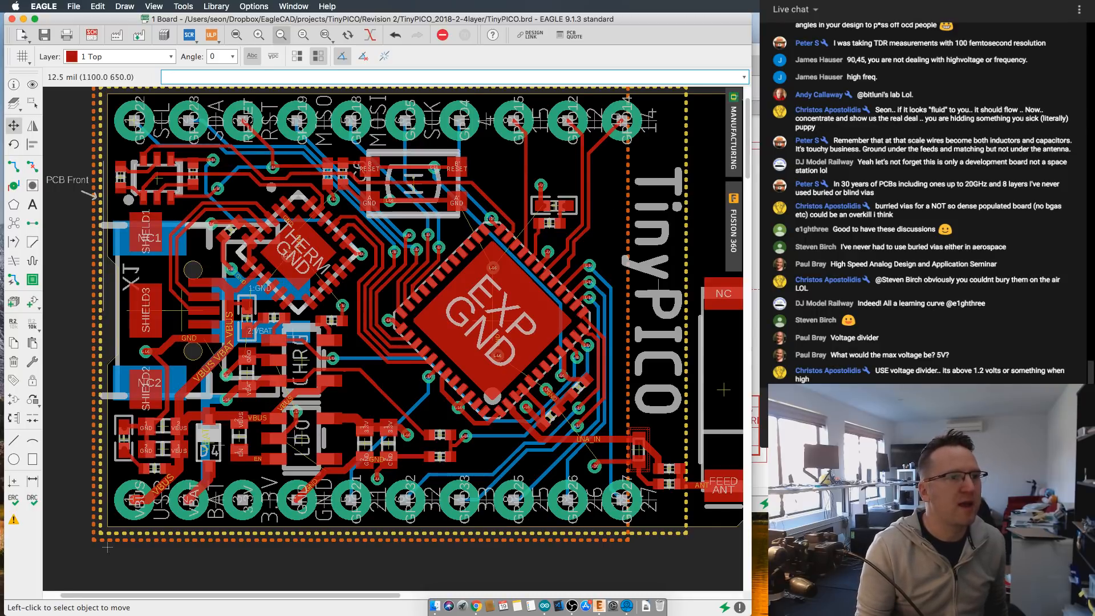
- Open TinyPICO.brd from the TinyPICO_2018-2-4 project together with its schematic, saving the four-layer board first
left_click(757, 134)
left_click(248, 6)
mouse_move(275, 4)
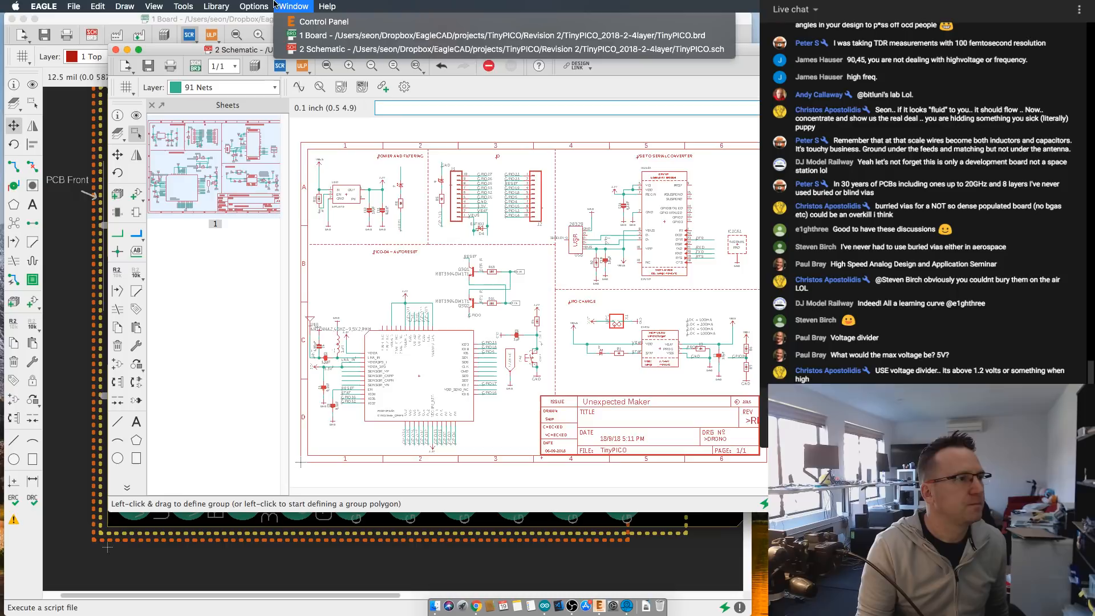
left_click(324, 21)
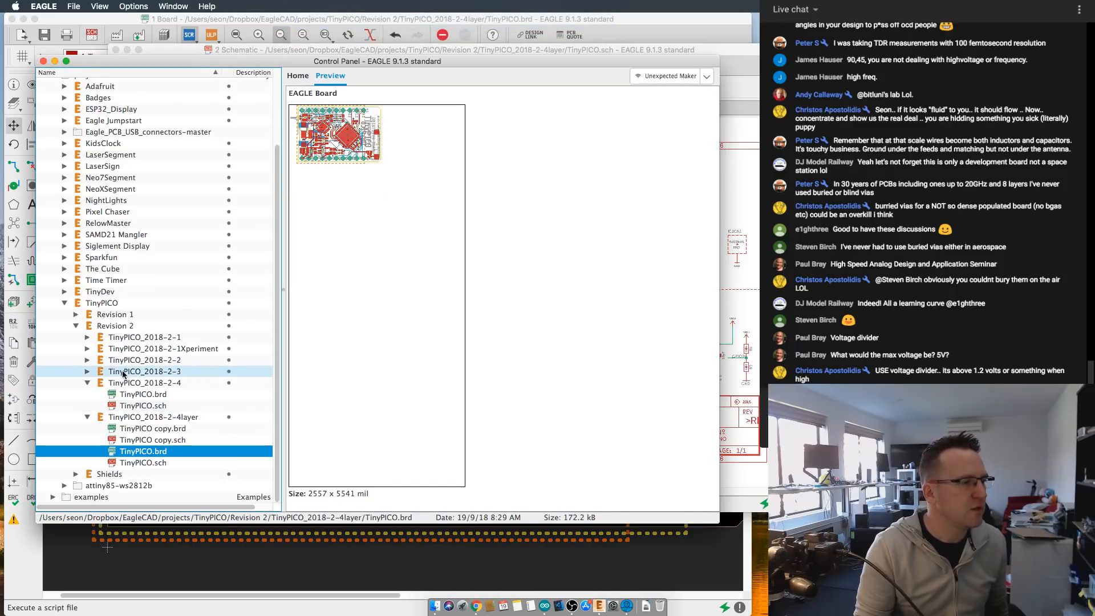
double_click(145, 395)
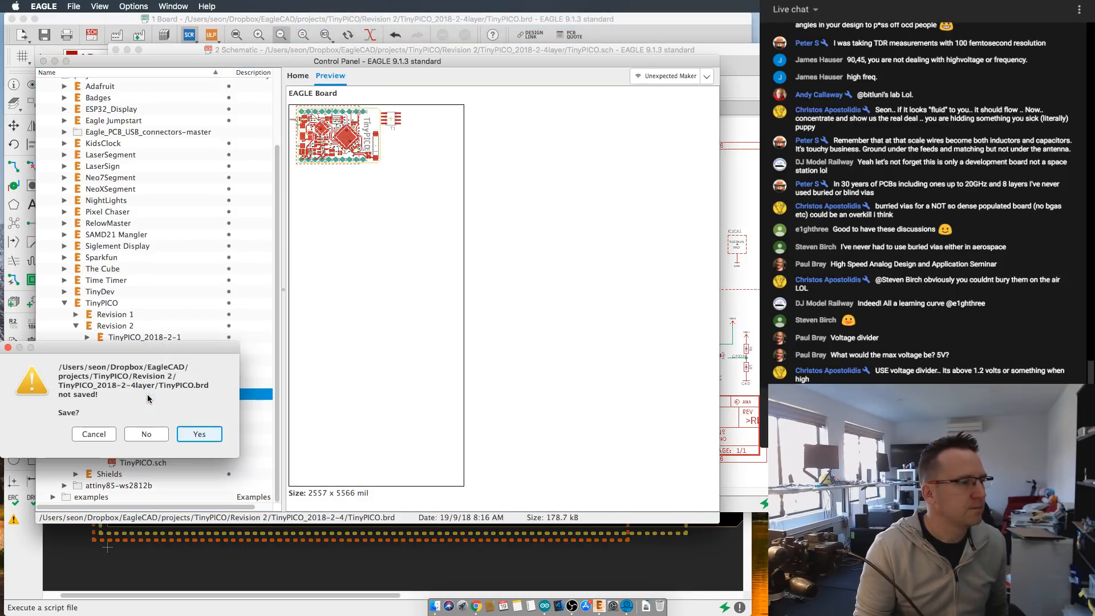
left_click(198, 434)
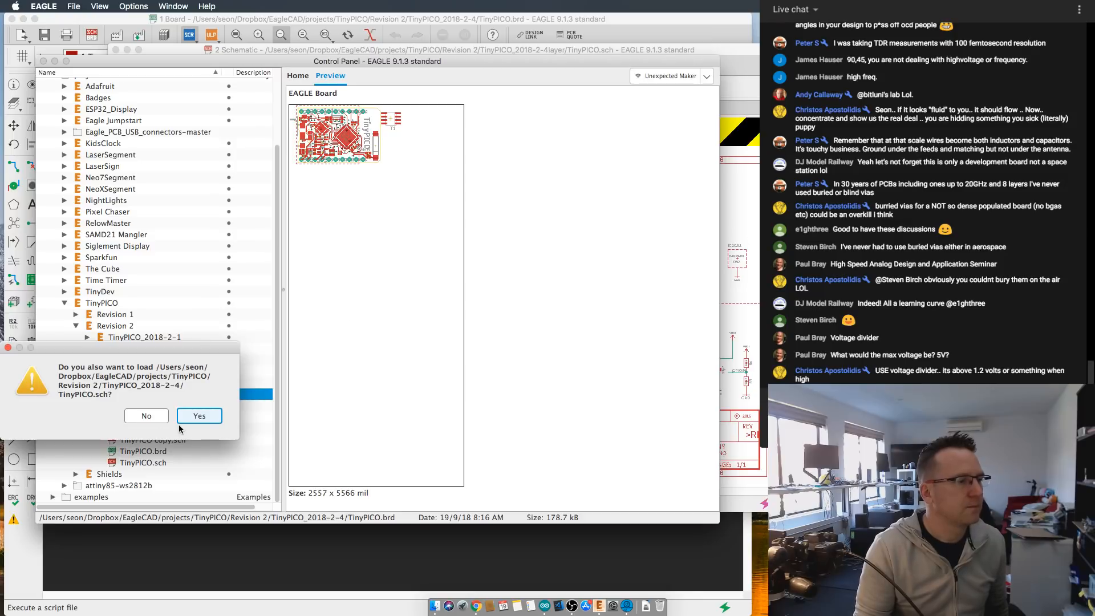
left_click(199, 425)
- Examine the top-layer routing around the charger, LDO and GPIO35 divider, and check the list of visible layers
middle_click_drag(361, 149, 403, 297)
scroll(361, 300, "up", 6)
scroll(403, 297, "up", 4)
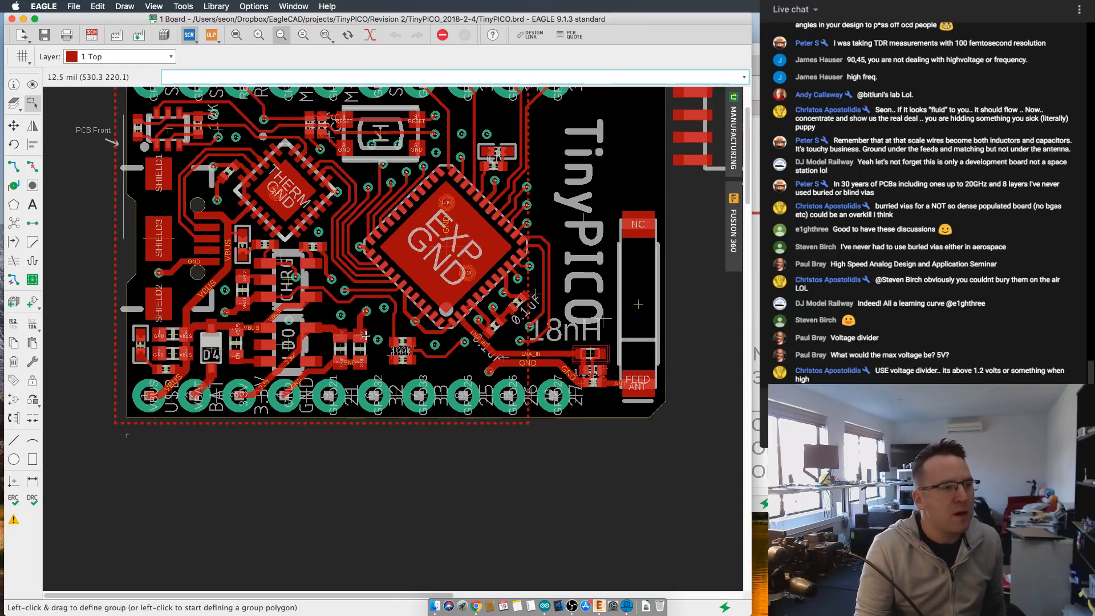
scroll(373, 282, "down", 1)
scroll(353, 289, "up", 3)
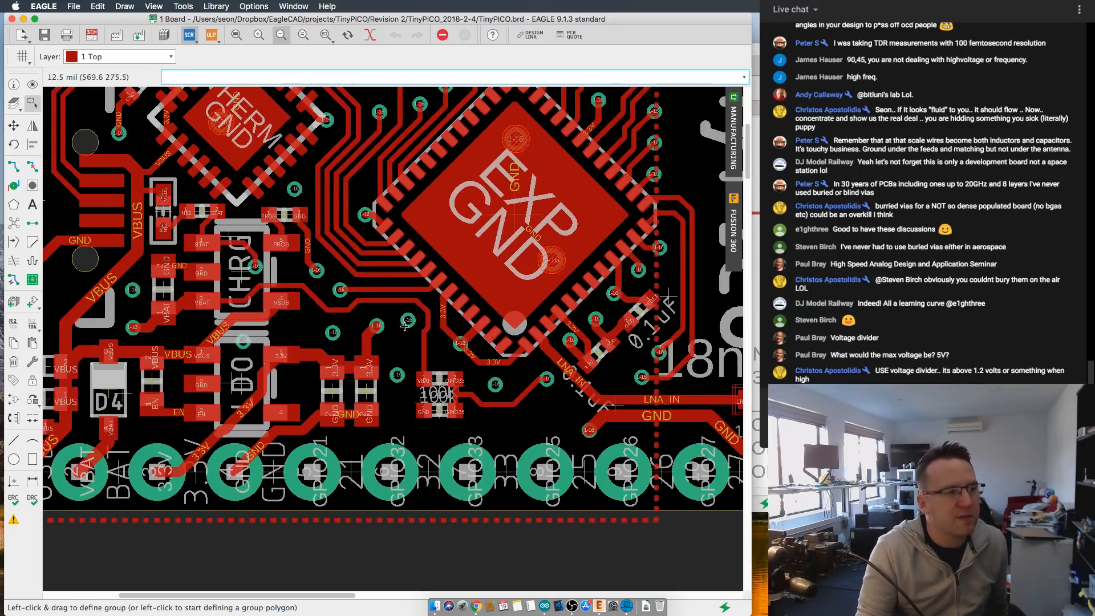
scroll(404, 326, "up", 1)
scroll(288, 280, "down", 2)
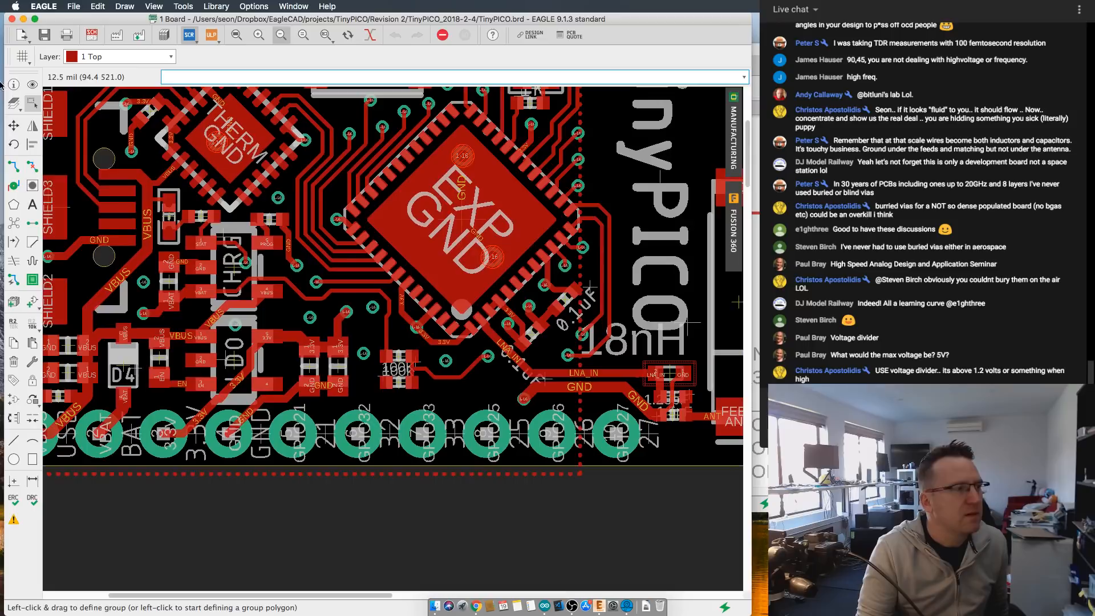
left_click(13, 104)
left_click(156, 445)
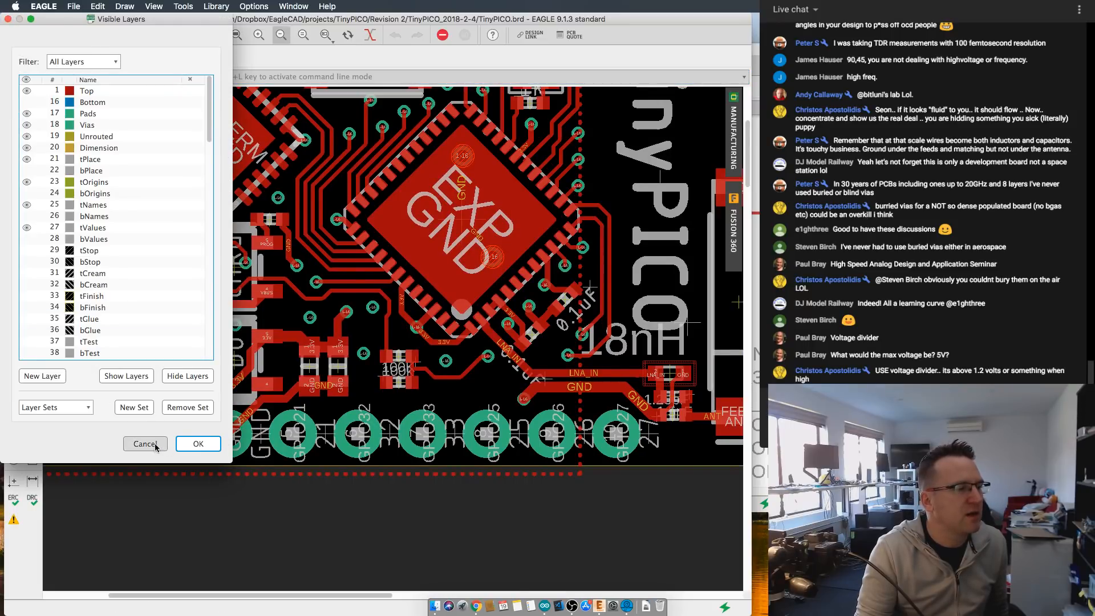
- Examine the VBAT trace from the CHRG chip to the GPIO35 divider and compare it with the surrounding board layout
scroll(264, 305, "down", 1)
middle_click_drag(265, 305, 297, 347)
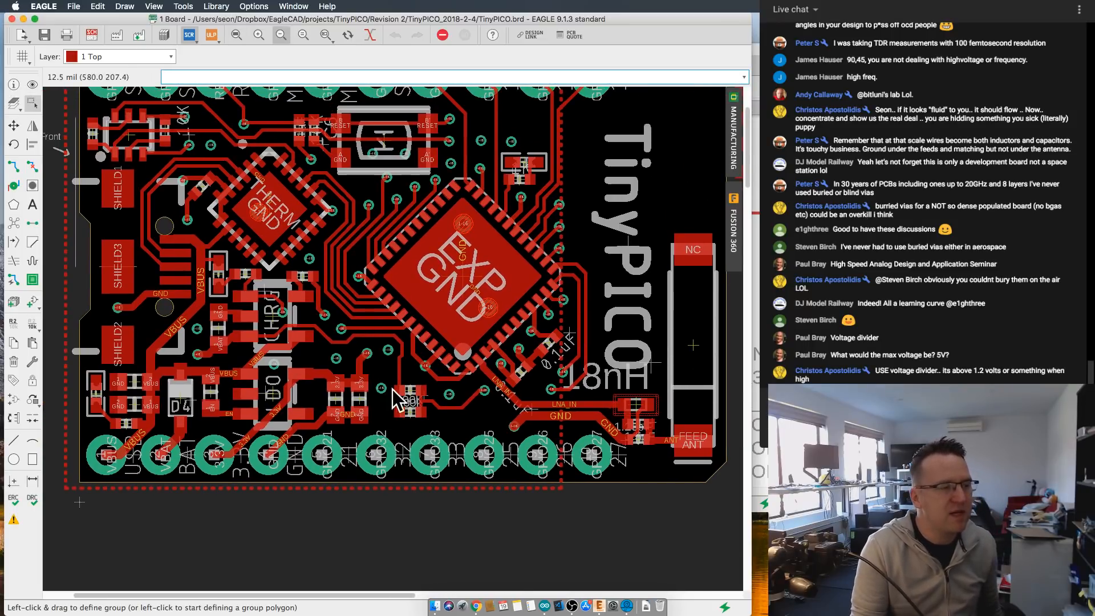
scroll(385, 395, "up", 4)
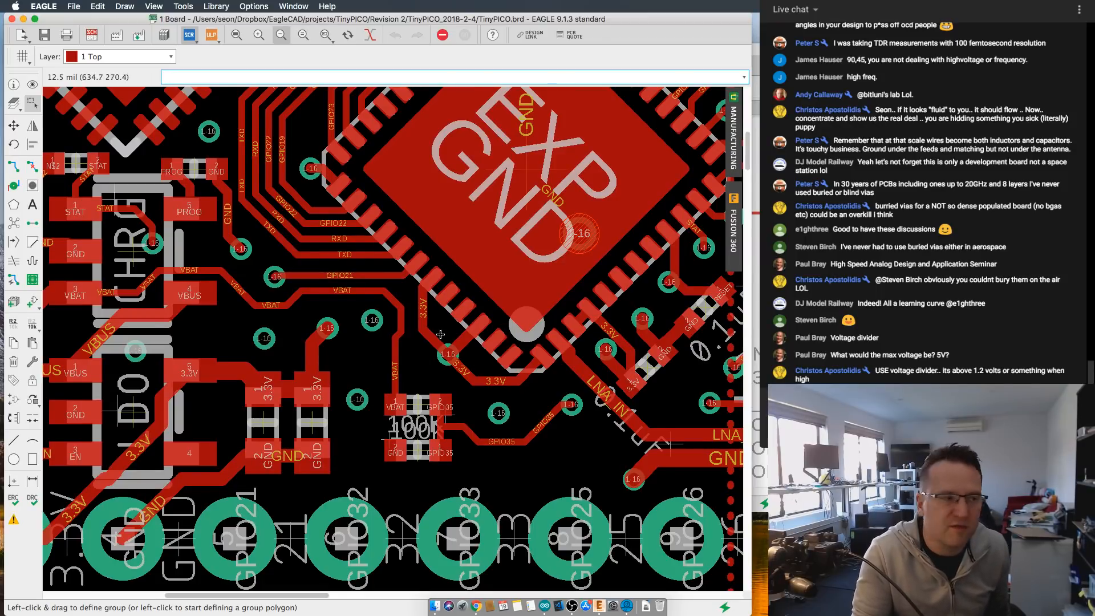
scroll(438, 353, "down", 4)
middle_click_drag(439, 355, 411, 416)
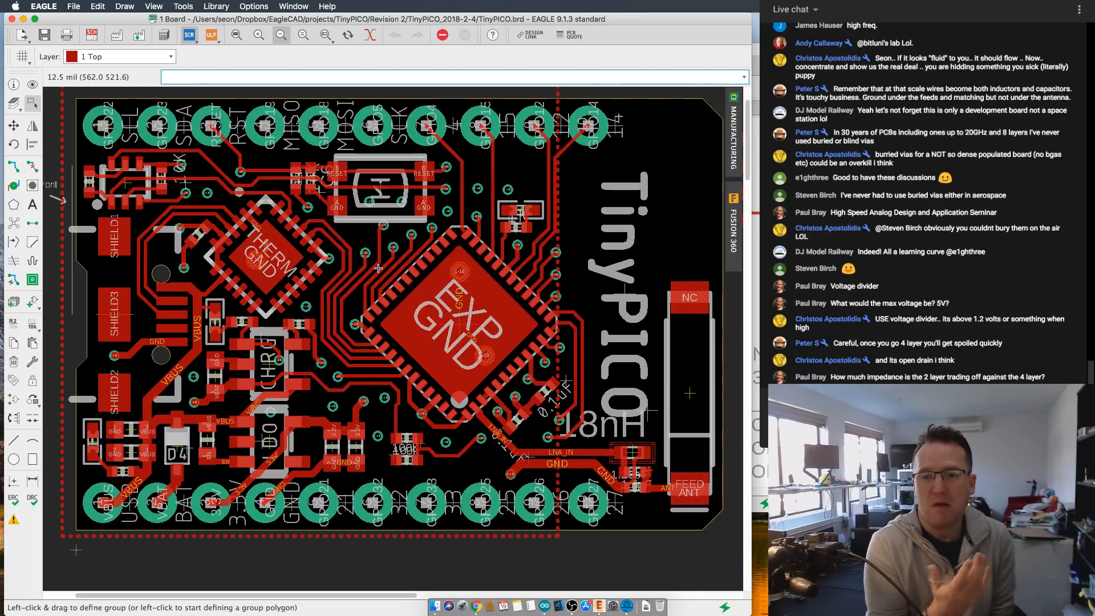
middle_click_drag(405, 317, 406, 320)
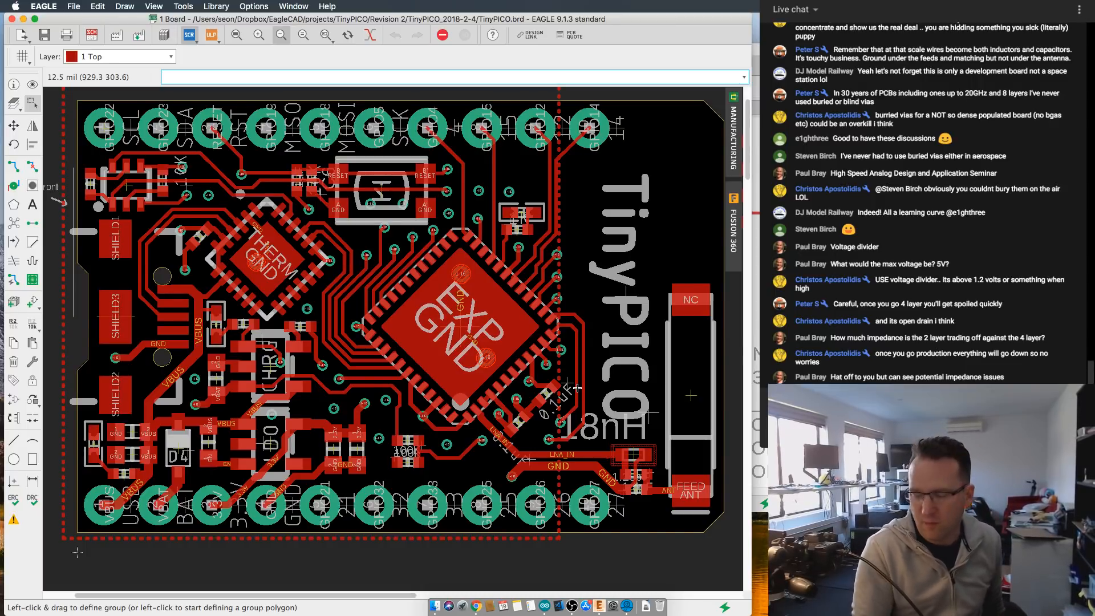
- Examine the LNA_IN and GND traces running from the EXP chip to the antenna matching components
scroll(674, 456, "down", 1)
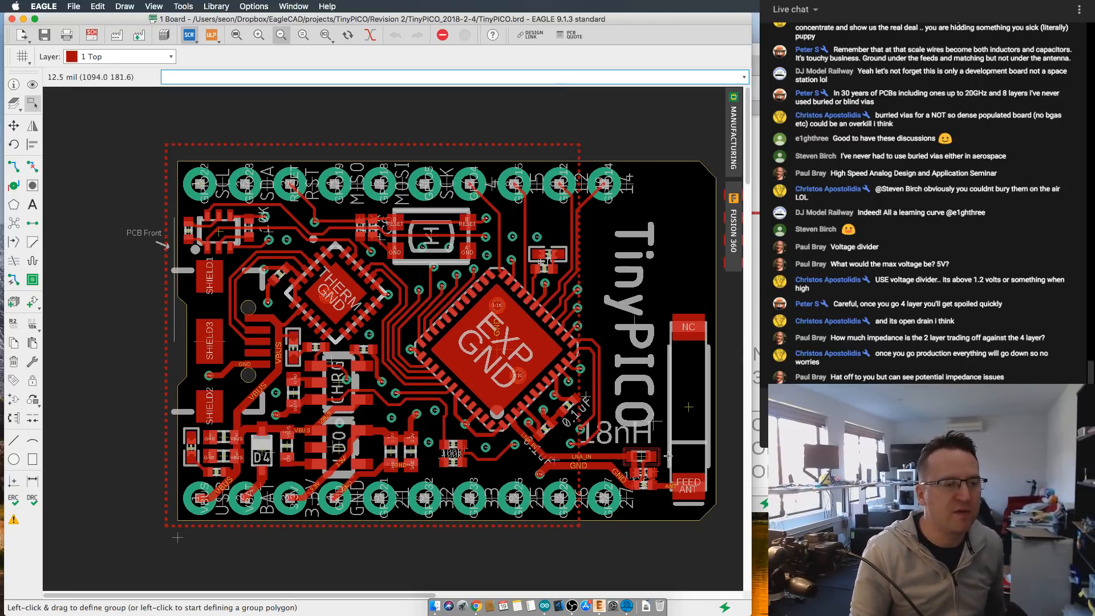
scroll(616, 430, "up", 2)
scroll(616, 431, "up", 2)
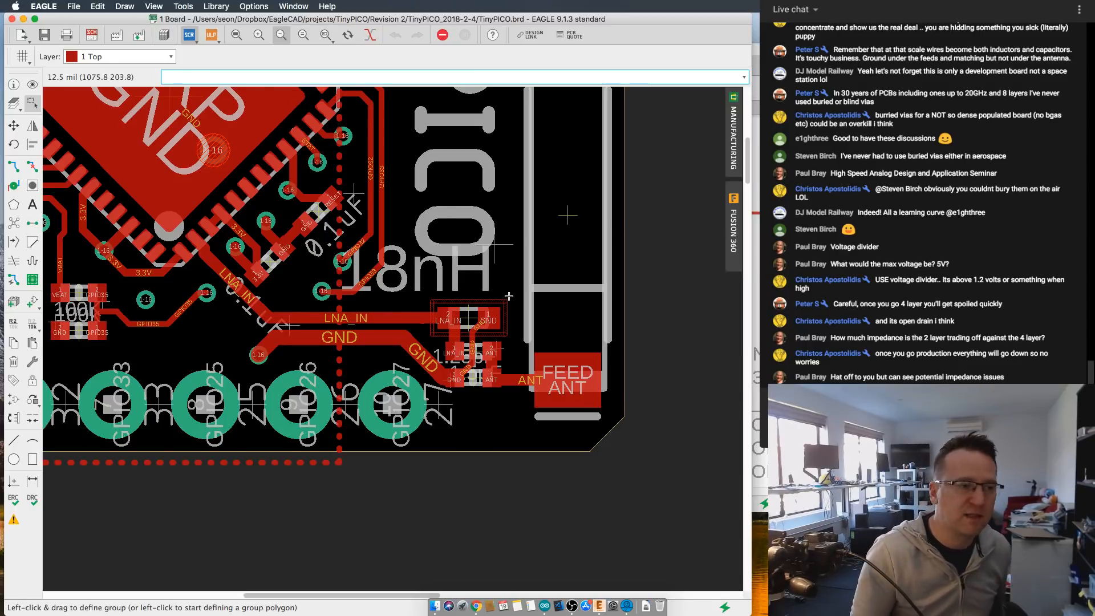
scroll(584, 342, "down", 3)
scroll(584, 341, "down", 2)
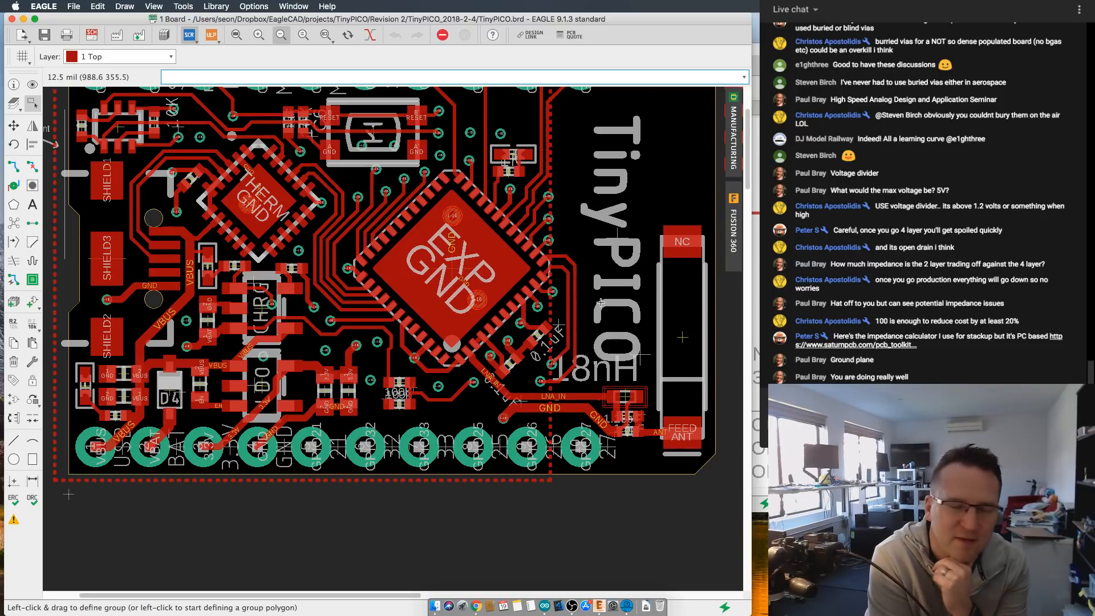
scroll(479, 369, "down", 3)
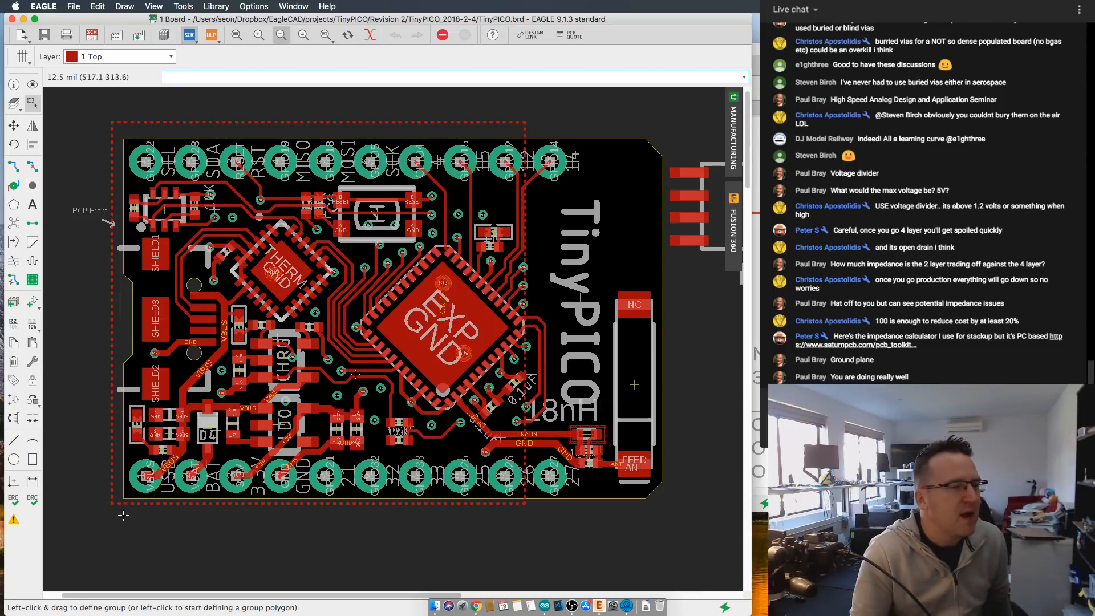
scroll(355, 374, "up", 1)
scroll(355, 373, "down", 1)
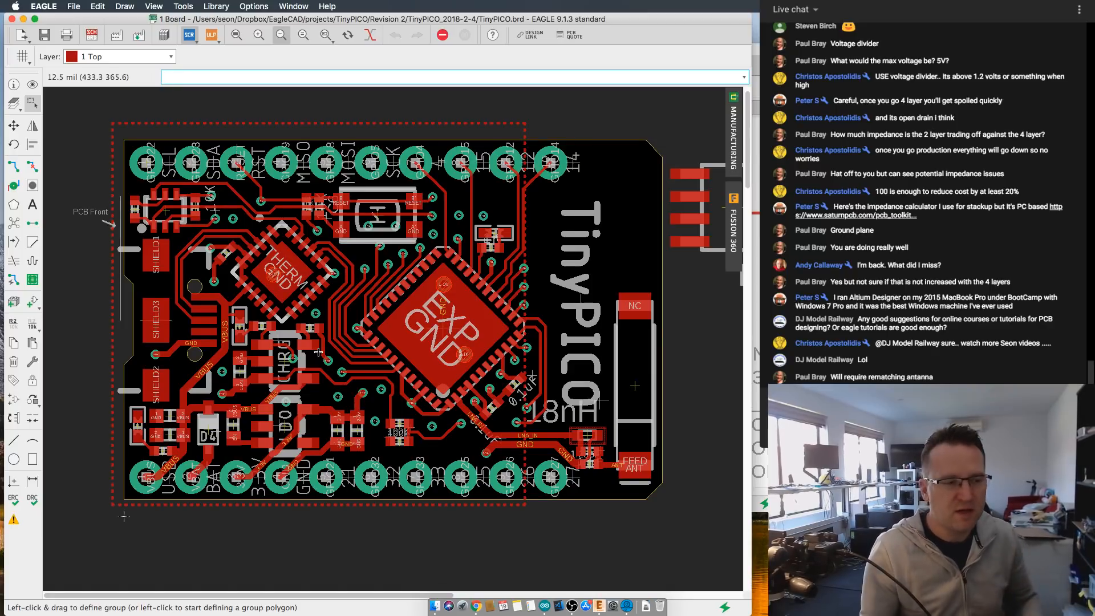
- Inspect the 18nH matching network and its ANT connection to the antenna feed pad, relative to the whole board
scroll(330, 432, "up", 3)
scroll(707, 463, "up", 4)
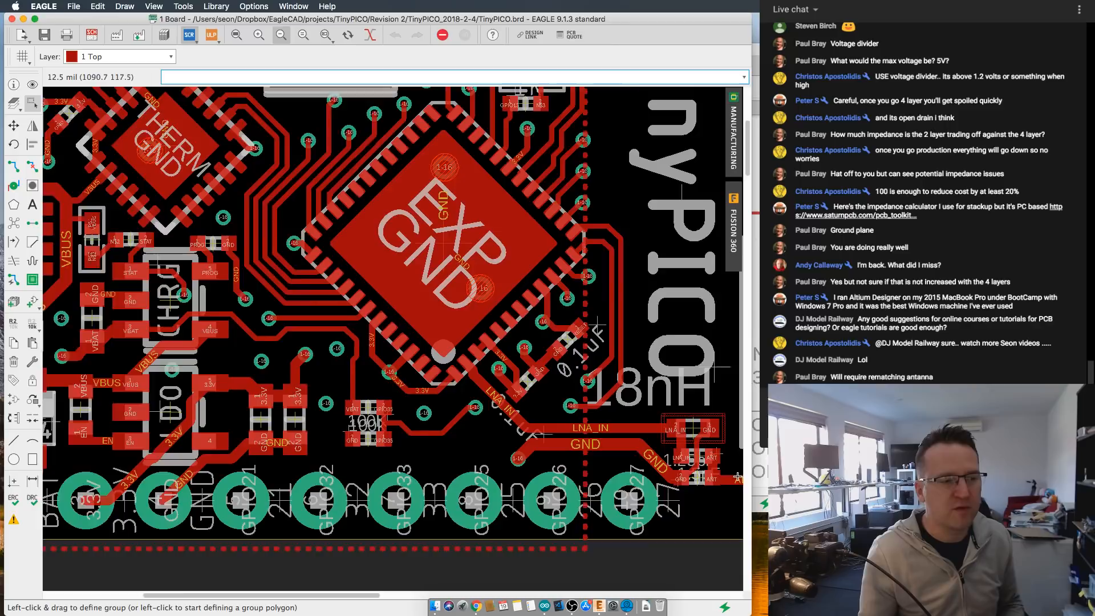
scroll(707, 463, "up", 3)
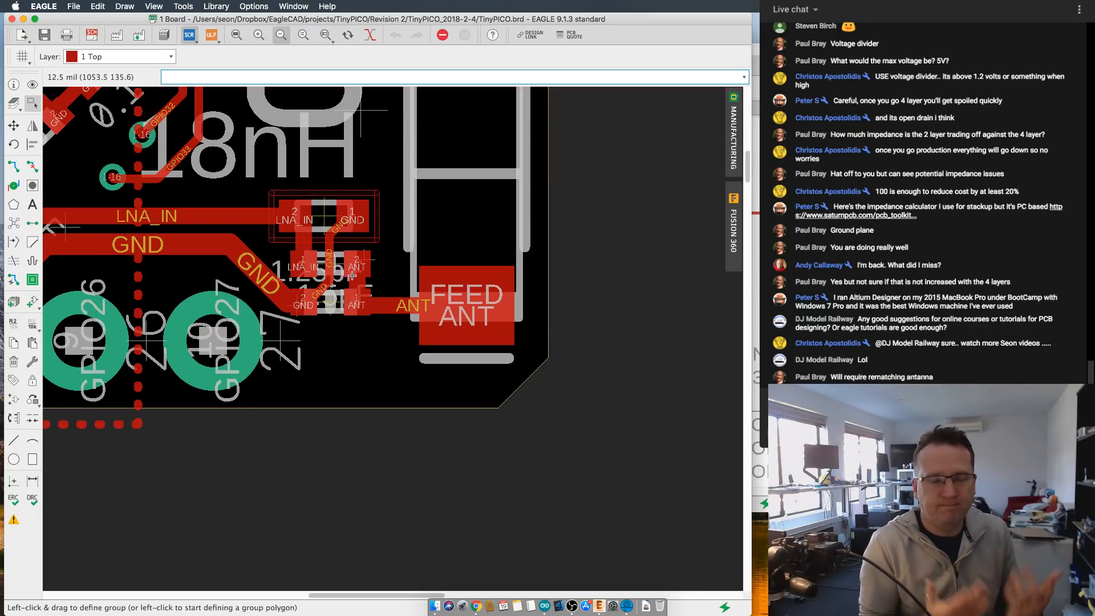
scroll(352, 276, "down", 5)
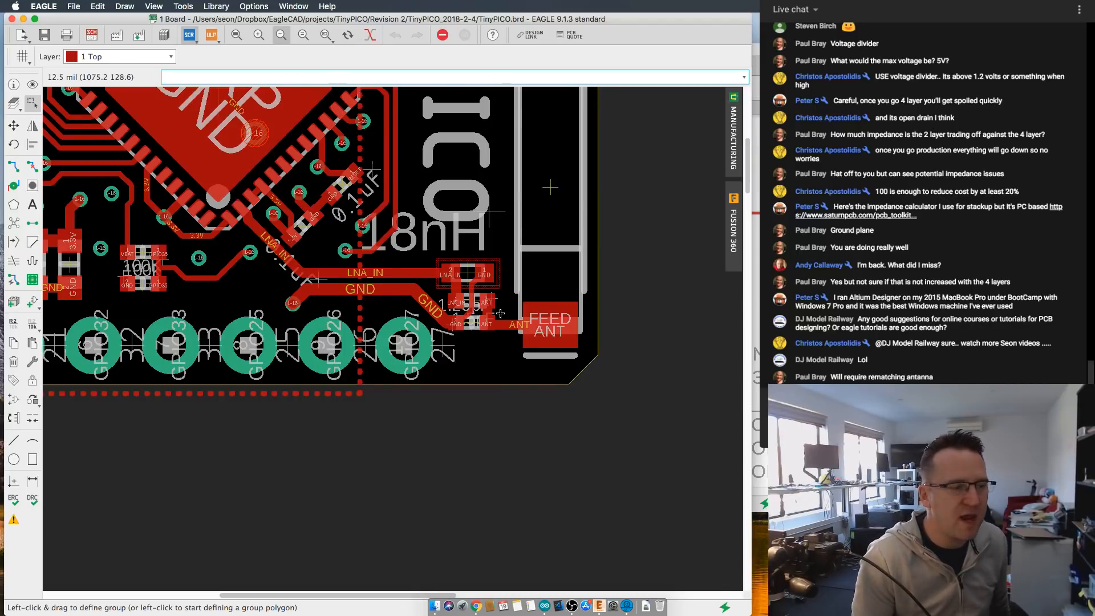
scroll(534, 394, "down", 3)
scroll(534, 394, "up", 3)
scroll(534, 394, "left", 3)
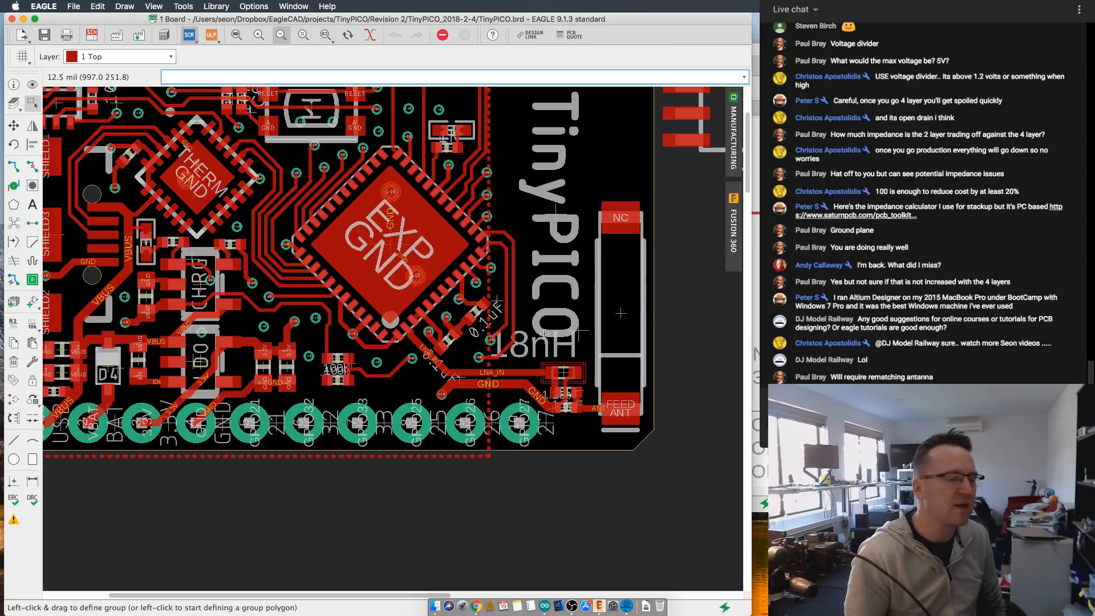
scroll(546, 365, "up", 2)
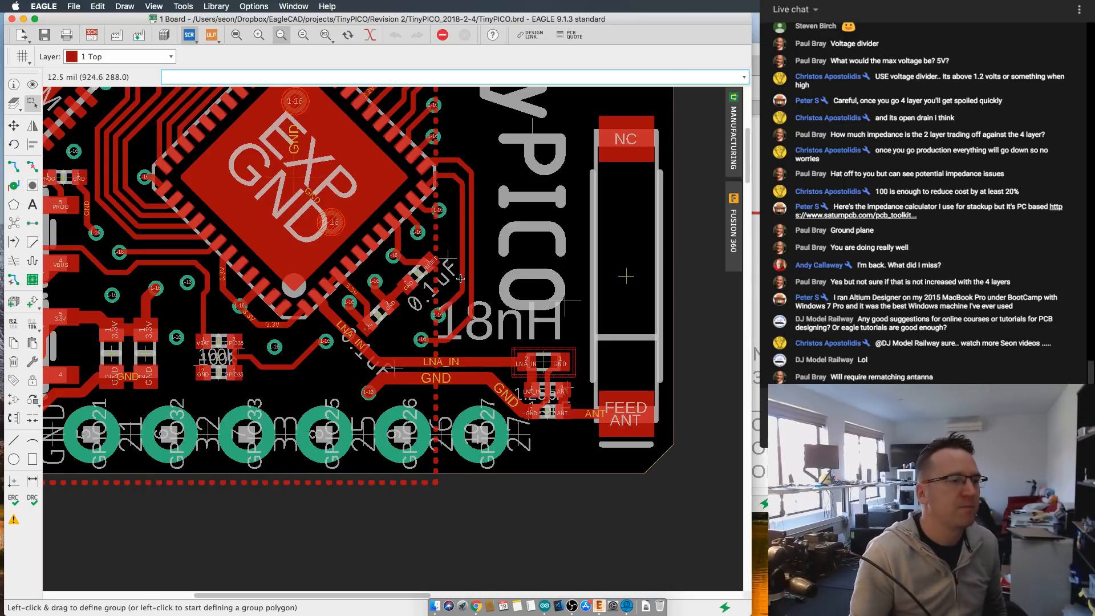
scroll(547, 377, "down", 5)
scroll(538, 381, "down", 1)
middle_click_drag(537, 380, 487, 330)
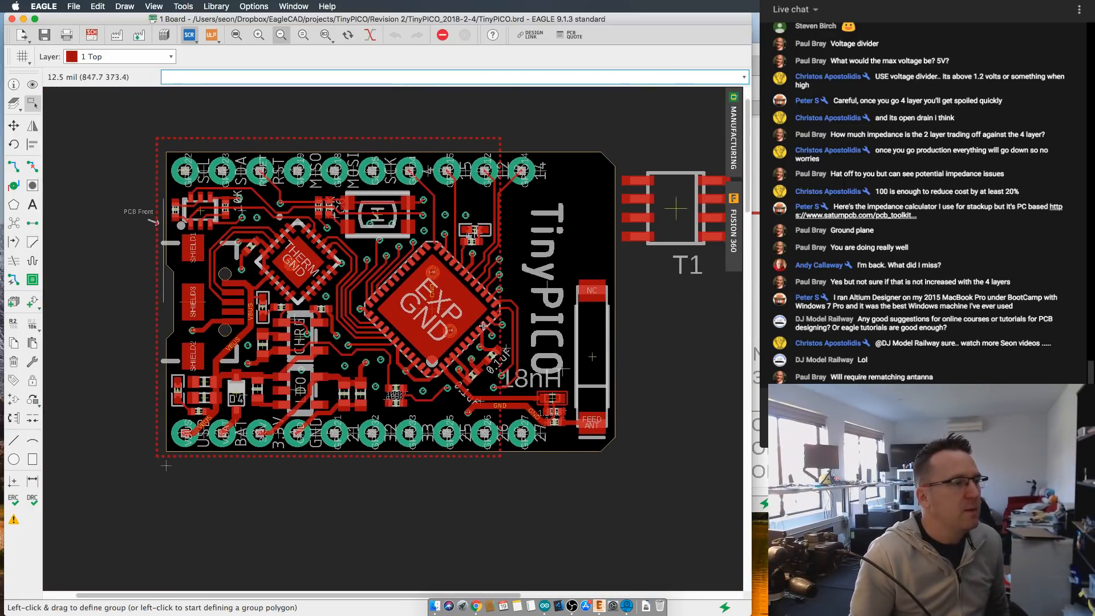
- Review the top-layer traces and vias between the THERM, CHRG and EXP chips on the TinyPICO_2018-2-4 board
scroll(480, 328, "up", 1)
scroll(469, 322, "up", 1)
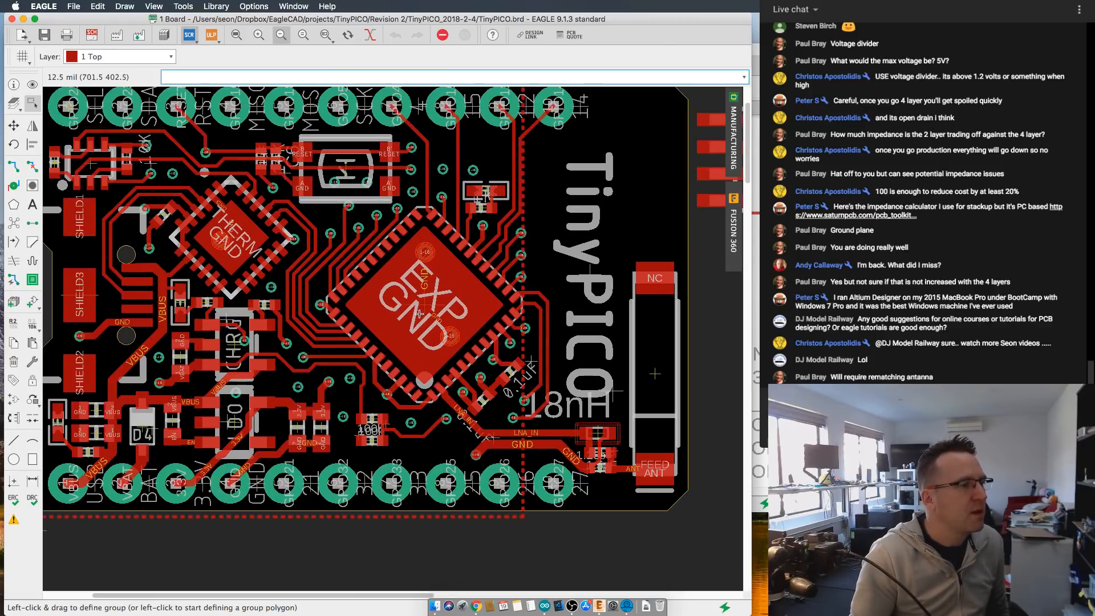
middle_click_drag(419, 313, 474, 320)
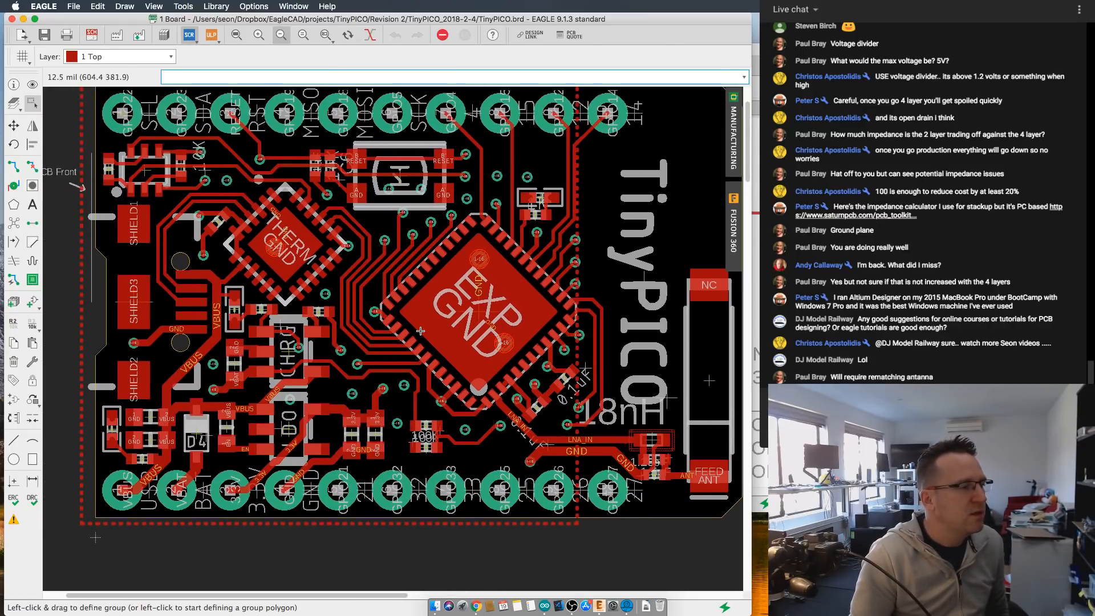
scroll(358, 333, "up", 1)
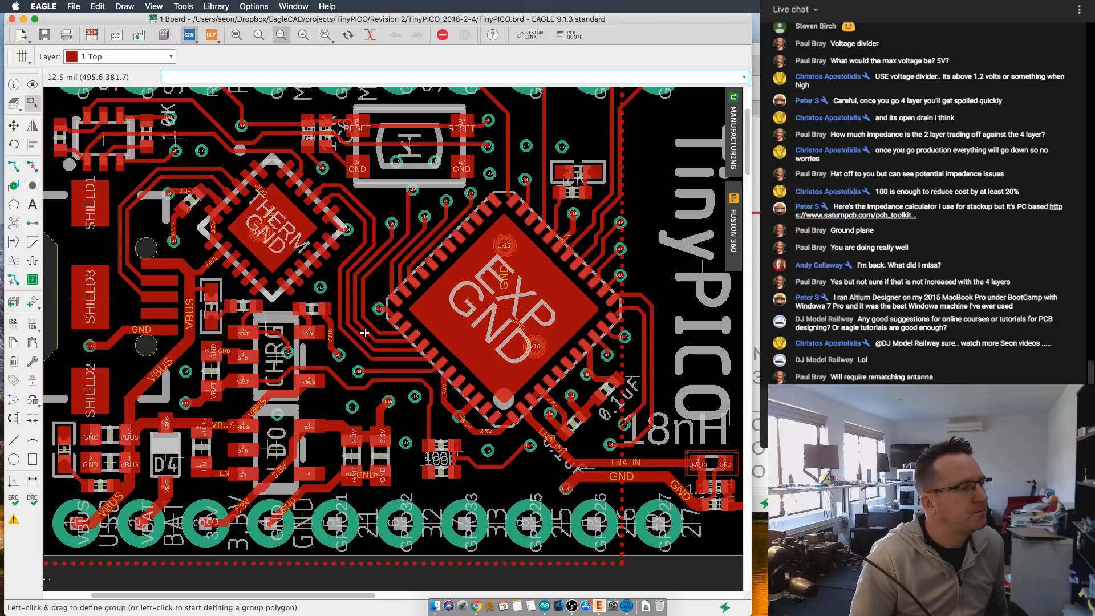
middle_click_drag(366, 332, 388, 324)
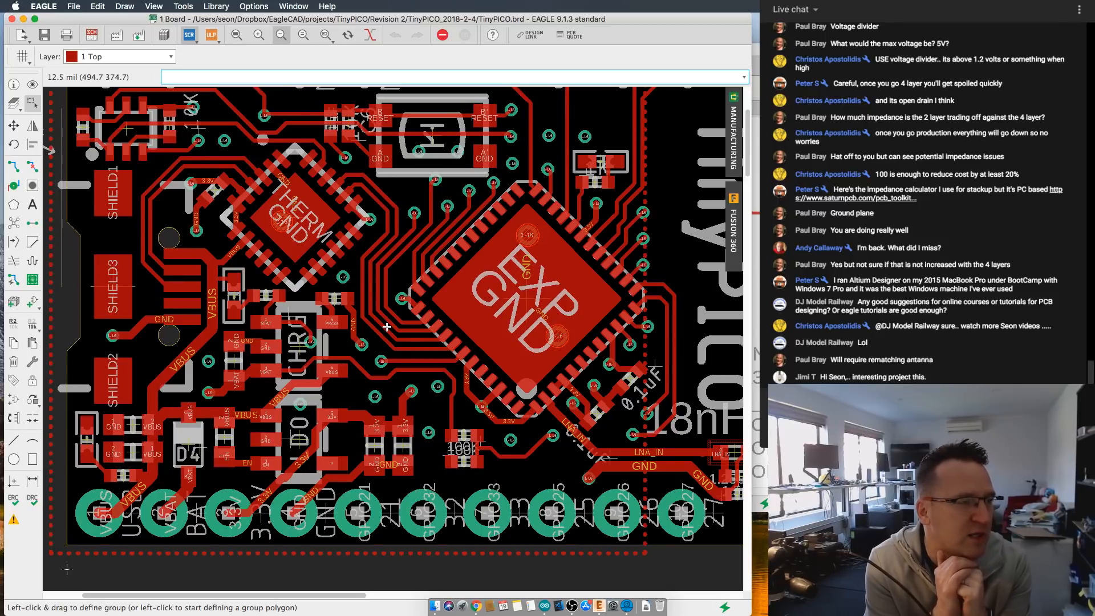
scroll(377, 322, "down", 2)
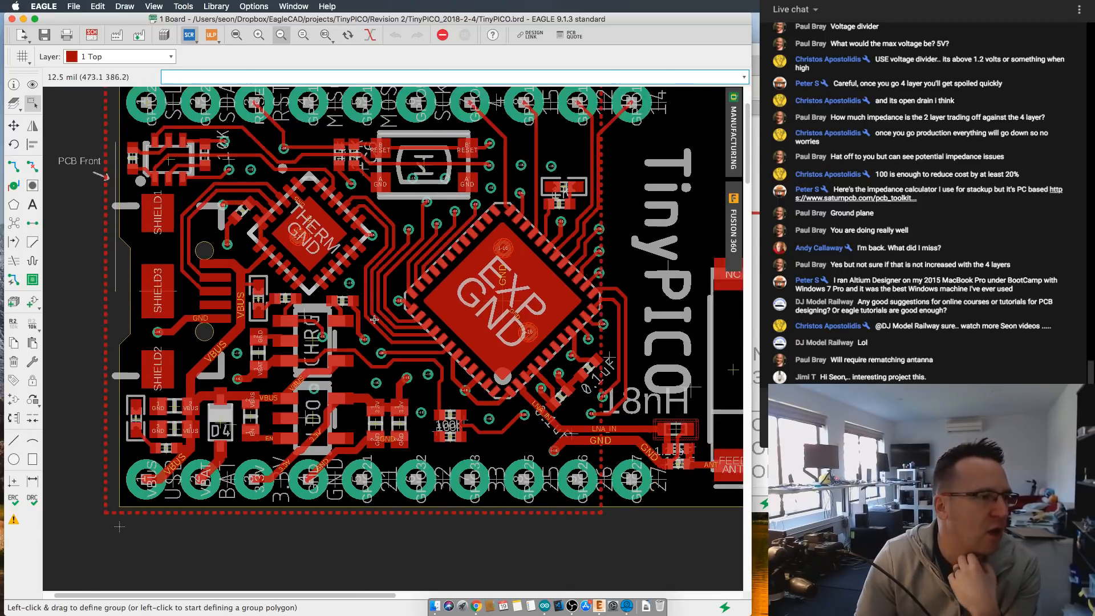
middle_click_drag(360, 328, 341, 338)
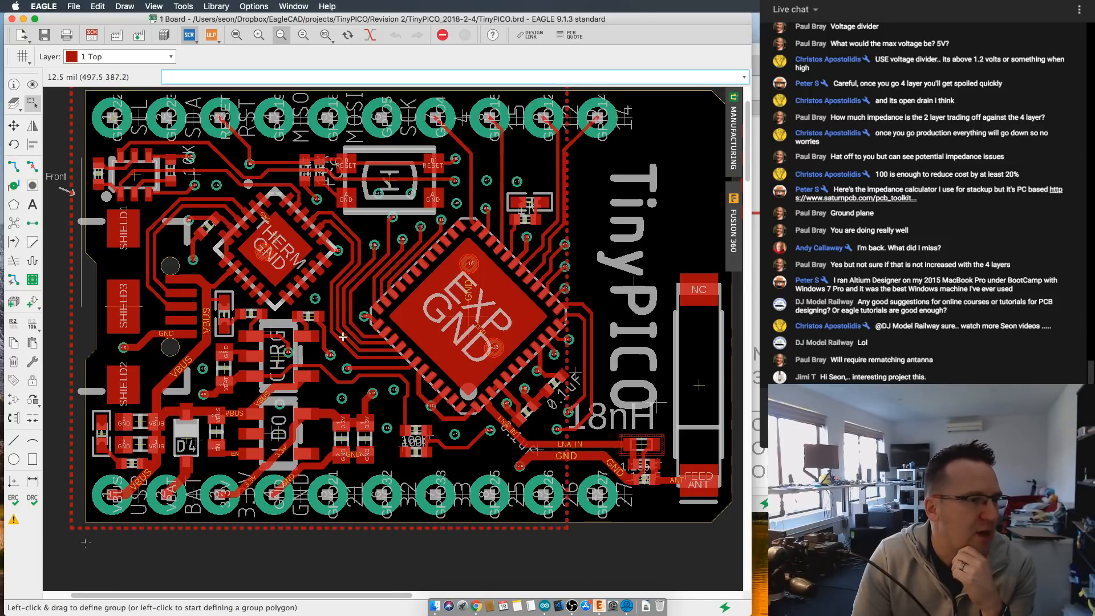
middle_click_drag(342, 333, 347, 330)
scroll(347, 331, "up", 2)
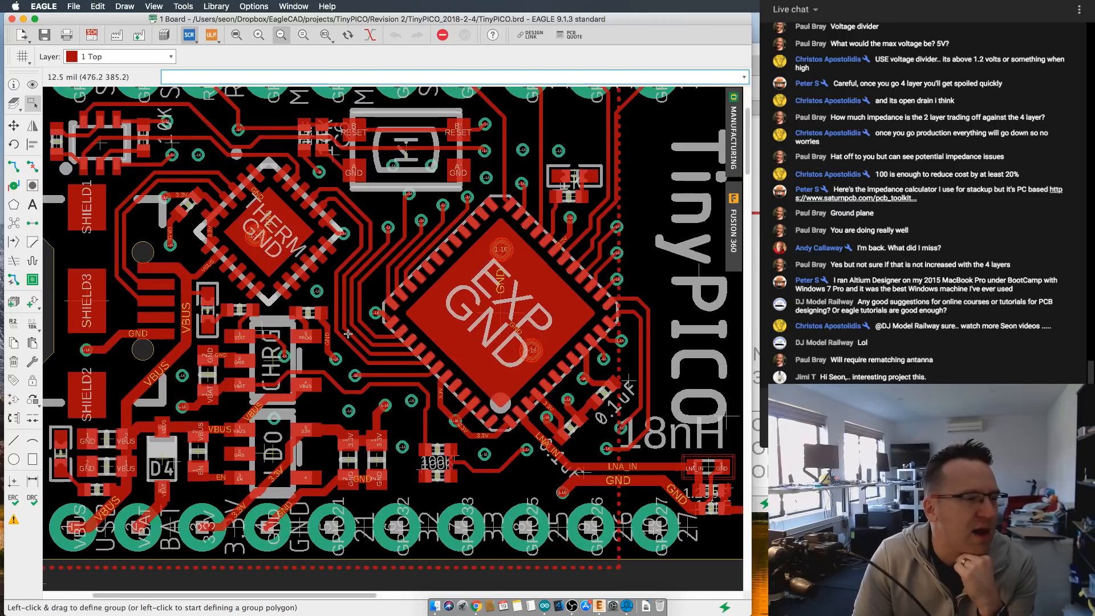
scroll(348, 333, "down", 2)
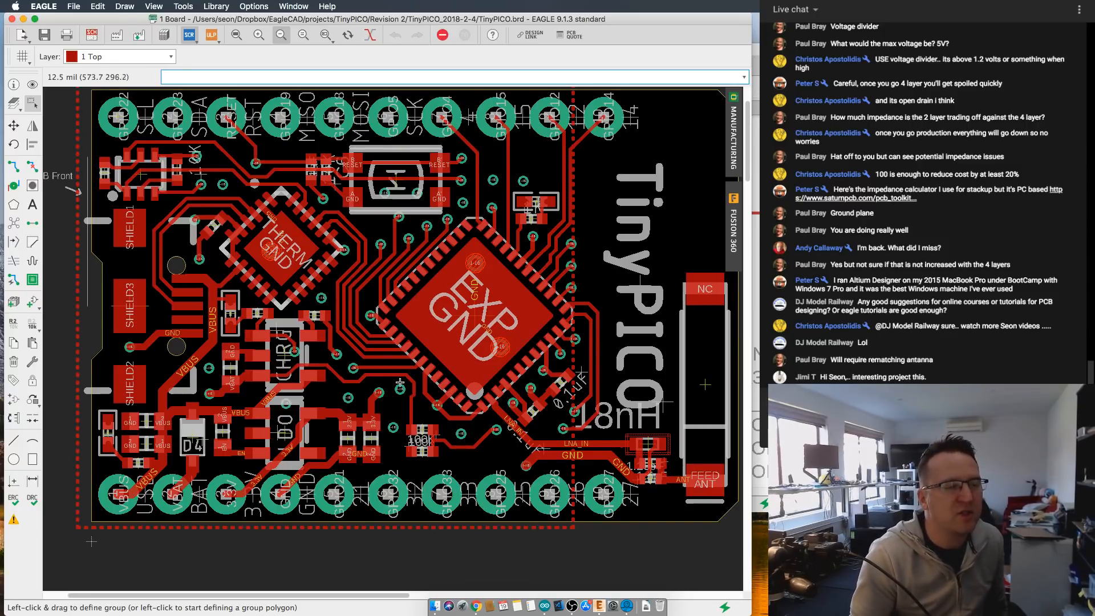
middle_click_drag(385, 380, 370, 366)
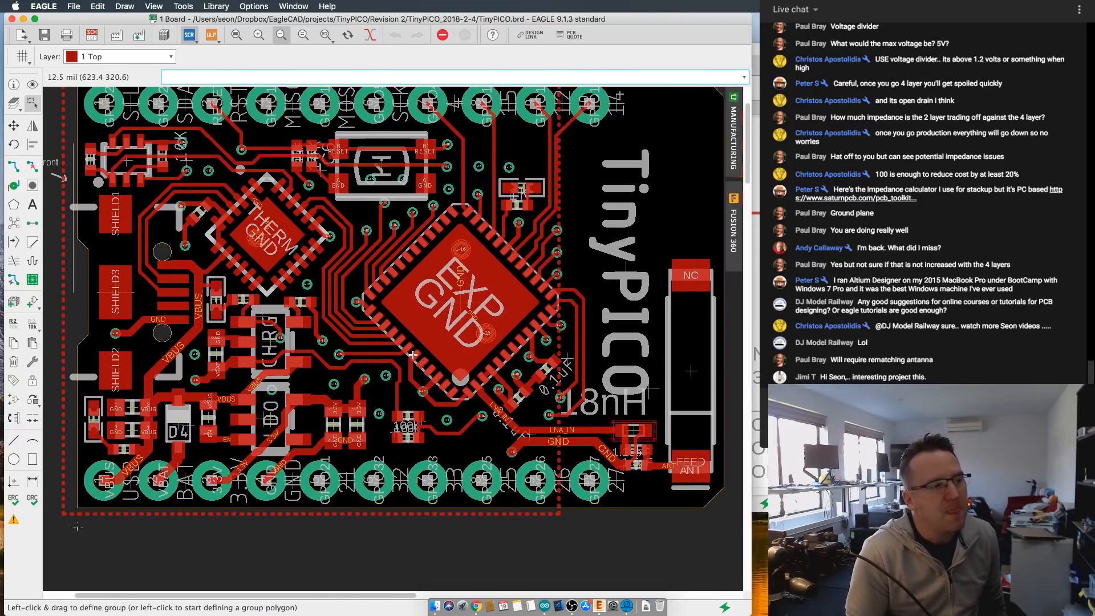
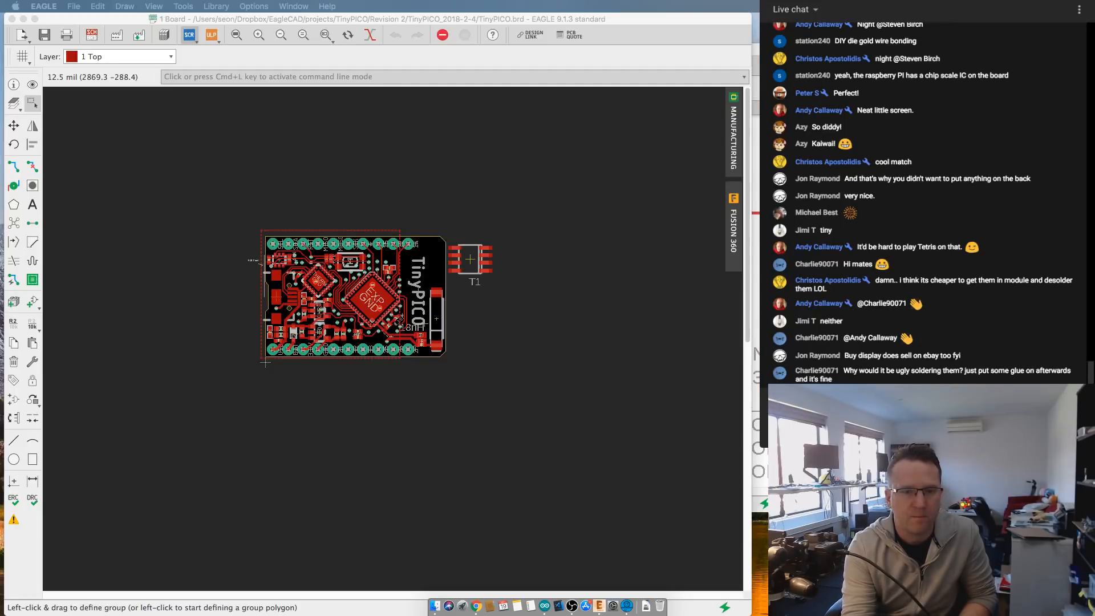
- Review the overall top-layer component placement around the THERM, CHRG and EXP chips and the antenna
scroll(391, 287, "up", 4)
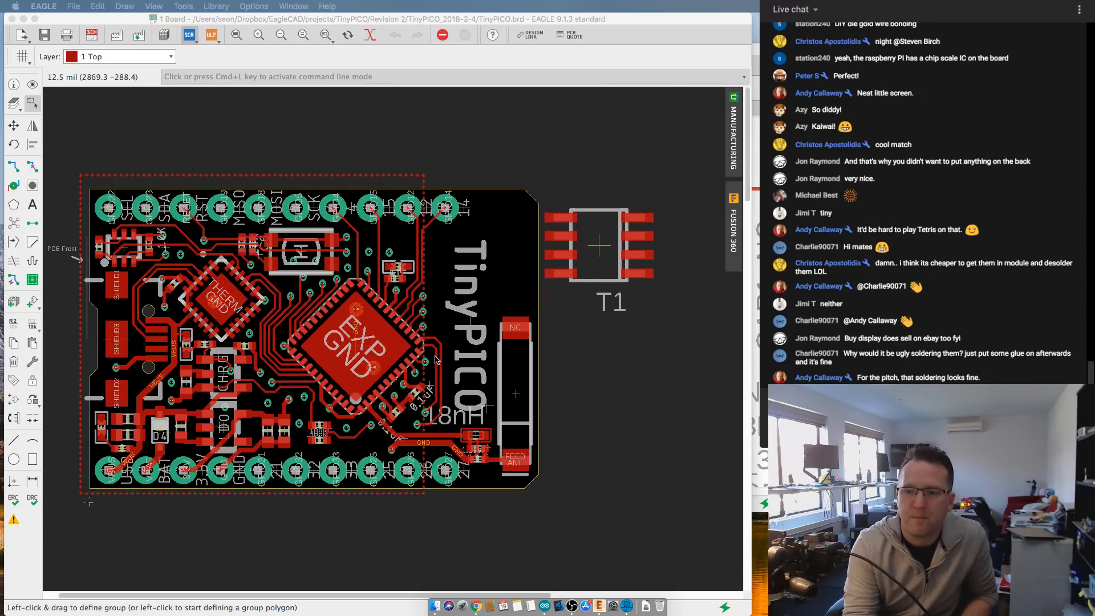
middle_click_drag(435, 356, 465, 344)
scroll(465, 347, "up", 1)
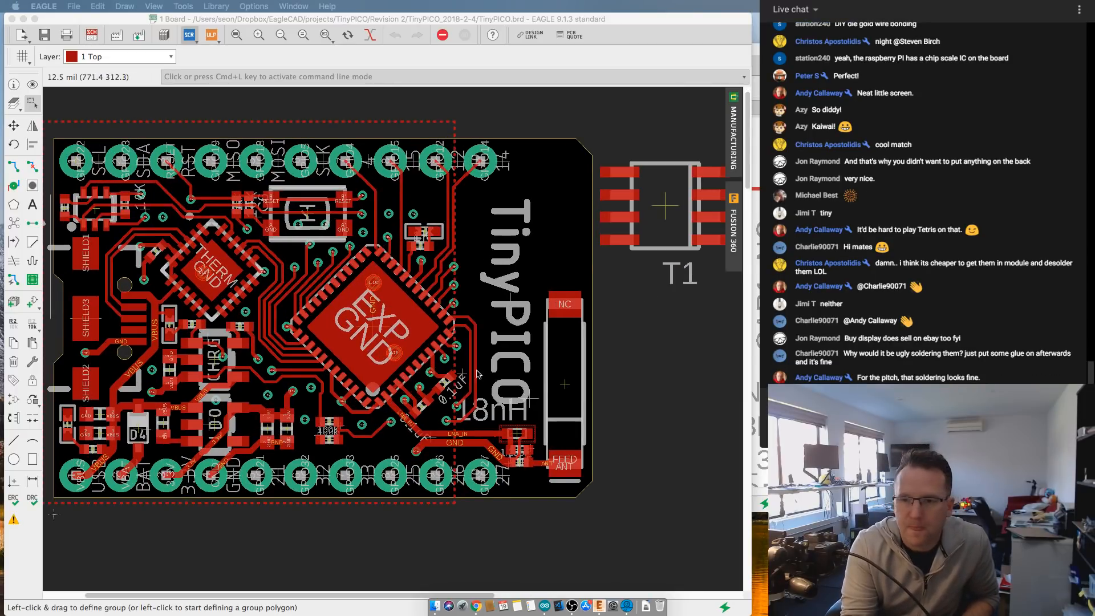
scroll(481, 374, "up", 1)
scroll(481, 374, "up", 1)
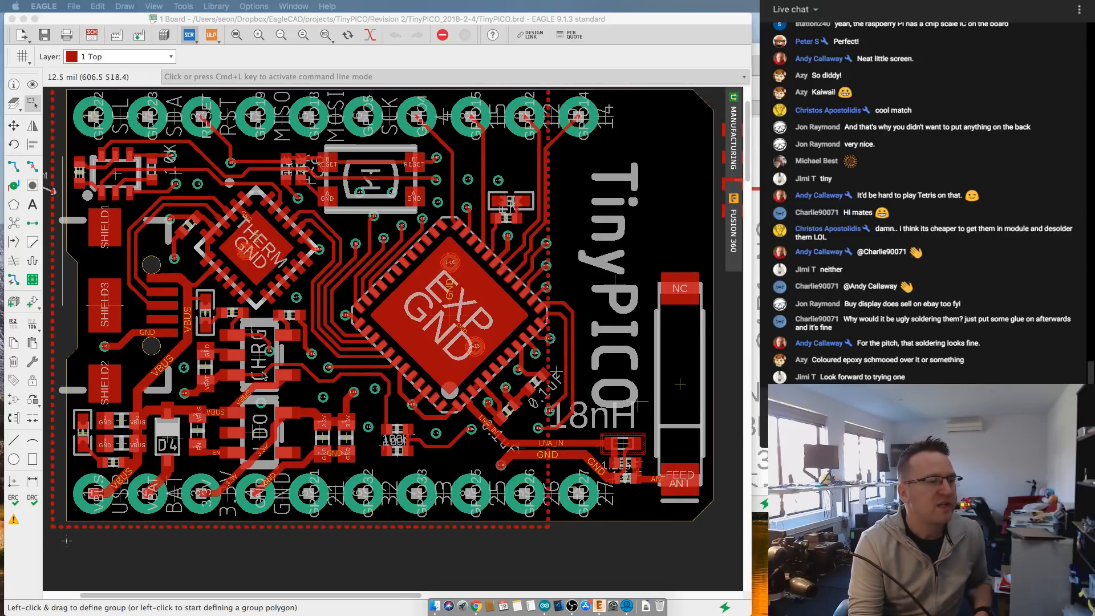
scroll(273, 377, "up", 3)
scroll(273, 376, "down", 3)
scroll(247, 369, "up", 1)
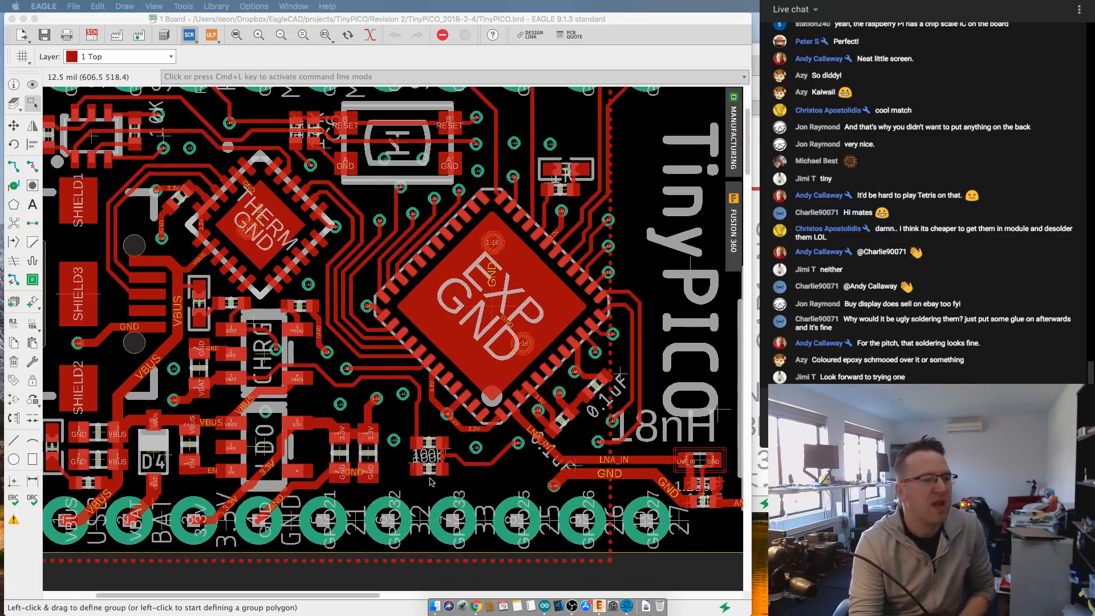
scroll(437, 456, "down", 1)
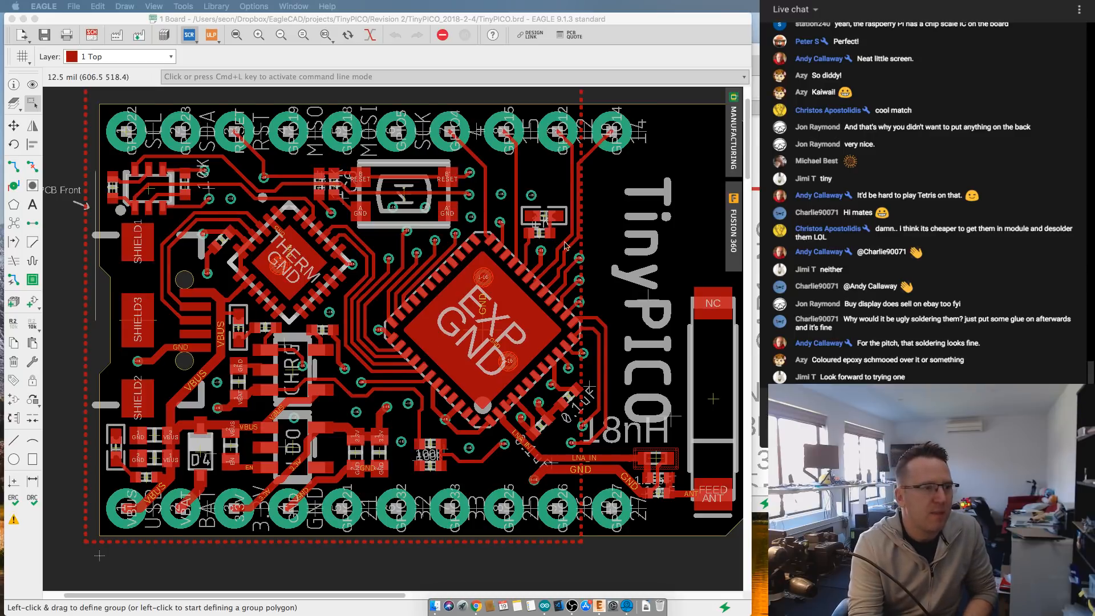
scroll(539, 240, "down", 1)
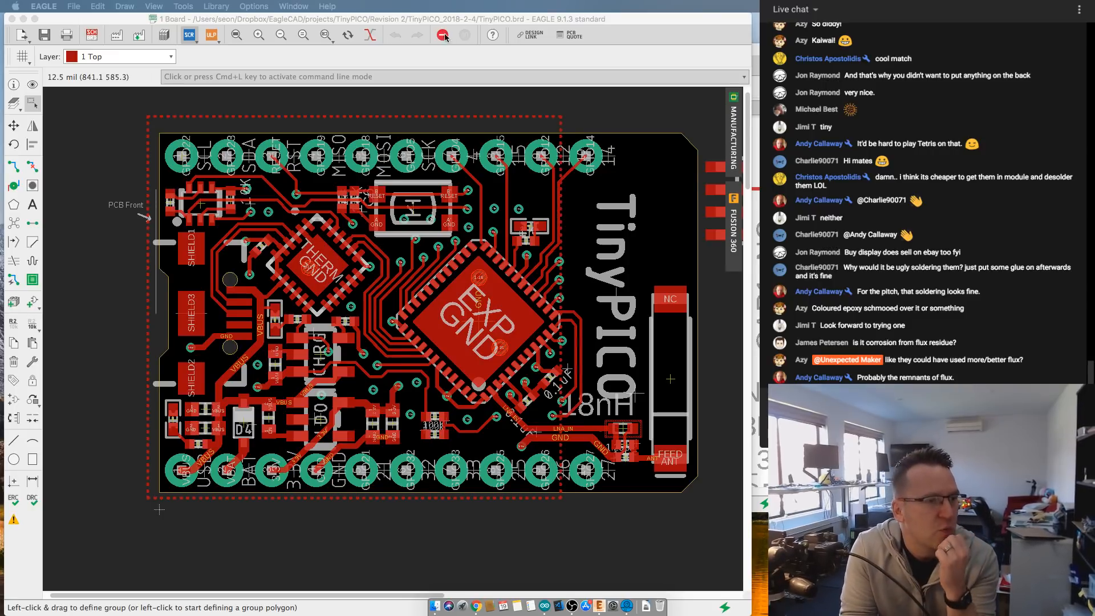
scroll(584, 234, "down", 1)
scroll(536, 242, "up", 5)
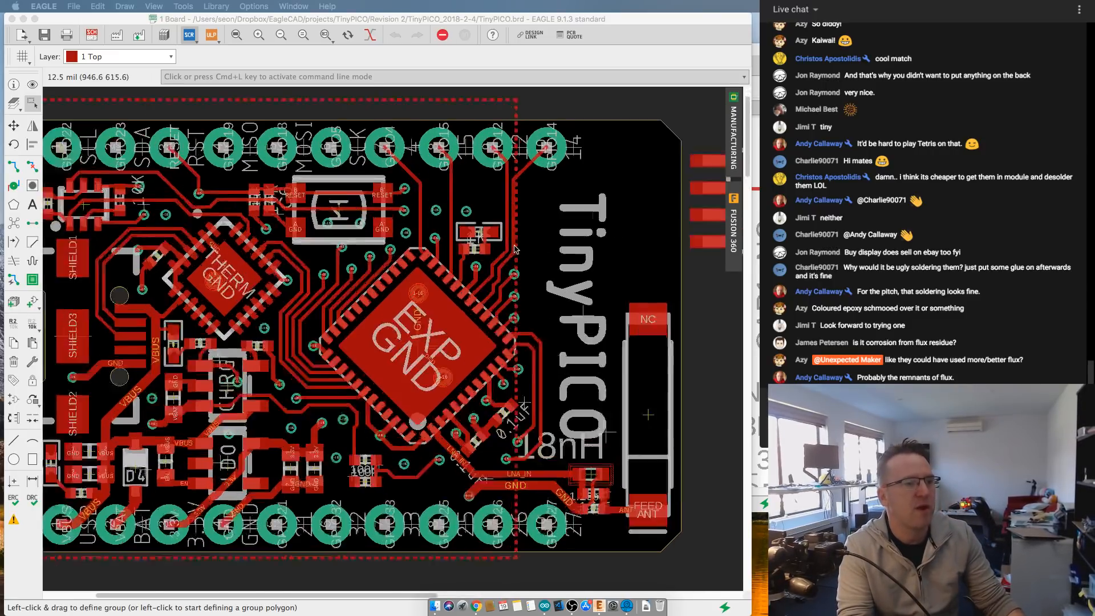
- Examine the two small components on the GPIO12 and N$3 nets and the free space between the EXP chip, reset button and header pads
scroll(455, 242, "up", 1)
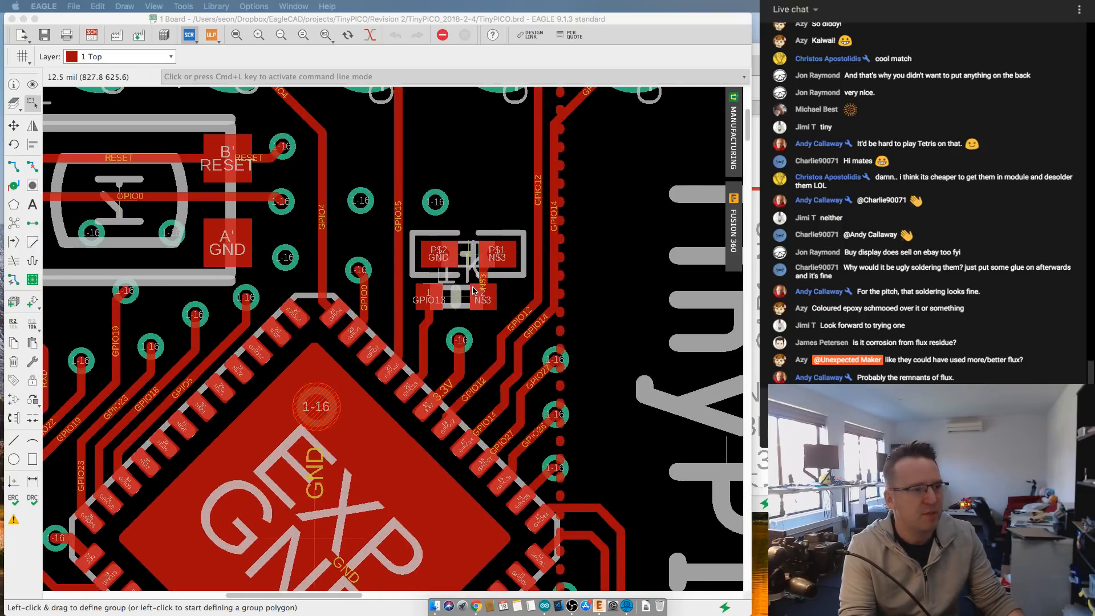
scroll(471, 290, "down", 1)
scroll(471, 291, "down", 3)
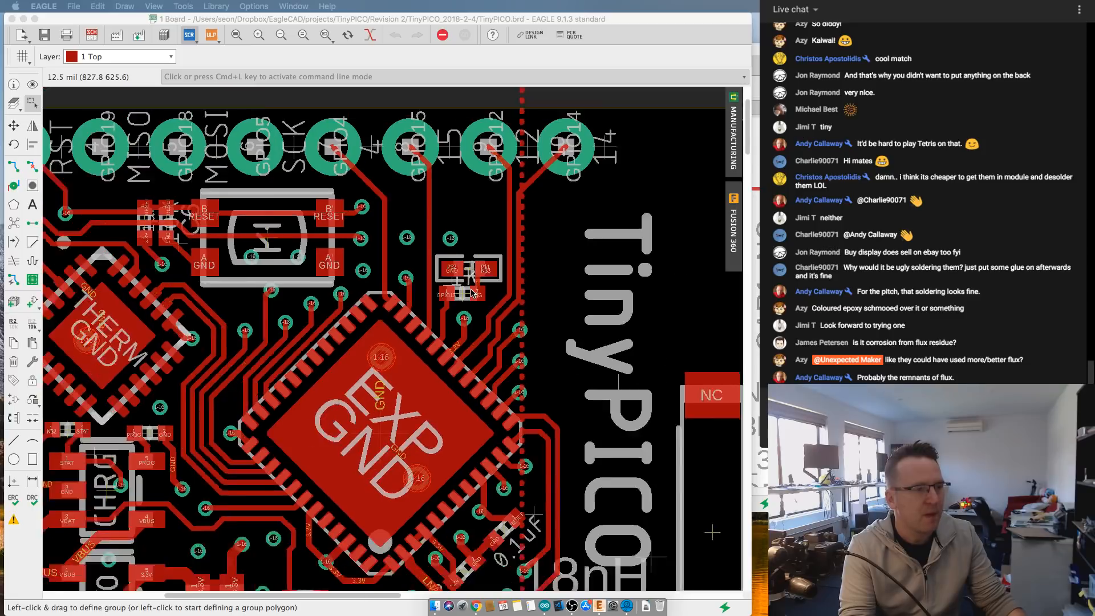
scroll(414, 289, "down", 1)
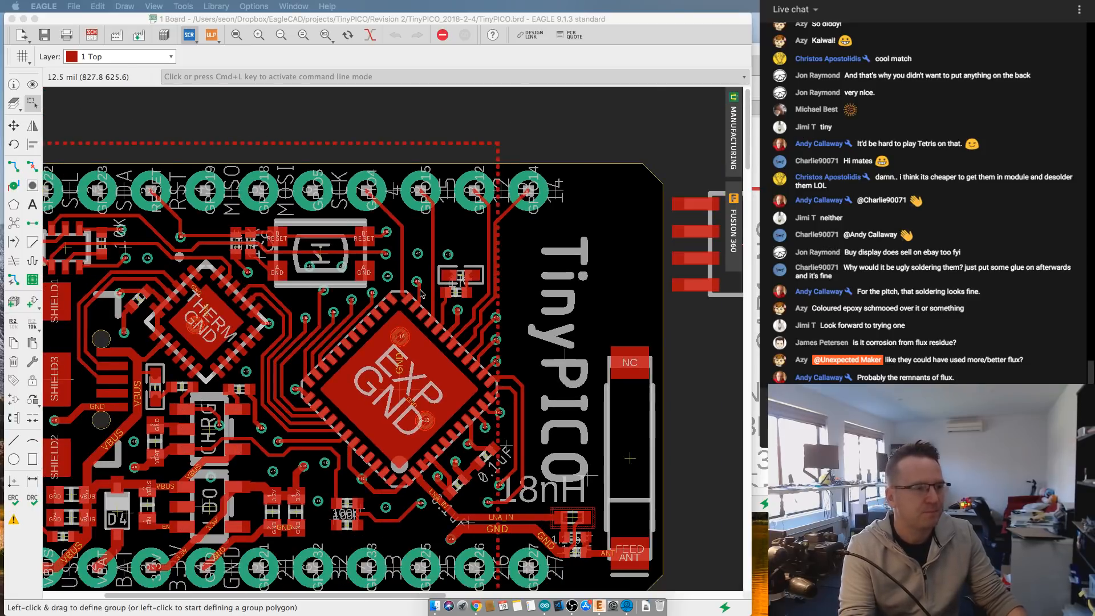
middle_click_drag(421, 289, 529, 304)
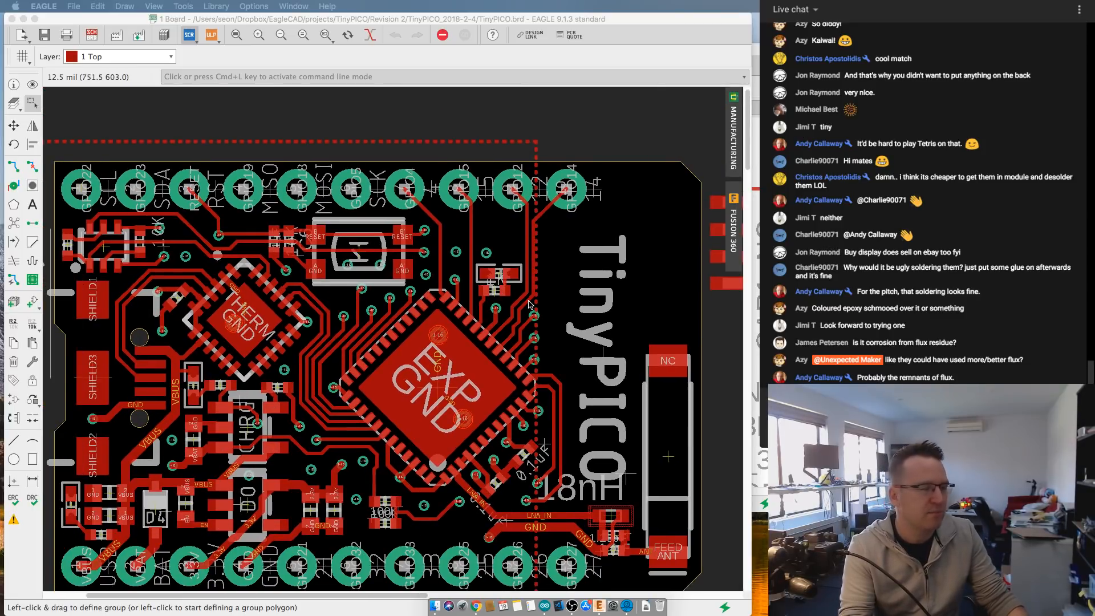
scroll(495, 297, "up", 1)
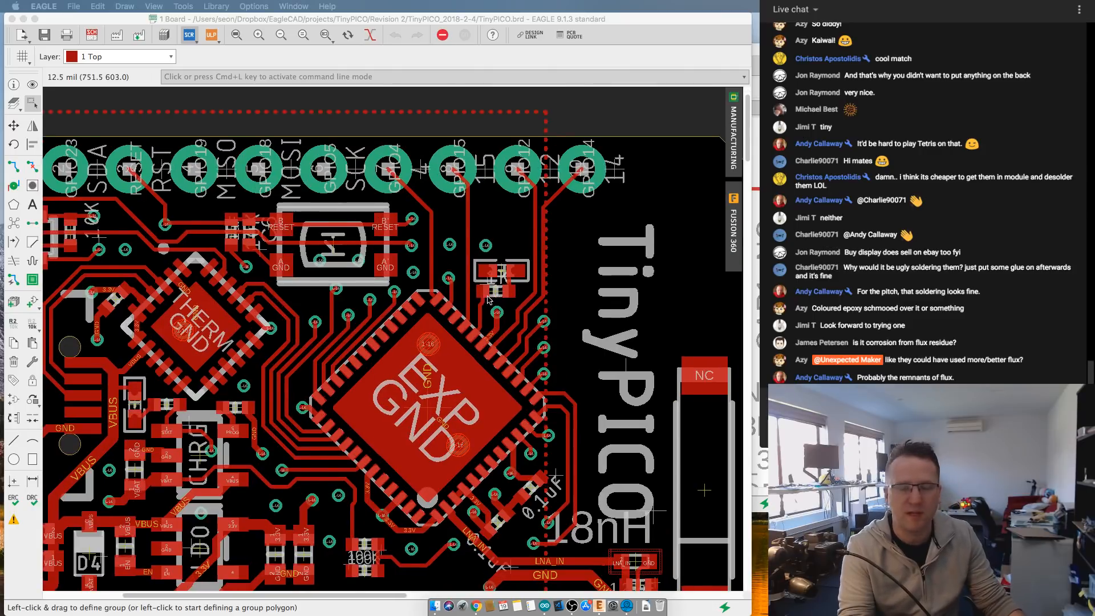
scroll(488, 296, "down", 2)
middle_click_drag(488, 296, 514, 300)
scroll(514, 300, "down", 1)
scroll(514, 300, "up", 3)
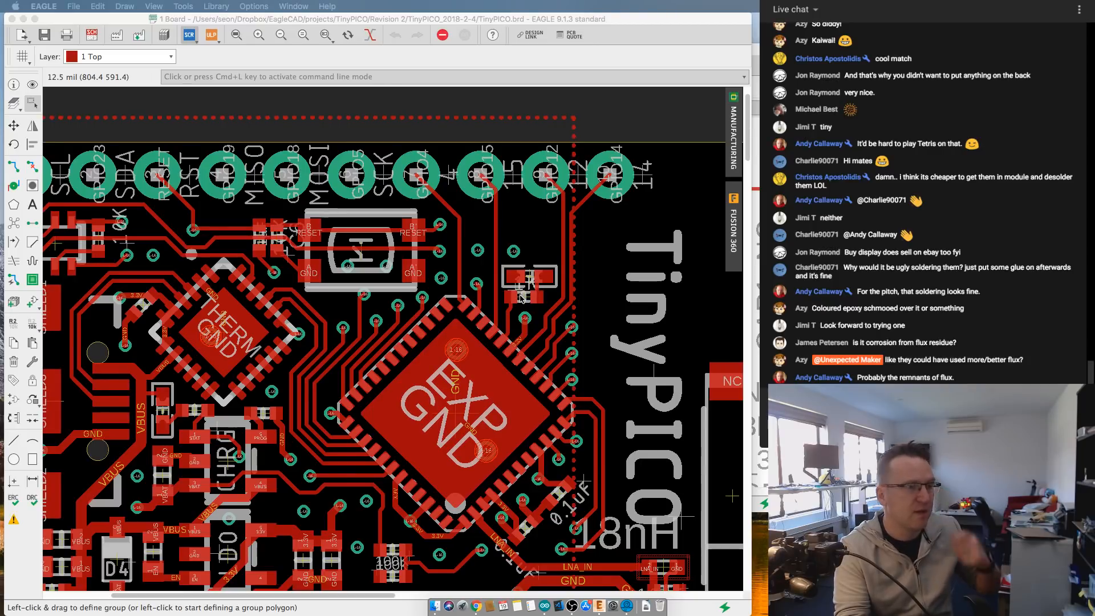
scroll(524, 301, "up", 3)
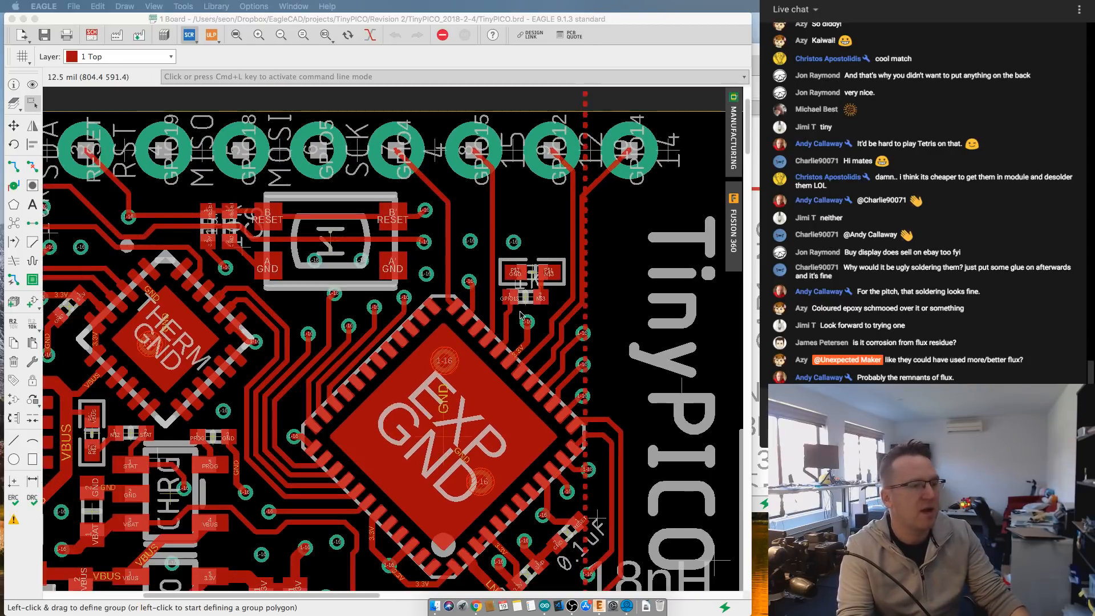
scroll(547, 300, "up", 1)
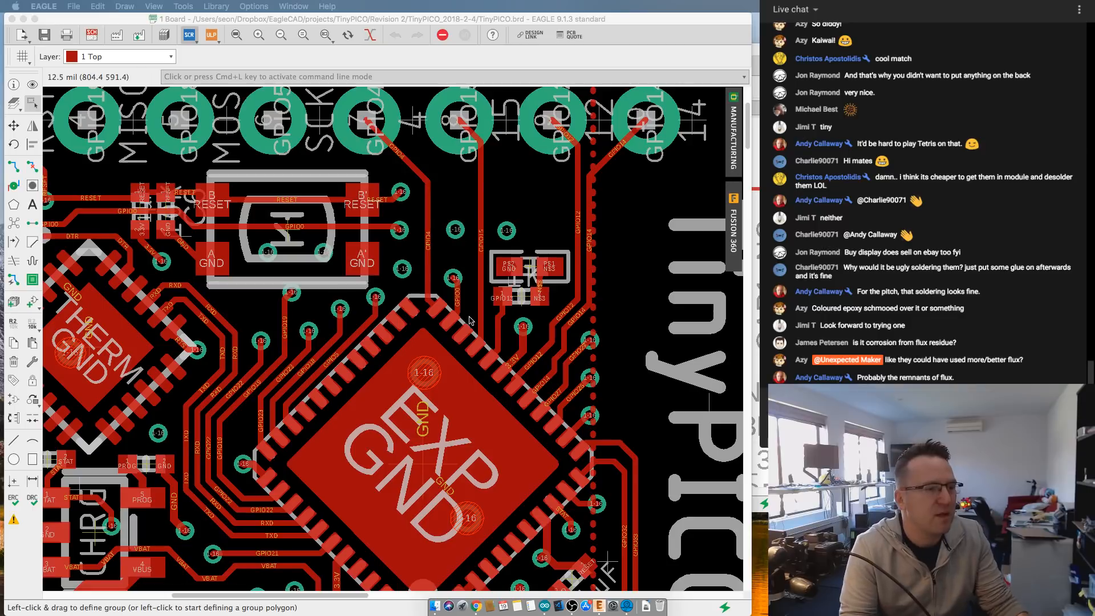
scroll(524, 352, "up", 2)
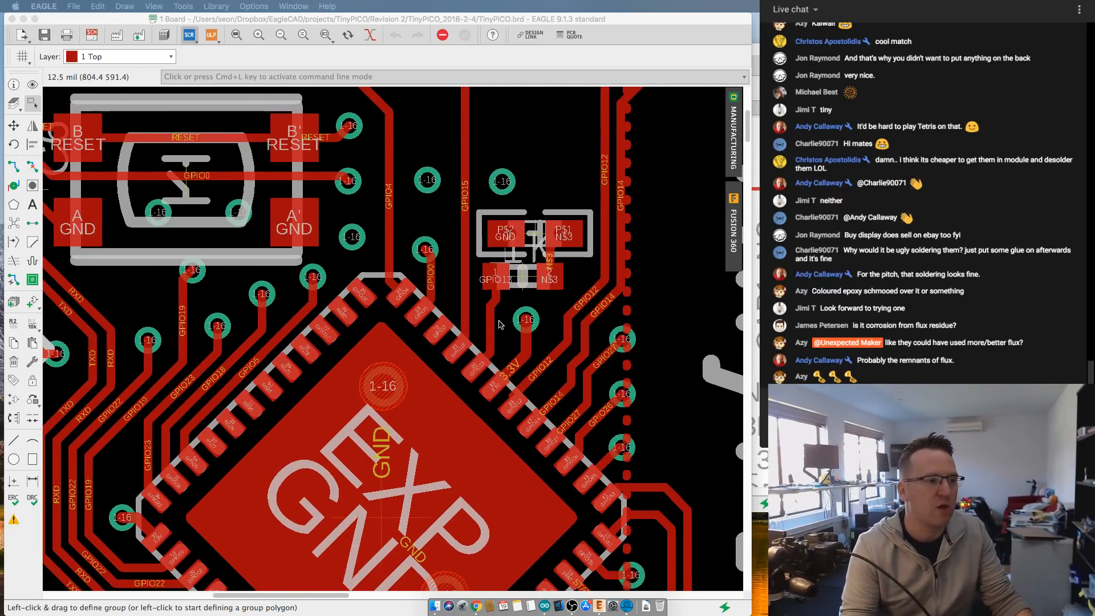
scroll(499, 324, "down", 2)
scroll(499, 324, "down", 3)
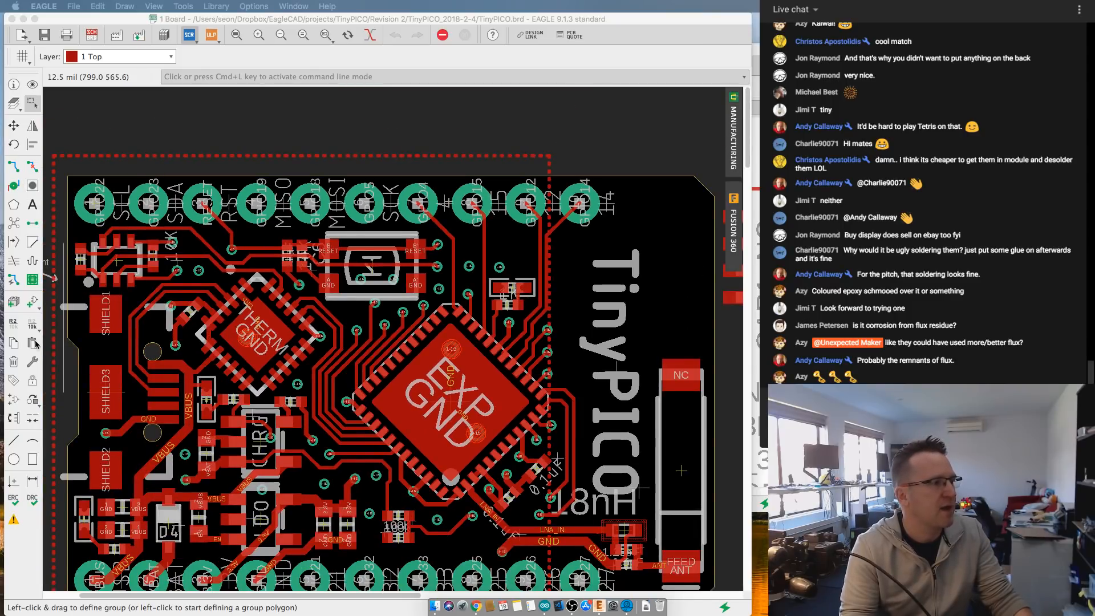
- Switch to the board's schematic and search the component library for 3535* parts to add
left_click(92, 35)
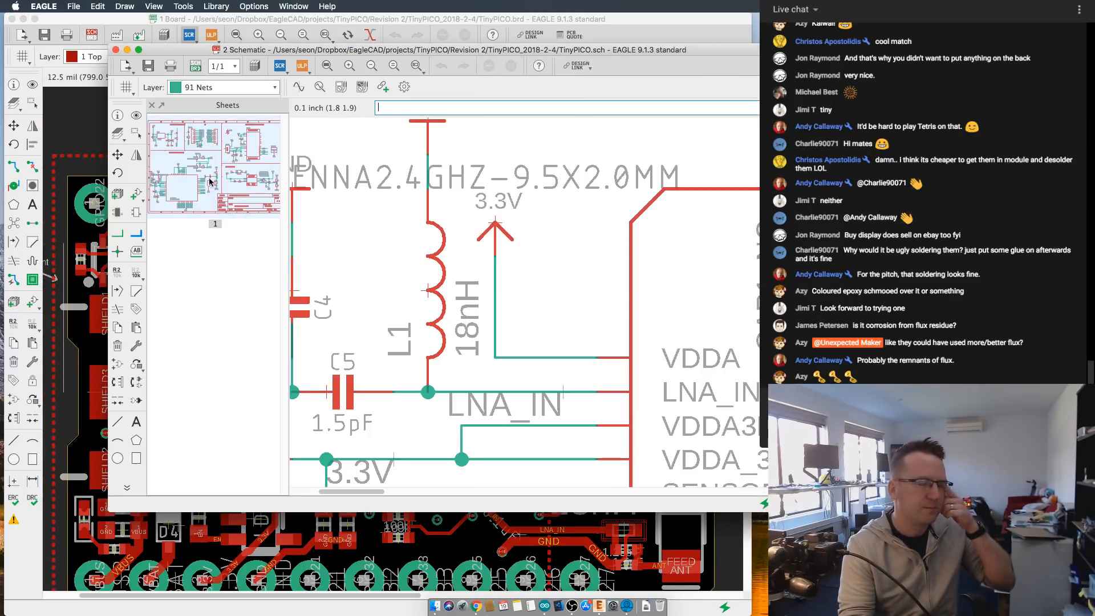
scroll(453, 283, "down", 2)
middle_click_drag(453, 284, 409, 356)
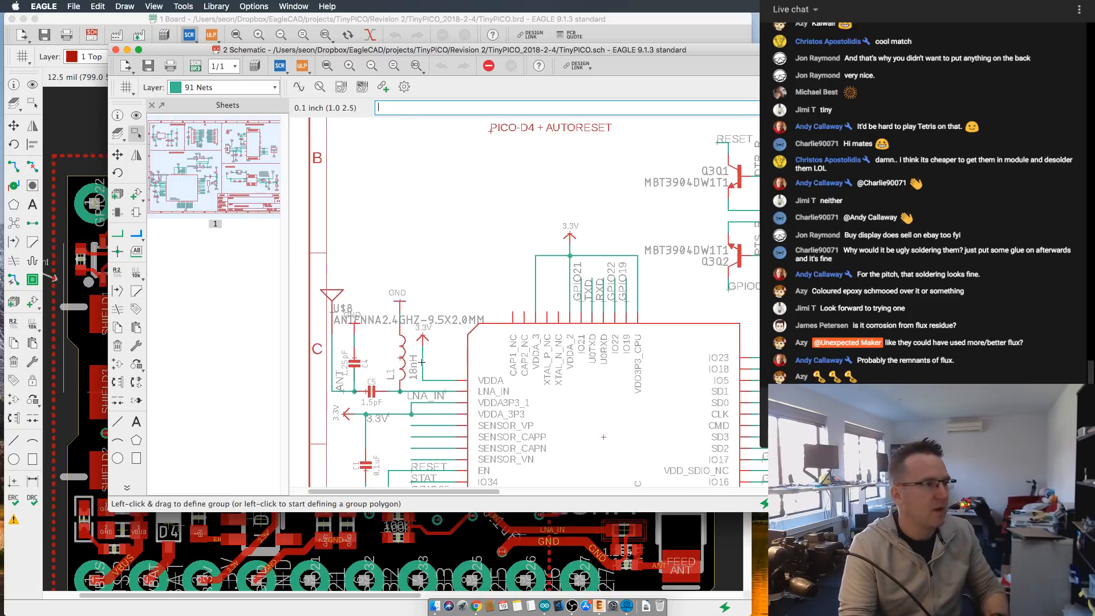
left_click(136, 195)
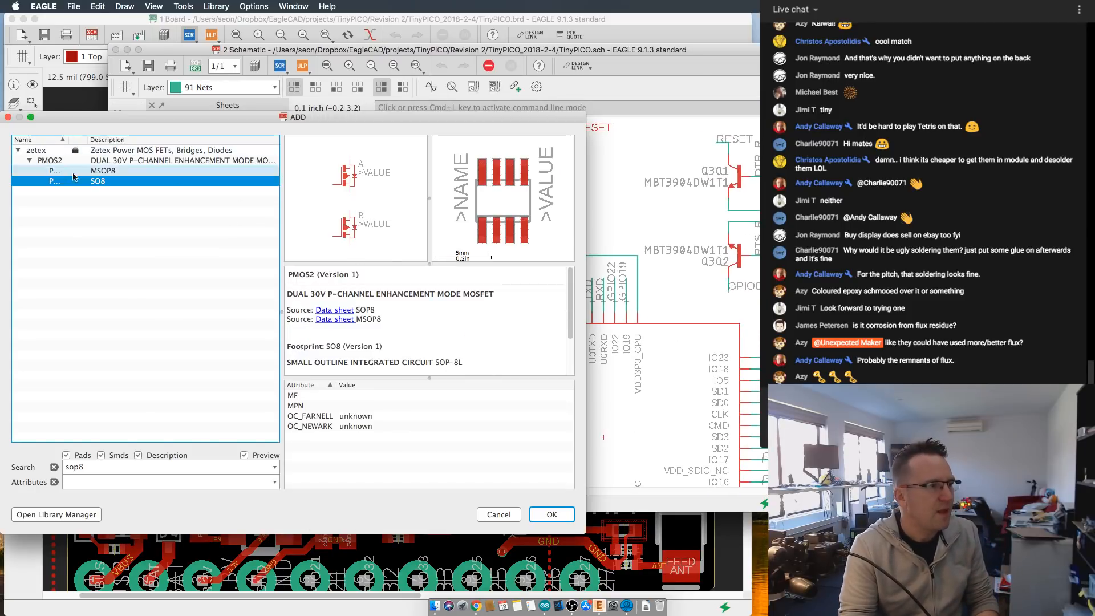
type("353")
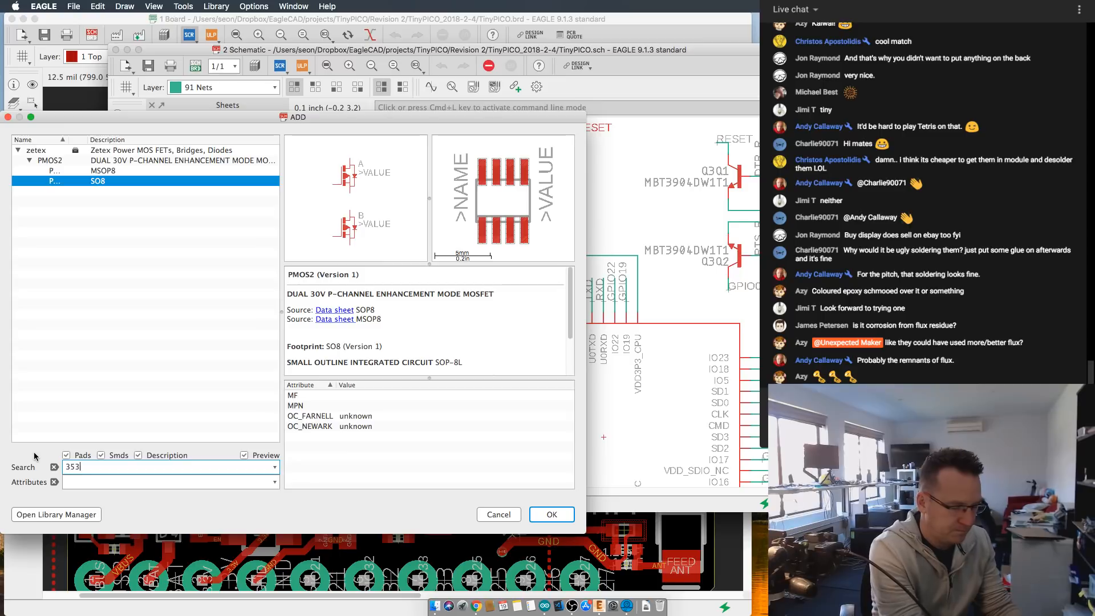
type("5*")
key("Return")
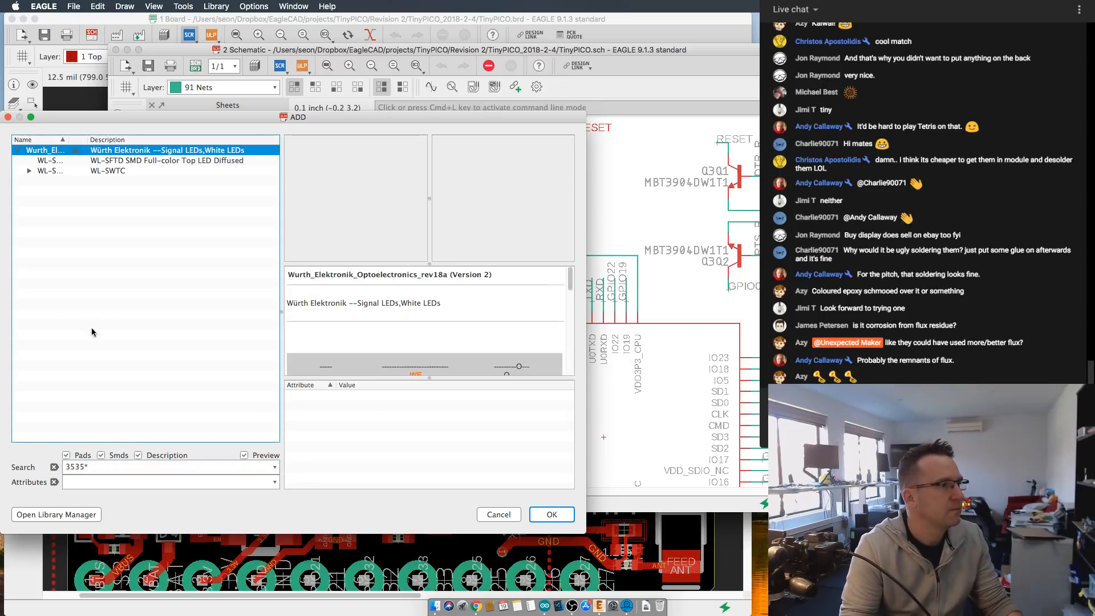
- Preview the symbol and footprints of the WL-SWTC_3535 LED variants
left_click(29, 171)
left_click(30, 171)
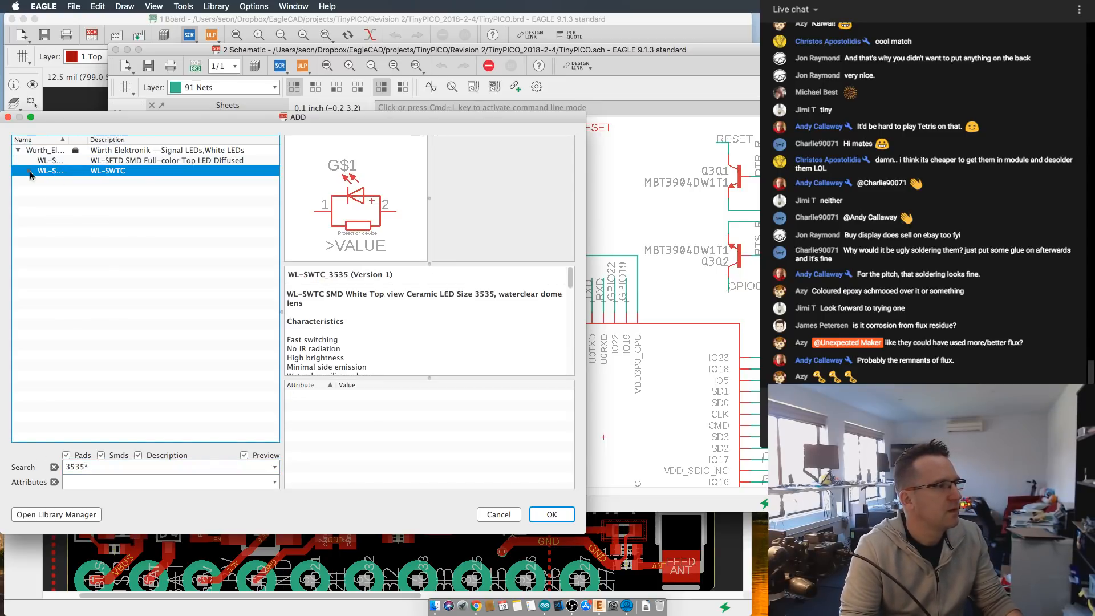
left_click(29, 172)
left_click(108, 192)
left_click(114, 211)
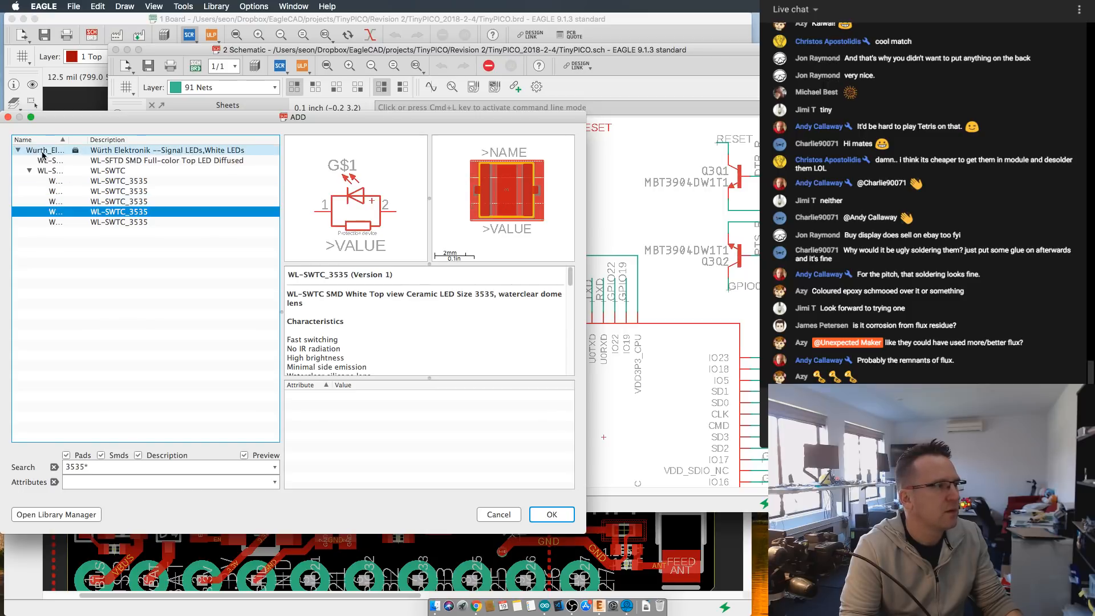
- Search the library for ws* and place the maxorig WS2812B LED with the LED3535 footprint above the PICO-D4 symbol
left_click_drag(94, 468, 36, 455)
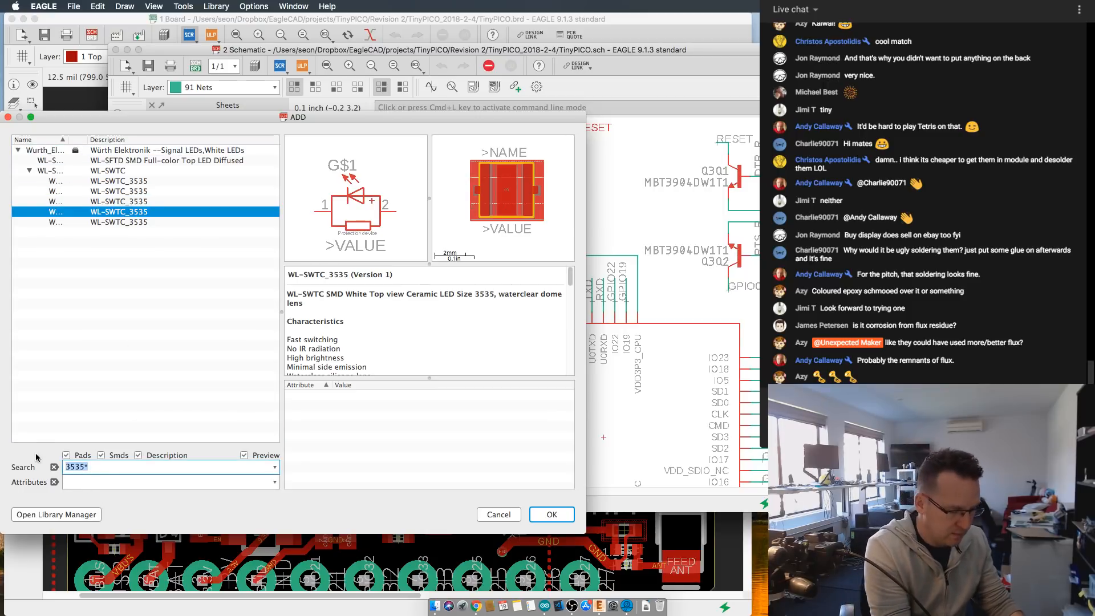
type("ws*")
key("Return")
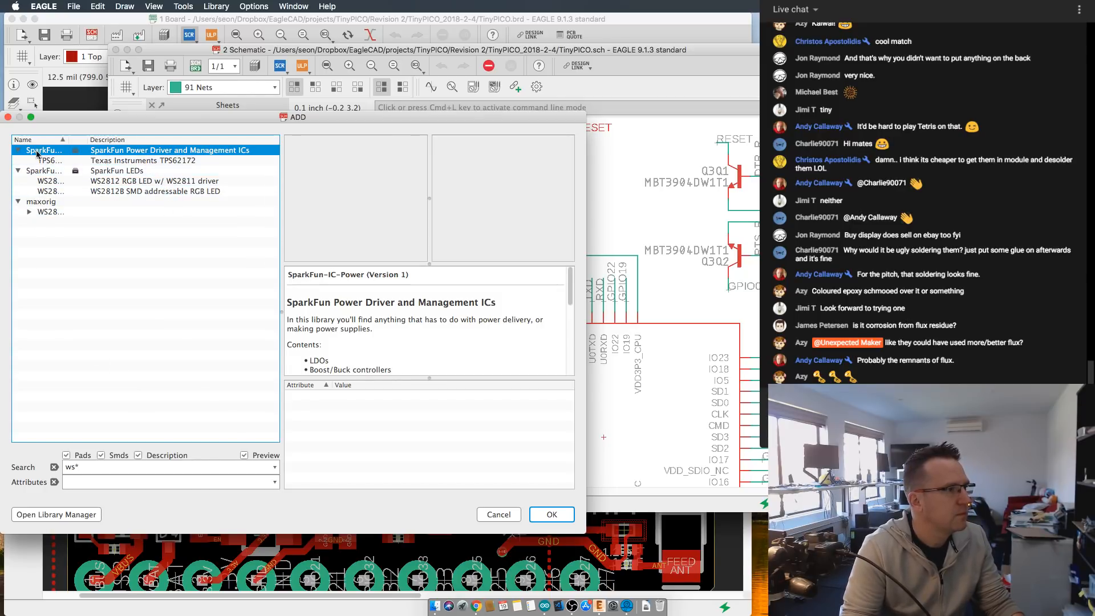
left_click(100, 181)
left_click(100, 193)
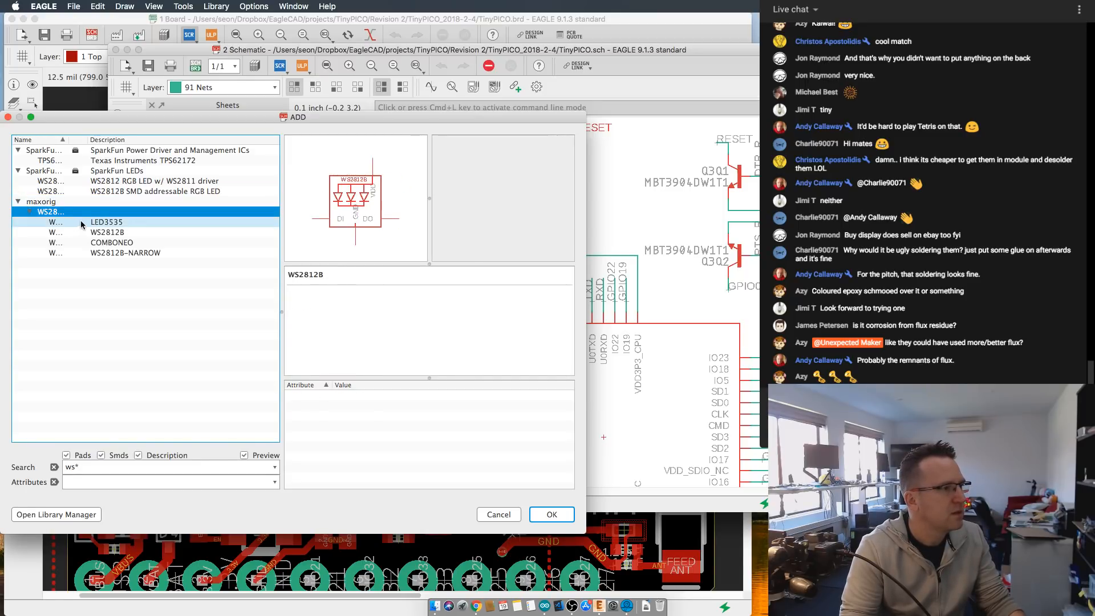
left_click(58, 222)
left_click(552, 515)
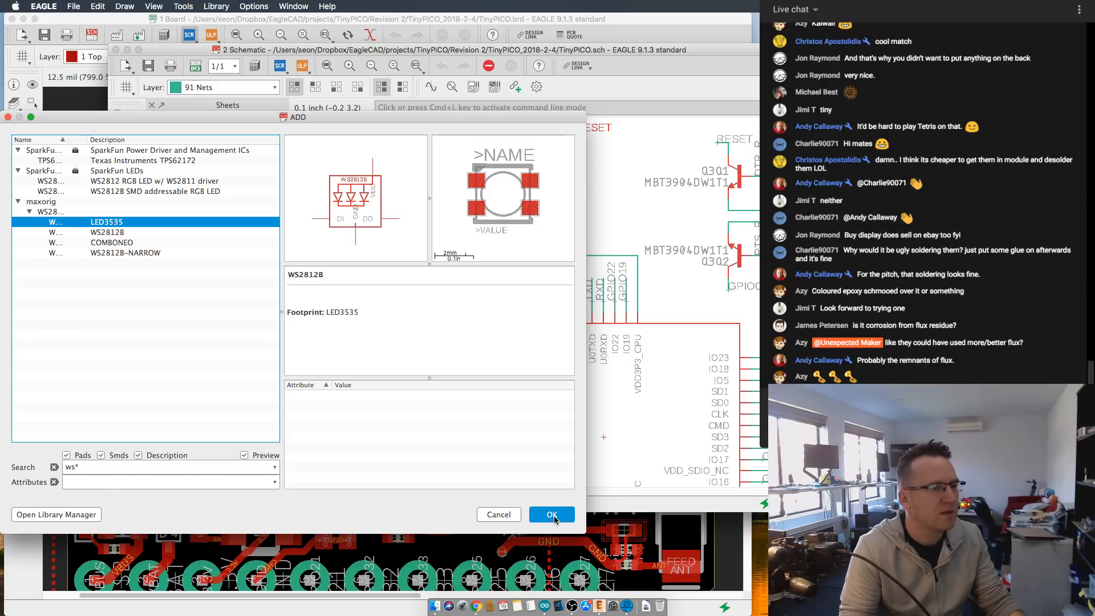
left_click(490, 202)
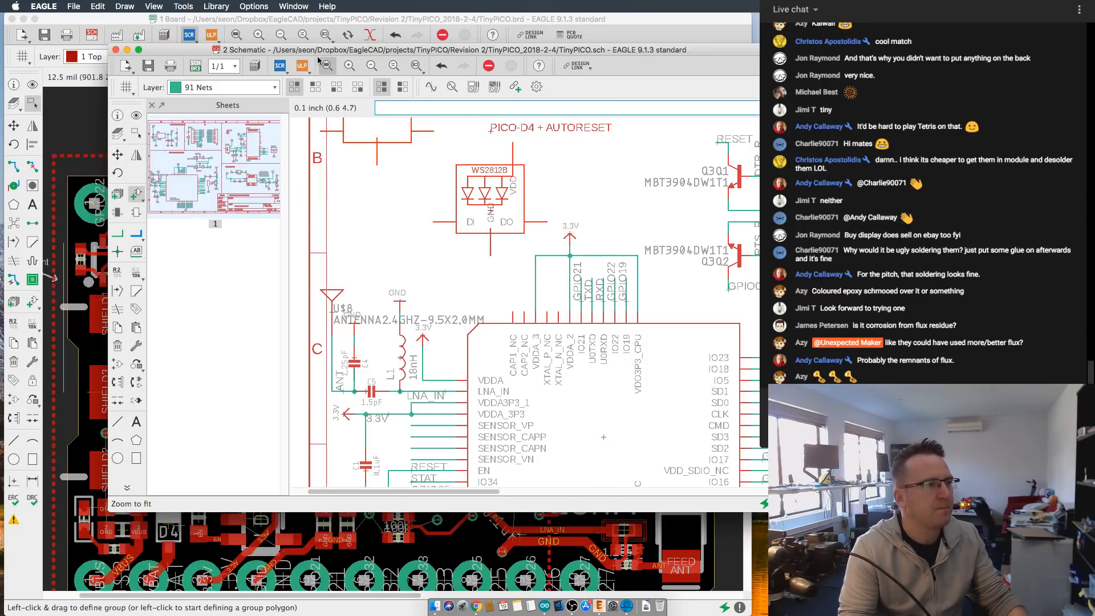
- Return to the board layout and move the new WS2812B LED beside the EXP chip, over the start of the TinyPICO text
left_click(195, 66)
scroll(489, 377, "down", 10)
middle_click_drag(436, 180, 430, 123)
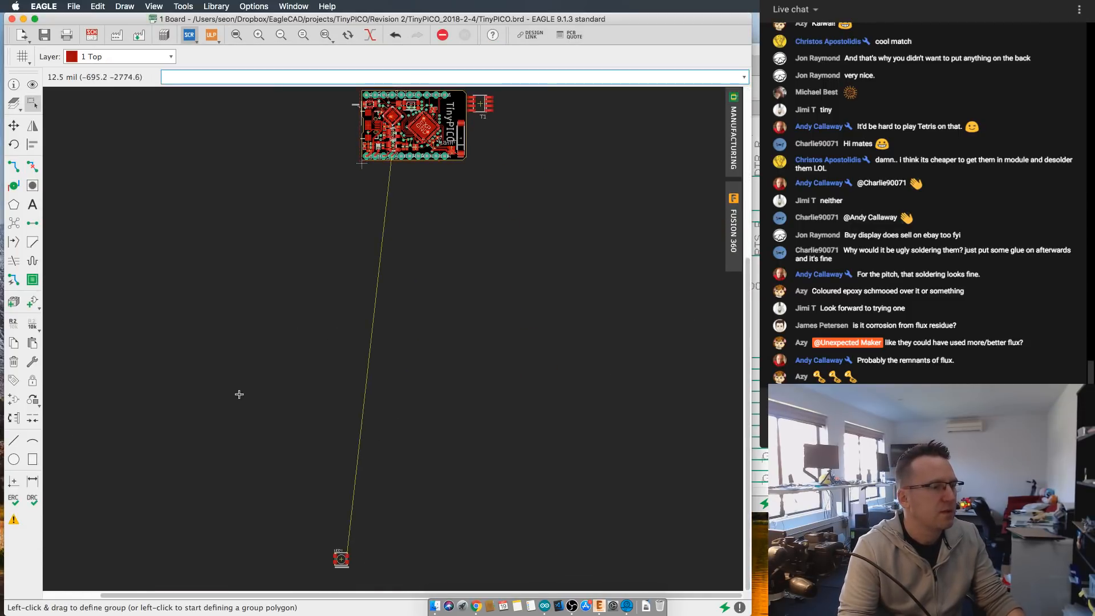
left_click(14, 125)
left_click(341, 559)
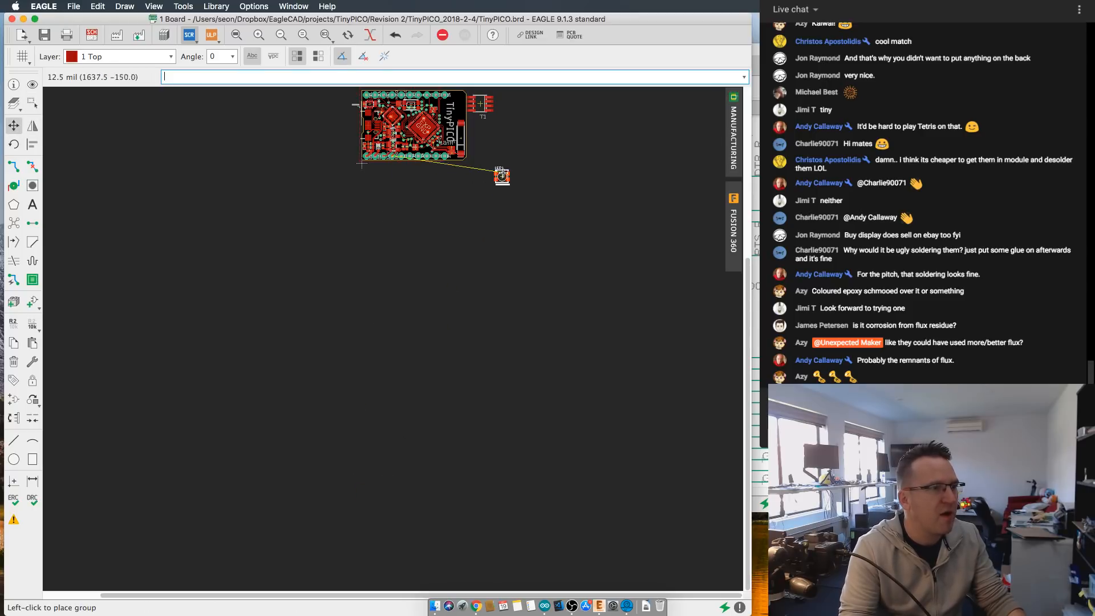
left_click(502, 233)
left_click(585, 209)
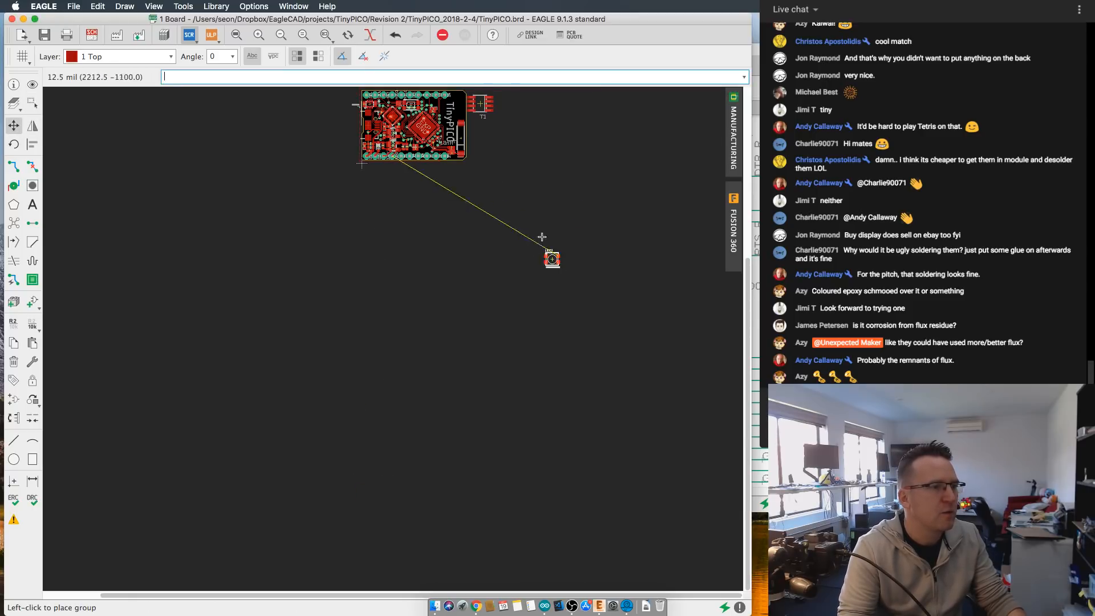
left_click(444, 108)
scroll(443, 107, "up", 10)
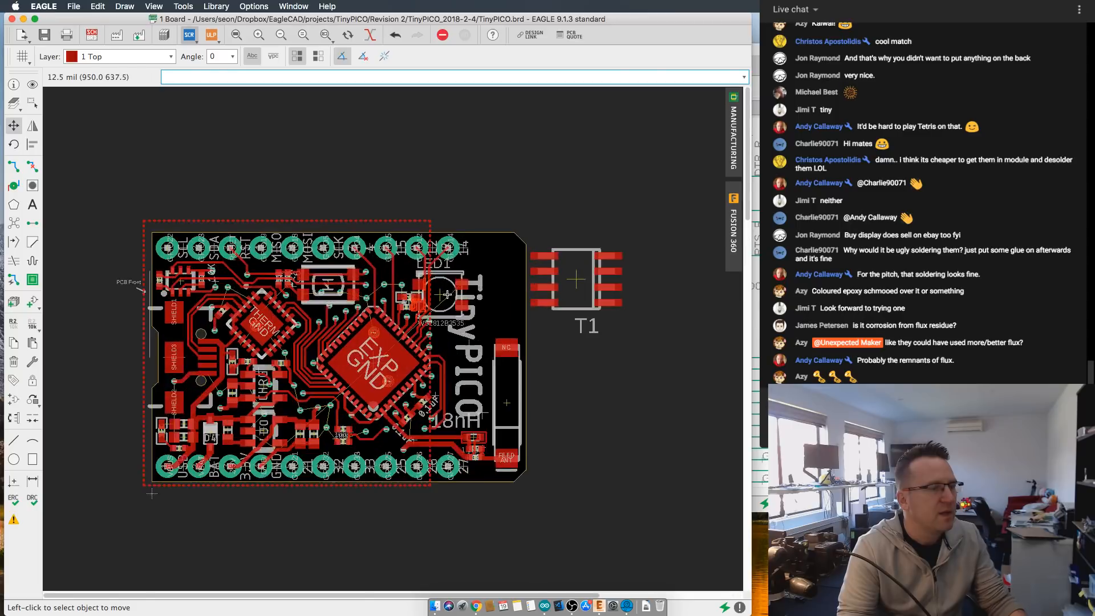
middle_click_drag(507, 270, 565, 247)
scroll(385, 279, "down", 2)
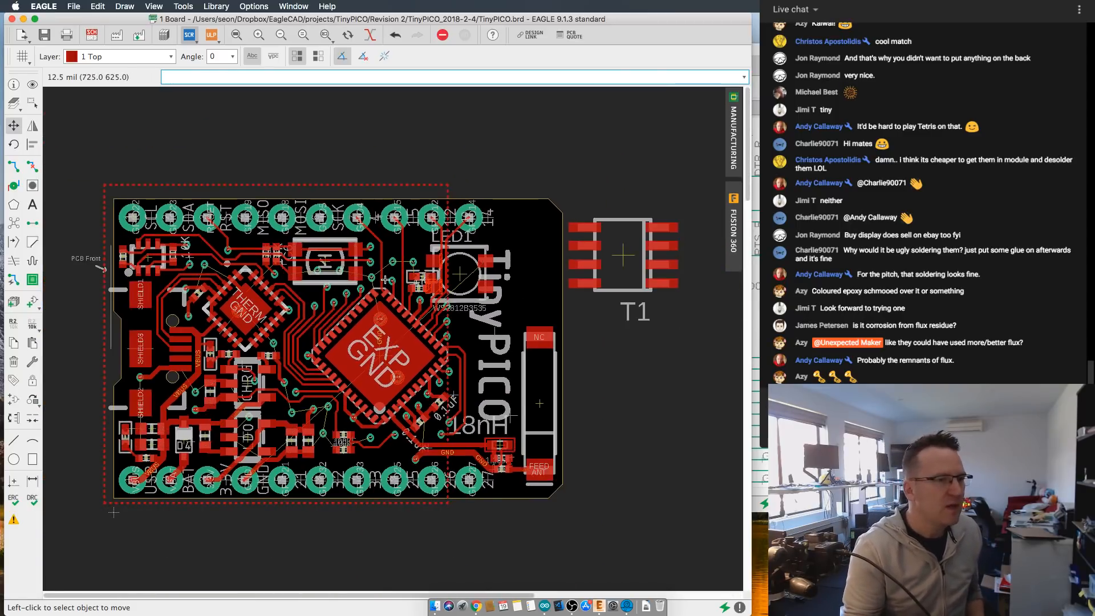
scroll(519, 303, "up", 1)
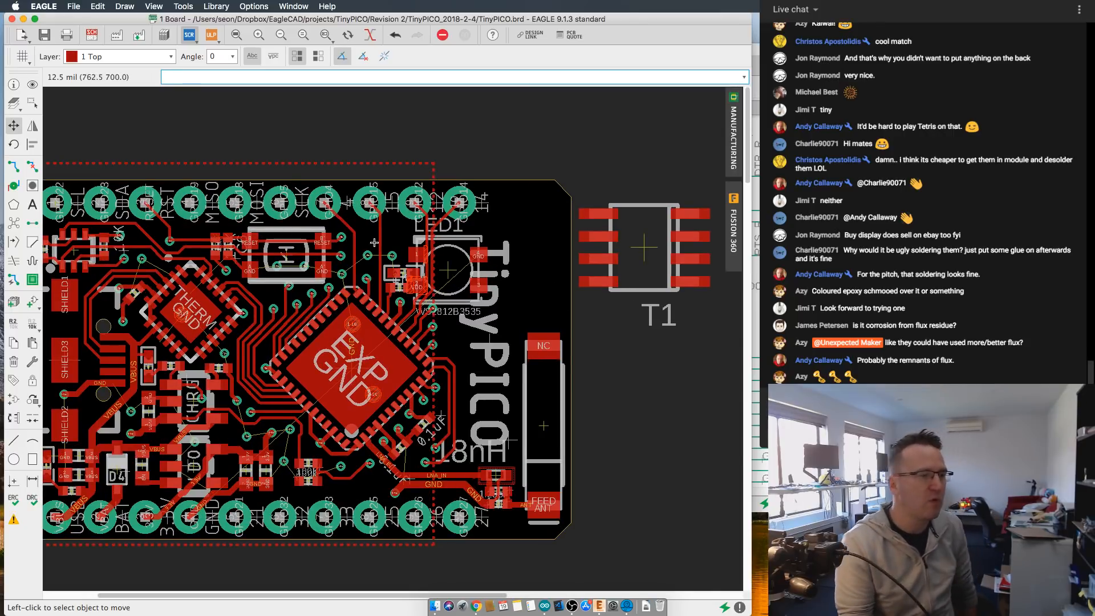
- Examine how the WS2812B LED footprint sits beside the EXP chip and over the neighbouring traces and components
scroll(425, 290, "up", 1)
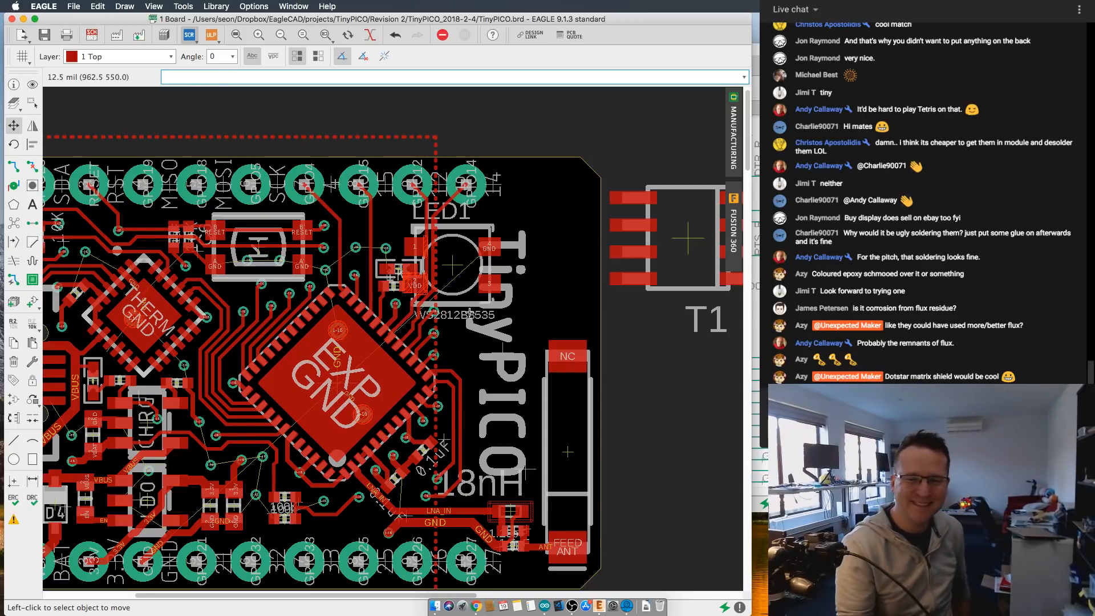
scroll(475, 285, "up", 3)
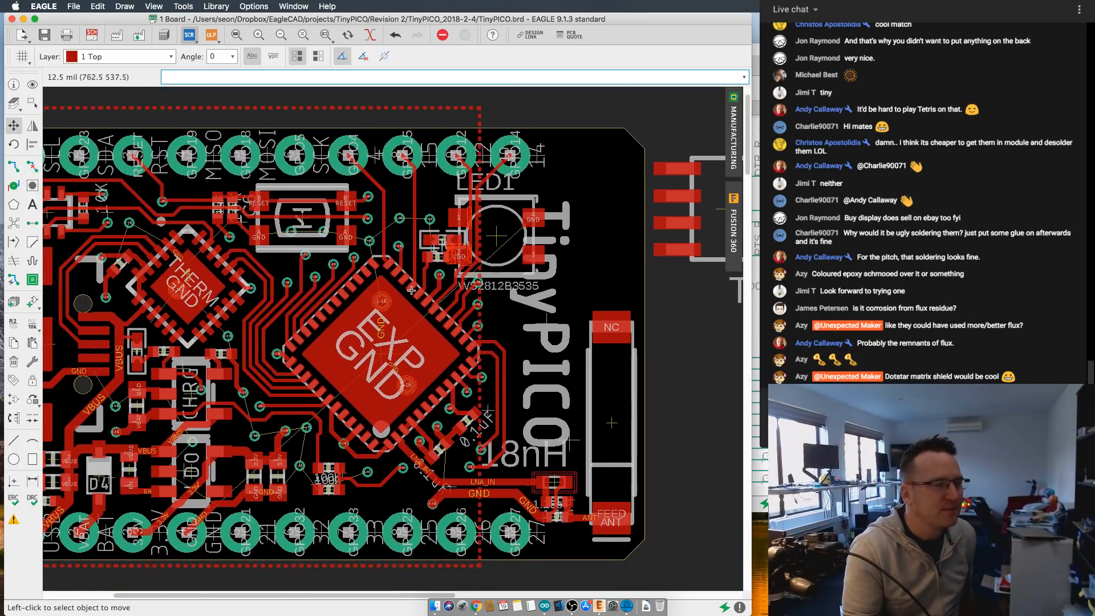
scroll(365, 308, "down", 2)
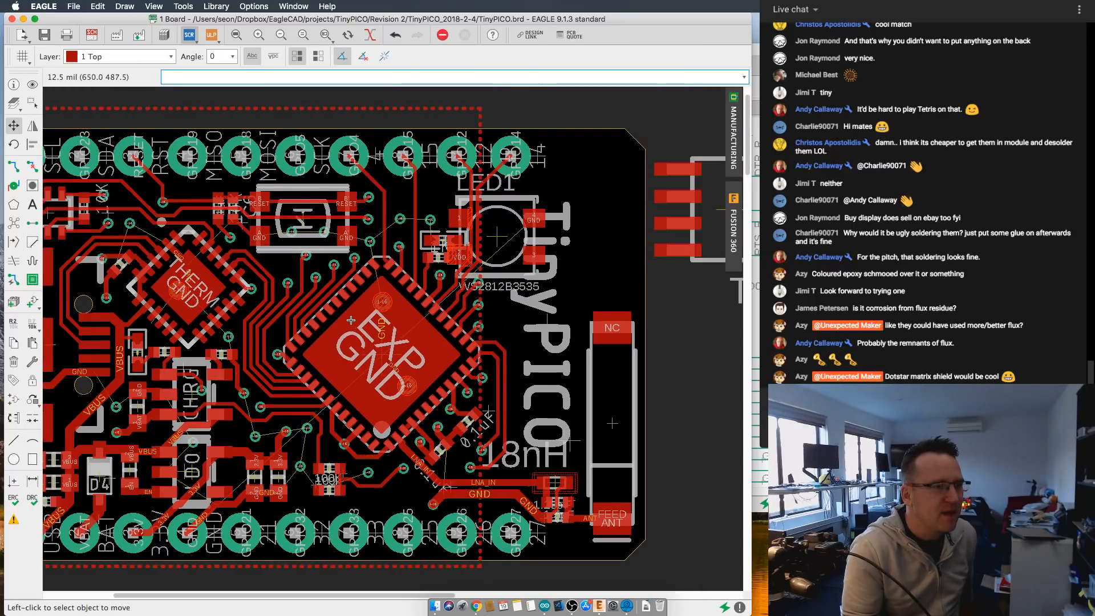
scroll(433, 236, "up", 1)
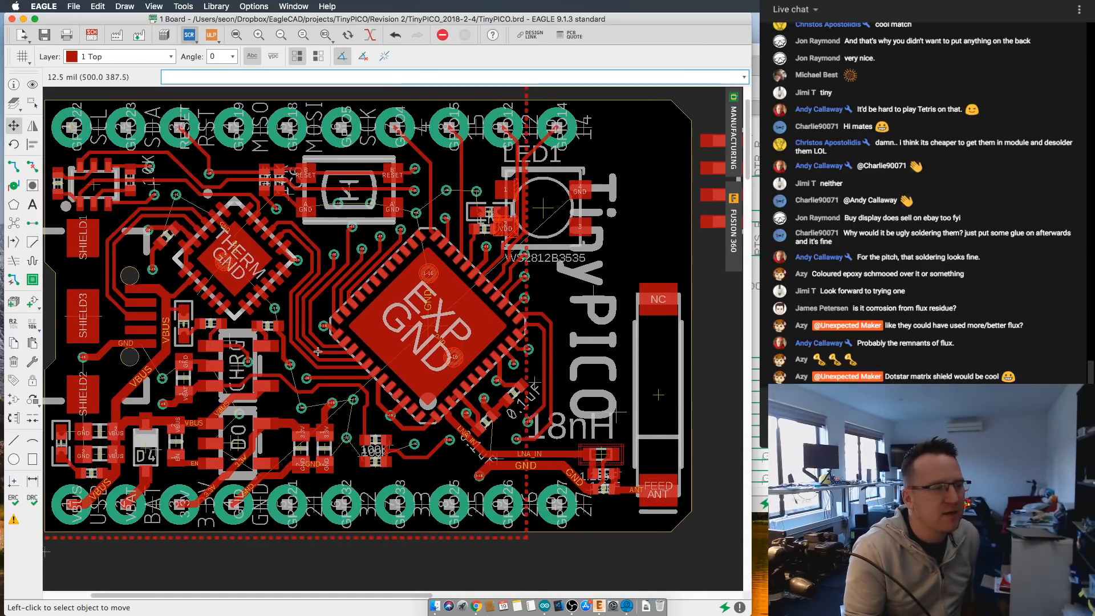
scroll(337, 418, "up", 1)
middle_click_drag(642, 178, 594, 252)
scroll(561, 276, "down", 1)
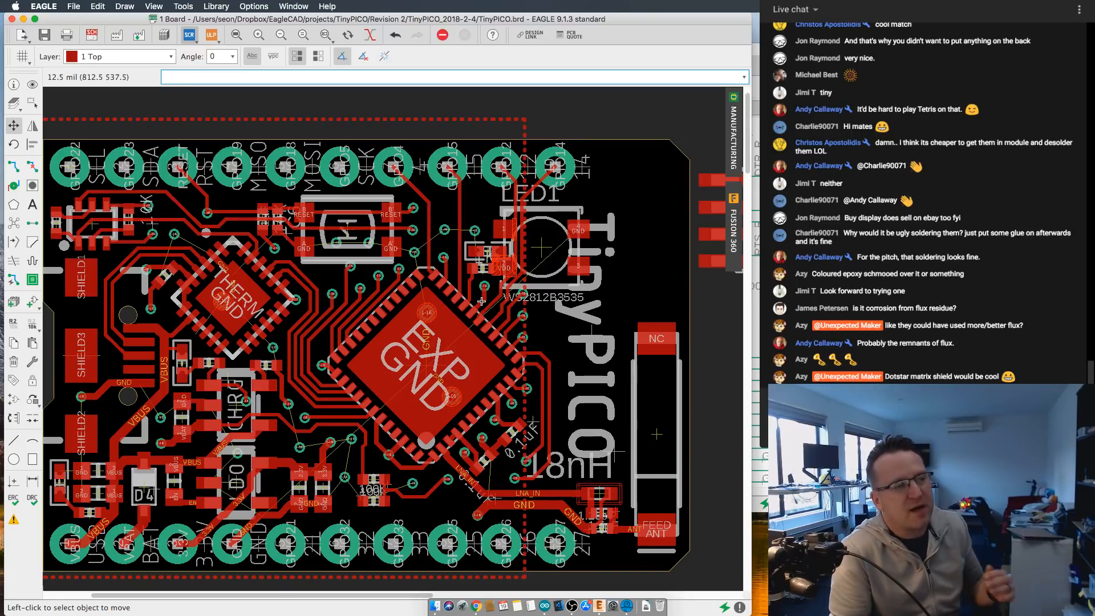
scroll(481, 301, "down", 2)
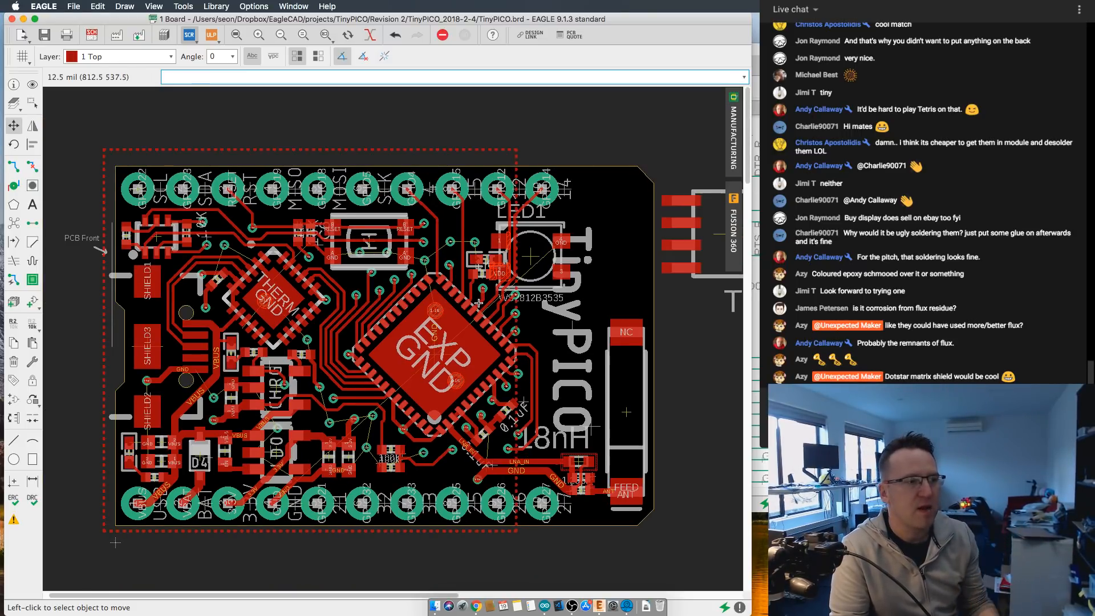
scroll(478, 303, "down", 1)
scroll(468, 319, "up", 3)
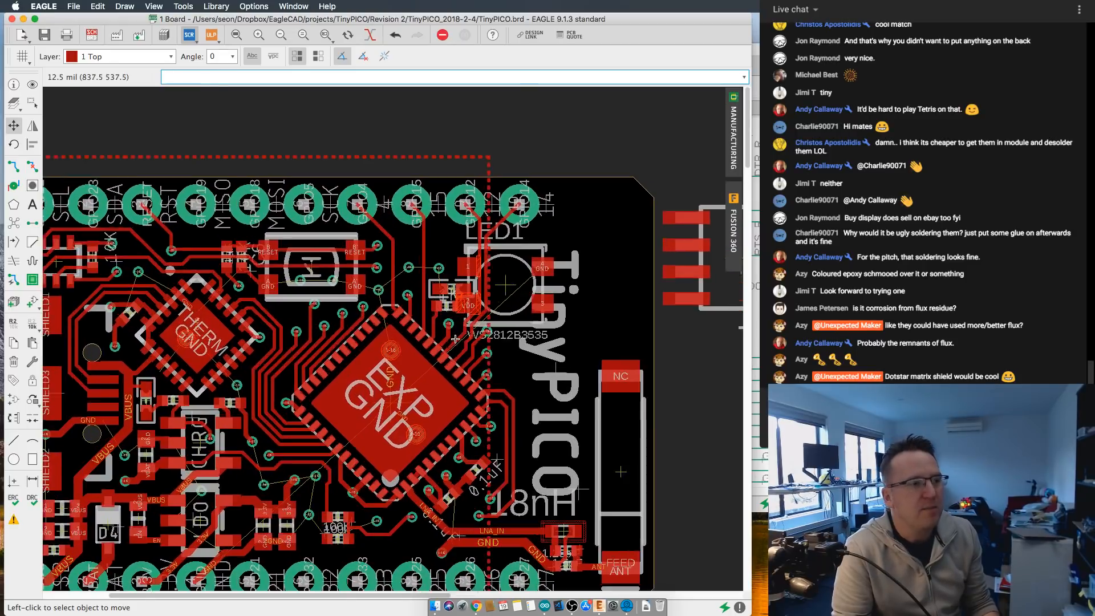
scroll(484, 329, "up", 2)
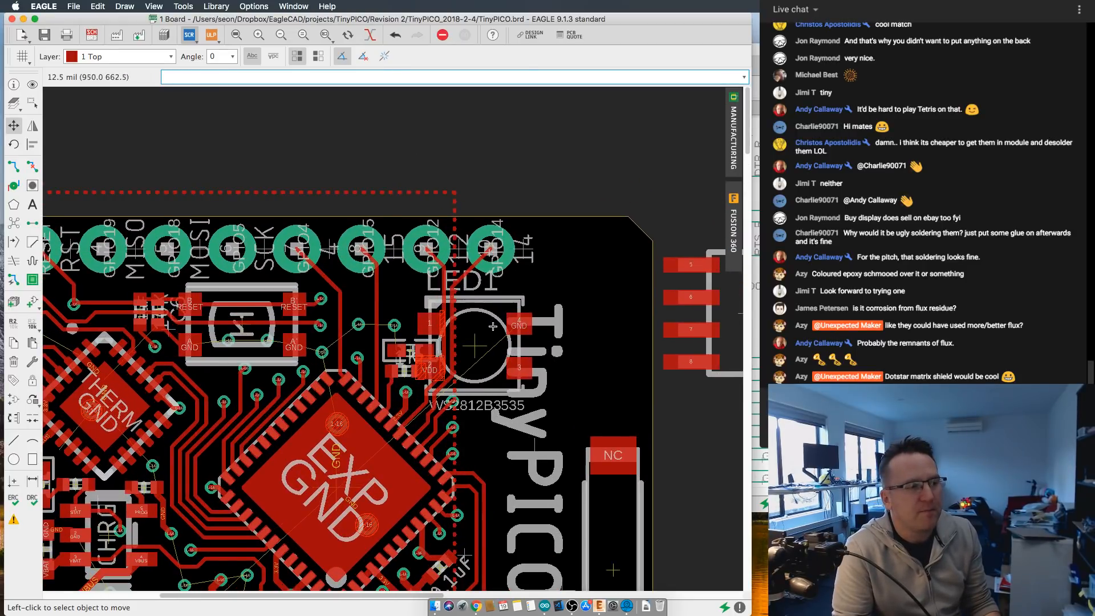
scroll(492, 326, "down", 1)
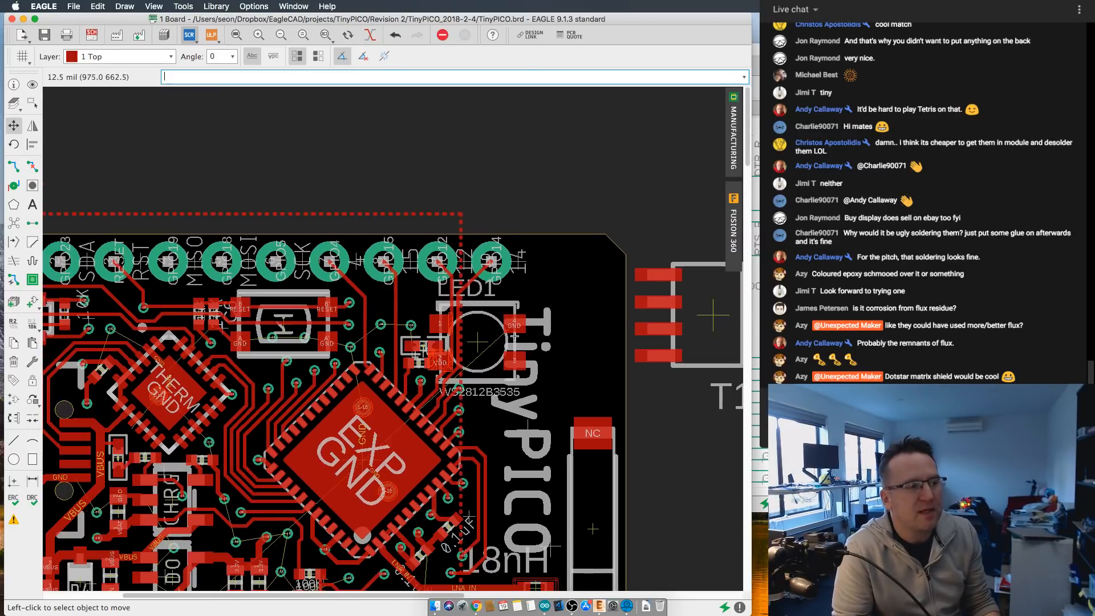
- Try the WS2812B LED over the start of the TinyPICO text, and in the board corner beside the GPIO14 pin
left_click(477, 347)
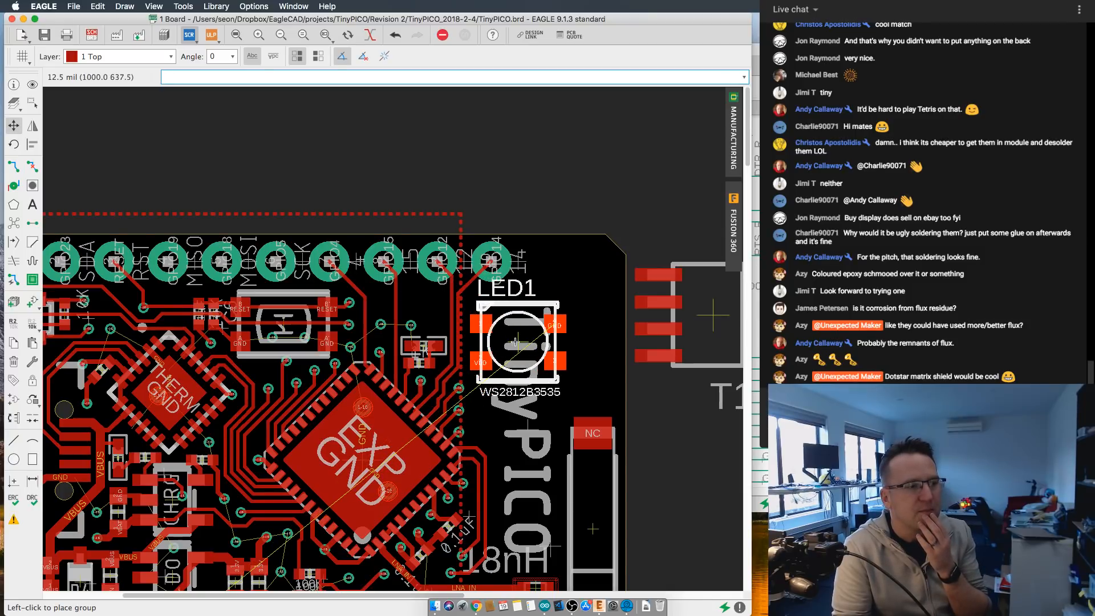
left_click(517, 342)
scroll(516, 342, "down", 2)
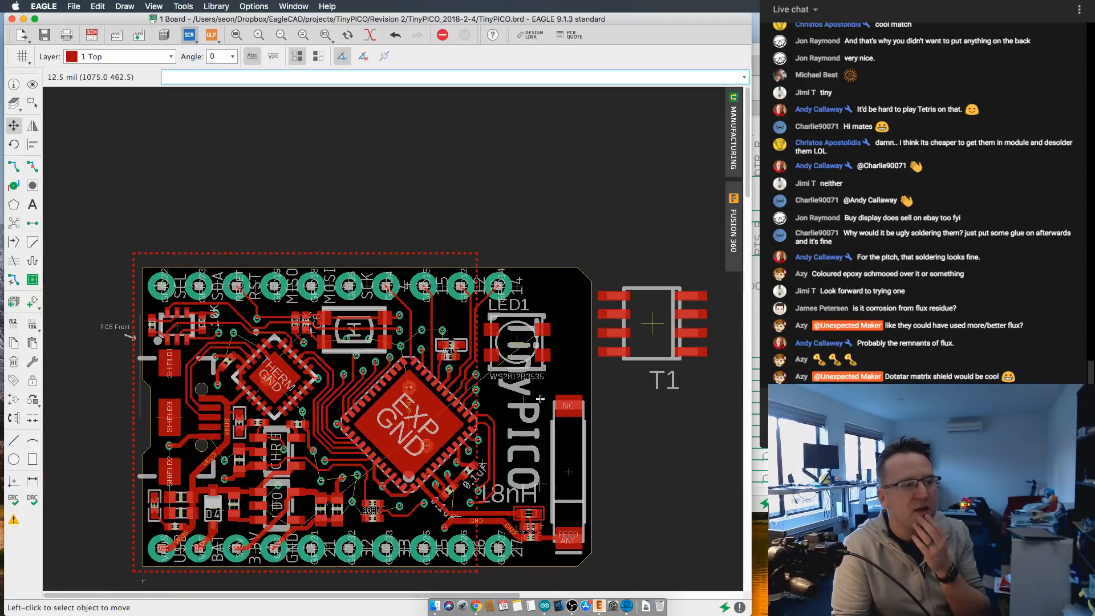
scroll(553, 404, "up", 1)
left_click(525, 336)
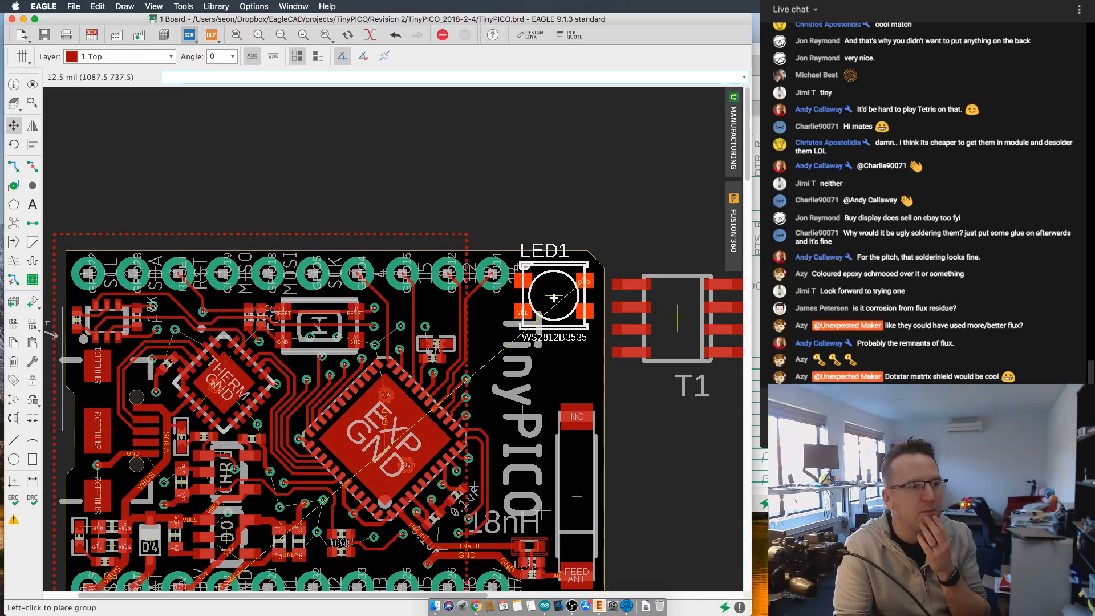
left_click(557, 299)
scroll(557, 299, "down", 1)
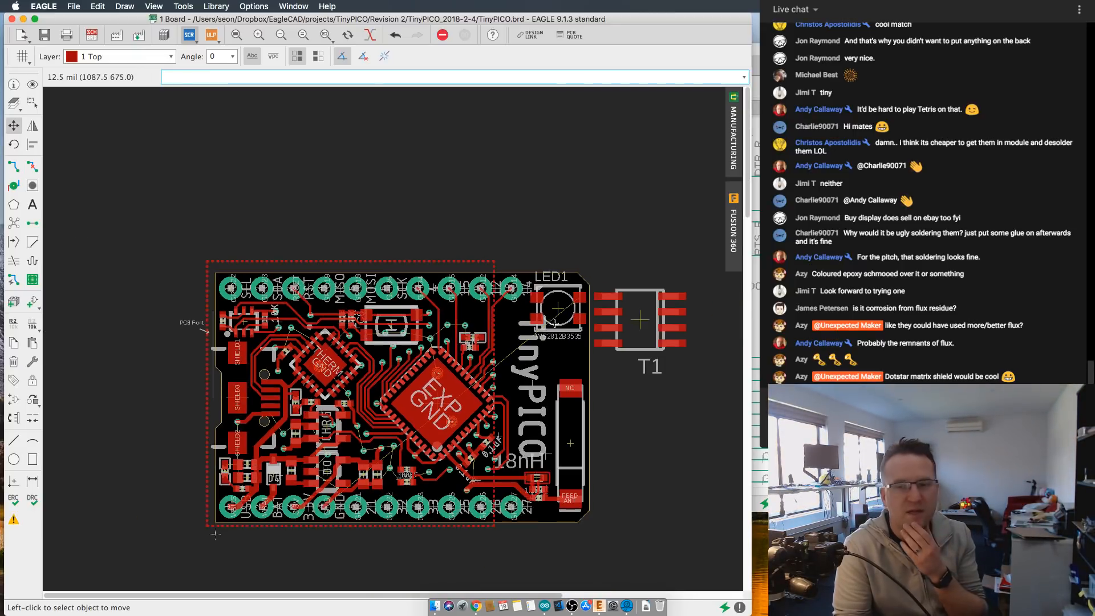
- Inspect the LED's clearance in the board corner from the GPIO14 pin, the board edge, the TinyPICO text and the antenna
scroll(466, 368, "up", 4)
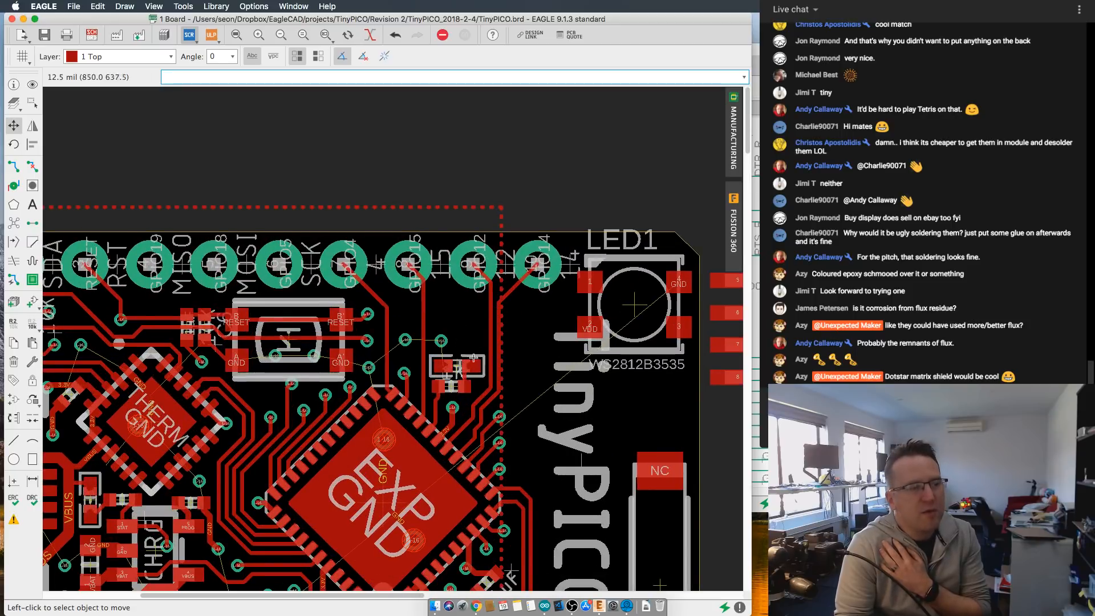
scroll(465, 367, "up", 2)
scroll(459, 370, "down", 2)
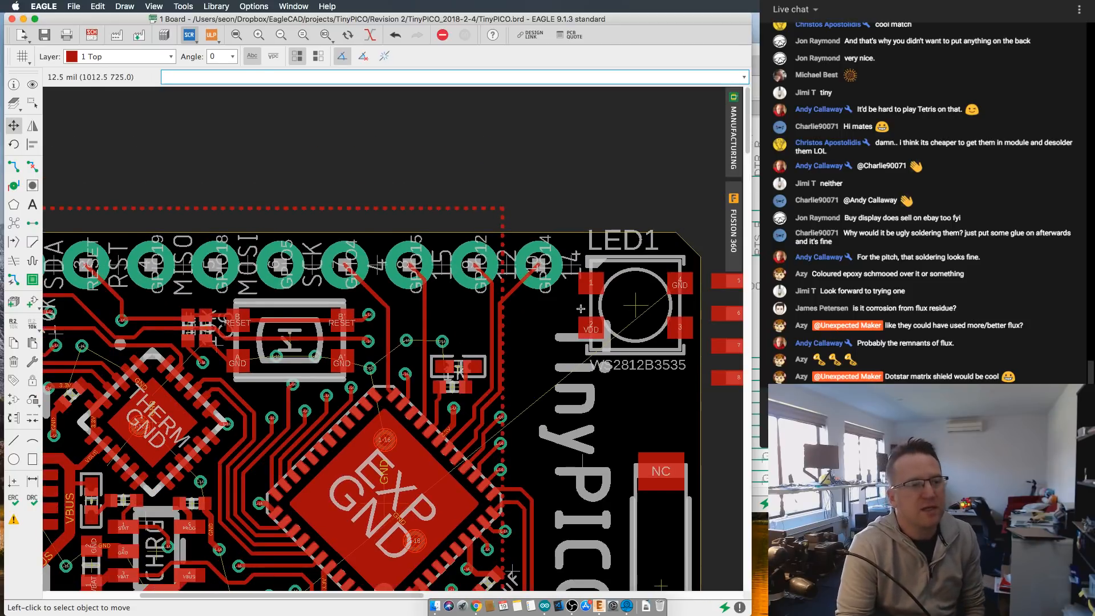
scroll(630, 279, "down", 3)
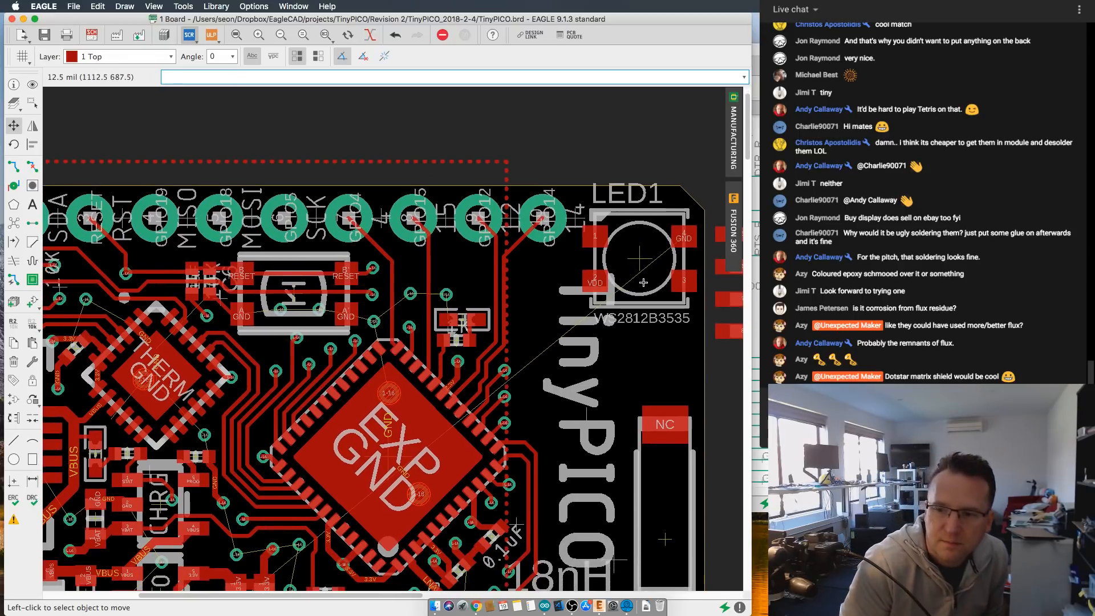
scroll(611, 313, "down", 2)
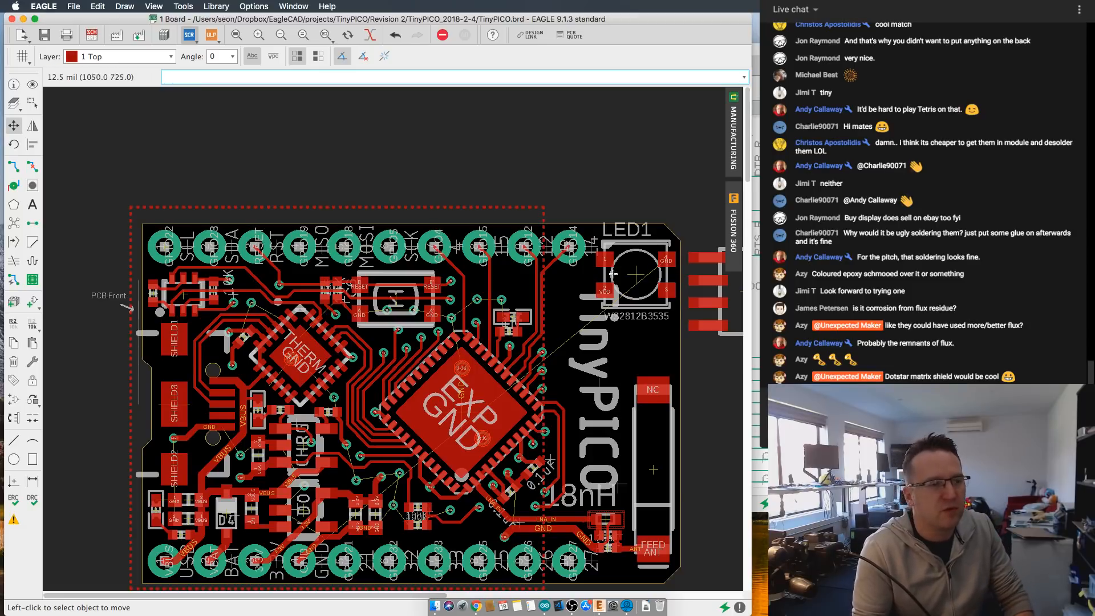
scroll(620, 274, "up", 1)
scroll(620, 274, "down", 3)
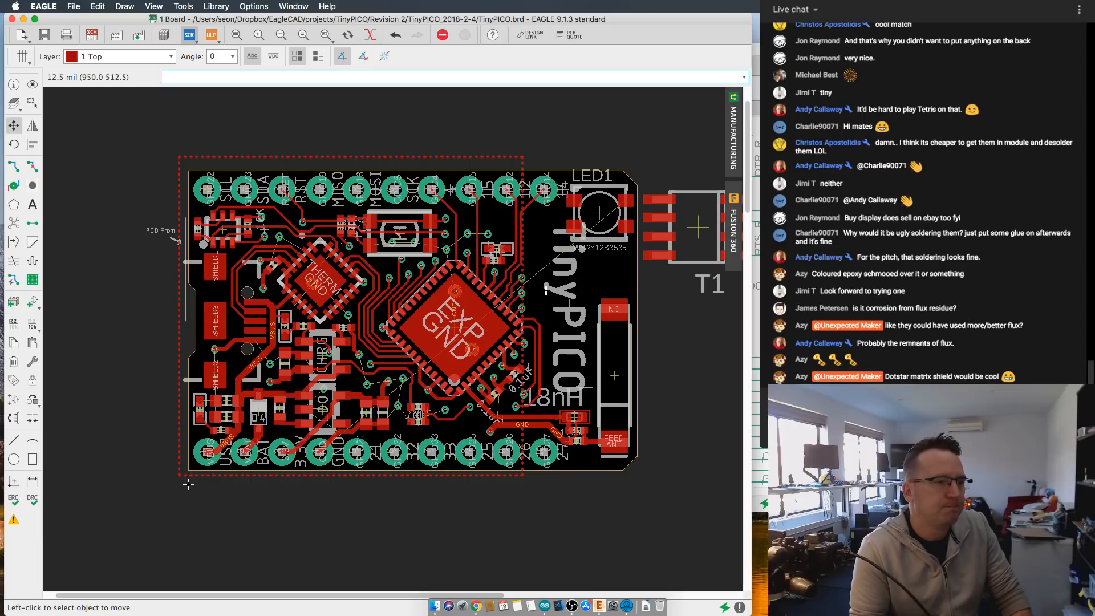
scroll(543, 285, "up", 1)
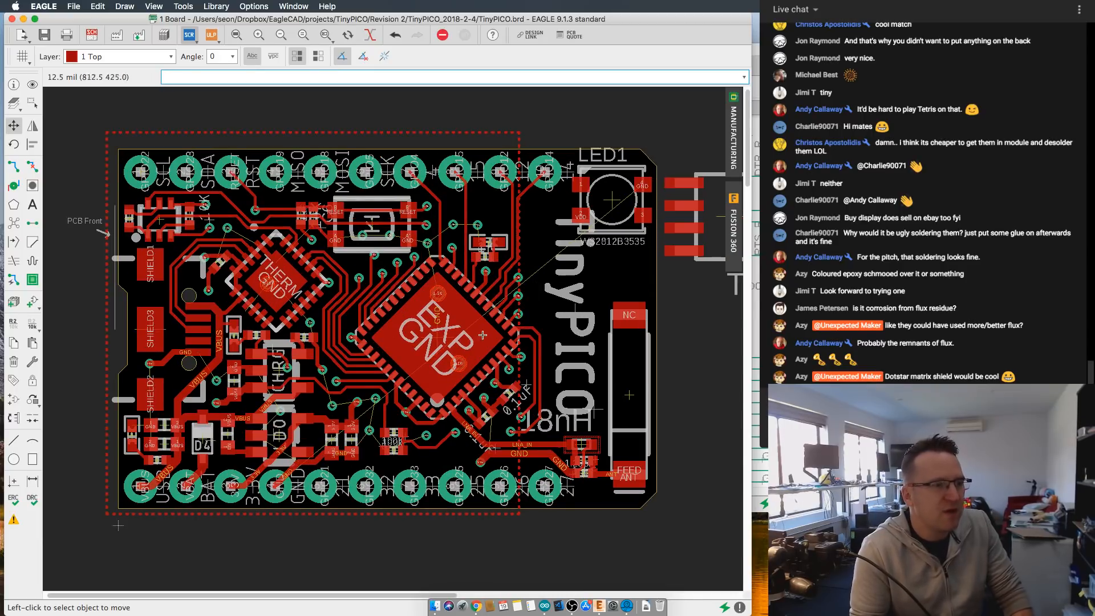
scroll(642, 212, "up", 2)
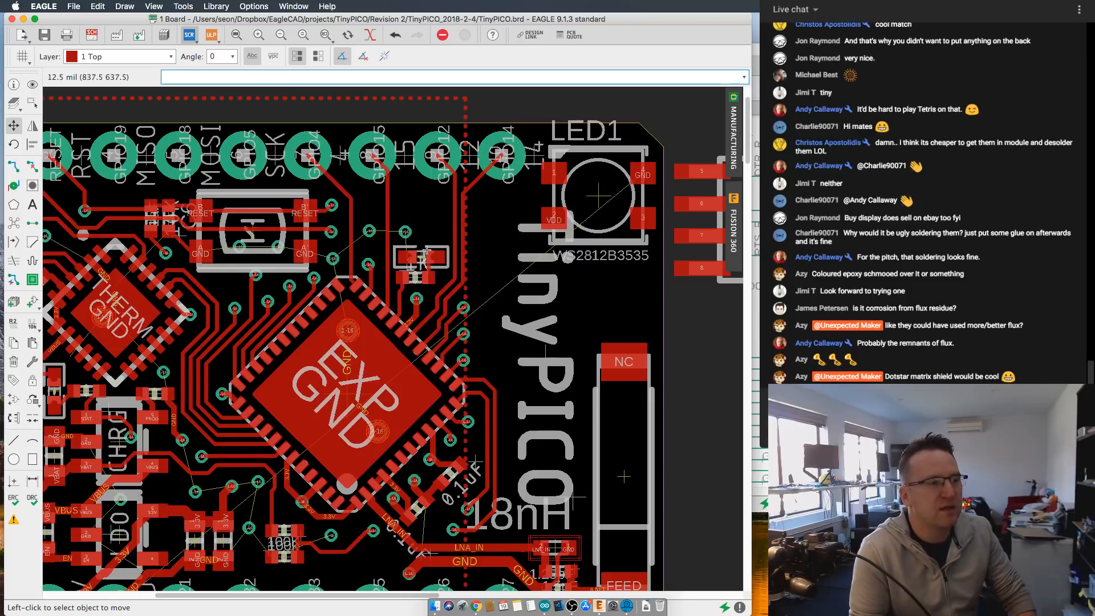
scroll(429, 260, "down", 4)
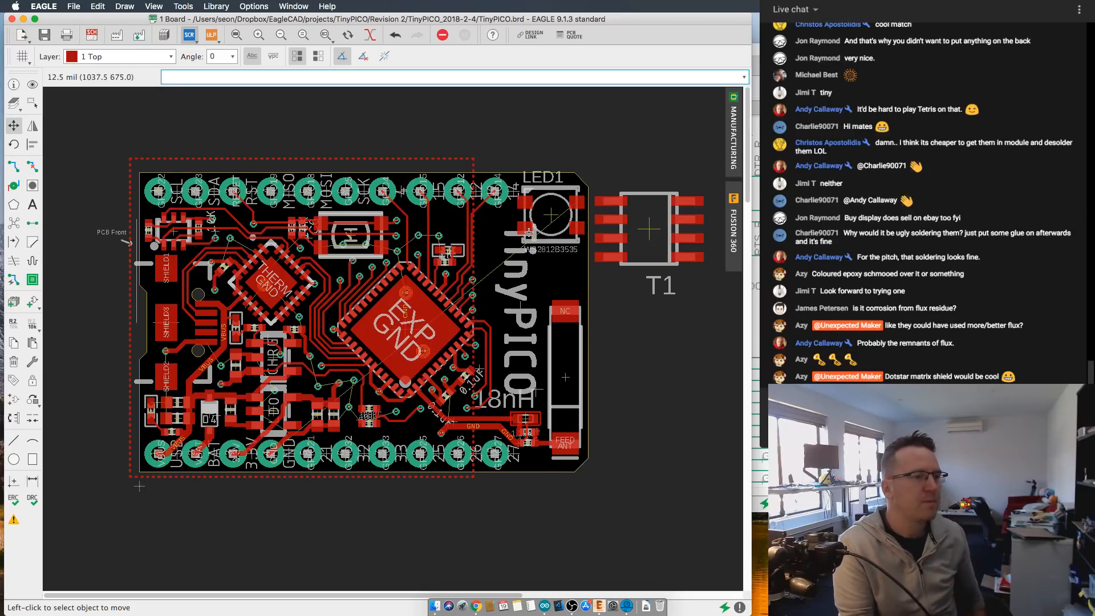
scroll(521, 224, "up", 1)
scroll(519, 312, "down", 1)
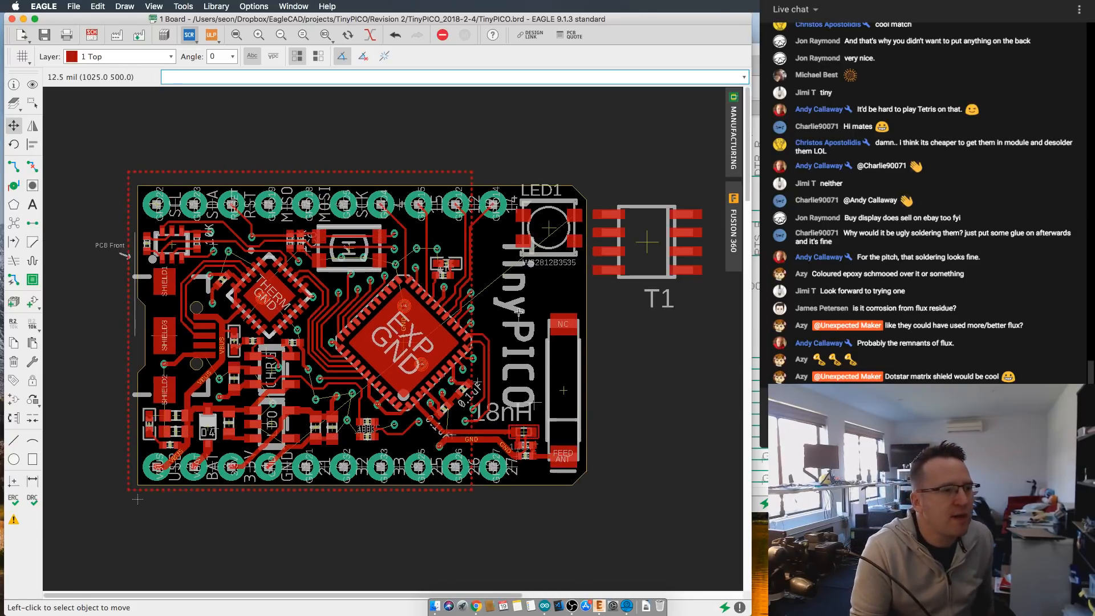
- Move the WS2812B LED out of the board outline, to the empty area beside the antenna
middle_click_drag(519, 311, 539, 300)
scroll(451, 308, "up", 1)
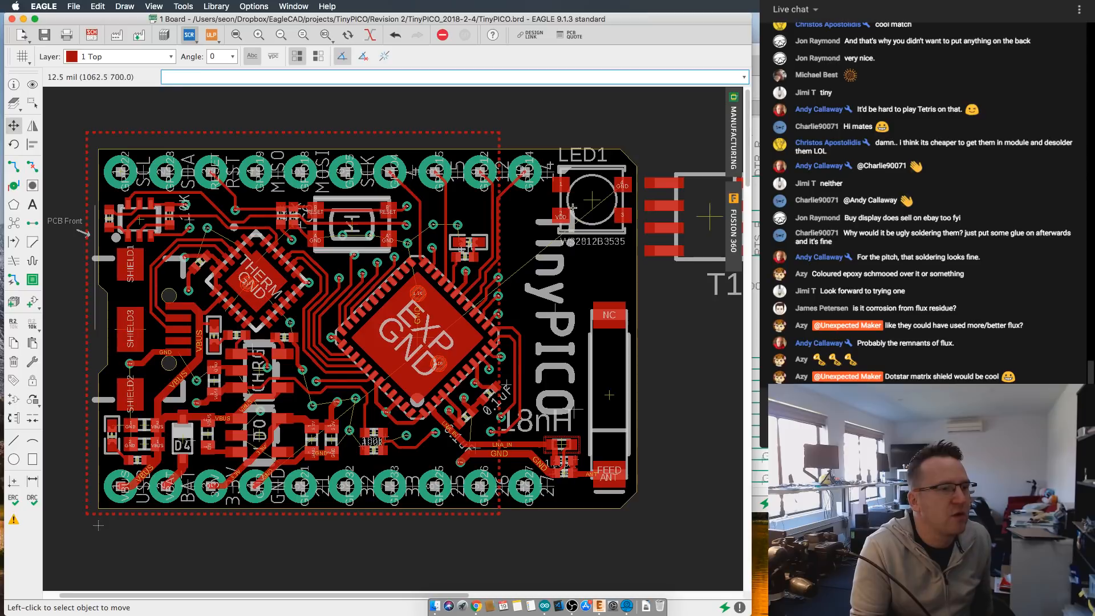
left_click(591, 200)
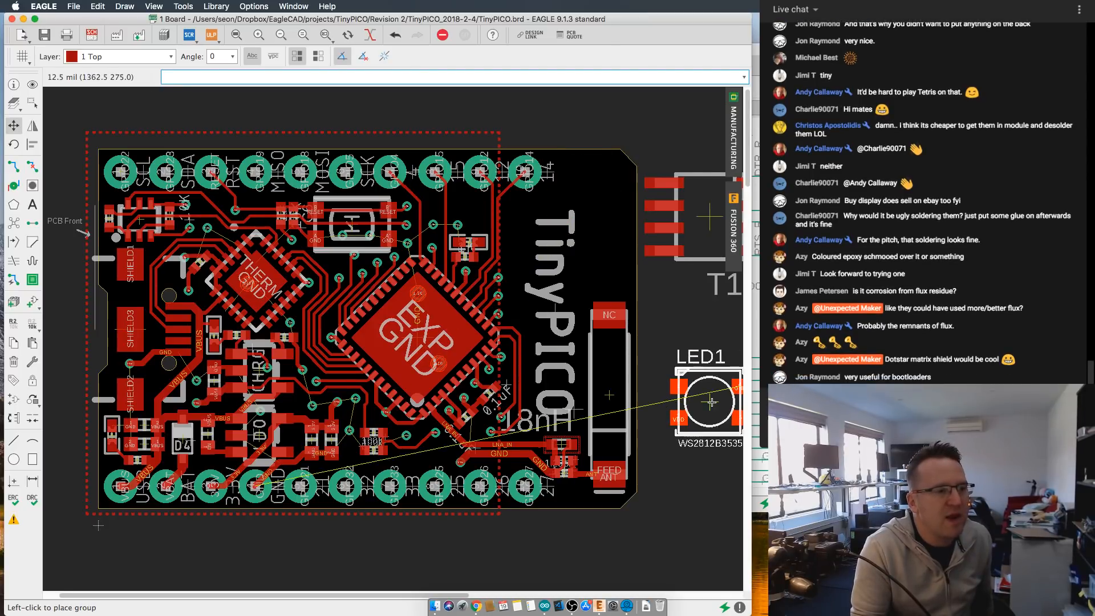
left_click(704, 402)
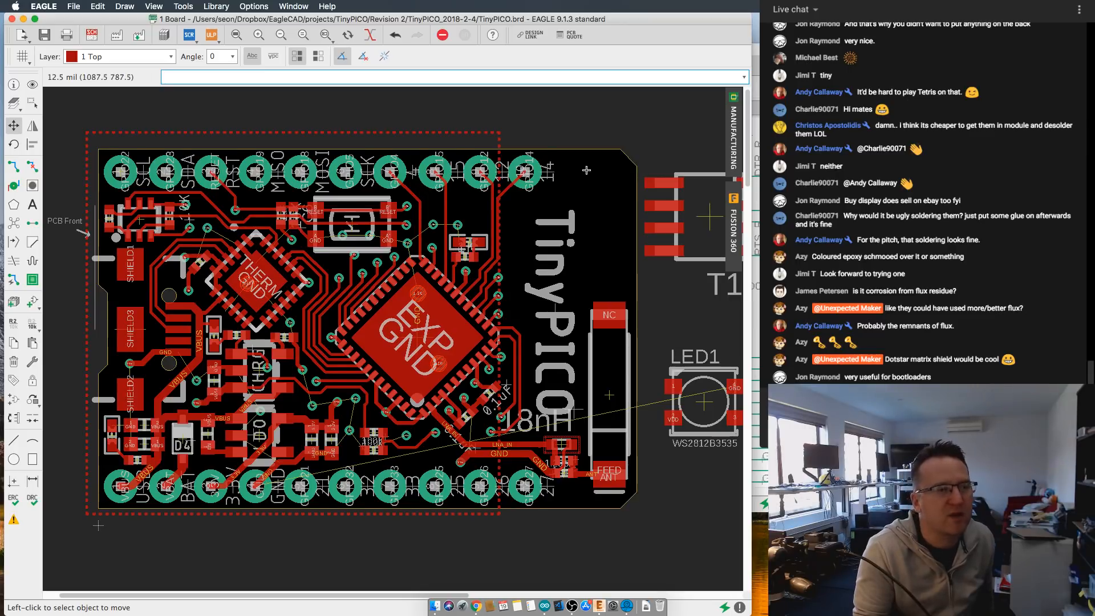
- Inspect the net names on the EXP chip's pads along its sides to look for free GPIO pins
scroll(518, 228, "down", 2)
scroll(509, 250, "up", 4)
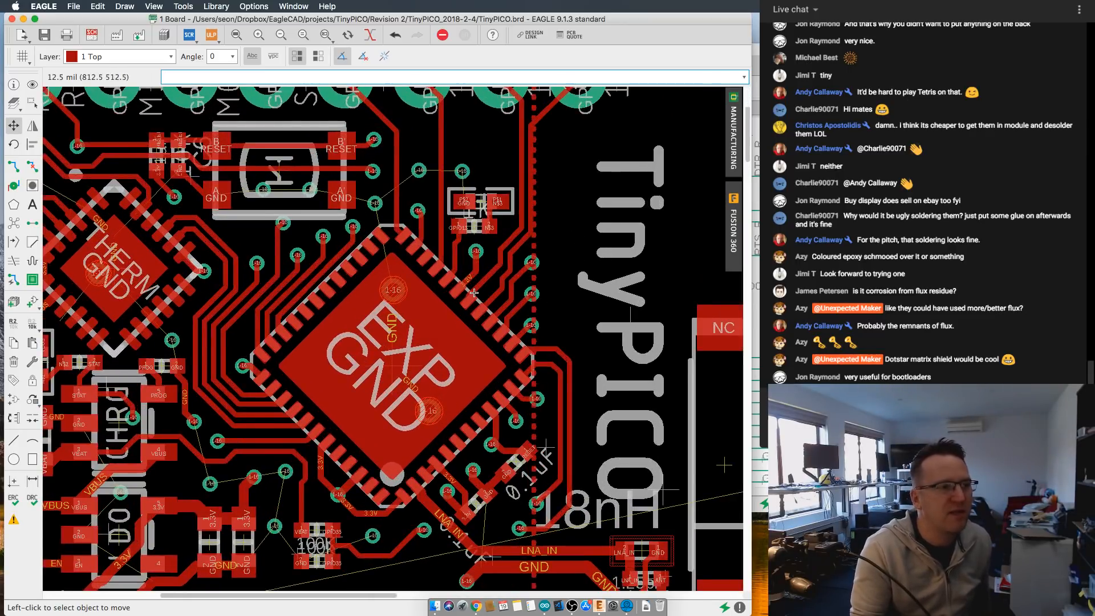
scroll(462, 276, "up", 3)
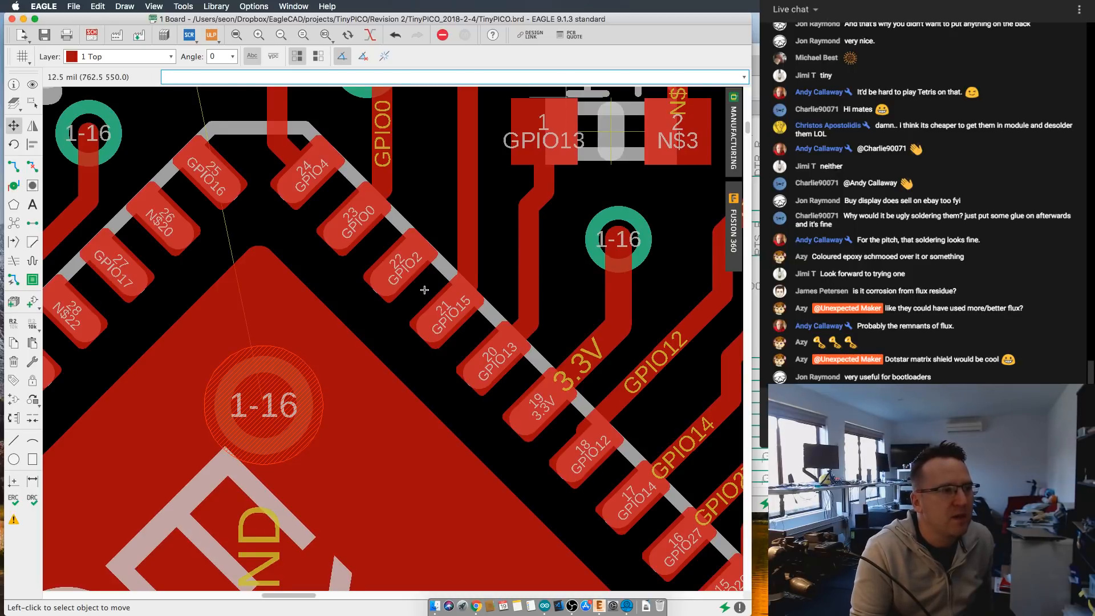
scroll(424, 289, "down", 3)
scroll(328, 329, "up", 2)
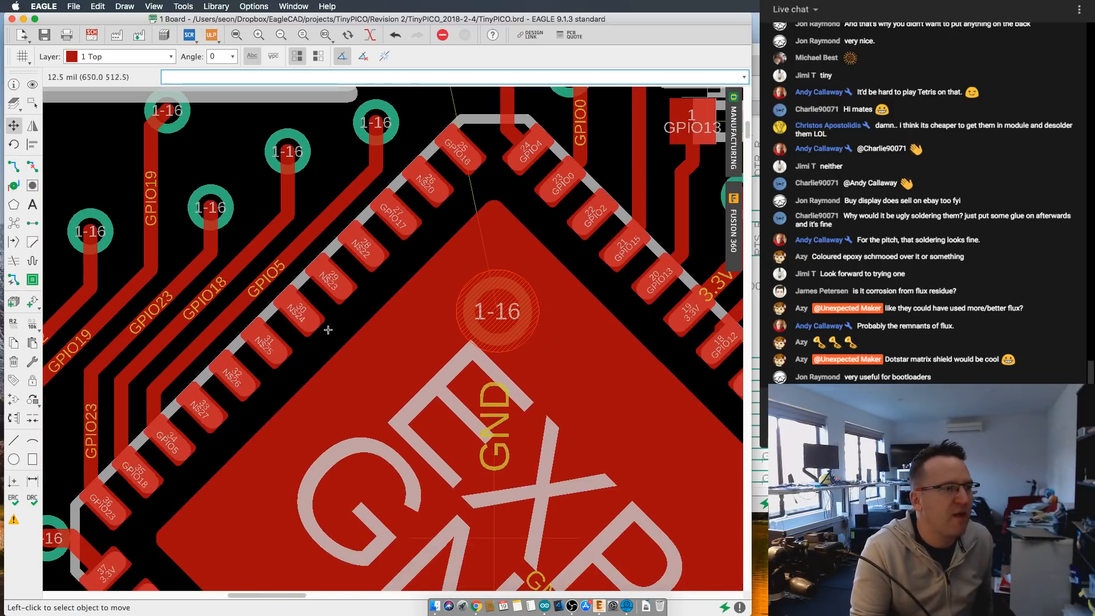
middle_click_drag(214, 343, 346, 253)
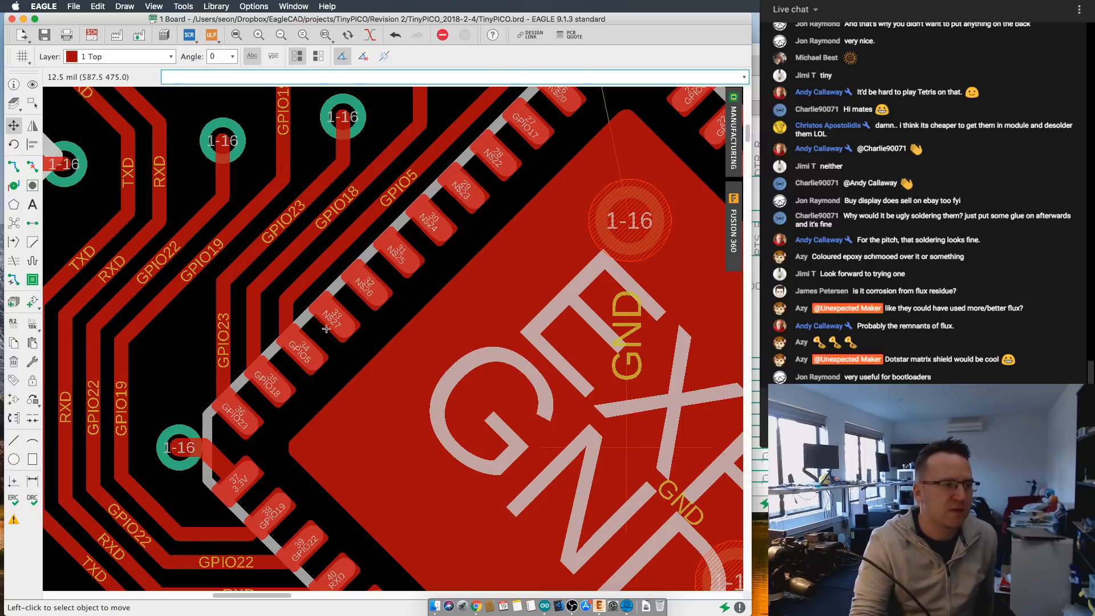
scroll(368, 376, "down", 1)
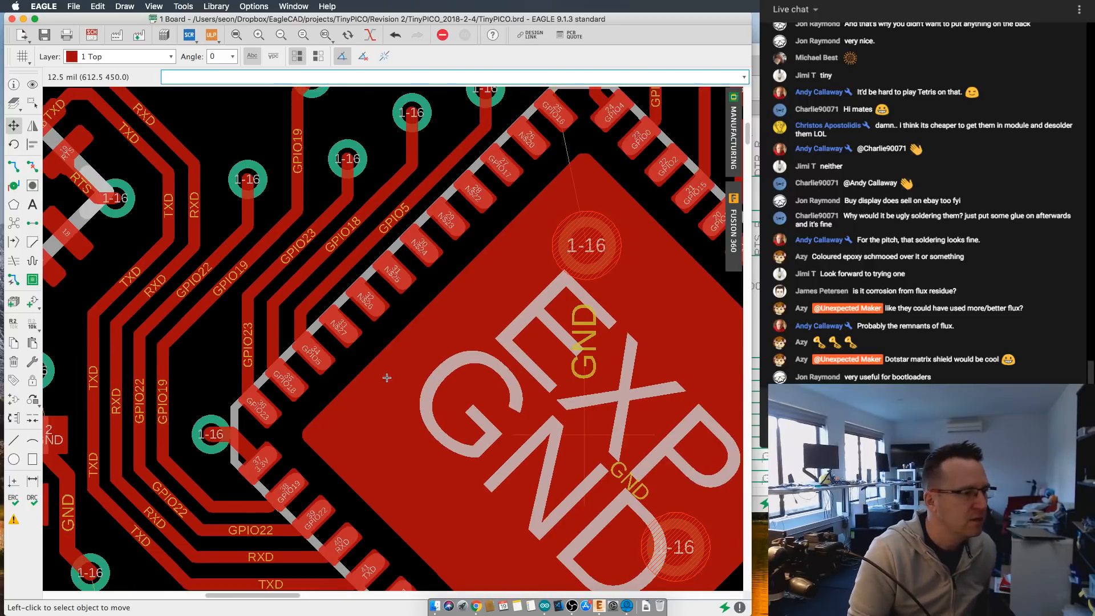
middle_click_drag(387, 378, 289, 253)
middle_click_drag(498, 514, 244, 413)
scroll(447, 324, "up", 1)
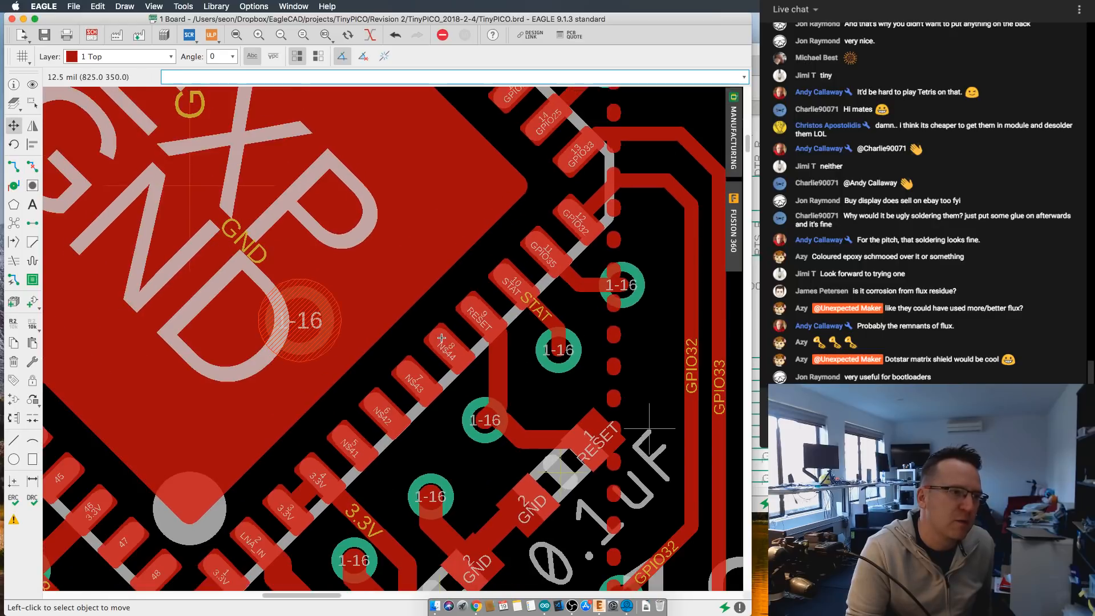
scroll(442, 337, "up", 8)
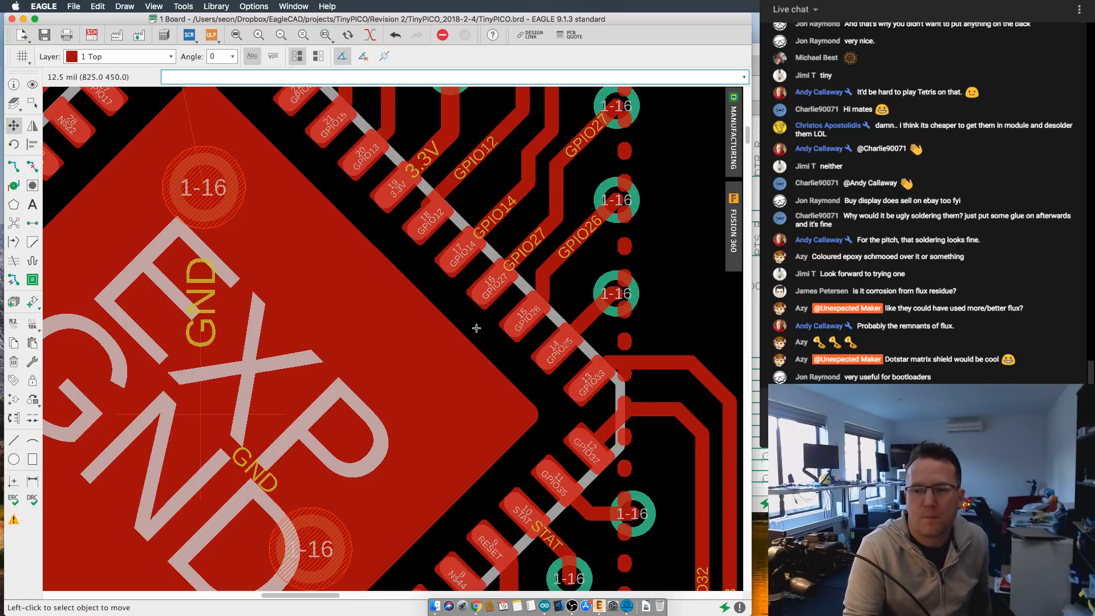
scroll(475, 327, "down", 8)
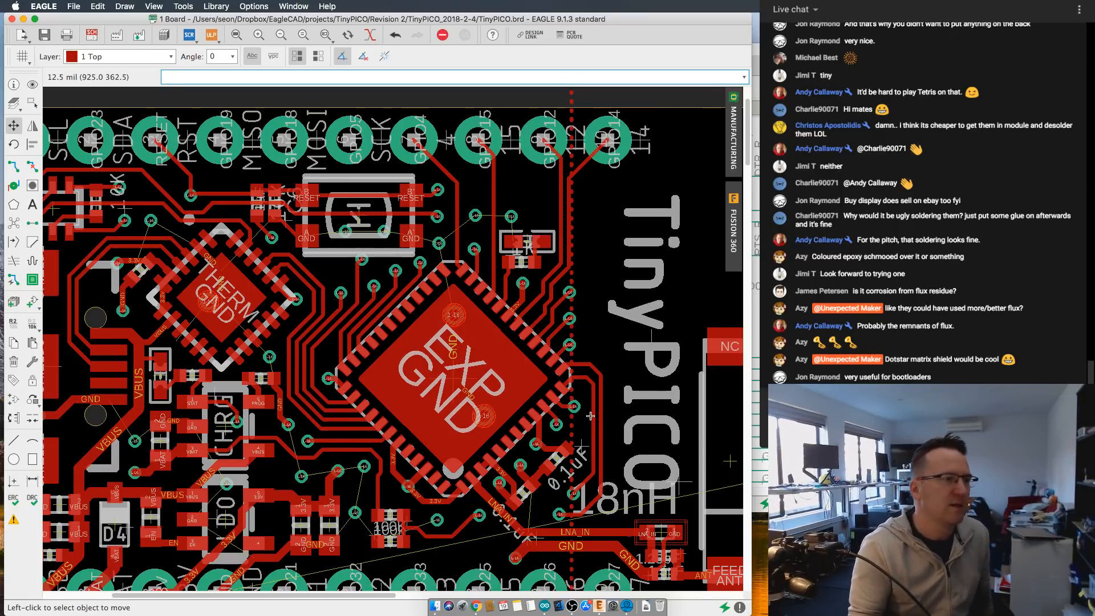
- Switch from the board layout to its schematic to view the antenna's matching circuit
scroll(590, 416, "down", 4)
scroll(461, 350, "up", 1)
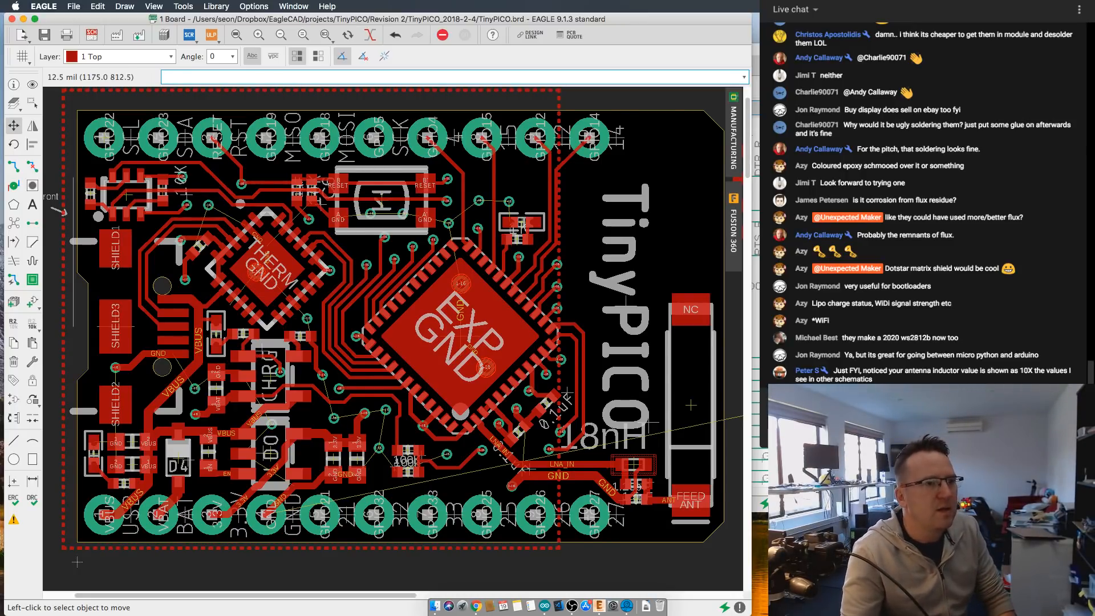
left_click(756, 228)
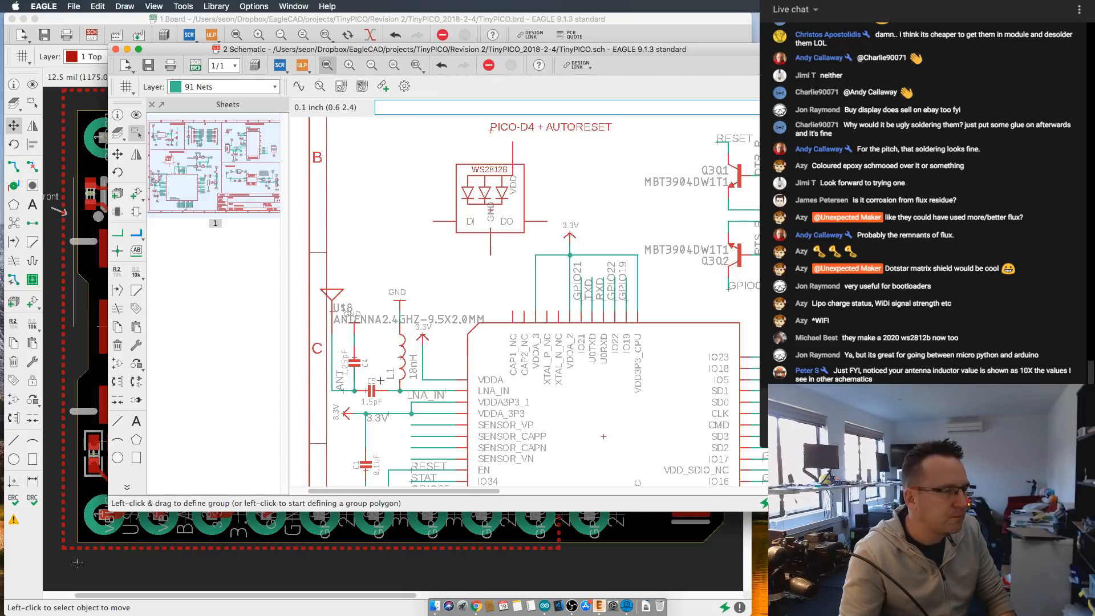
- Examine the antenna's matching circuit, especially inductor L1's value and capacitors C4 and C5 around LNA_IN
scroll(398, 380, "up", 5)
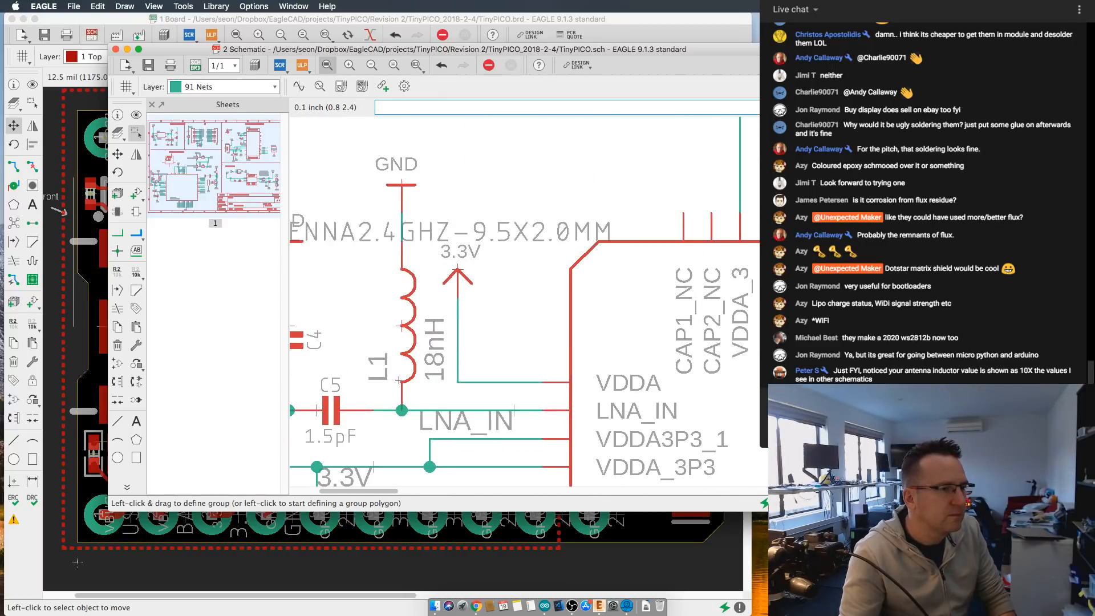
scroll(399, 380, "down", 2)
scroll(424, 371, "up", 2)
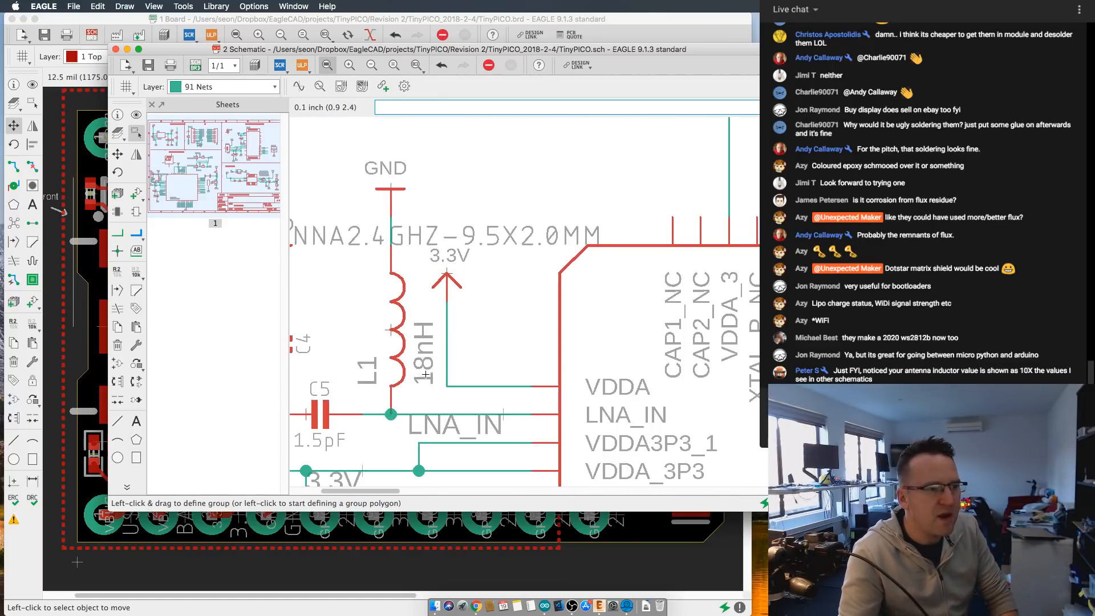
scroll(426, 374, "down", 3)
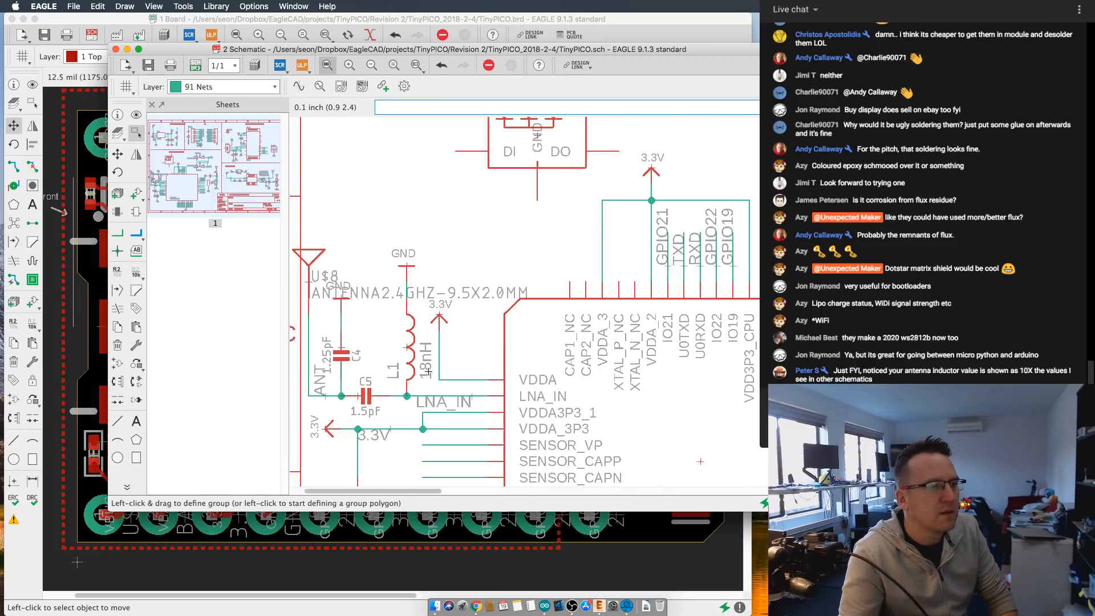
scroll(428, 372, "up", 2)
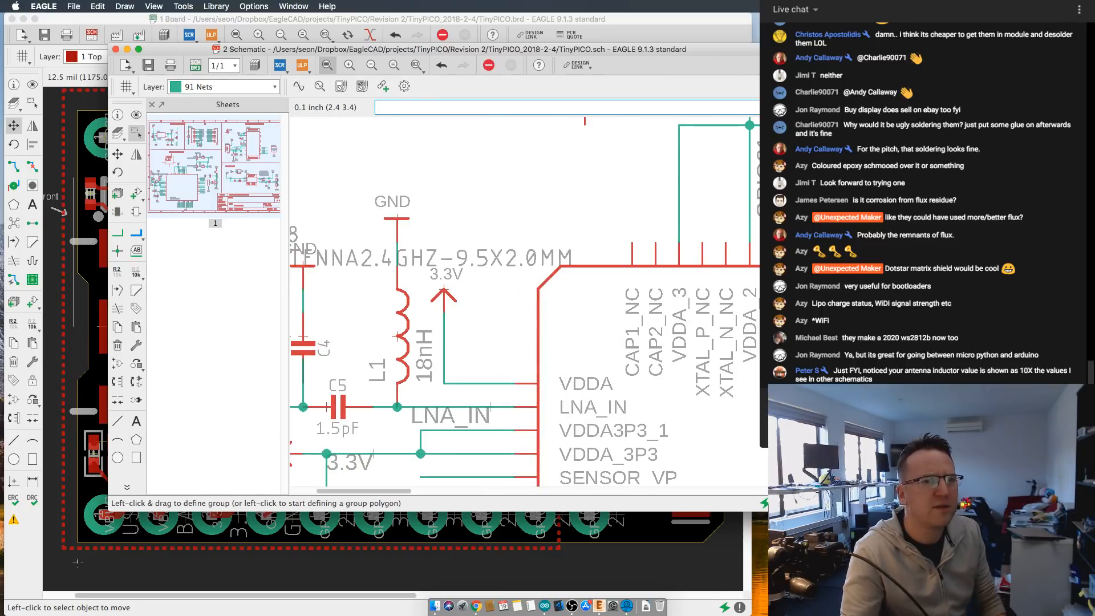
mouse_move(424, 50)
left_mouse_down()
mouse_move(434, 65)
mouse_move(428, 55)
left_mouse_up()
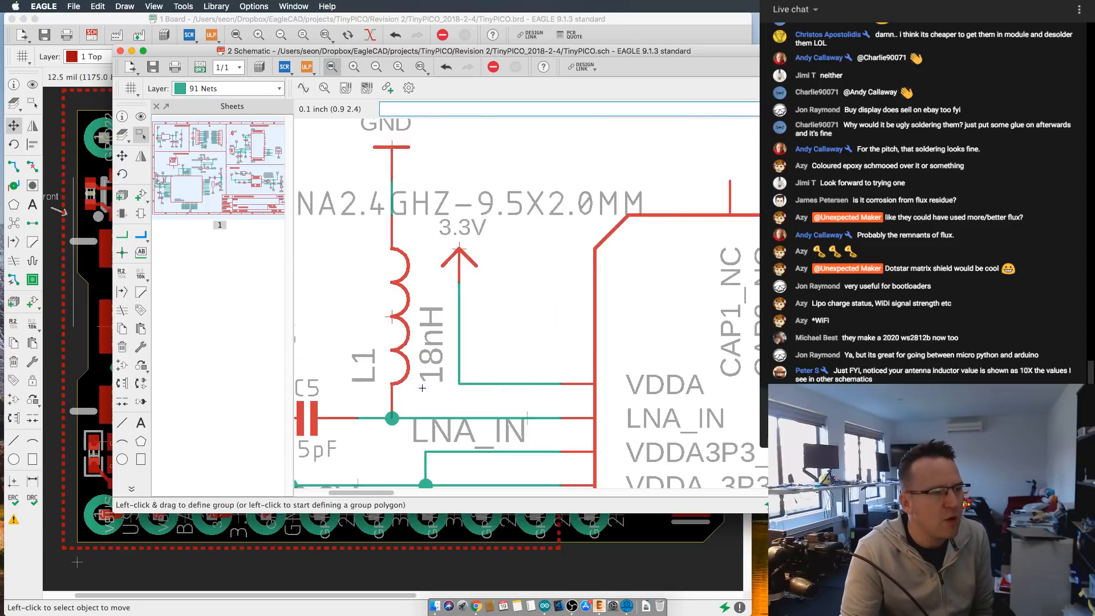
scroll(427, 384, "up", 2)
scroll(429, 363, "down", 1)
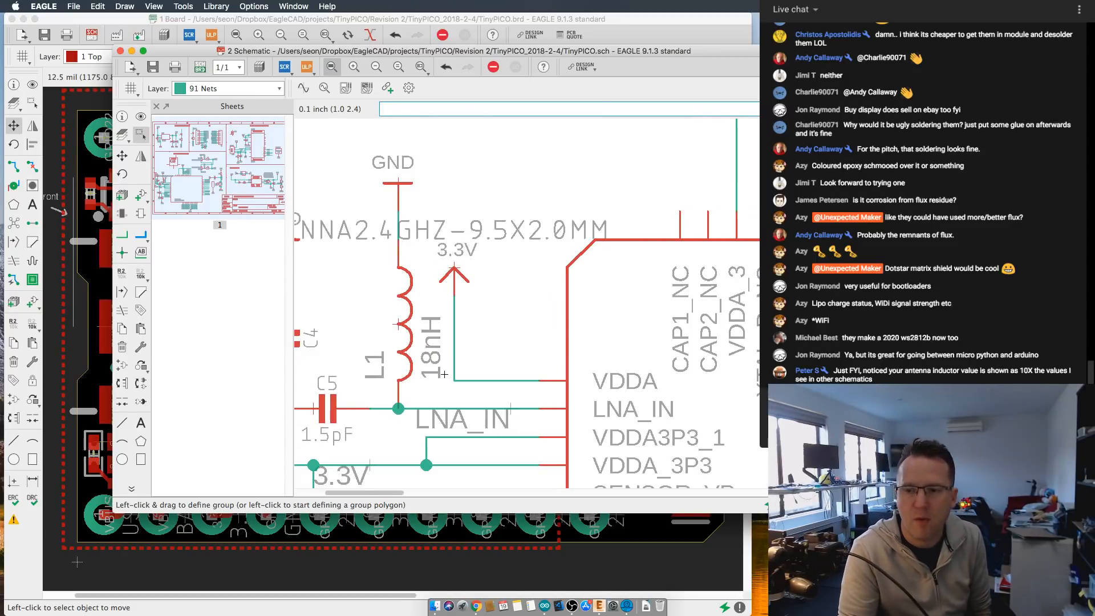
scroll(442, 370, "down", 2)
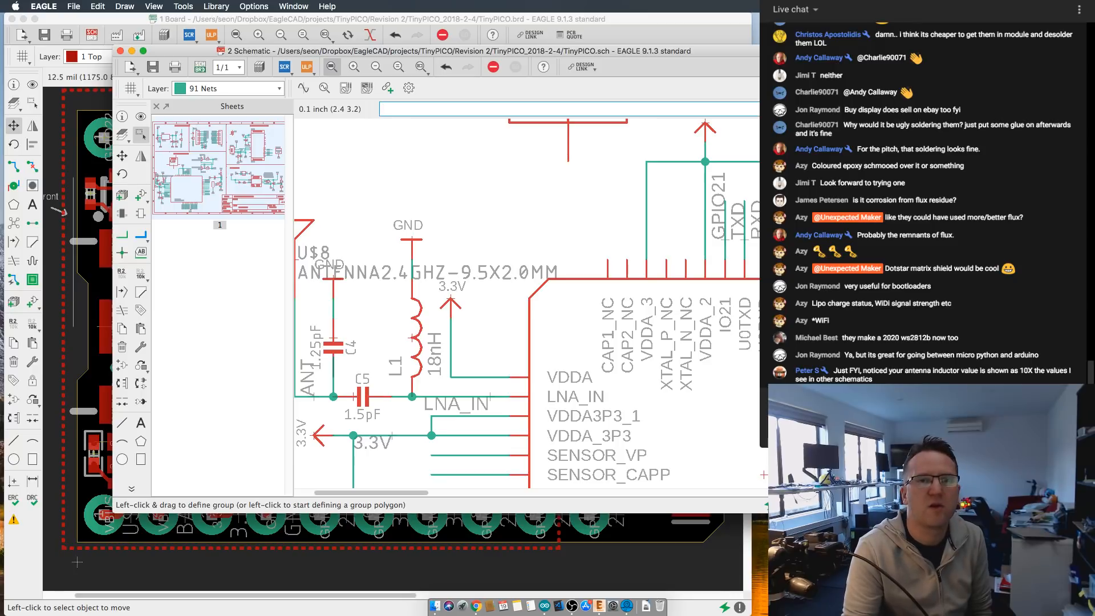
scroll(476, 251, "down", 1)
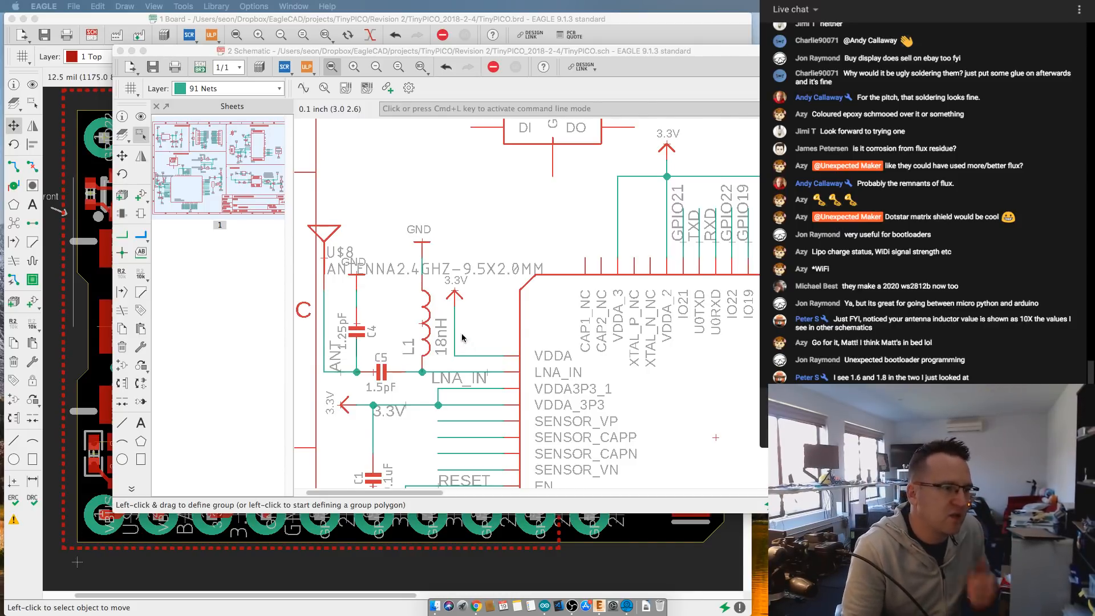
- Set the value of the antenna matching circuit's inductor L1 to 1.8nH
right_click(422, 324)
key("Escape")
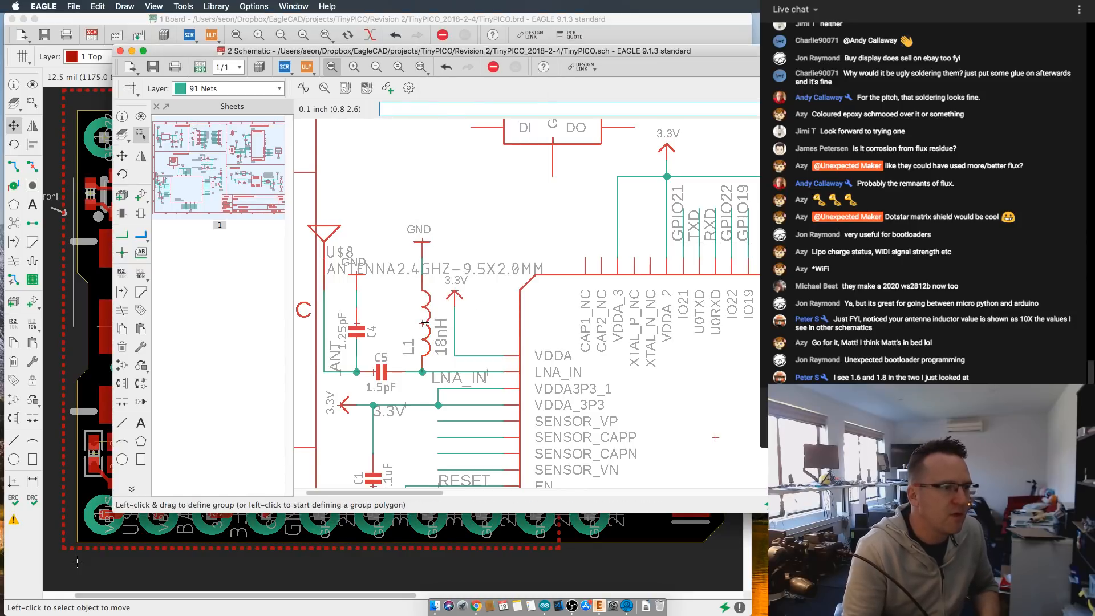
right_click(424, 324)
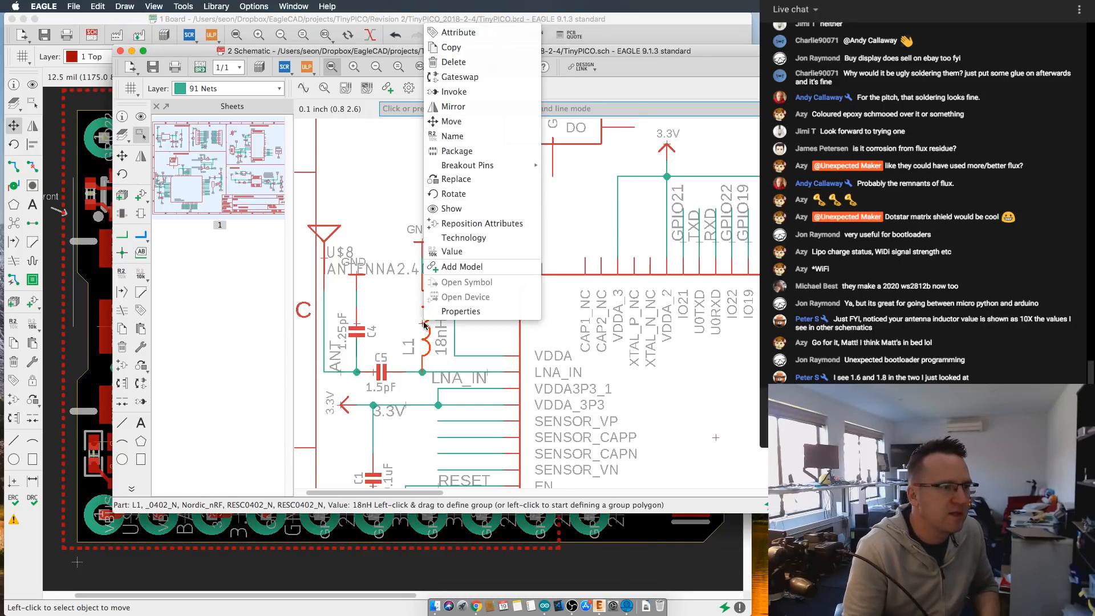
left_click(451, 312)
left_click(522, 392)
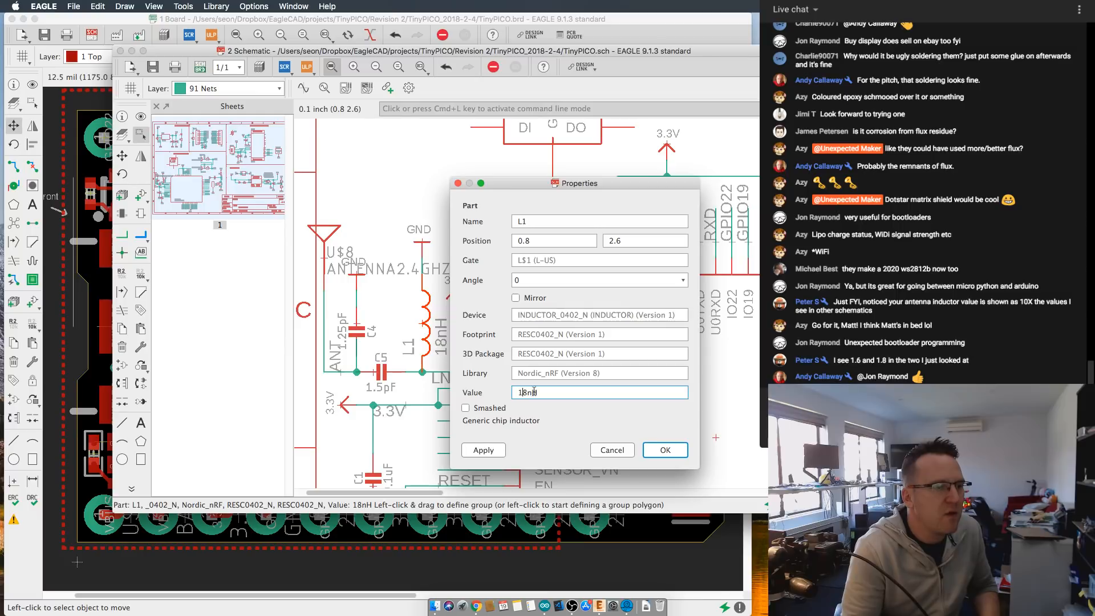
type(".")
key("Return")
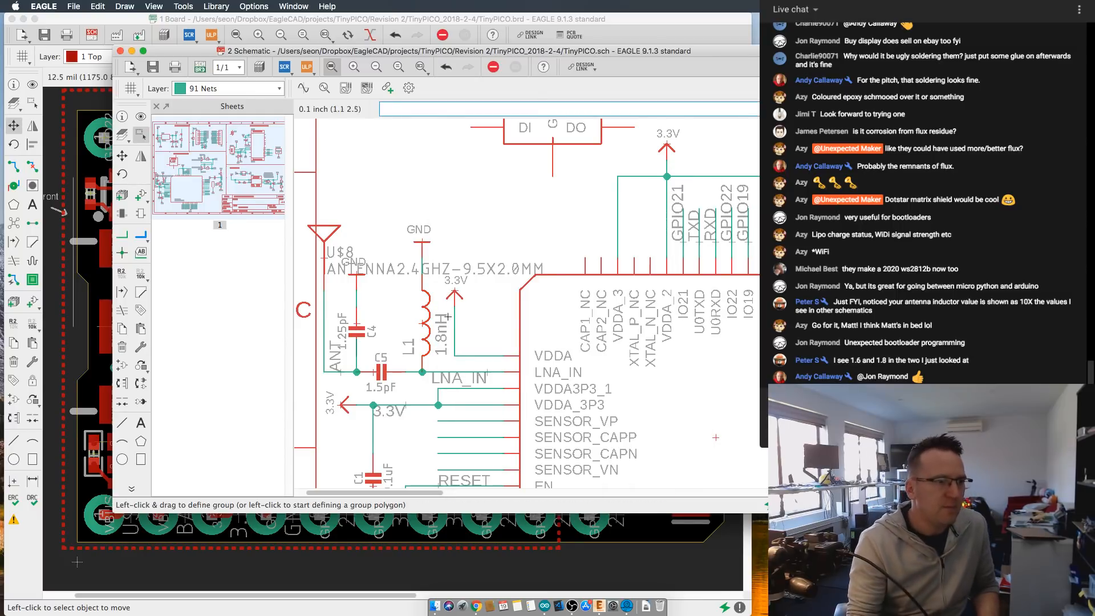
scroll(448, 316, "down", 2)
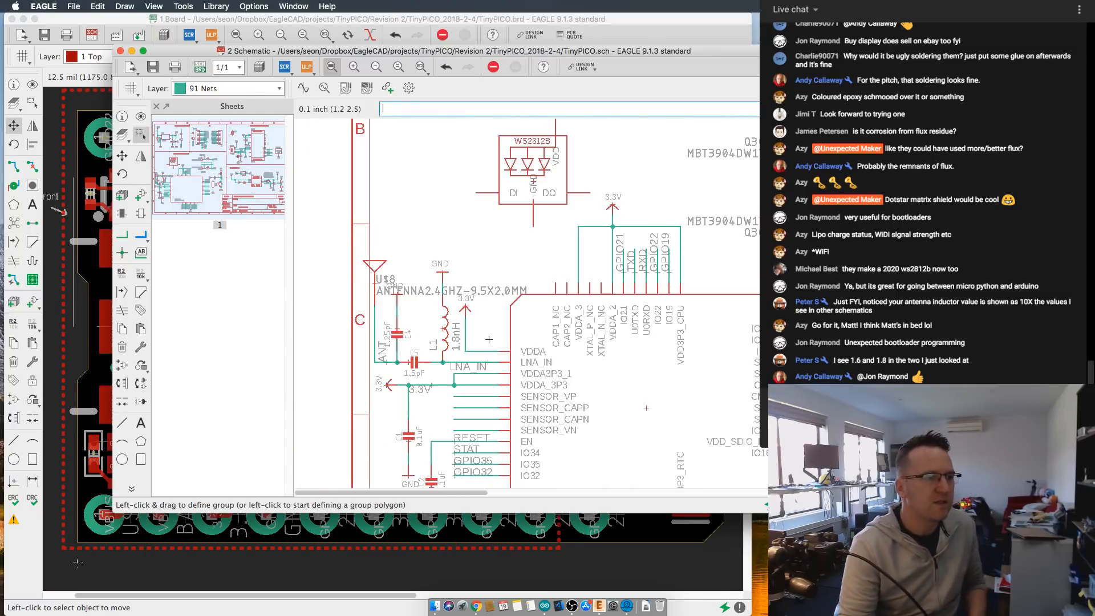
- Return to the board layout and inspect the component placement and traces around the EXP chip
left_click(590, 23)
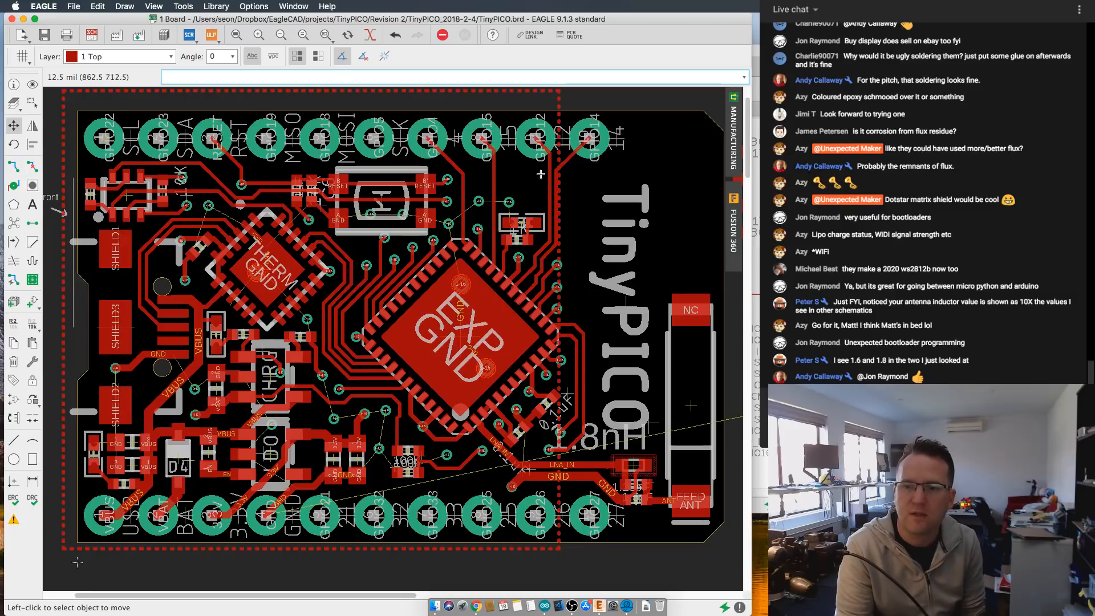
scroll(406, 296, "down", 2)
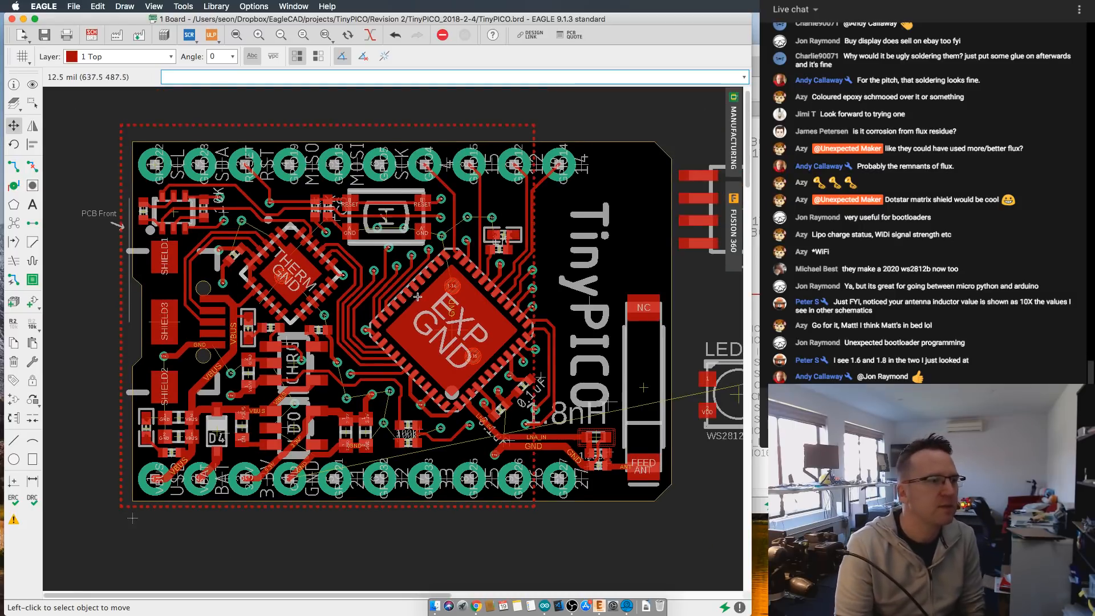
scroll(406, 296, "up", 1)
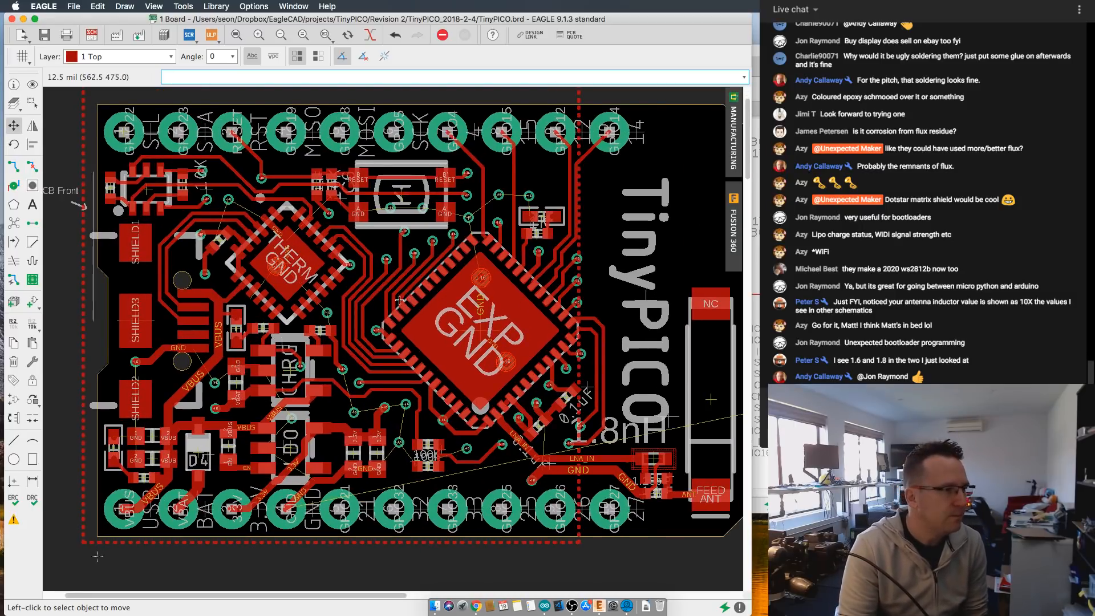
scroll(379, 374, "up", 1)
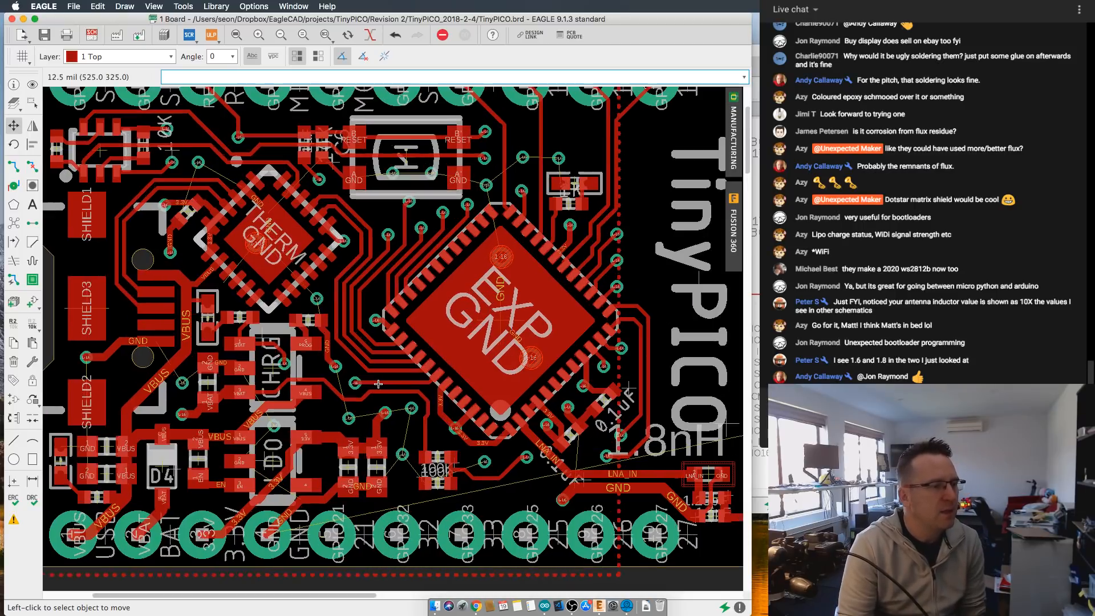
scroll(378, 384, "down", 1)
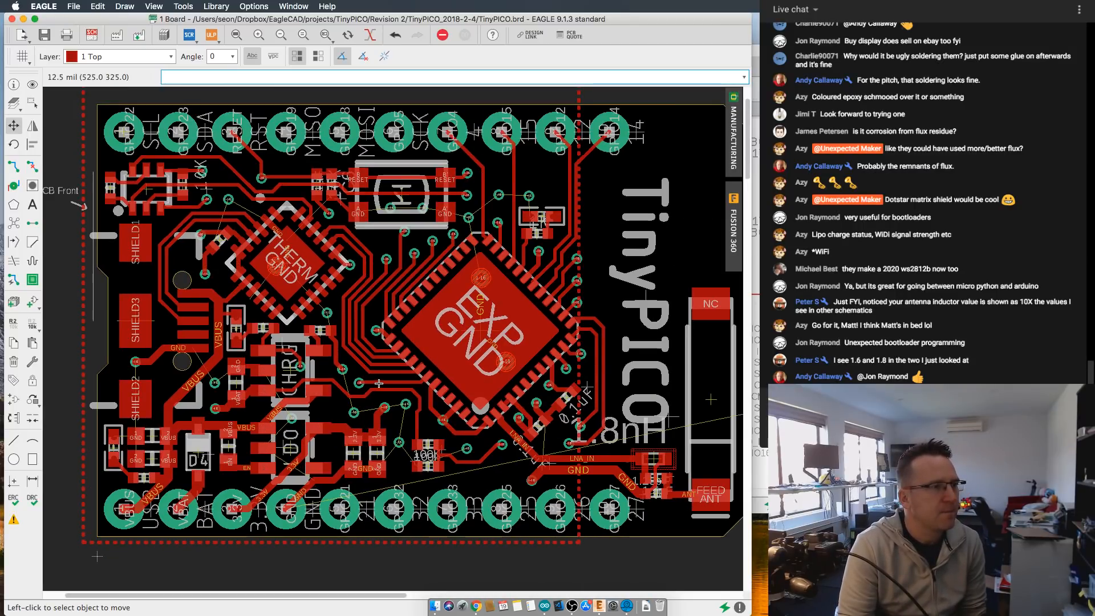
middle_click_drag(360, 381, 343, 381)
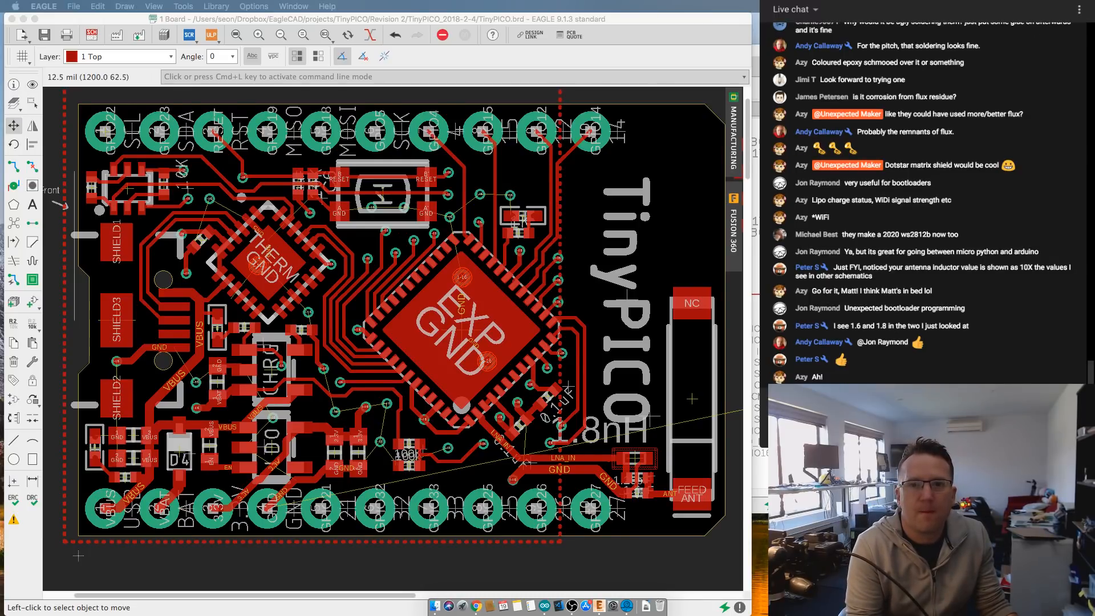
- Bring the Chrome window with the Digi-Key site into view and search all products for mcp1700
left_click_drag(756, 24, 132, 26)
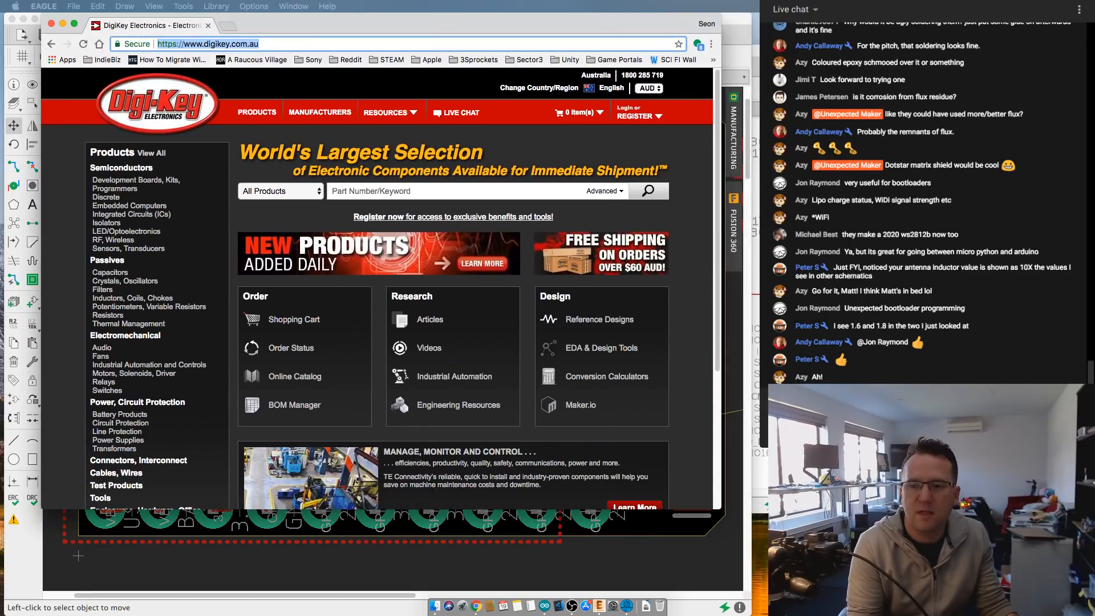
left_click(78, 555)
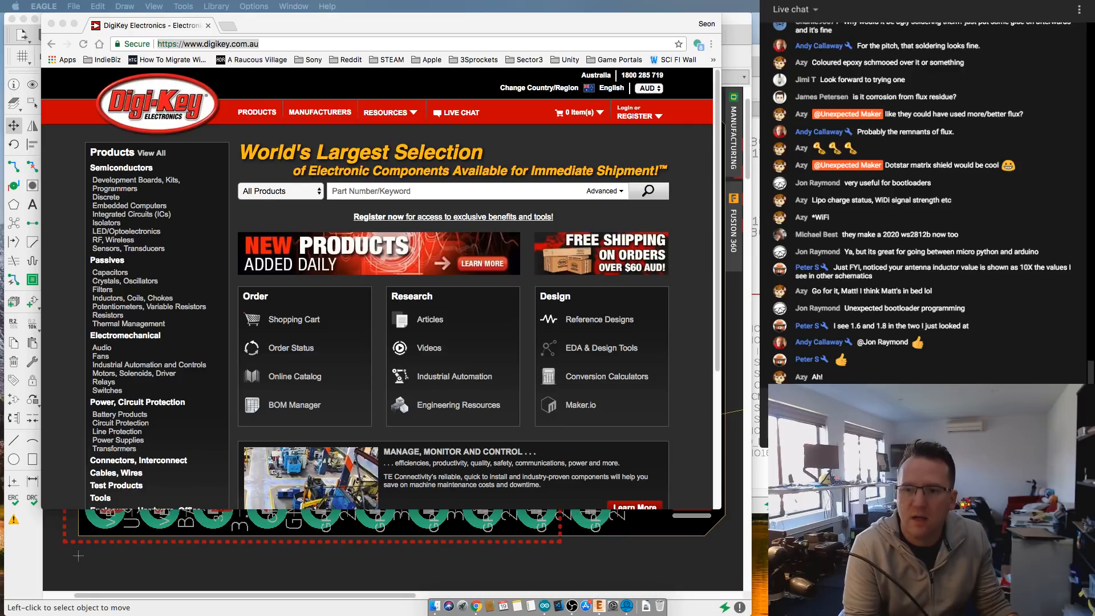
left_click(391, 193)
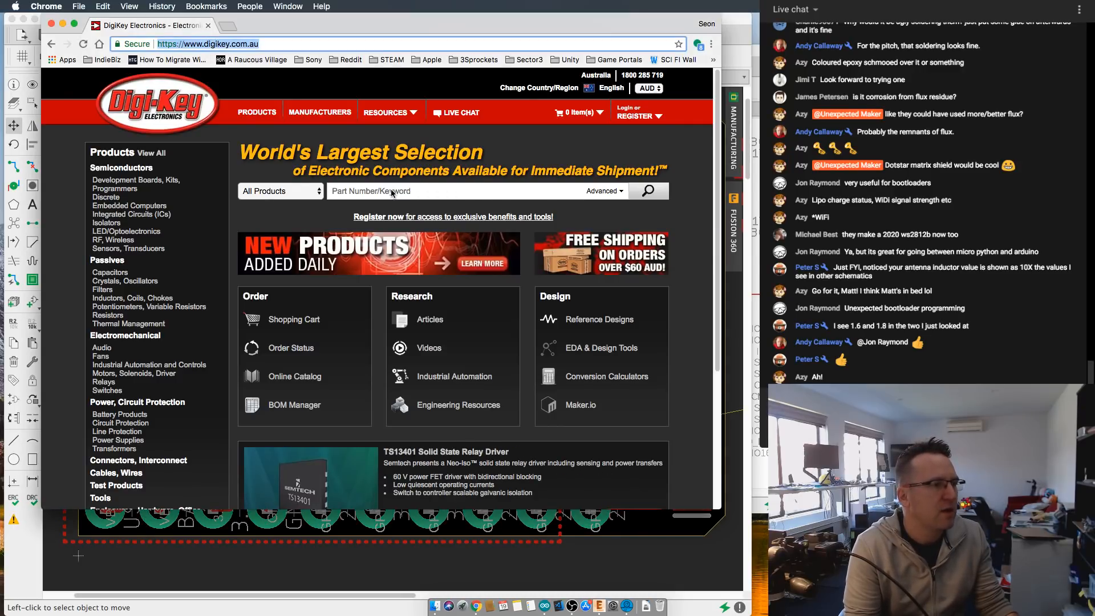
left_click(391, 193)
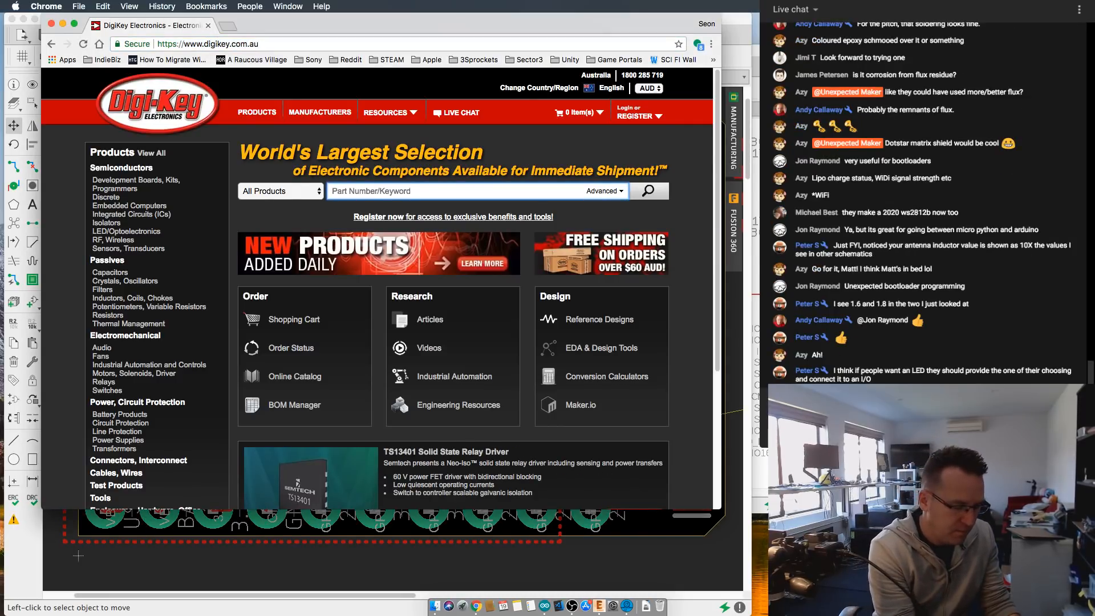
type("mcp1700")
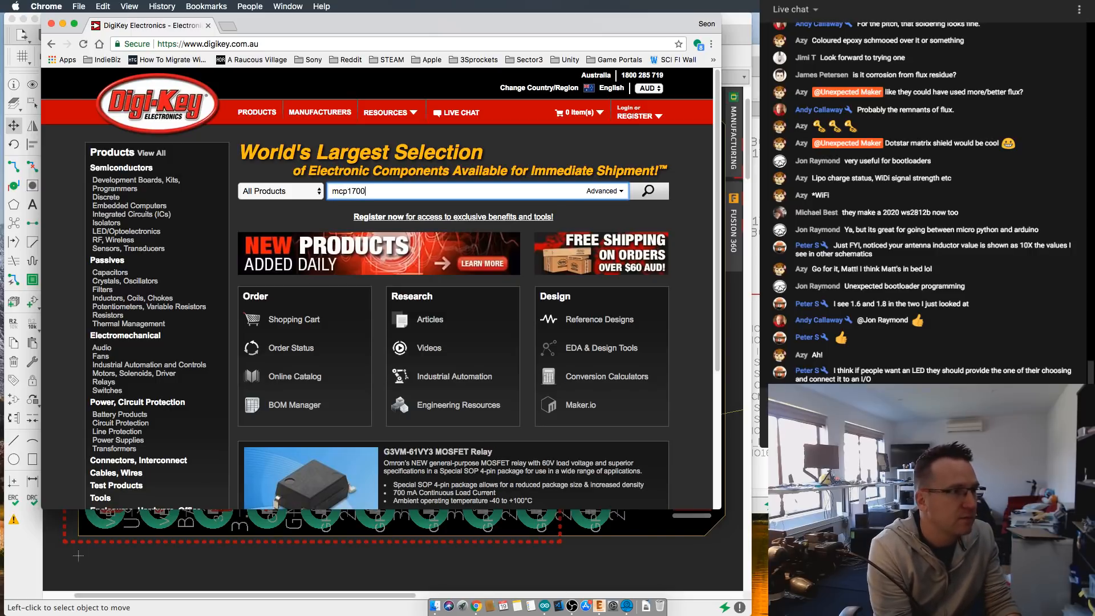
key("Return")
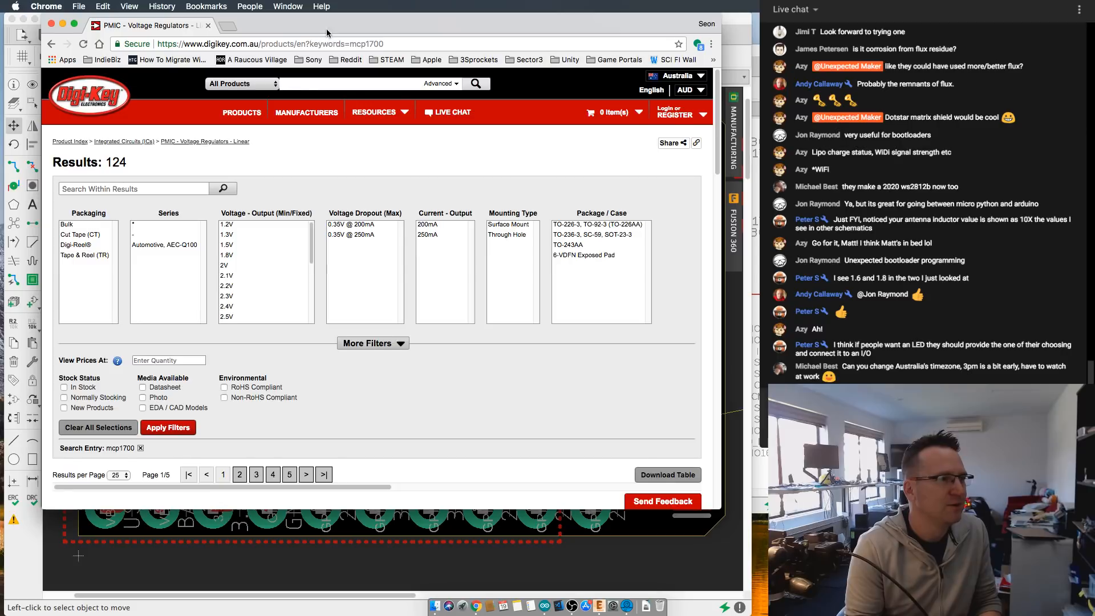
- Look through the voltage regulator results for stock, price and package, and open the datasheet of MCP1700T3302ETTCT-ND
left_click_drag(329, 30, 367, 33)
scroll(285, 296, "down", 3)
scroll(391, 360, "down", 5)
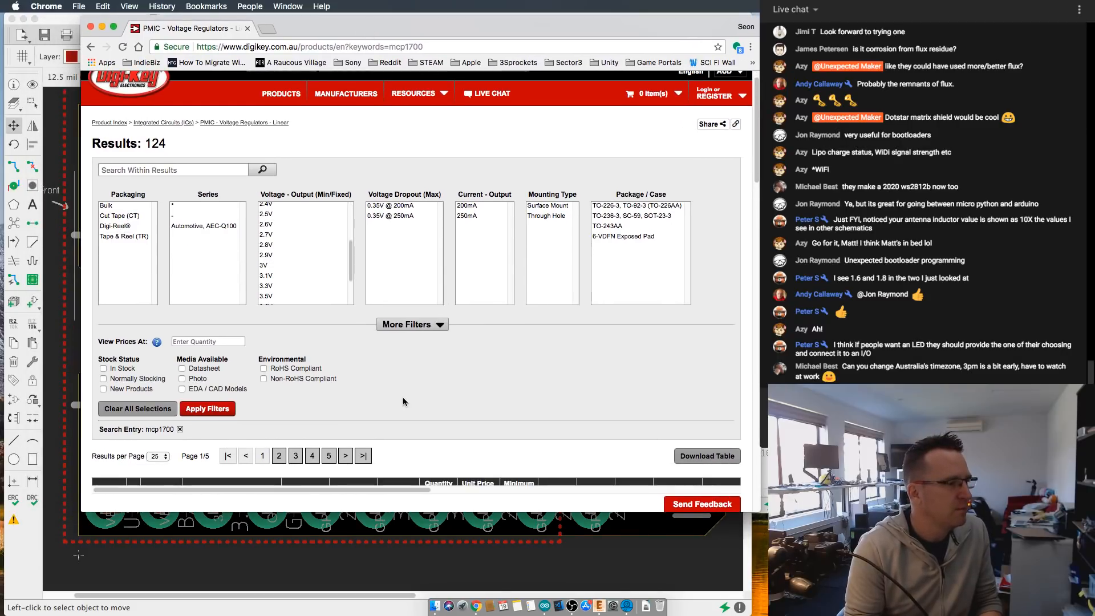
scroll(403, 396, "down", 5)
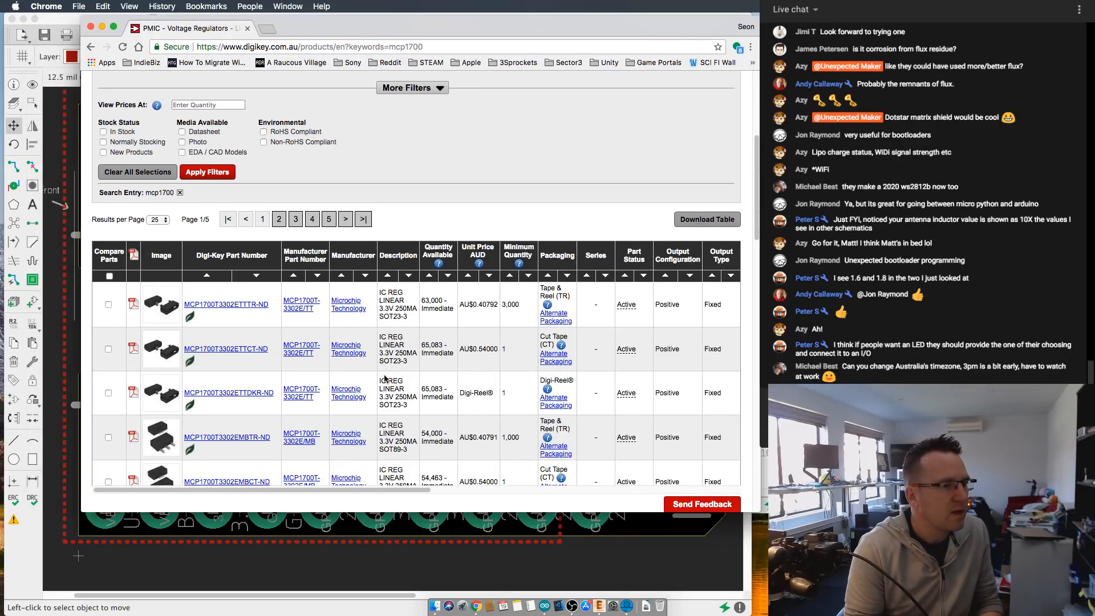
scroll(385, 373, "down", 1)
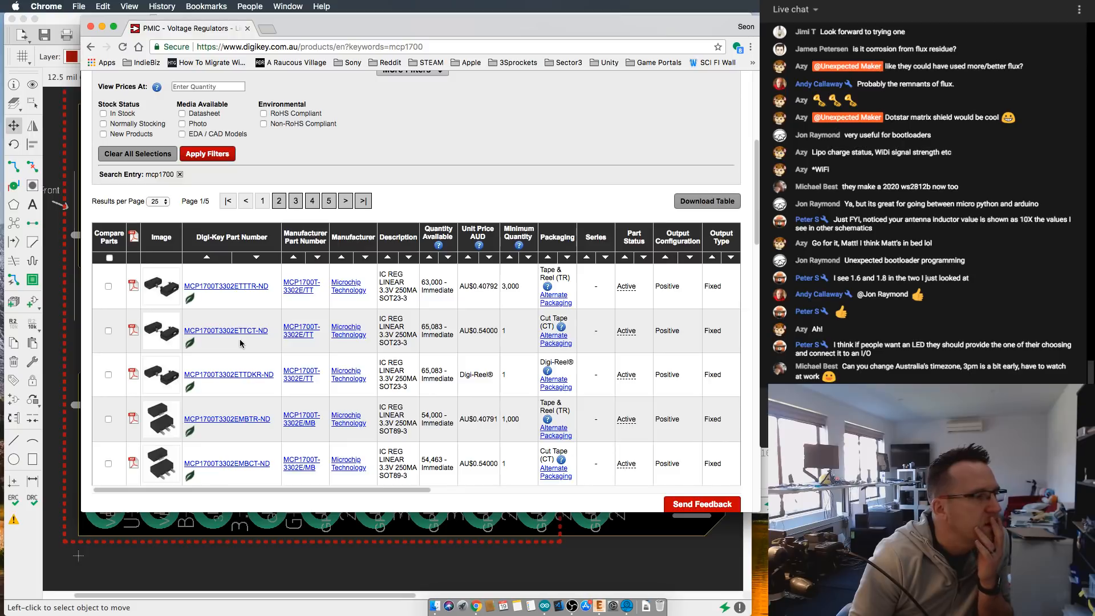
scroll(240, 343, "down", 1)
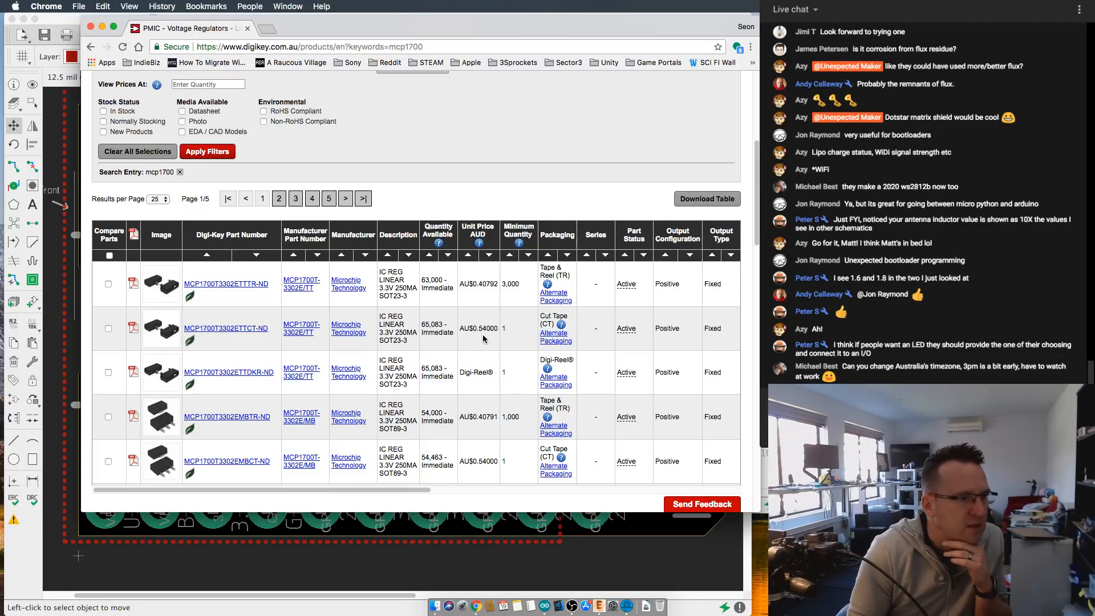
left_click(133, 326)
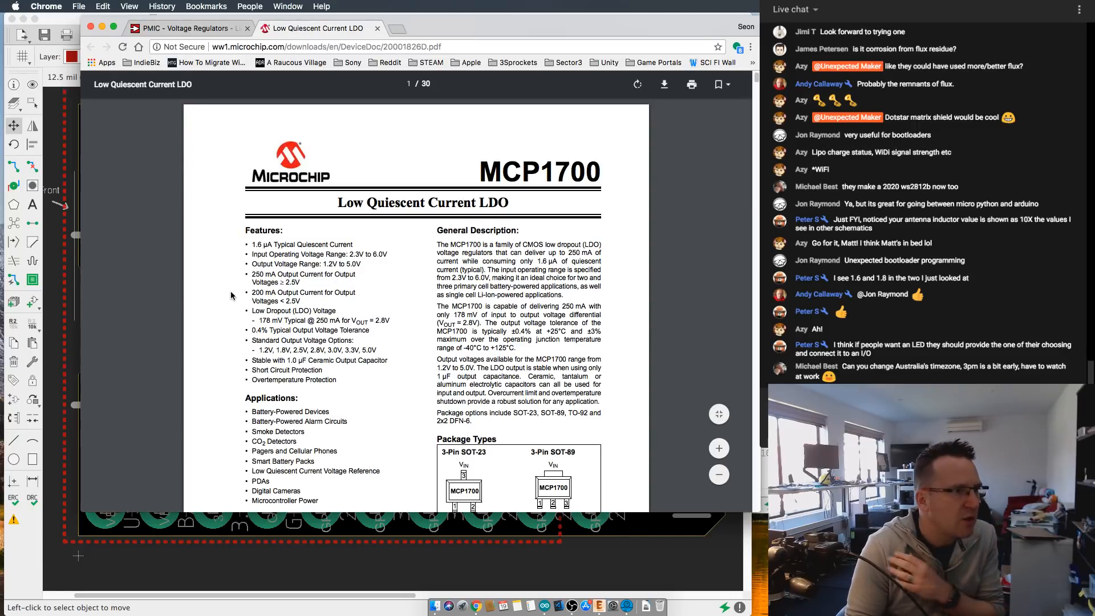
- Reload the MCP1700 datasheet PDF and view the features and package types on its first page
scroll(276, 319, "down", 1)
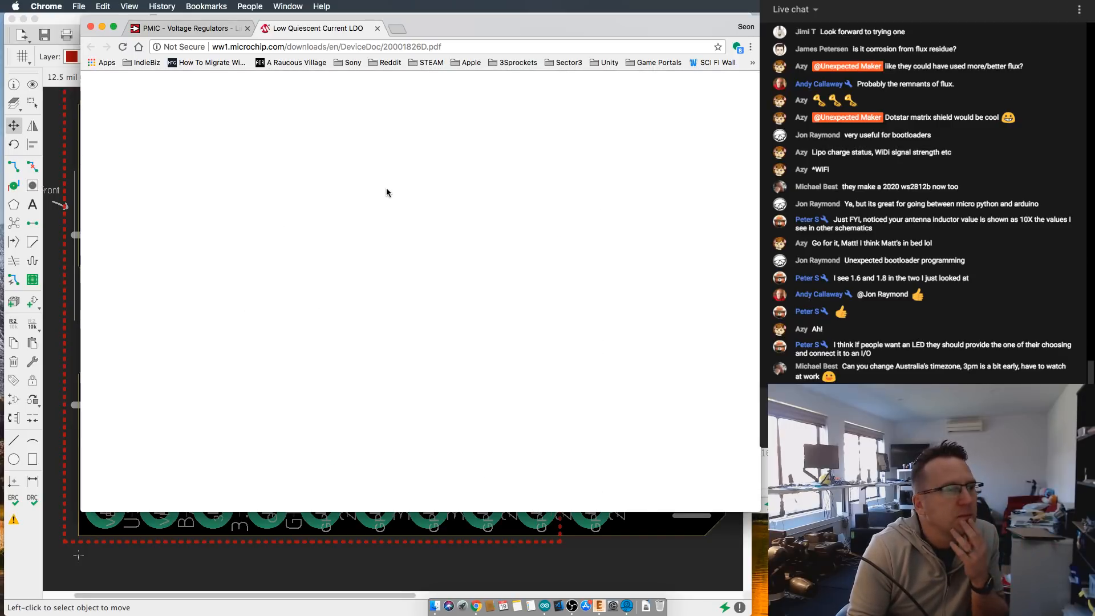
left_click(479, 41)
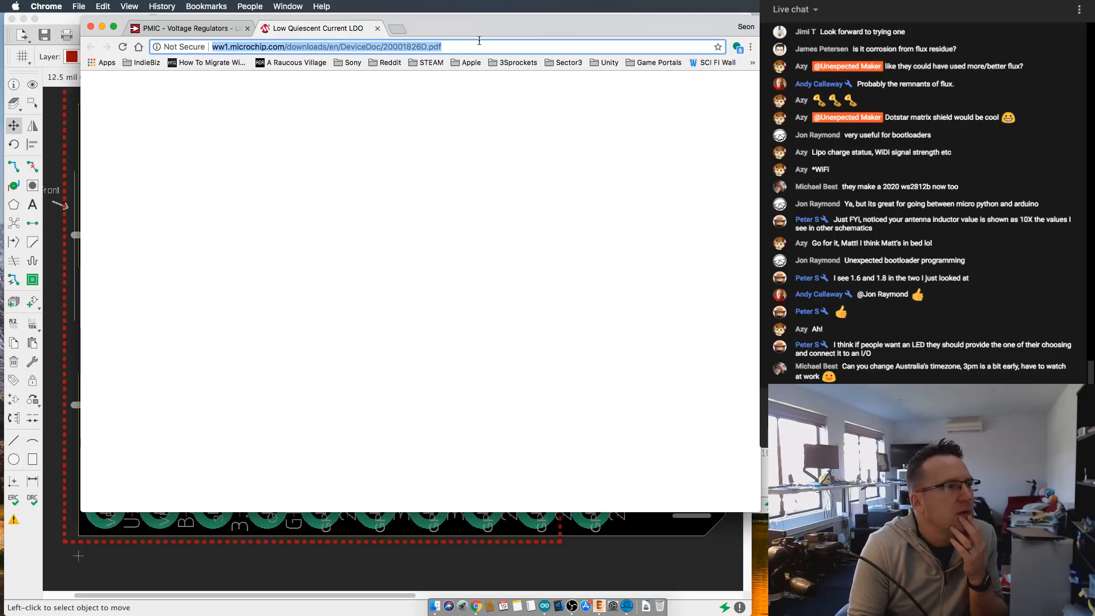
right_click(176, 48)
left_click(183, 50)
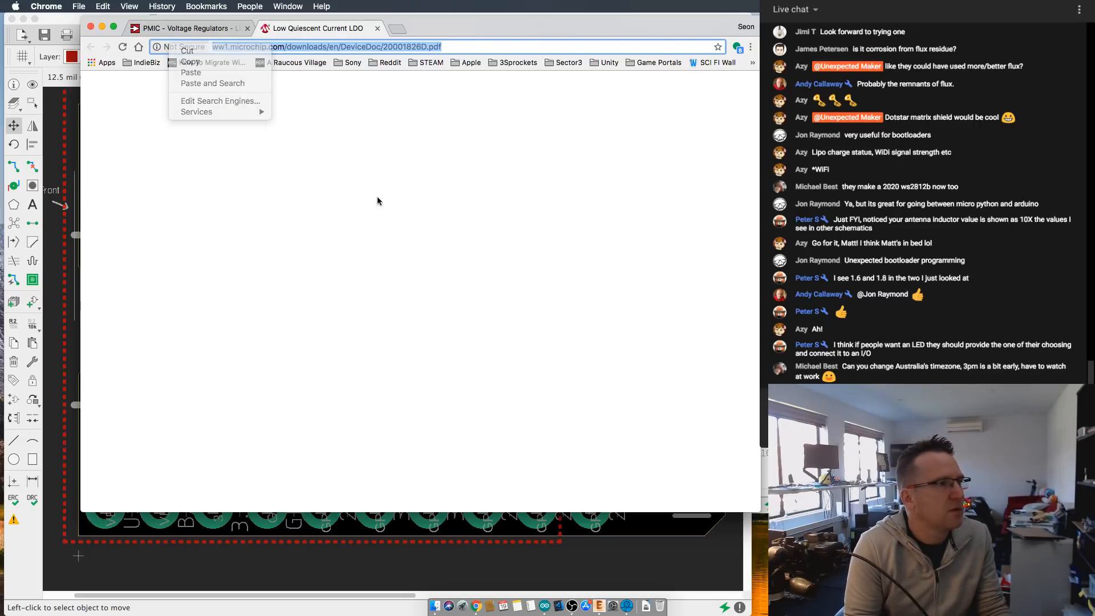
left_click(457, 45)
key("Return")
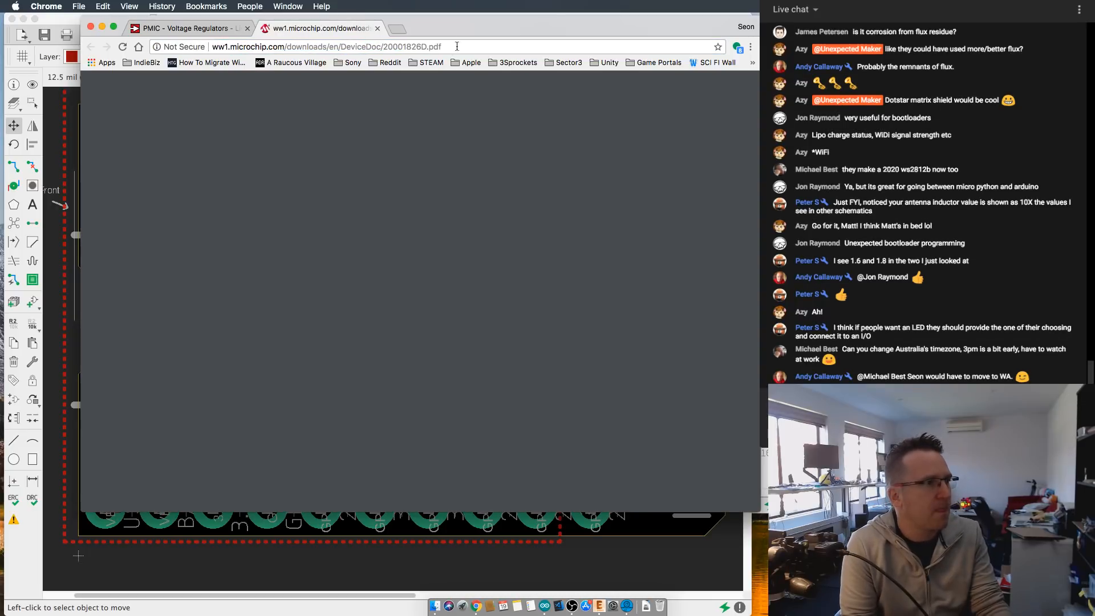
scroll(387, 222, "down", 1)
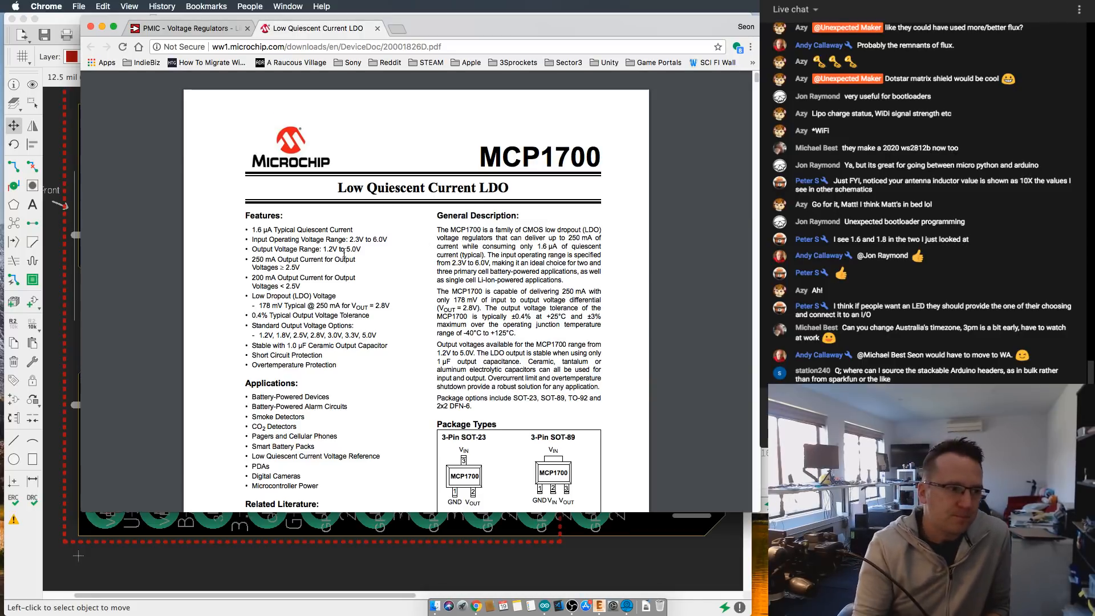
- Read the Features list of the MCP1700 datasheet, checking output current, dropout voltage and standard output voltage options
scroll(401, 364, "down", 1)
scroll(399, 359, "down", 1)
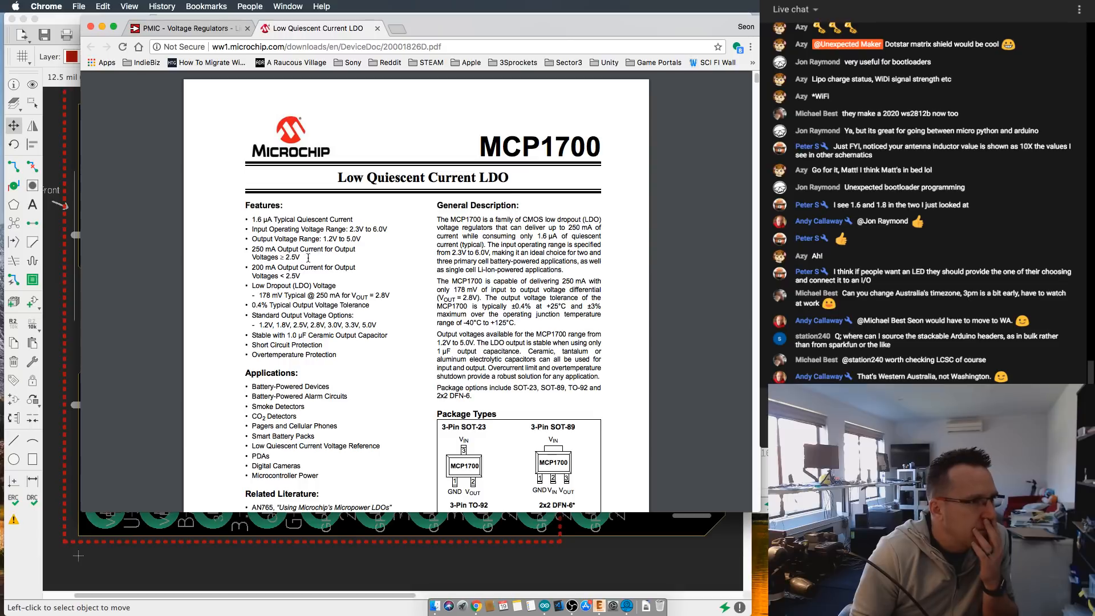
scroll(290, 266, "down", 1)
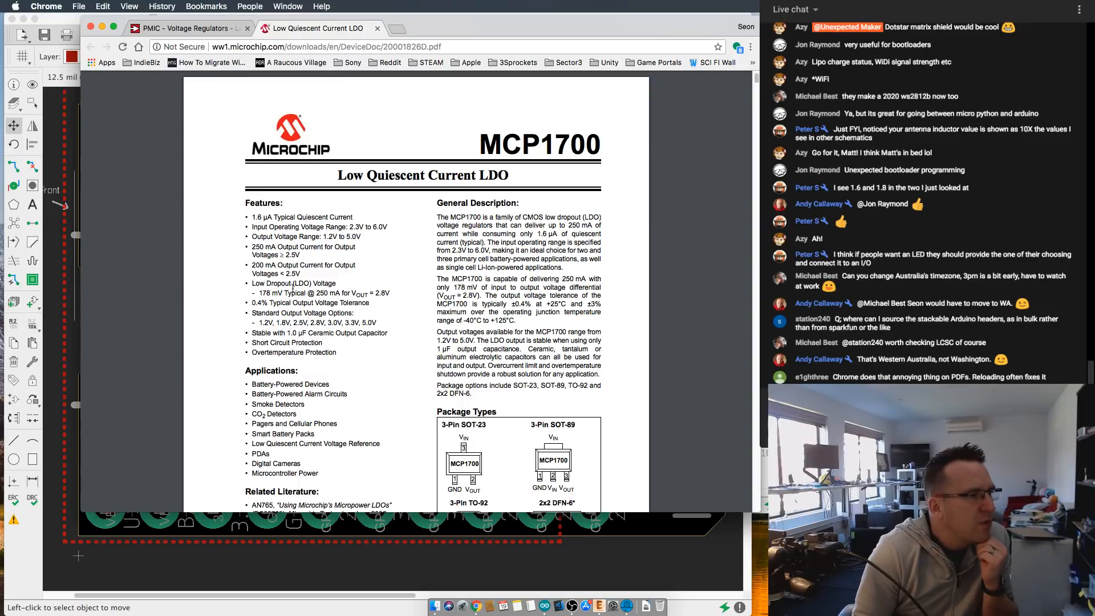
scroll(274, 286, "down", 1)
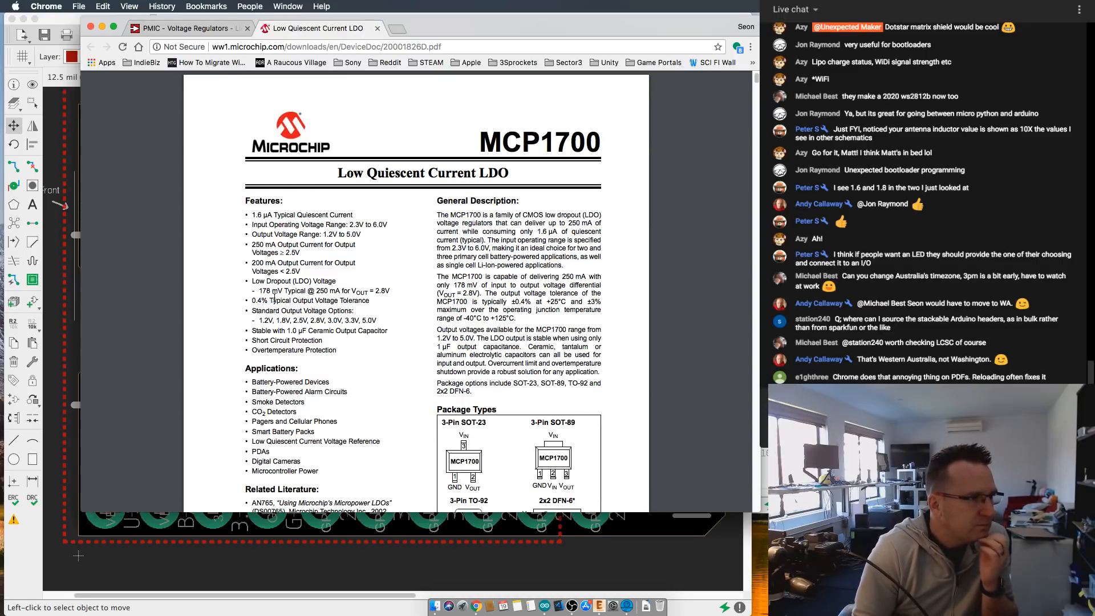
scroll(275, 291, "down", 1)
scroll(284, 296, "down", 3)
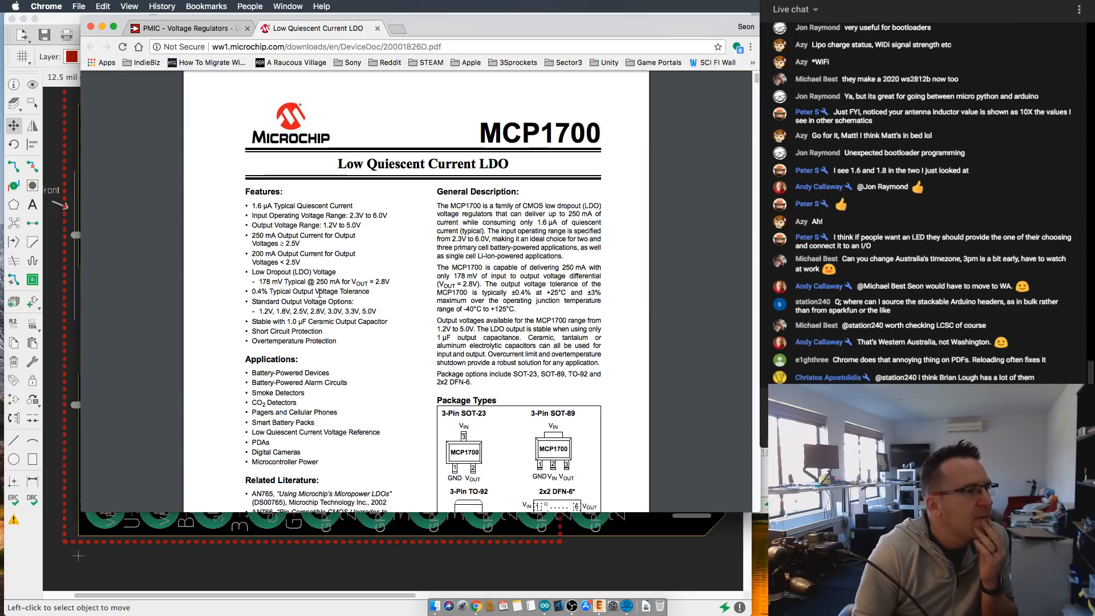
scroll(303, 289, "down", 1)
scroll(288, 302, "down", 1)
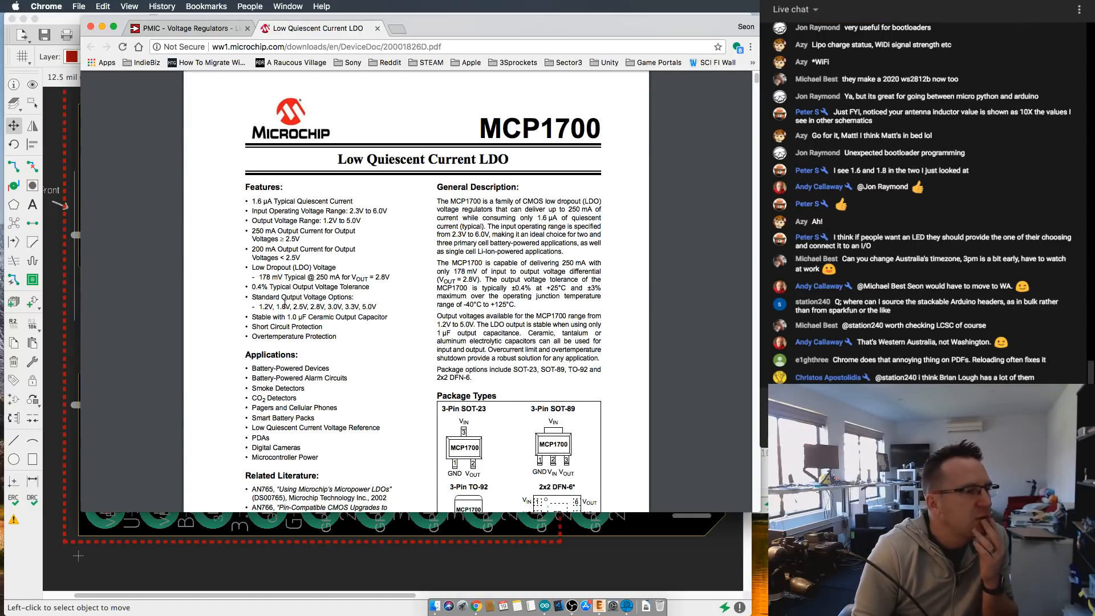
scroll(285, 303, "down", 5)
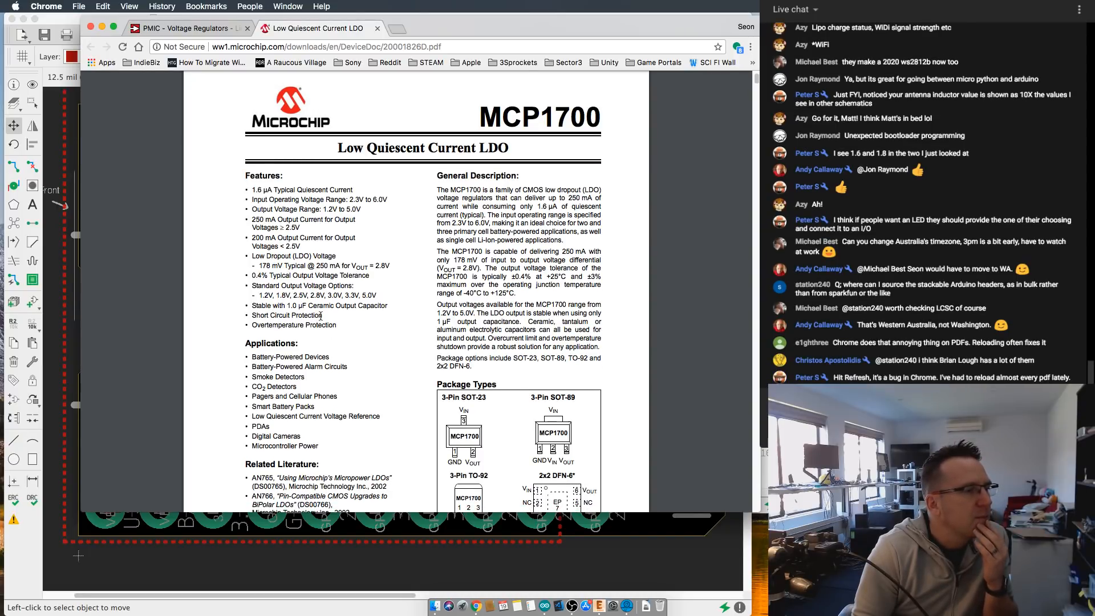
scroll(353, 317, "down", 2)
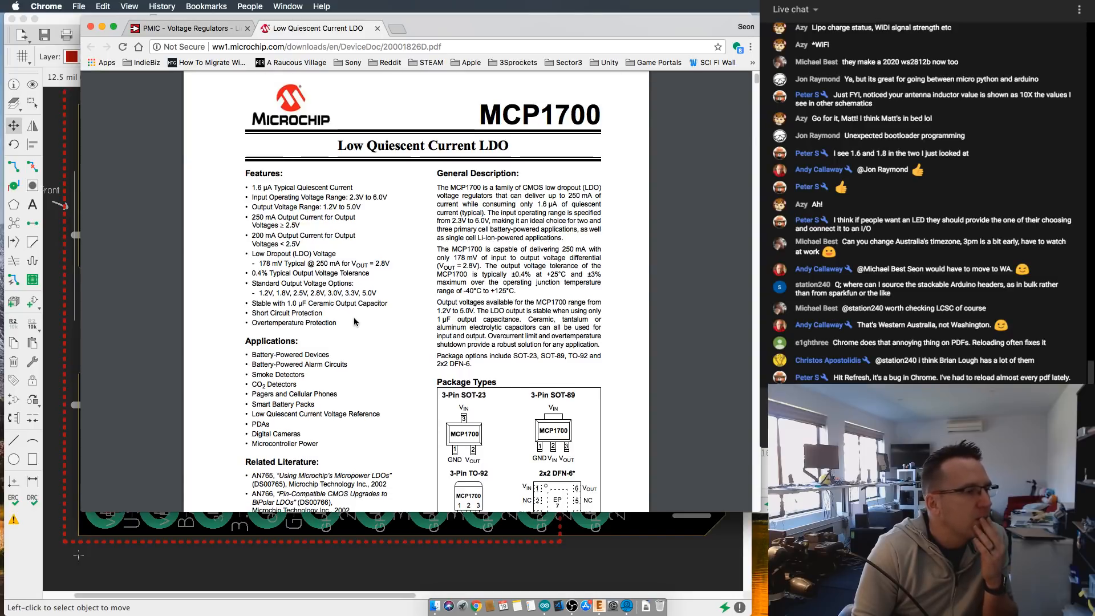
- Examine the applications and Package Types drawings on the first page of the MCP1700 datasheet
scroll(354, 321, "down", 5)
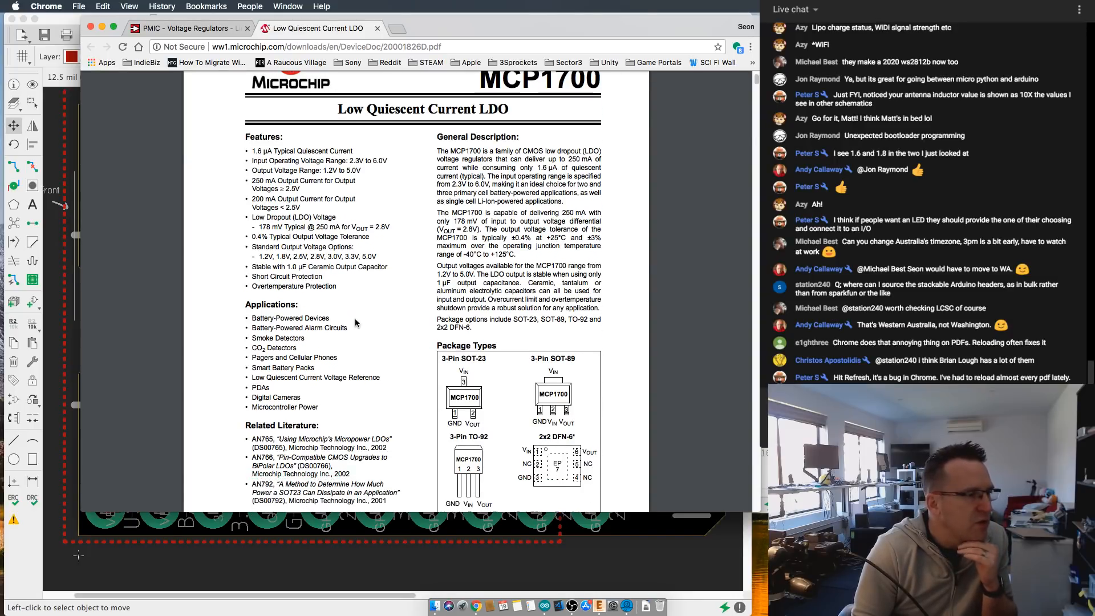
scroll(355, 322, "down", 2)
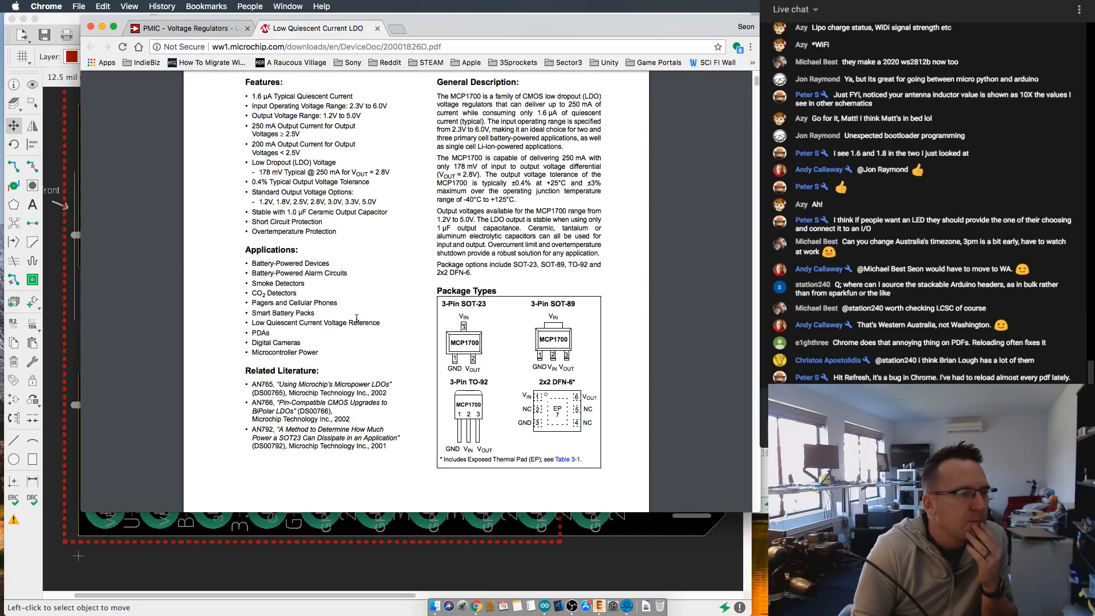
scroll(356, 319, "down", 1)
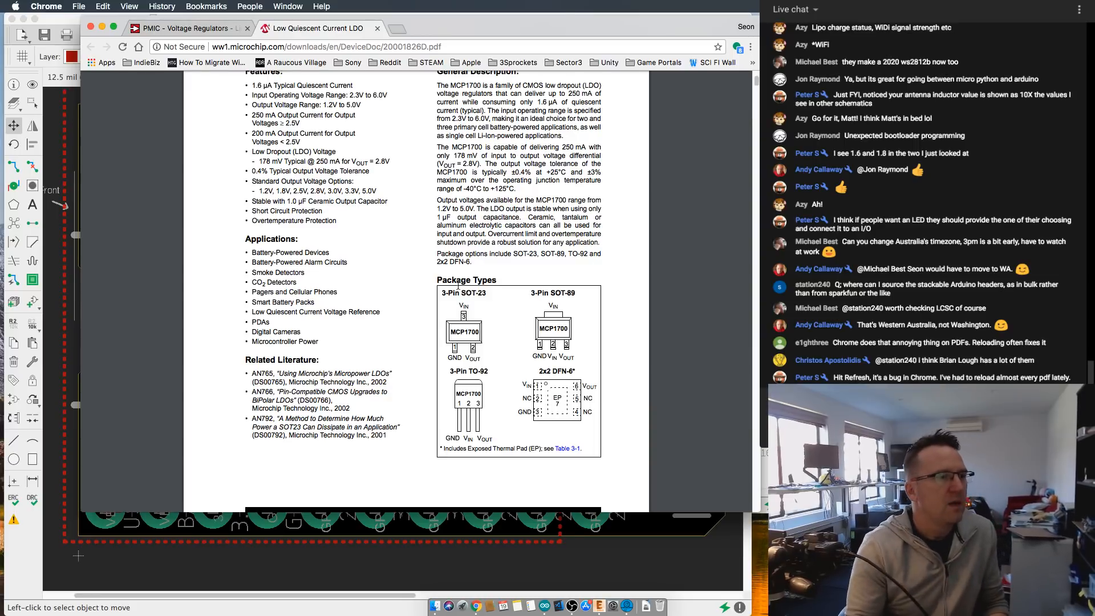
scroll(439, 277, "up", 1)
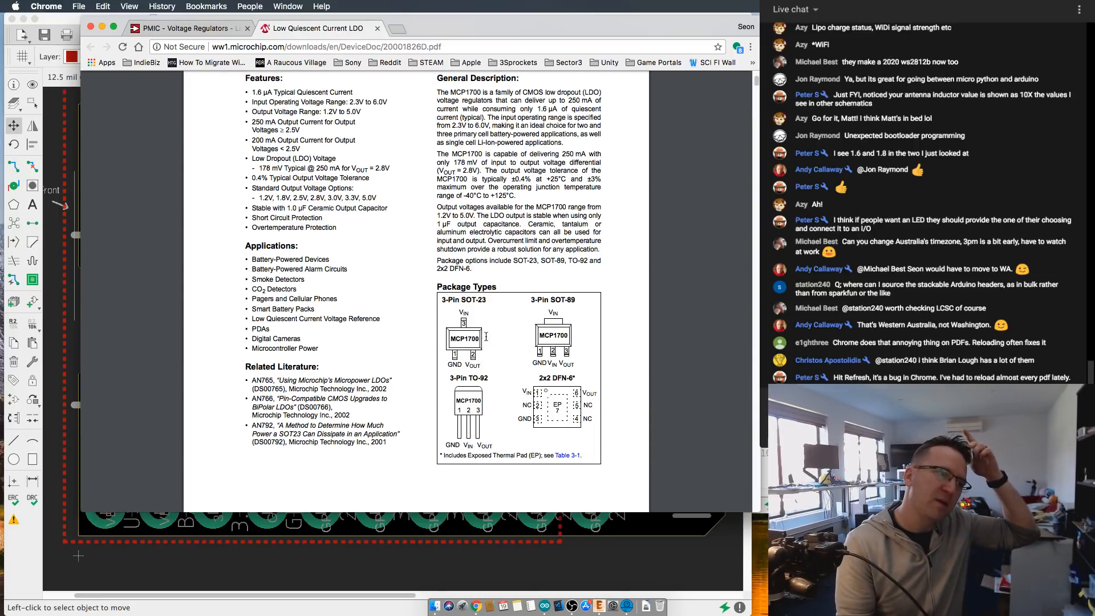
scroll(479, 328, "up", 3)
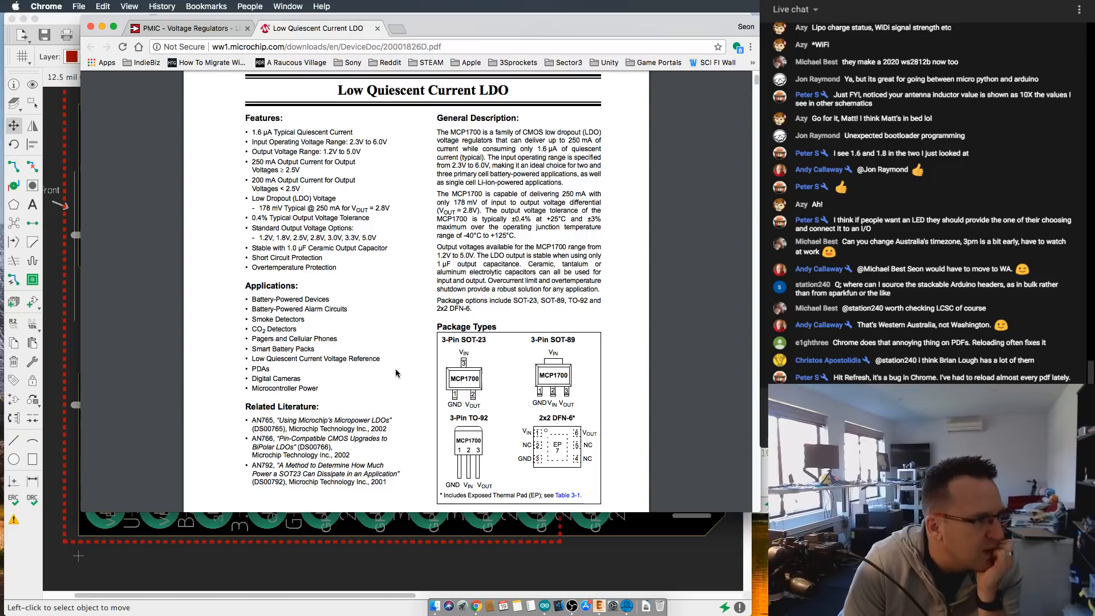
scroll(317, 266, "up", 1)
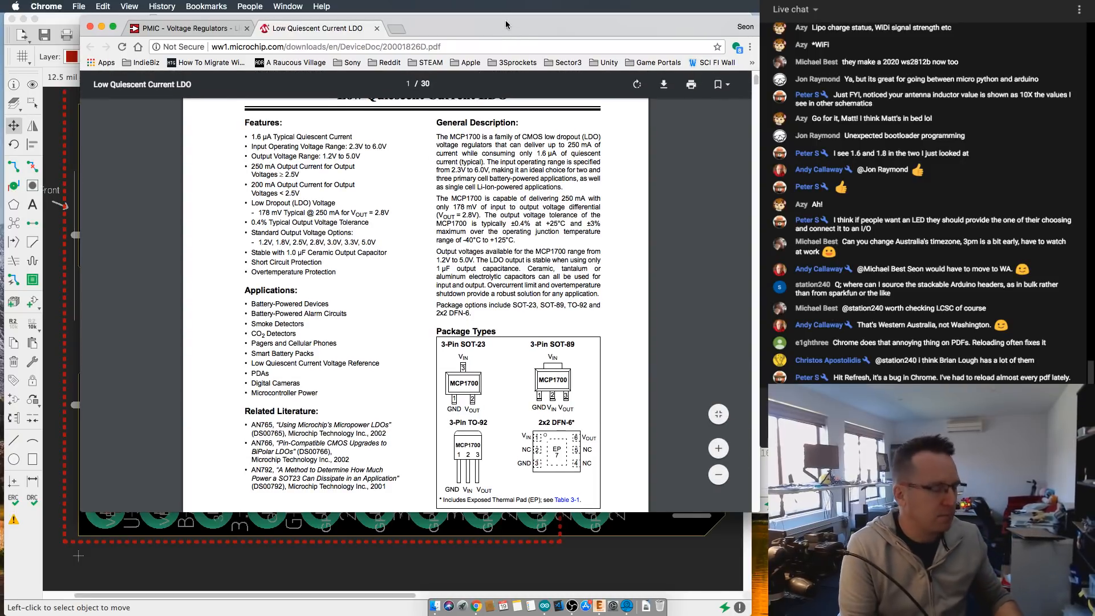
- Open lcsc.com in a new browser tab and dismiss the first-order coupon popup
left_click(395, 29)
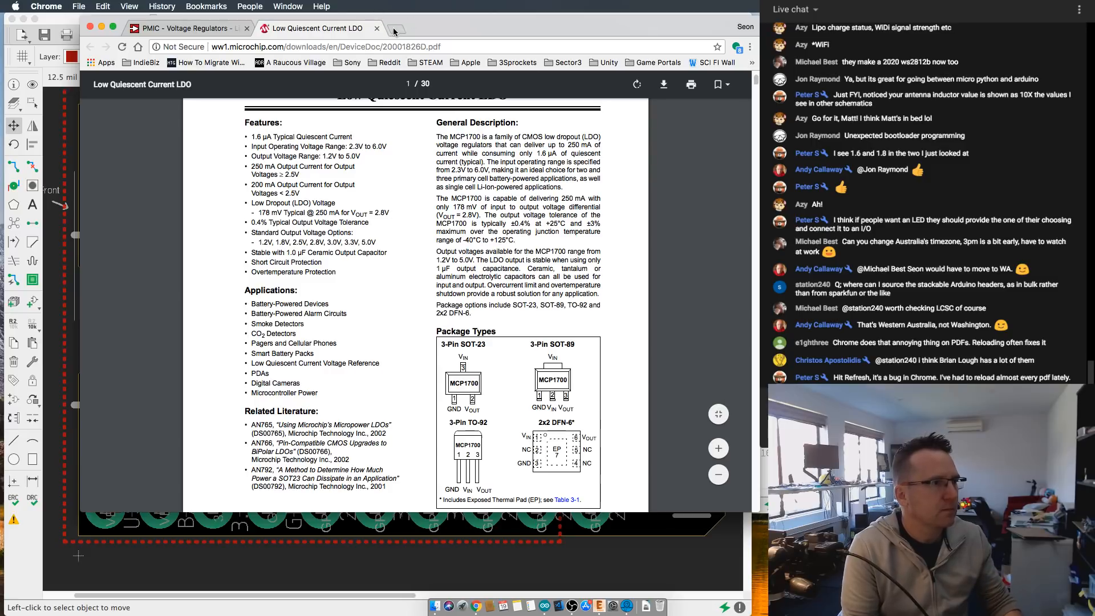
type("lc")
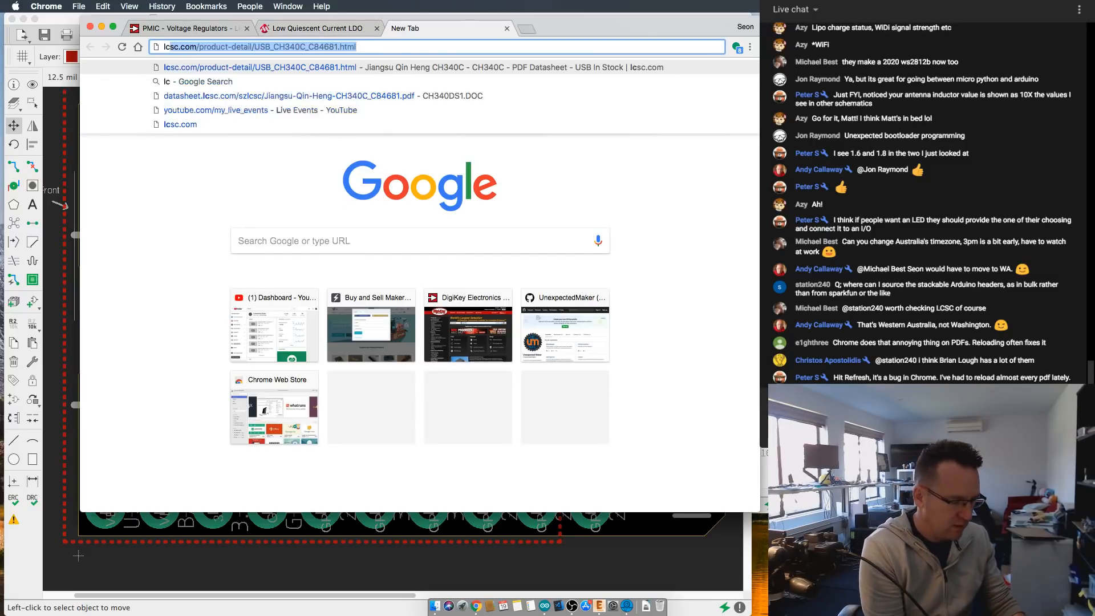
type("s")
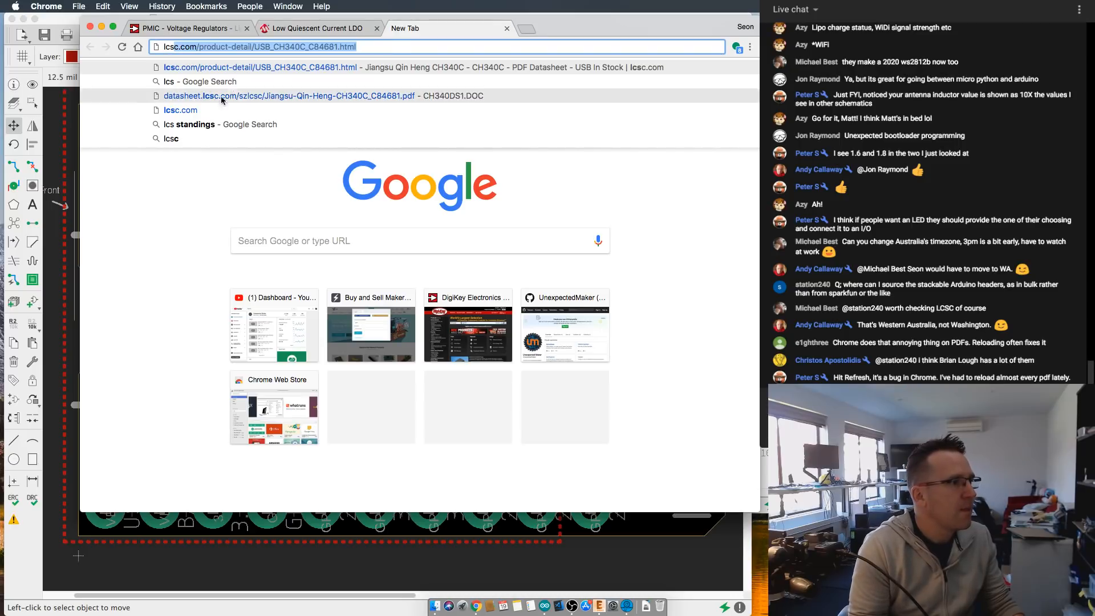
left_click(195, 109)
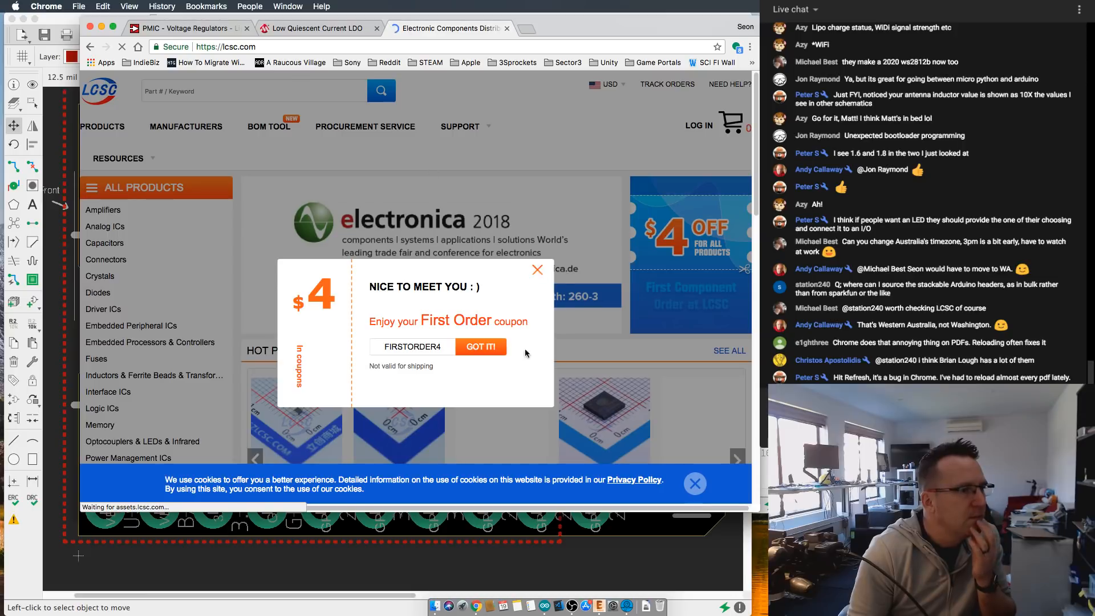
left_click(536, 272)
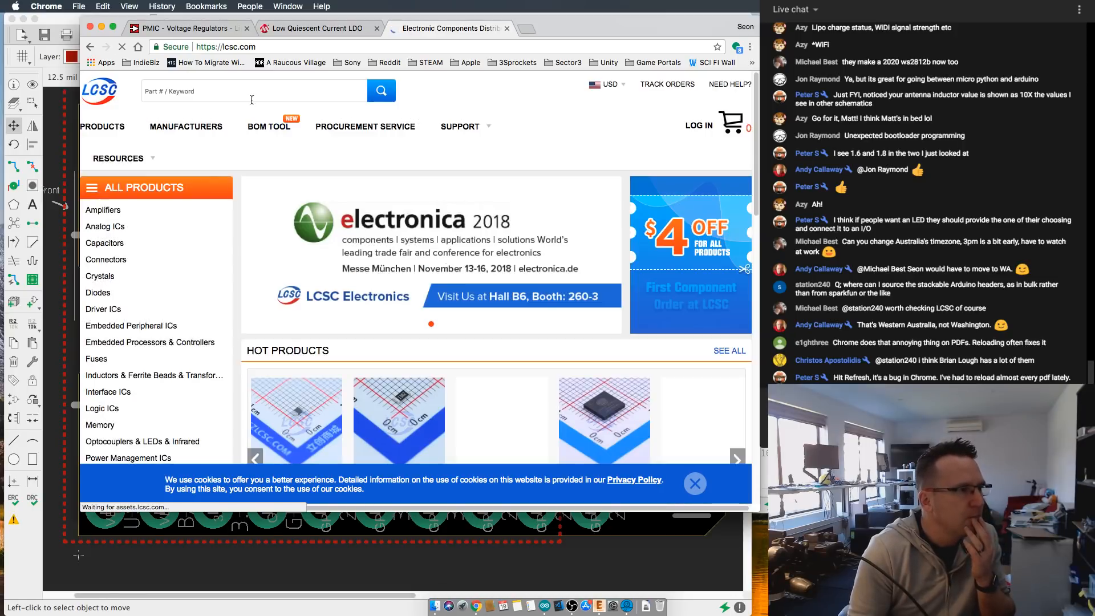
- Search the LCSC site for mcp1700
left_click(251, 98)
type("mcp1")
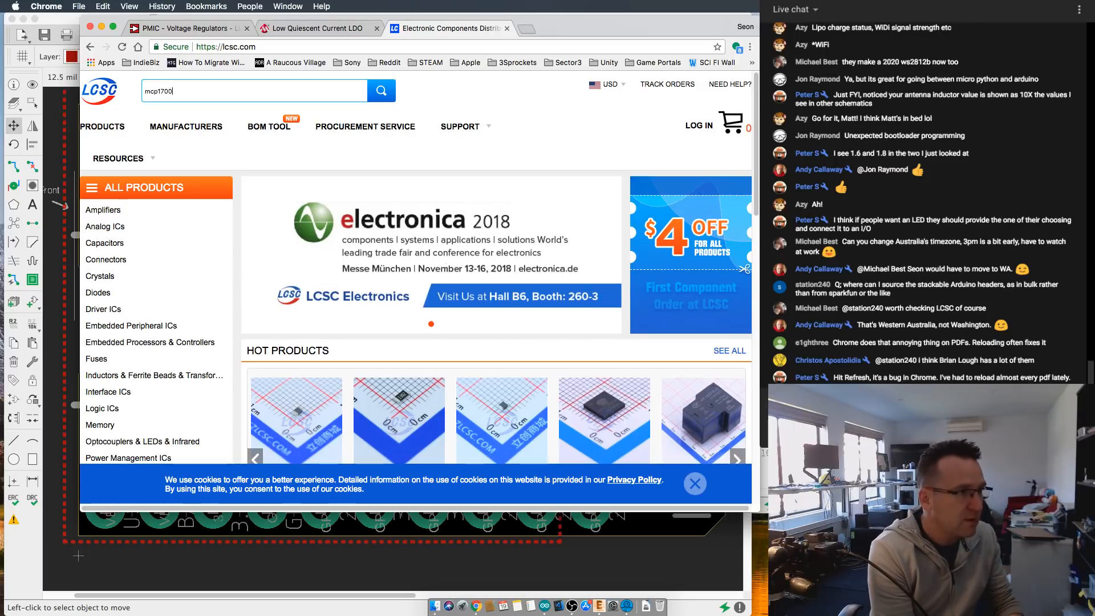
type("700")
key("Return")
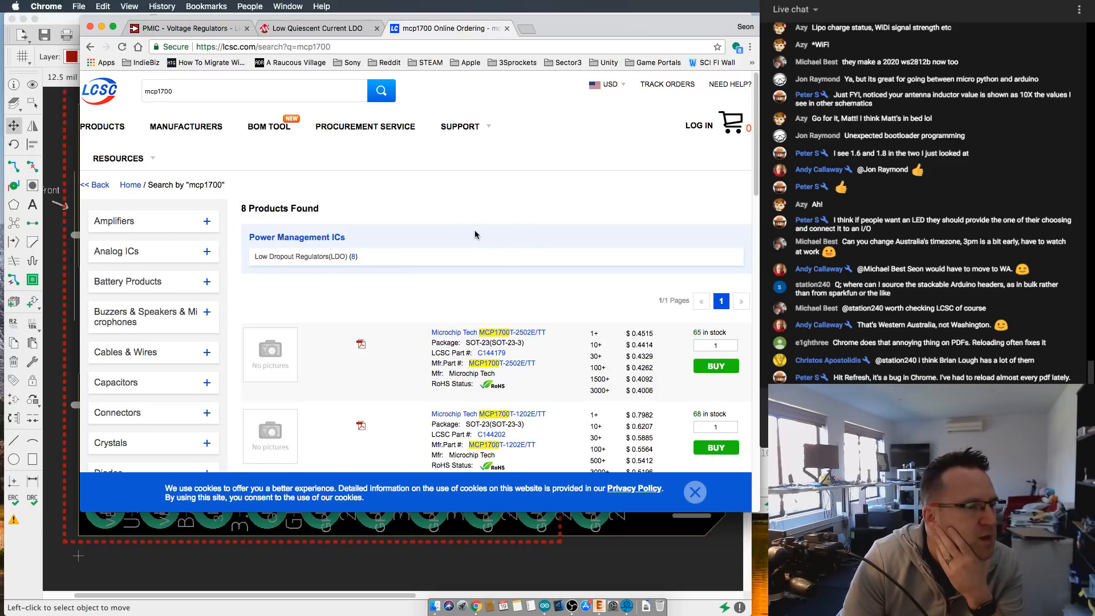
scroll(474, 232, "down", 1)
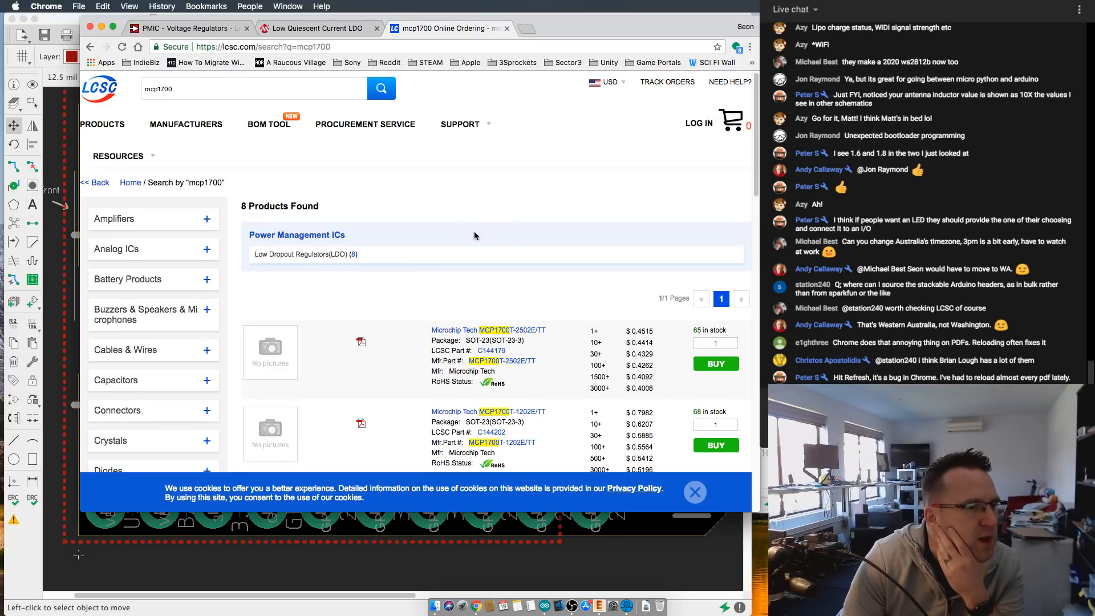
- Go back to the Digi-Key mcp1700 results and check the listed parts' prices, stock and packages against LCSC
double_click(602, 28)
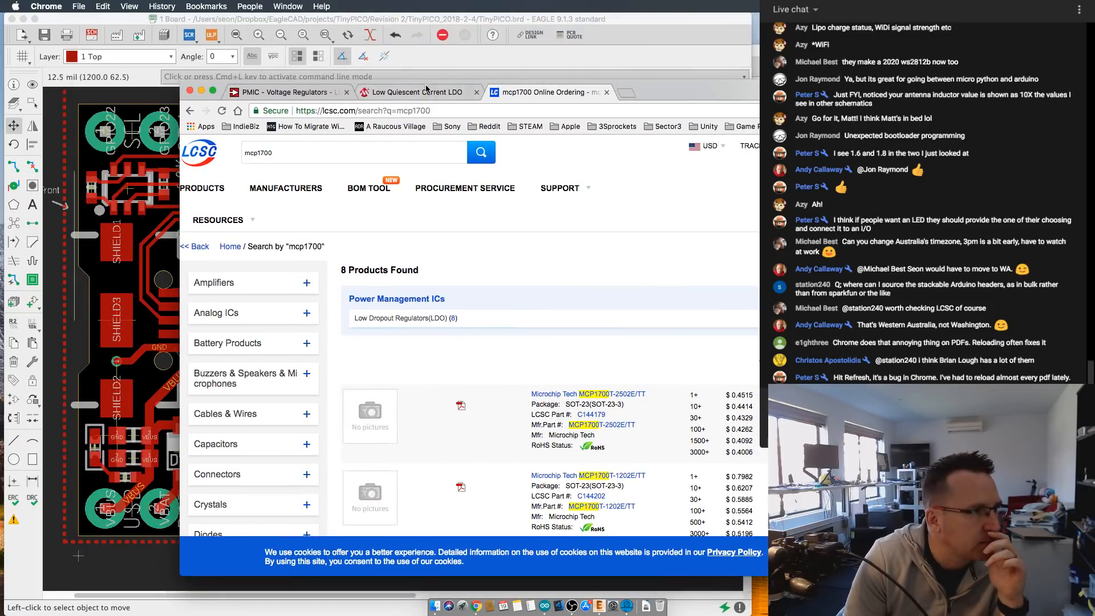
left_click(422, 92)
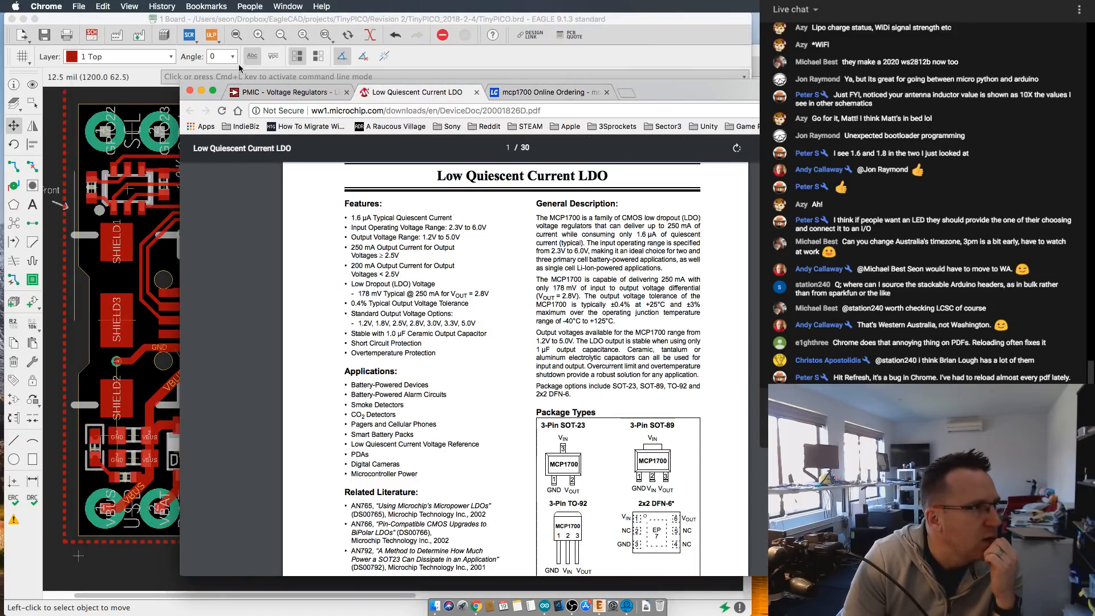
left_click(282, 94)
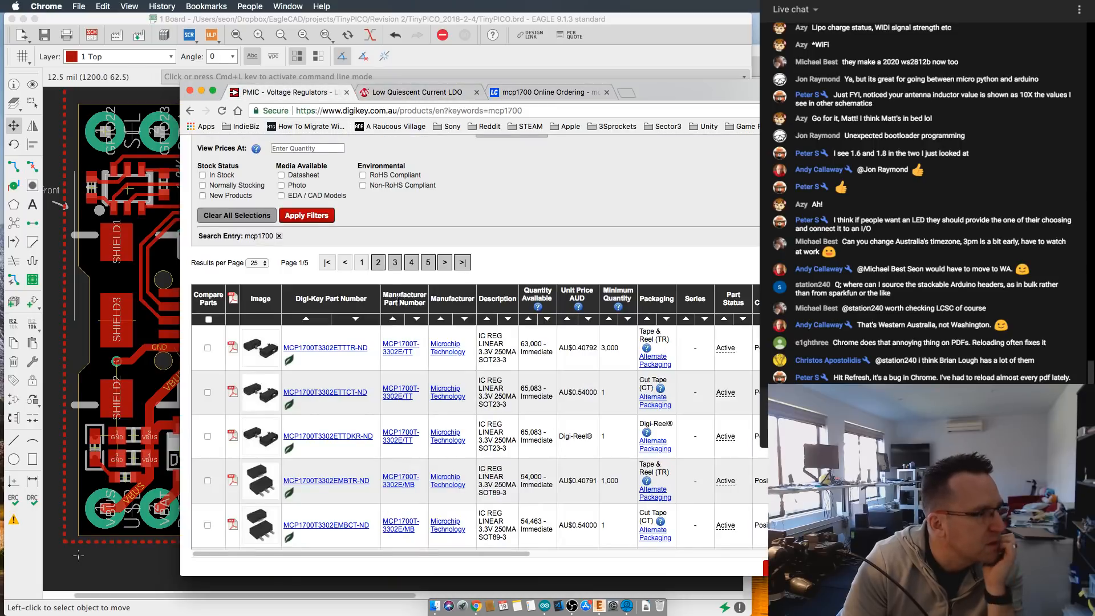
scroll(388, 393, "down", 5)
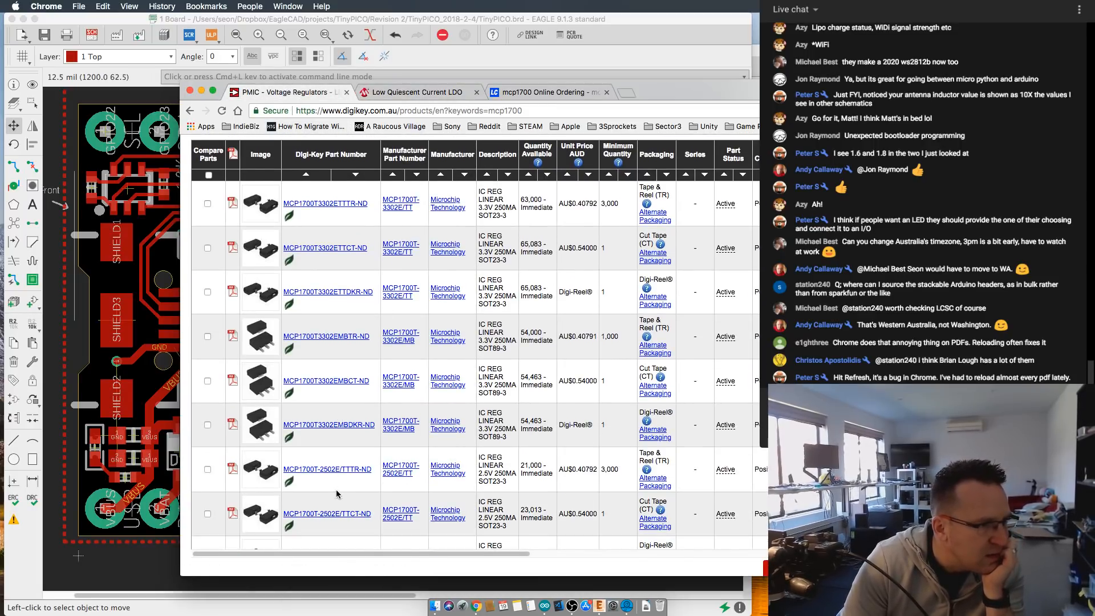
scroll(416, 490, "up", 3)
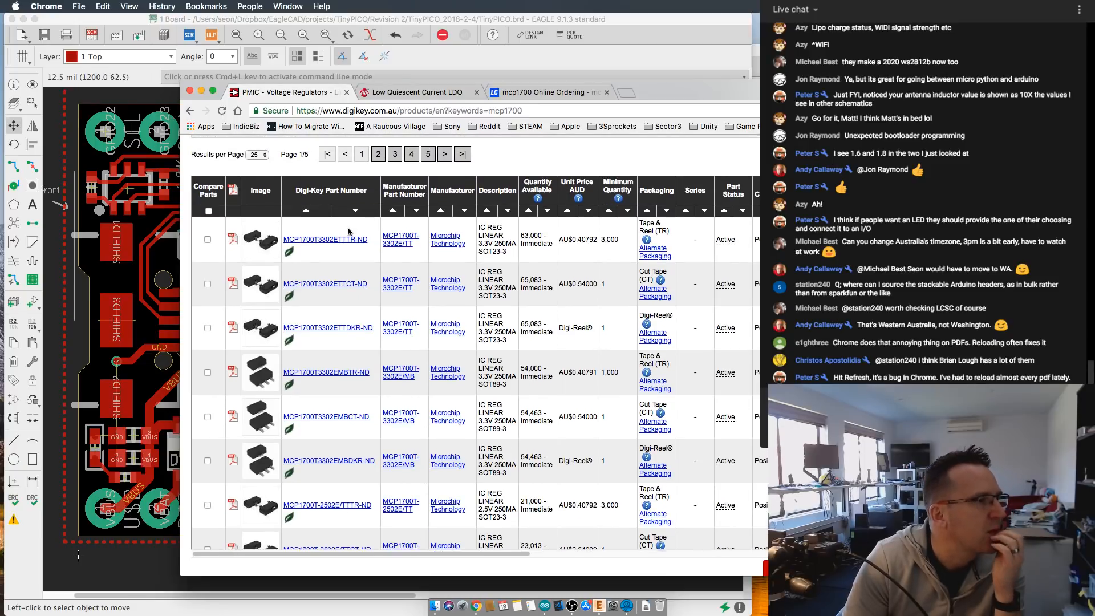
scroll(348, 232, "up", 1)
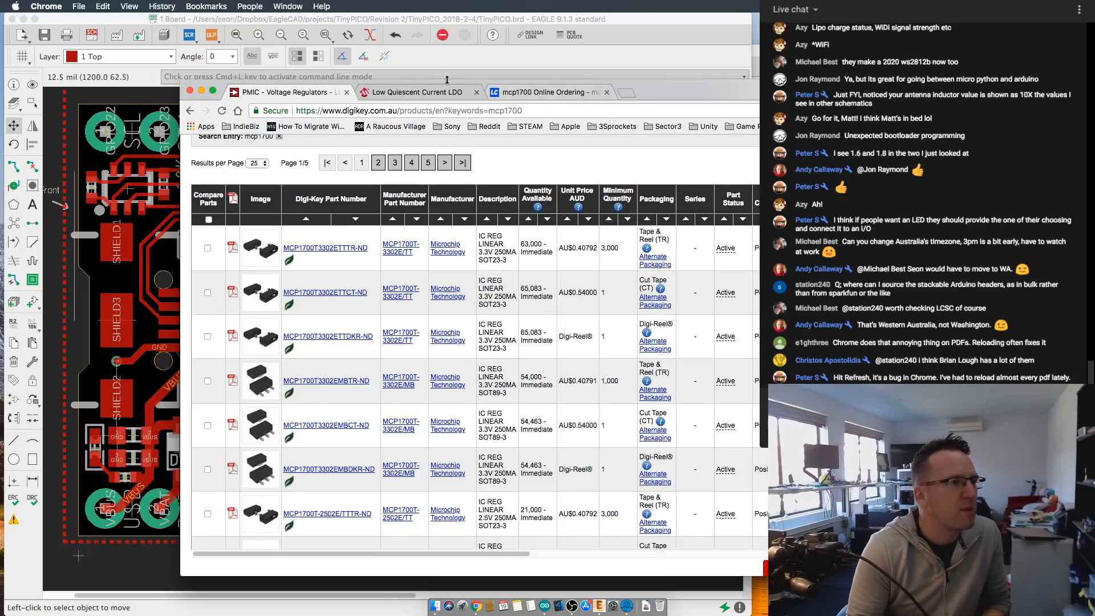
- Return to the LCSC mcp1700 results and open their Low Dropout Regulators(LDO) category
left_click(544, 92)
scroll(380, 222, "down", 3)
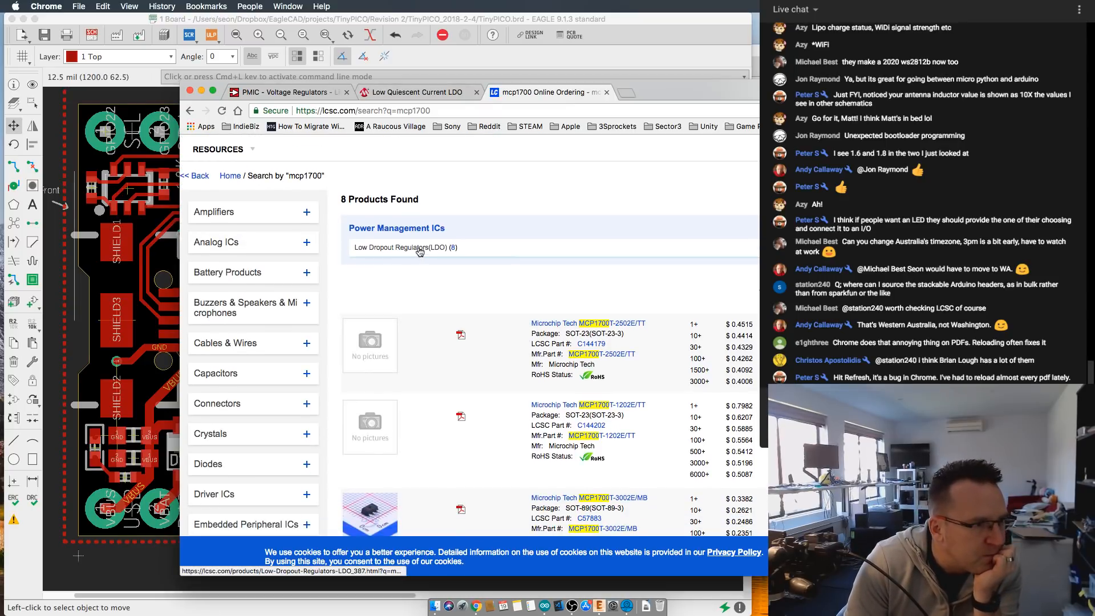
left_click(419, 249)
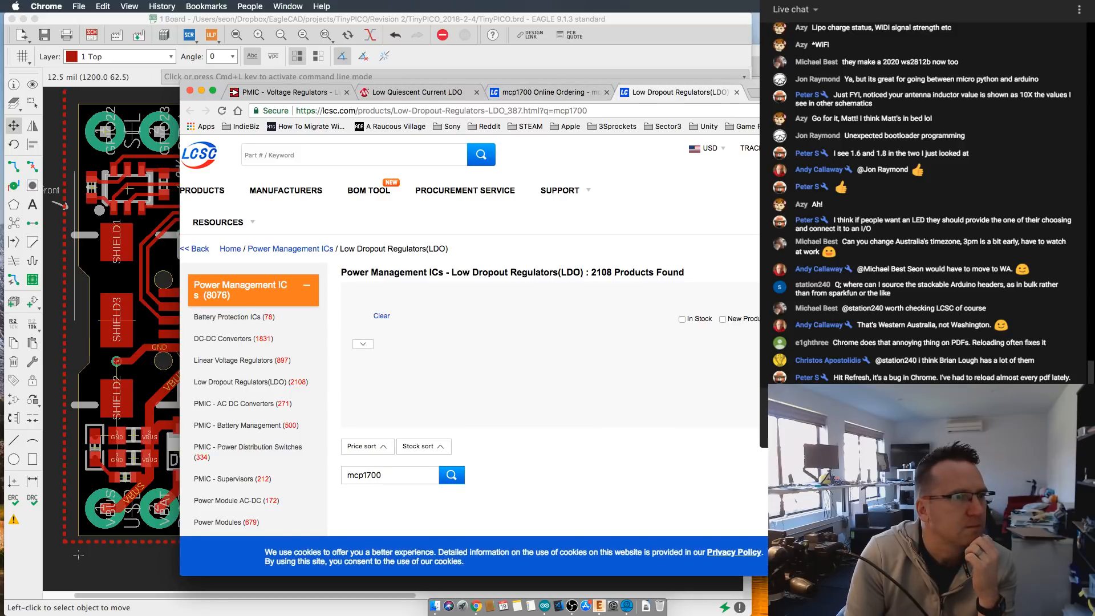
- Reposition the browser window and sort the LCSC mcp1700 regulator listings by price
left_click_drag(502, 83, 475, 33)
scroll(526, 303, "down", 5)
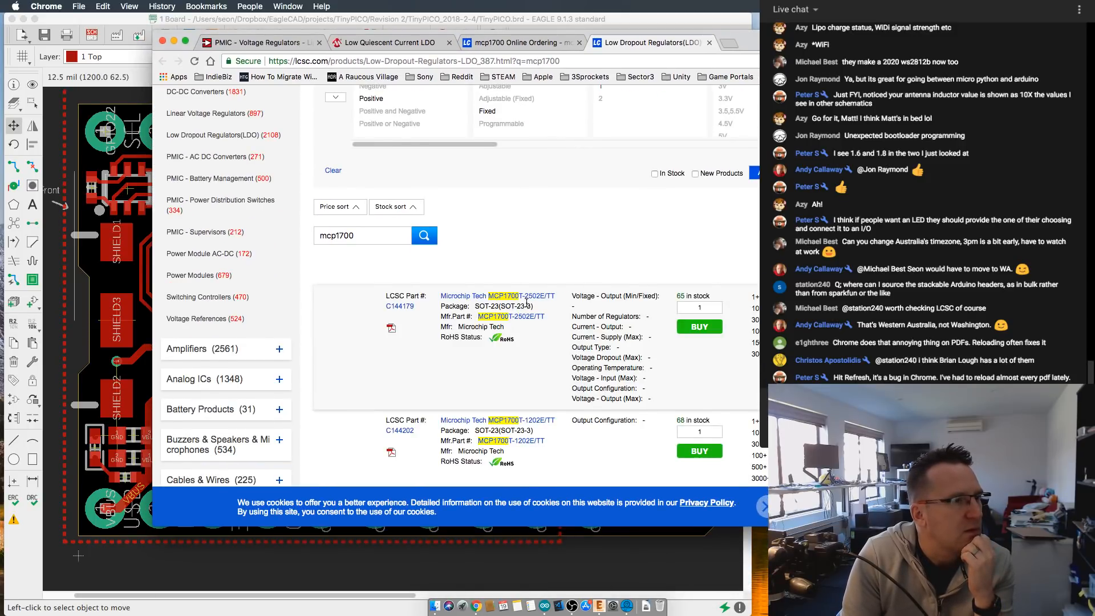
scroll(526, 302, "down", 1)
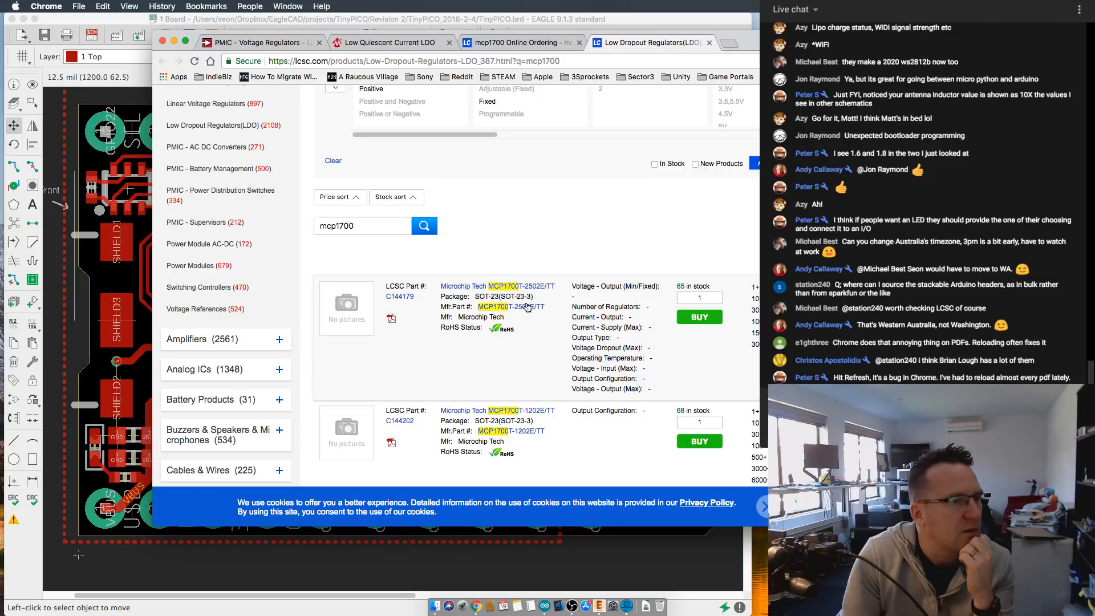
left_click(351, 197)
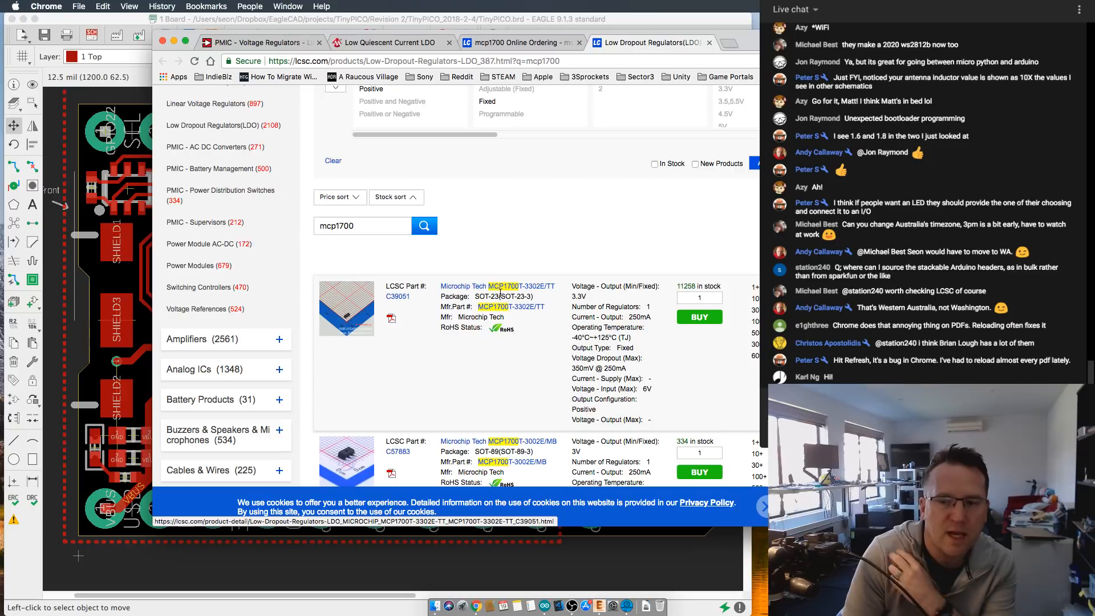
- Filter the LCSC mcp1700 regulator listings to the SOT-23(SOT-23-3) package
scroll(551, 359, "up", 1)
scroll(565, 265, "up", 5)
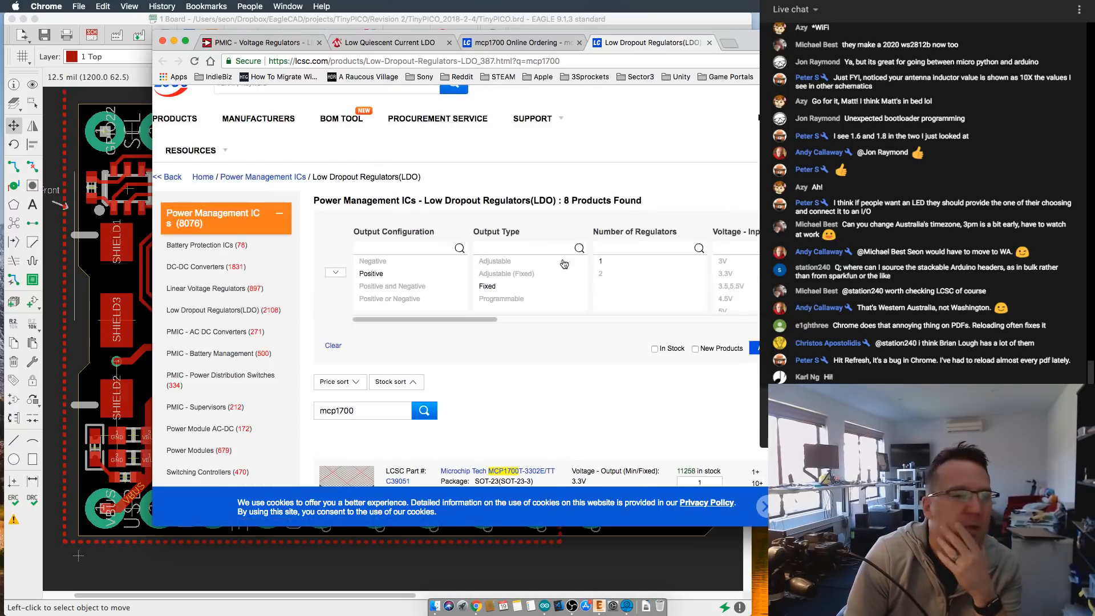
scroll(457, 293, "down", 1)
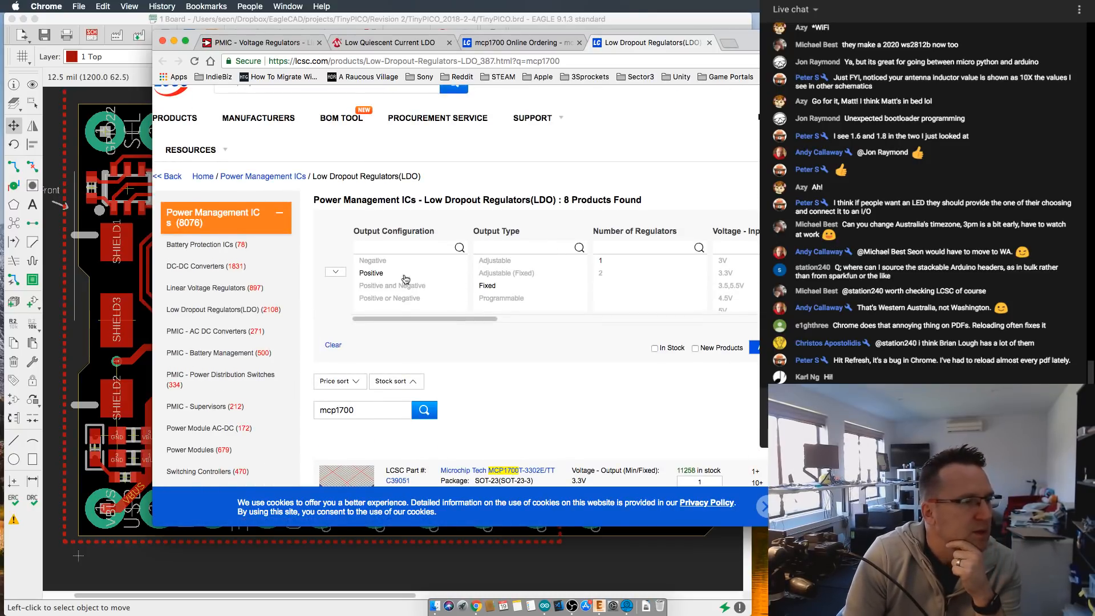
scroll(475, 319, "up", 1)
scroll(494, 331, "right", 3)
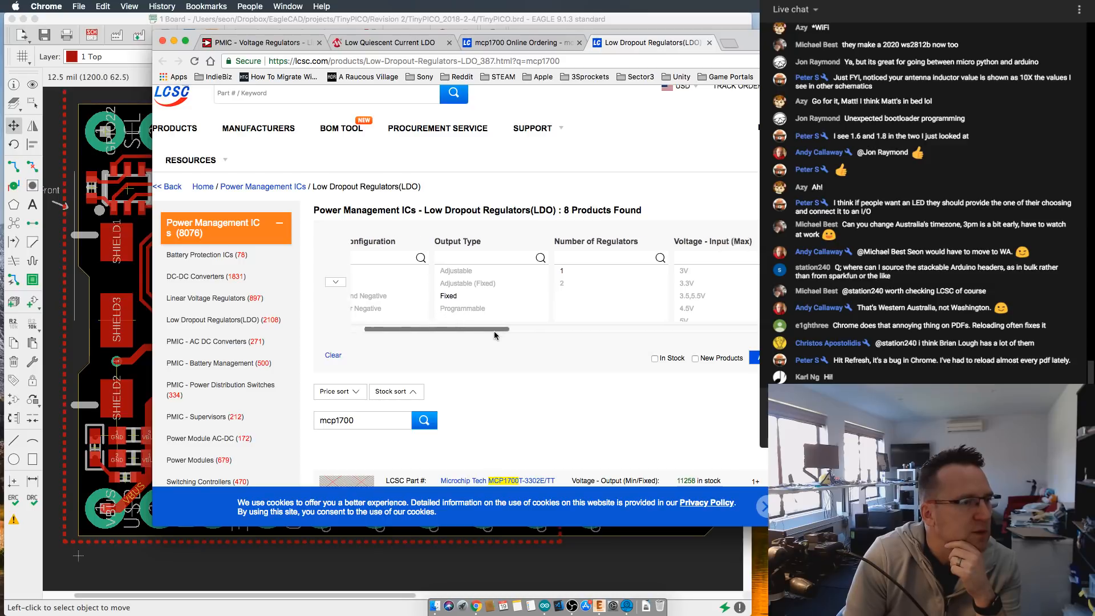
scroll(509, 342, "right", 5)
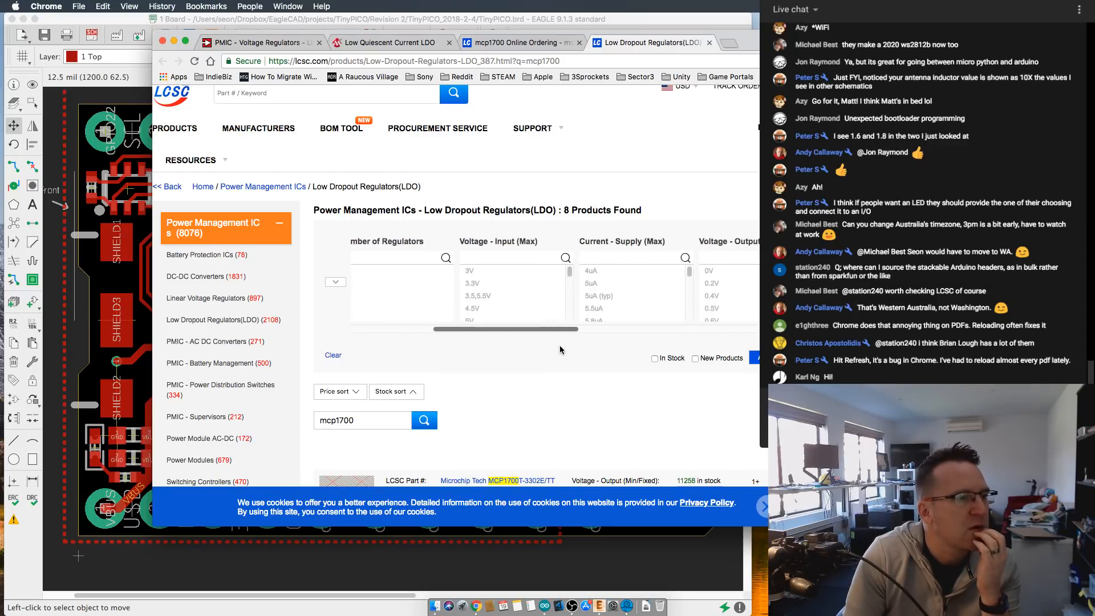
scroll(543, 333, "right", 8)
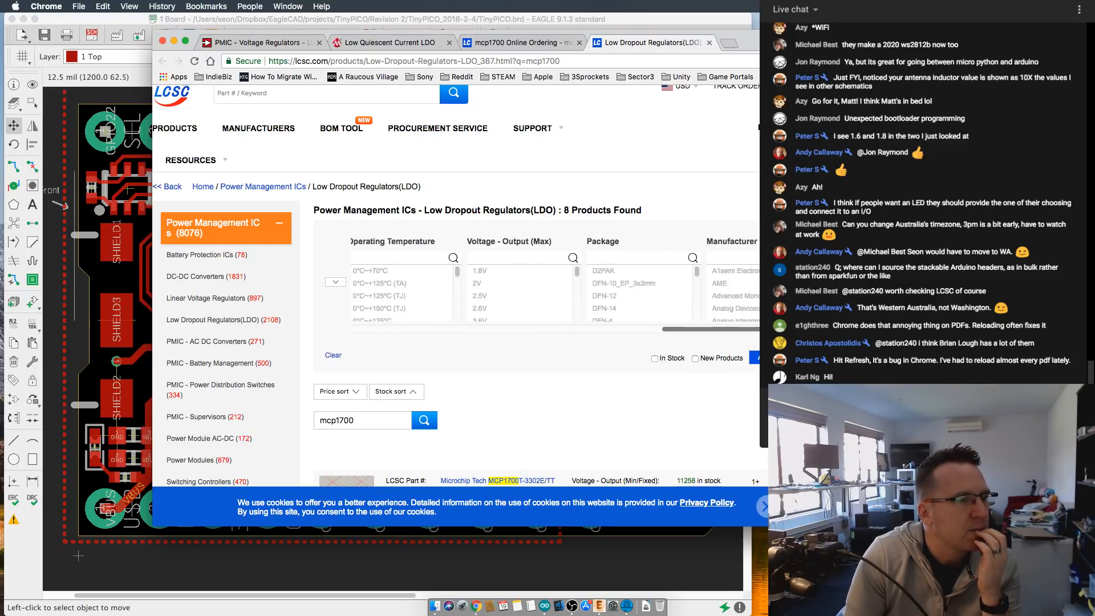
scroll(601, 285, "down", 6)
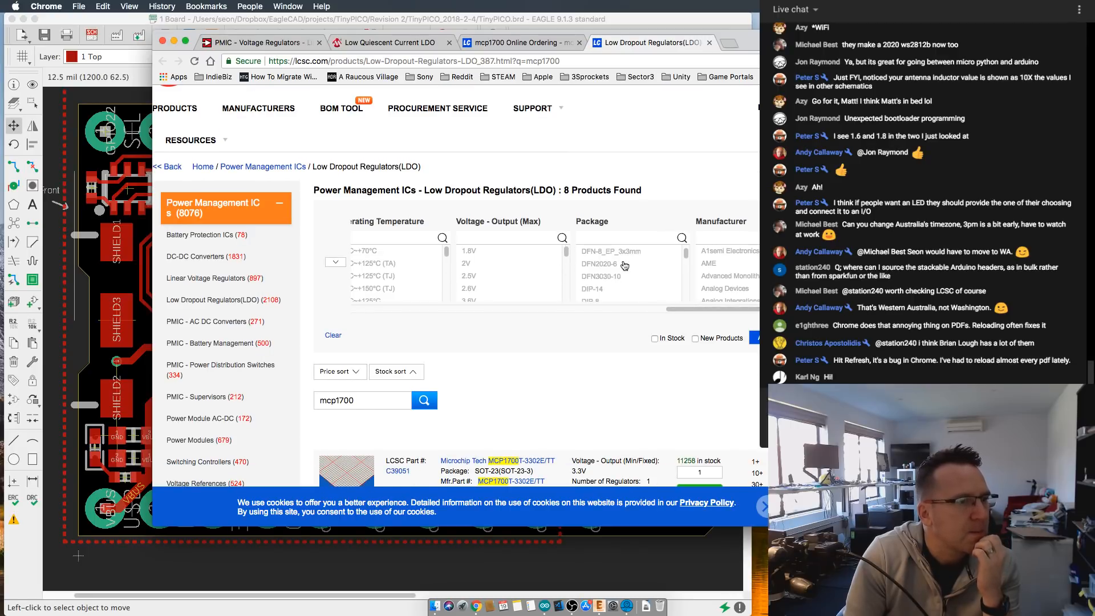
scroll(624, 269, "down", 8)
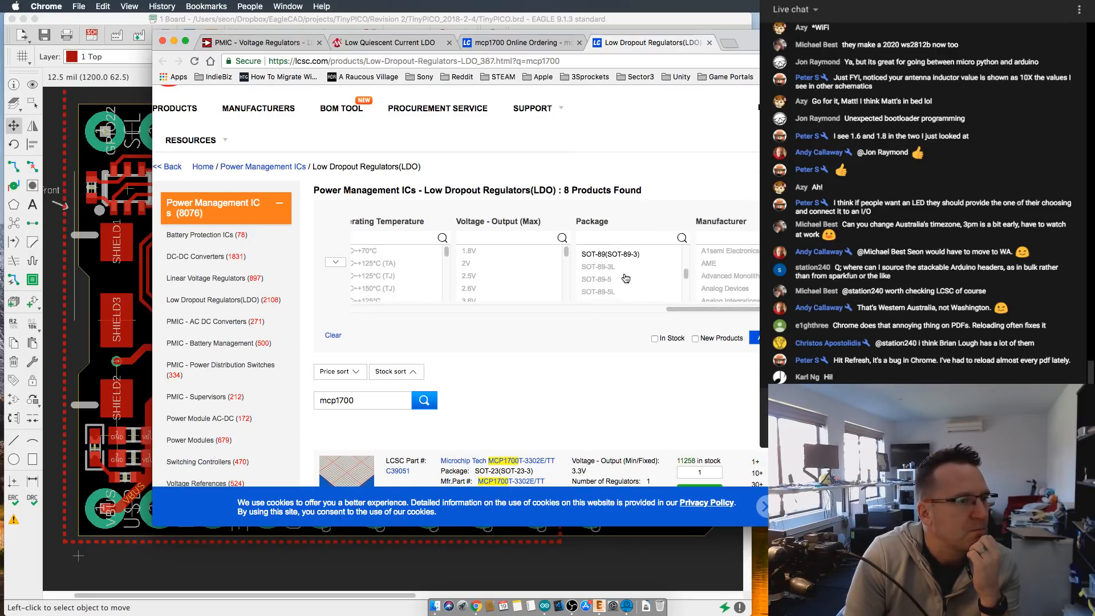
scroll(633, 288, "down", 5)
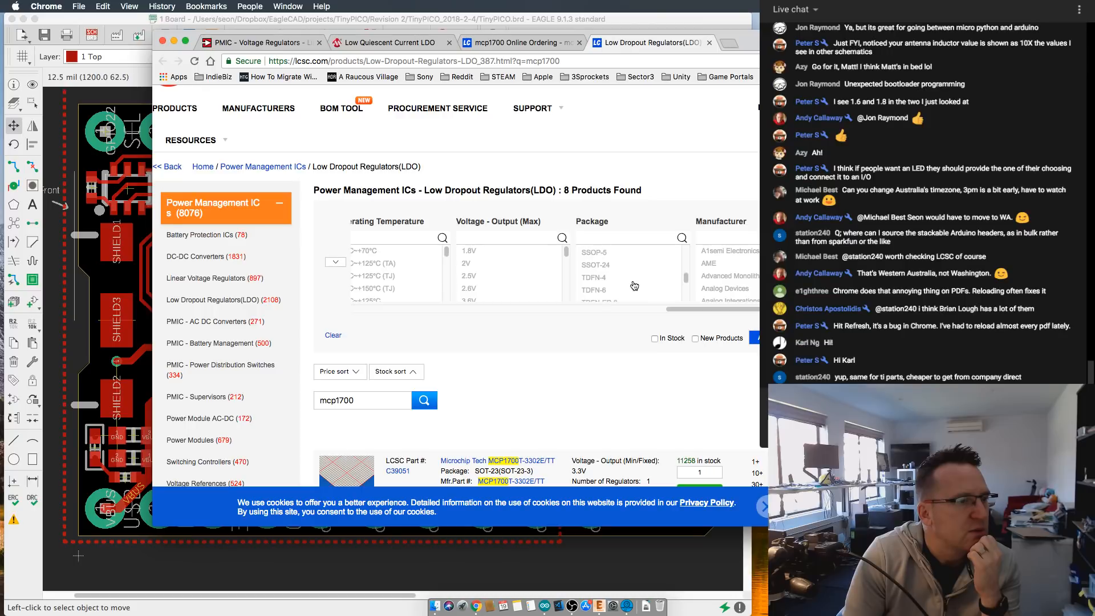
scroll(635, 286, "down", 6)
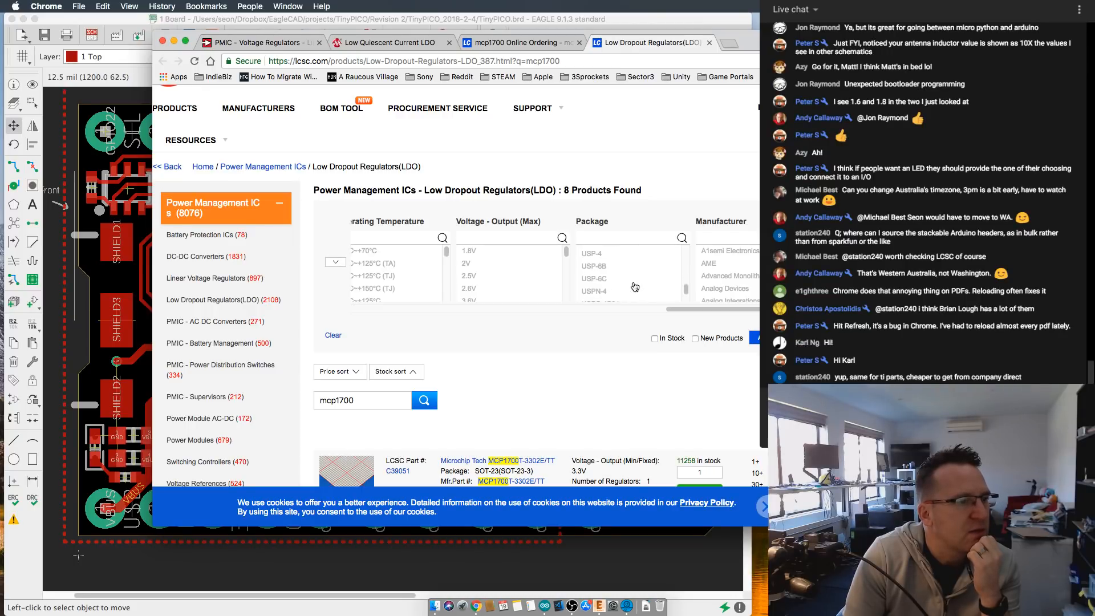
left_click_drag(688, 300, 688, 272)
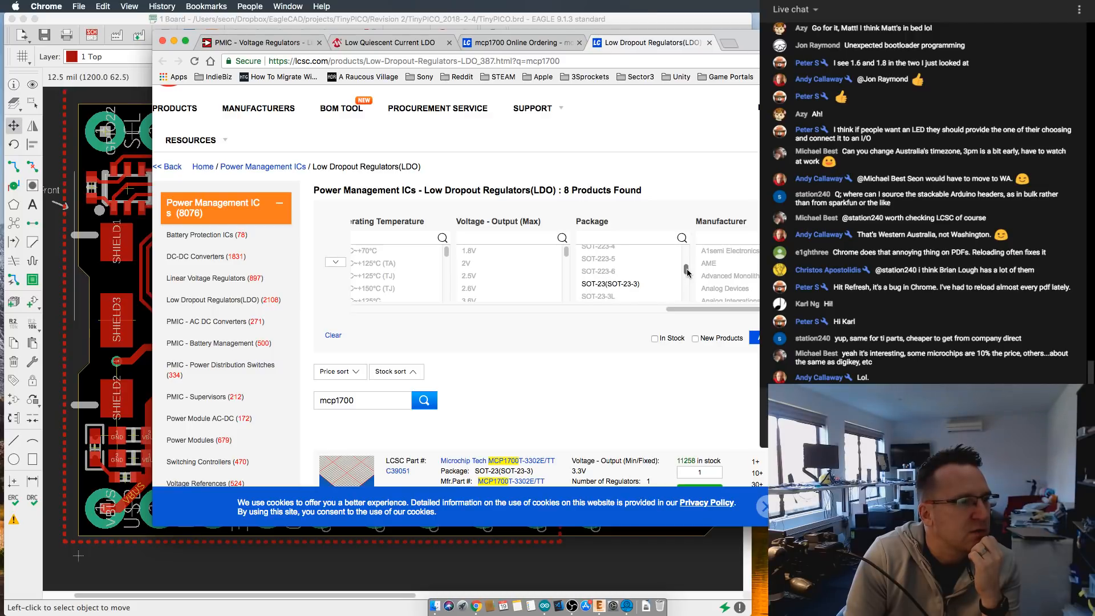
left_click(630, 285)
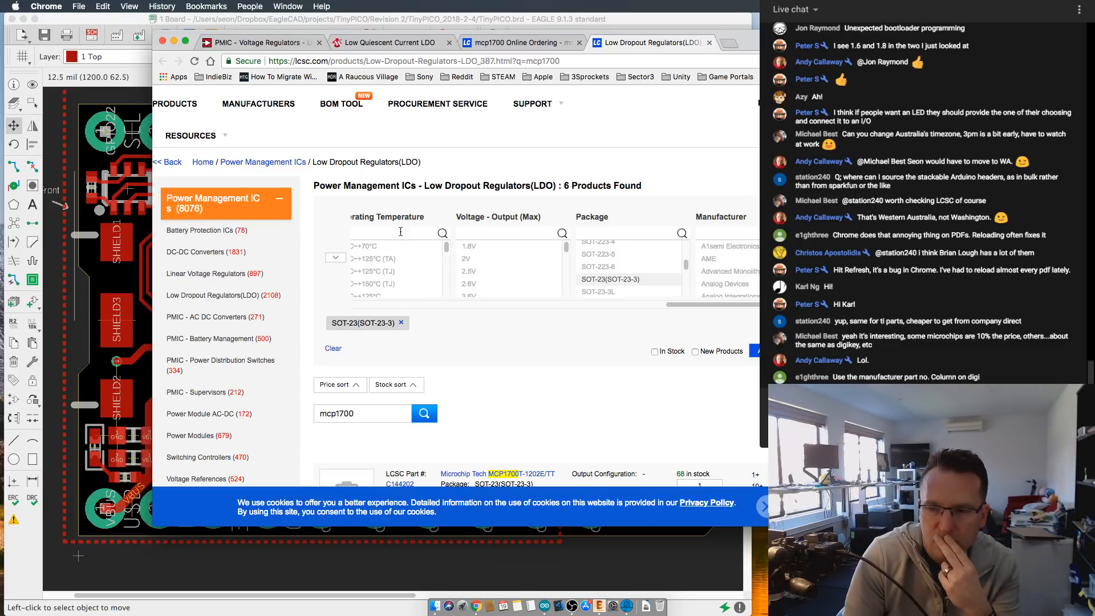
- Re-sort the filtered mcp1700 listings by price so that the MCP1700T-3302E/TT comes first
scroll(399, 251, "down", 2)
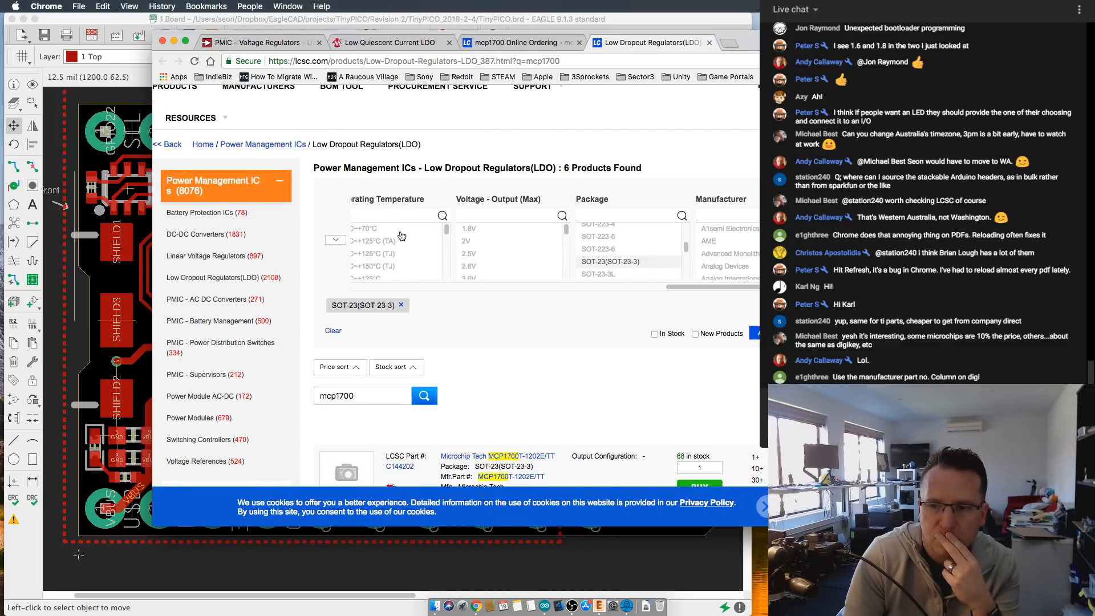
scroll(579, 342, "down", 5)
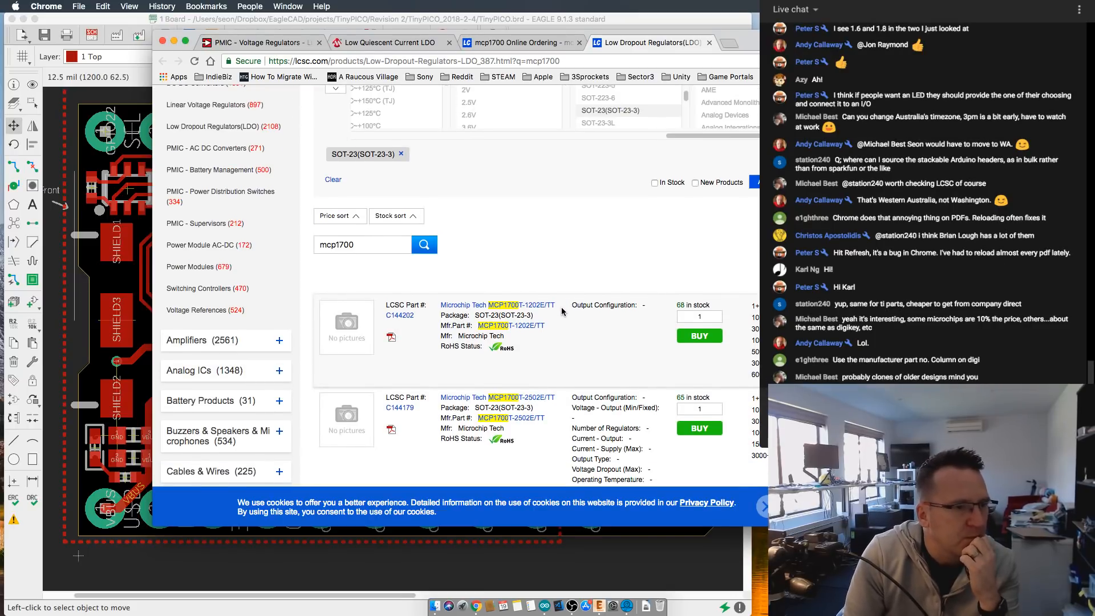
scroll(562, 311, "down", 1)
left_click(350, 214)
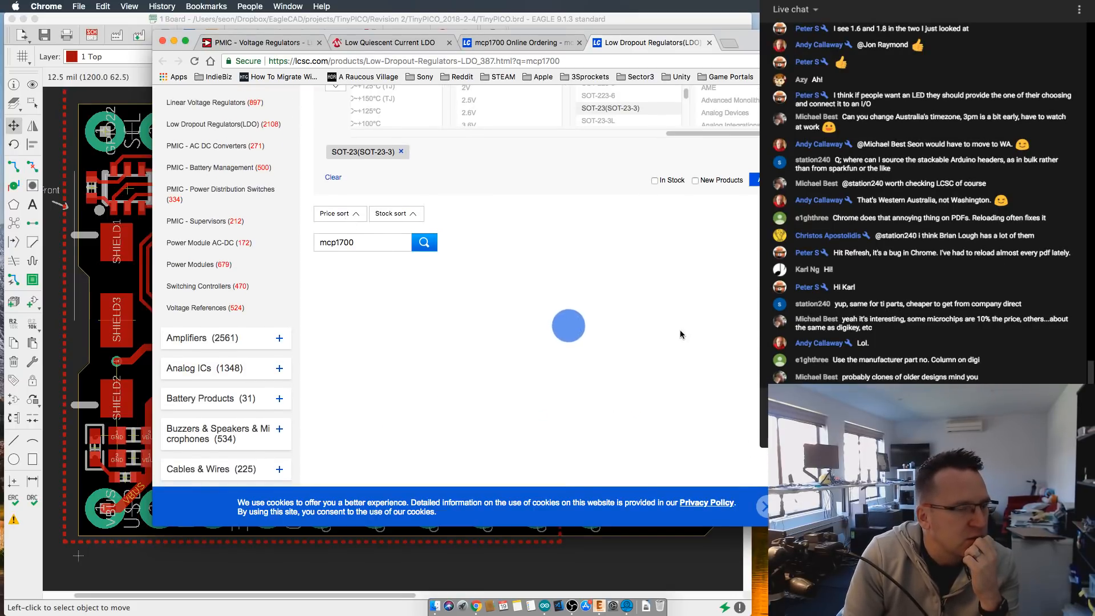
left_click(355, 214)
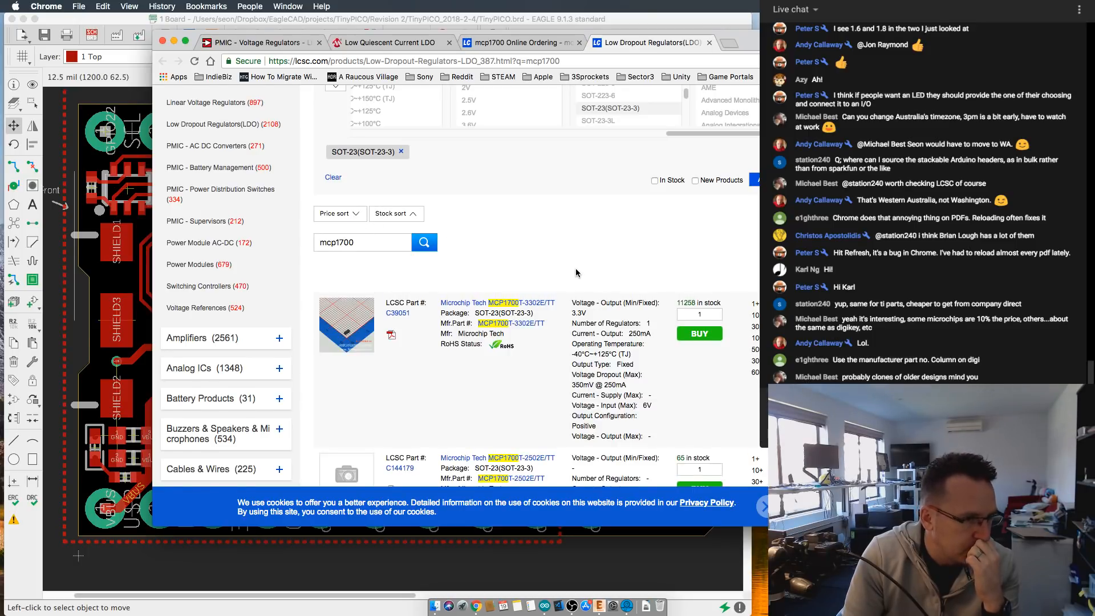
- Examine the MCP1700T-3302E/TT listing's package, output current, dropout voltage and stock on LCSC
scroll(565, 285, "down", 1)
scroll(504, 364, "down", 1)
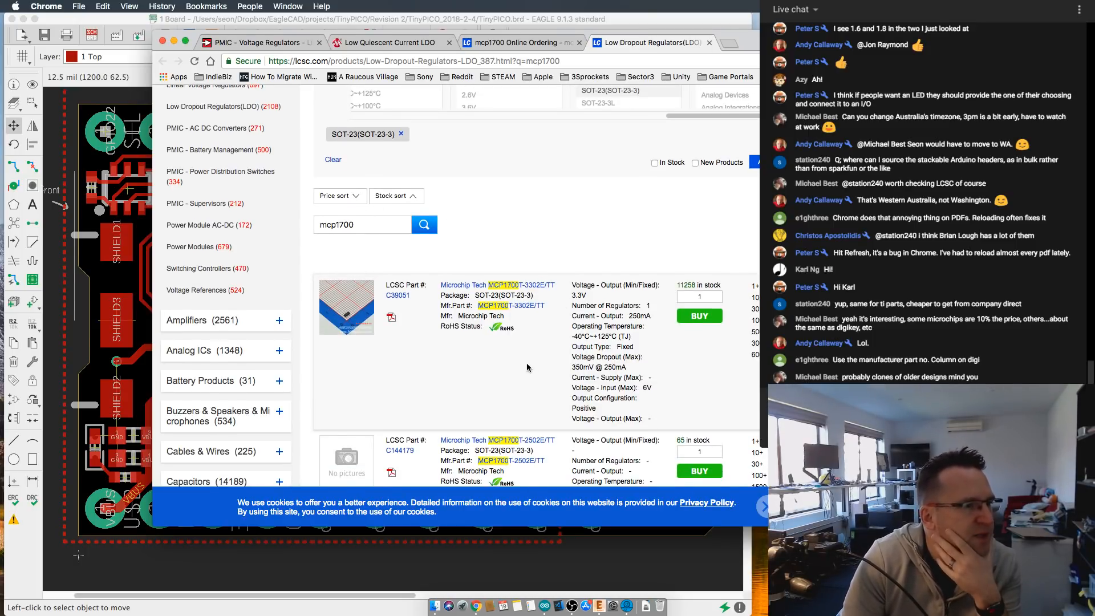
scroll(484, 362, "down", 1)
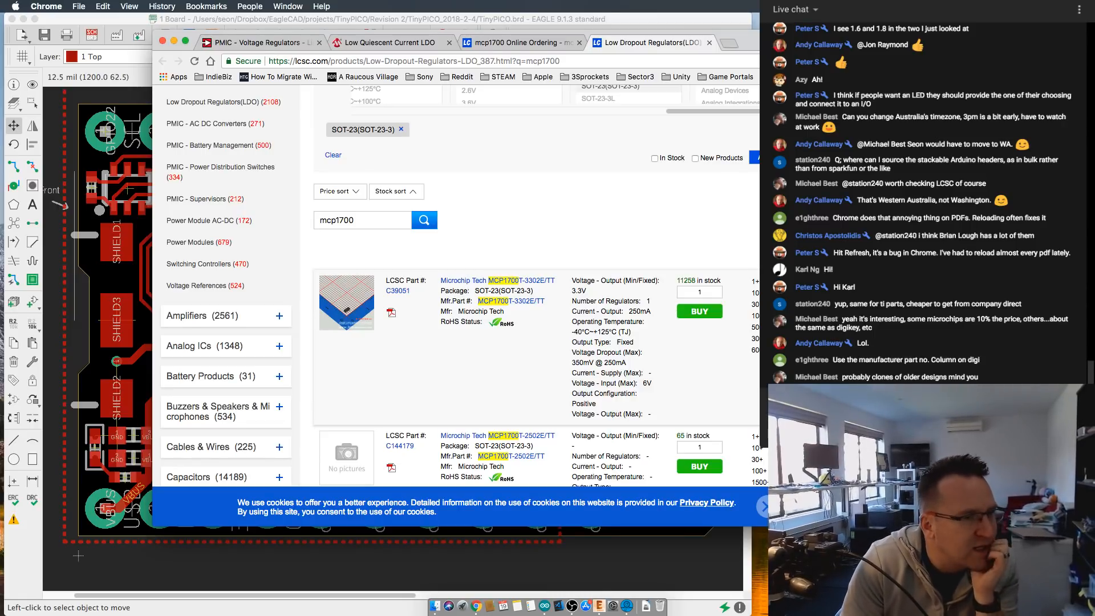
scroll(629, 352, "down", 1)
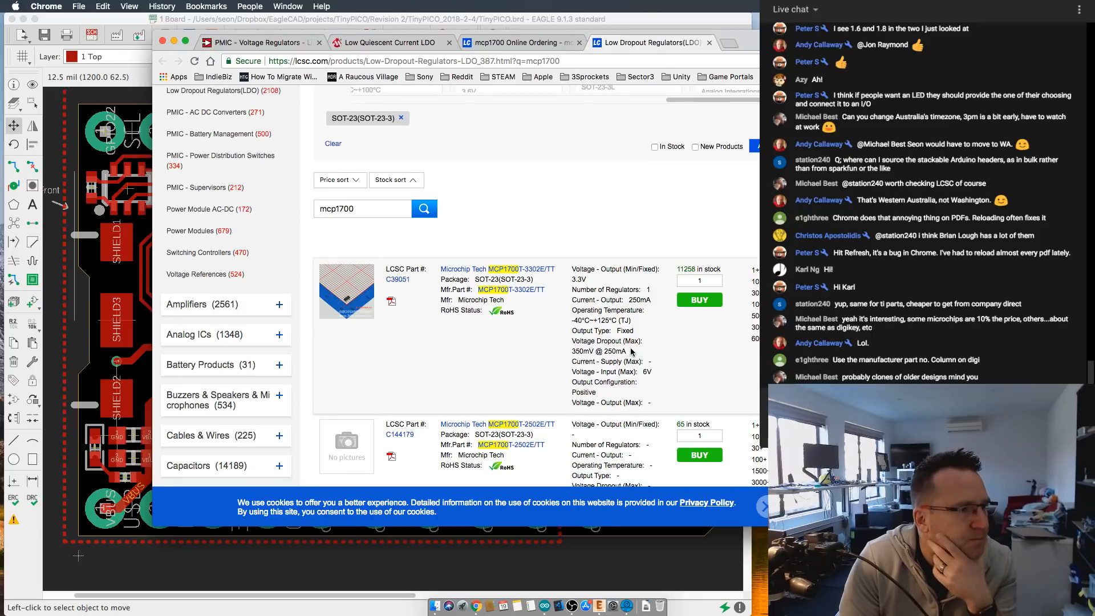
scroll(631, 352, "down", 2)
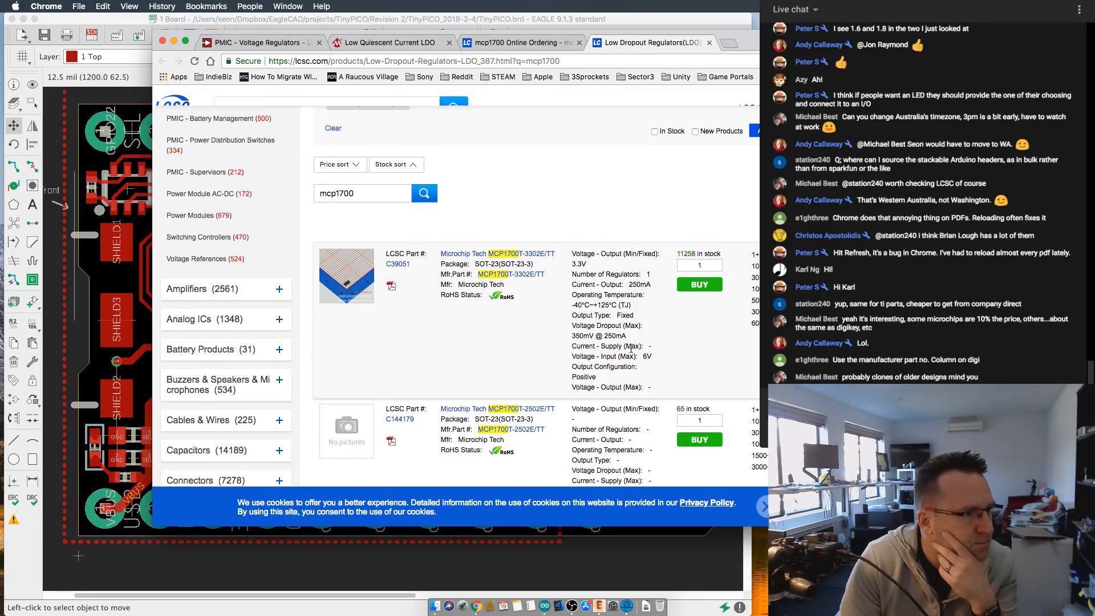
scroll(631, 349, "up", 1)
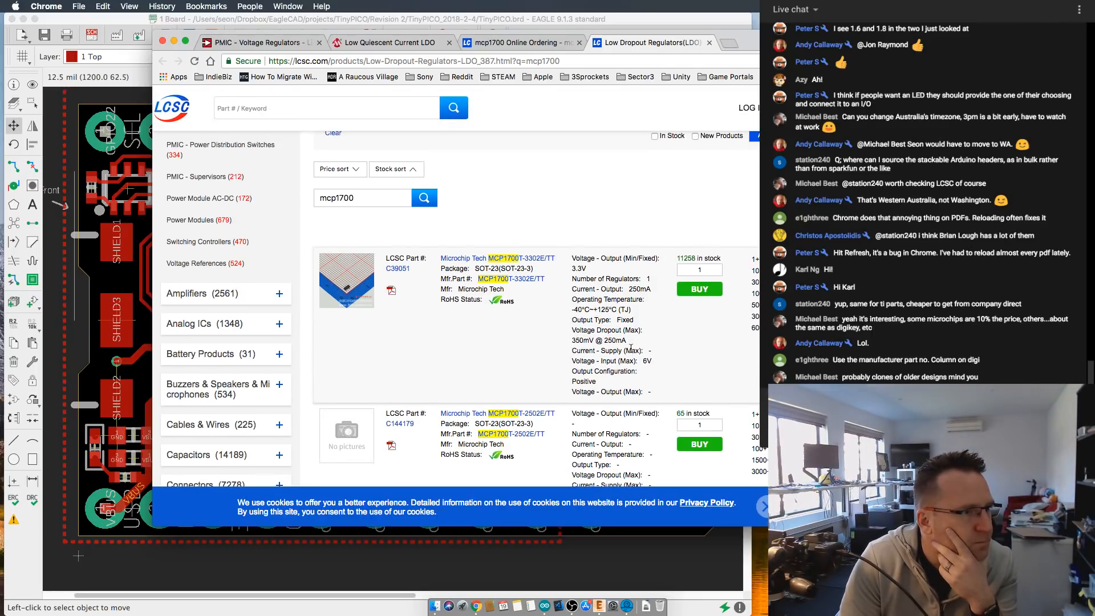
scroll(632, 351, "up", 1)
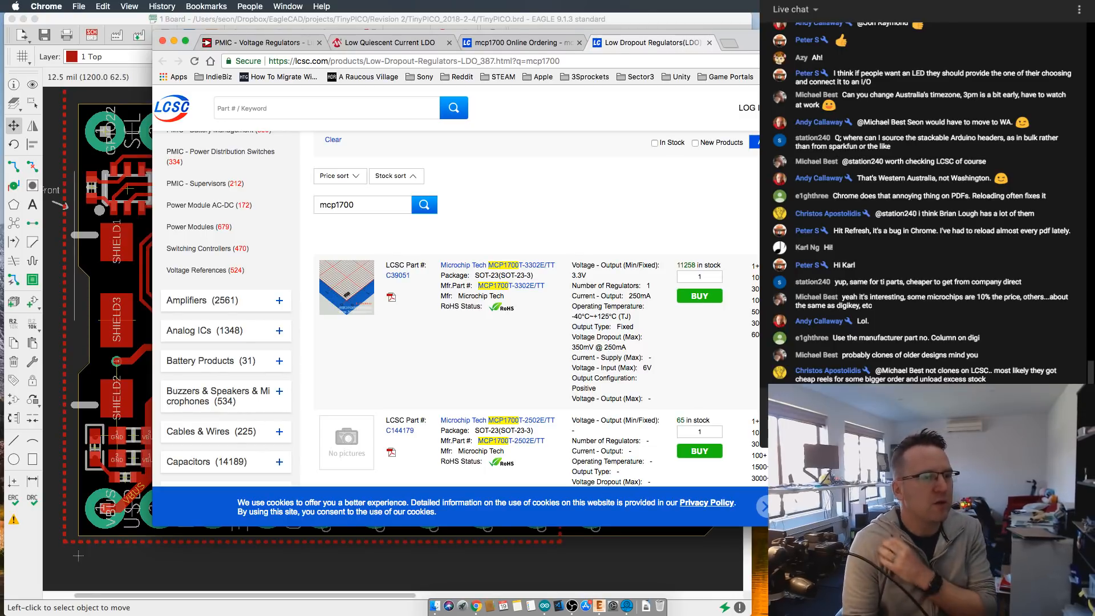
scroll(467, 256, "down", 1)
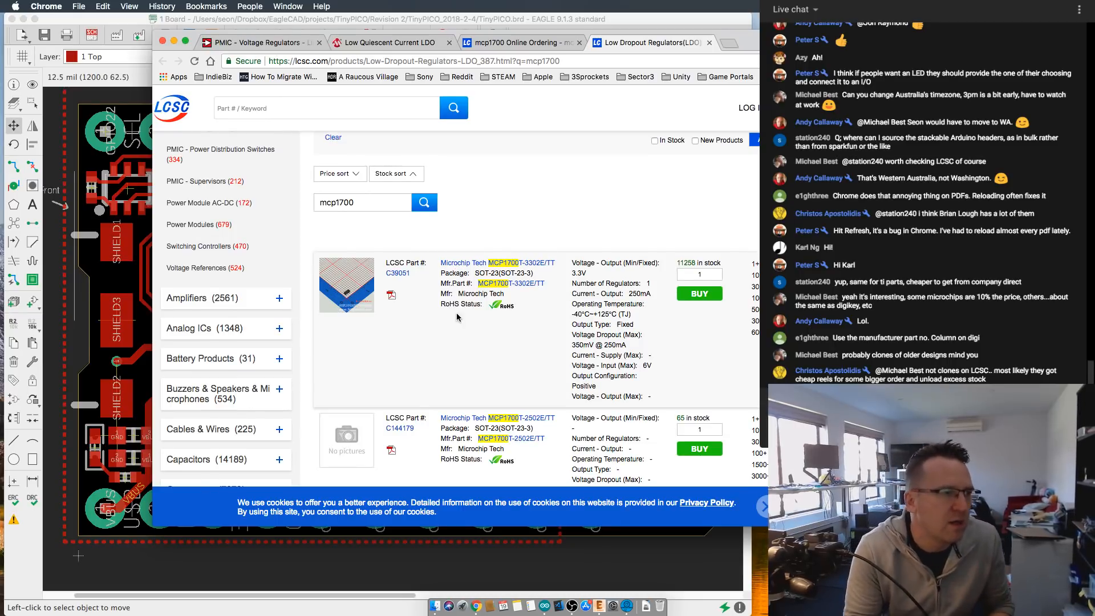
- Switch to the MCP1700 datasheet and review the features, applications and package types on its first page
left_click(268, 43)
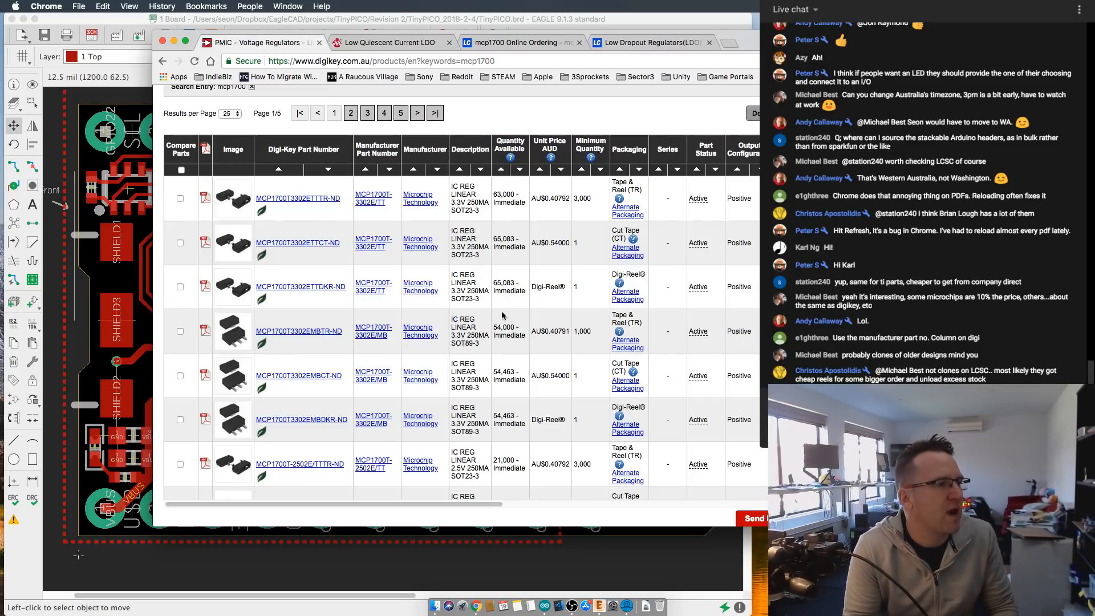
left_click(359, 43)
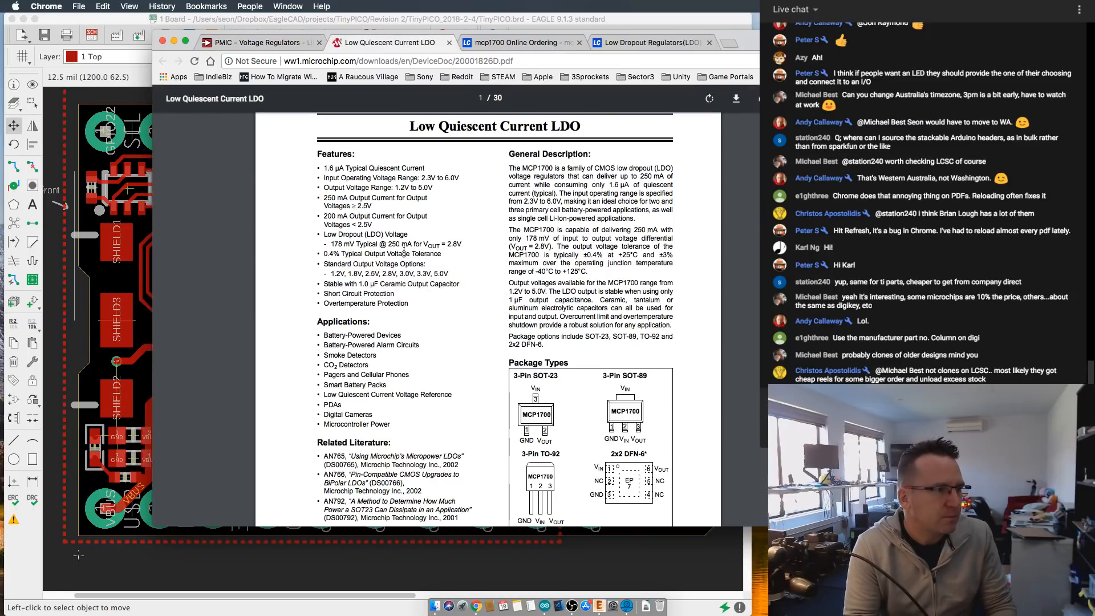
scroll(360, 220, "up", 1)
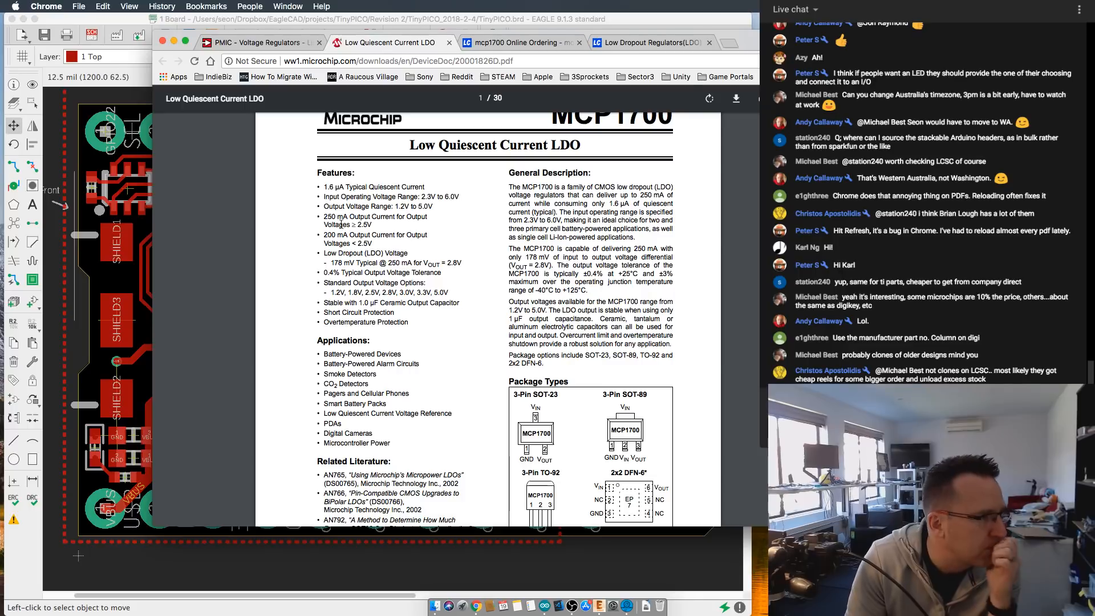
scroll(348, 249, "down", 1)
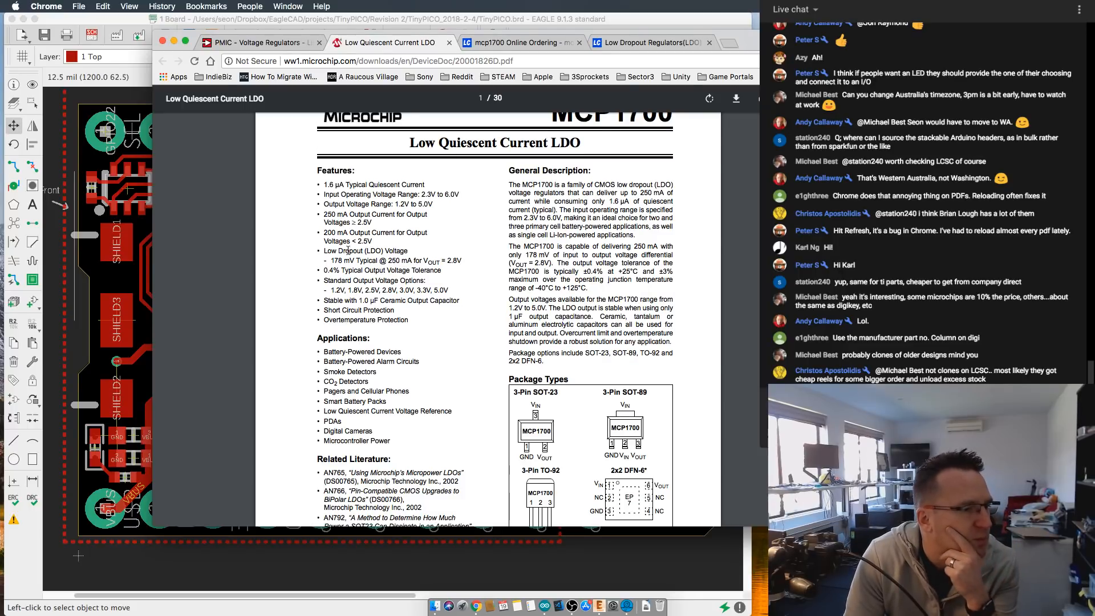
scroll(348, 250, "down", 10)
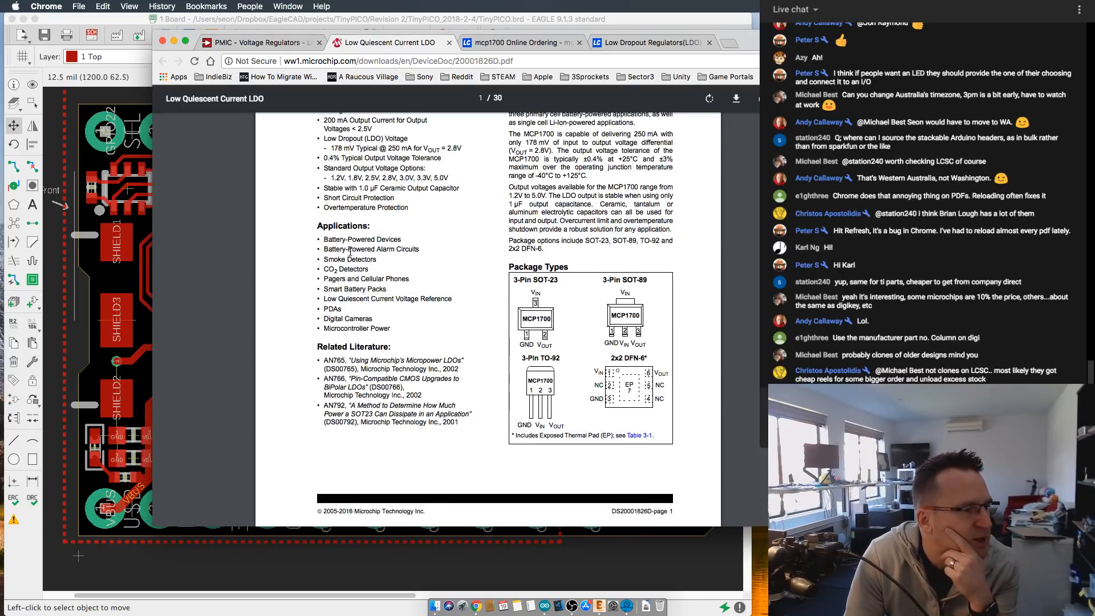
- Read through the MCP1700 datasheet's electrical characteristics, performance curves and pin functions up to the typical application circuit in section 6.1
scroll(353, 262, "down", 4)
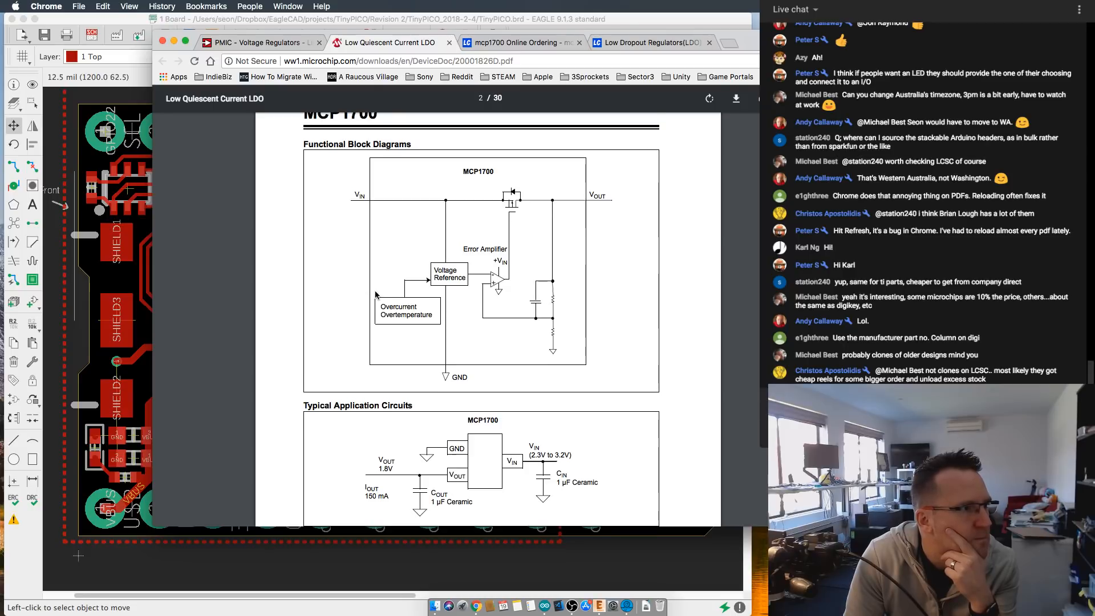
scroll(374, 293, "down", 15)
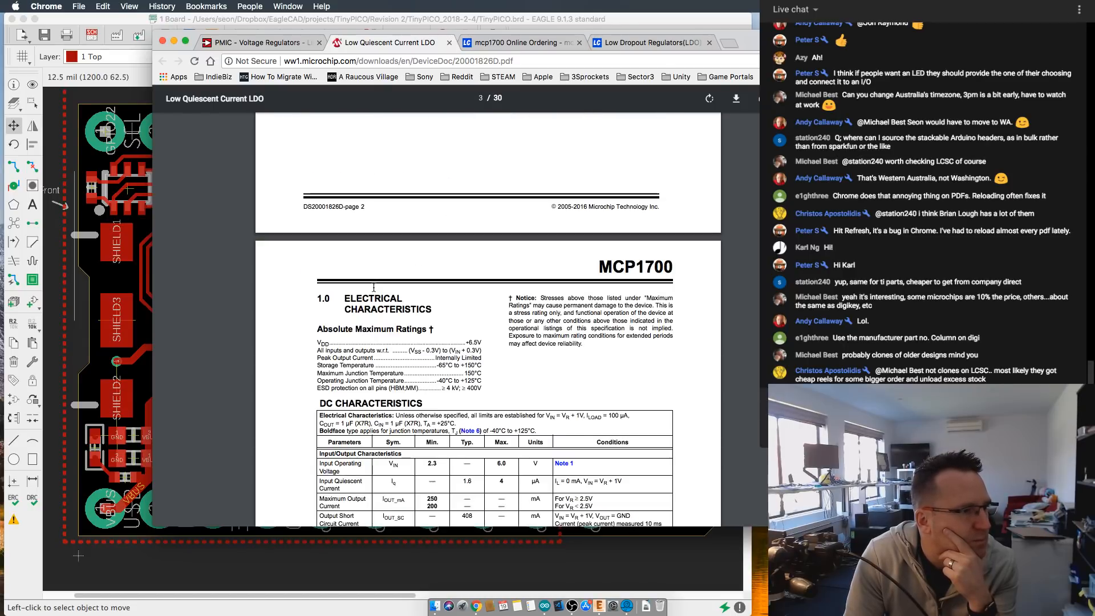
scroll(371, 283, "down", 15)
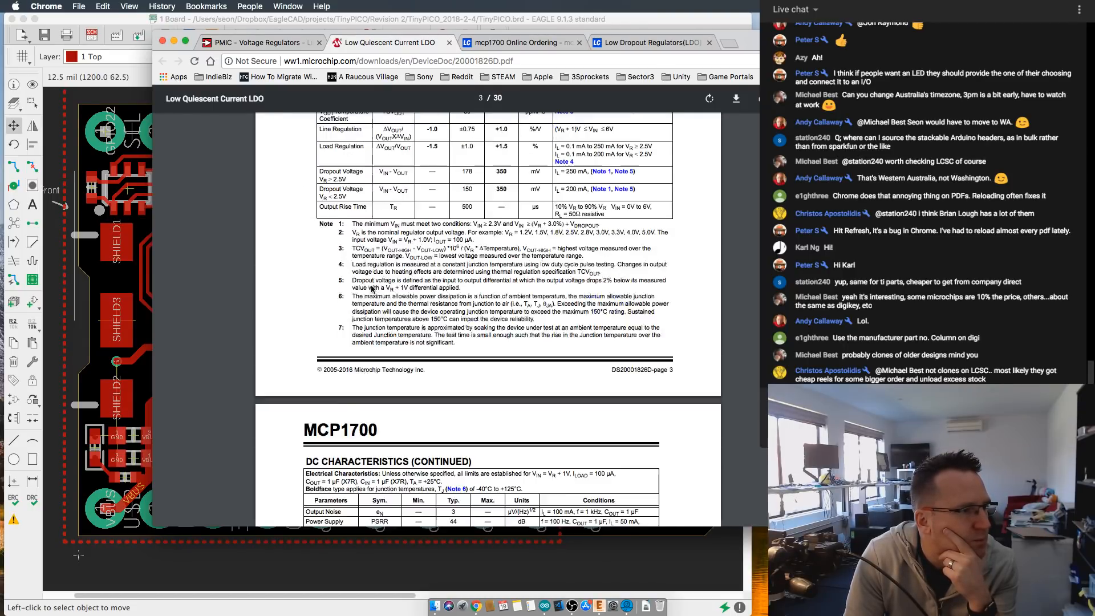
scroll(375, 294, "down", 20)
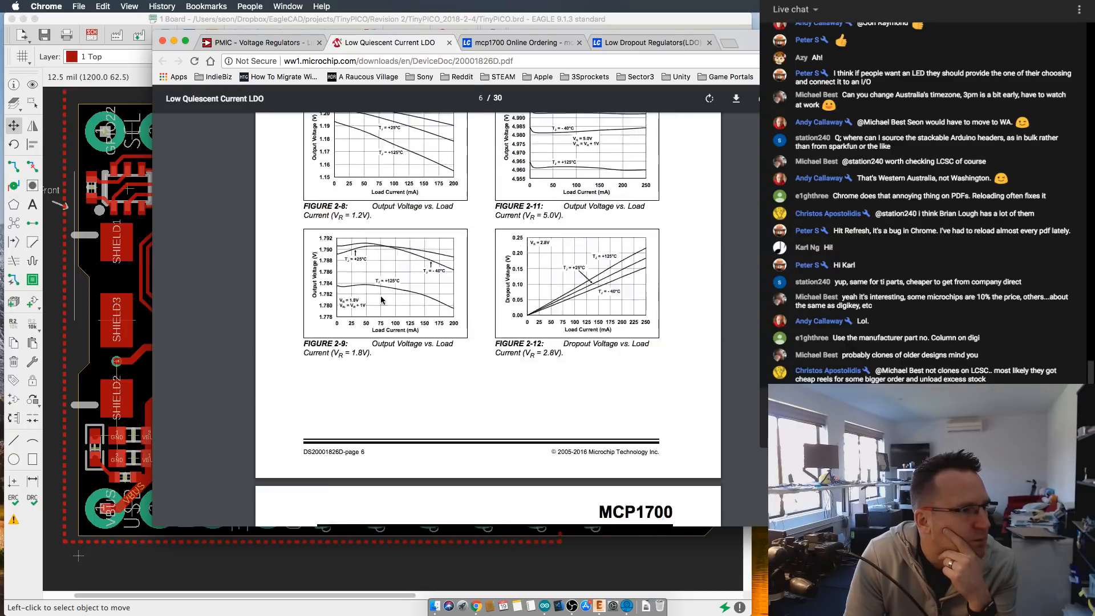
scroll(384, 305, "down", 20)
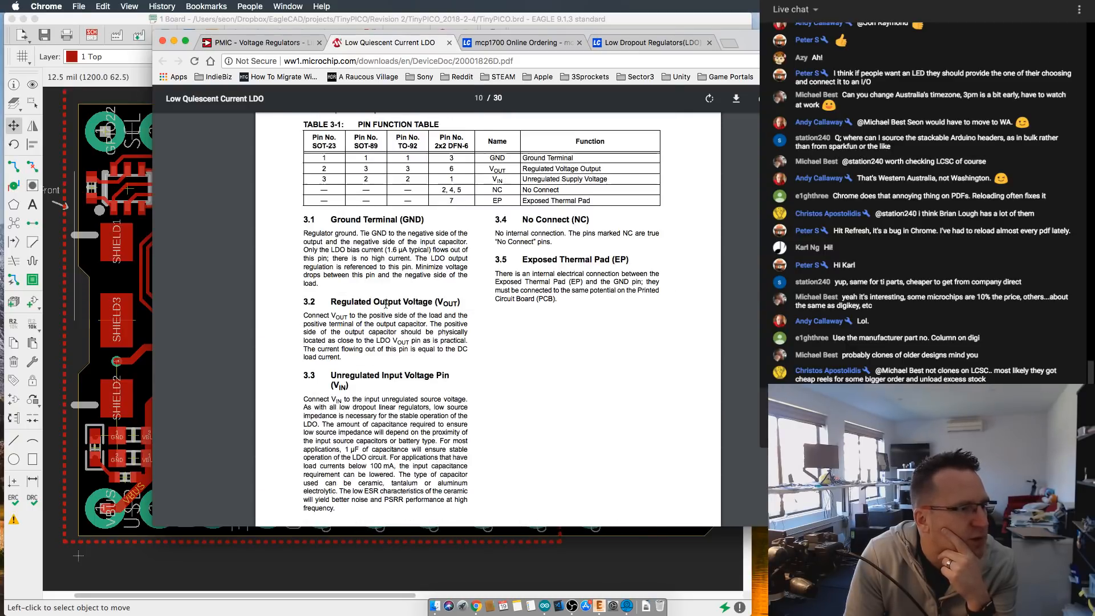
scroll(386, 307, "down", 10)
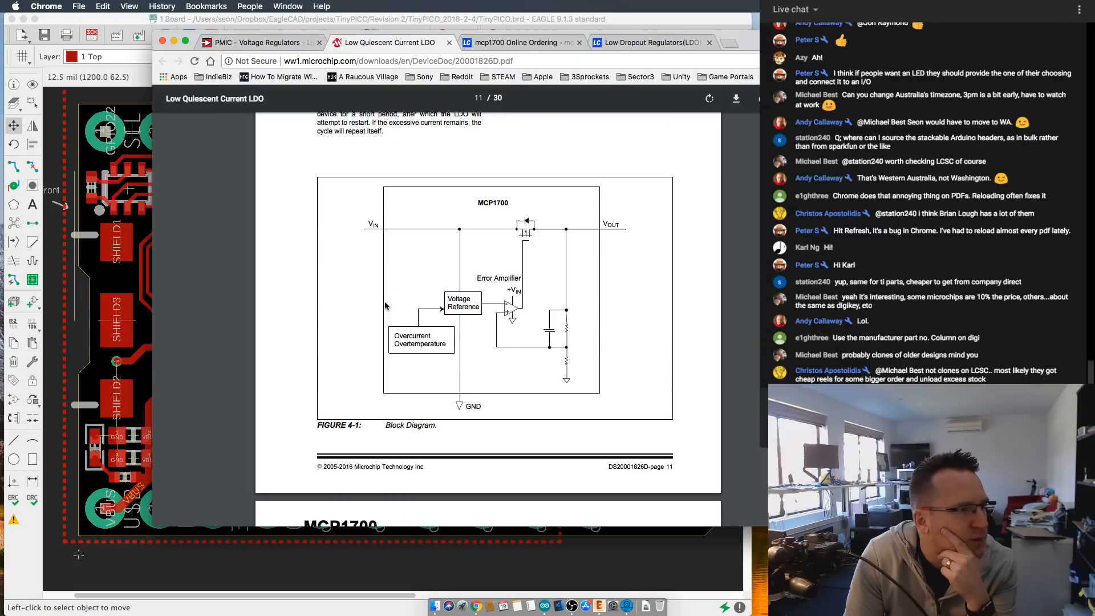
scroll(398, 307, "down", 15)
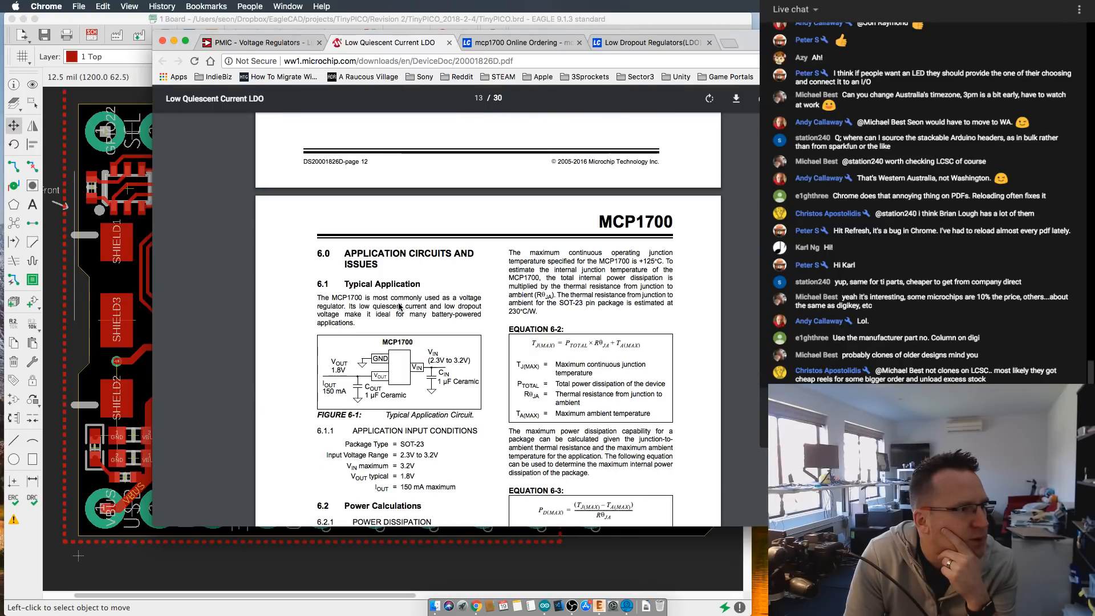
scroll(398, 302, "down", 3)
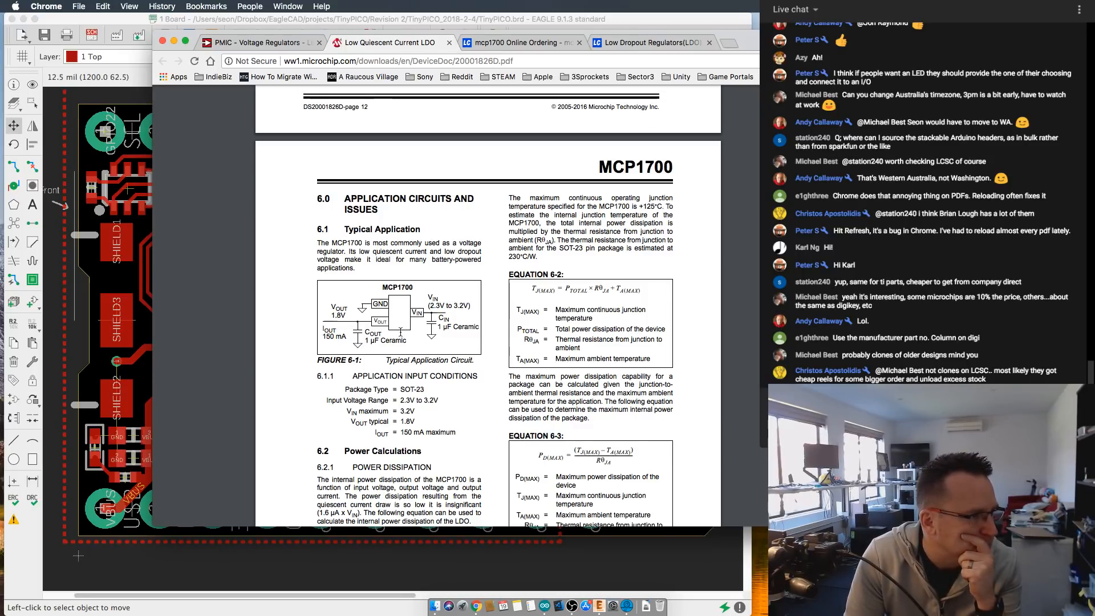
- Examine the typical application circuit and application input conditions in section 6.1 of the MCP1700 datasheet
scroll(455, 347, "down", 10)
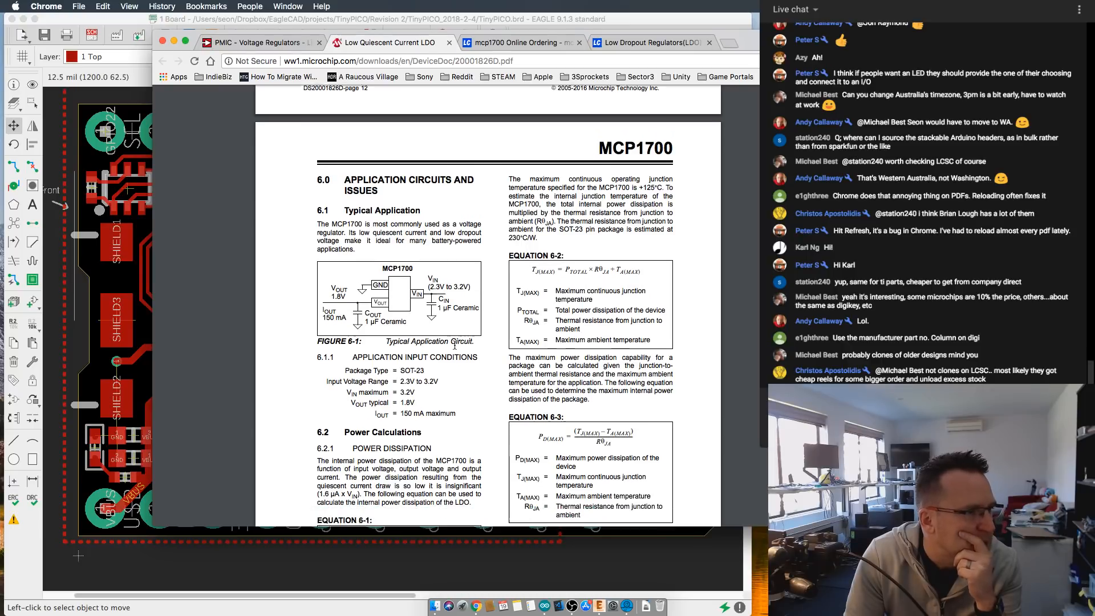
scroll(454, 350, "down", 8)
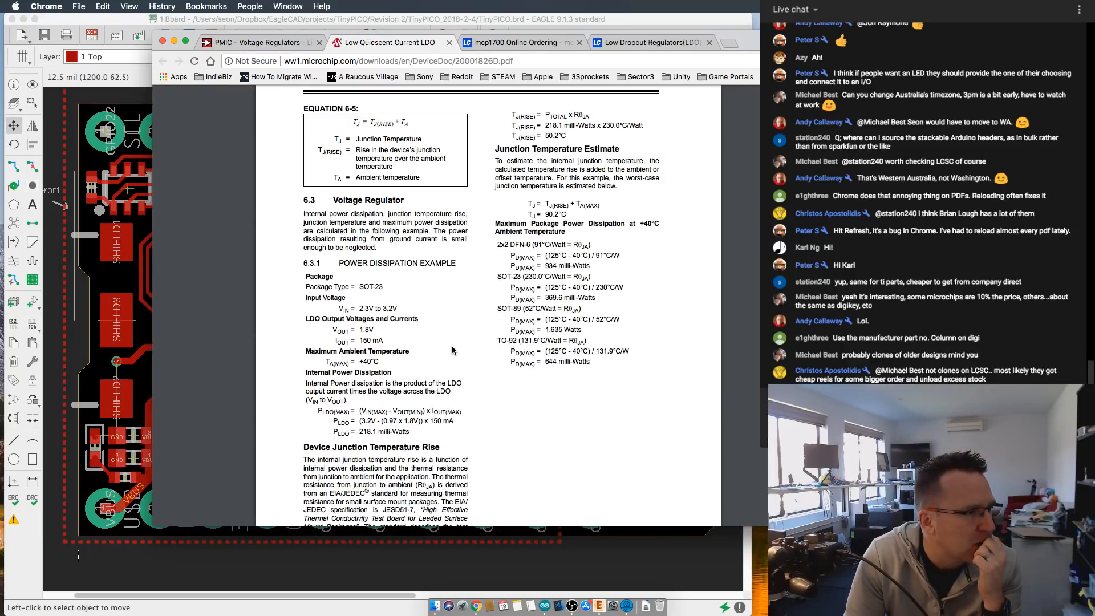
scroll(453, 347, "up", 1)
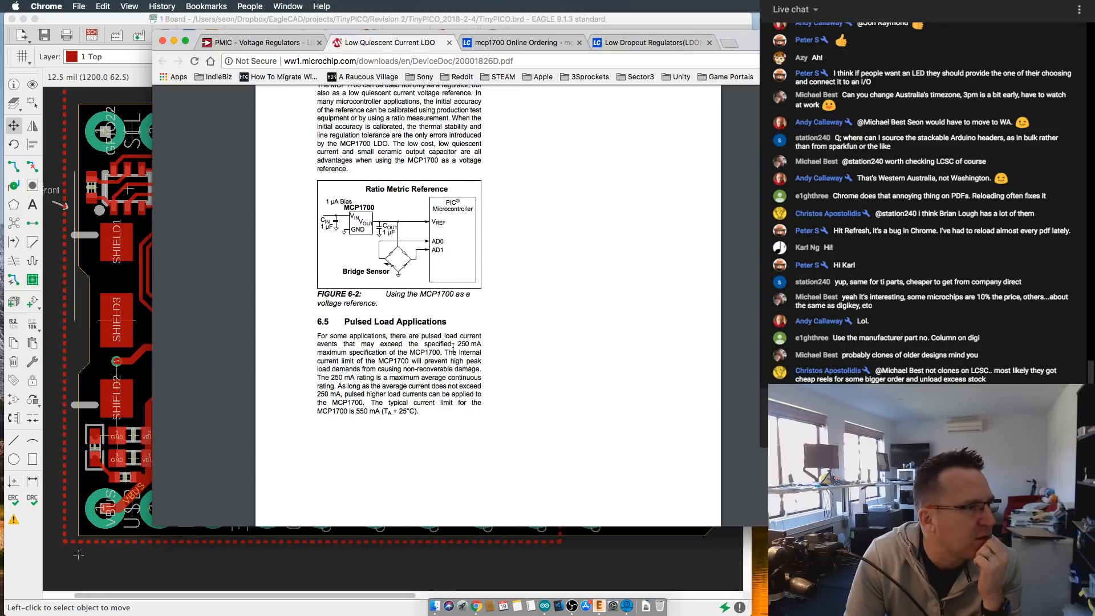
scroll(454, 348, "up", 15)
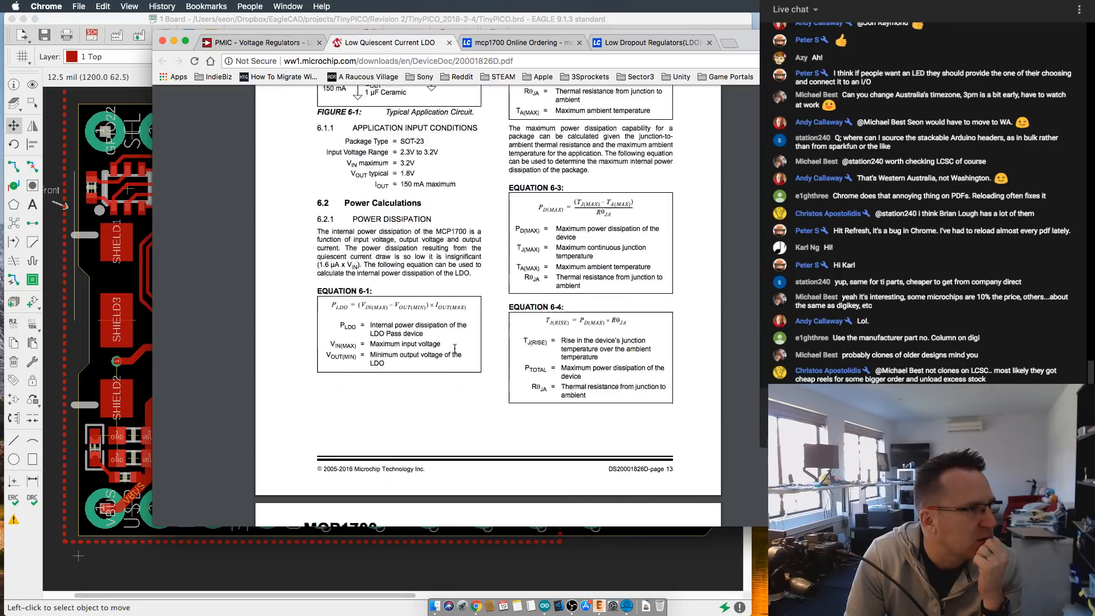
scroll(455, 348, "up", 8)
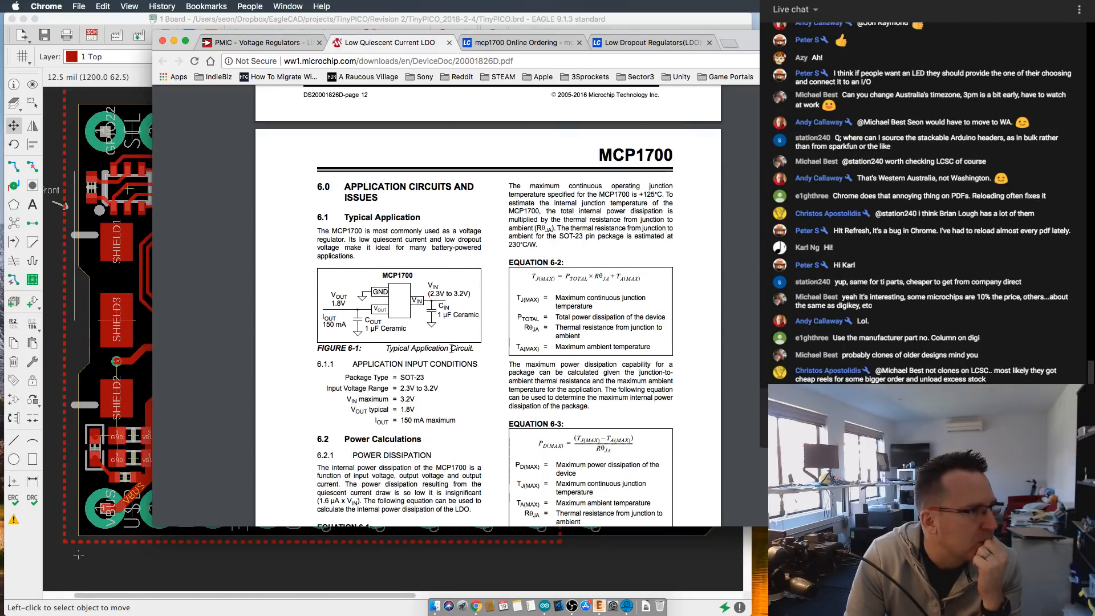
scroll(441, 348, "down", 1)
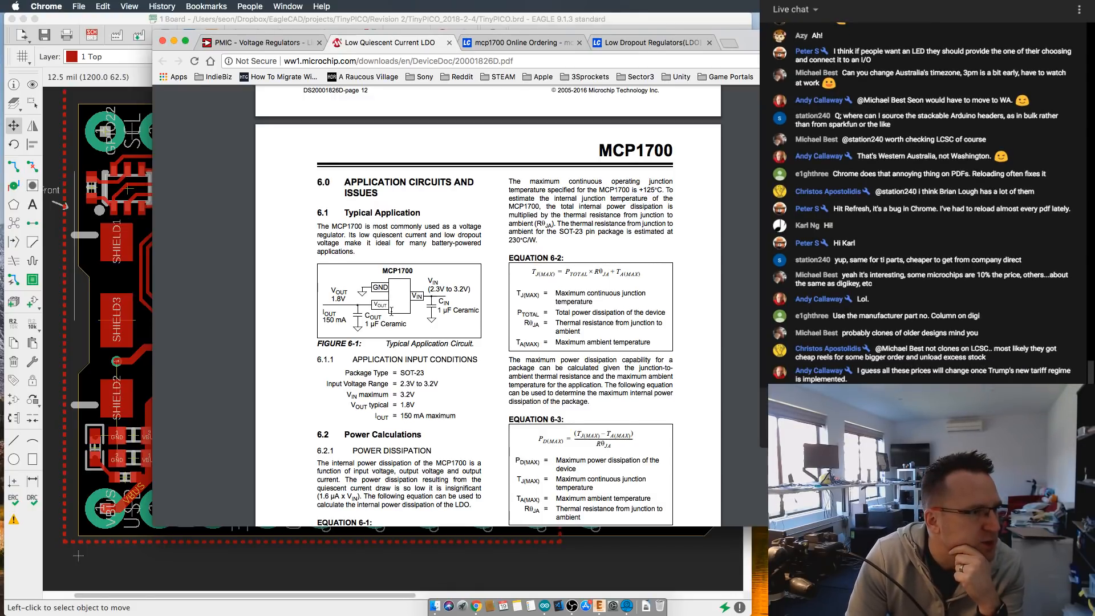
scroll(391, 311, "down", 2)
scroll(382, 296, "up", 1)
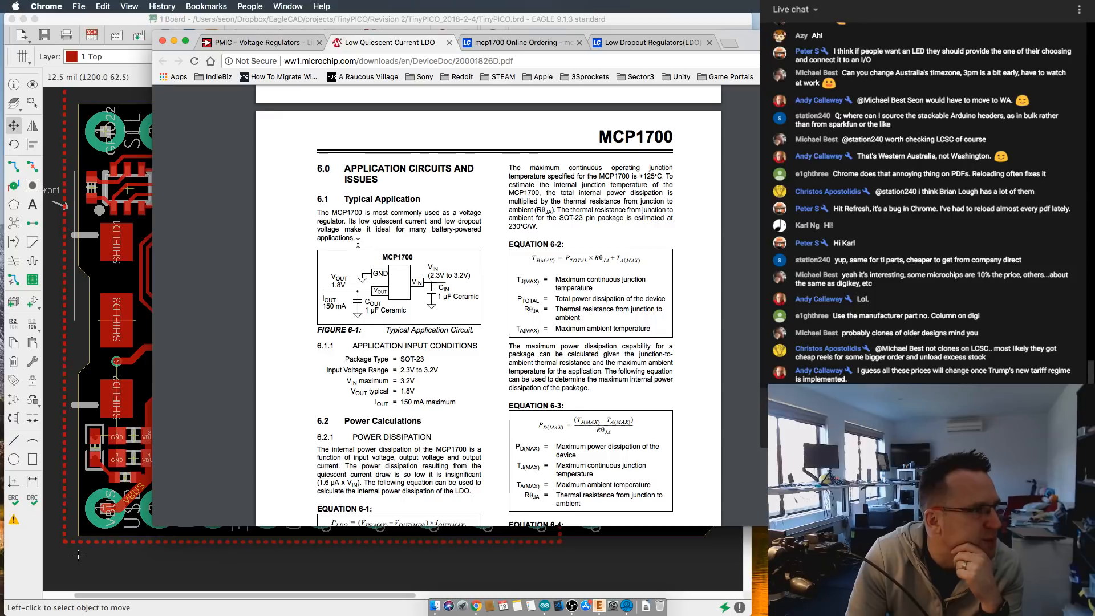
scroll(359, 247, "down", 5)
scroll(358, 244, "down", 1)
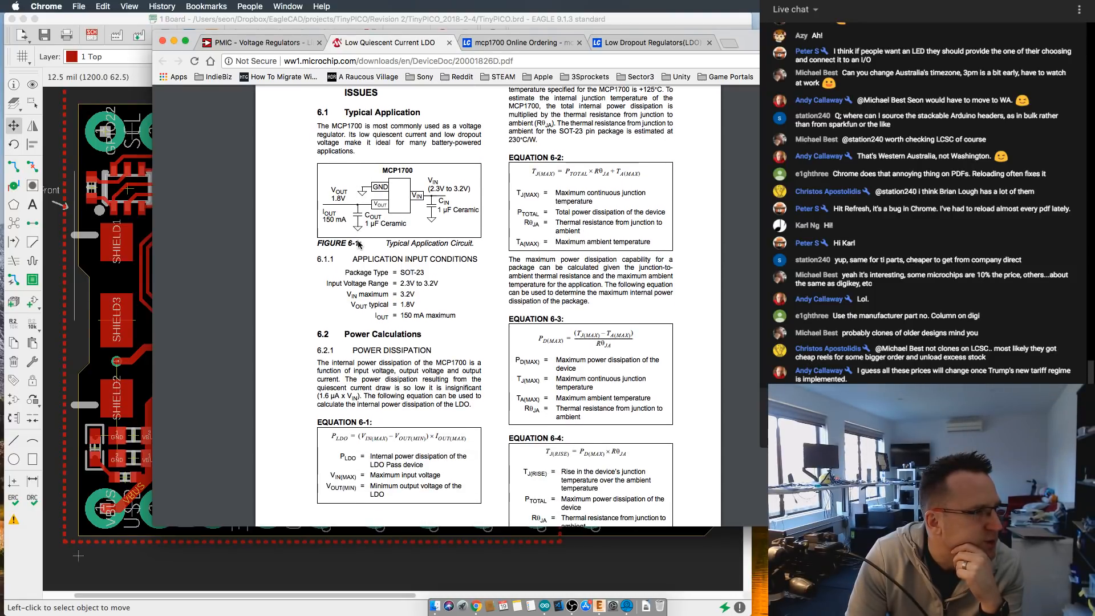
scroll(357, 243, "up", 1)
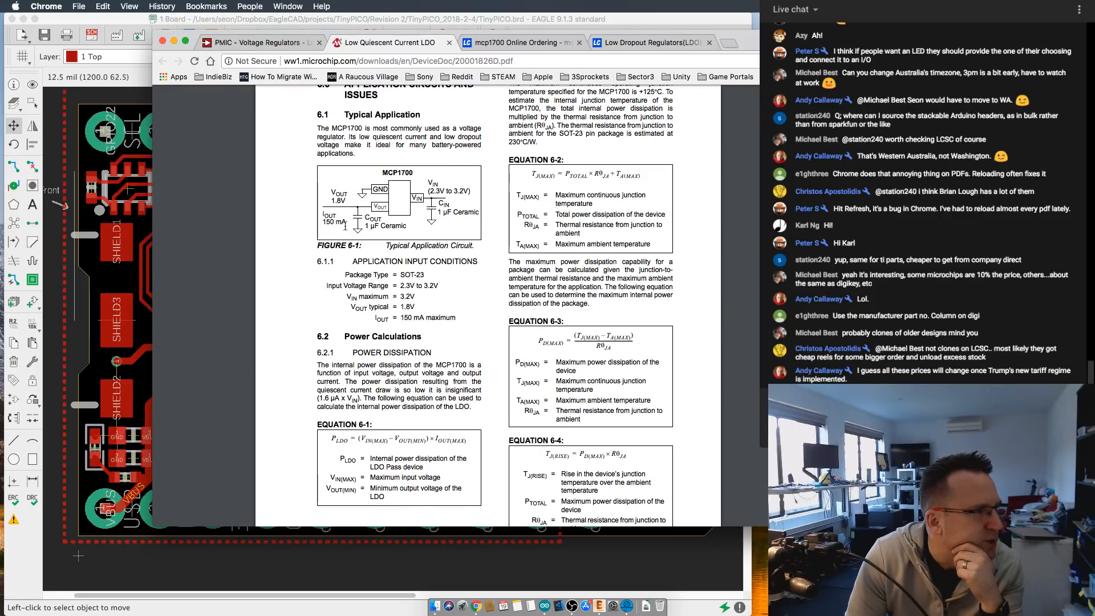
- Read the MCP1700 datasheet's power calculations, power dissipation example, voltage reference and pulsed load sections, 6.2 to 6.5
scroll(364, 245, "down", 5)
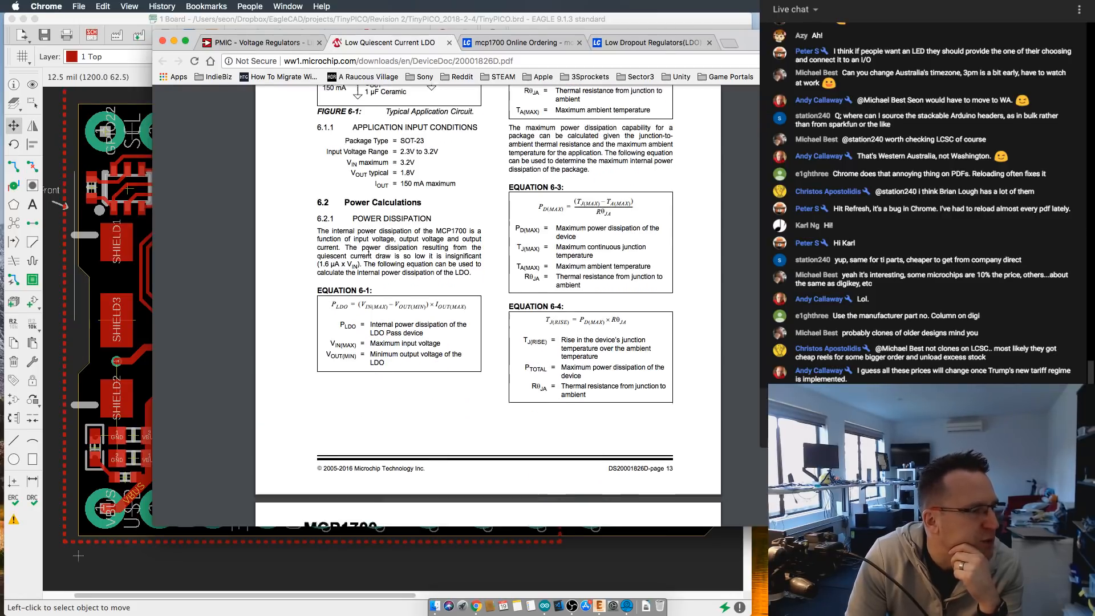
scroll(369, 252, "down", 12)
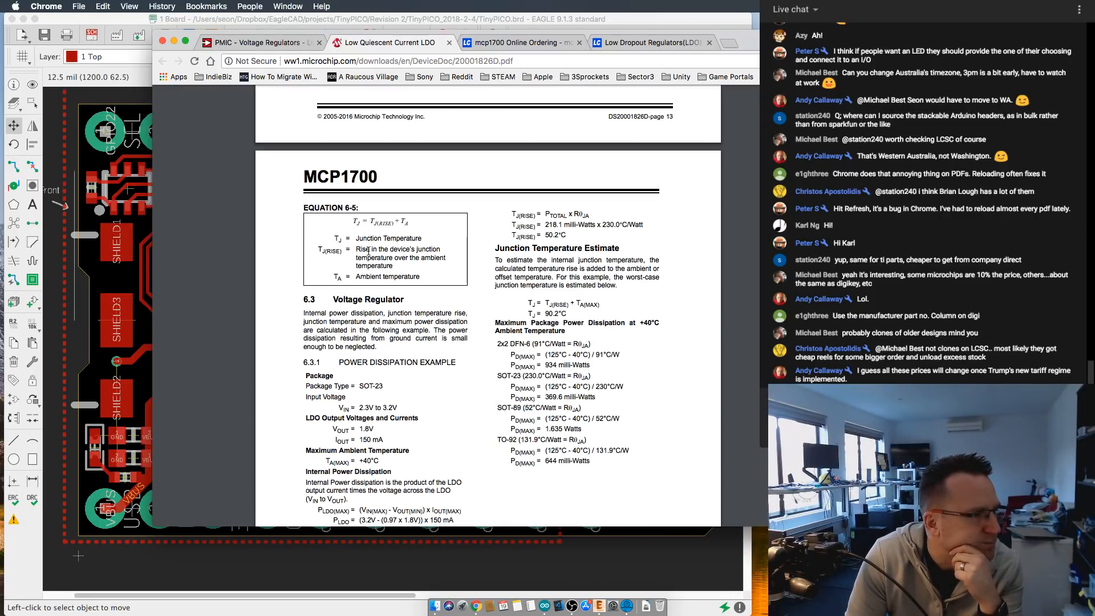
scroll(368, 253, "down", 1)
scroll(368, 252, "down", 2)
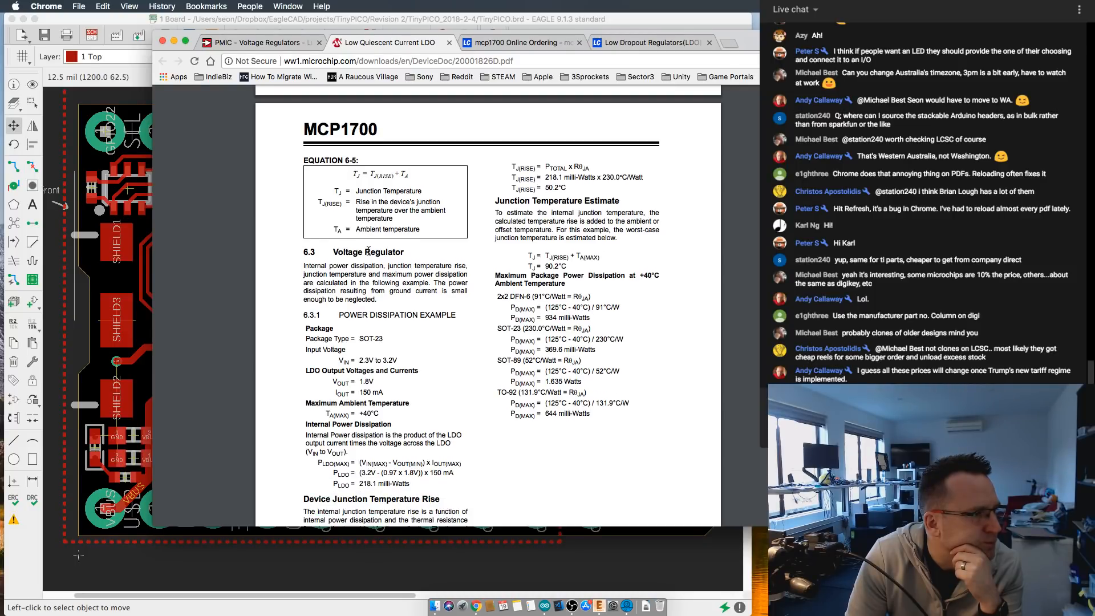
scroll(369, 251, "down", 12)
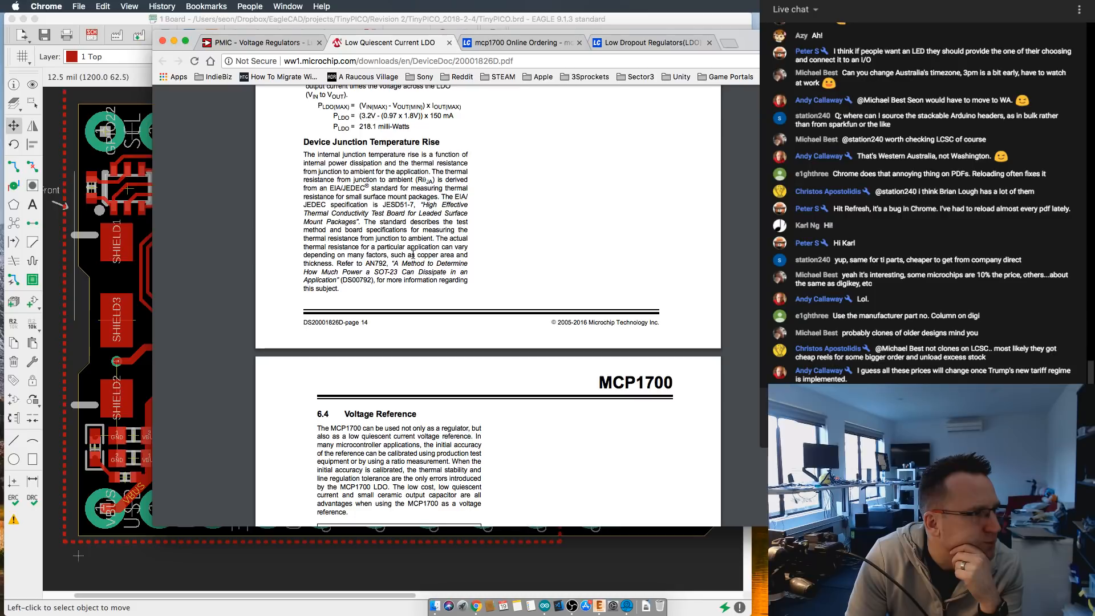
scroll(412, 255, "down", 11)
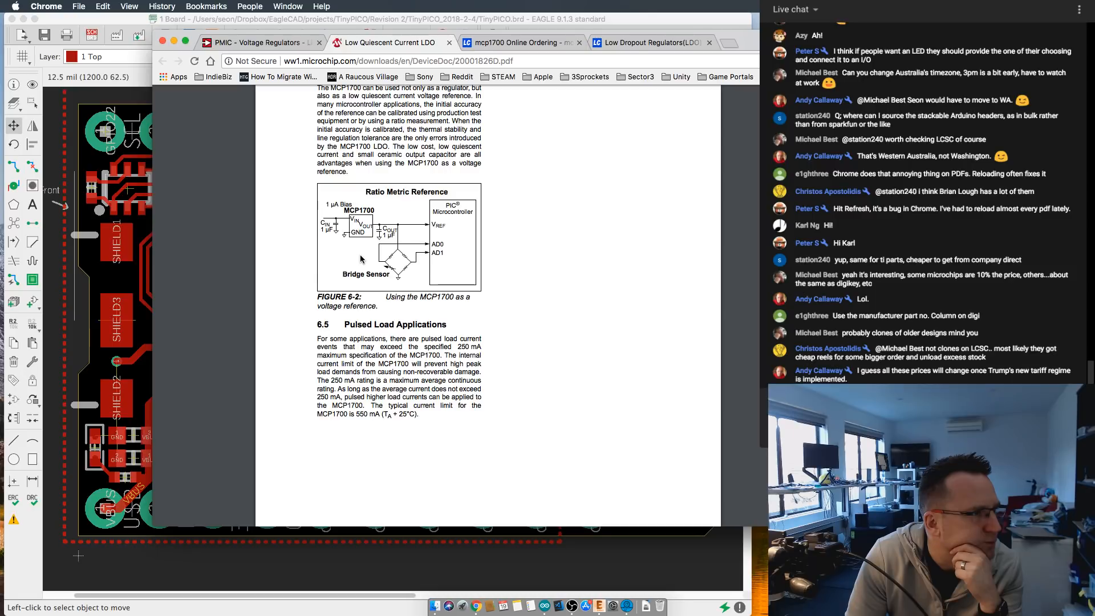
- Review the datasheet's package marking information in section 7.1, including the voltage symbols and the 6-Lead DFN part codes
scroll(360, 259, "down", 15)
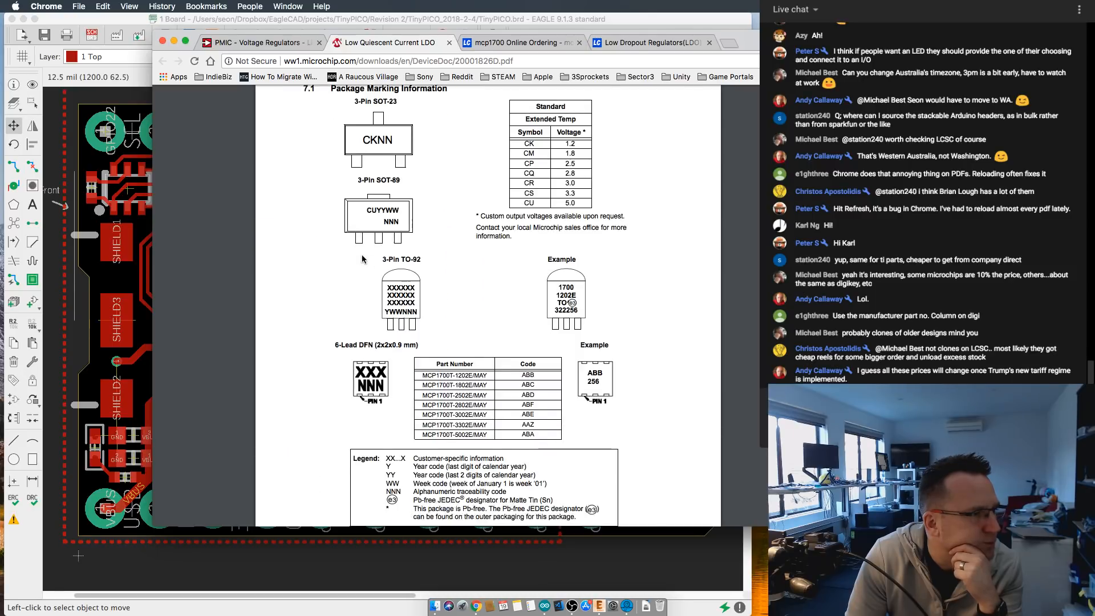
scroll(361, 259, "down", 2)
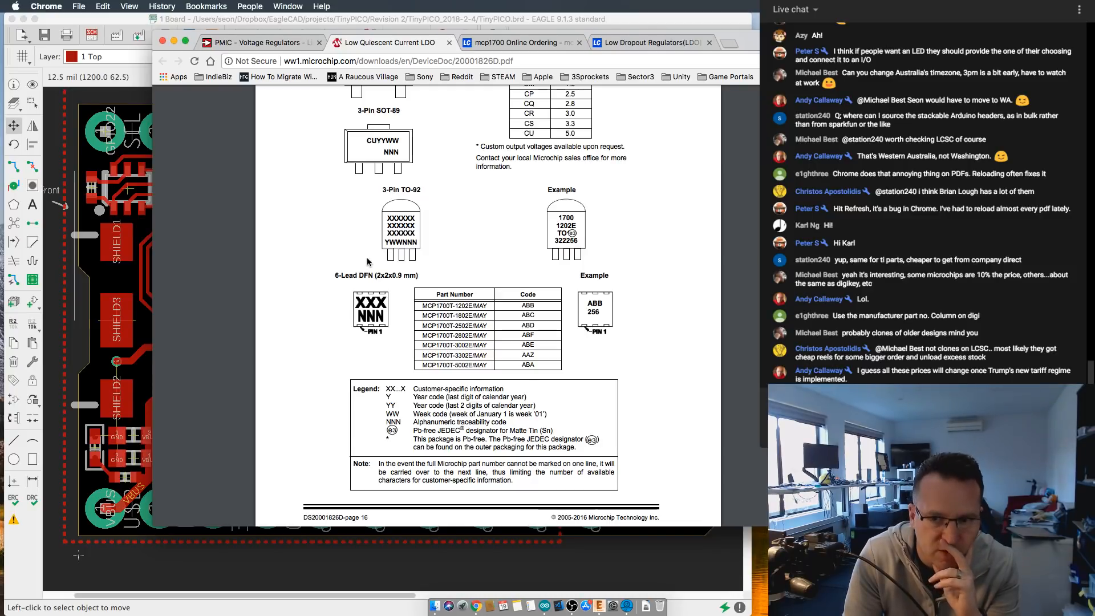
scroll(368, 261, "down", 4)
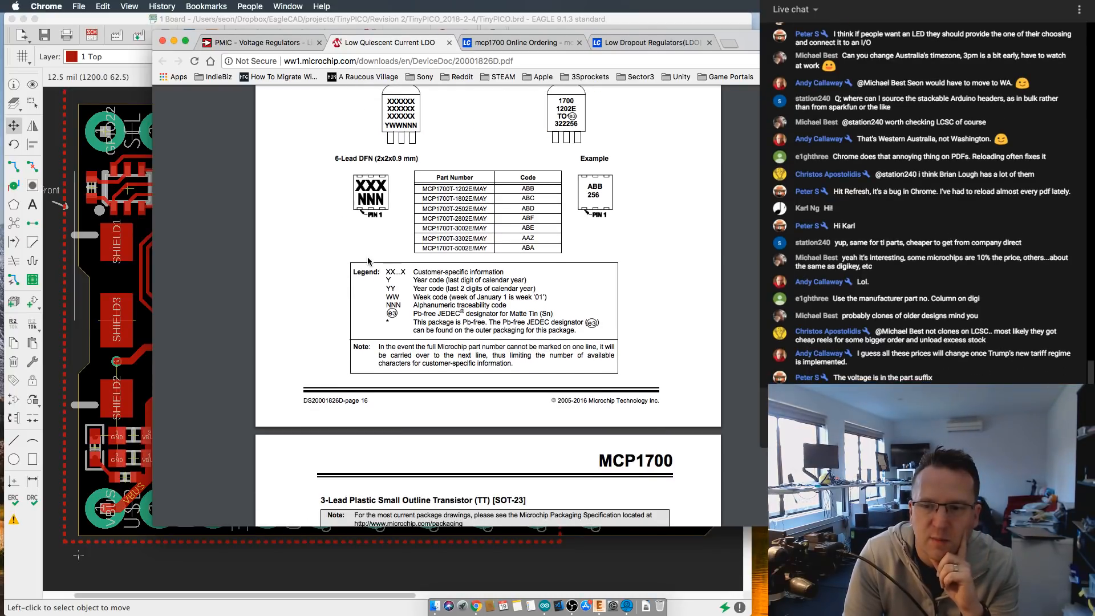
scroll(365, 259, "down", 1)
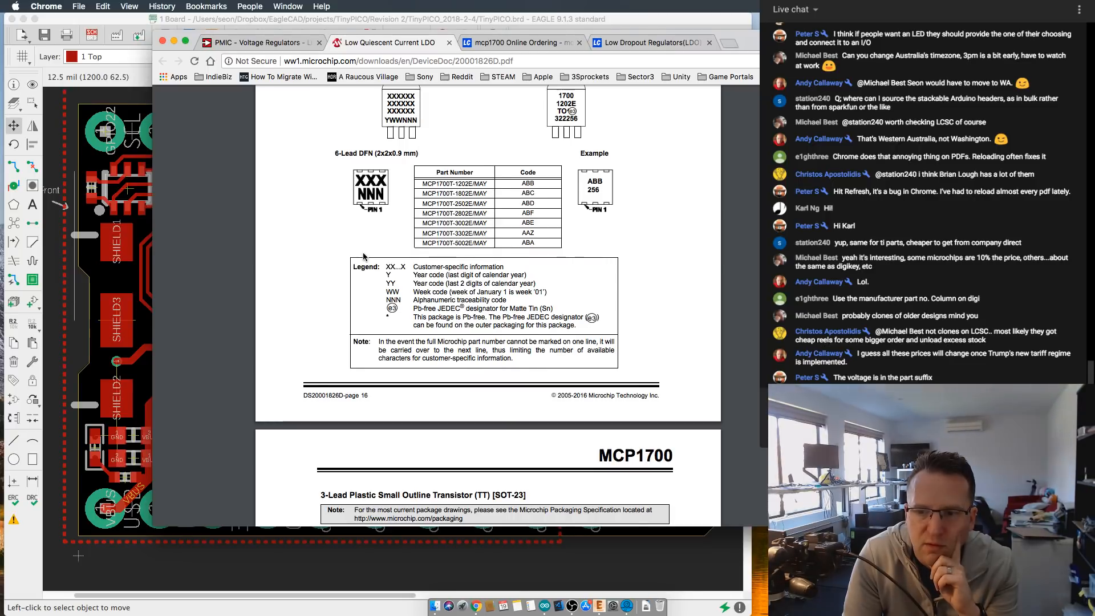
scroll(505, 184, "down", 20)
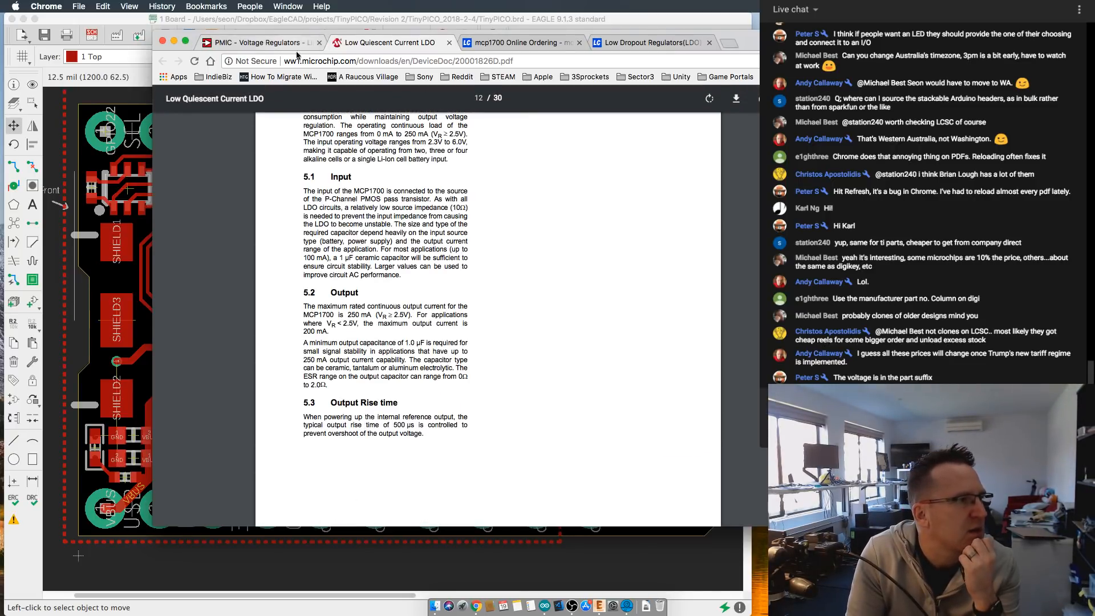
- Switch to the LCSC mcp1700 results and review the MCP1700T-3302E/TT listing and the applied filters
left_click(648, 43)
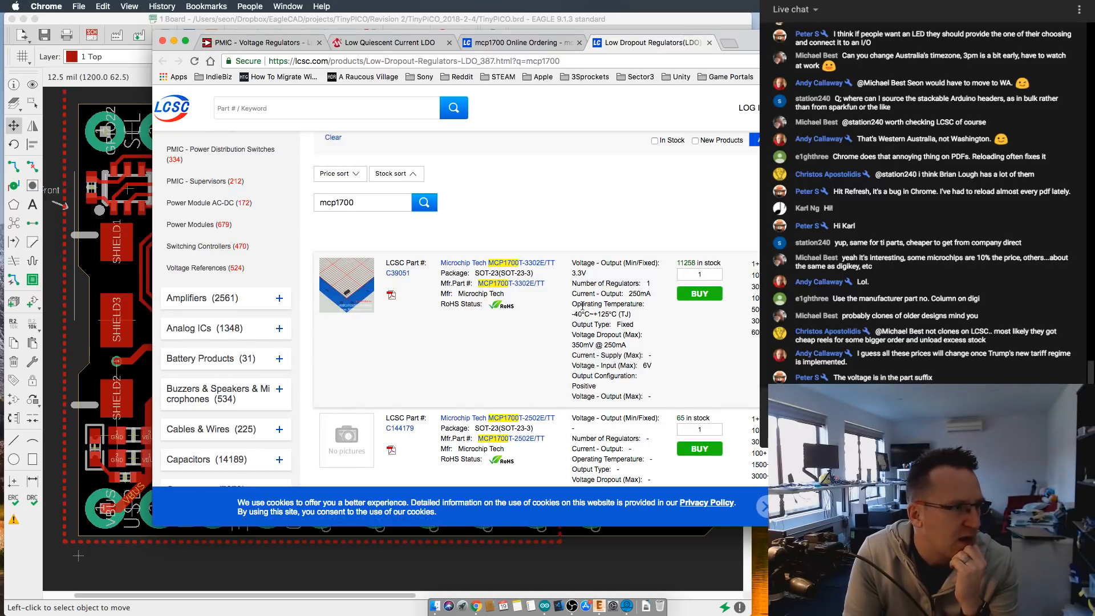
scroll(583, 305, "down", 1)
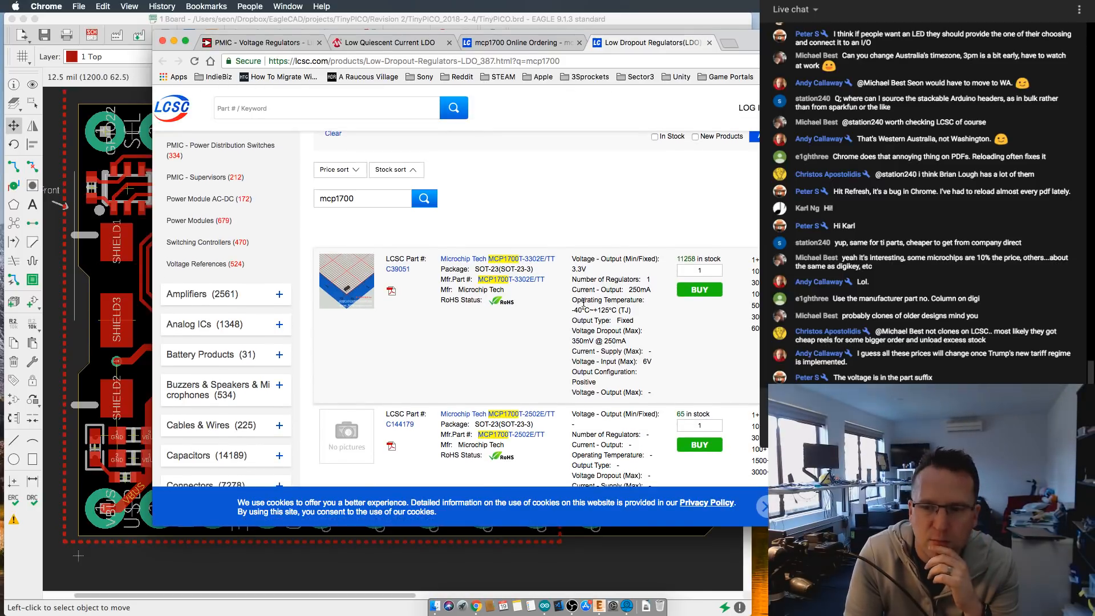
scroll(583, 303, "down", 3)
scroll(581, 306, "up", 5)
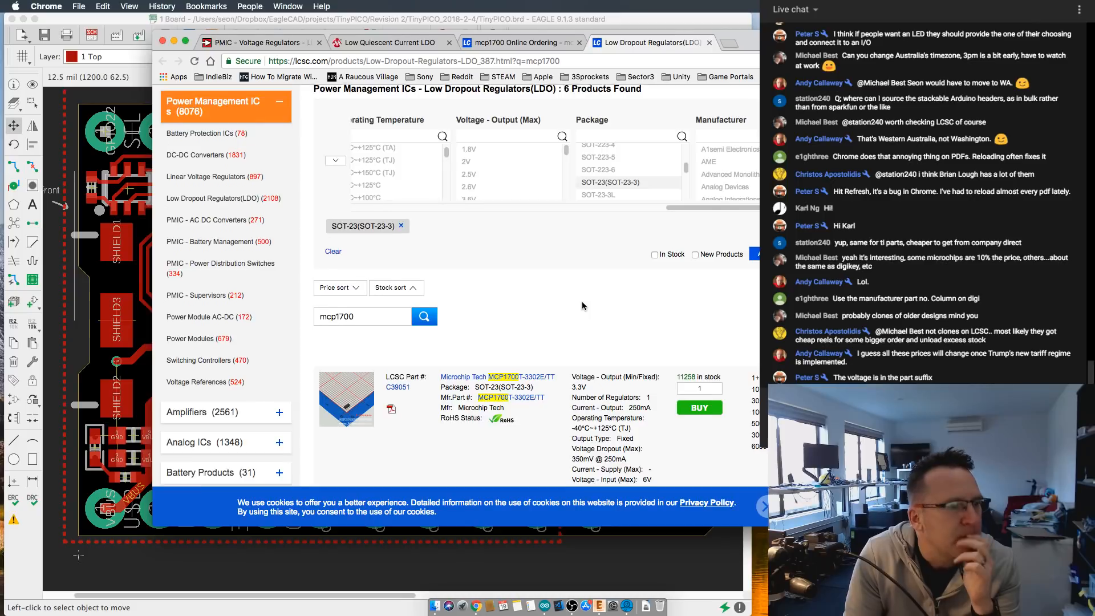
scroll(582, 306, "up", 3)
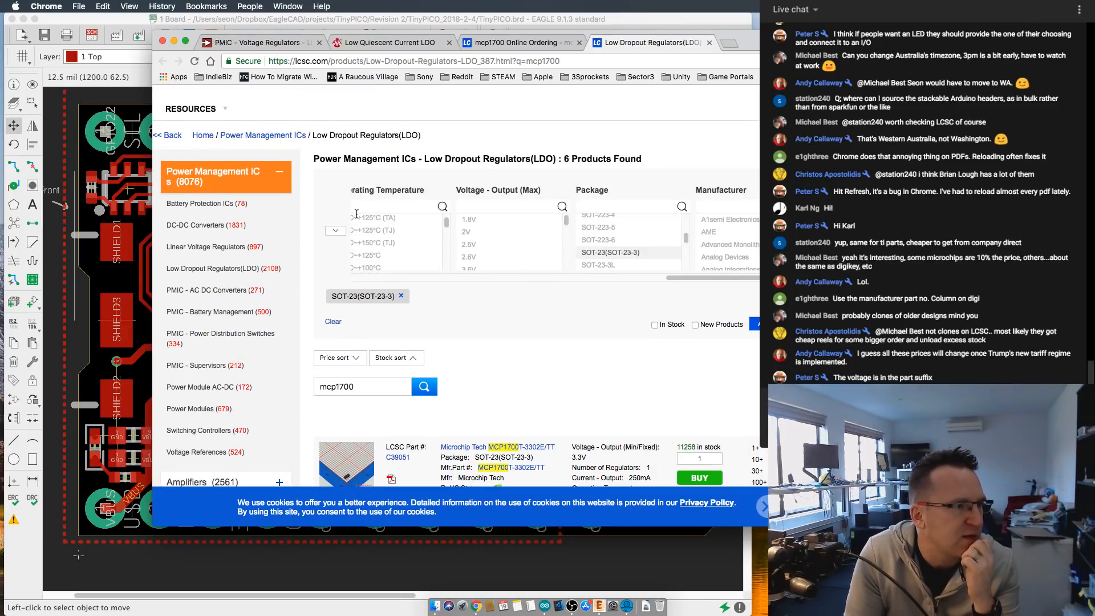
- Look through the Voltage - Output (Max) filter values and recheck the MCP1700T-3302E/TT listing's specifications
scroll(511, 256, "down", 8)
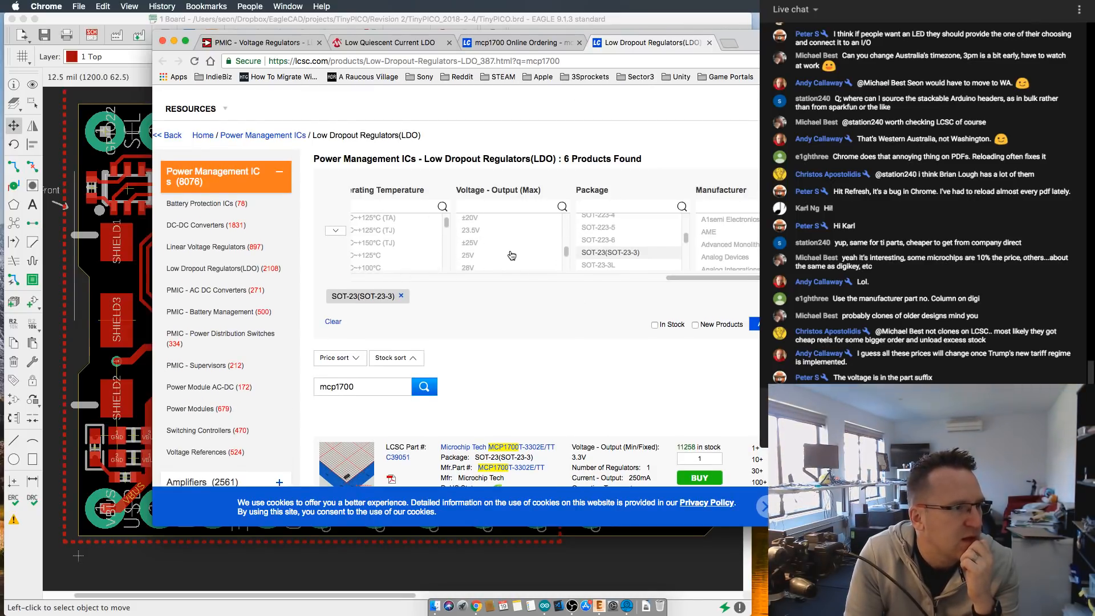
scroll(511, 255, "up", 6)
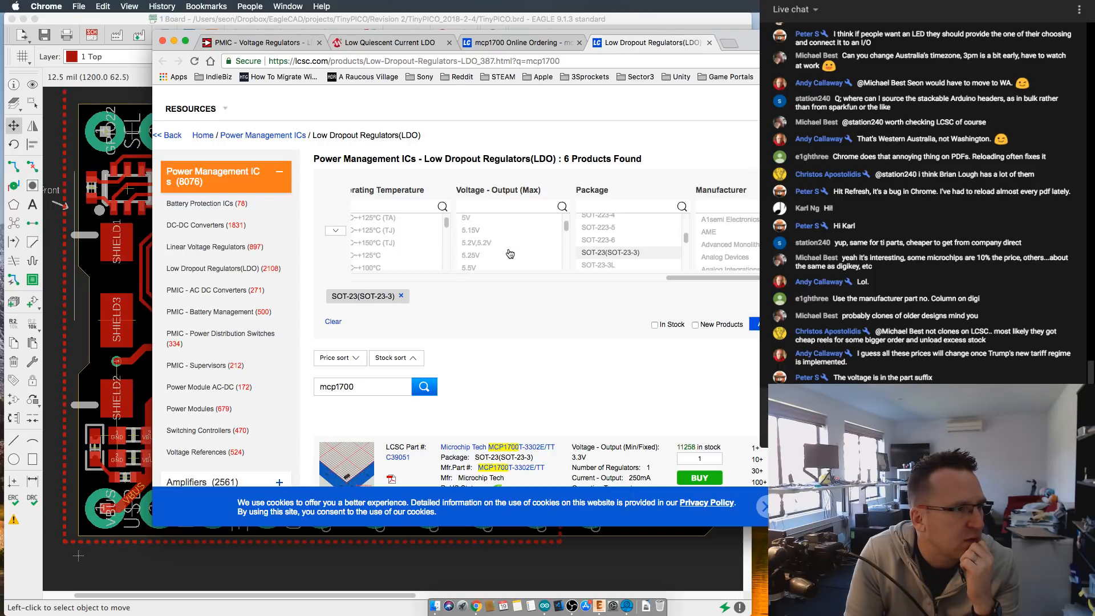
scroll(509, 254, "up", 4)
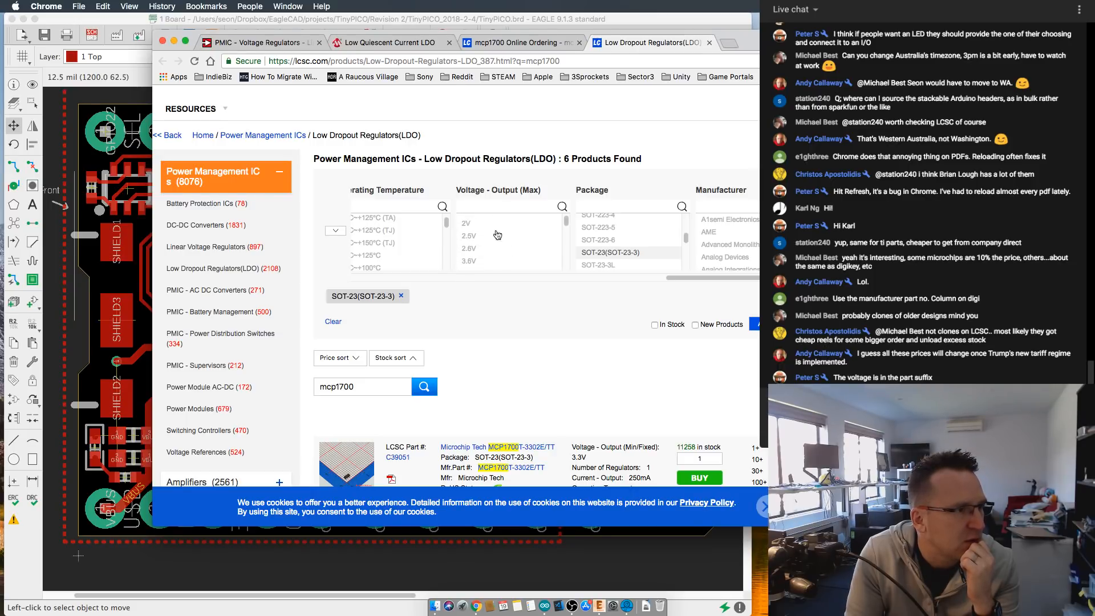
scroll(520, 325, "down", 3)
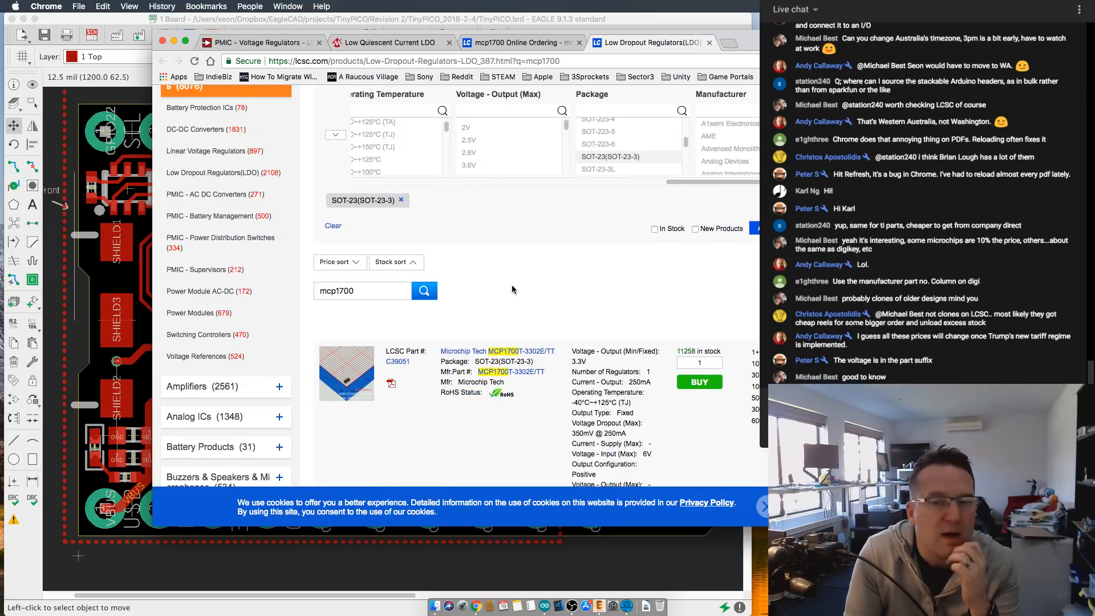
scroll(512, 284, "down", 3)
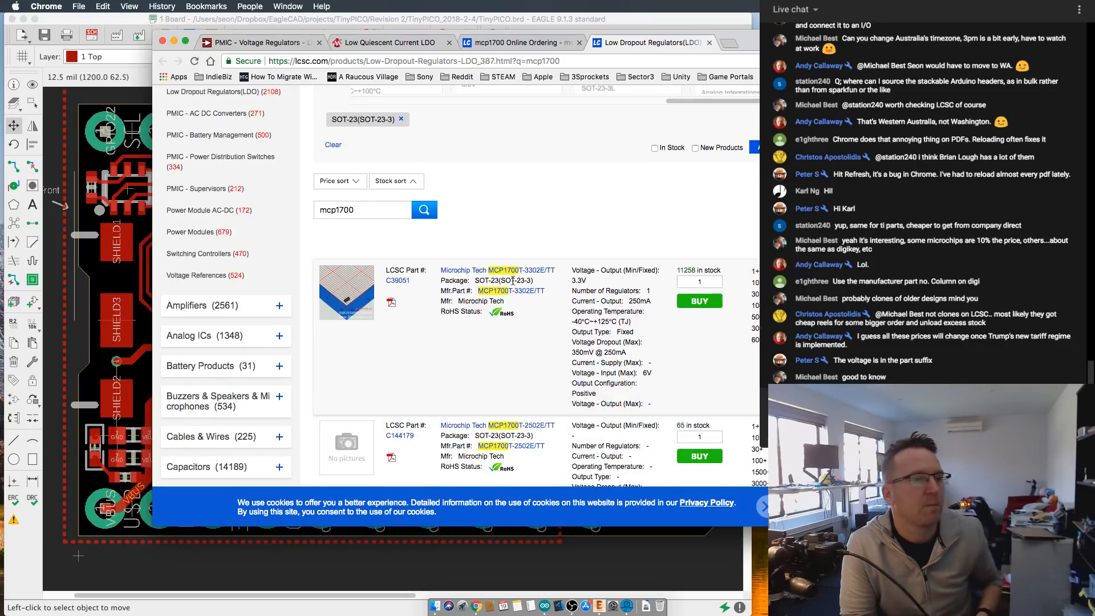
scroll(572, 330, "up", 6)
scroll(572, 330, "down", 5)
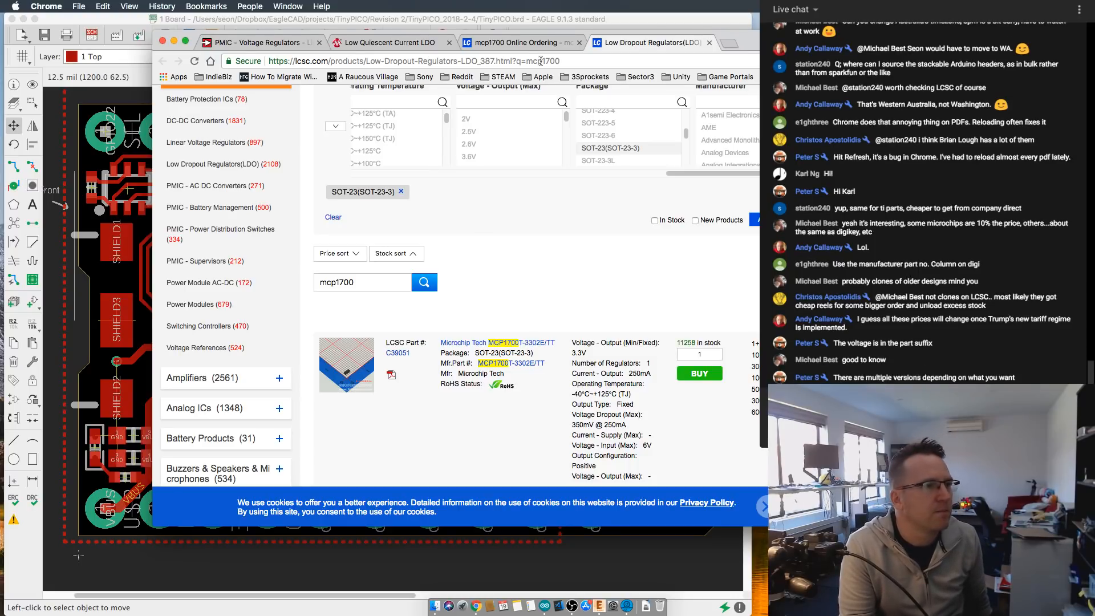
- Return to the TinyPICO board in EAGLE and inspect the area around the charger and LDO
double_click(753, 48)
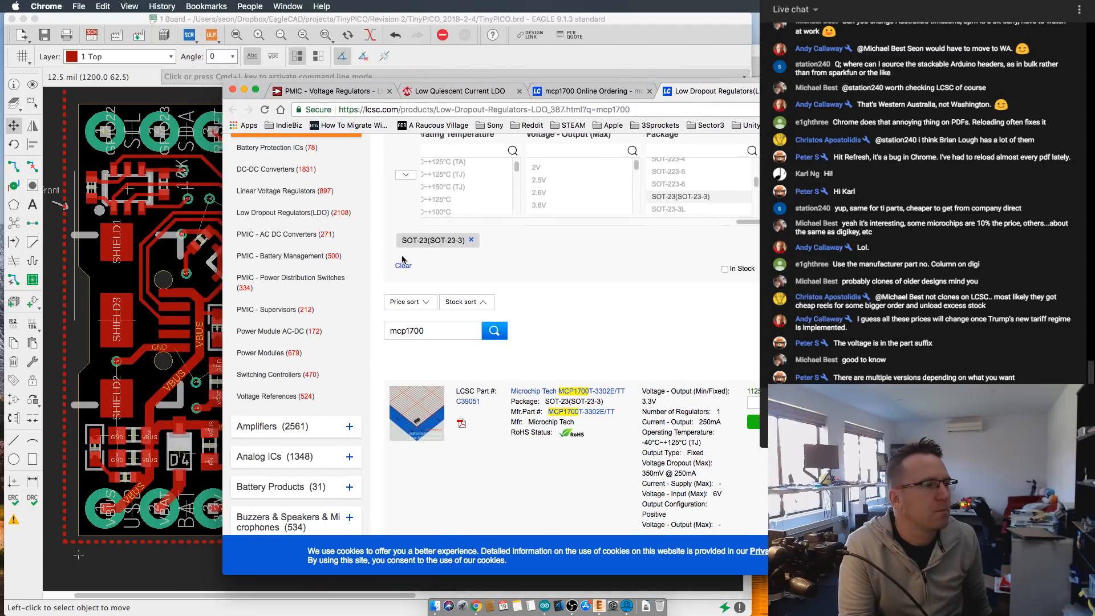
left_click(551, 35)
scroll(332, 383, "down", 1)
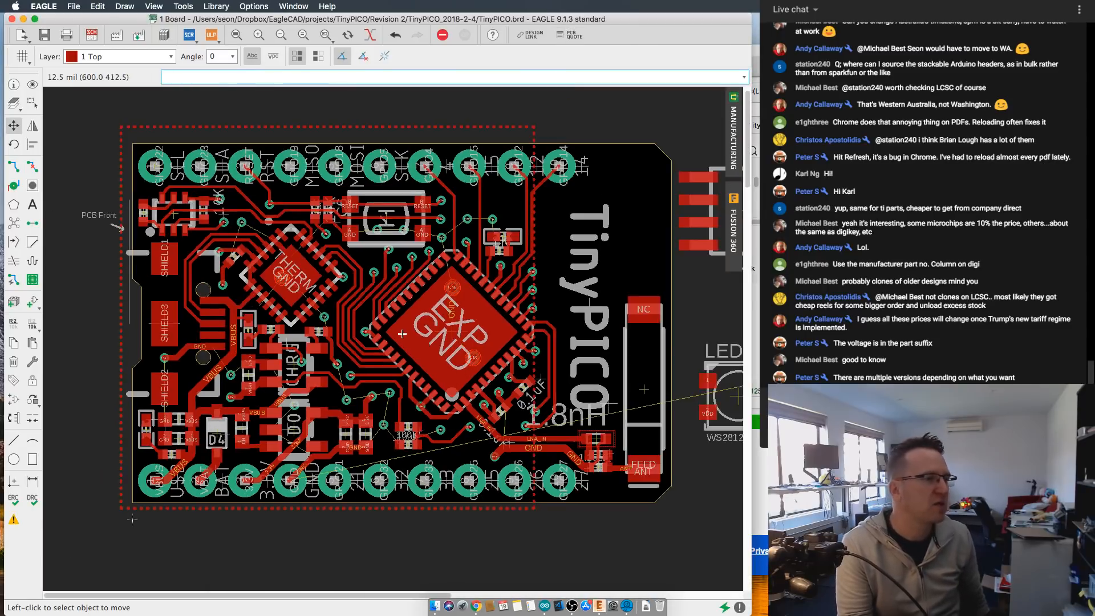
scroll(333, 383, "up", 1)
scroll(355, 347, "up", 1)
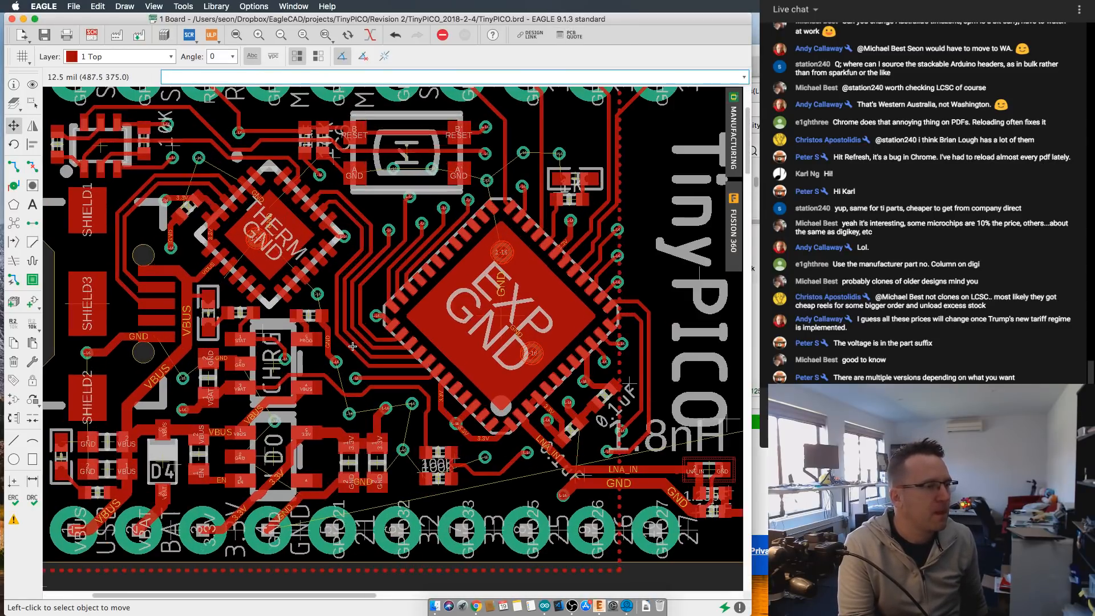
scroll(355, 346, "down", 1)
scroll(259, 348, "up", 1)
scroll(259, 347, "down", 1)
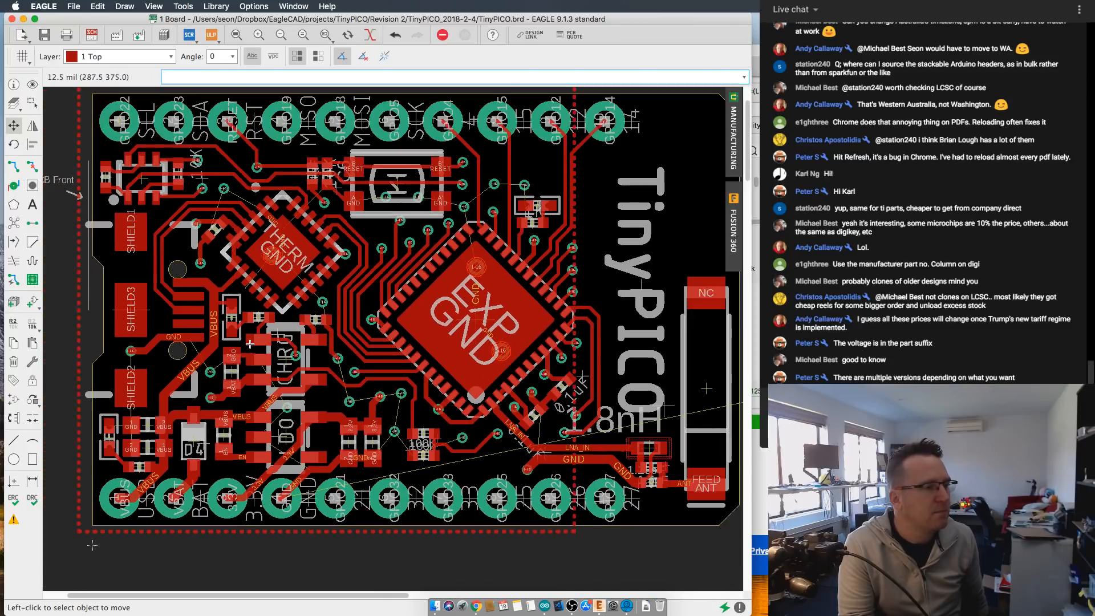
key("super+Tab")
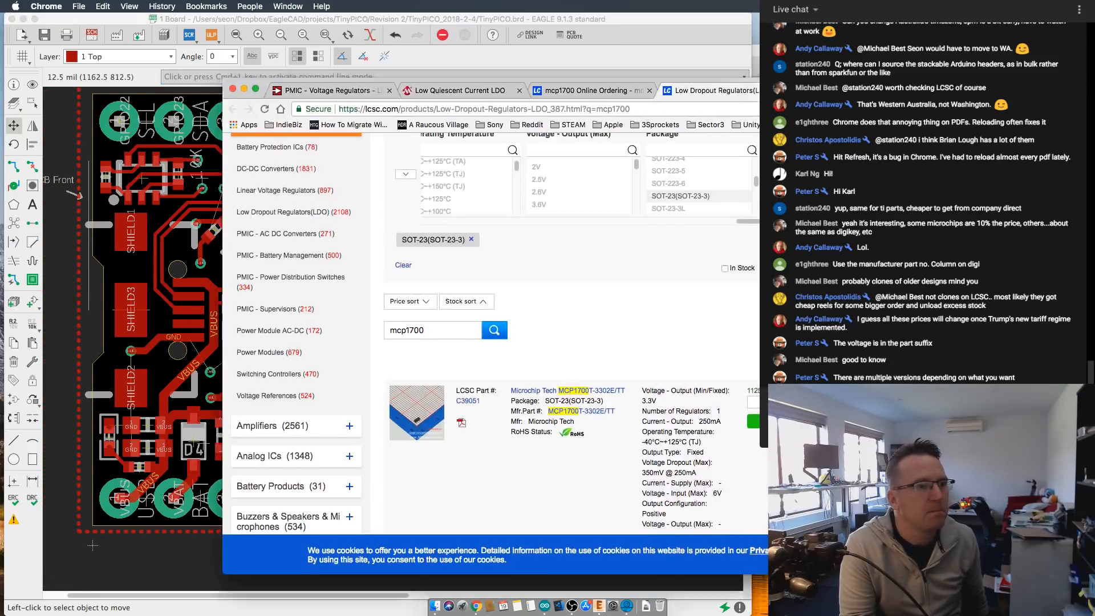
left_click(479, 19)
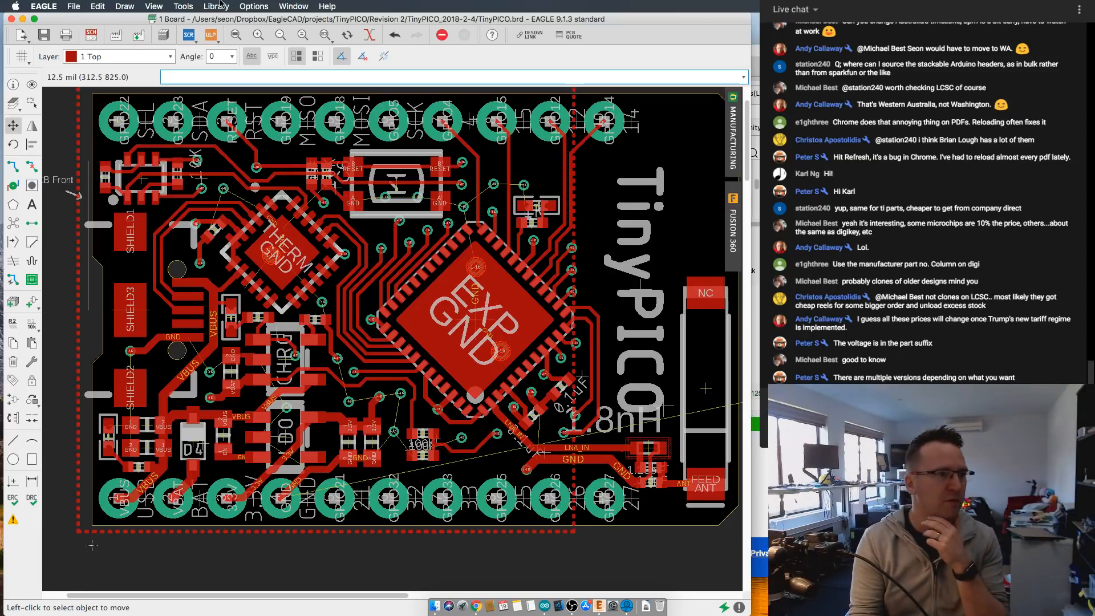
- Revisit the LCSC mcp1700 results filtered to the SOT-23(SOT-23-3) package and return to the TinyPICO board in EAGLE
key("super+Tab")
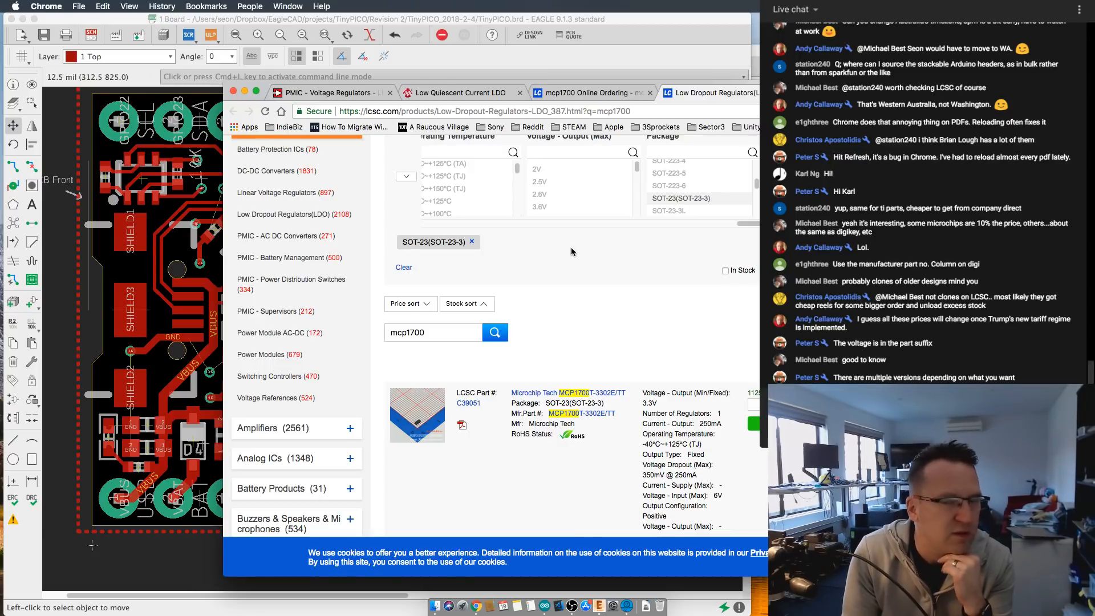
scroll(586, 251, "up", 5)
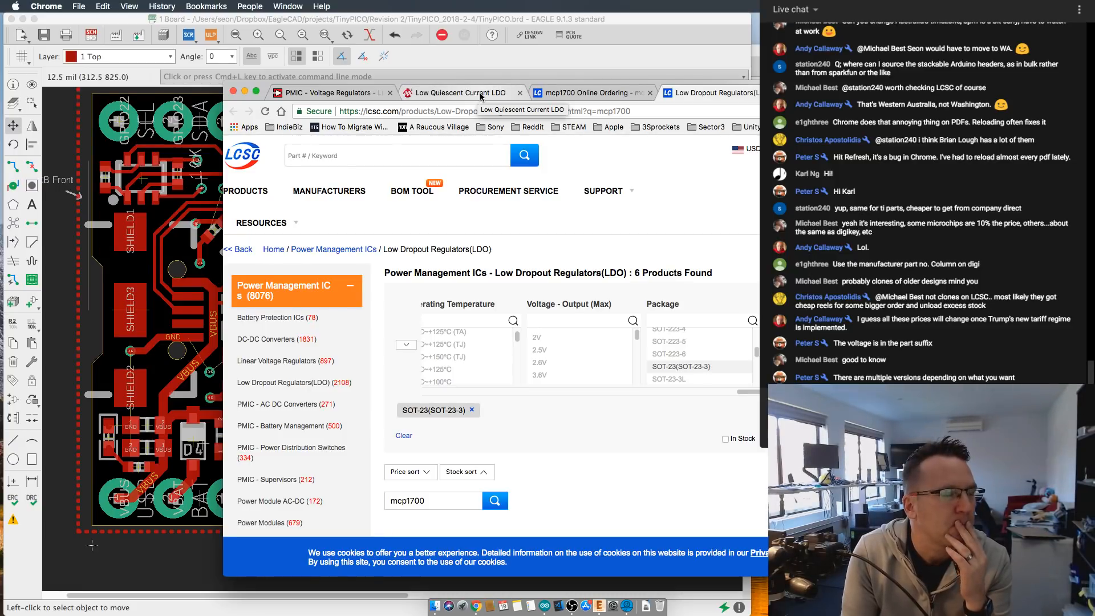
left_click(631, 50)
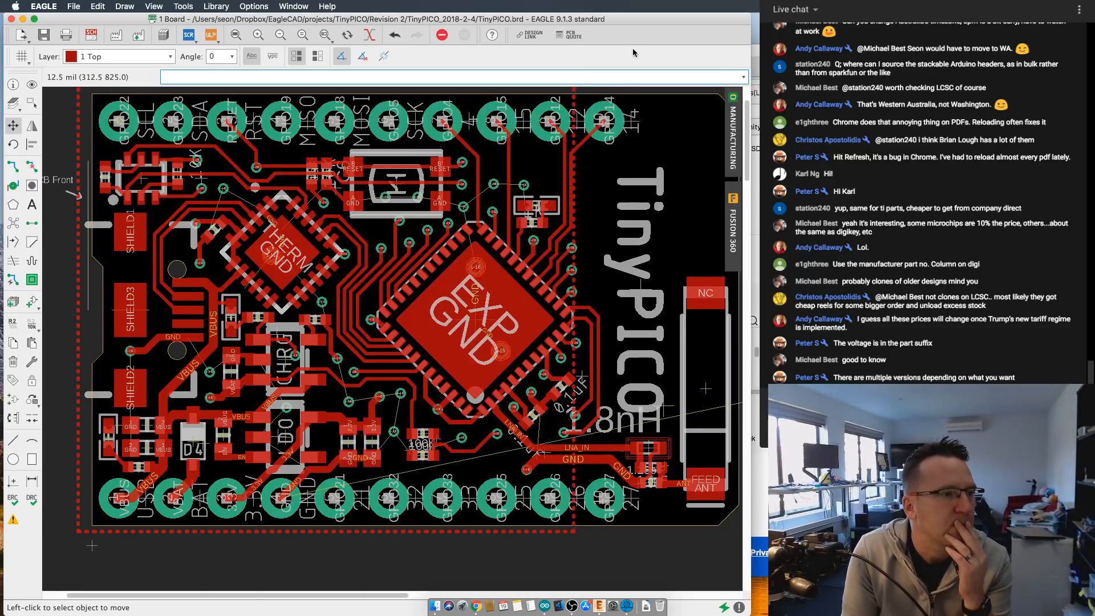
scroll(571, 129, "down", 2)
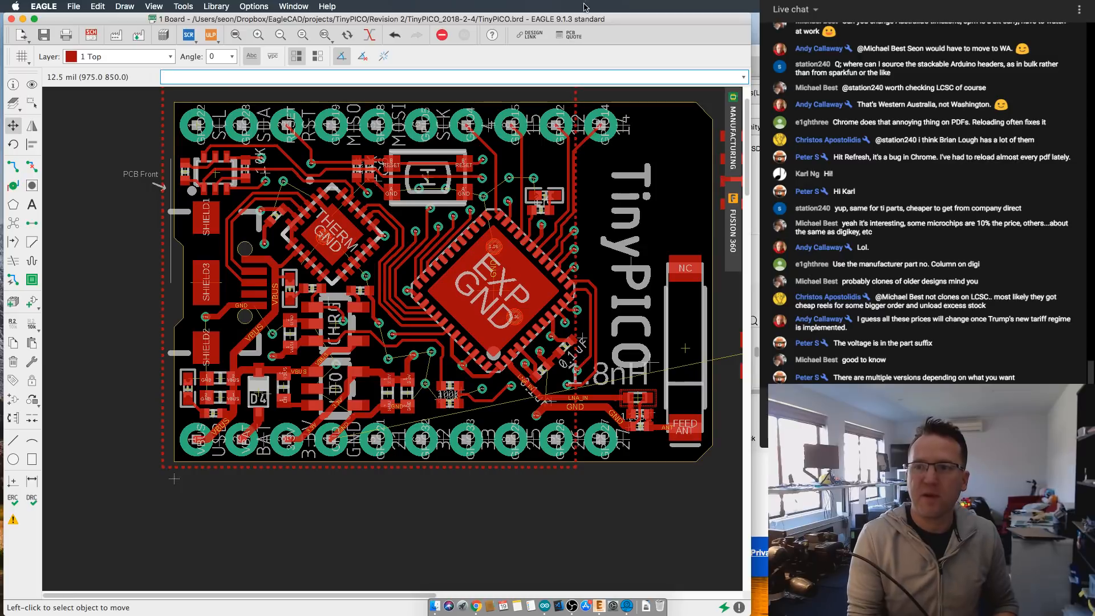
scroll(512, 212, "up", 3)
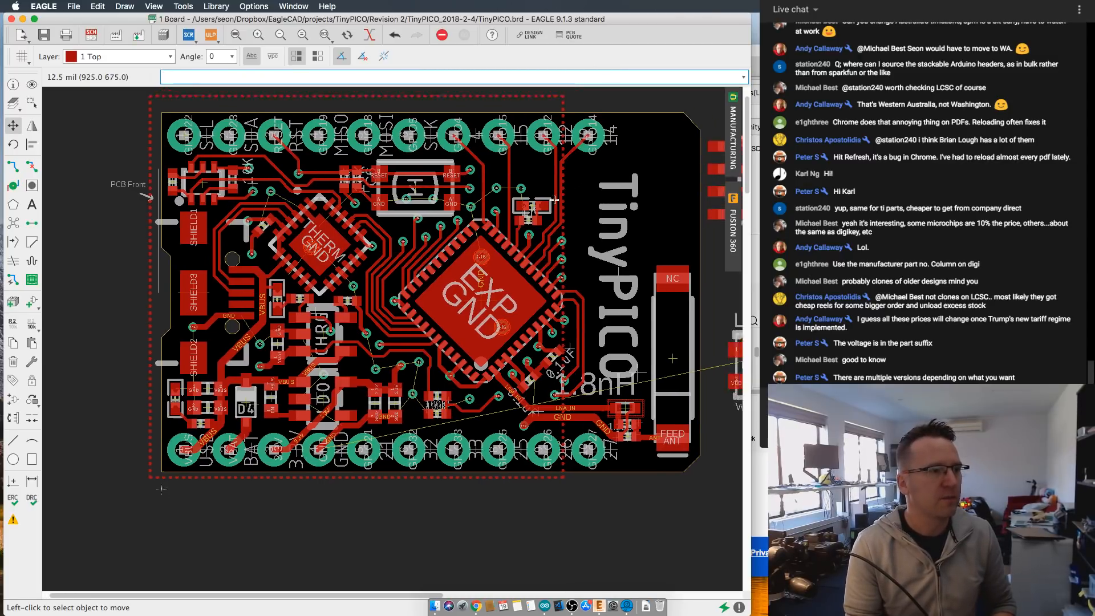
scroll(512, 212, "down", 3)
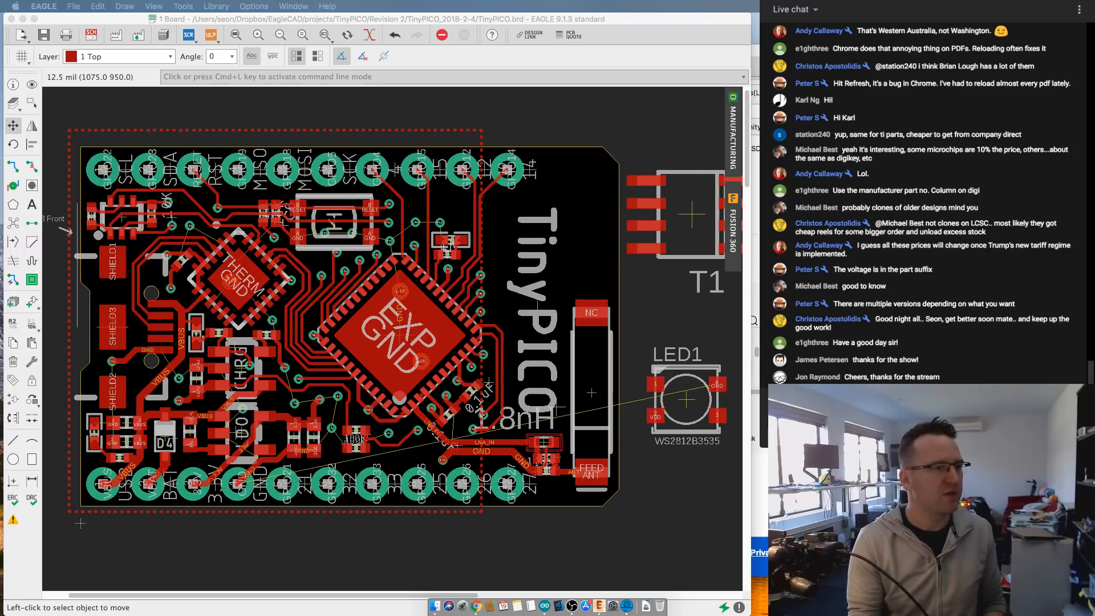
scroll(332, 268, "down", 1)
scroll(329, 267, "up", 1)
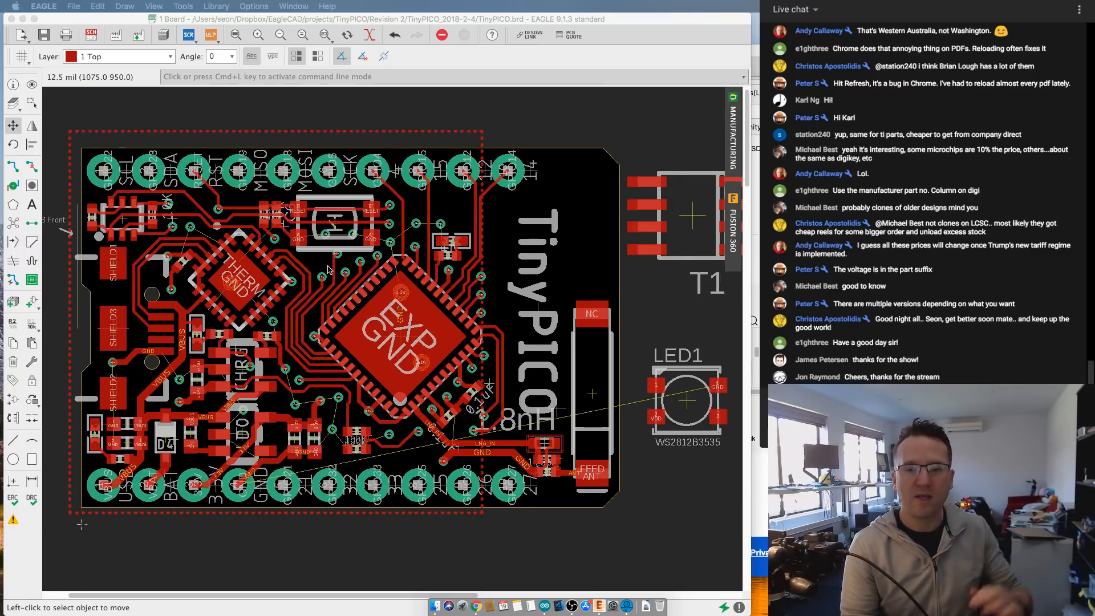